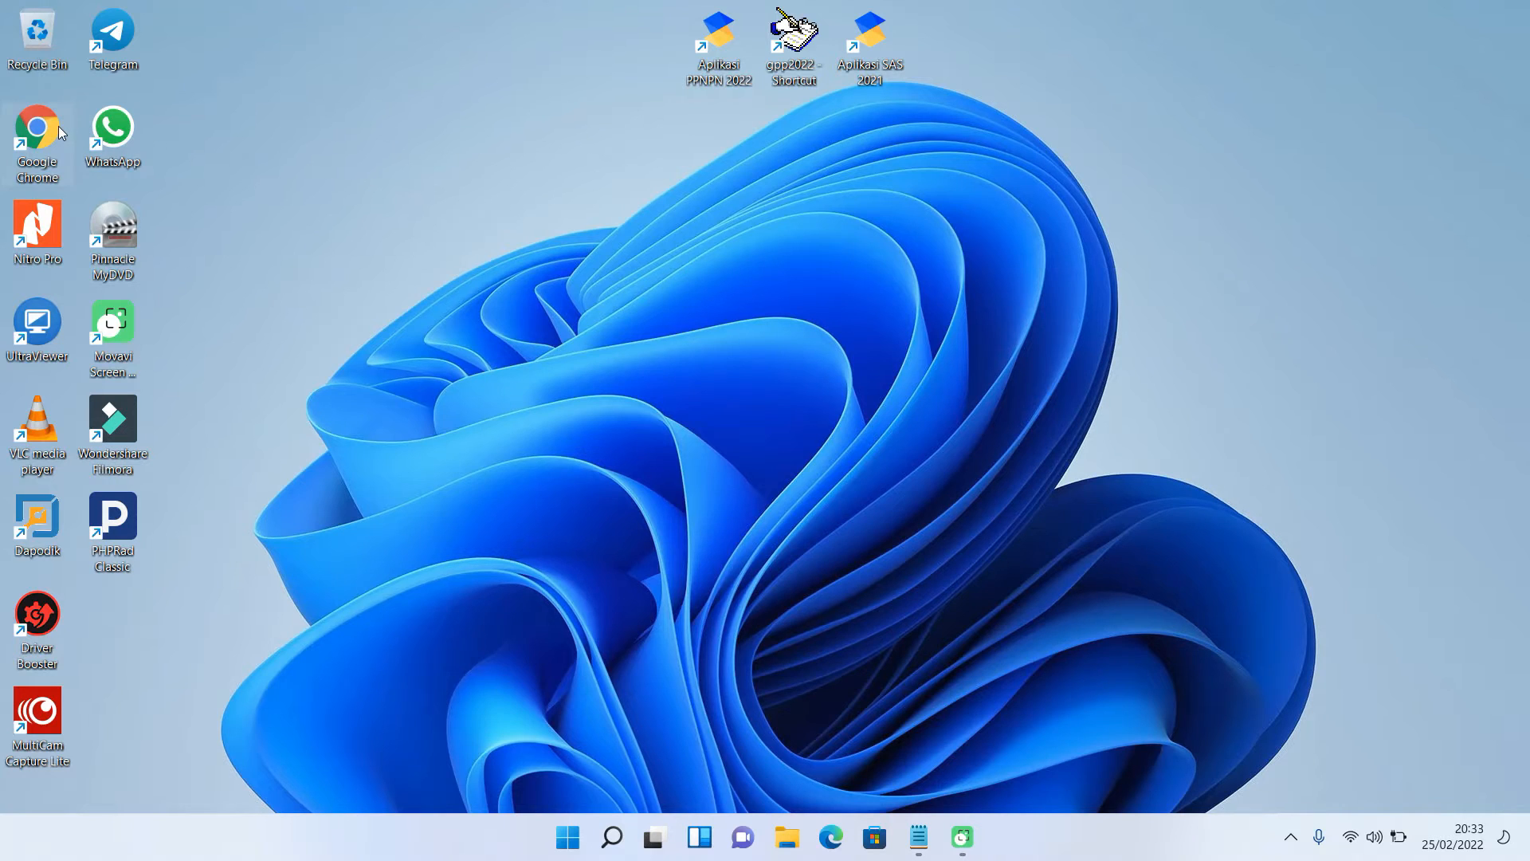
- Launch Chrome and sign in to the E-Learning Madrasah administrator account
double_click(37, 128)
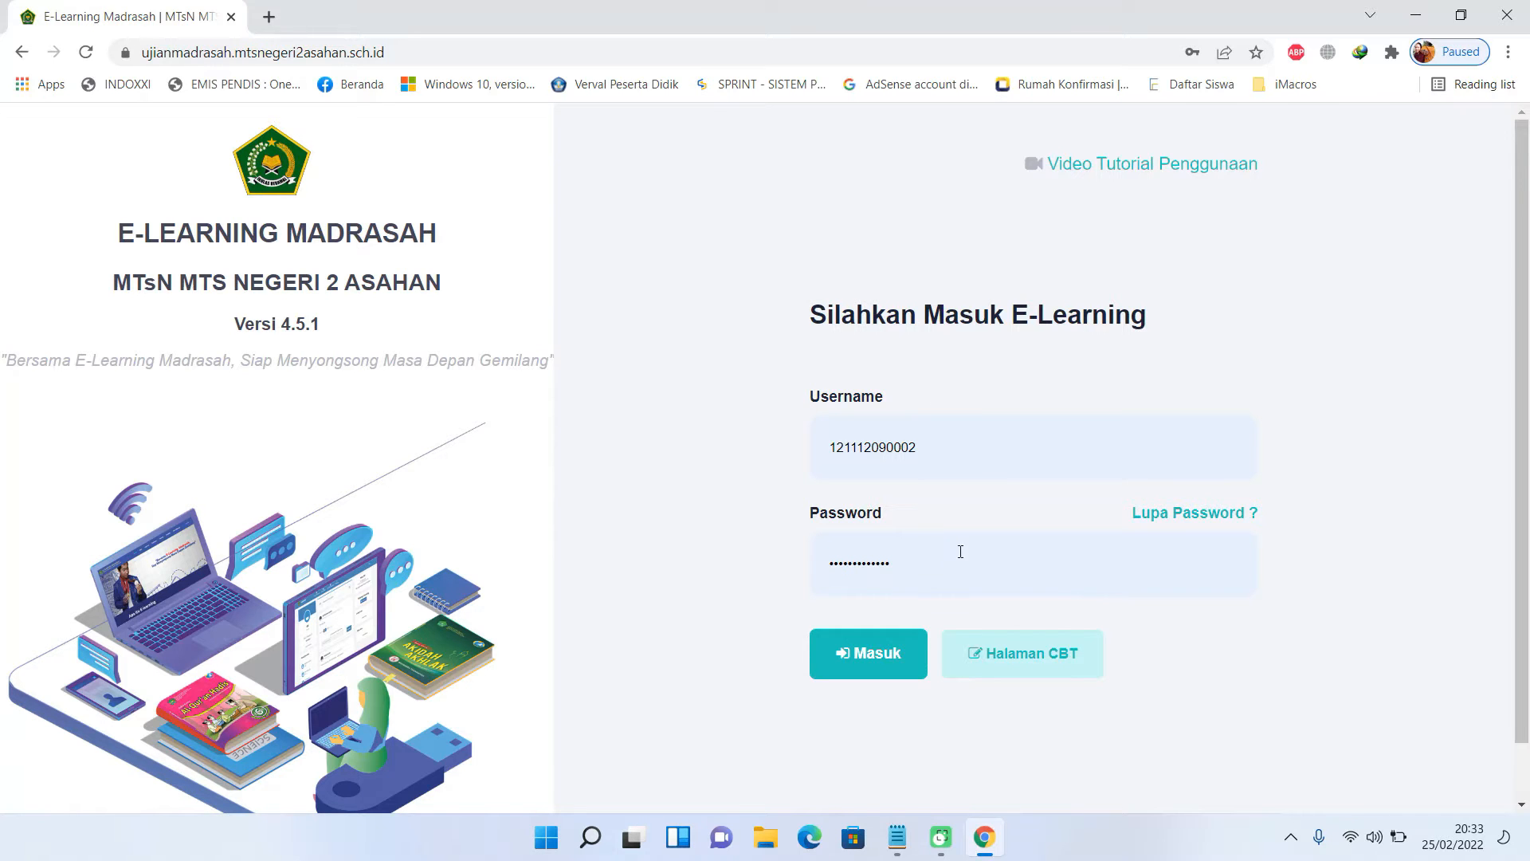
left_click(892, 664)
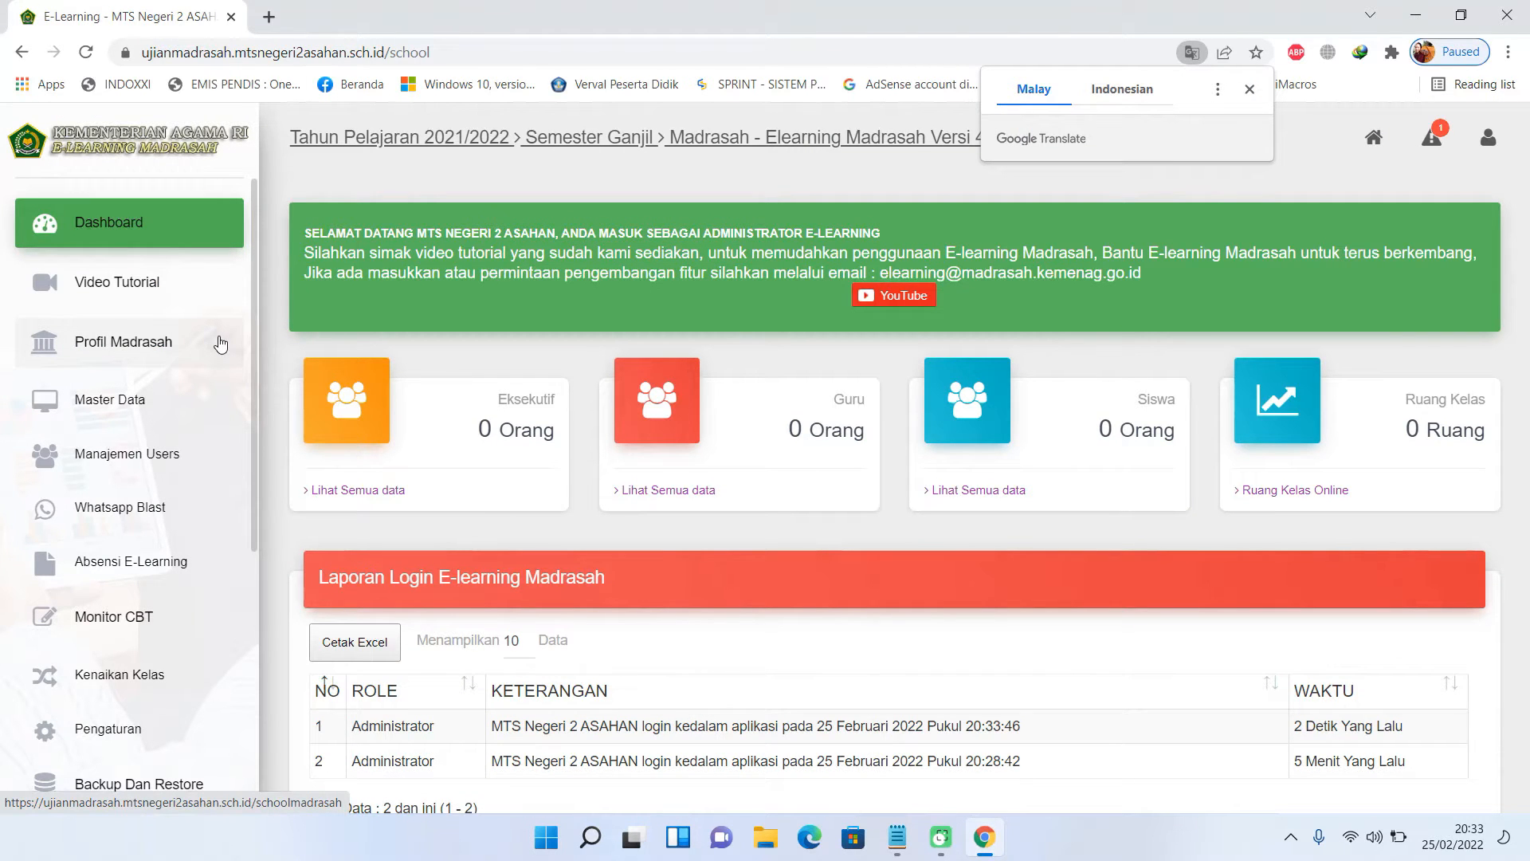
- Go to the Pengaturan E-Learning settings page
left_click(160, 351)
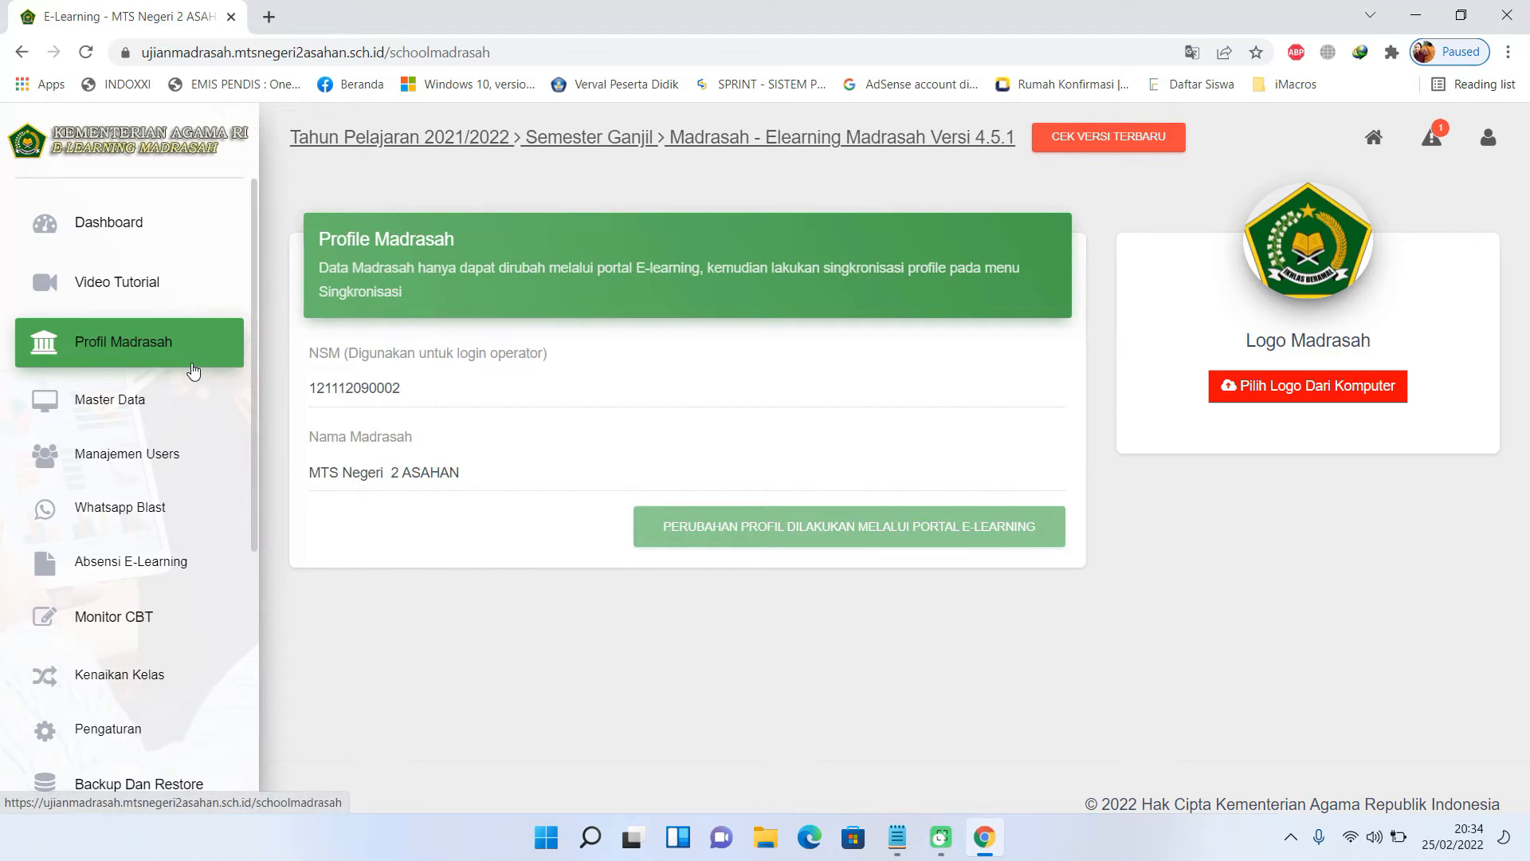
scroll(185, 571, "down", 1)
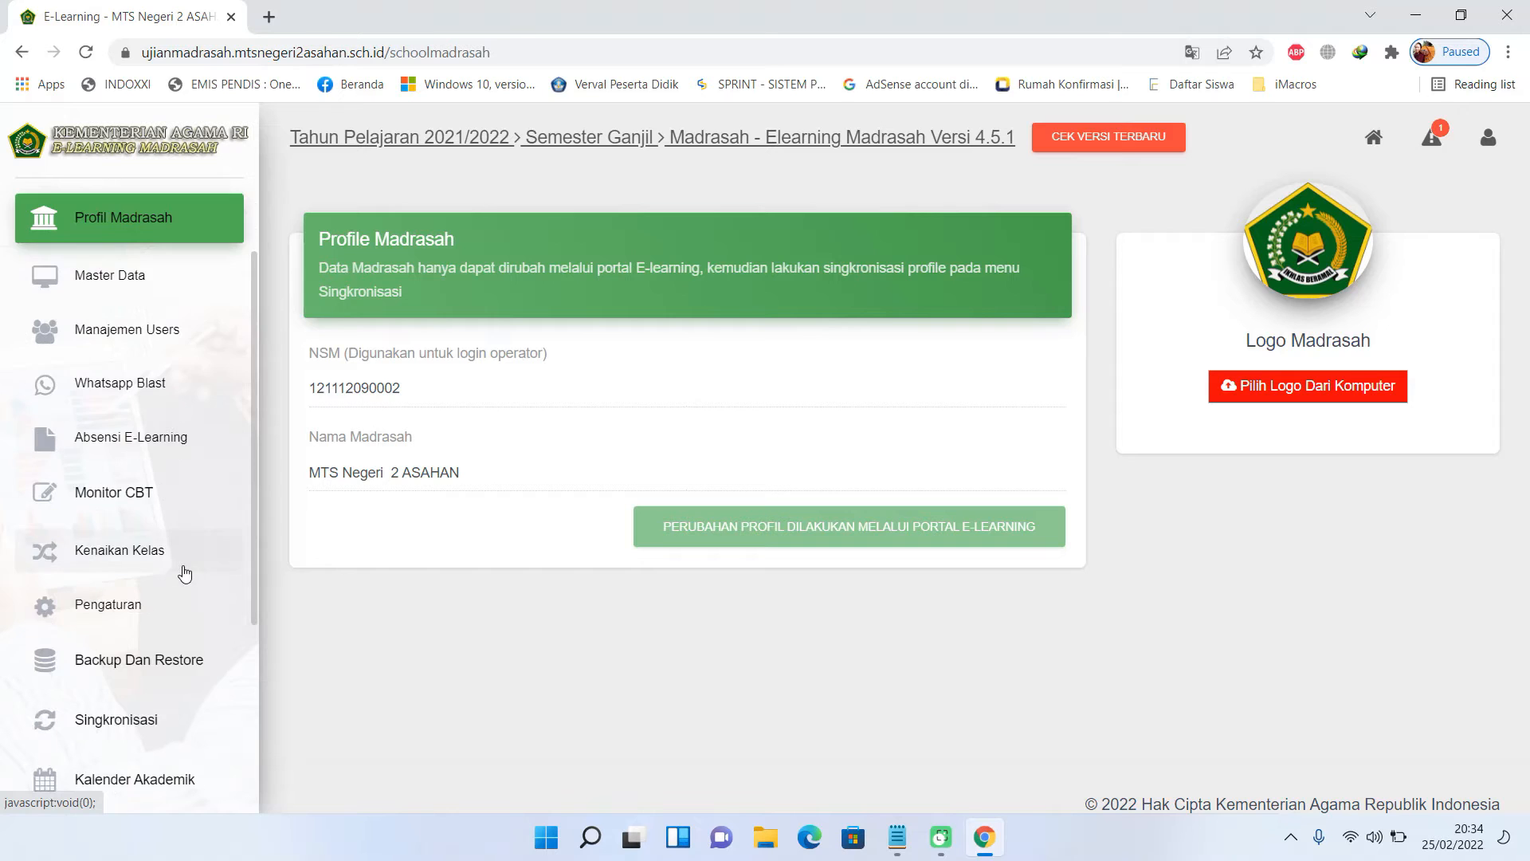
left_click(133, 608)
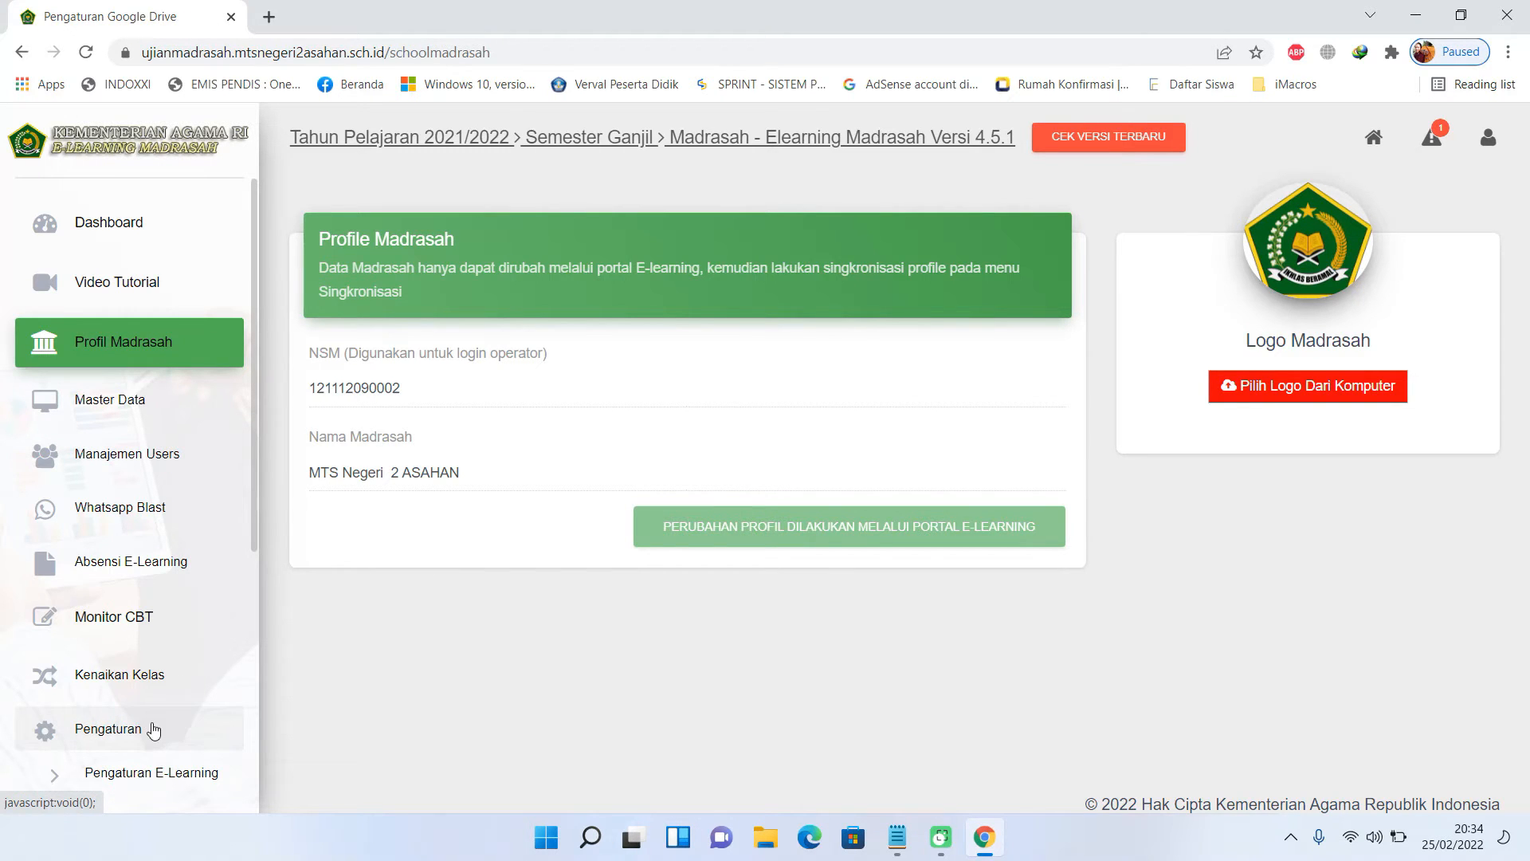
left_click(159, 778)
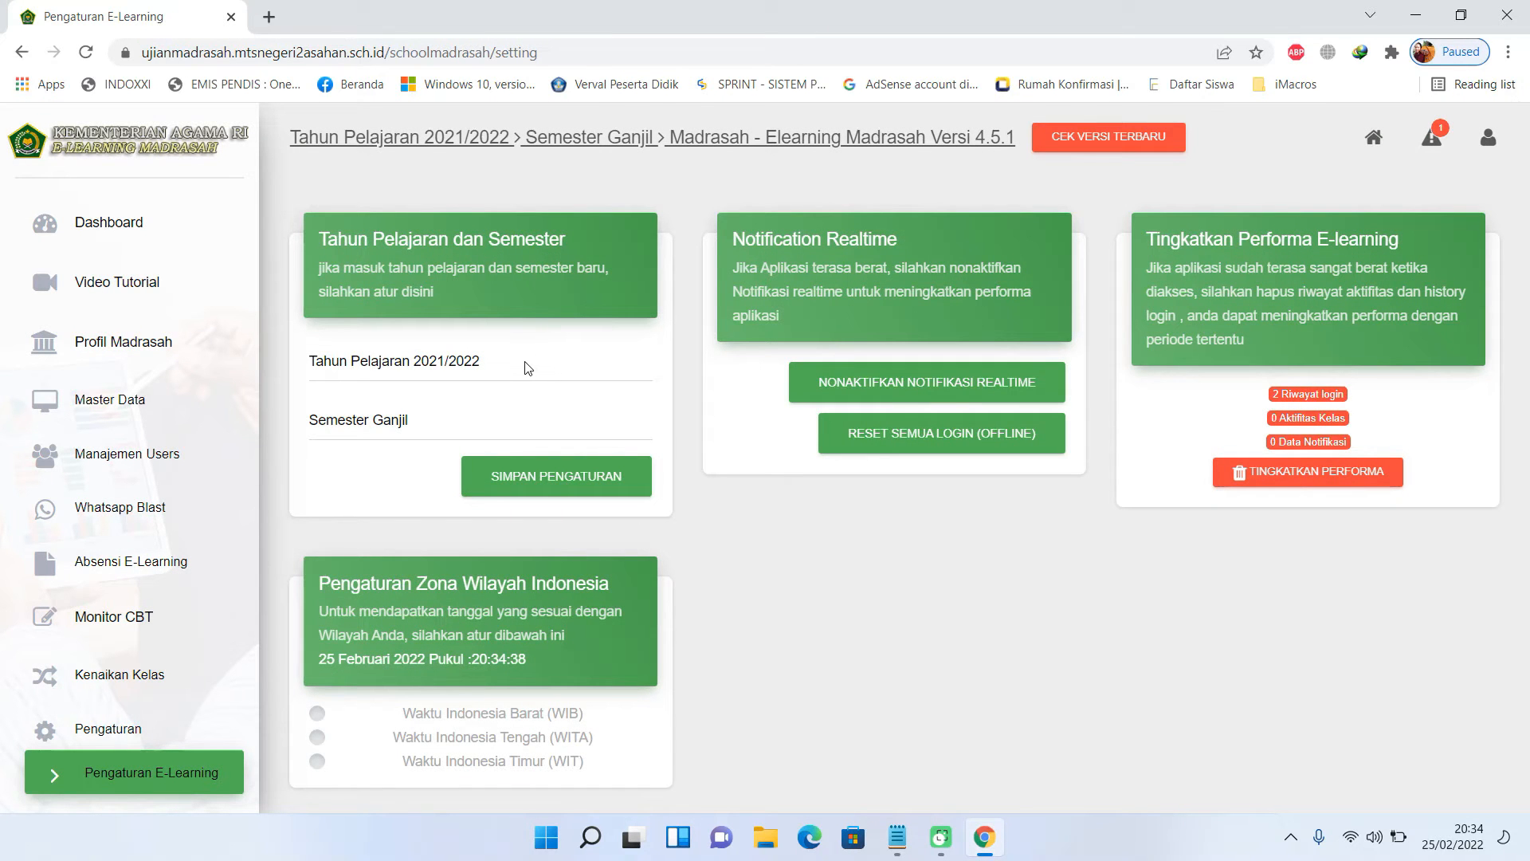
- Save 2021/2022 Semester Genap as the active period and pick the WIB time zone
left_click(493, 367)
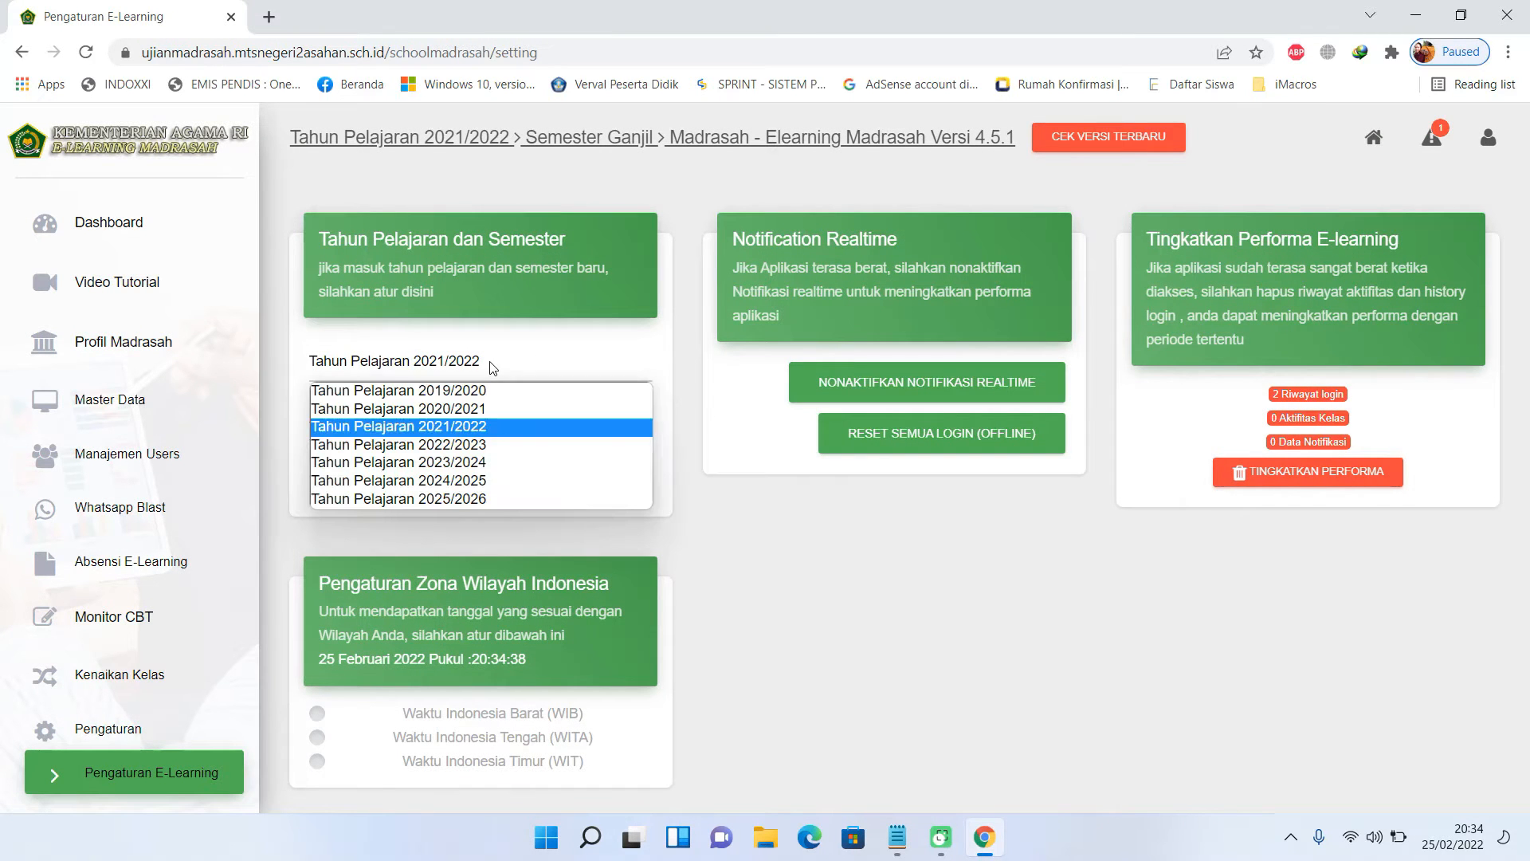
left_click(454, 430)
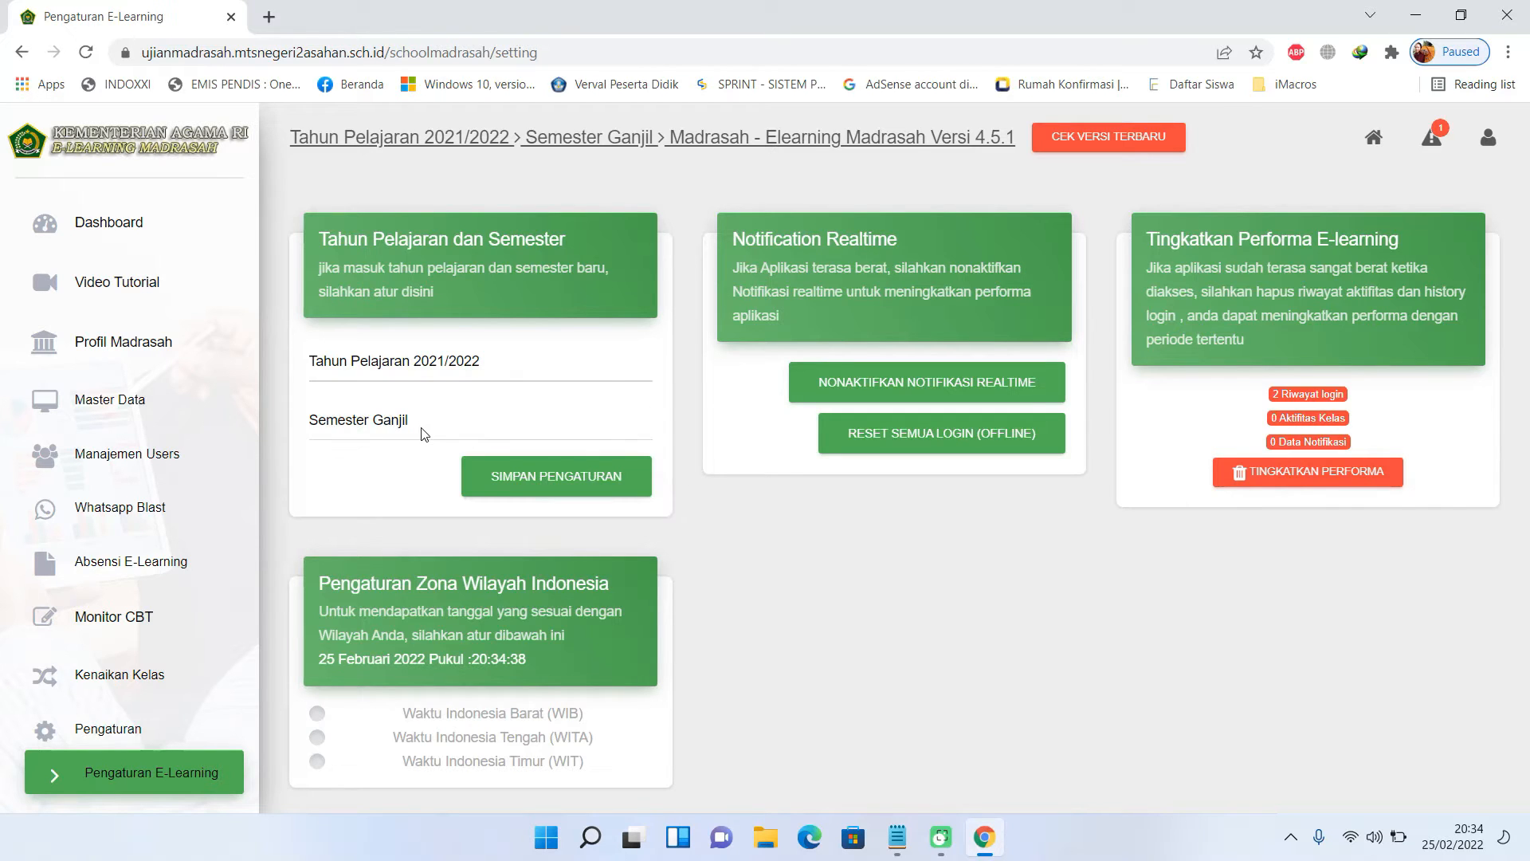
left_click(424, 424)
left_click(433, 469)
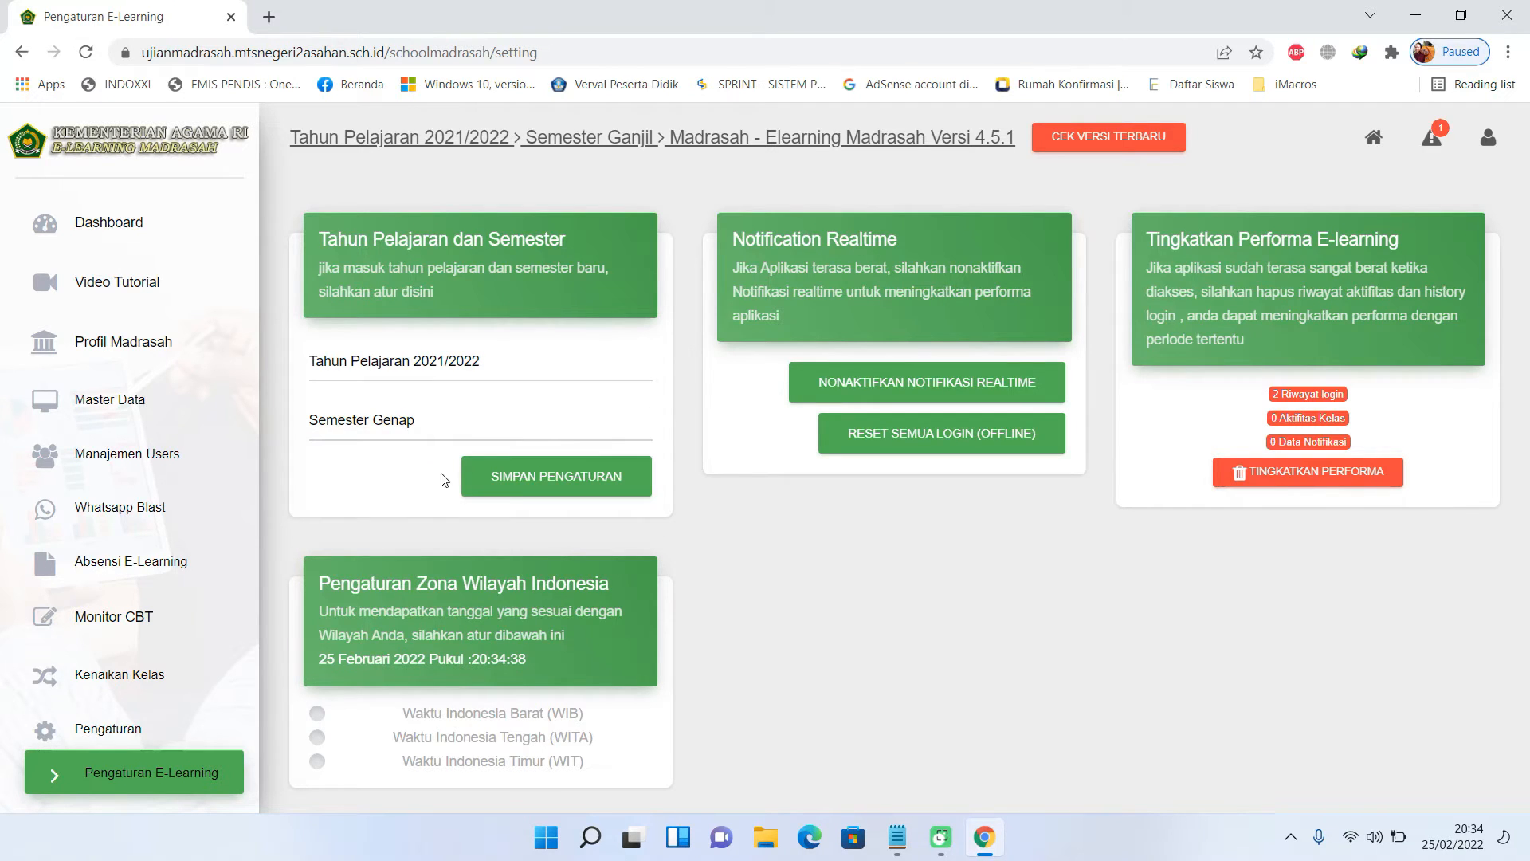
left_click(552, 492)
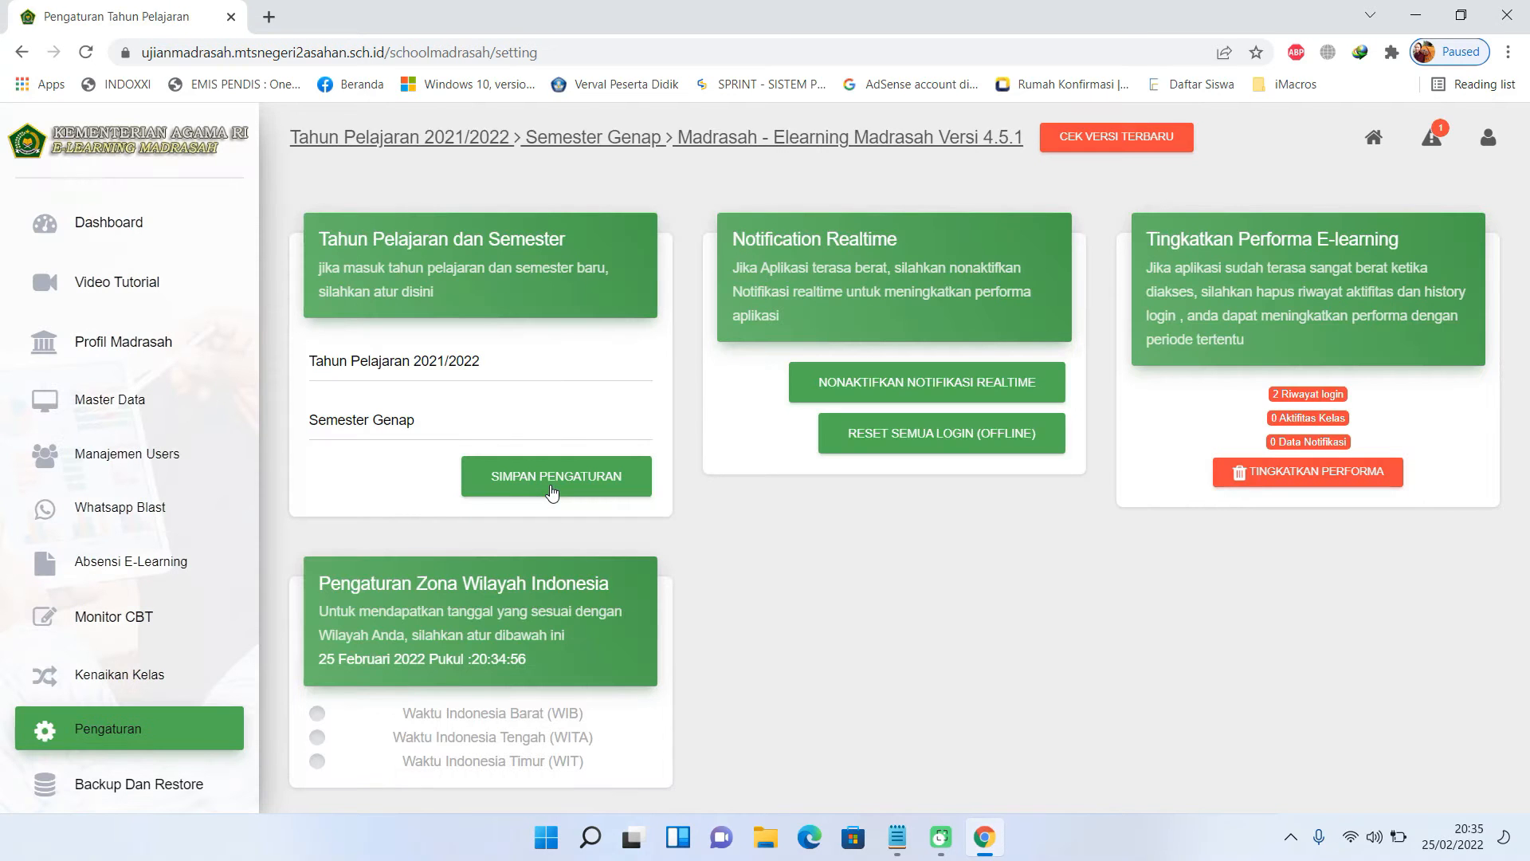
left_click(317, 715)
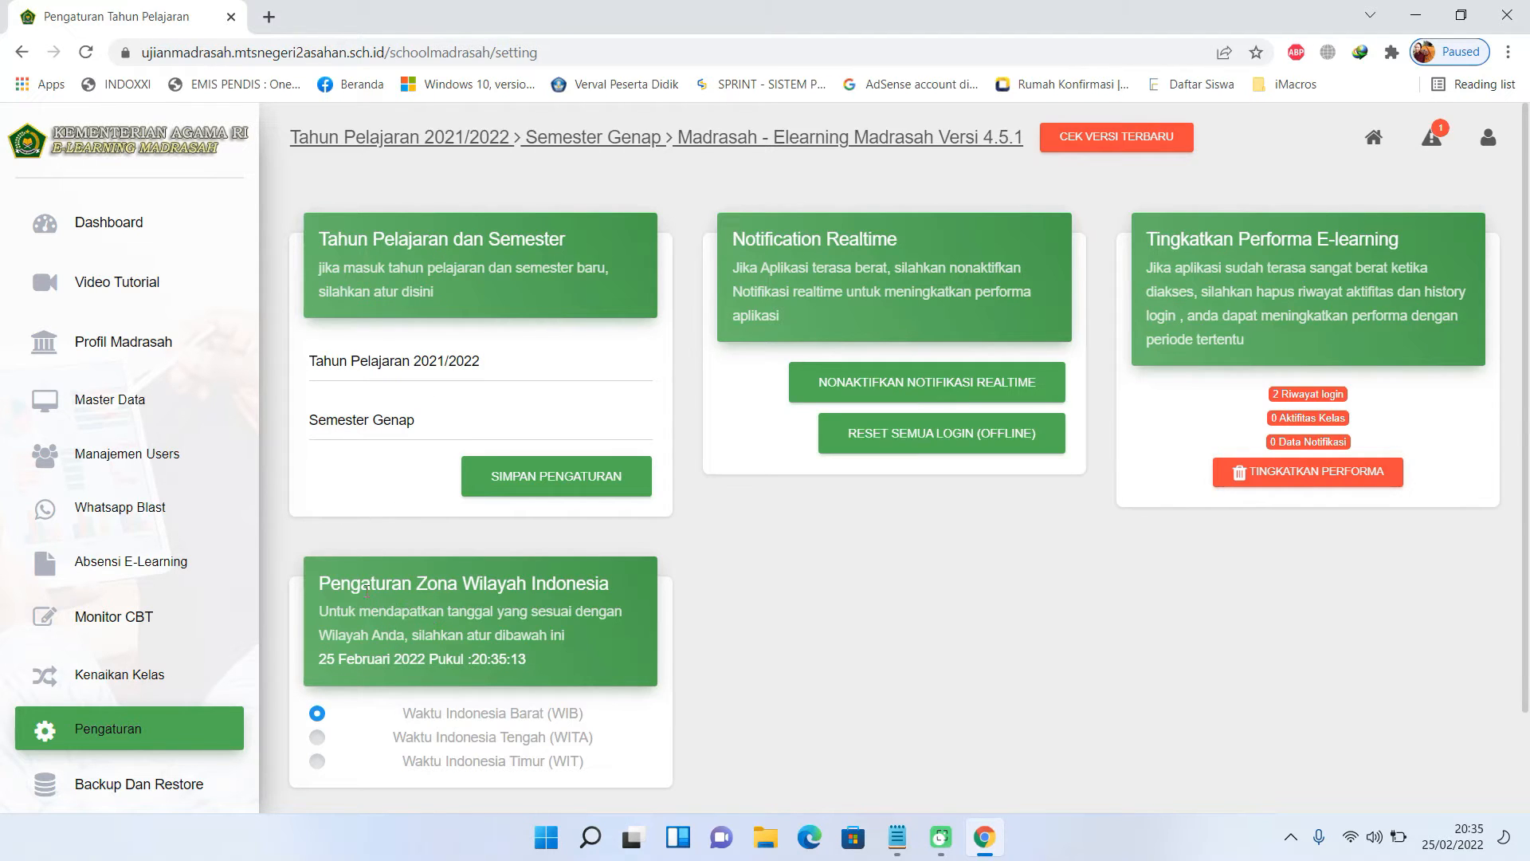
left_click(181, 401)
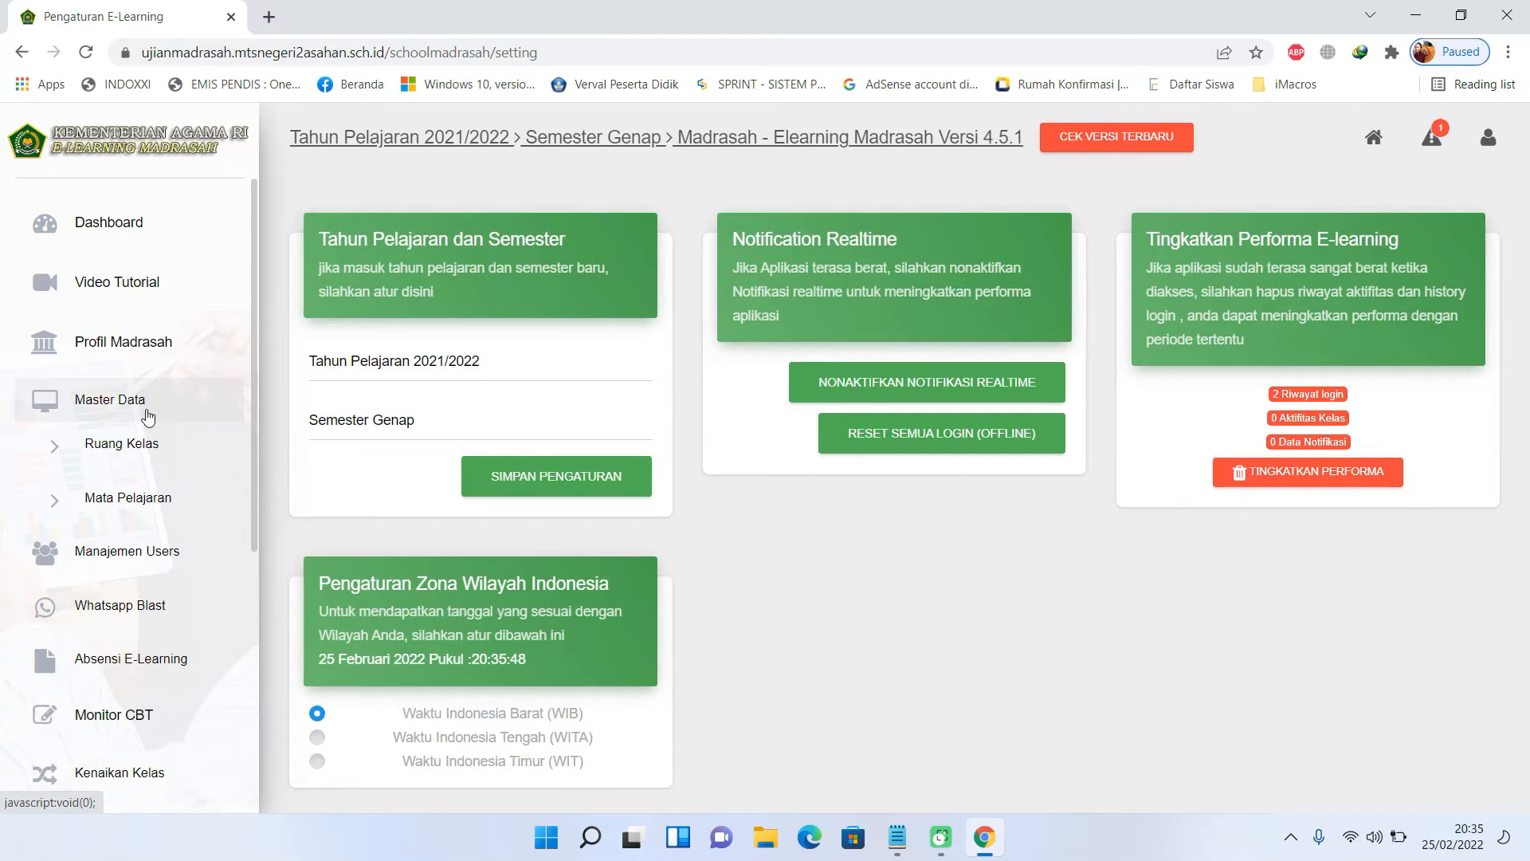
- Start a new Ruang Kelas entry for 2021/2022 at class level Kelas IX
left_click(135, 453)
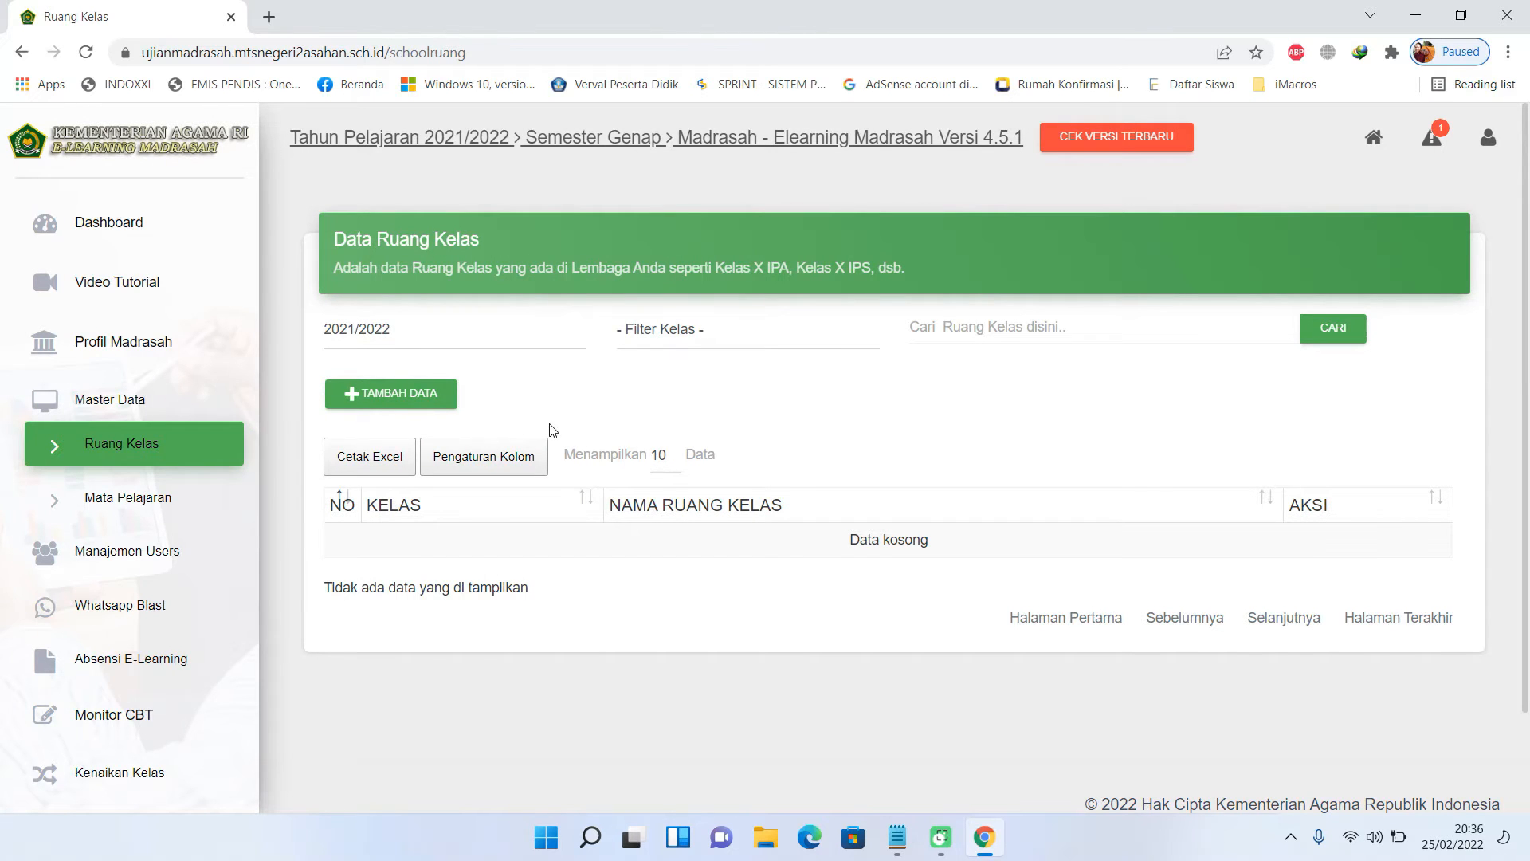
left_click(434, 401)
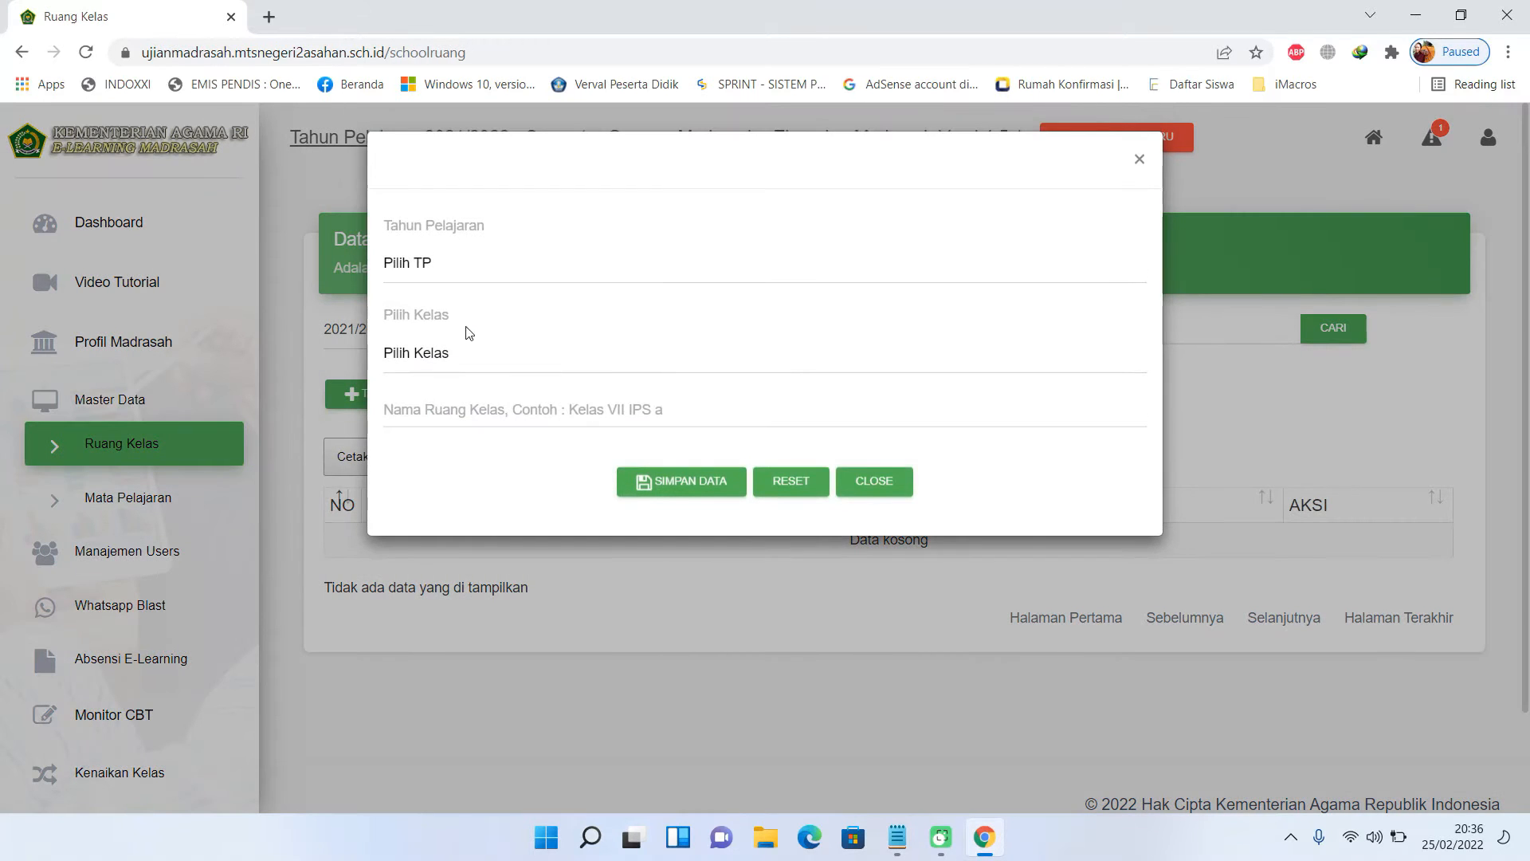
left_click(468, 271)
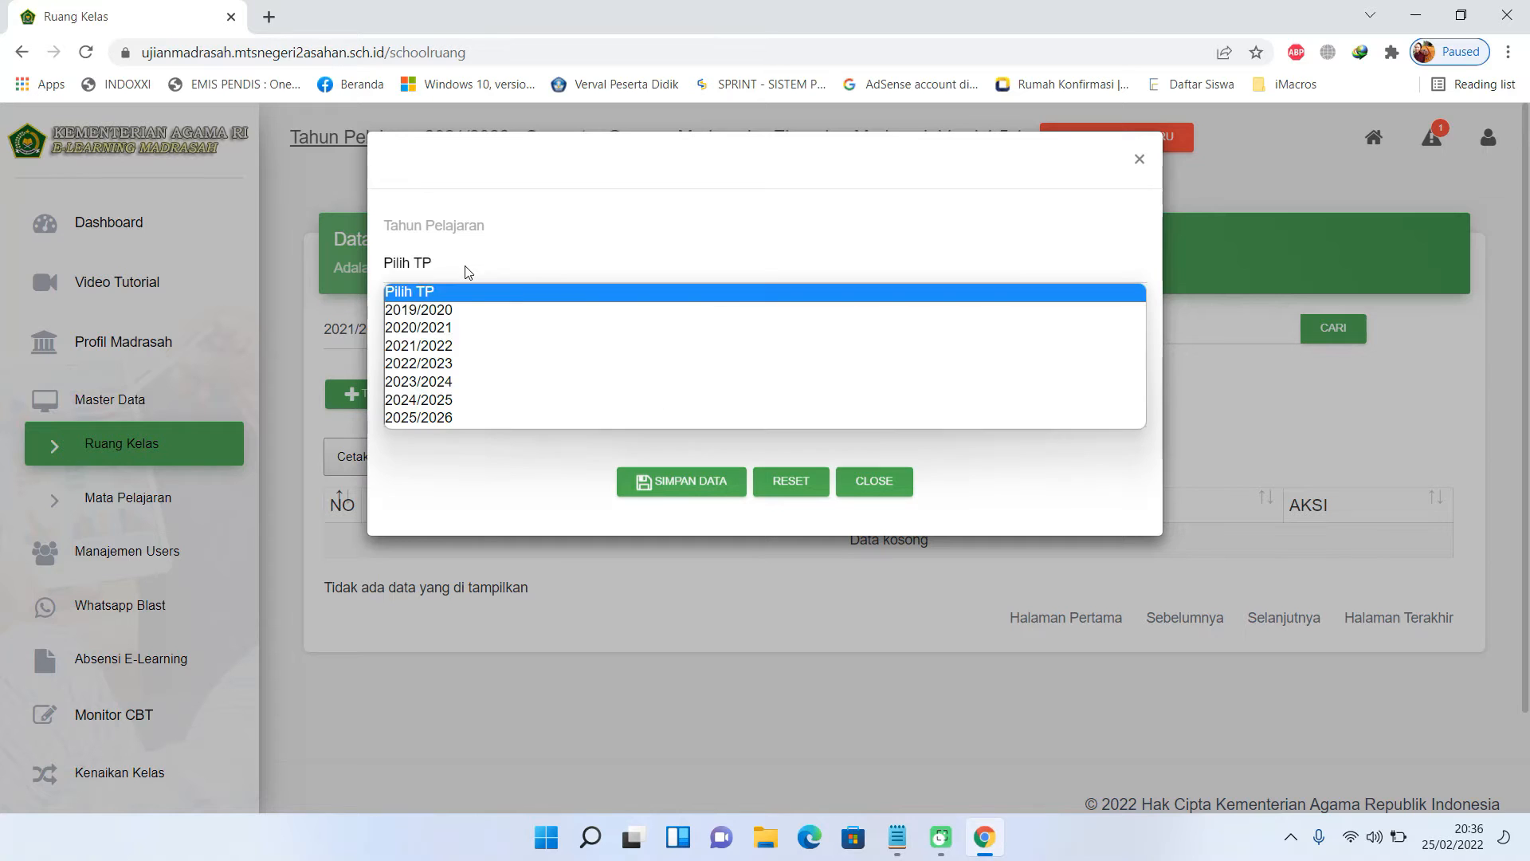
left_click(477, 351)
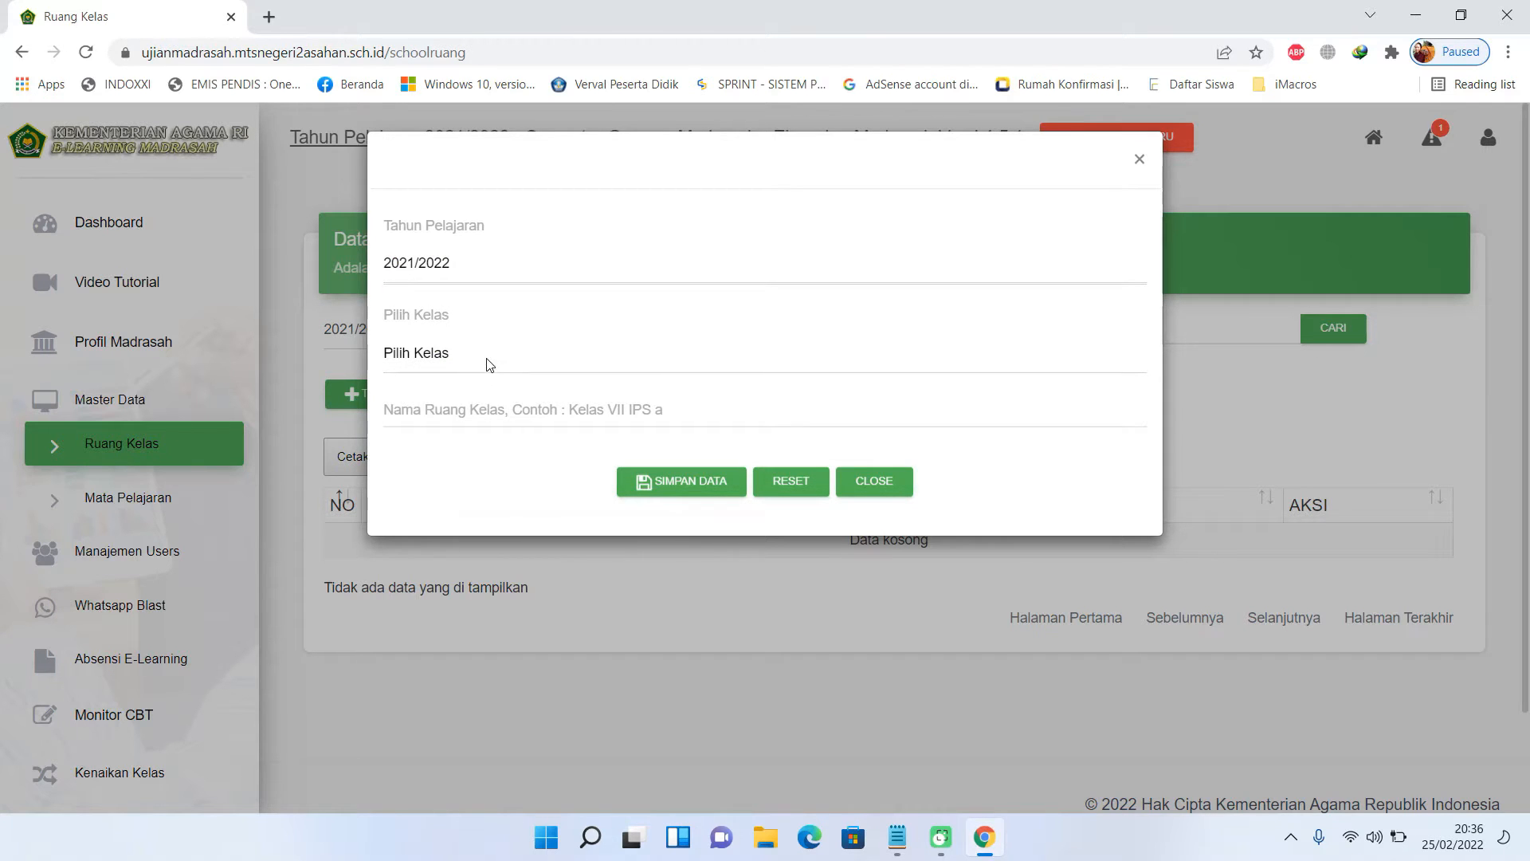
left_click(487, 357)
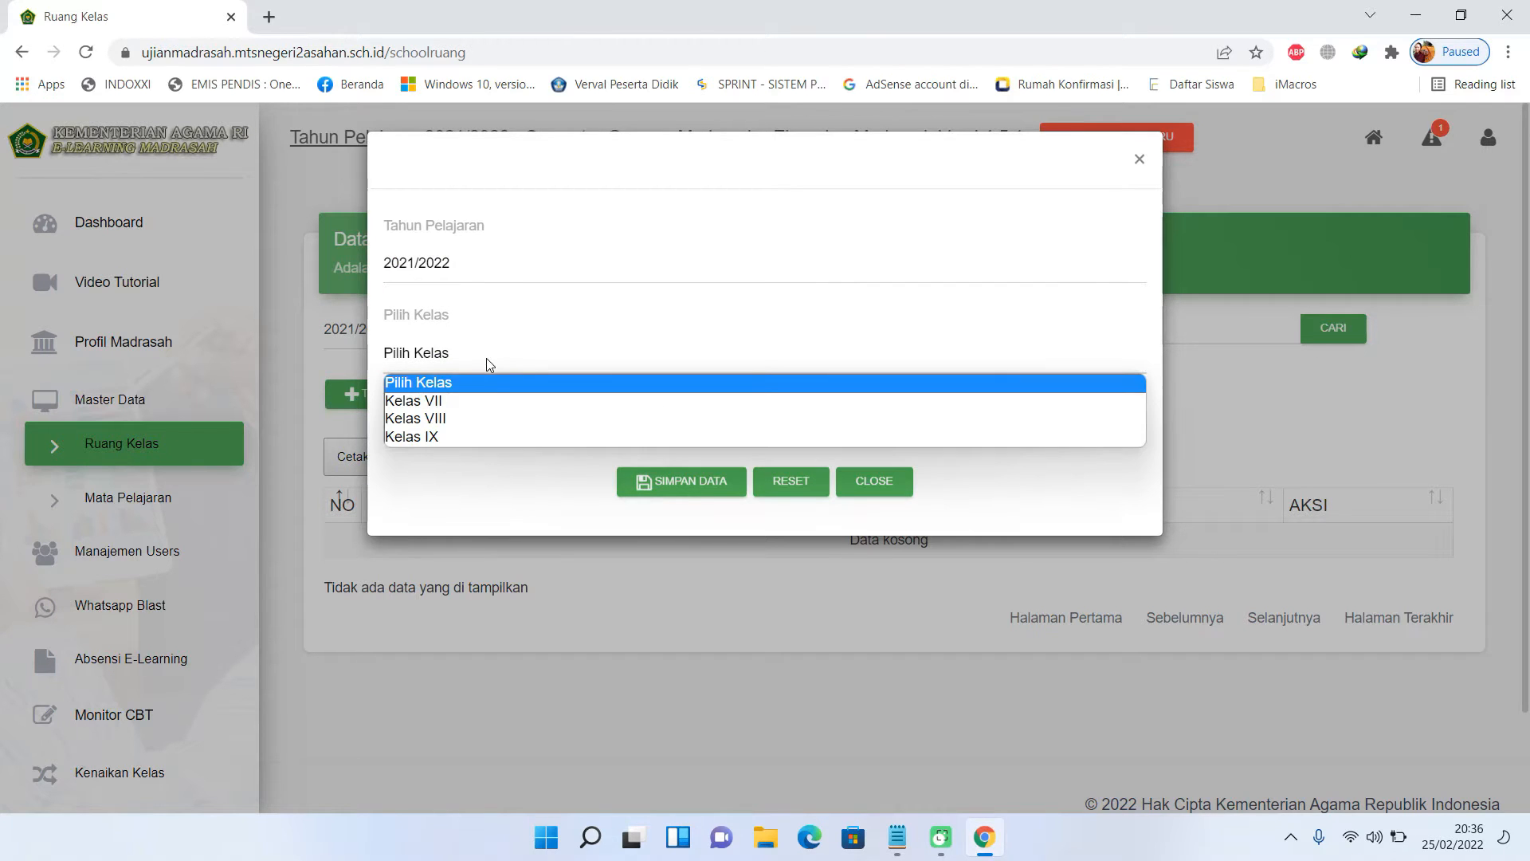
left_click(493, 438)
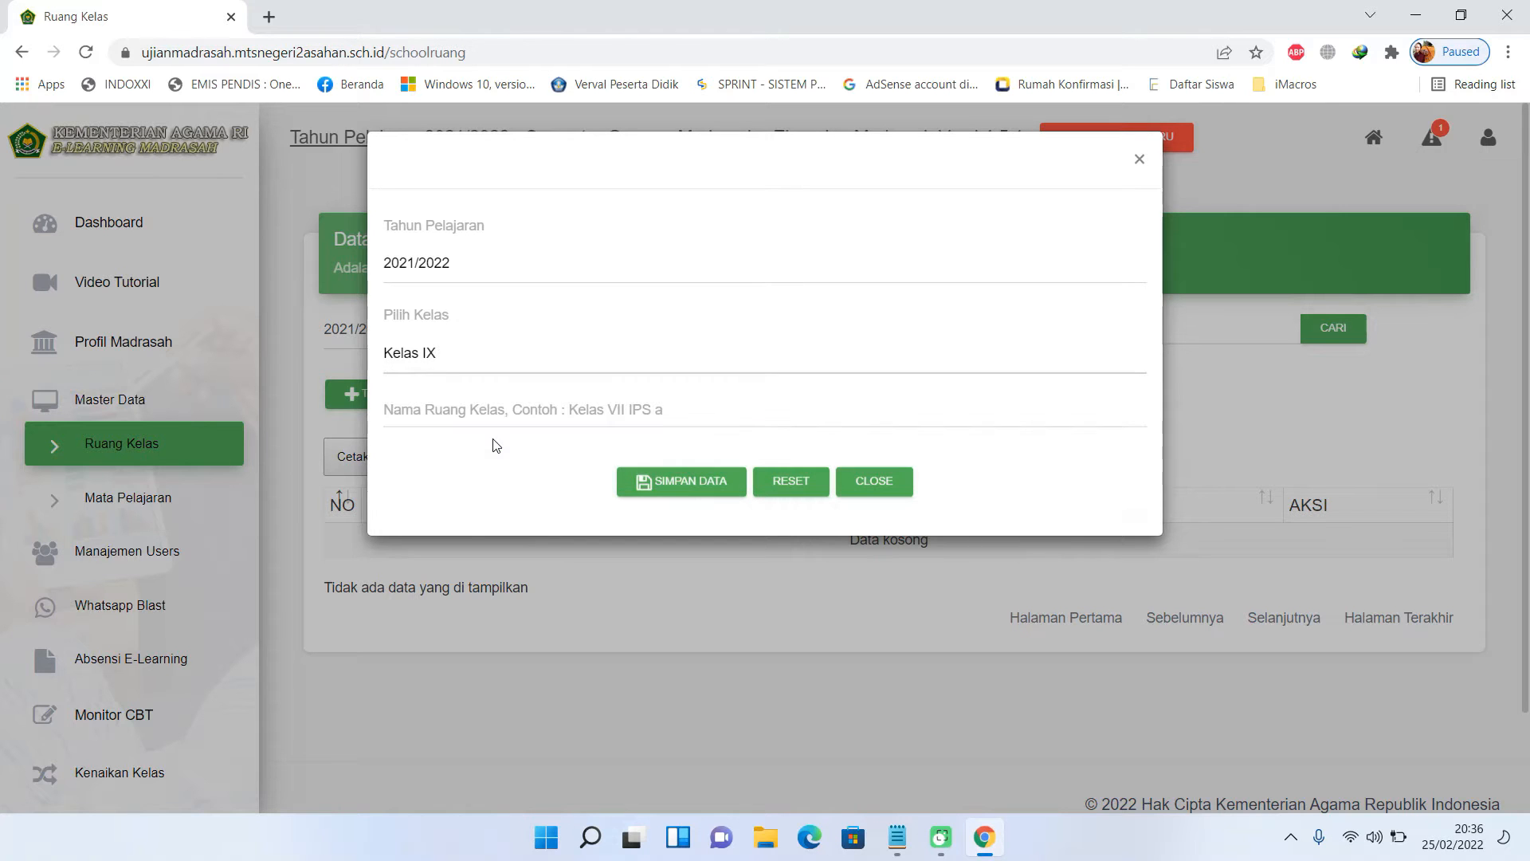
- Name the classroom 'KELAS 9' and save it
left_click(485, 408)
type("KELAS9")
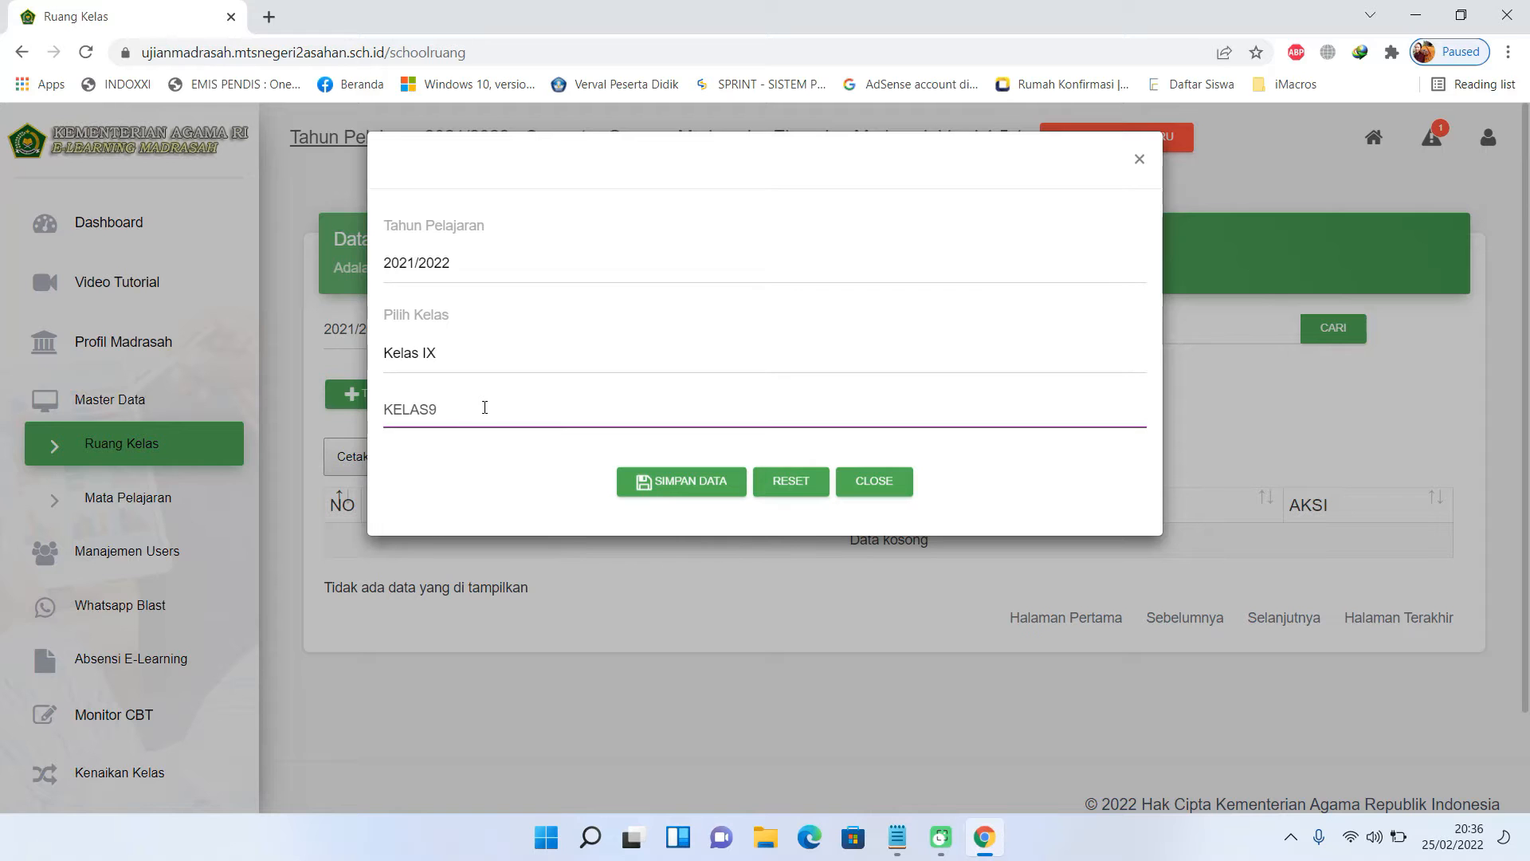
key("BackSpace")
type("9")
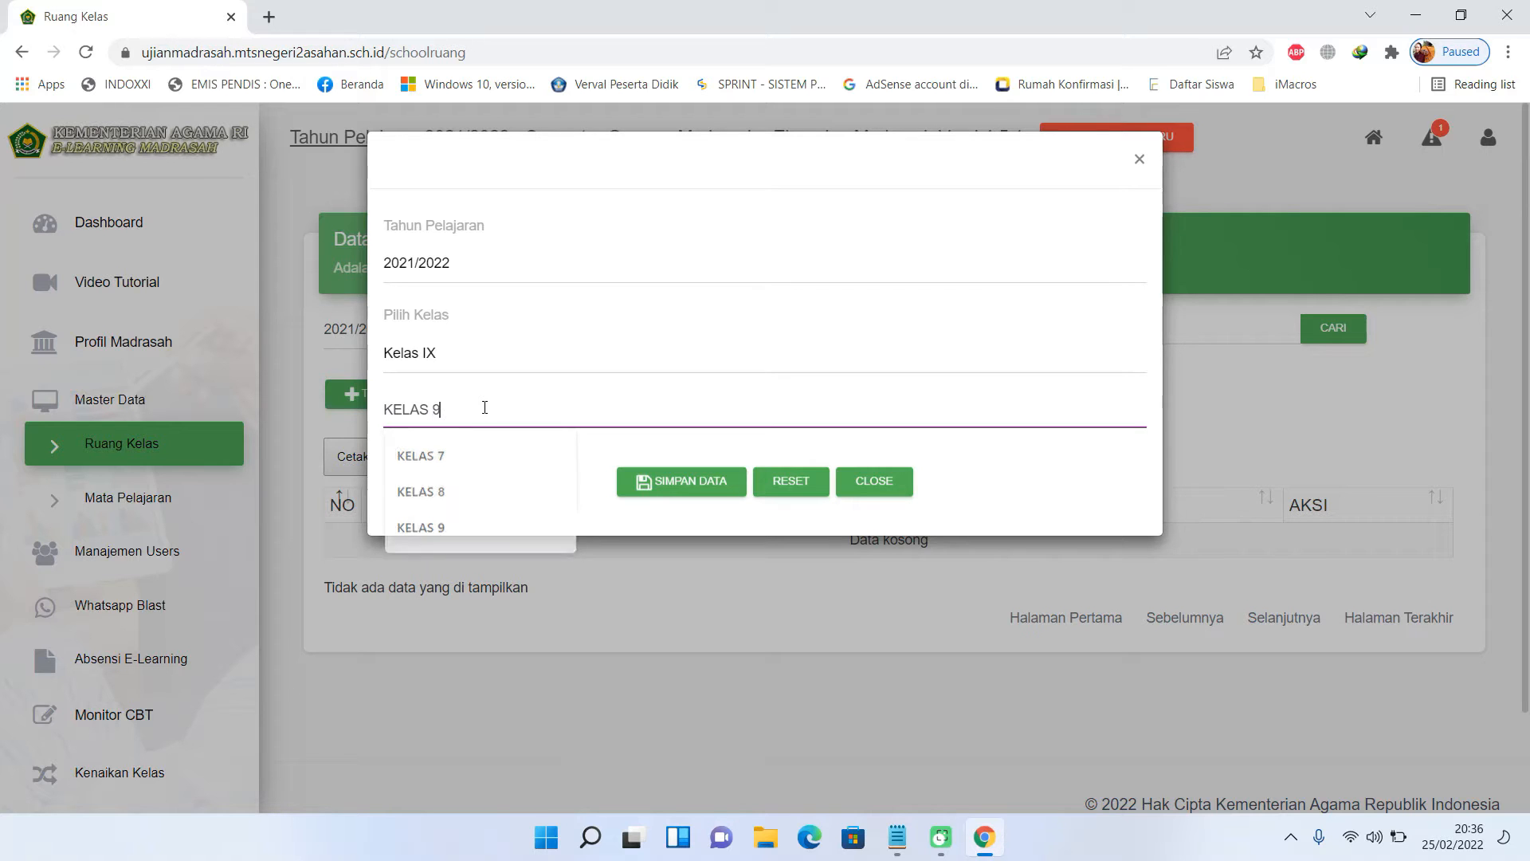
left_click(706, 482)
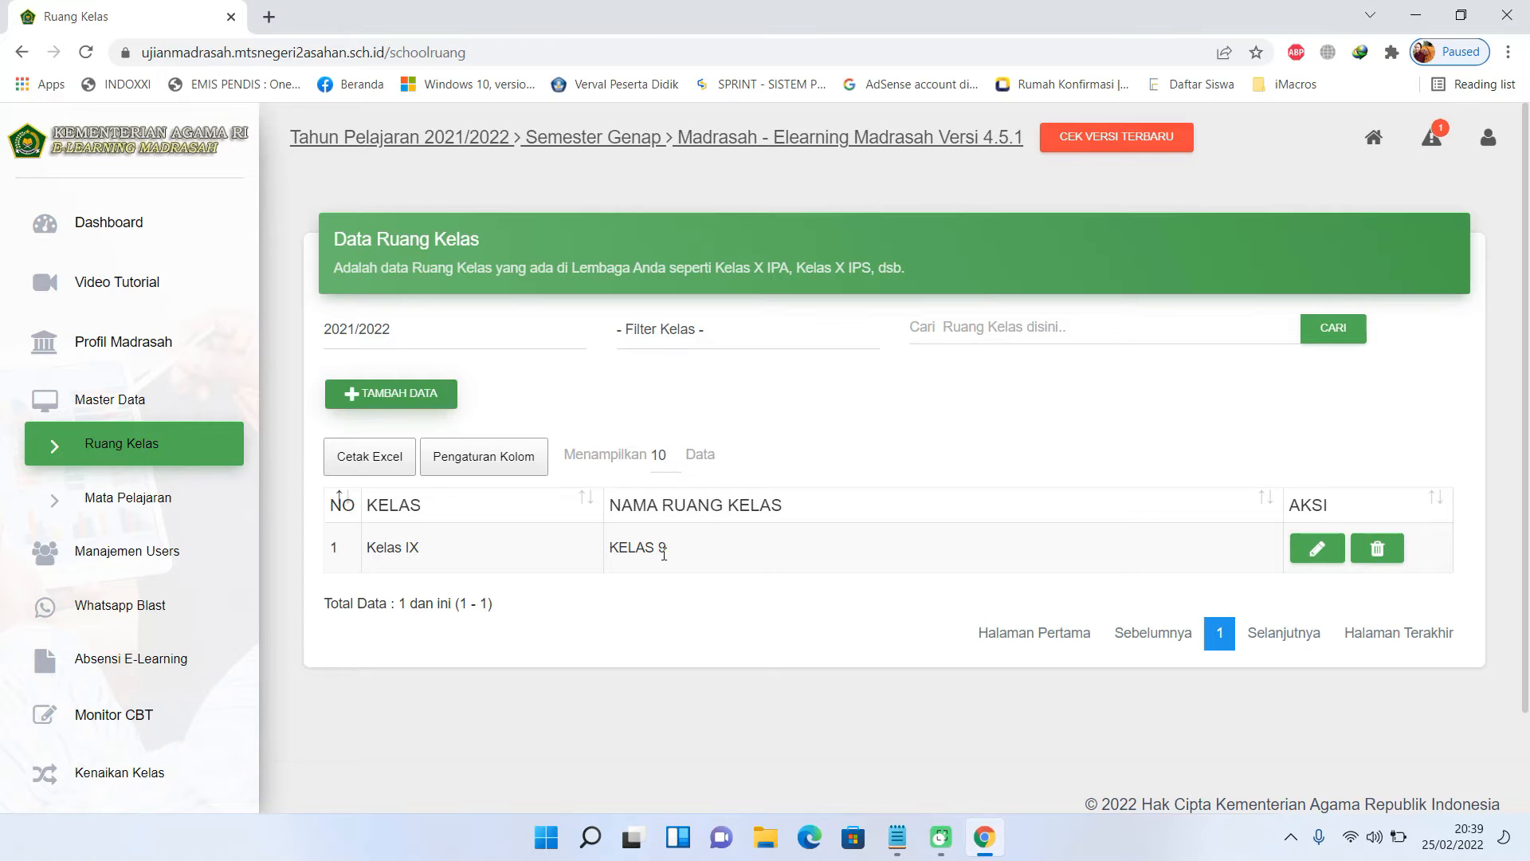
left_click(167, 556)
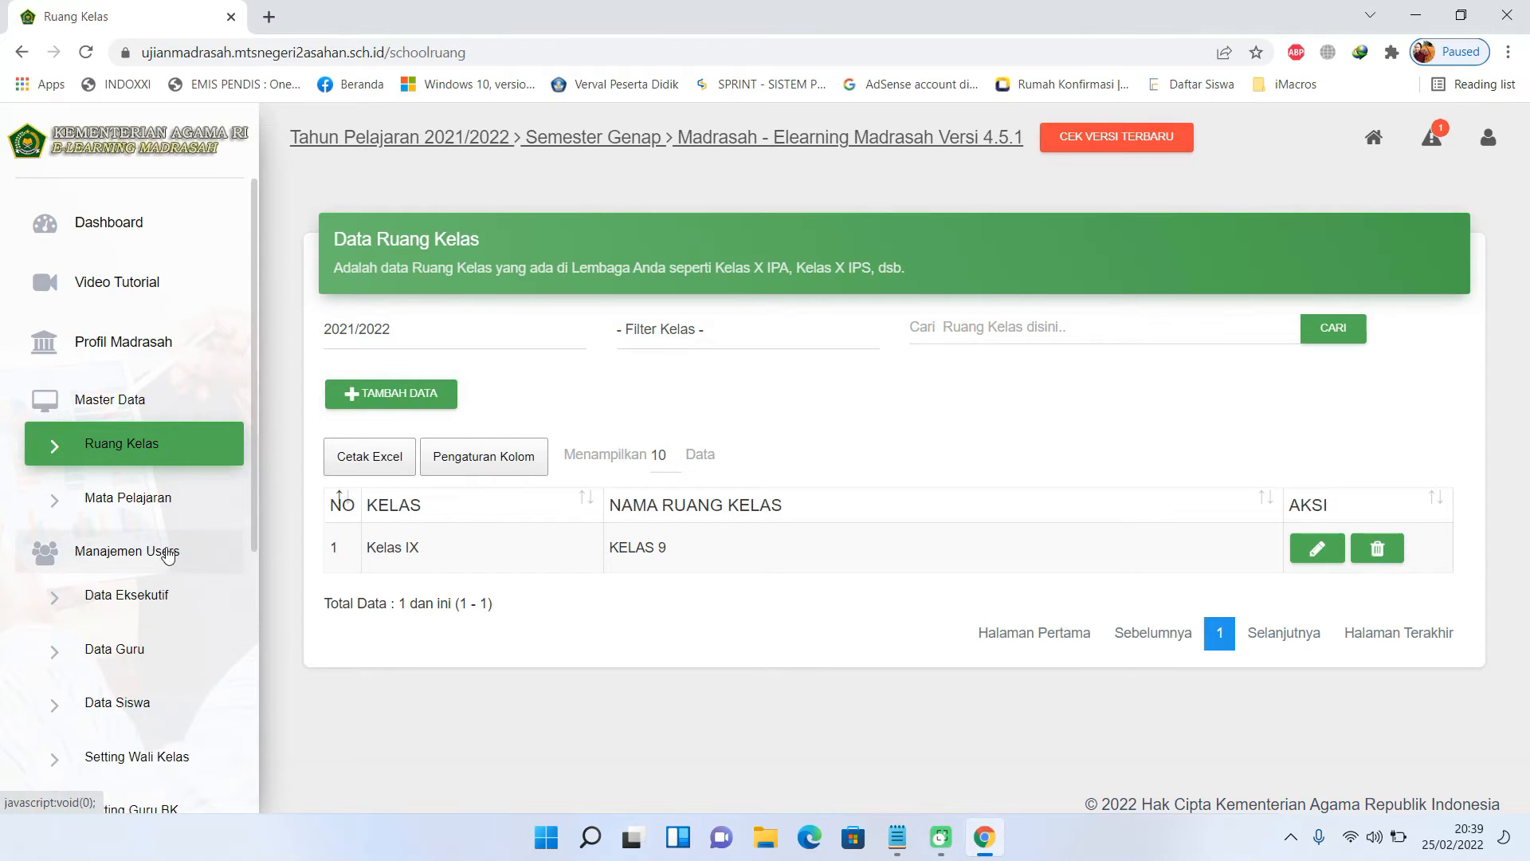
- Download the tempate_guru.xlsx template from Data Guru's Excel import and show it in Downloads
left_click(130, 661)
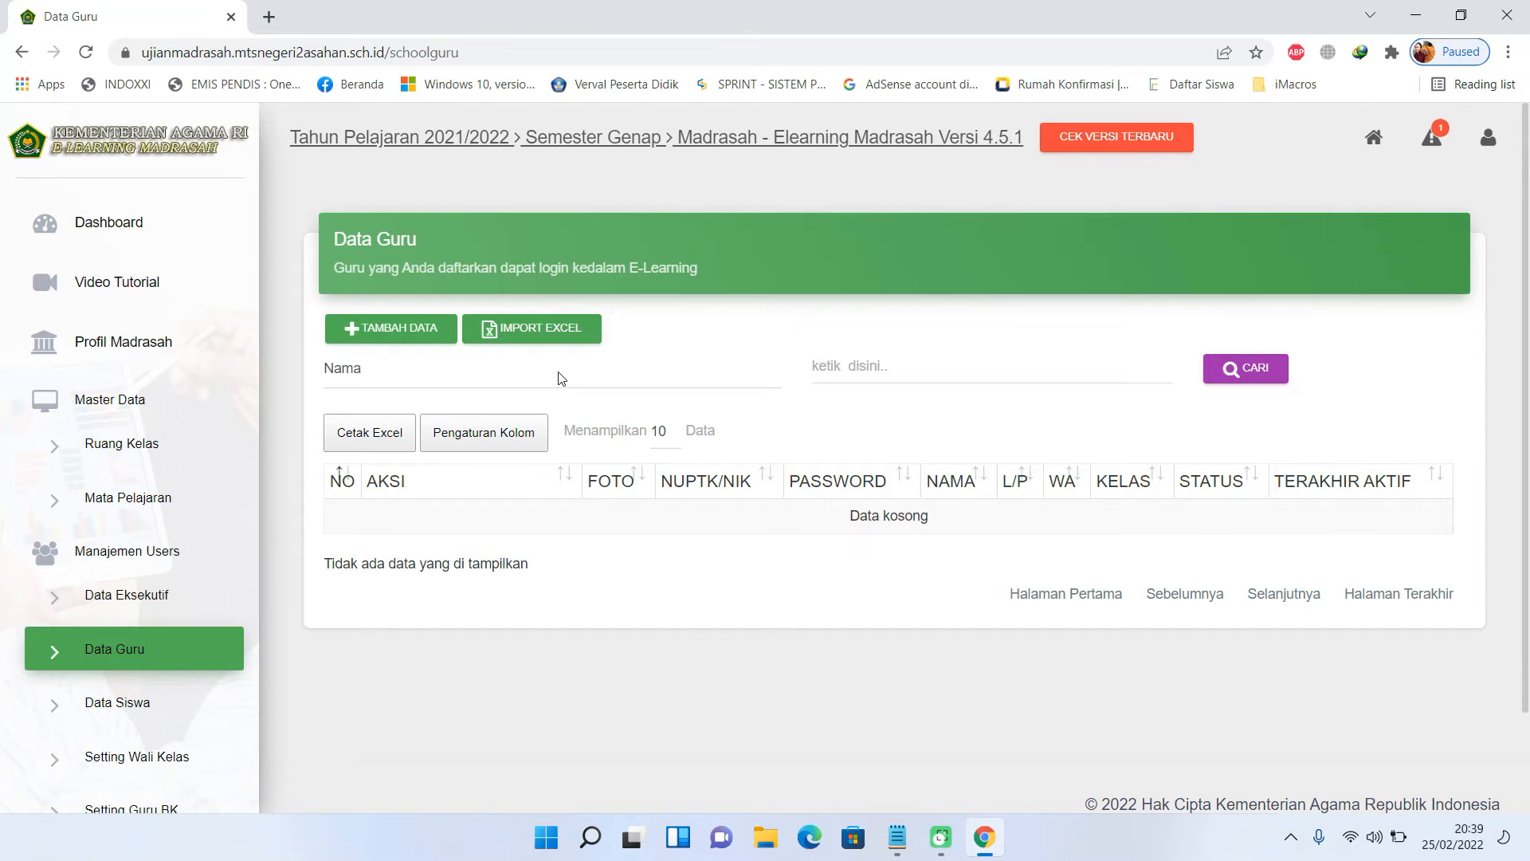
left_click(531, 330)
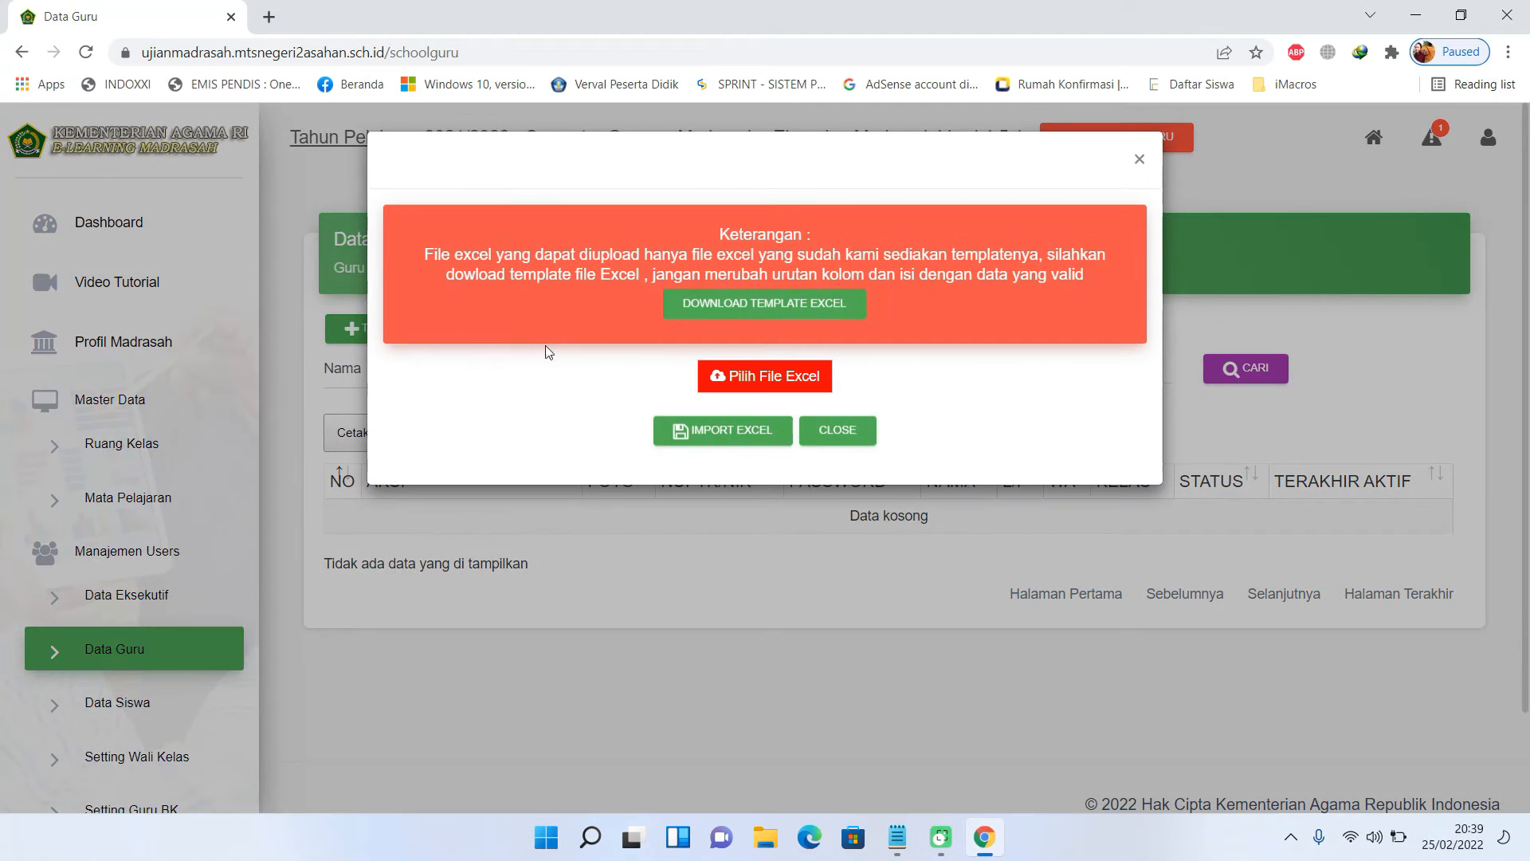
left_click(771, 313)
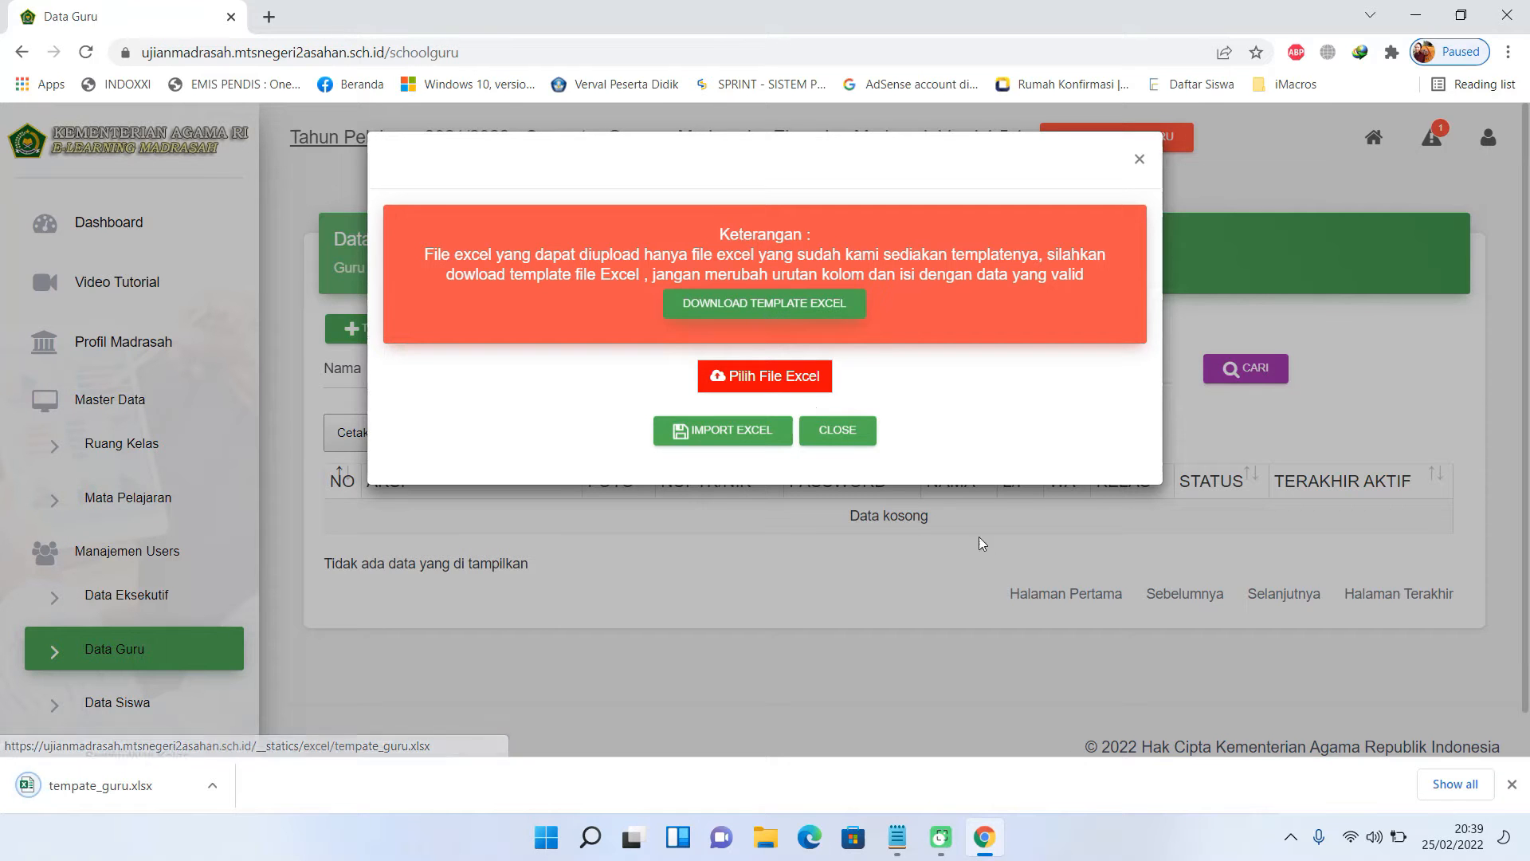
left_click(1449, 789)
left_click(606, 324)
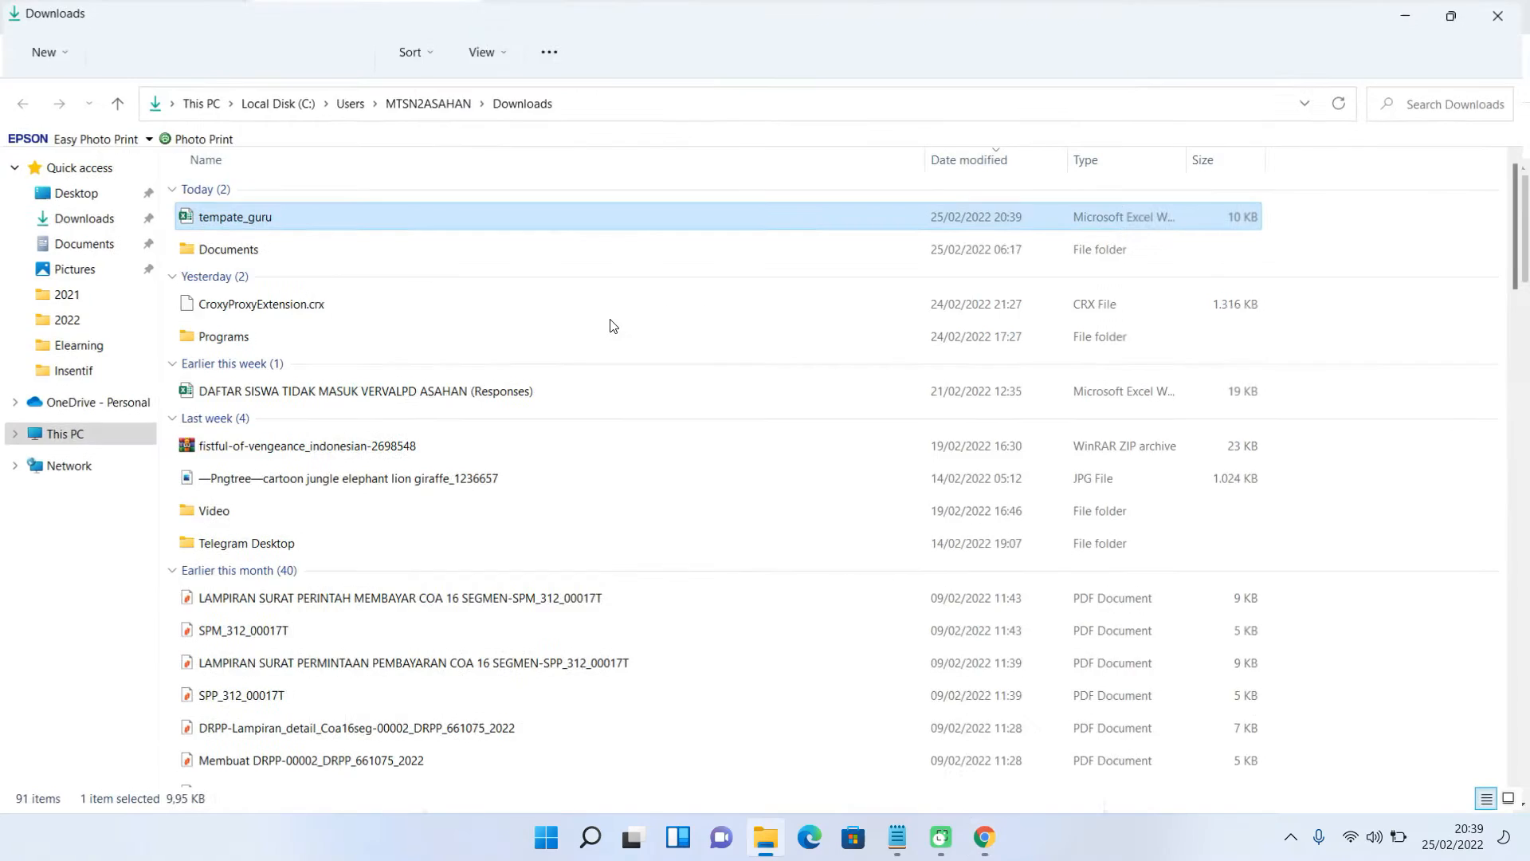
- Open tempate_guru in Excel to review the eleven teacher rows, then close it
double_click(204, 219)
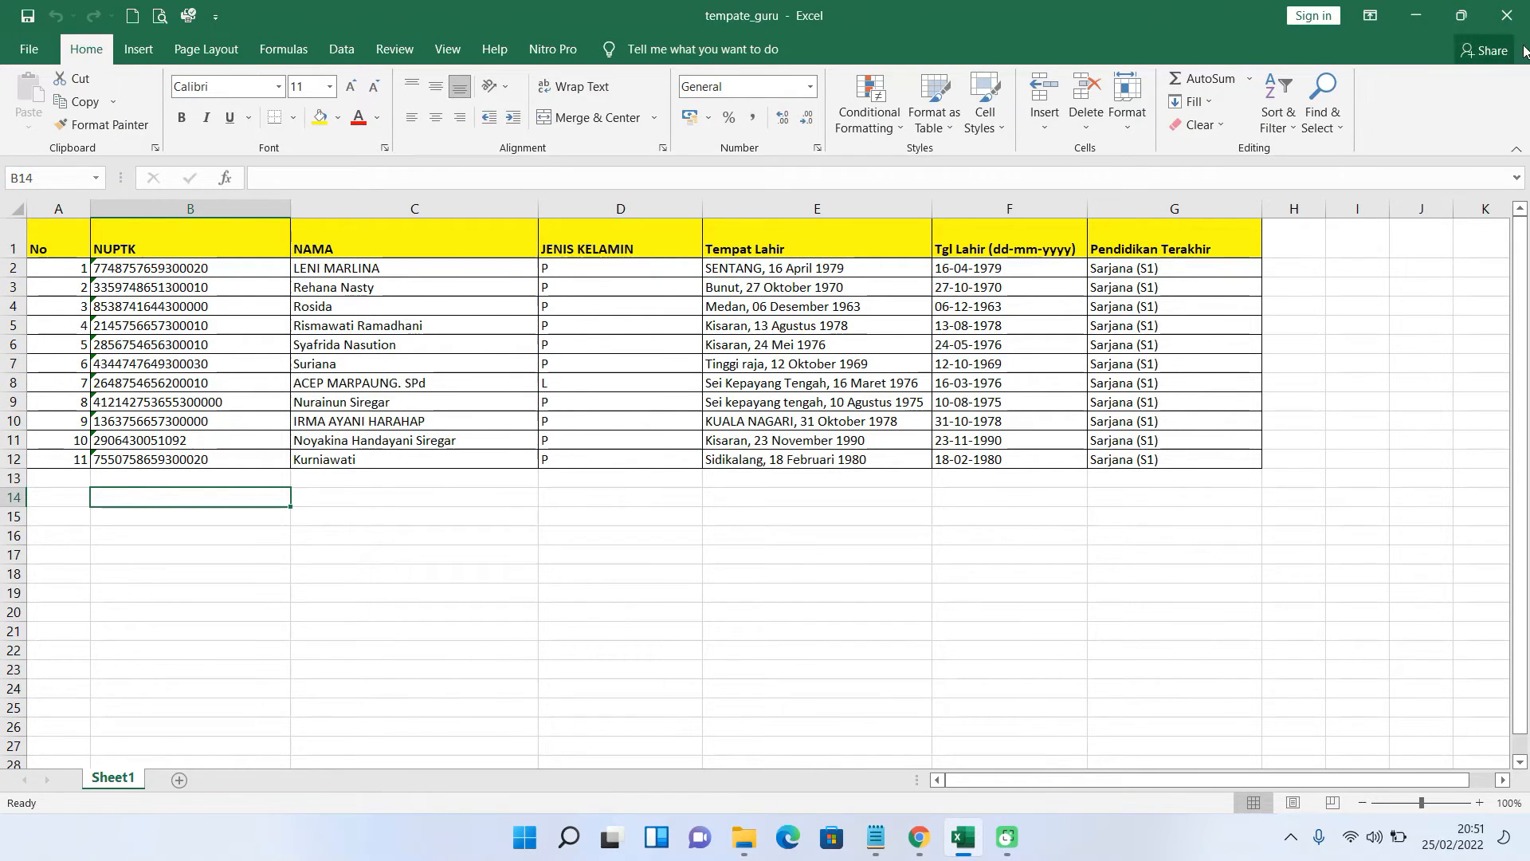
left_click(1507, 16)
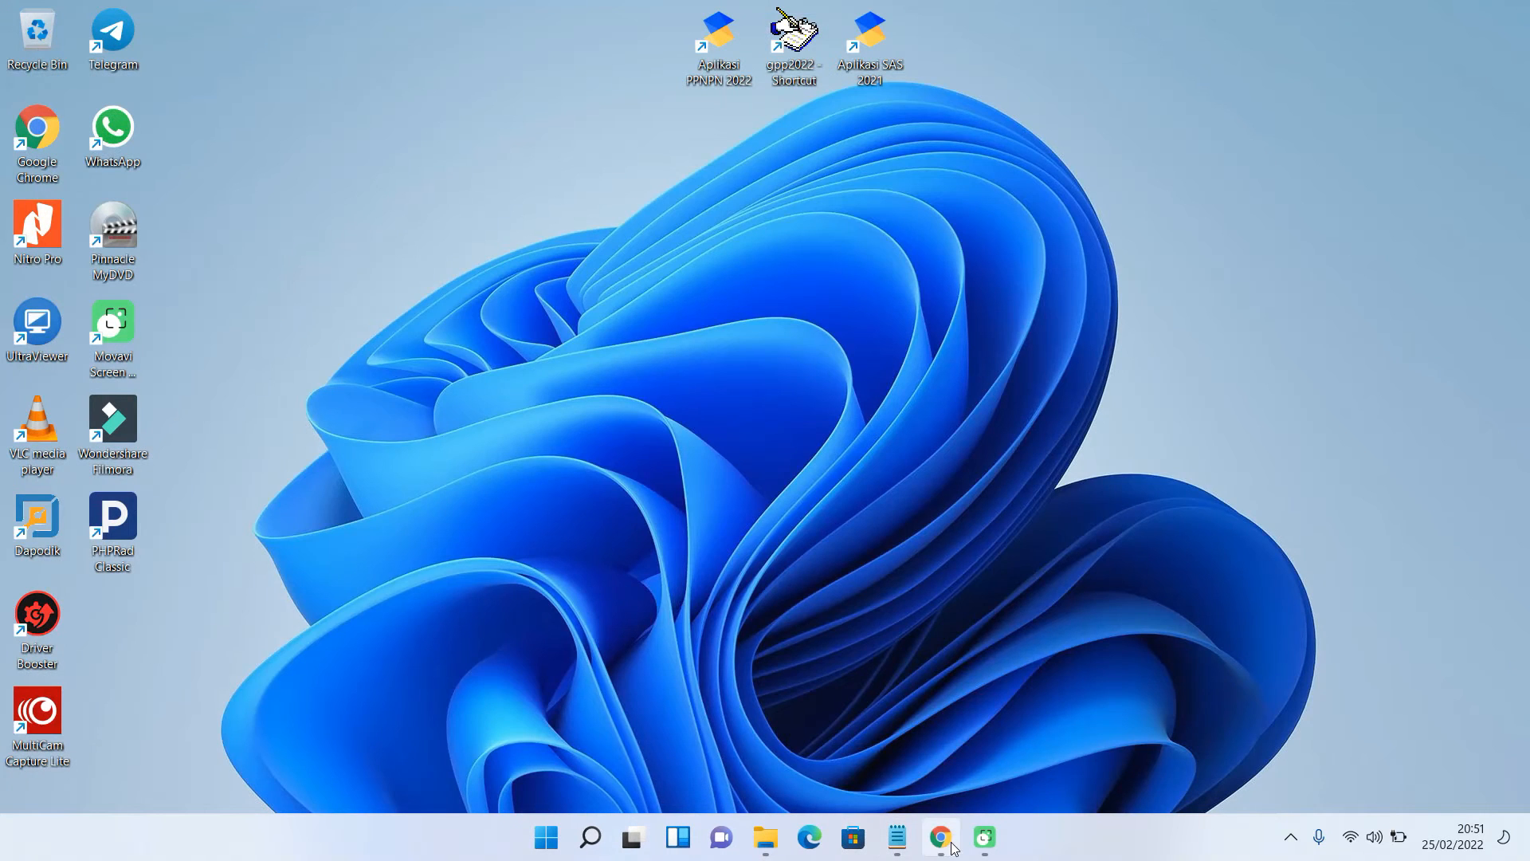
- Select tempate_guru from Downloads and import it, uploading 11 teacher records
left_click(952, 845)
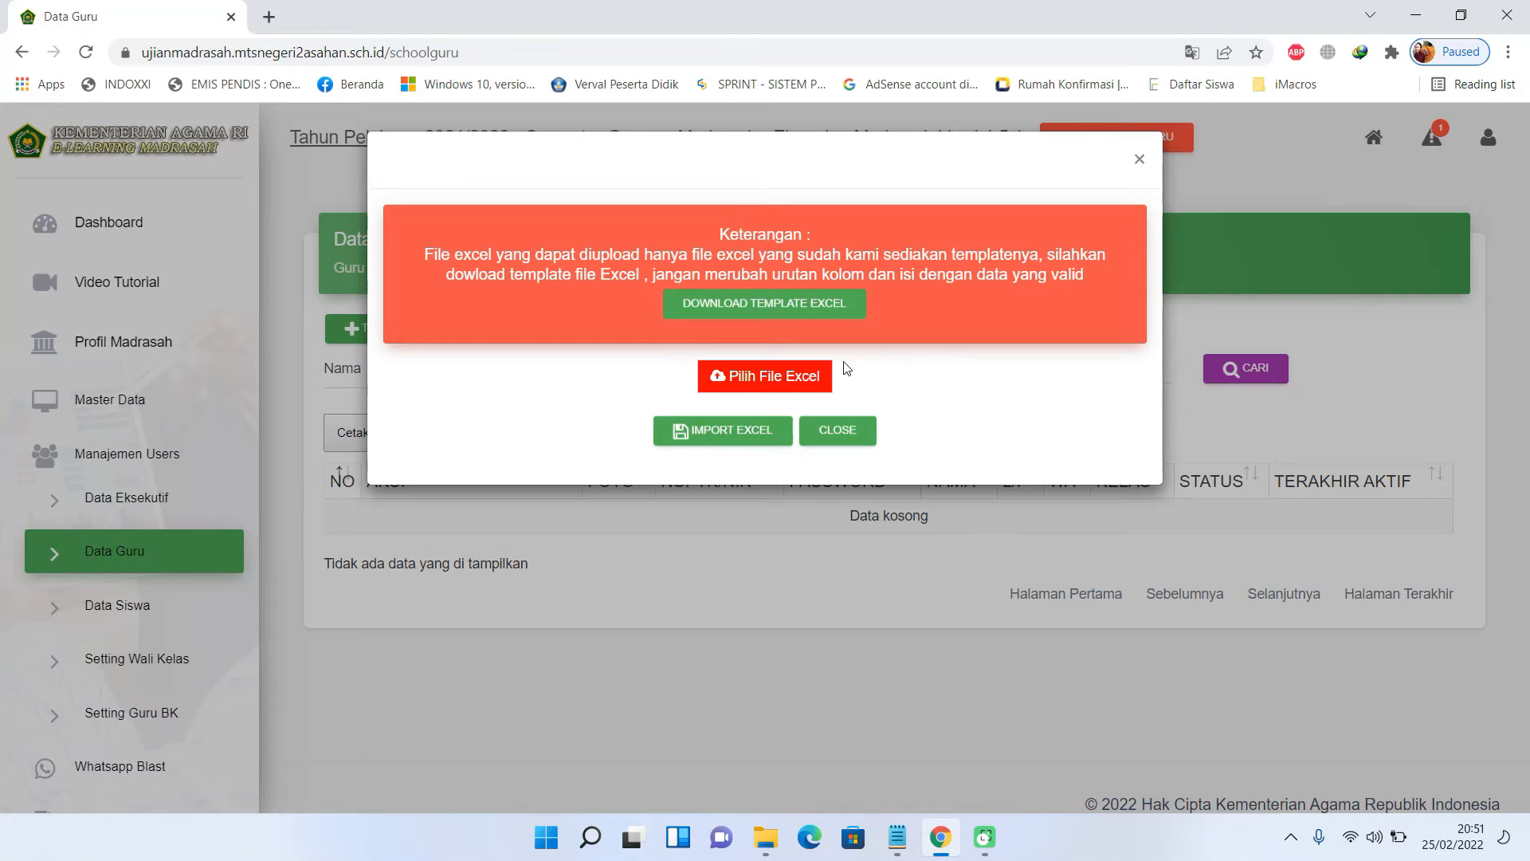
left_click(788, 380)
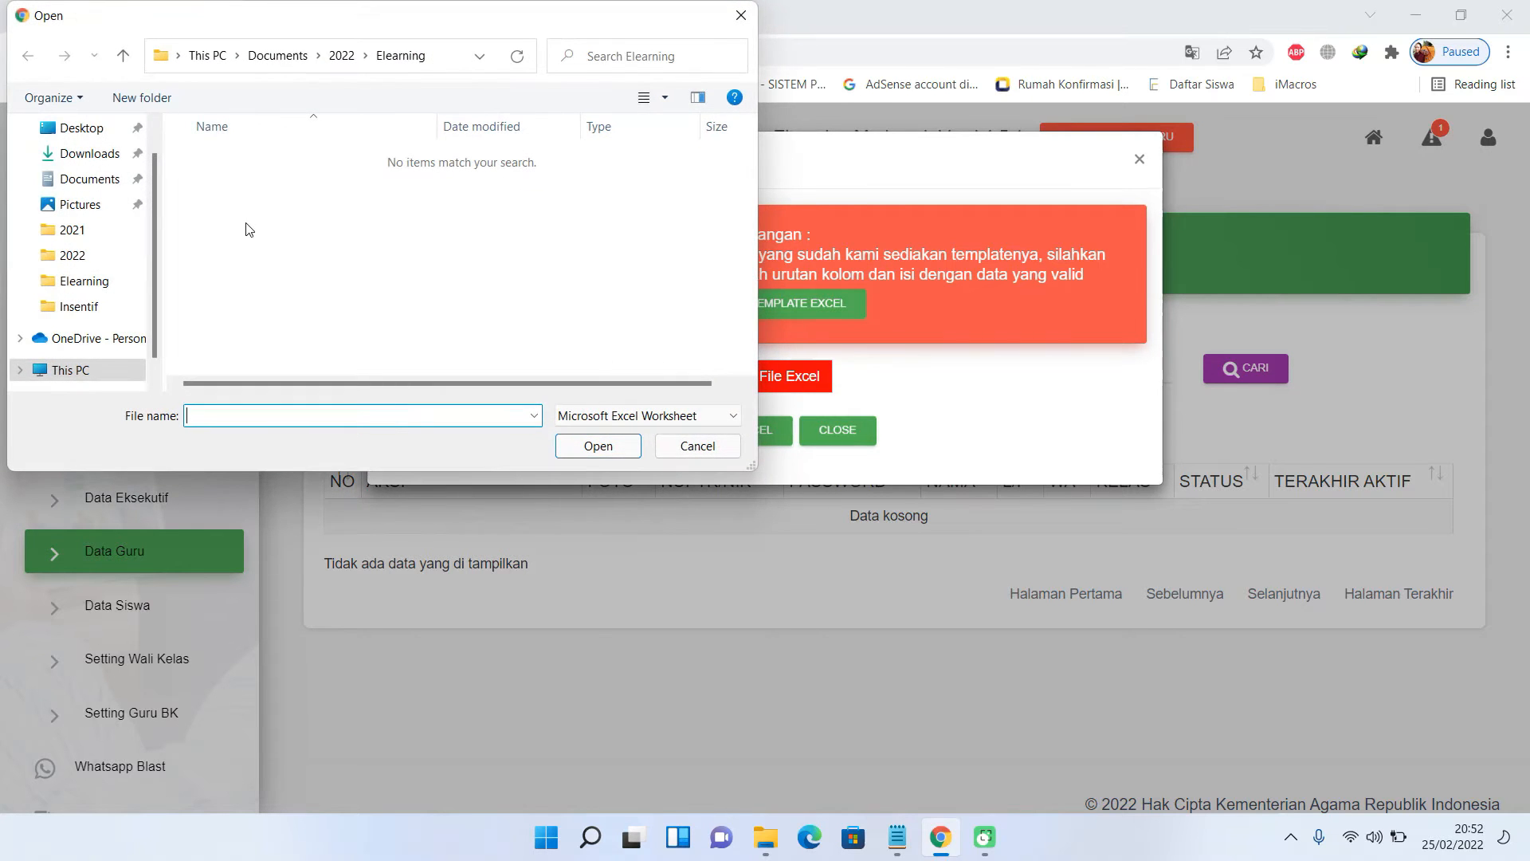
left_click(111, 153)
left_click(222, 186)
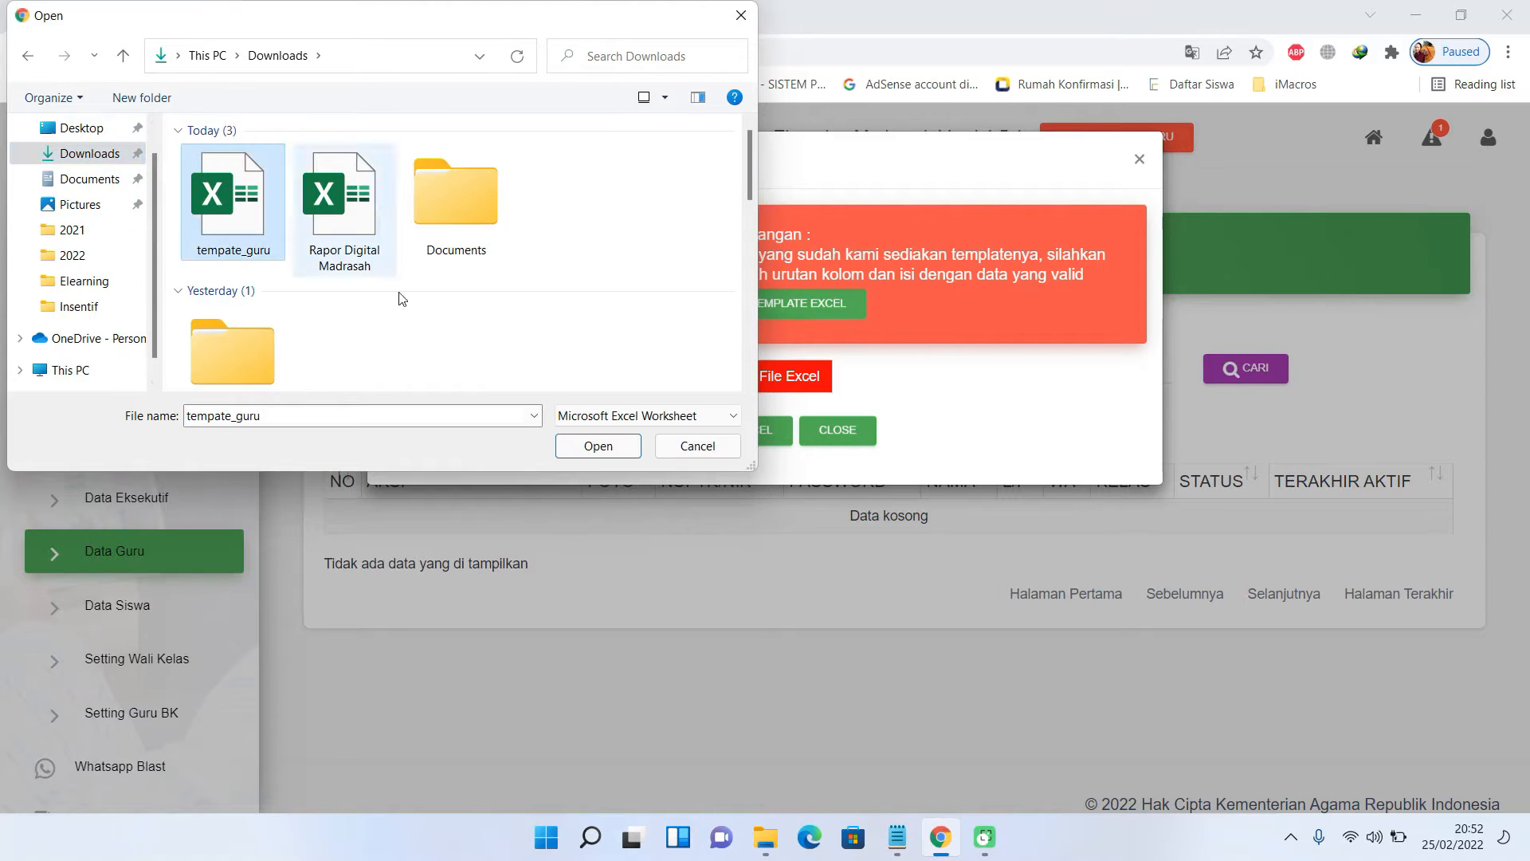
left_click(590, 444)
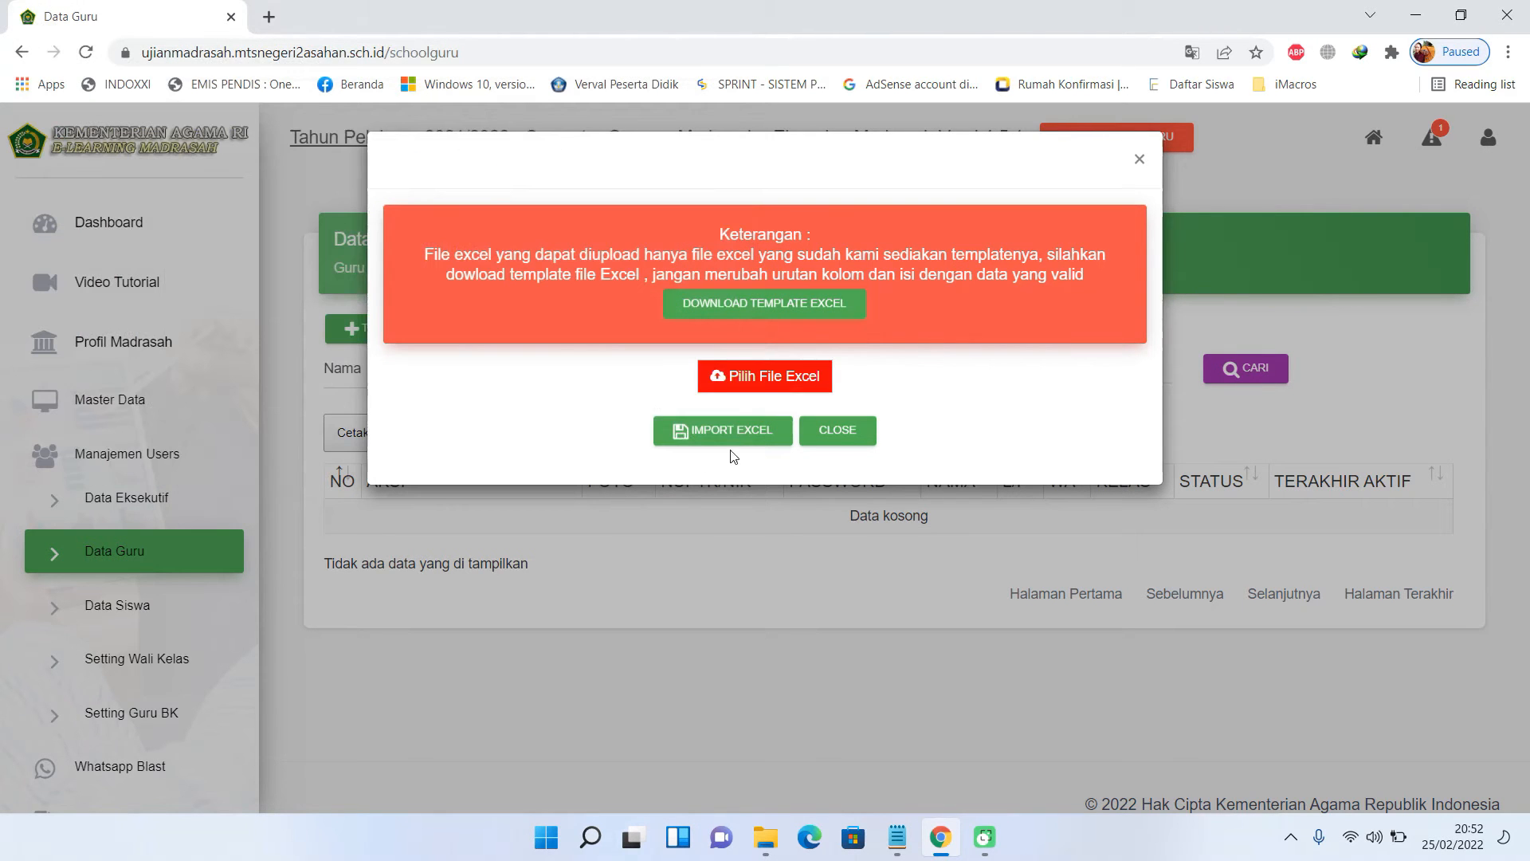
left_click(743, 437)
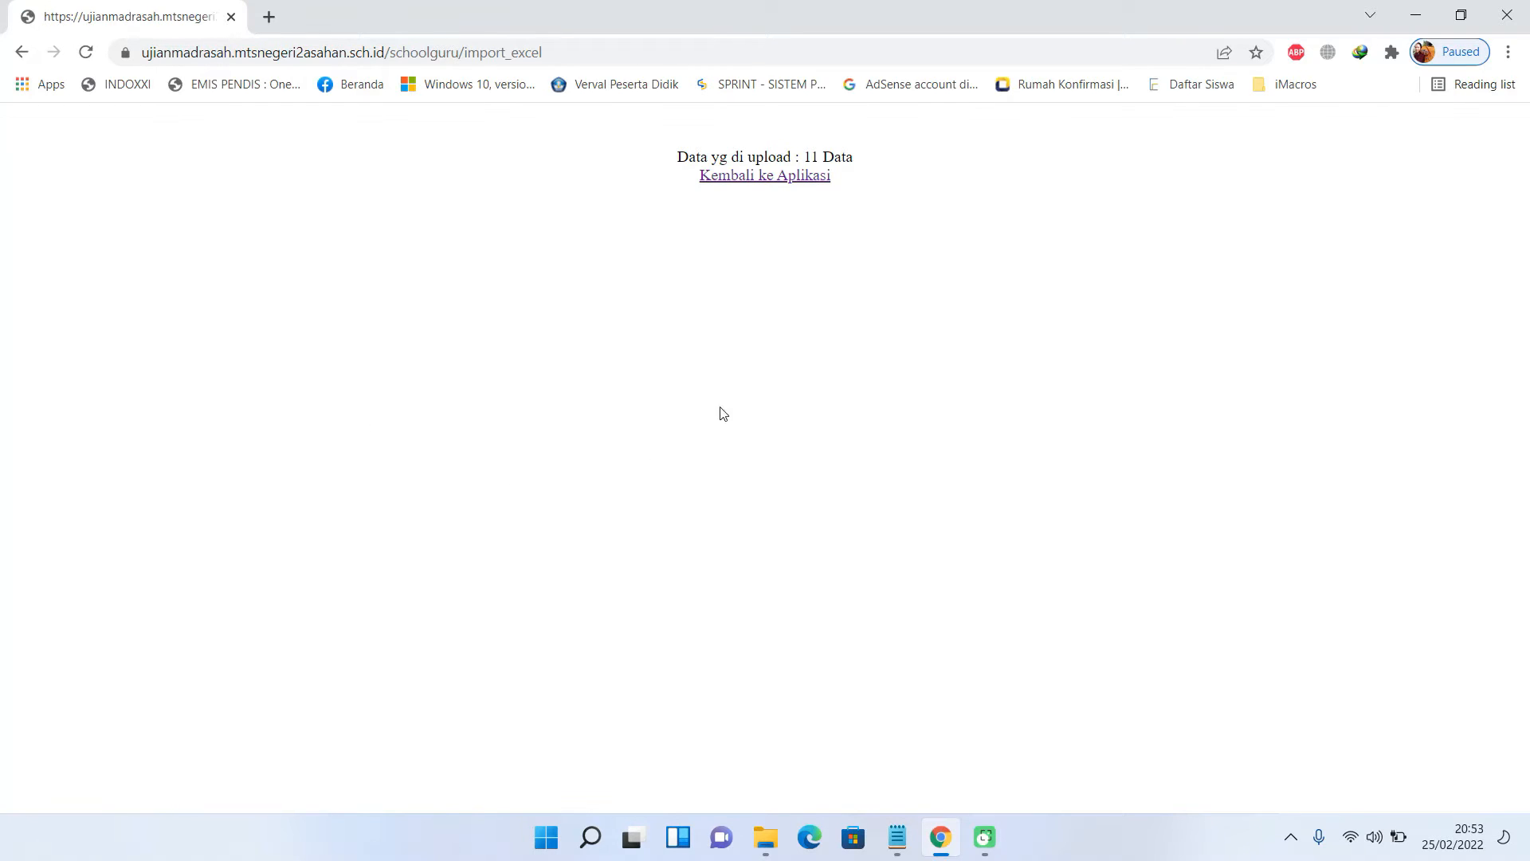
- Review the 11 imported teachers in Data Guru, then go to Data Siswa
left_click(773, 188)
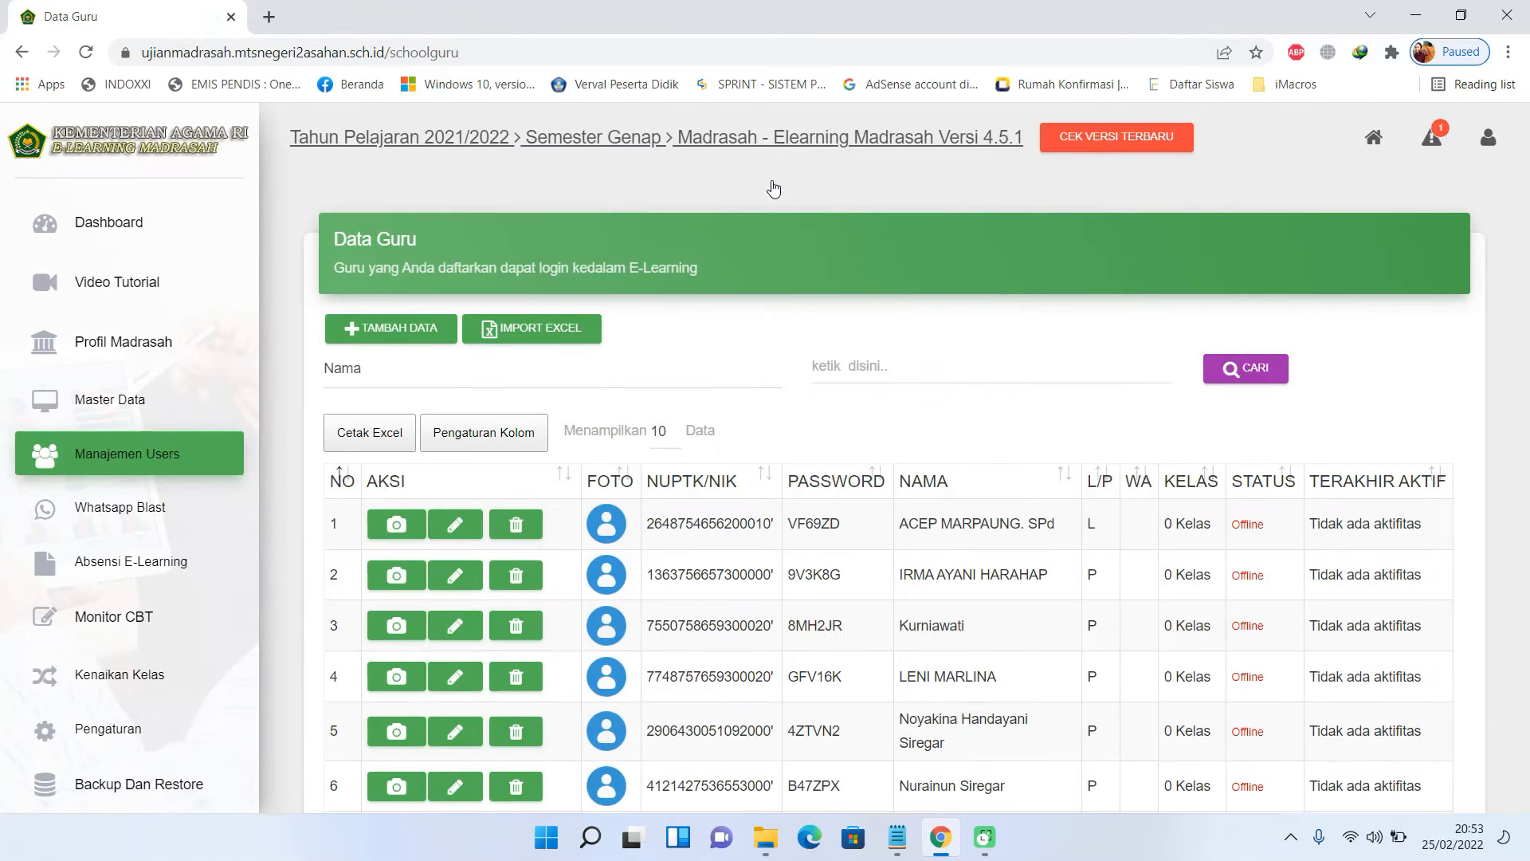
scroll(826, 532, "down", 2)
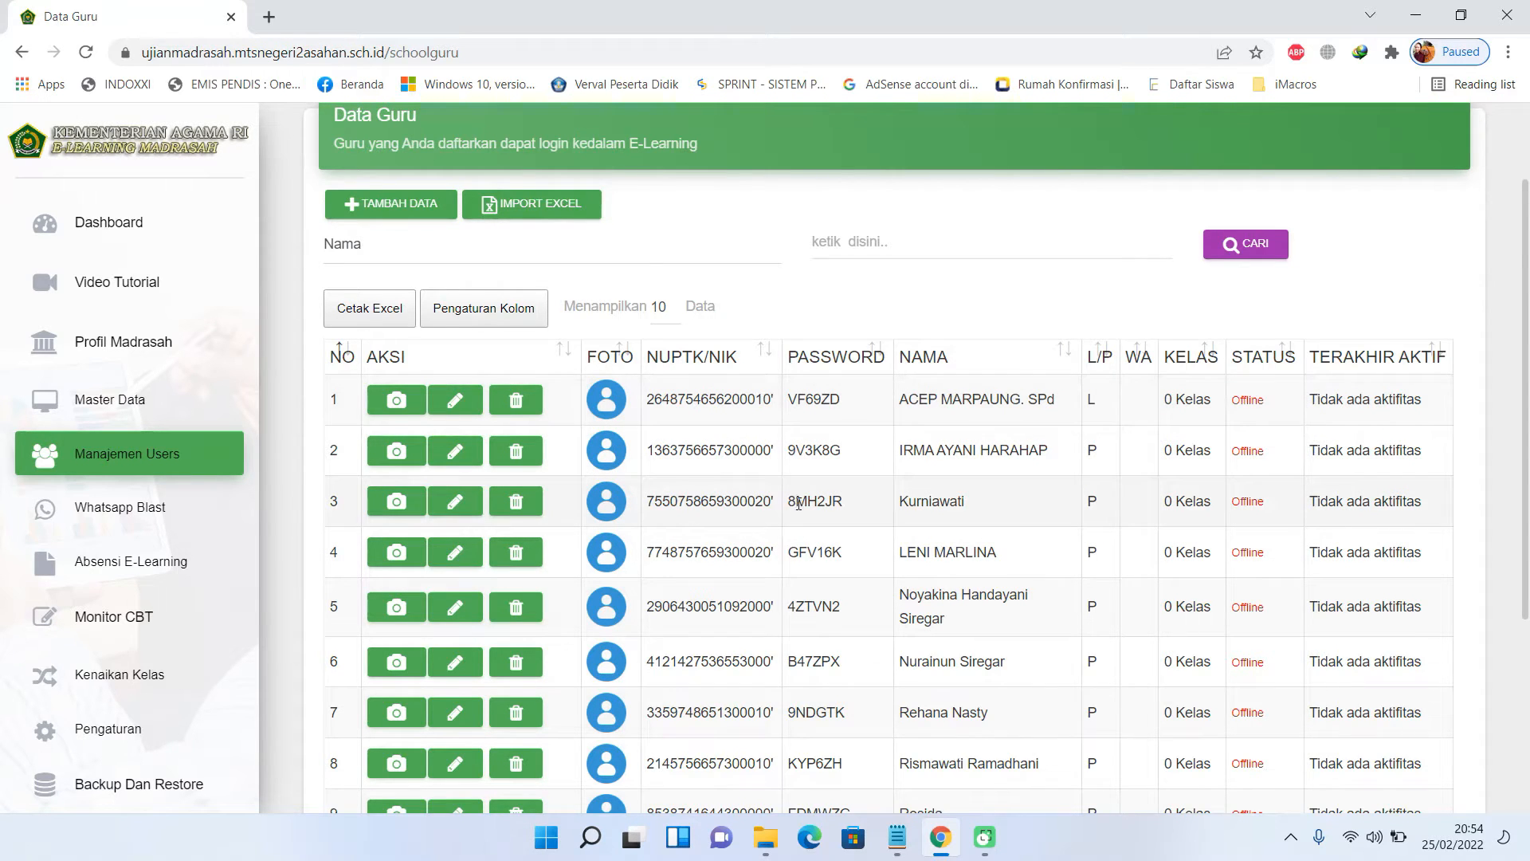
scroll(798, 504, "down", 2)
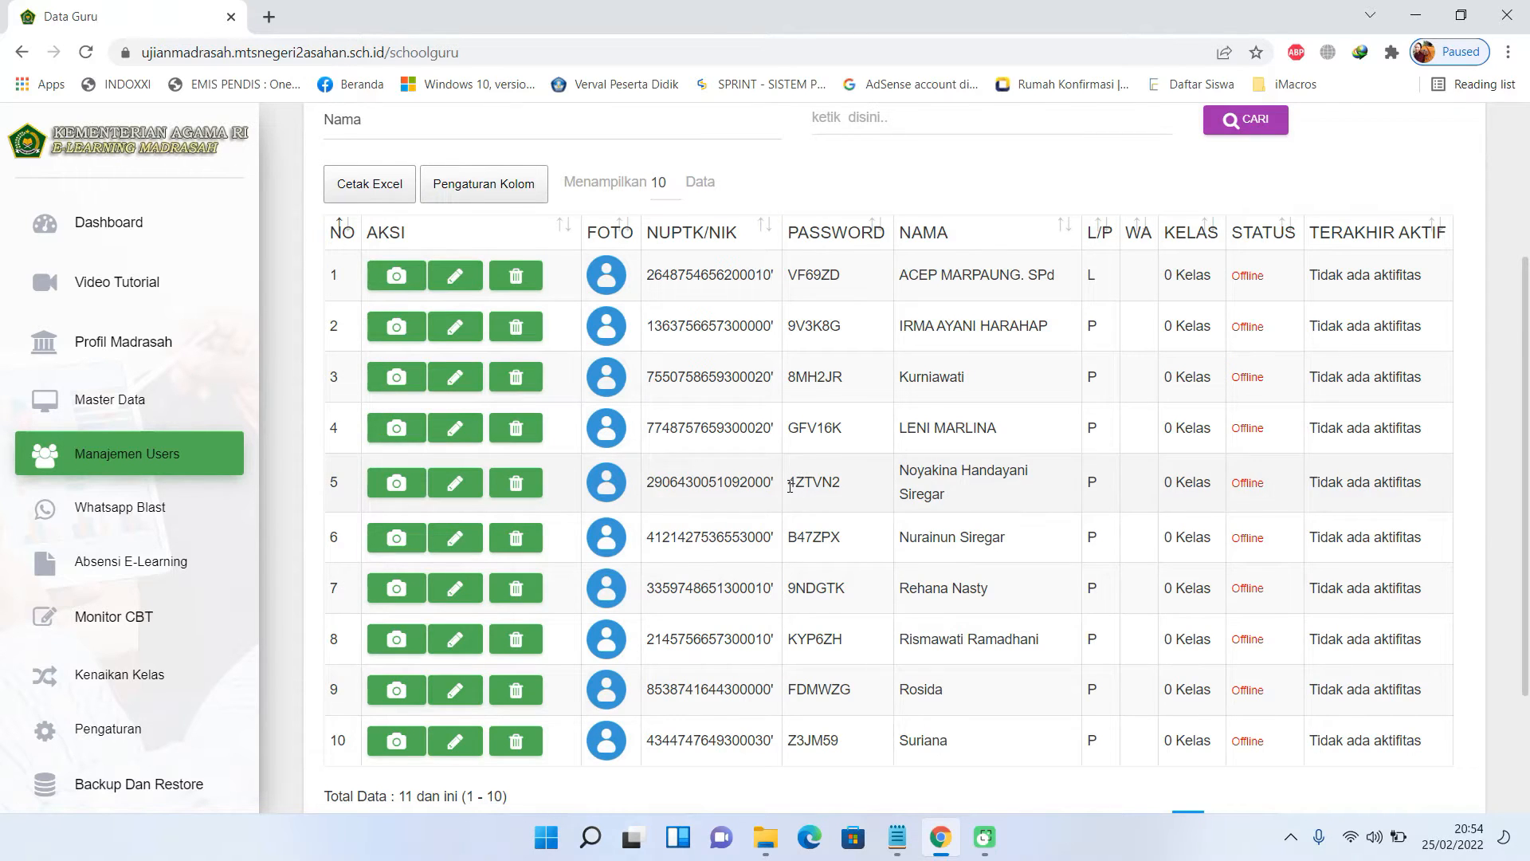
scroll(790, 486, "down", 2)
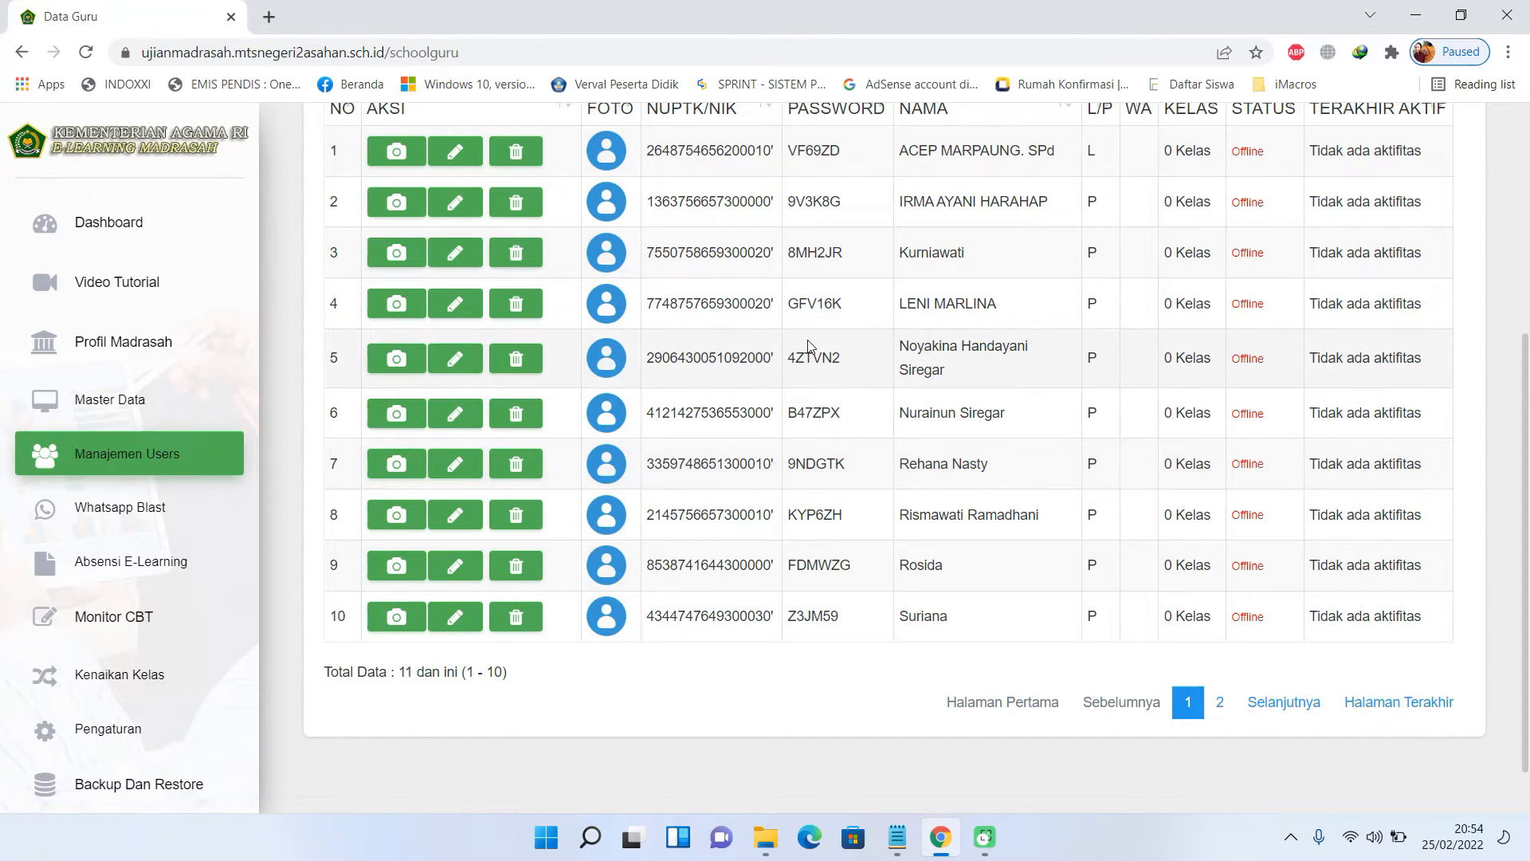
left_click(167, 462)
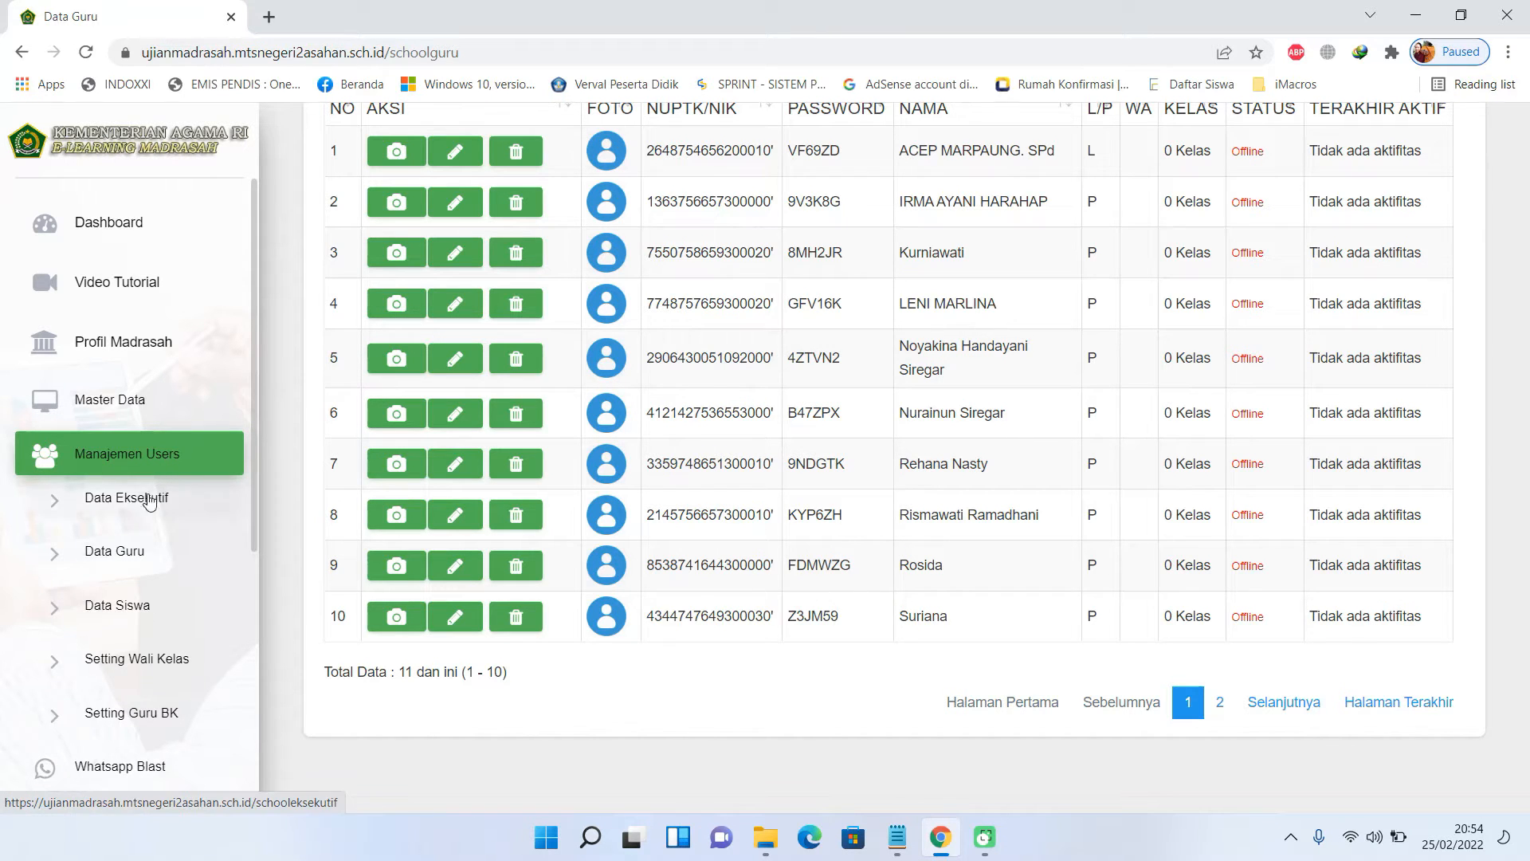
left_click(134, 609)
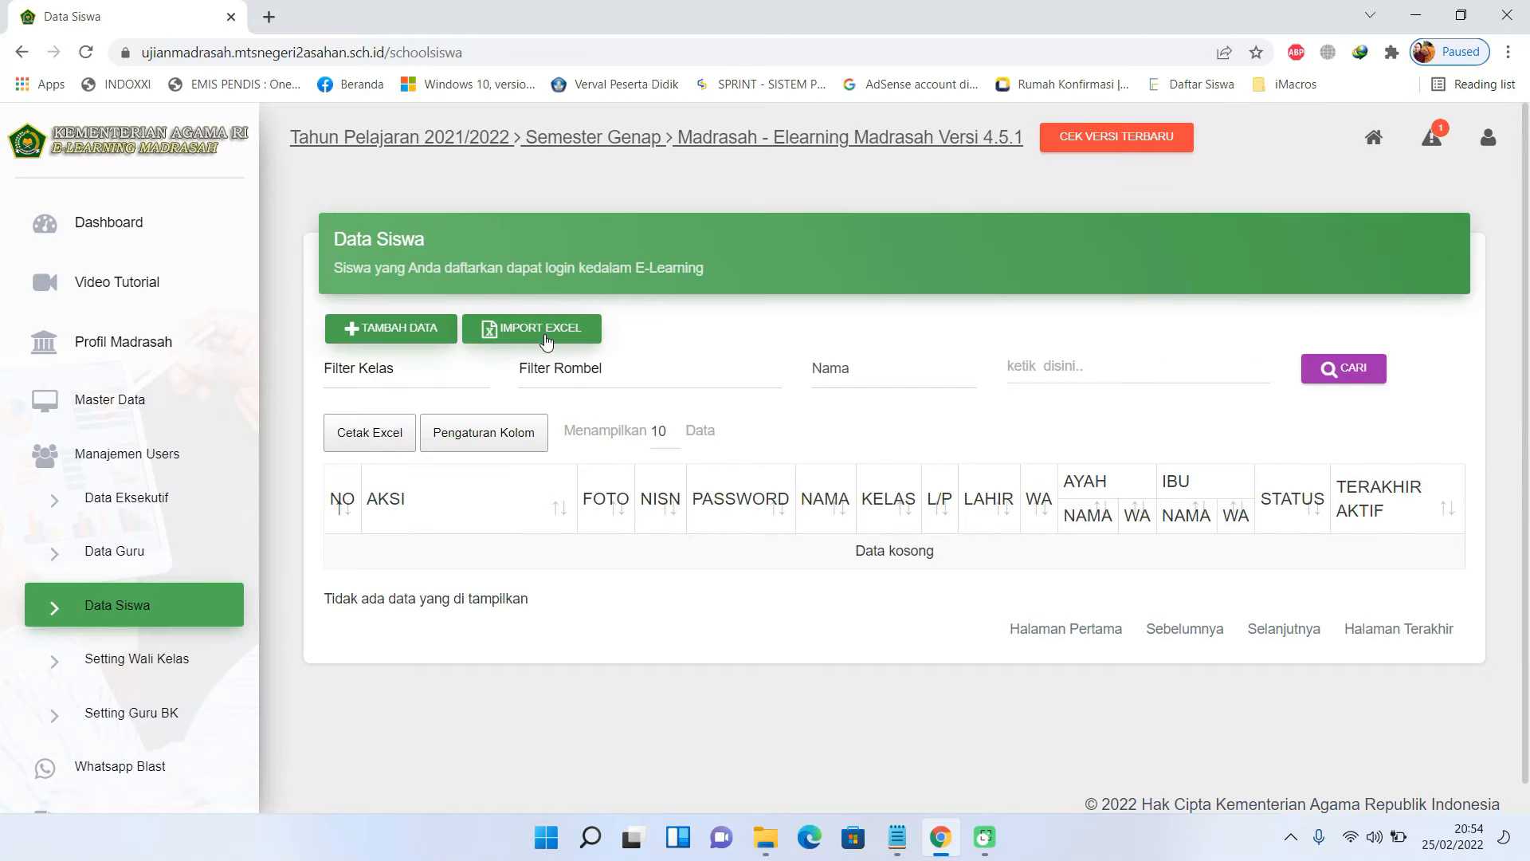
- Download template_siswa.xlsx from the student Excel import and open its Downloads folder
left_click(546, 342)
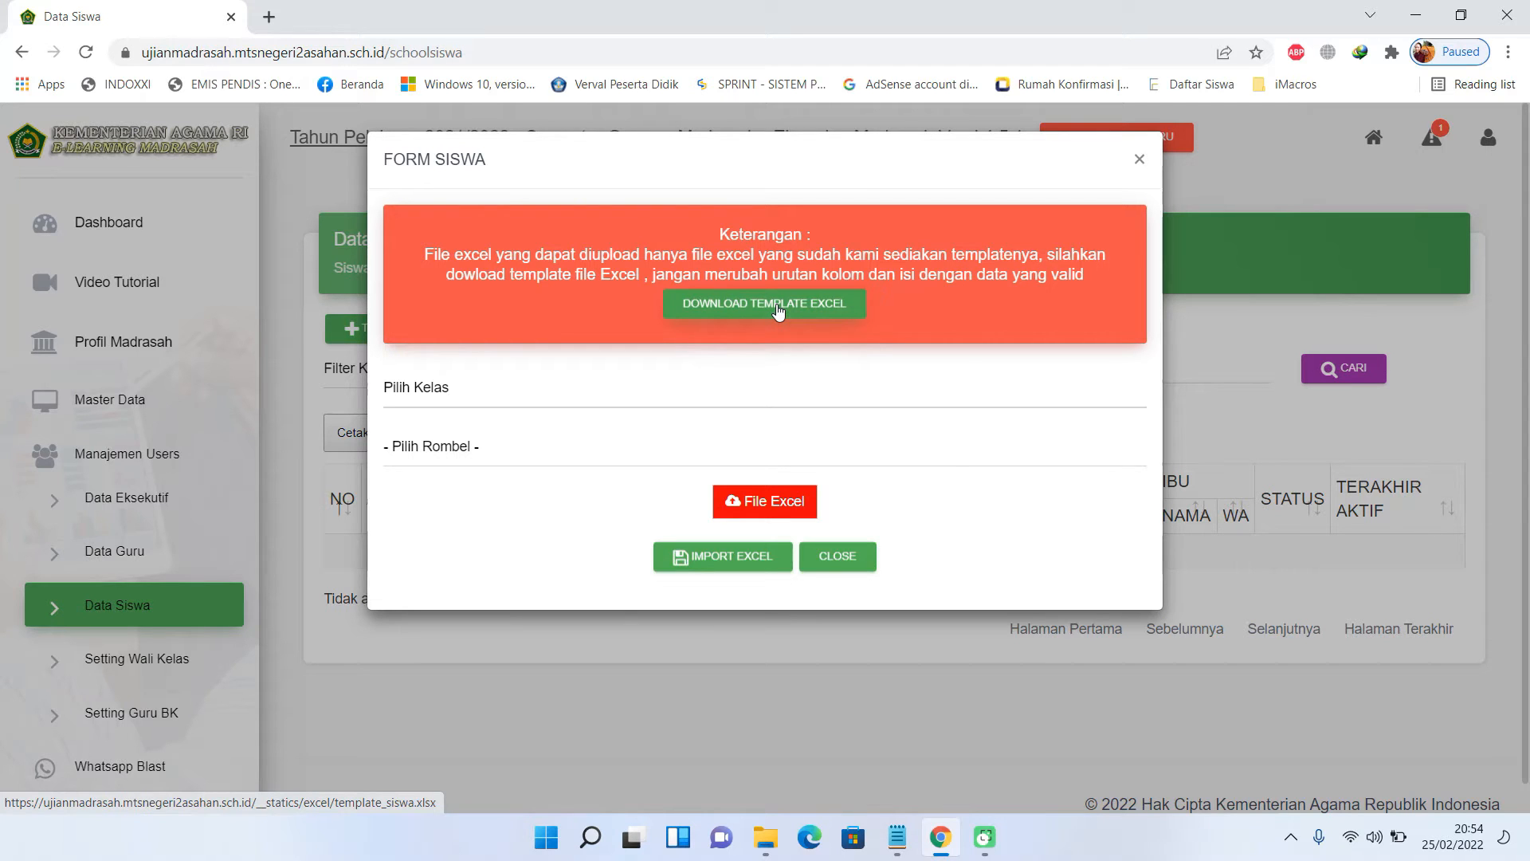
left_click(779, 309)
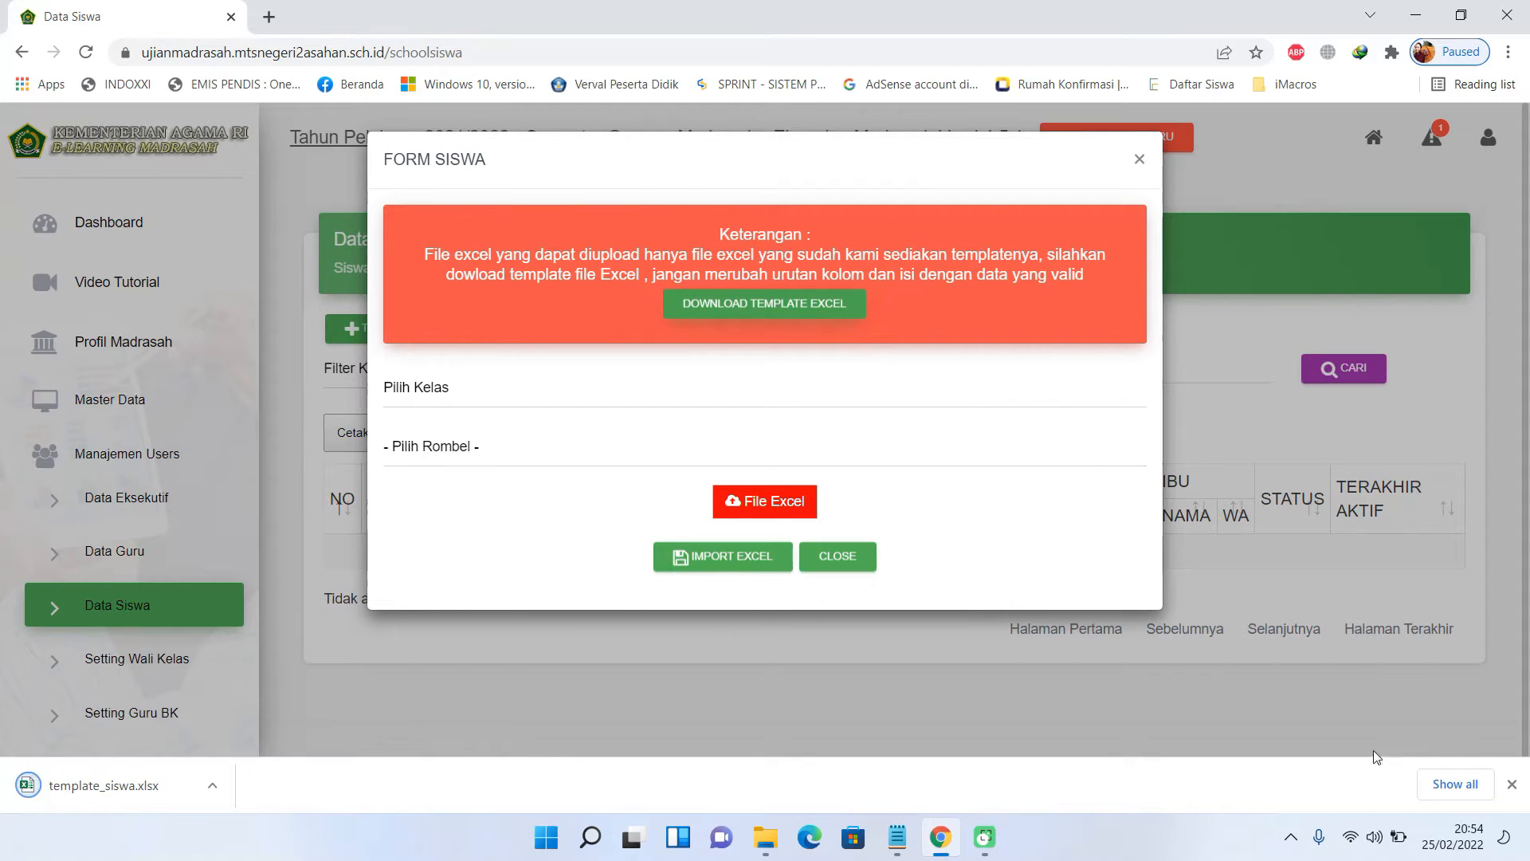
left_click(1465, 783)
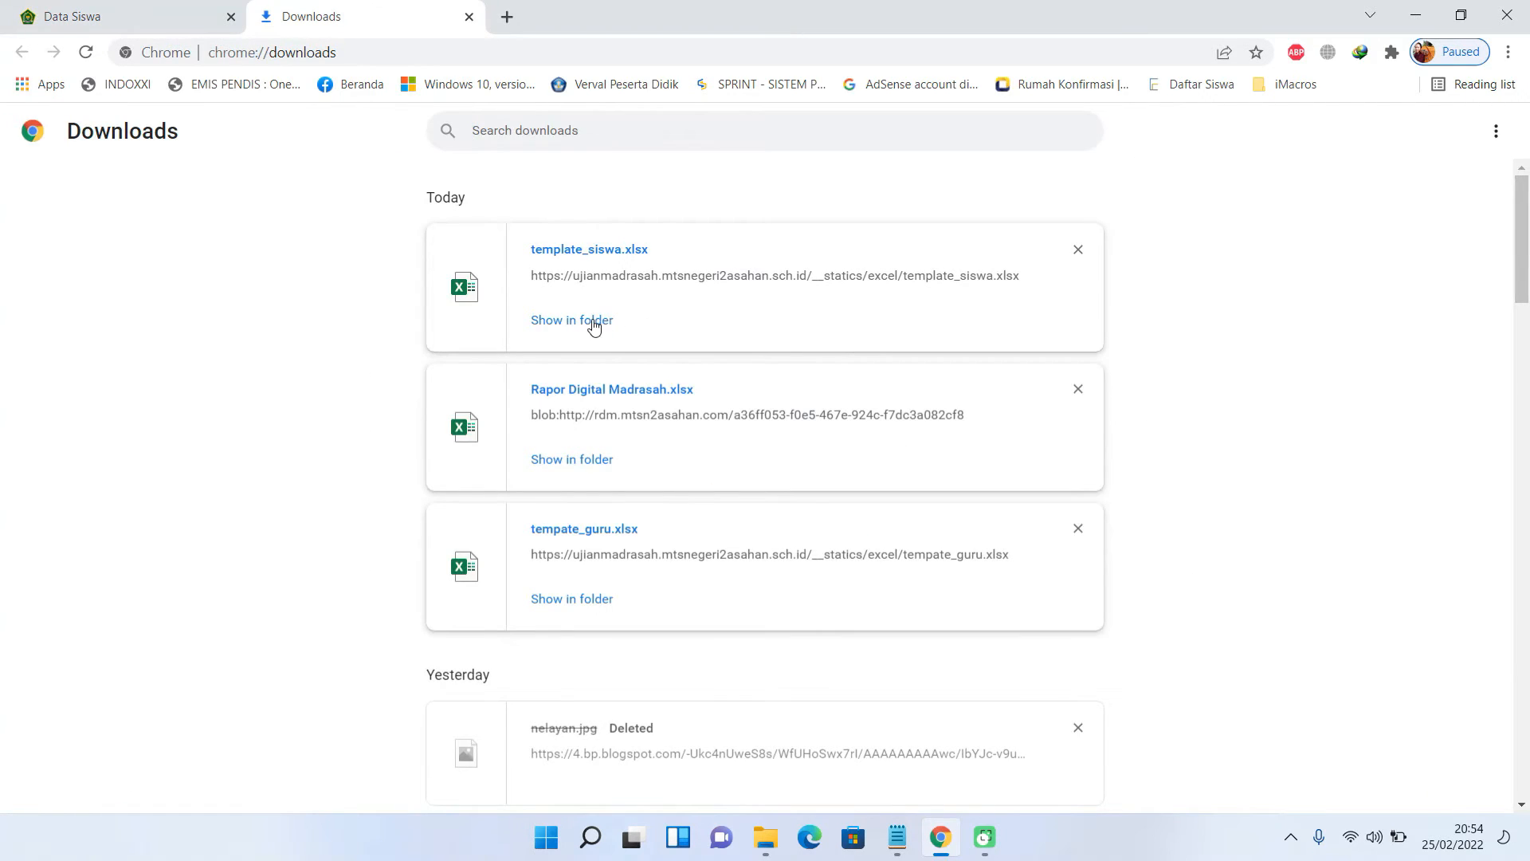
left_click(594, 321)
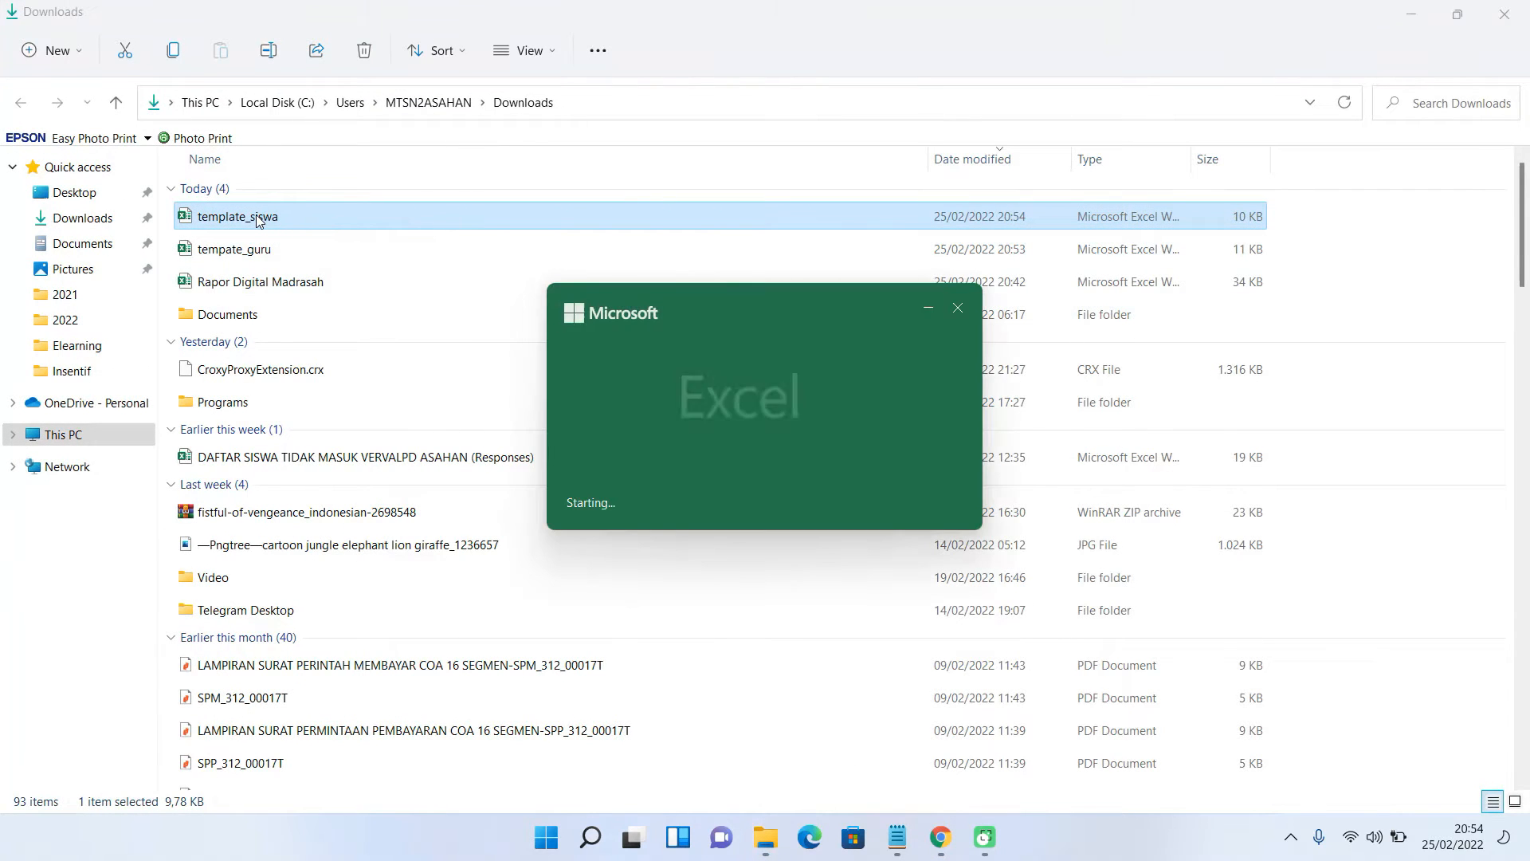
- Enable editing in template_siswa and fill in NISN, name and gender for classes 9A–9J
left_click(837, 78)
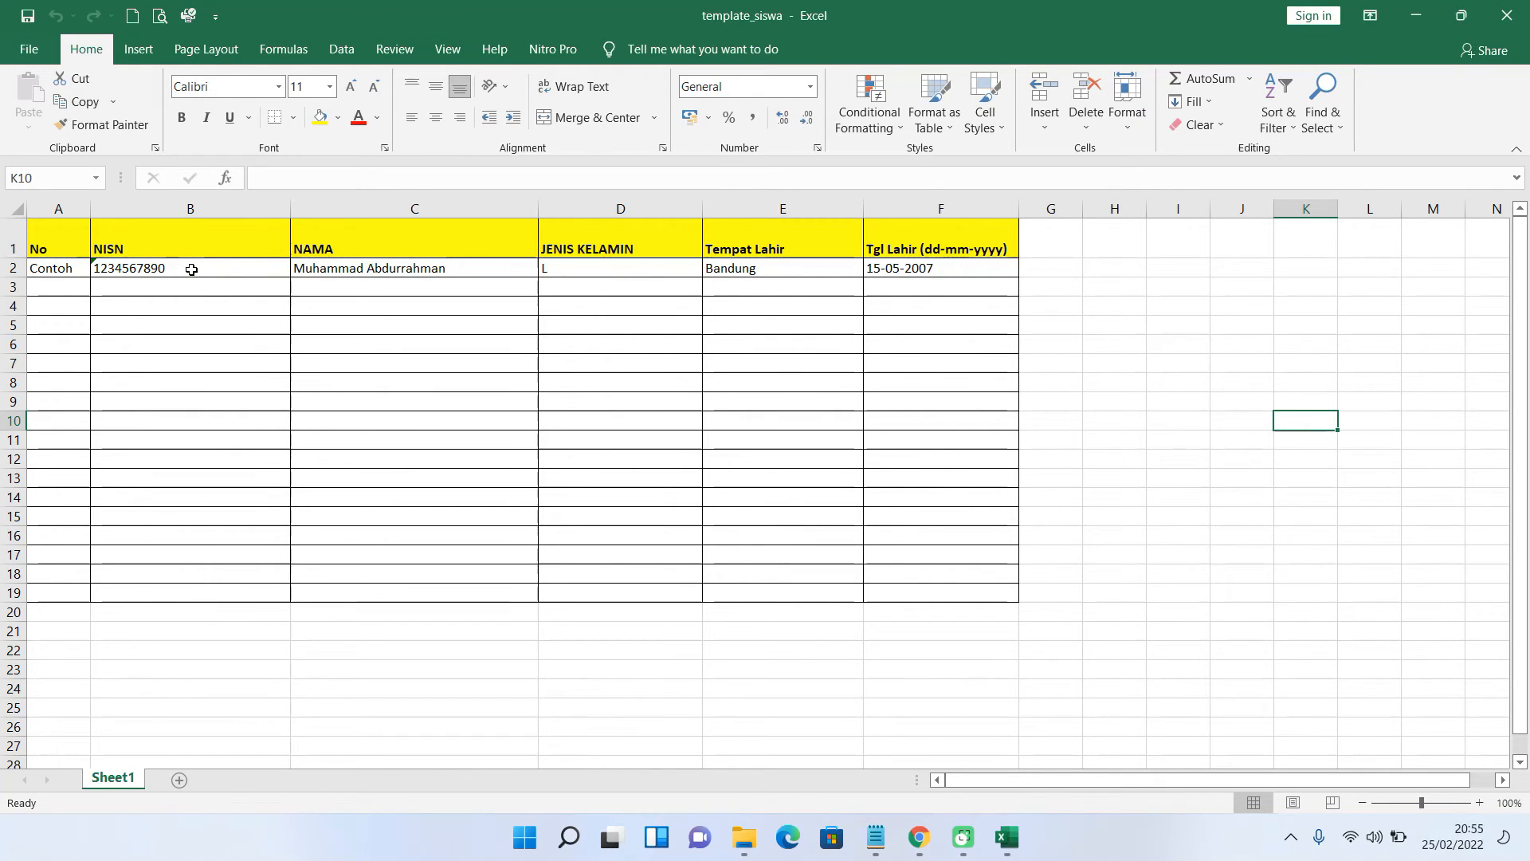
left_click(382, 420)
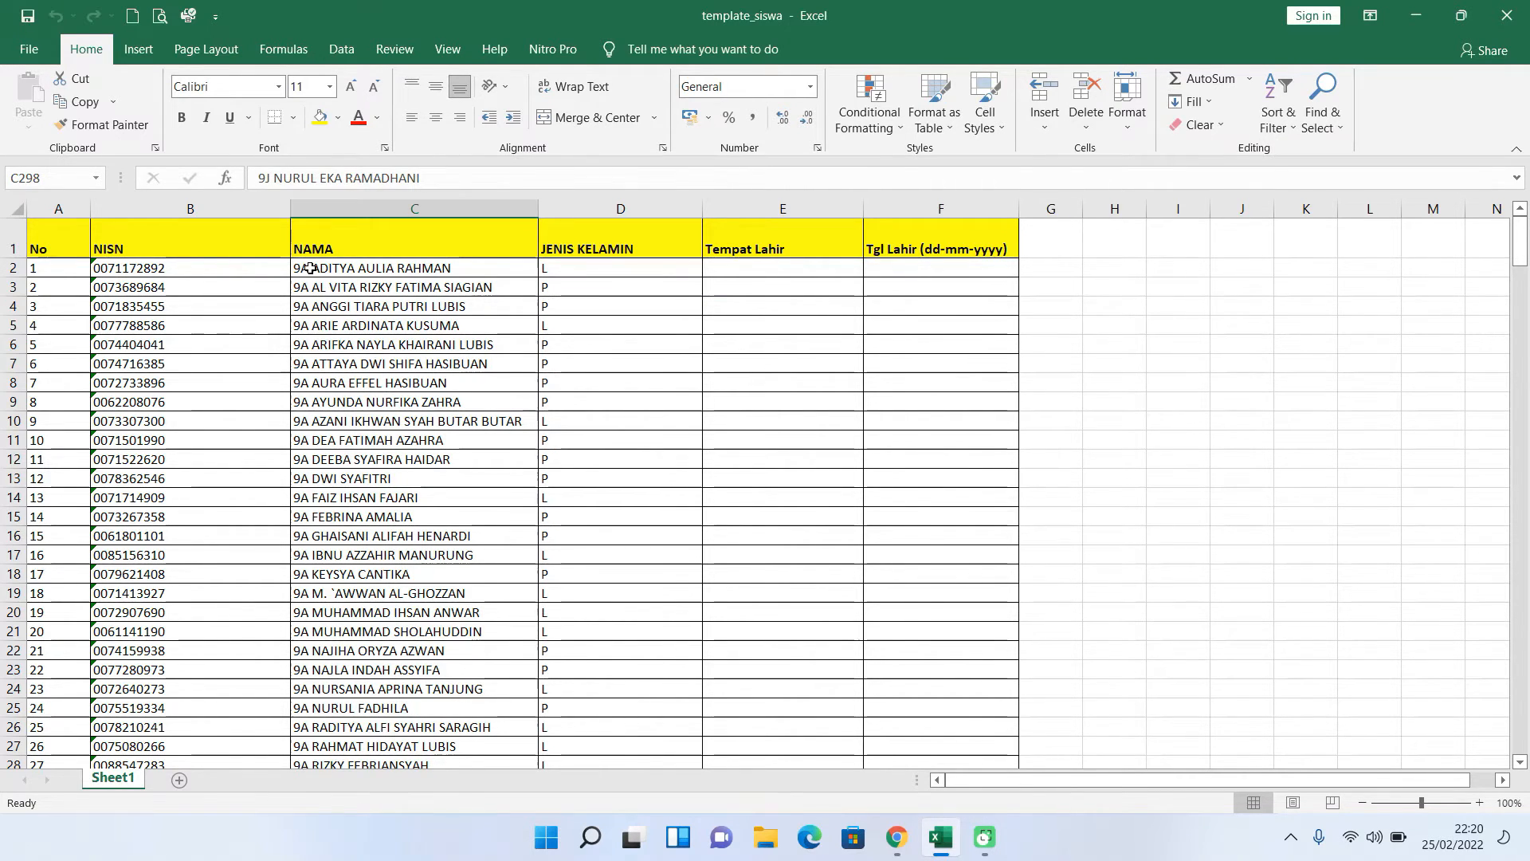
scroll(385, 526, "down", 8)
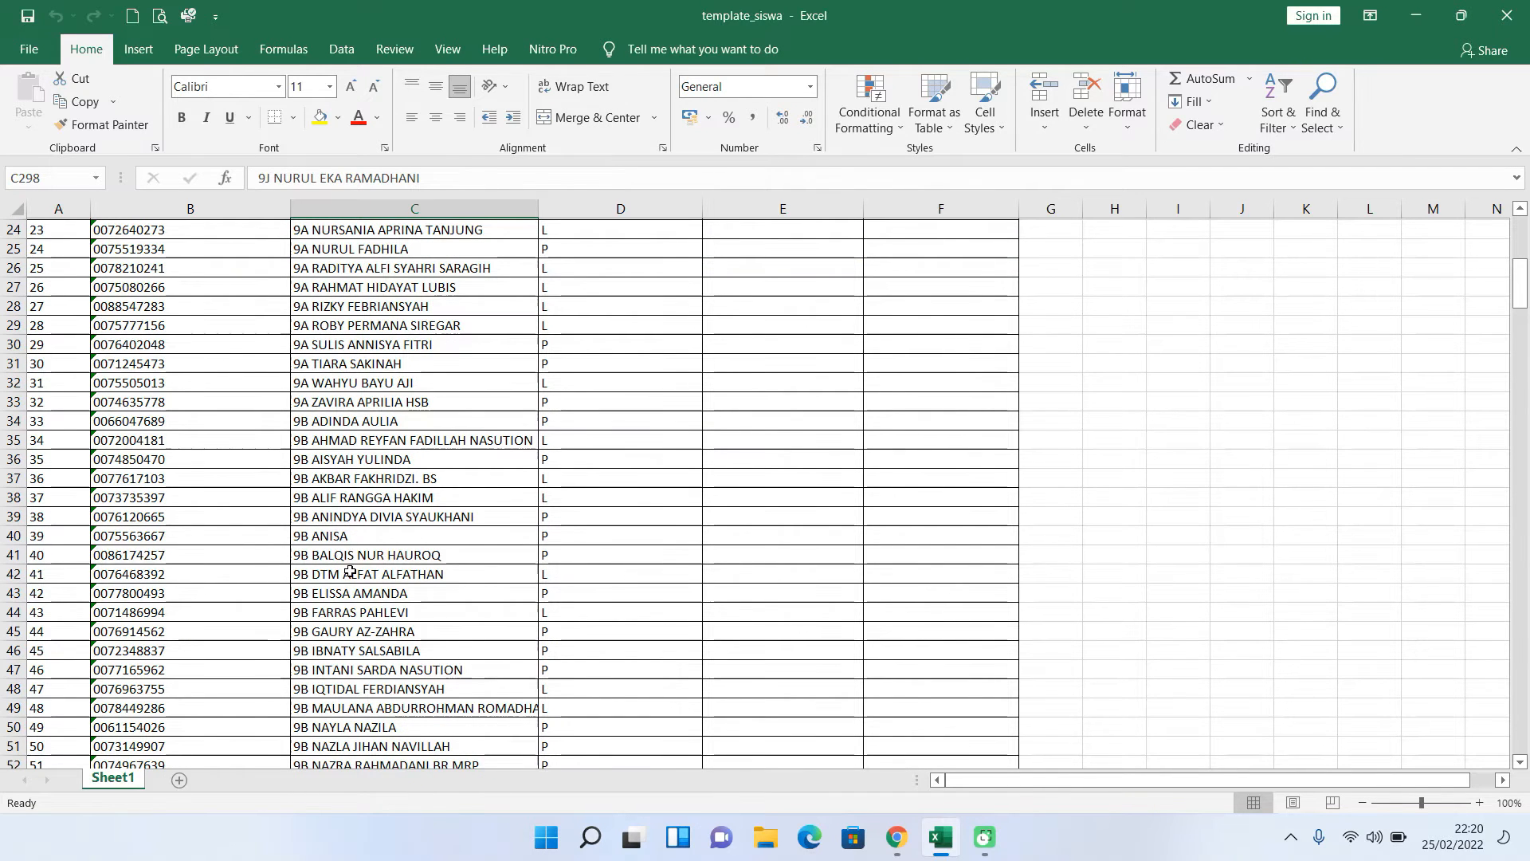
scroll(350, 571, "up", 8)
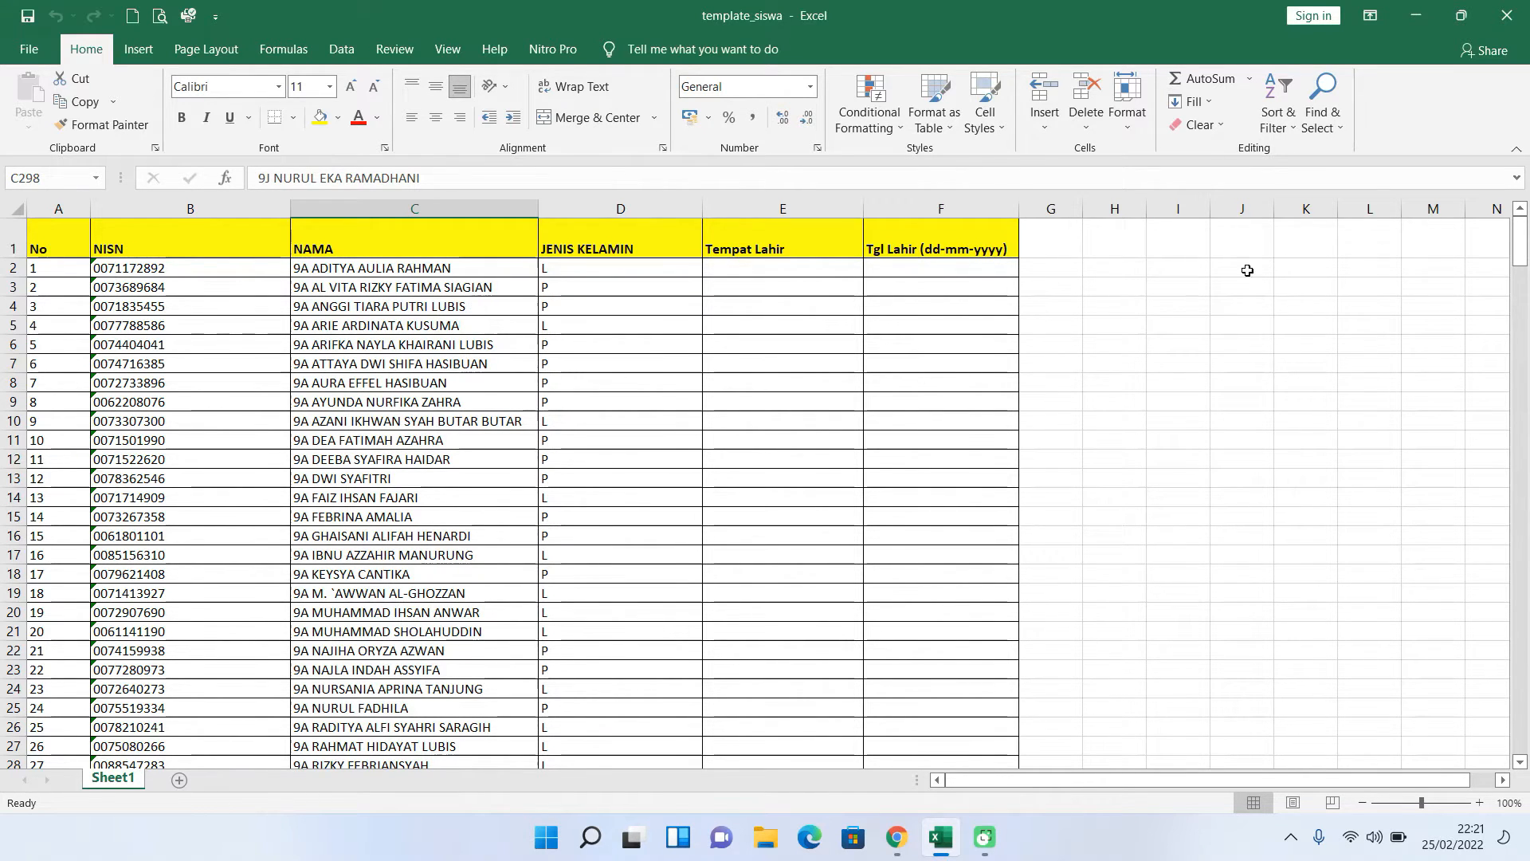
- Close Excel and set the student form to class Kelas IX, group KELAS 9
left_click(1507, 15)
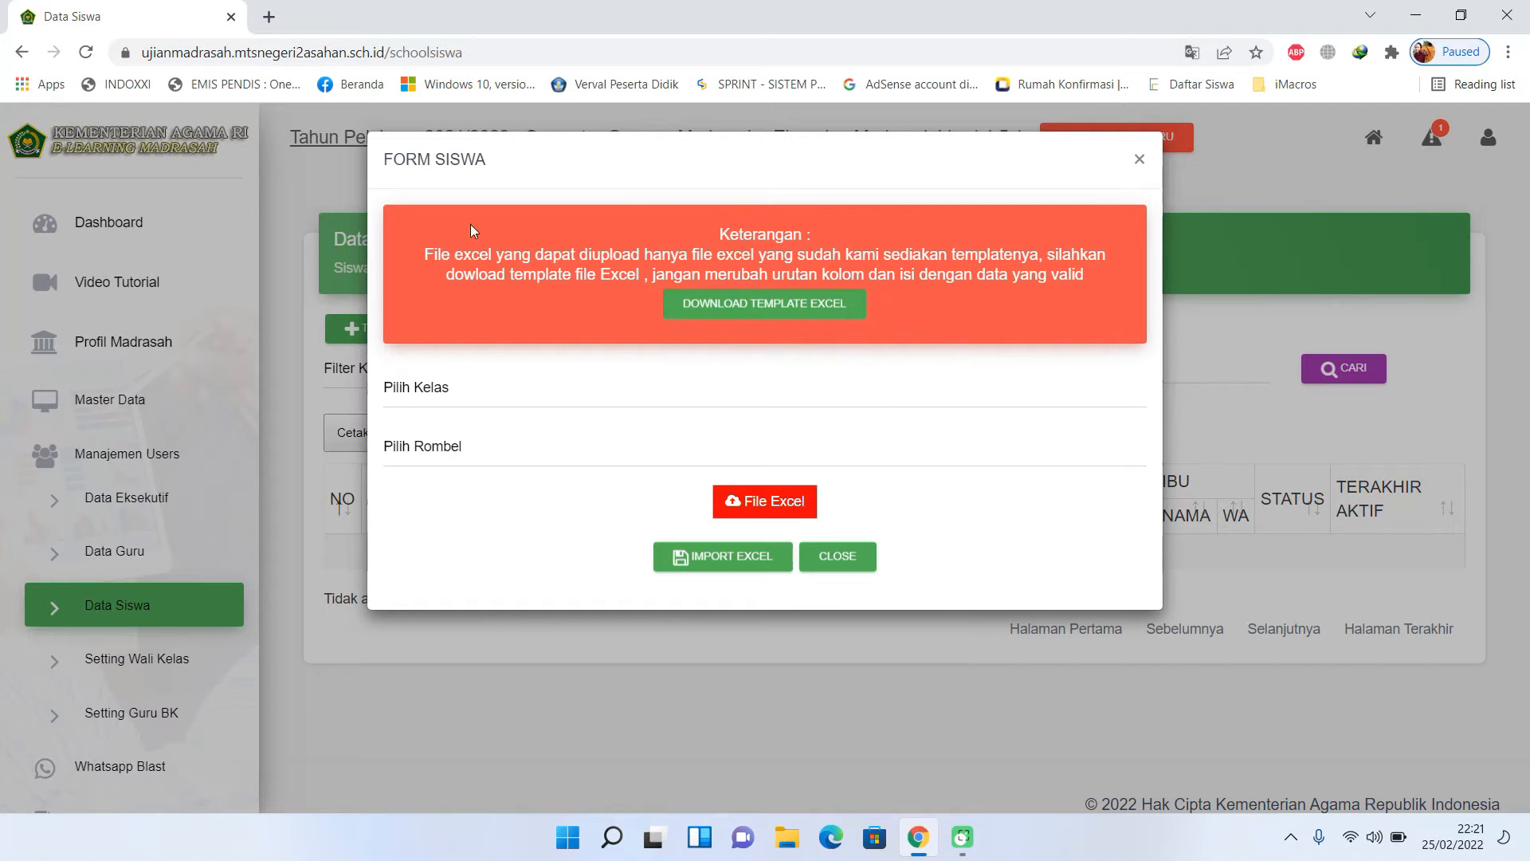
left_click(500, 396)
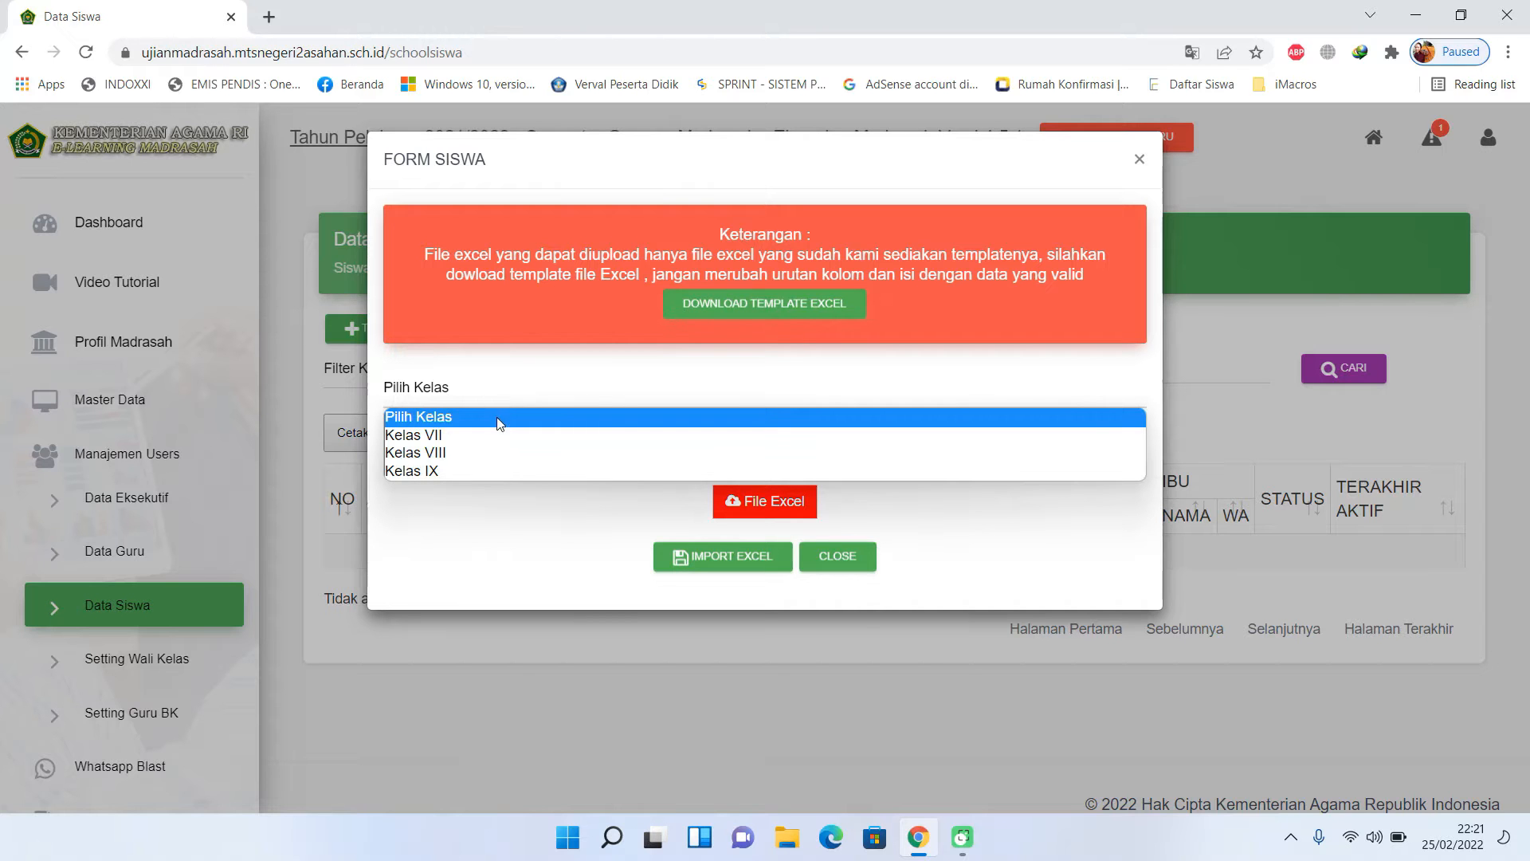
left_click(498, 472)
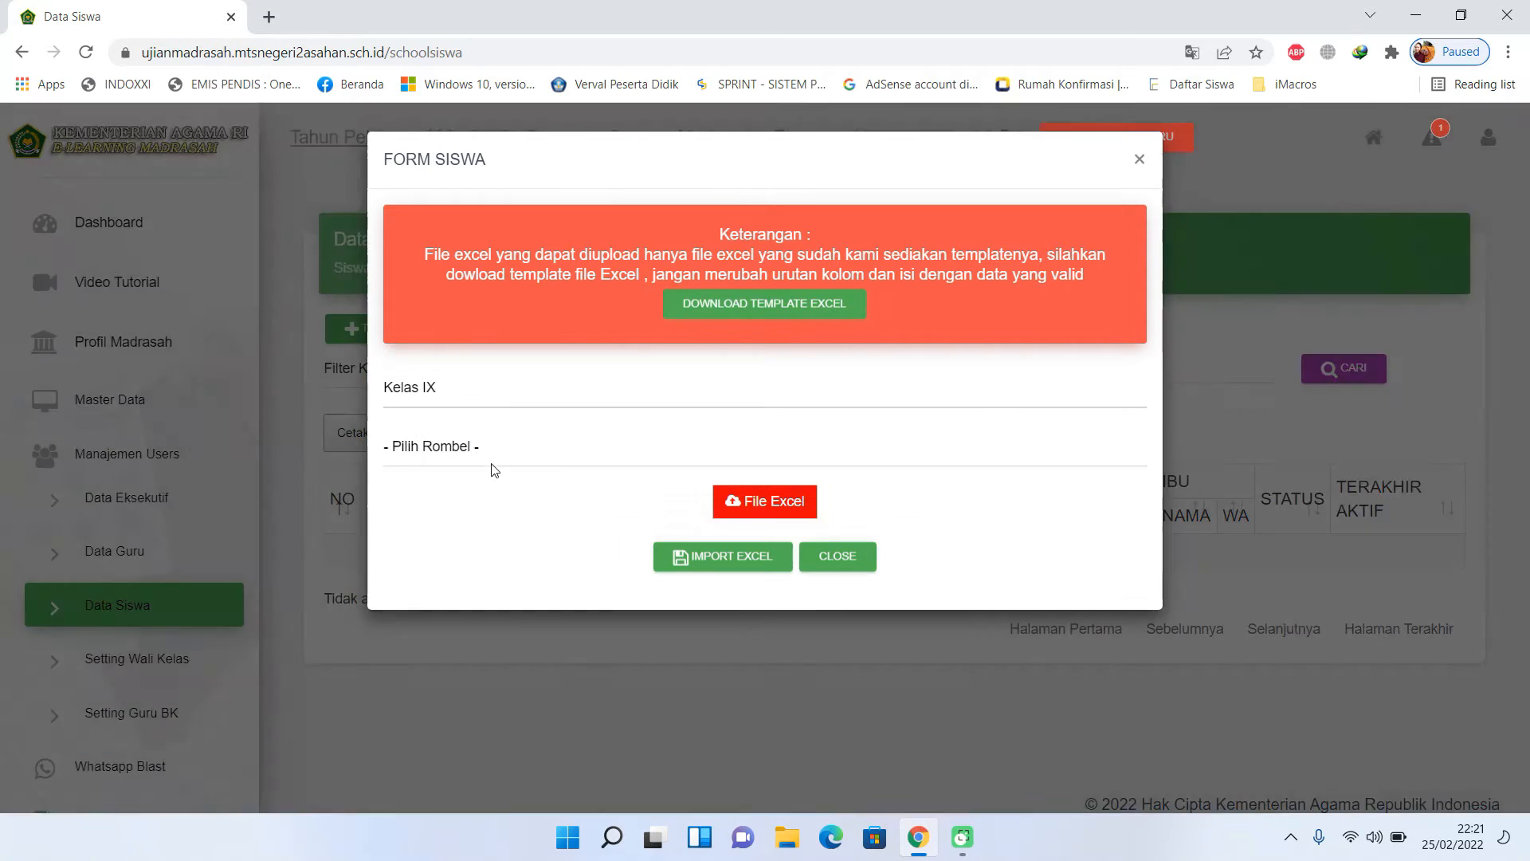
left_click(482, 455)
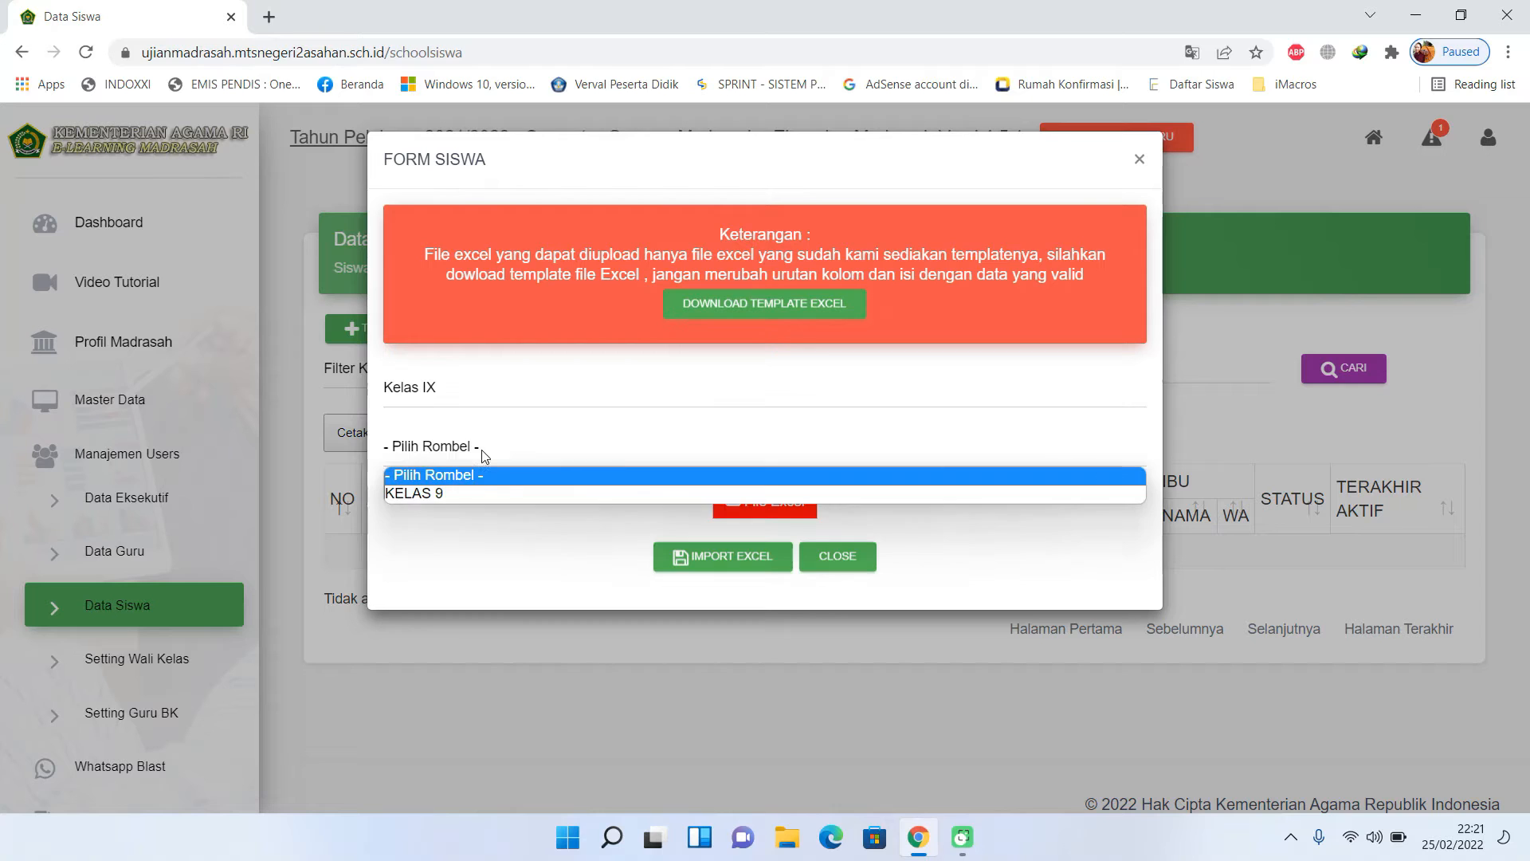
left_click(475, 492)
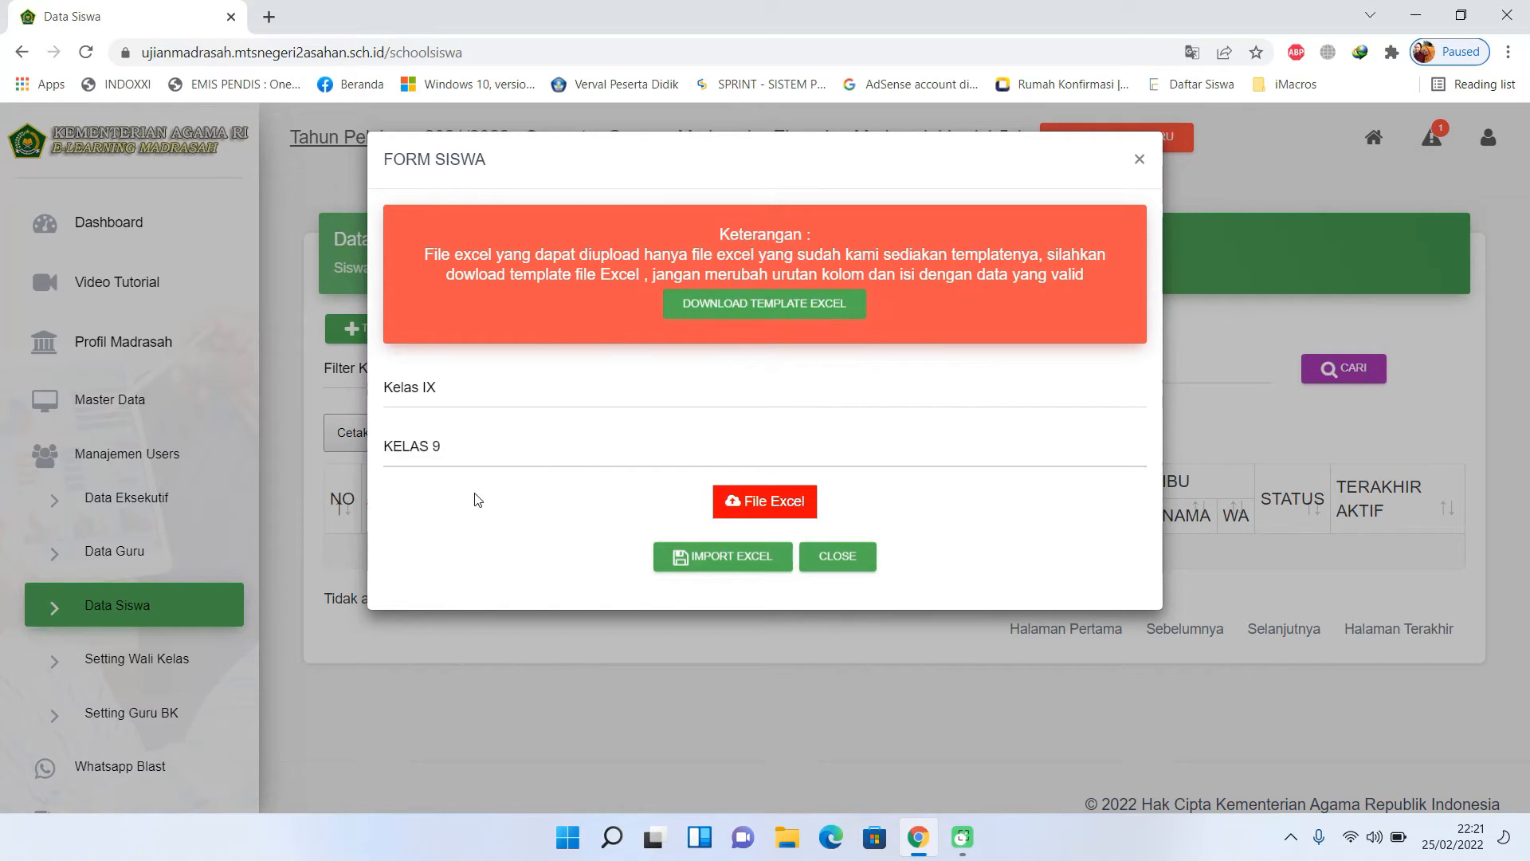
- Import template_siswa from Downloads, uploading 302 student records
left_click(773, 504)
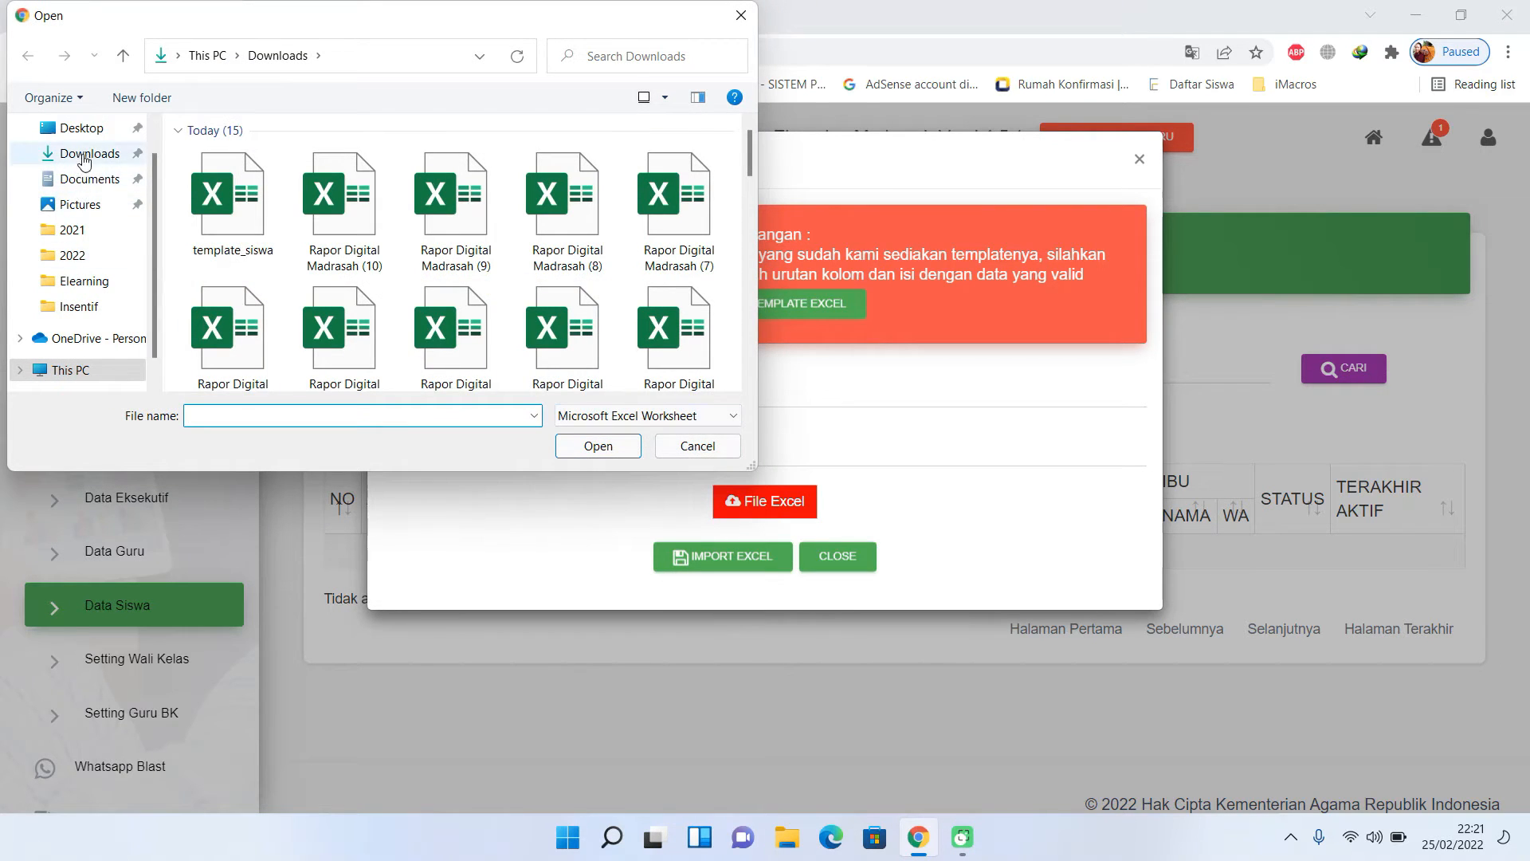
left_click(85, 158)
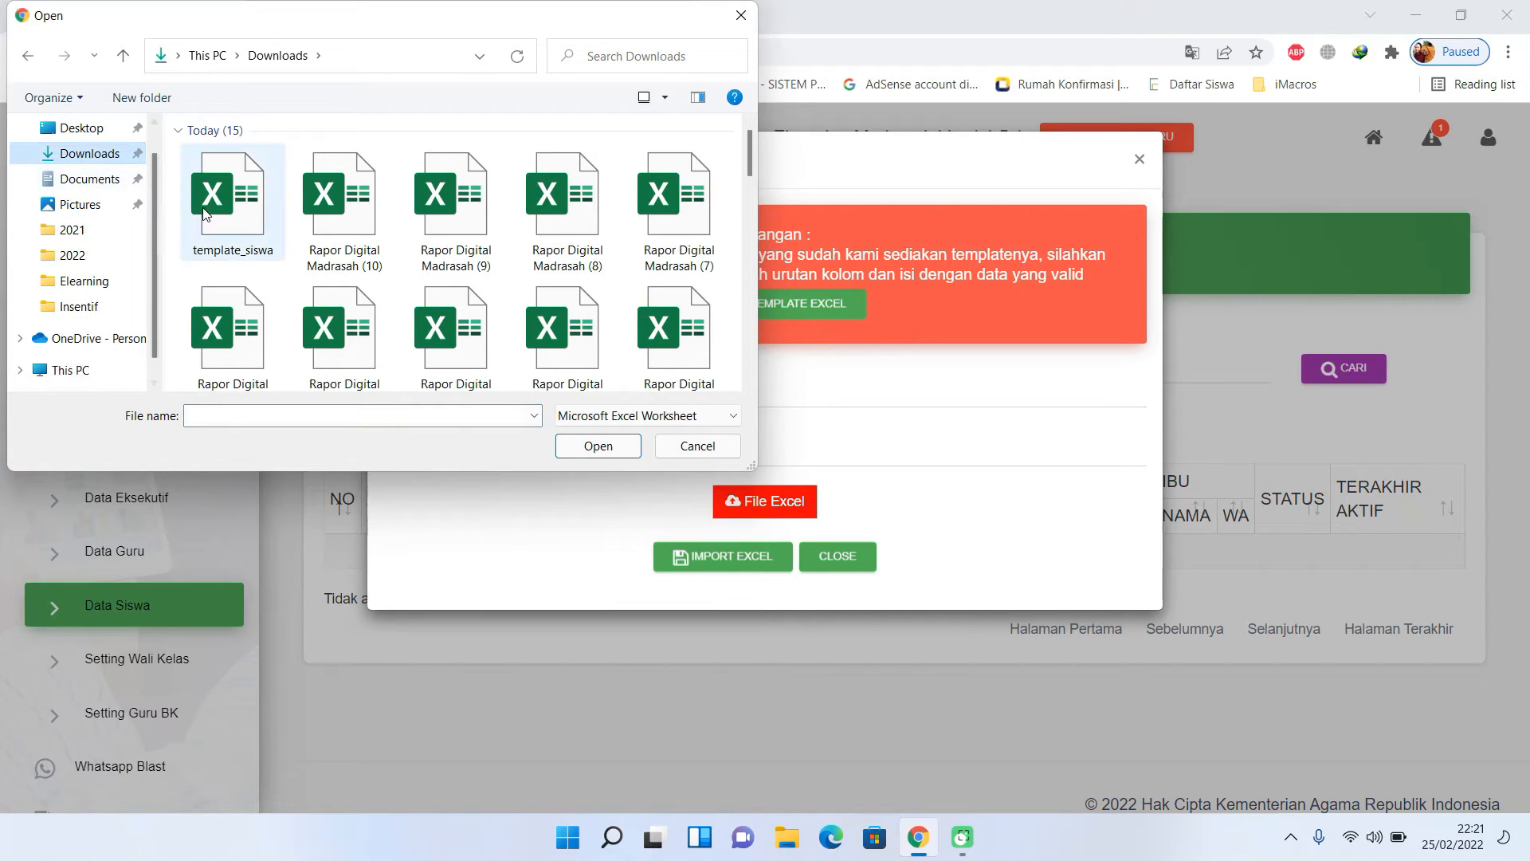
left_click(231, 200)
left_click(599, 446)
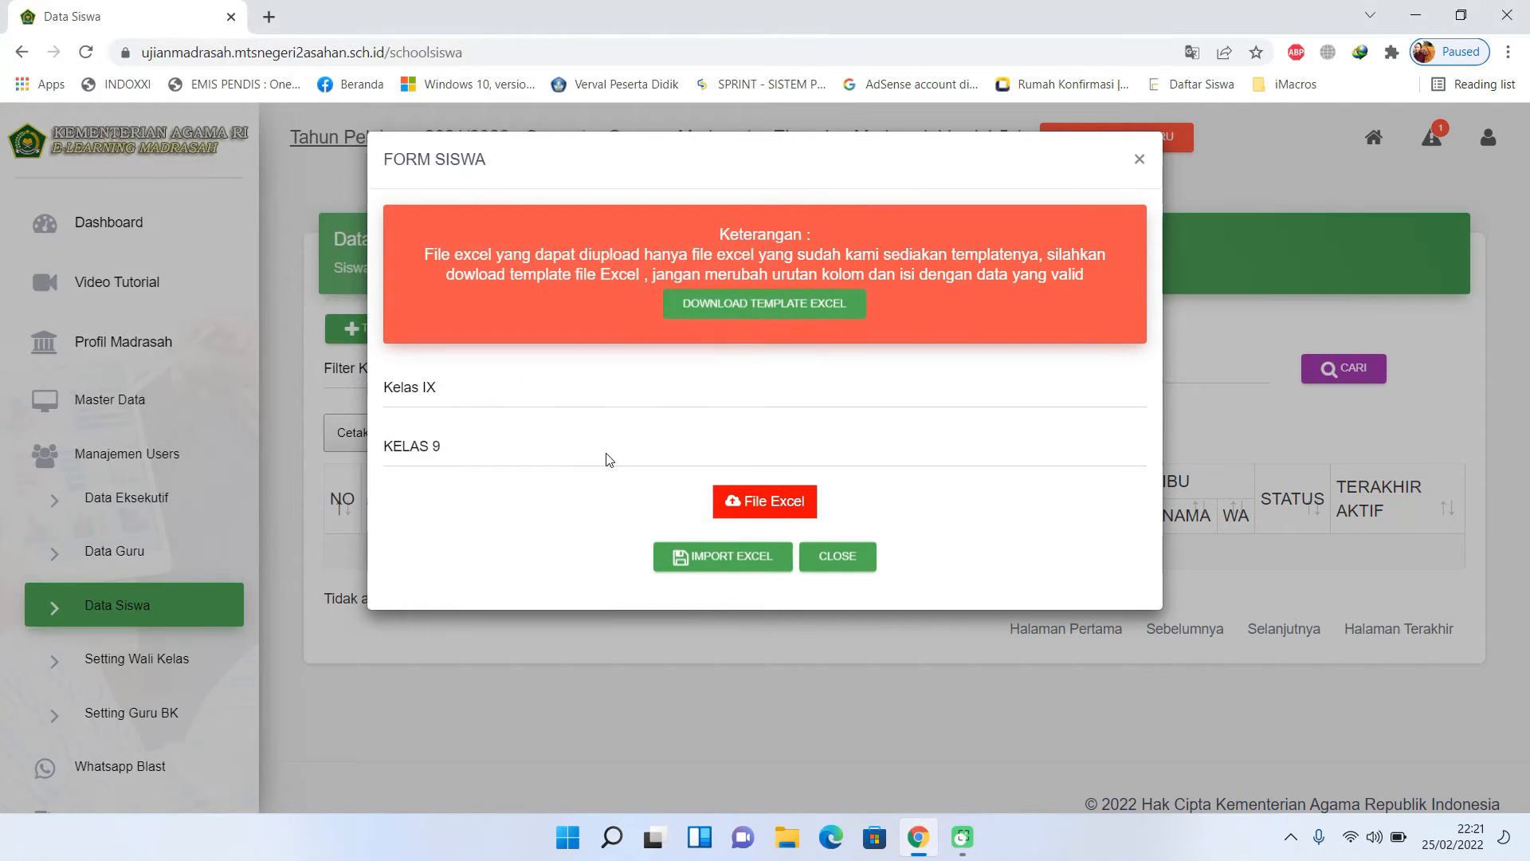
left_click(709, 568)
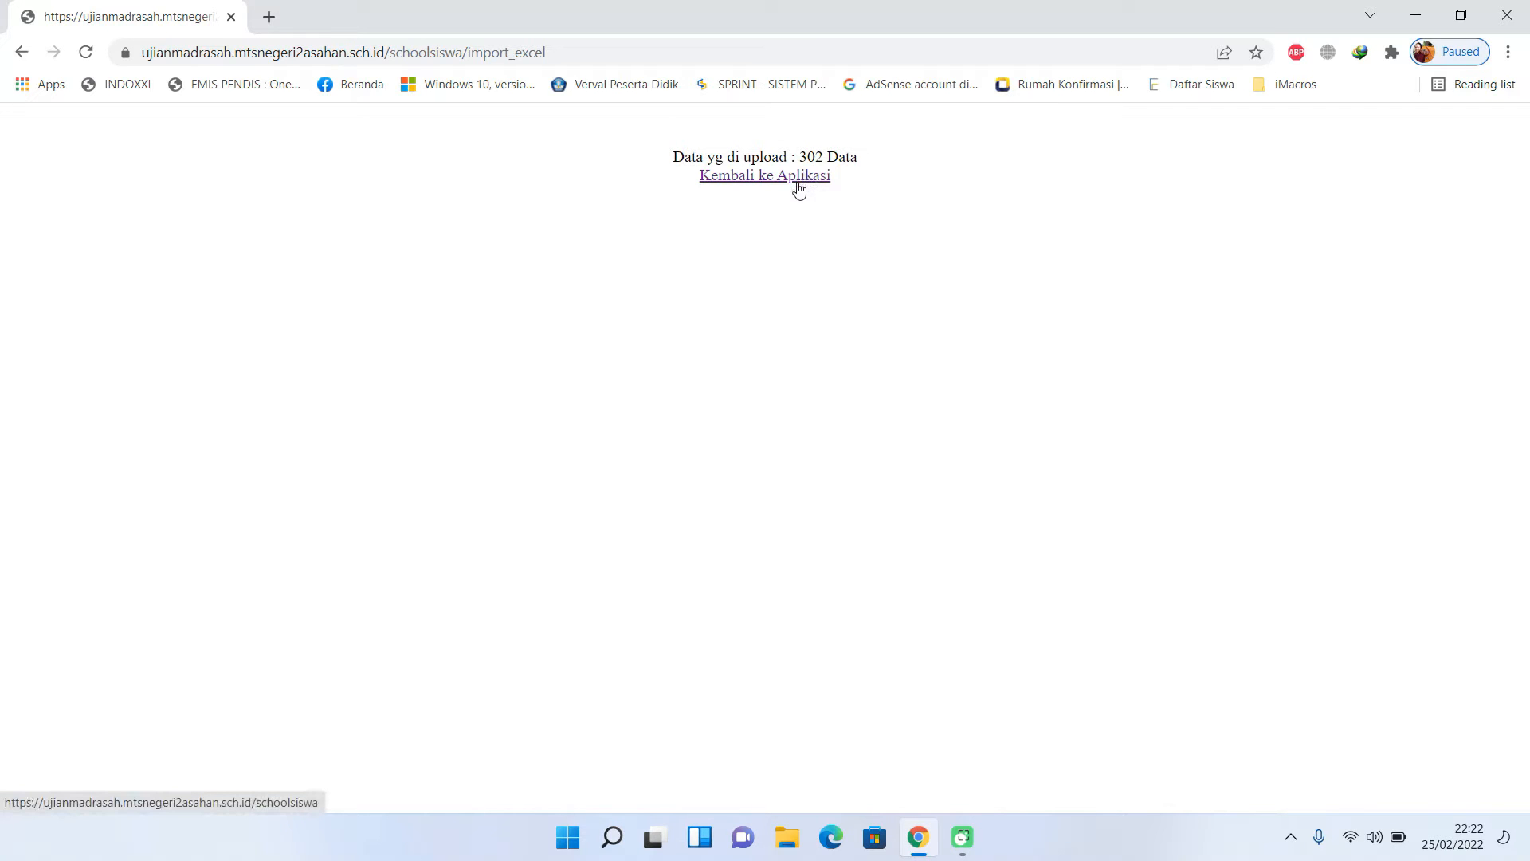
- Return to Data Siswa and scroll through the imported Kelas IX student list
left_click(799, 179)
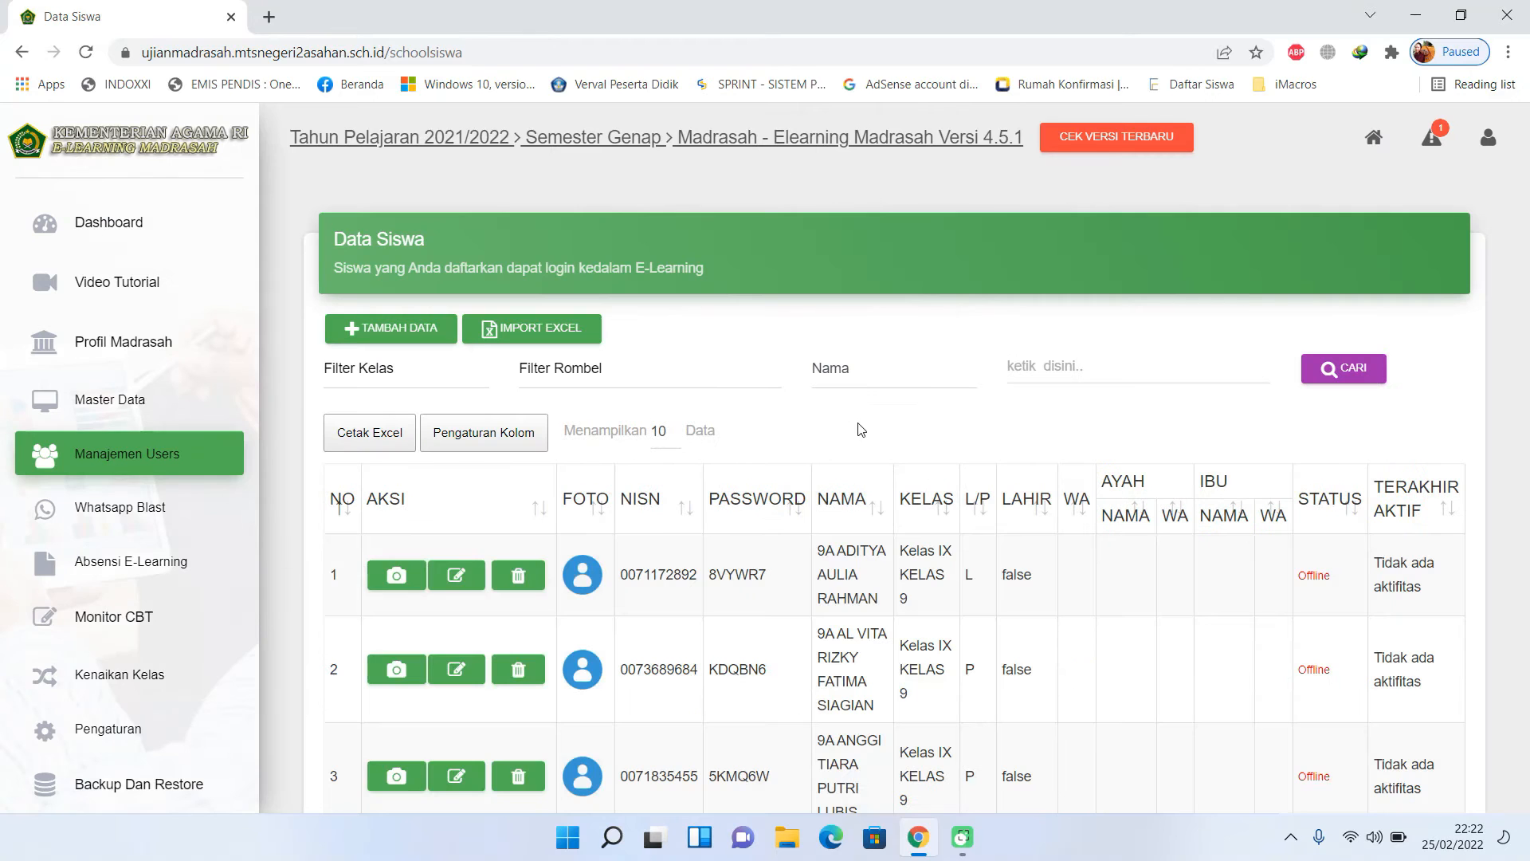
scroll(712, 526, "down", 3)
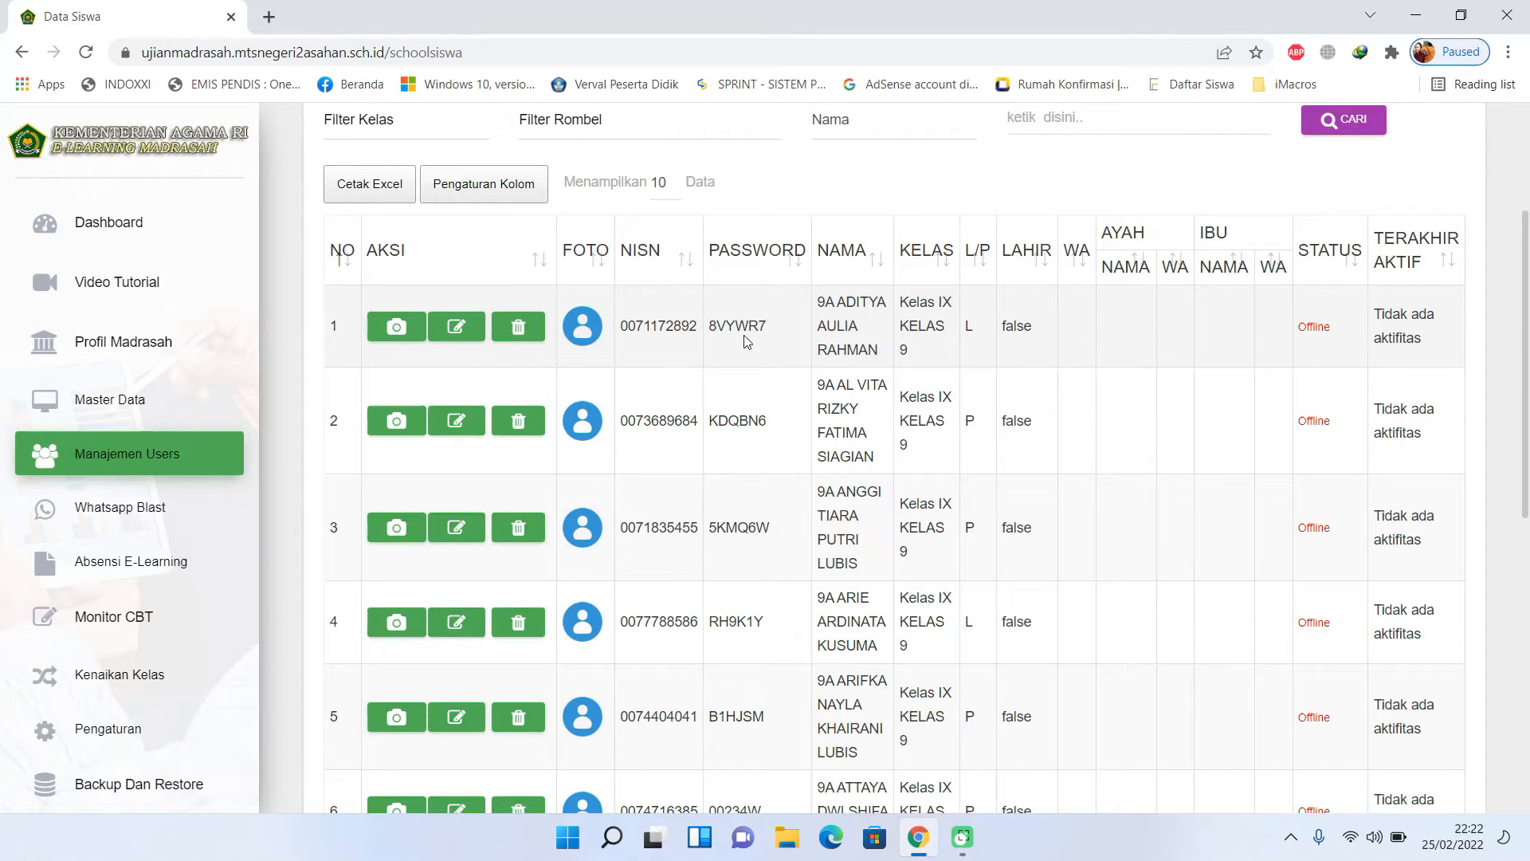
scroll(747, 341, "up", 2)
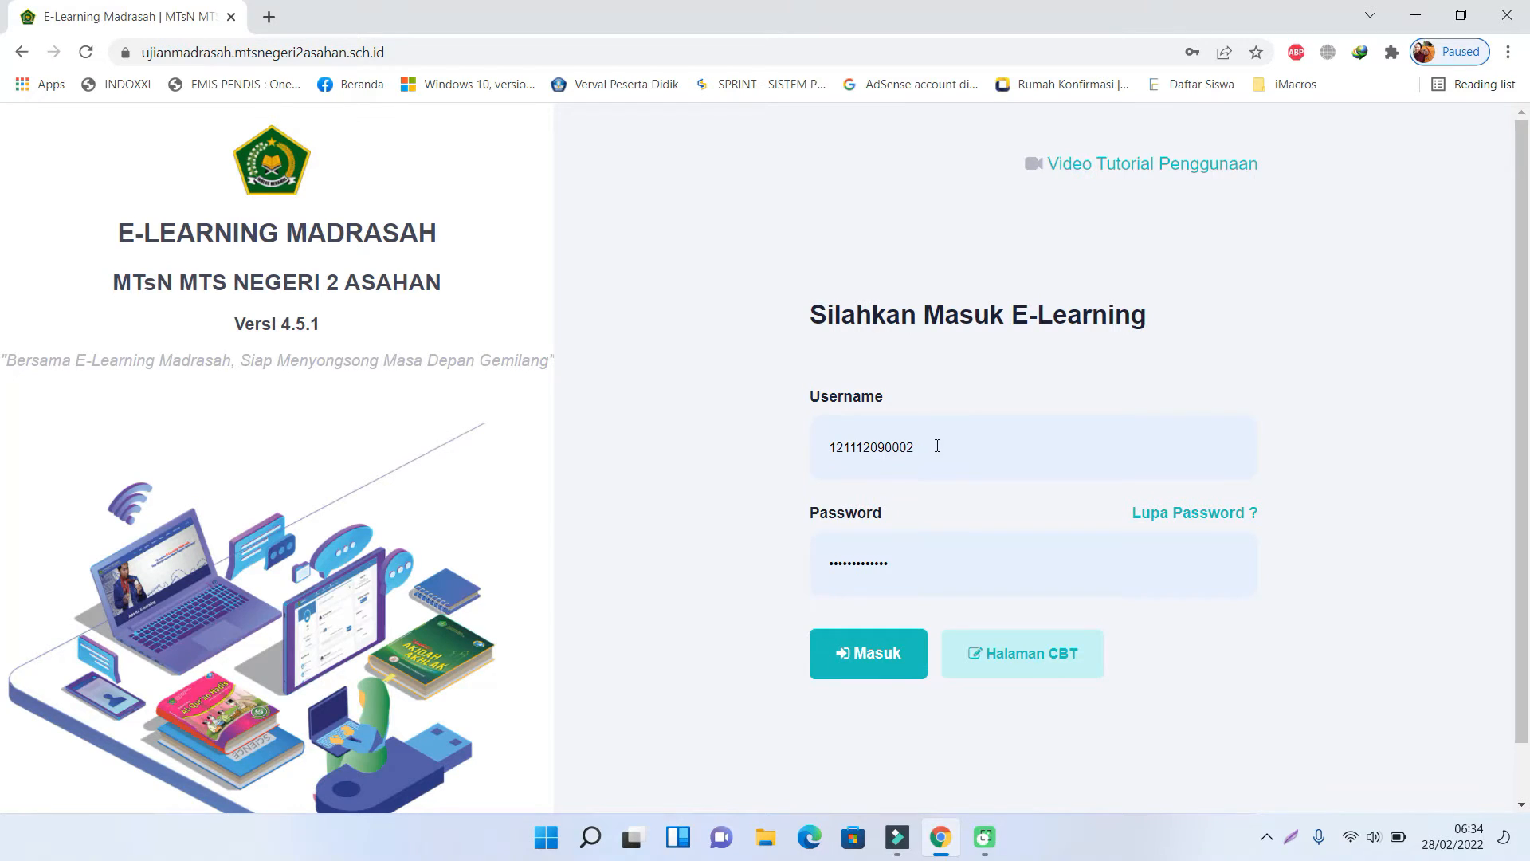
- Replace the username and password with the teacher's, sign in, and dismiss the translation and save-password popups
left_click_drag(938, 446, 748, 451)
key("ctrl+v")
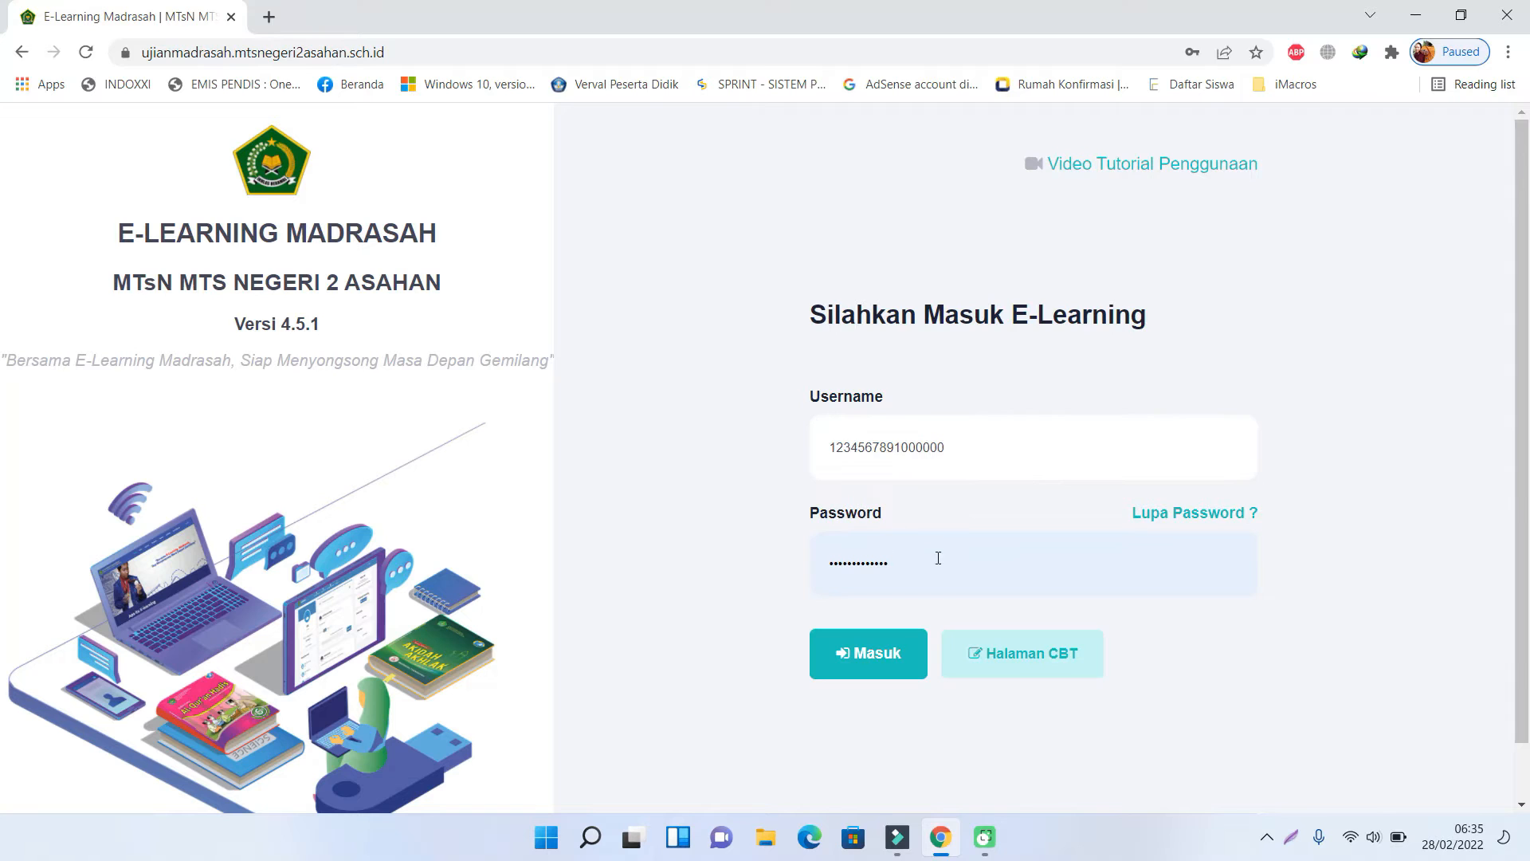
left_click_drag(938, 558, 735, 551)
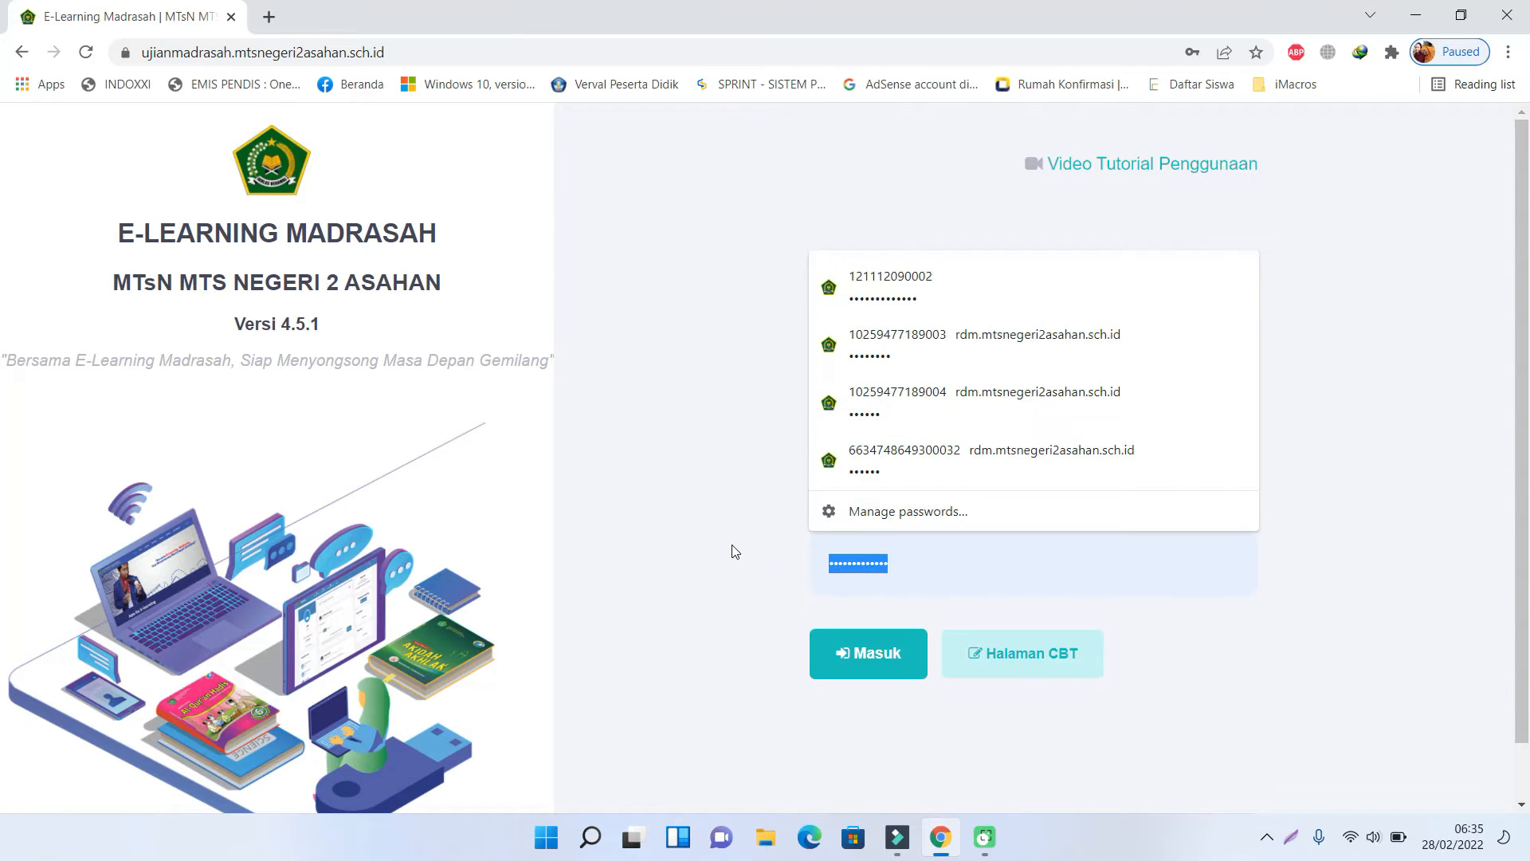
type("••••••")
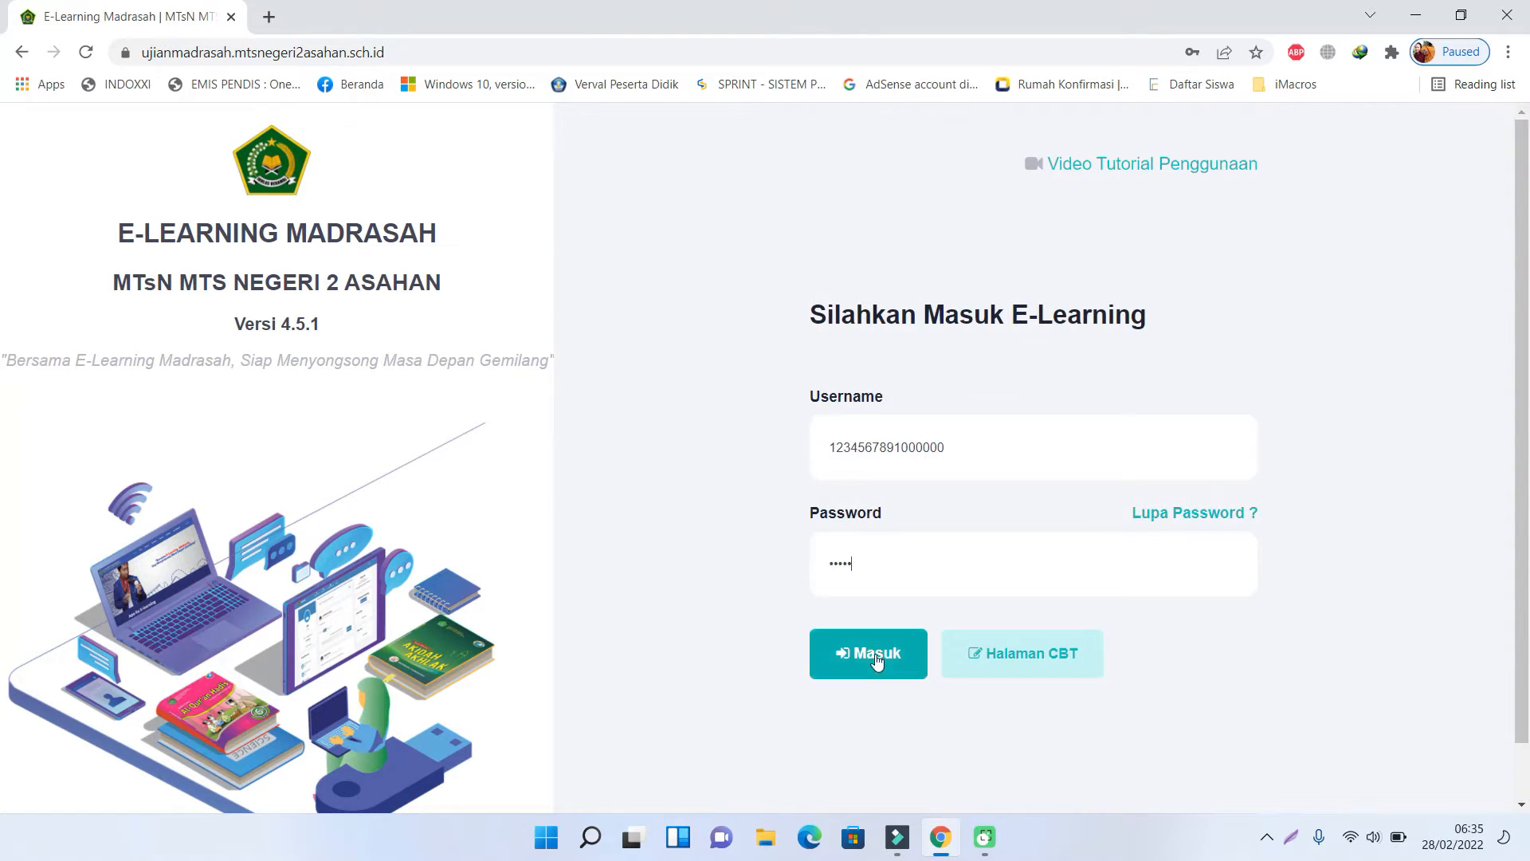
left_click(877, 666)
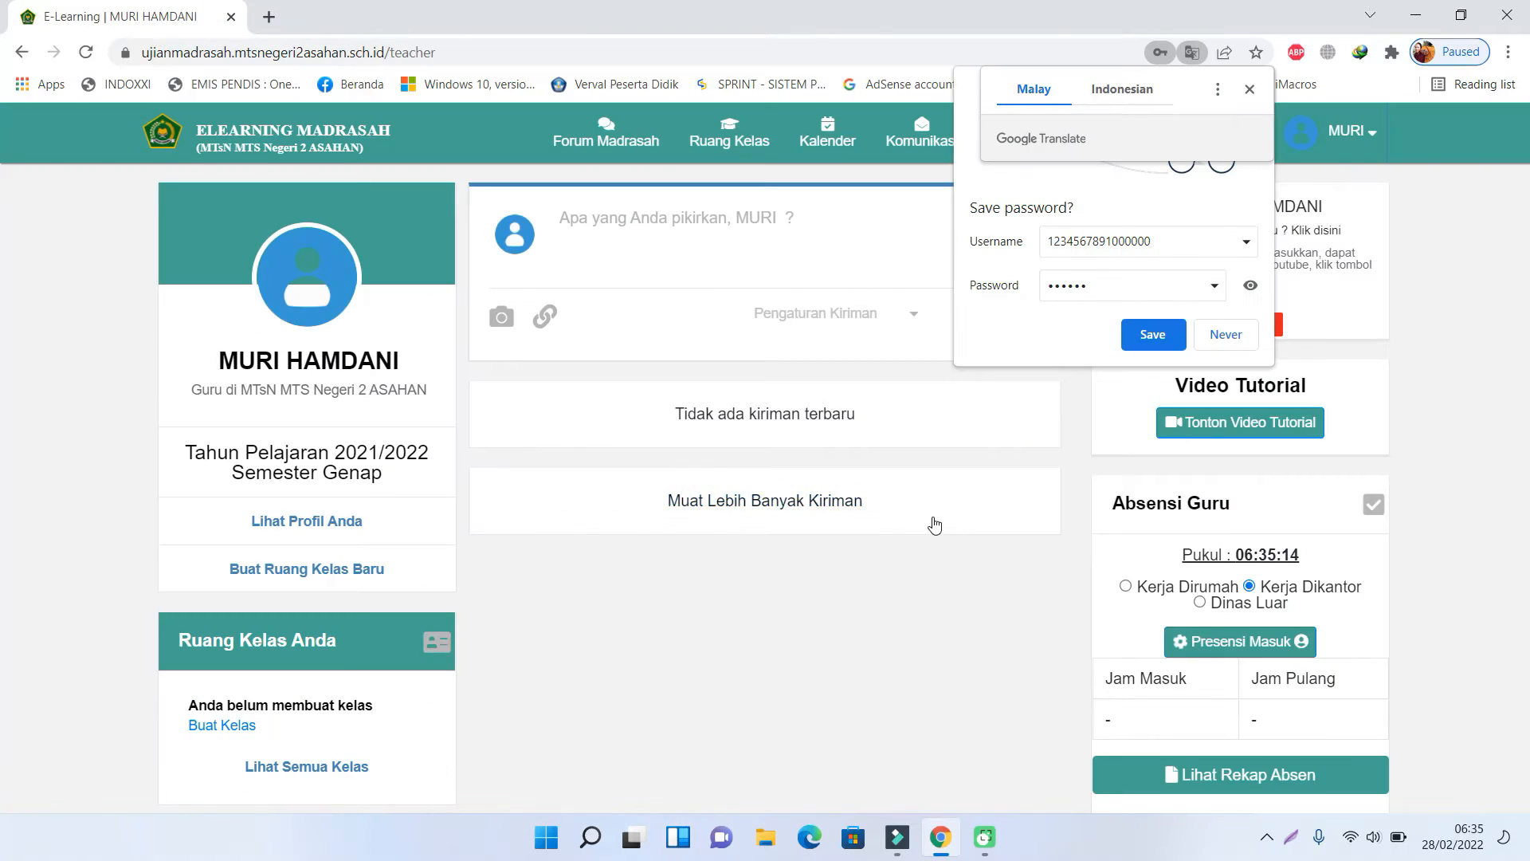
left_click(1250, 90)
left_click(1258, 83)
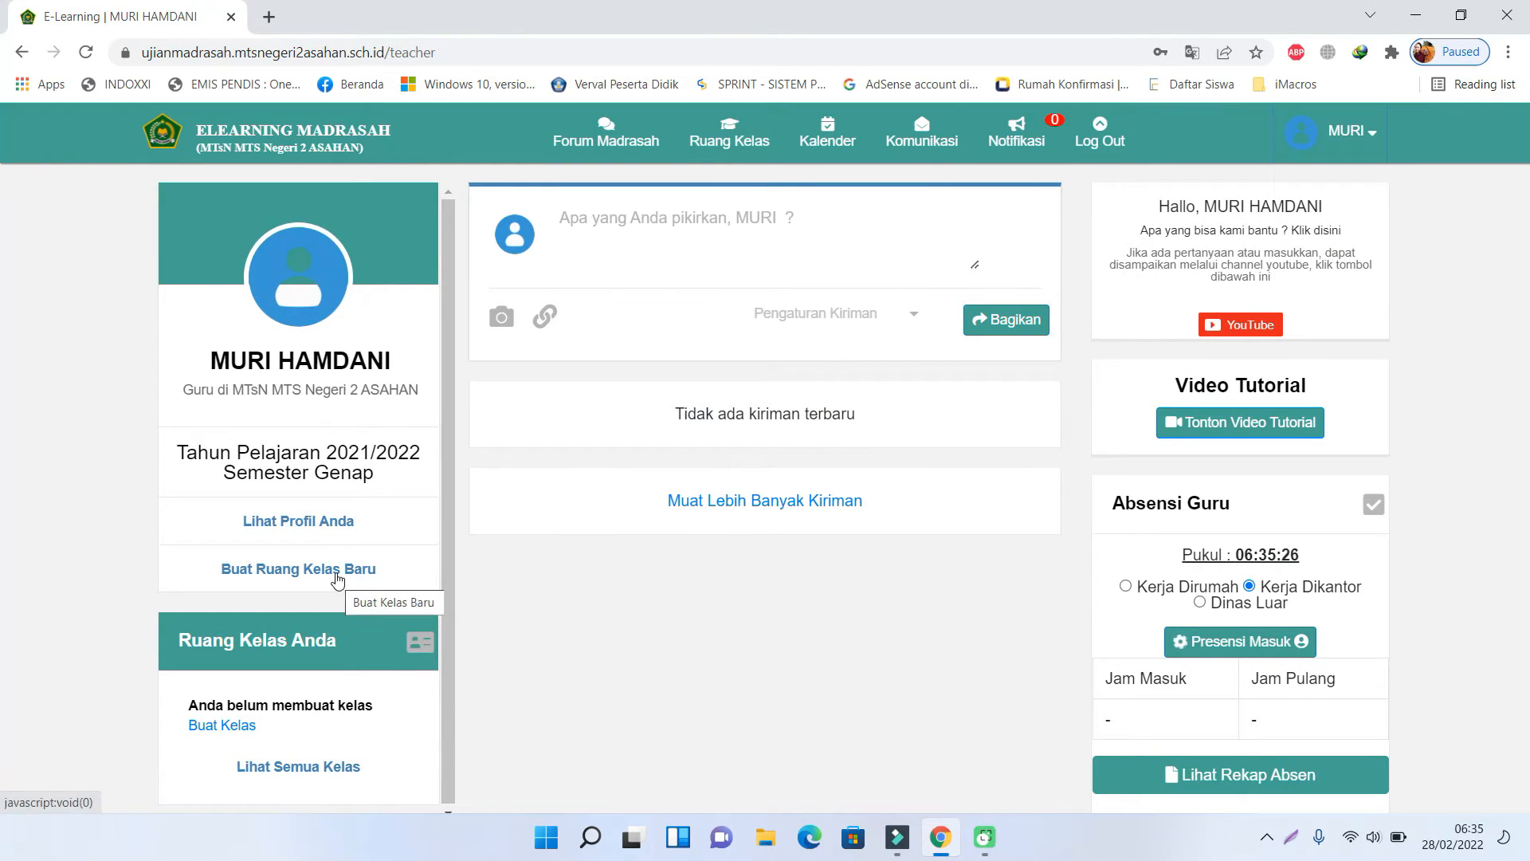
- Start a new class: grade Kelas IX, group KELAS 9, name and description 'UJIAN MADRASAH IPS'
left_click(336, 572)
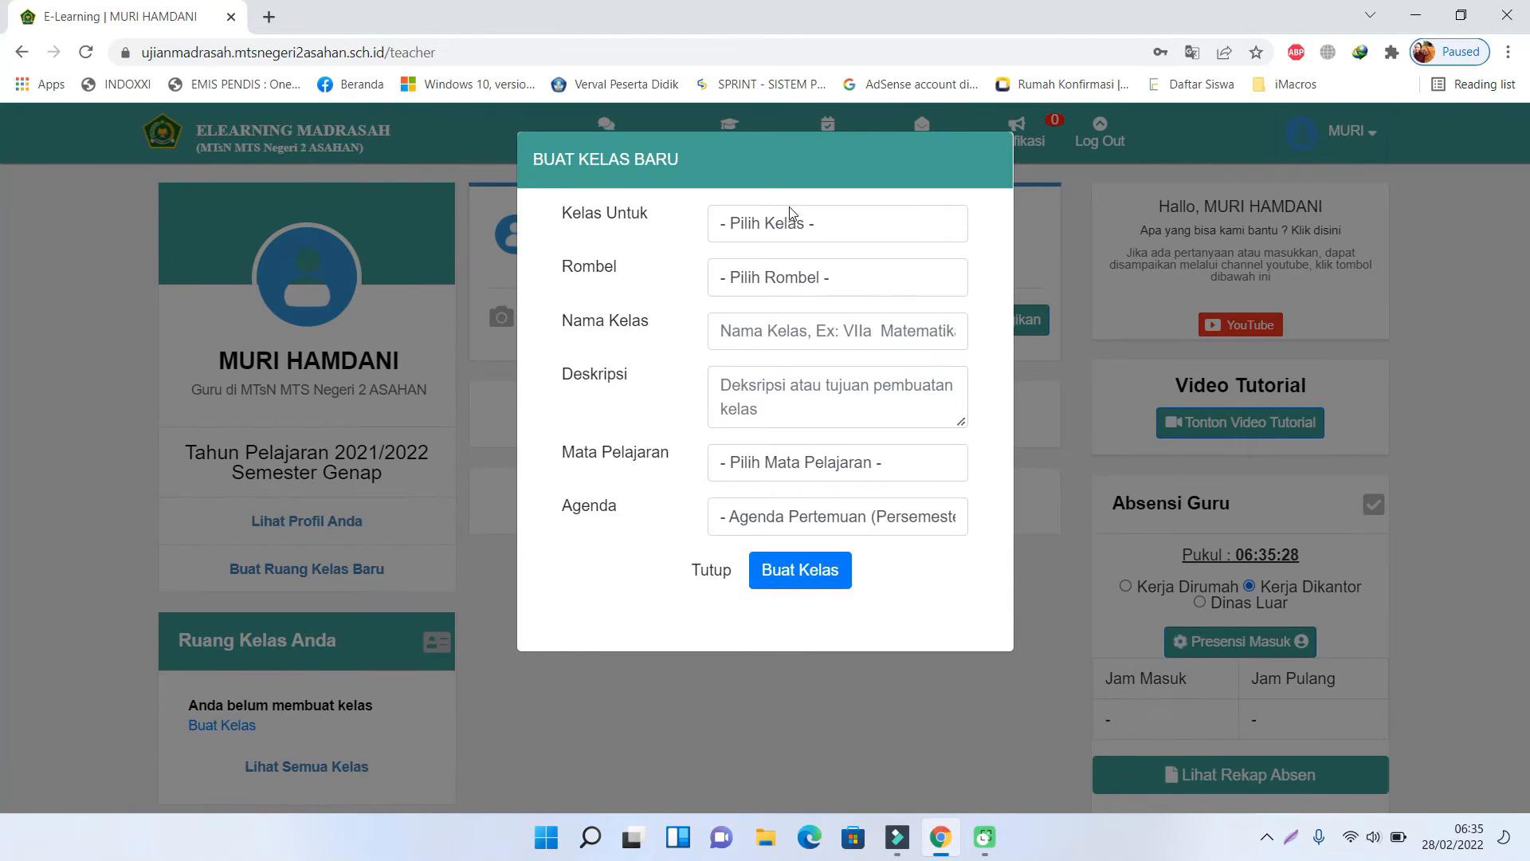
left_click(797, 228)
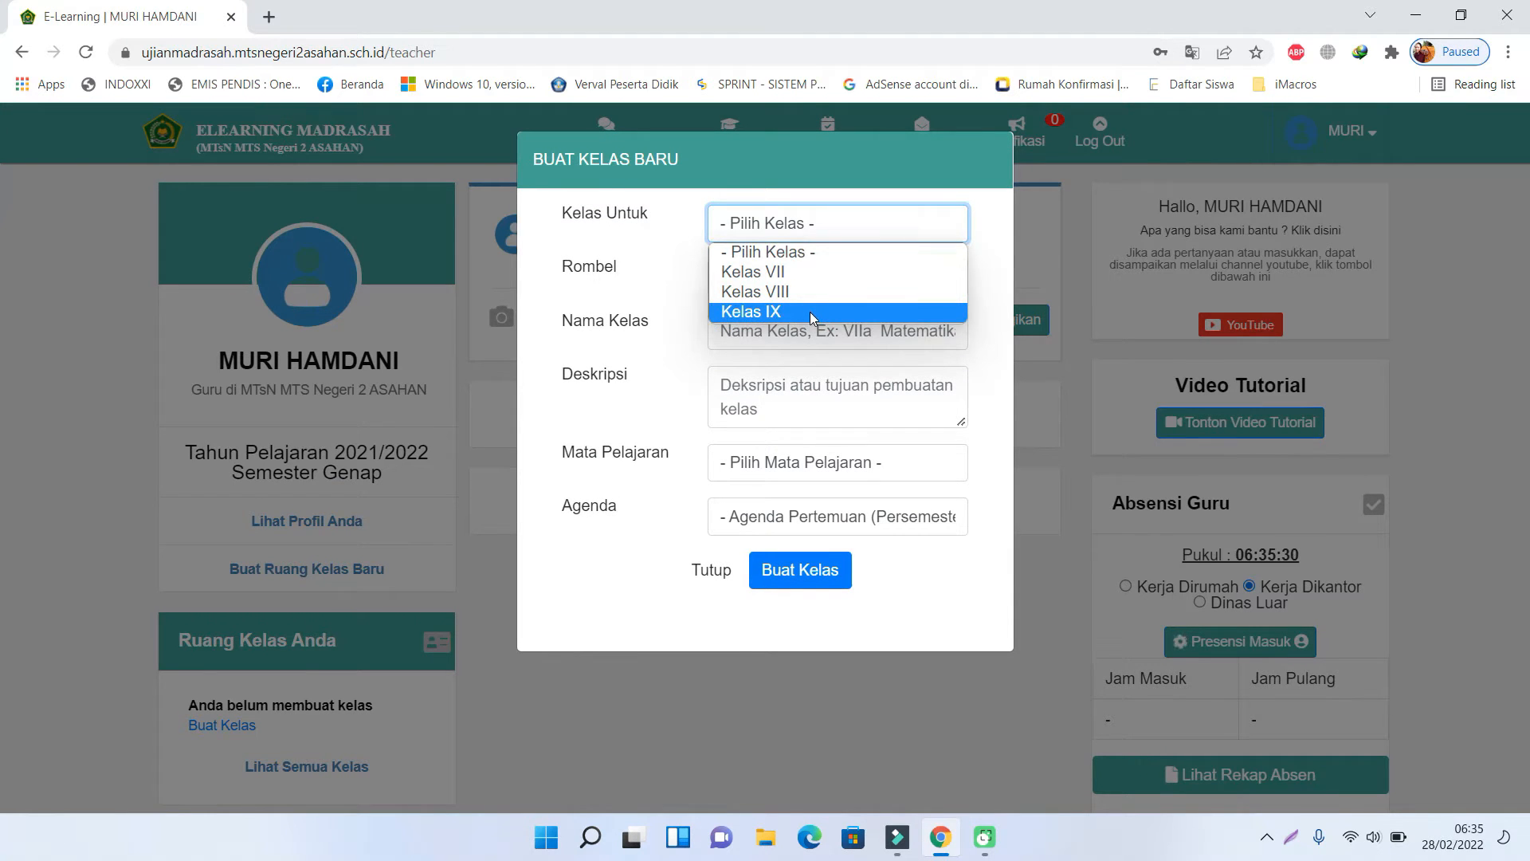
left_click(810, 311)
left_click(807, 278)
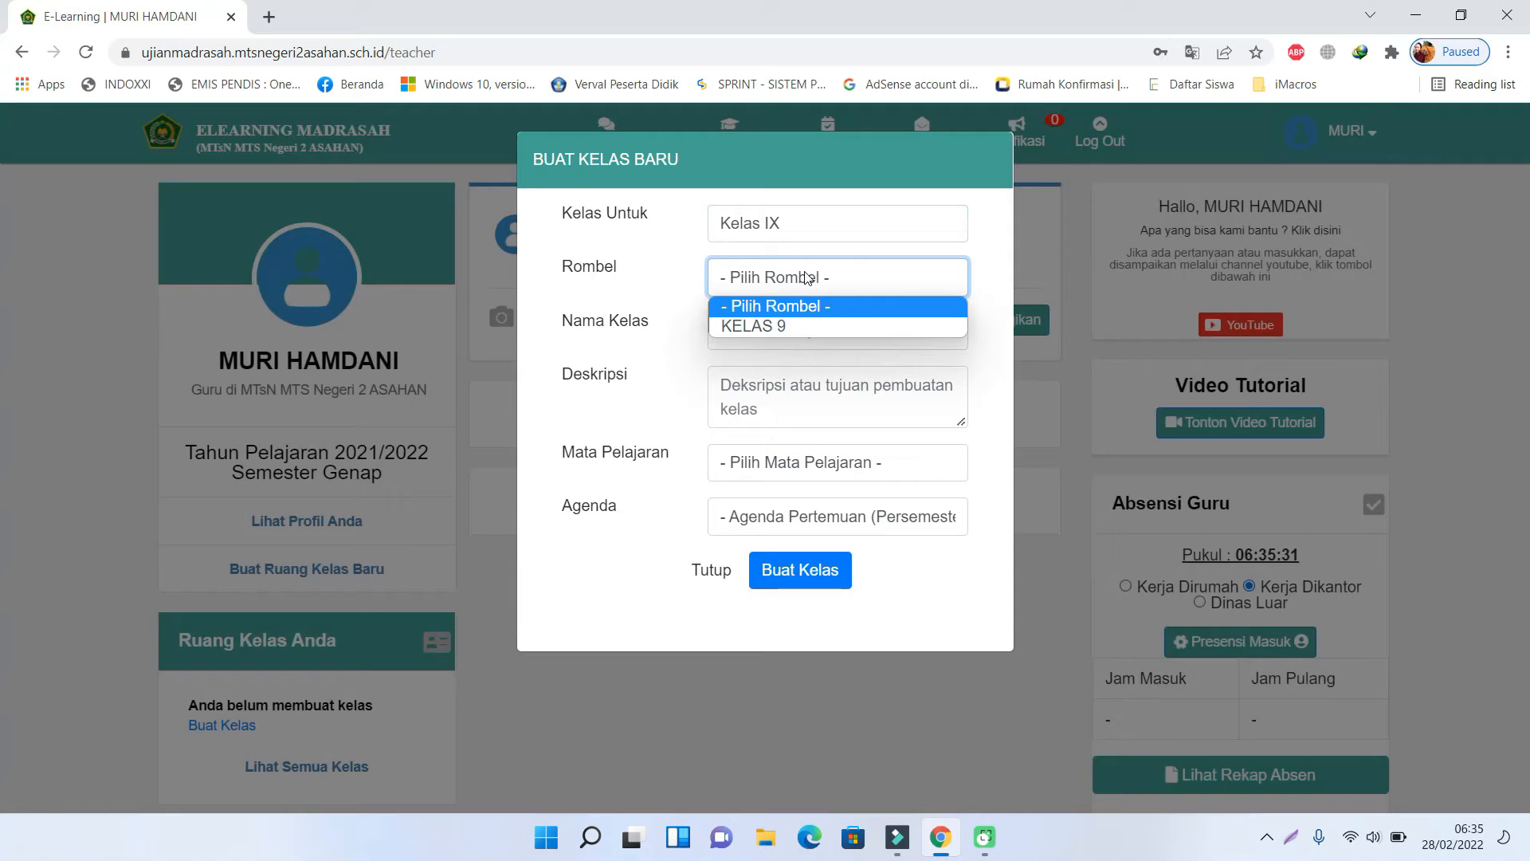
left_click(813, 328)
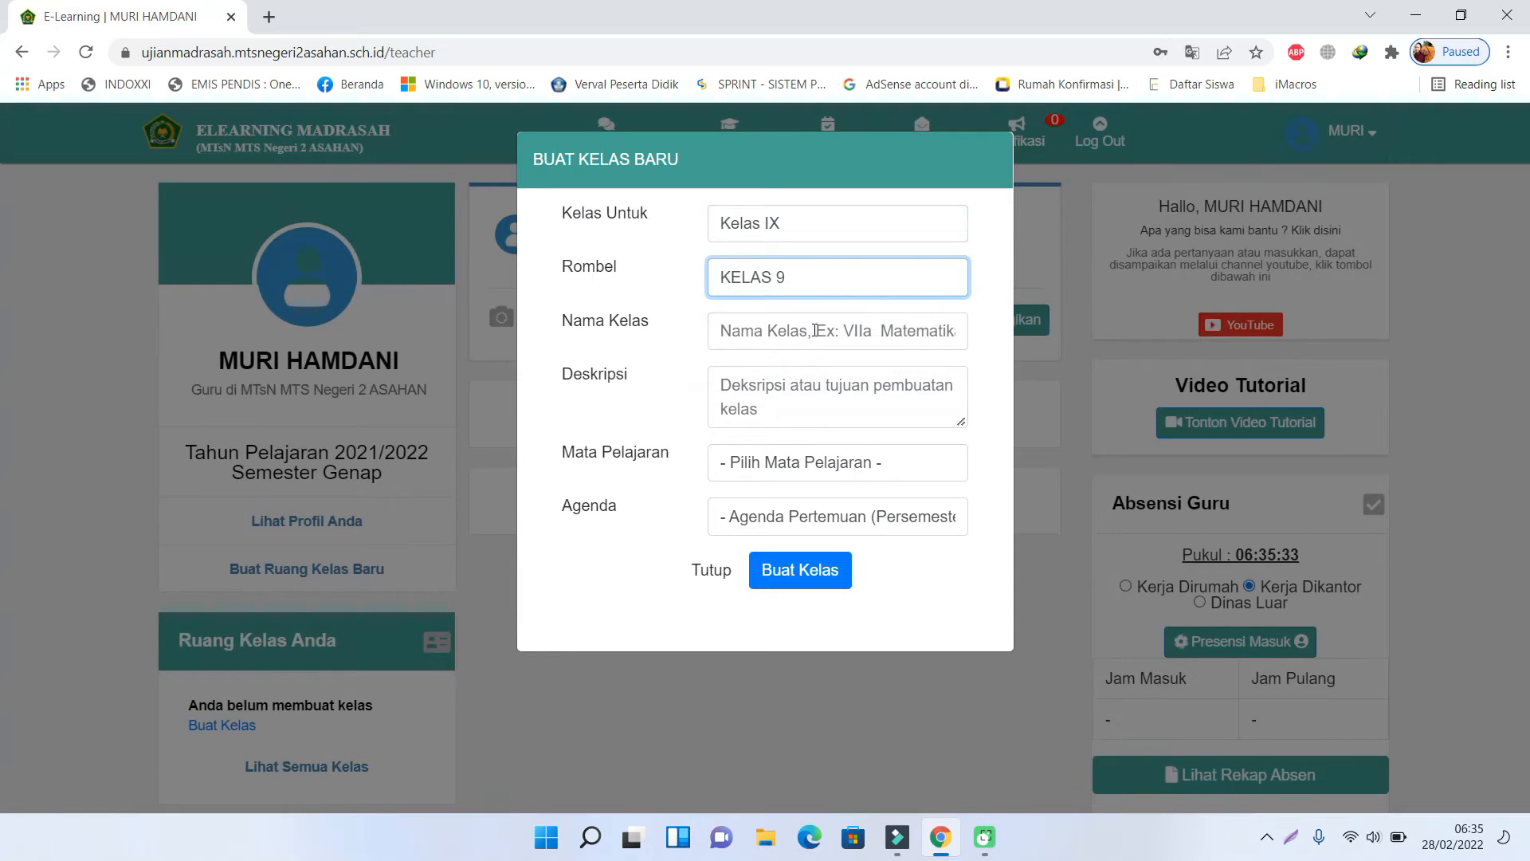
left_click(737, 333)
type("ujian")
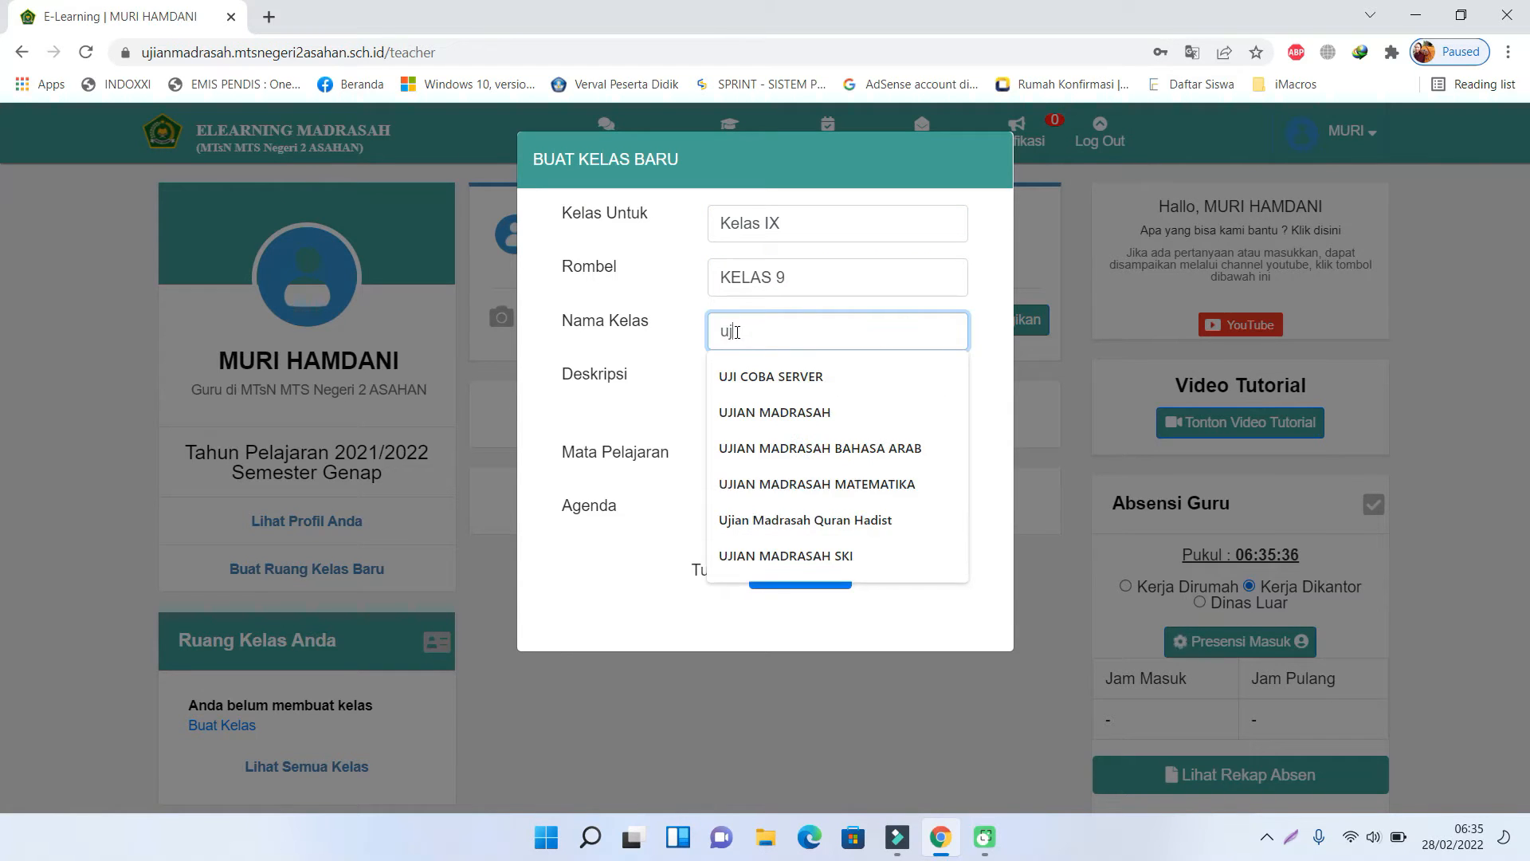
key("BackSpace")
key("BackSpace")
key("BackSpace")
key("BackSpace")
key("BackSpace")
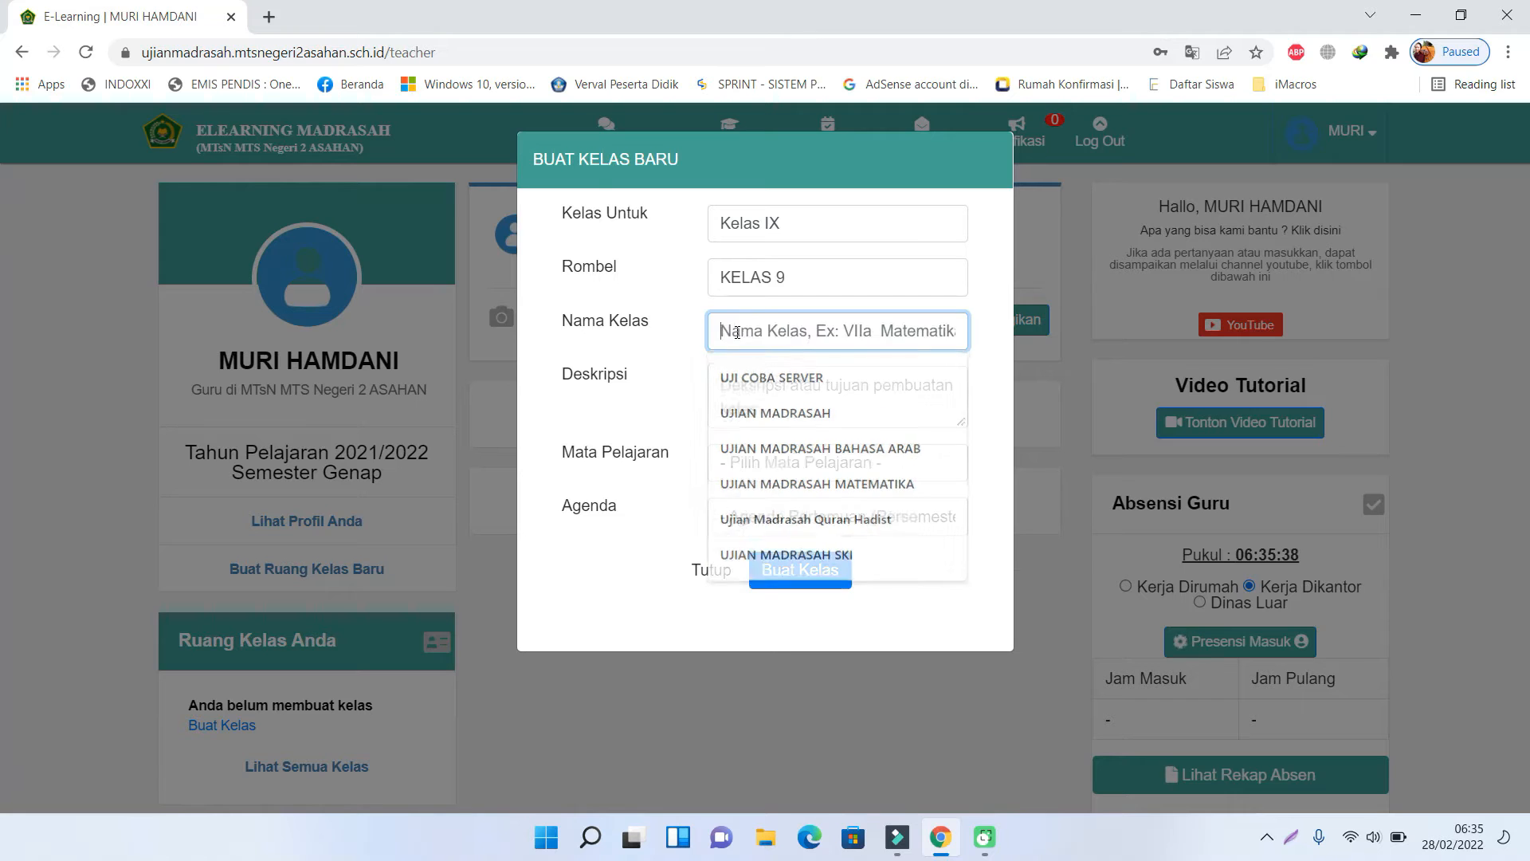
type("UJIAN MA")
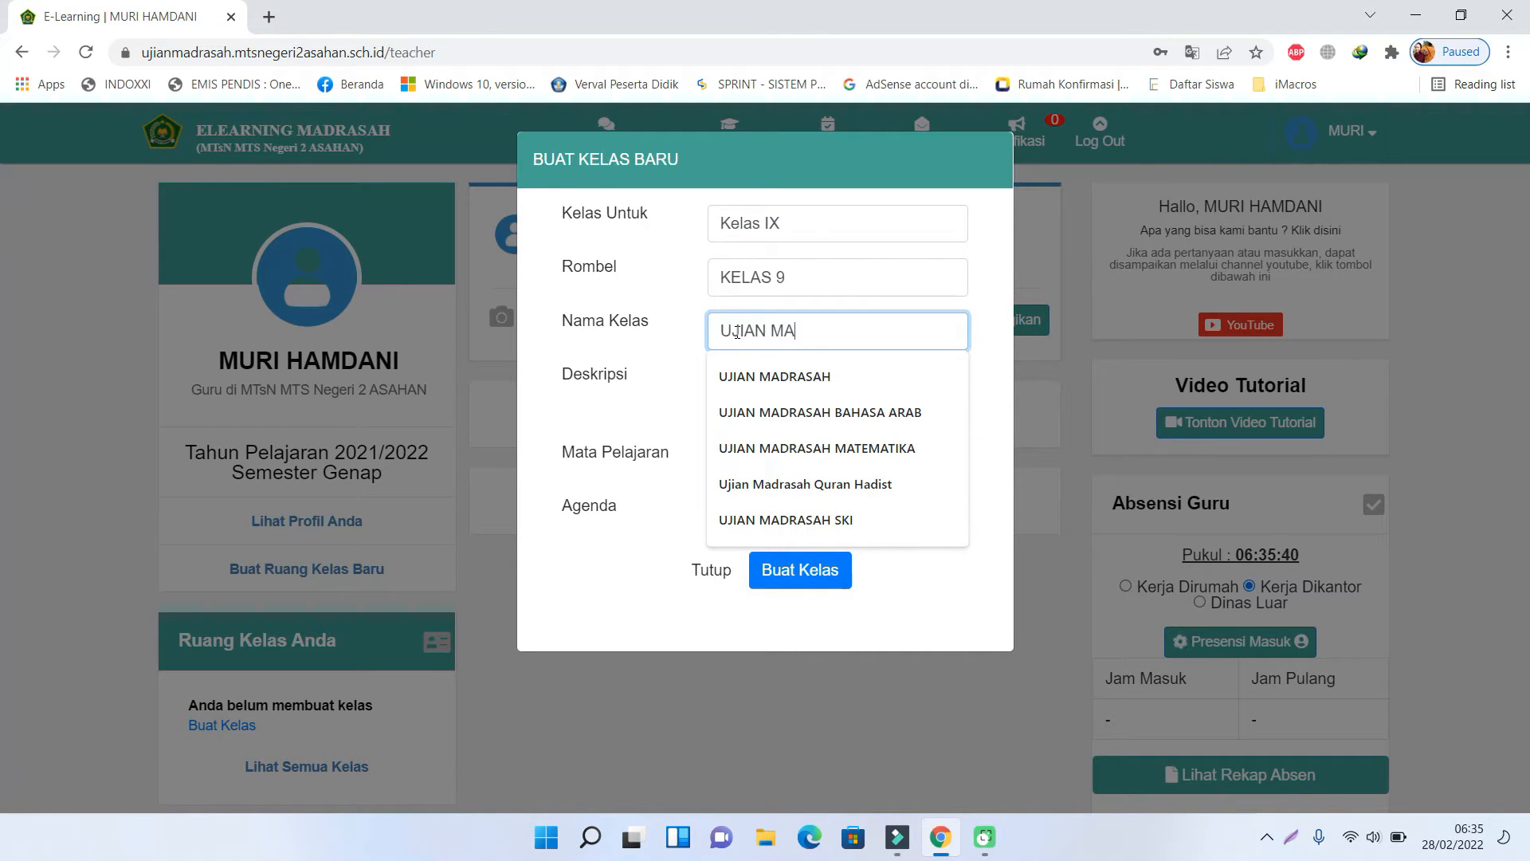
type("DRASAH ")
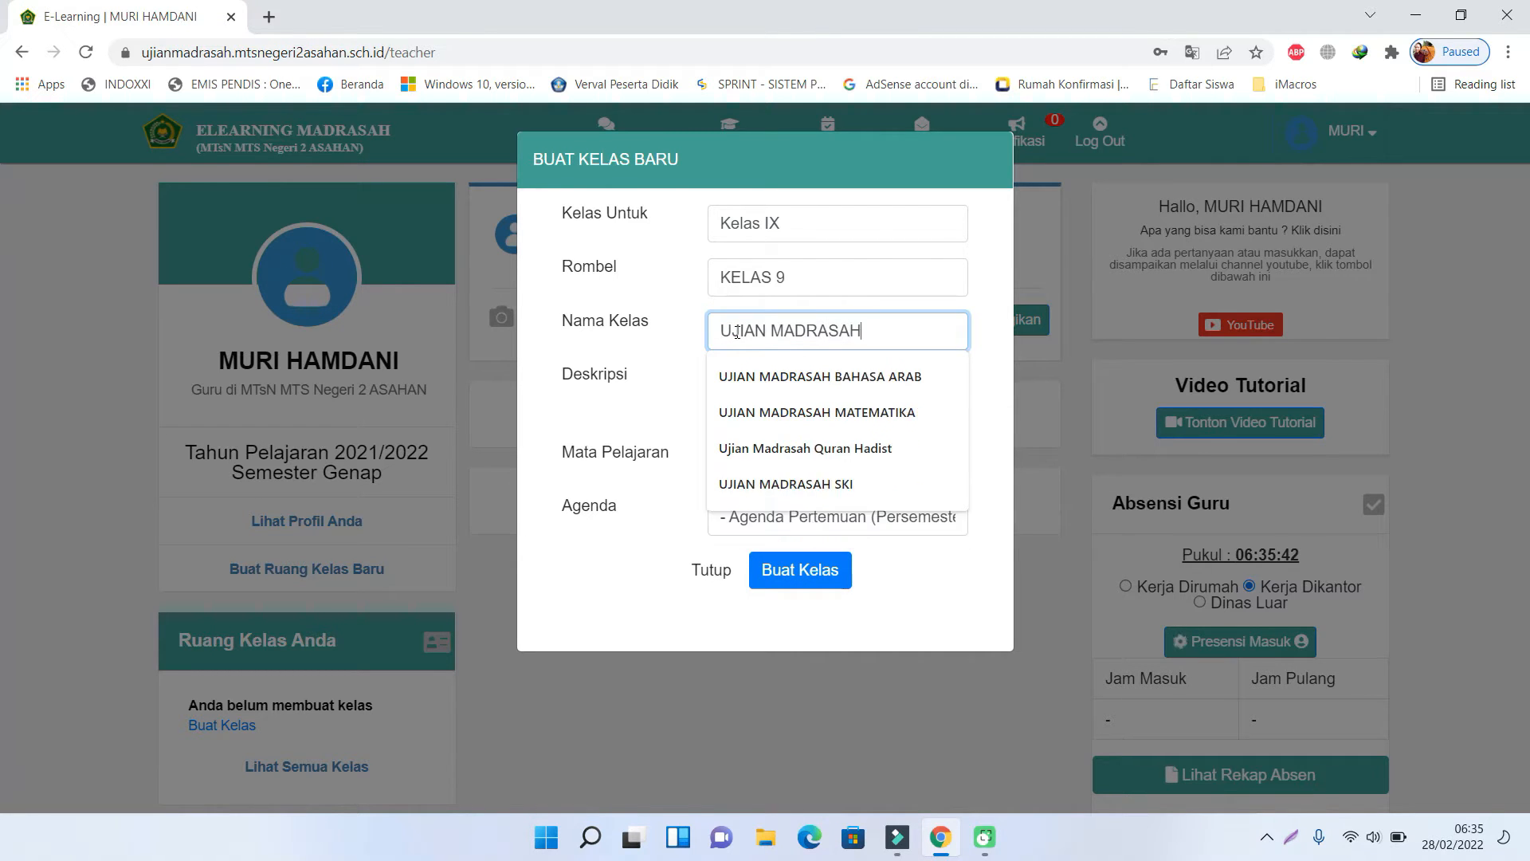
type("IPS")
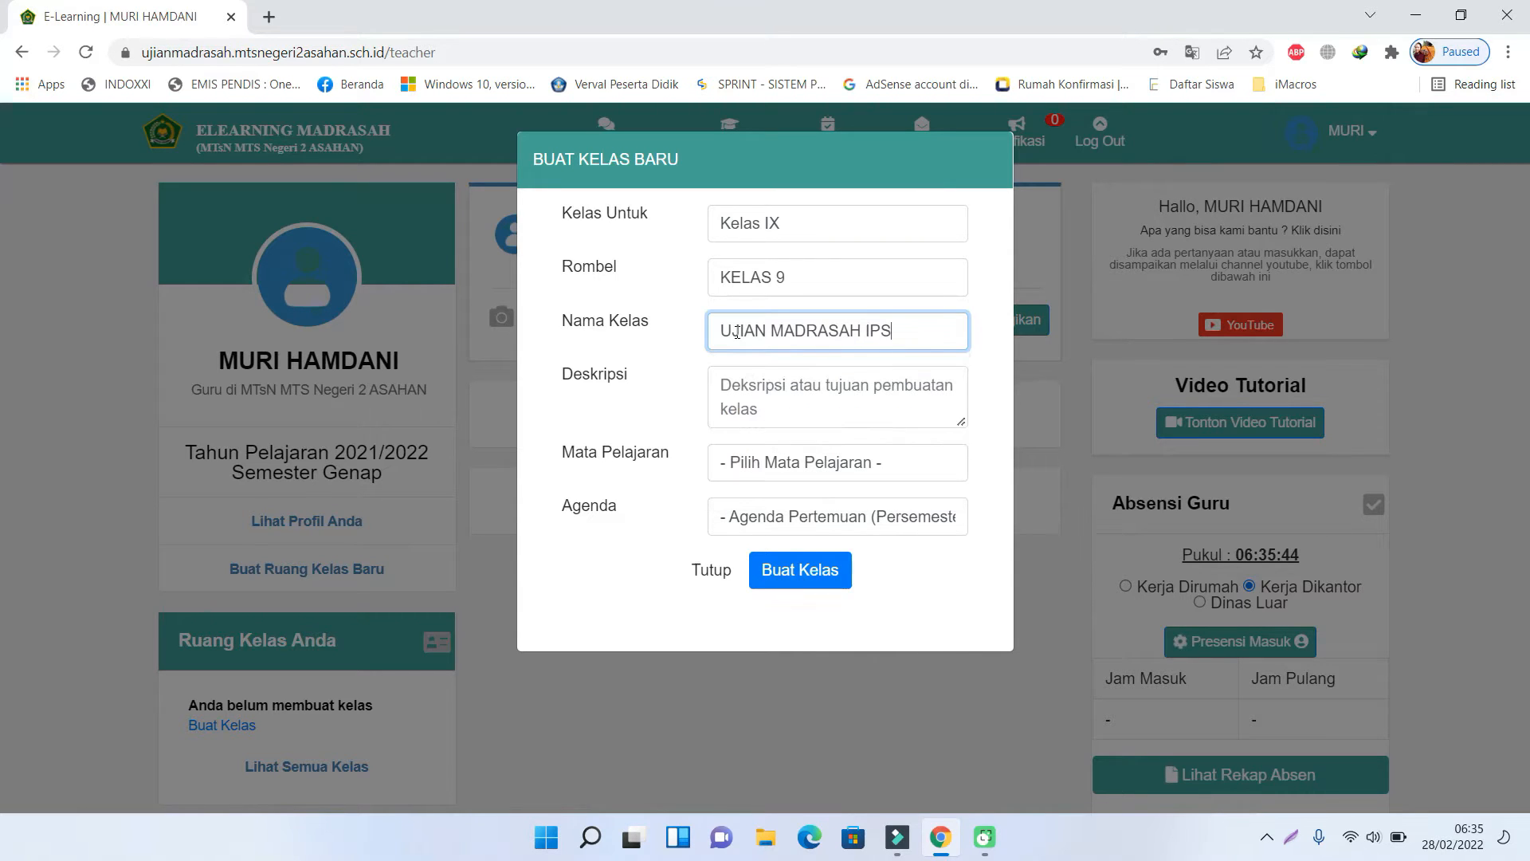
left_click(750, 396)
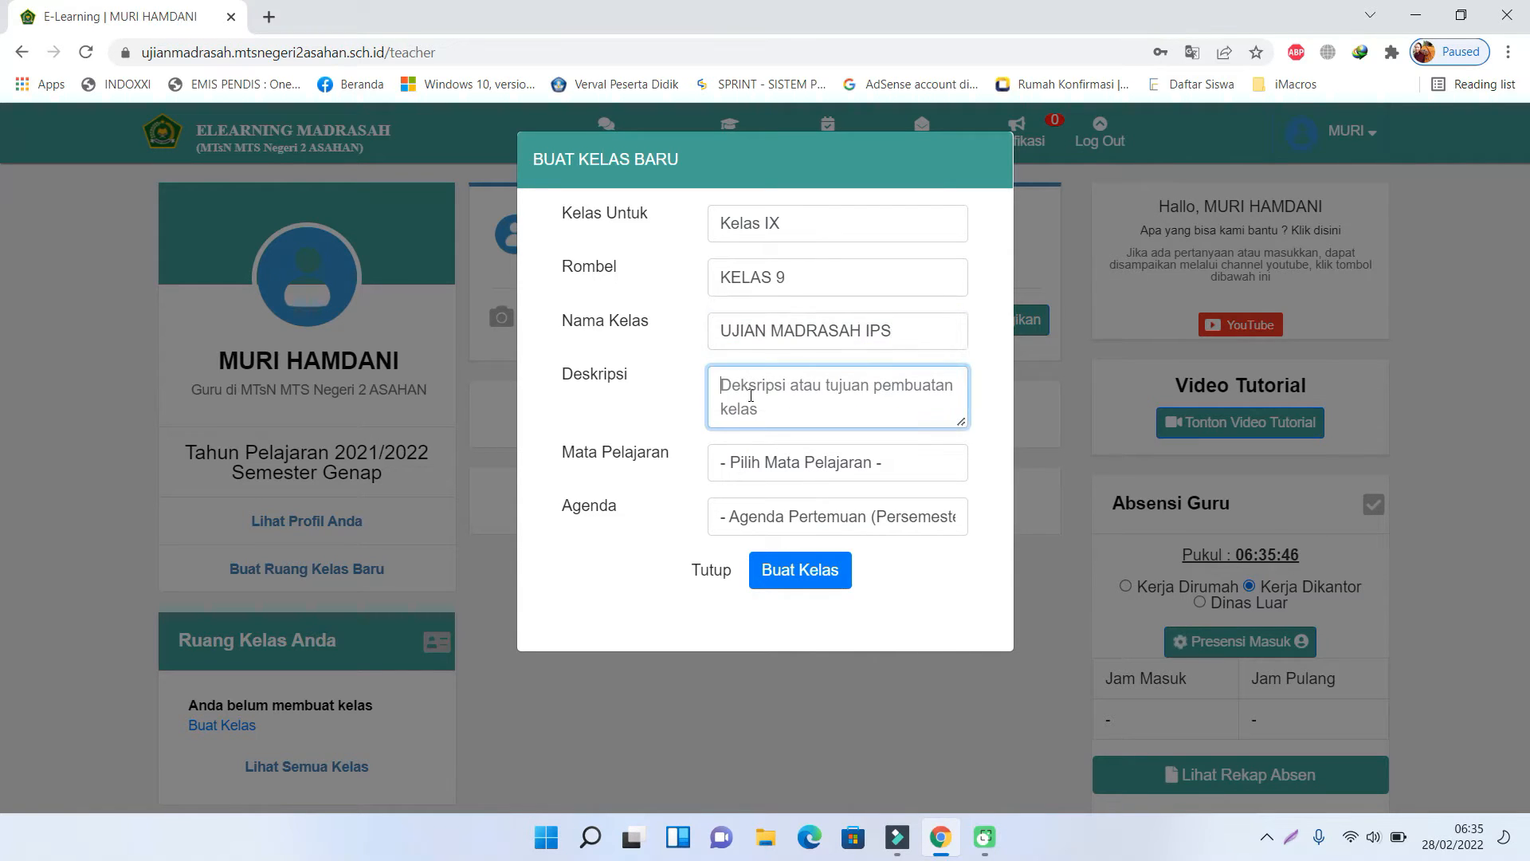
type("UJIAN MADRASAH IPS")
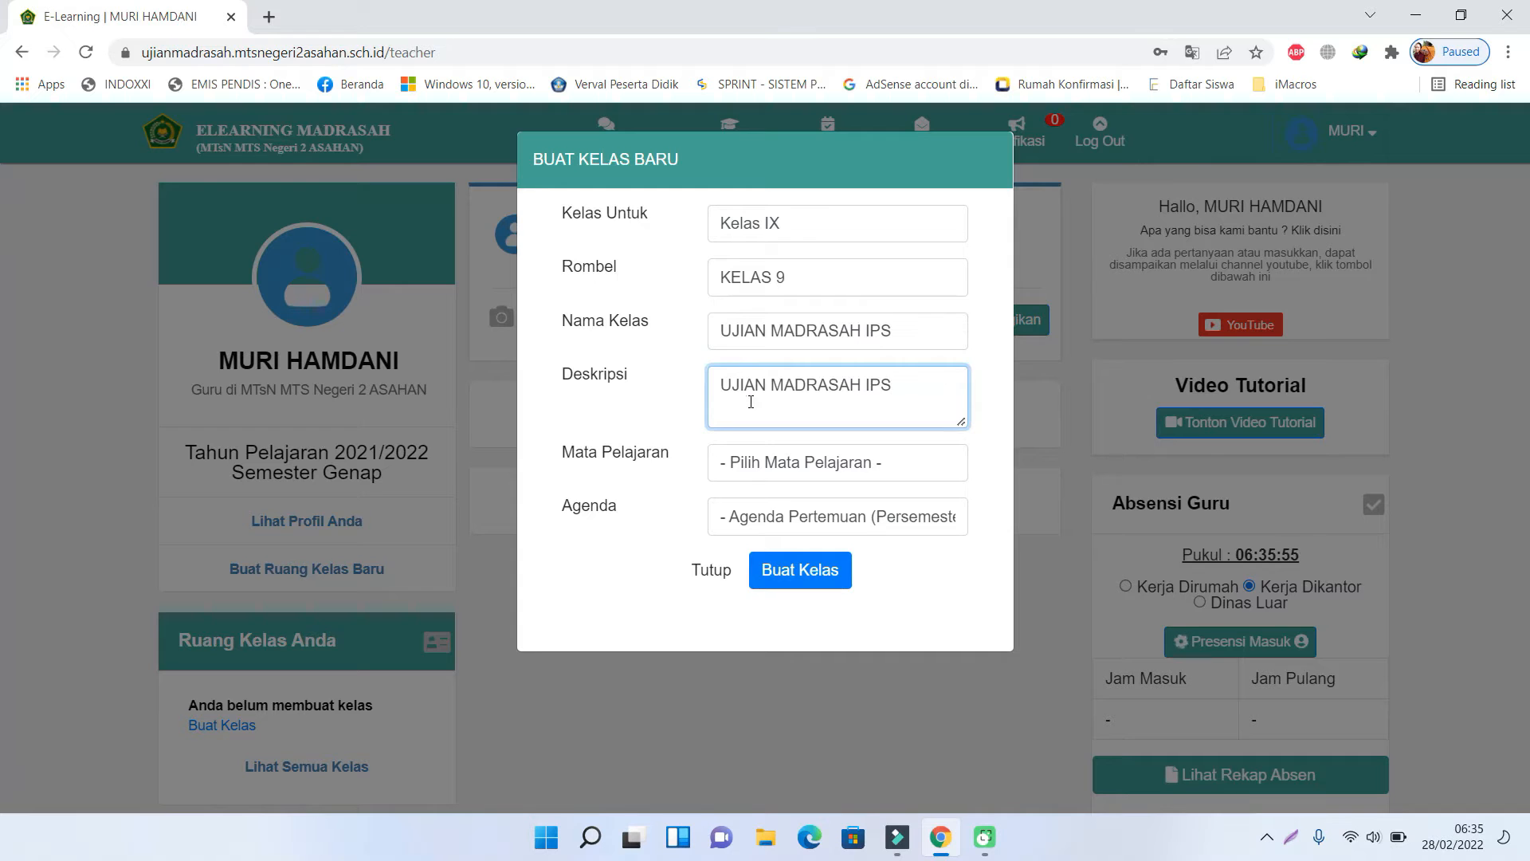
- Choose subject Biologi and agenda 1, create the class, and open its COMPUTER BASED TEST(CBT) list
left_click(788, 467)
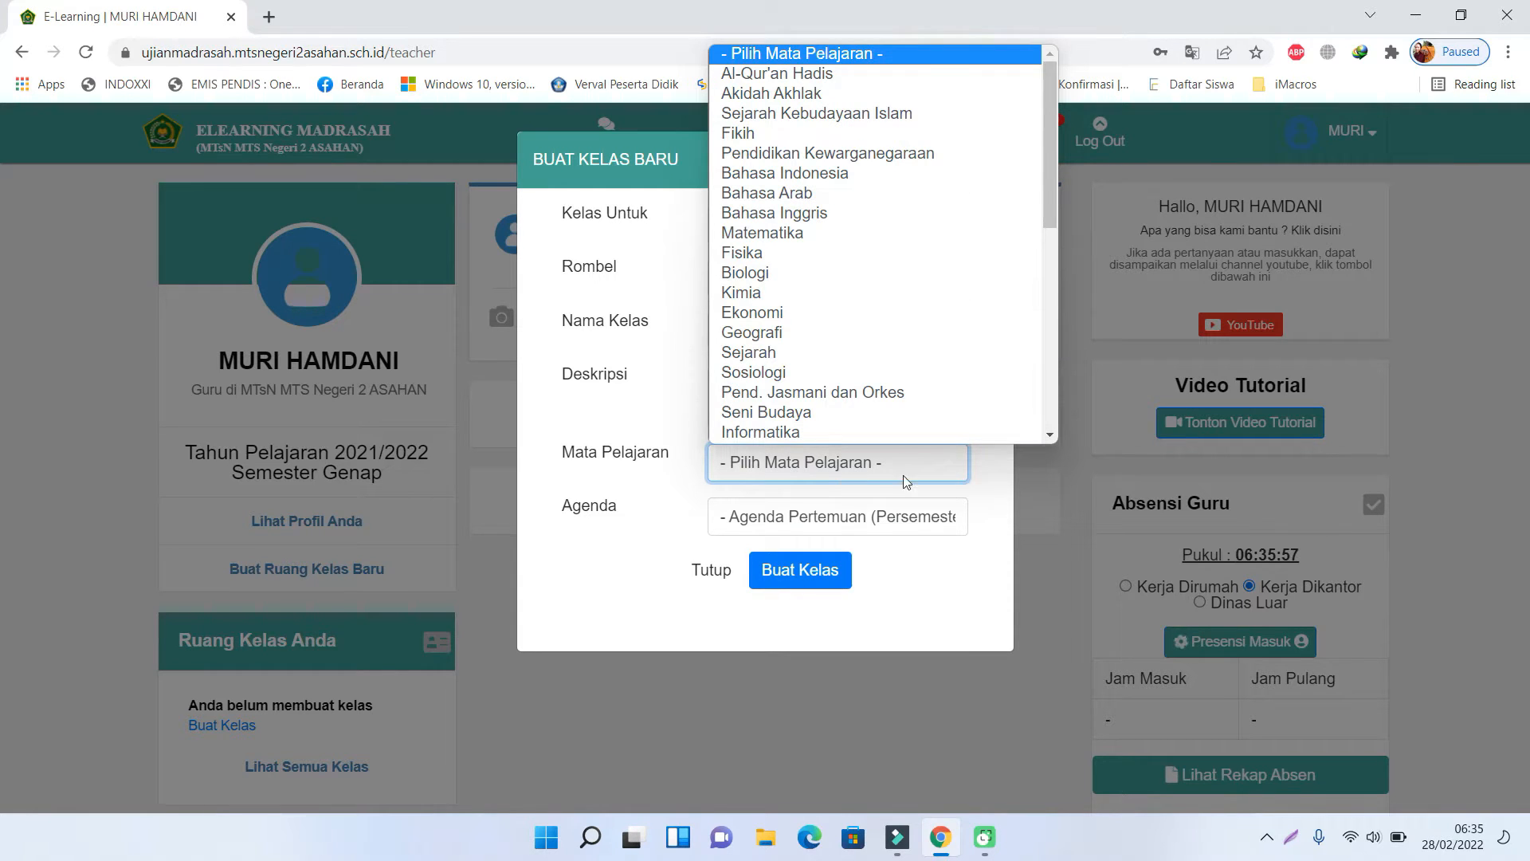
scroll(956, 406, "down", 1)
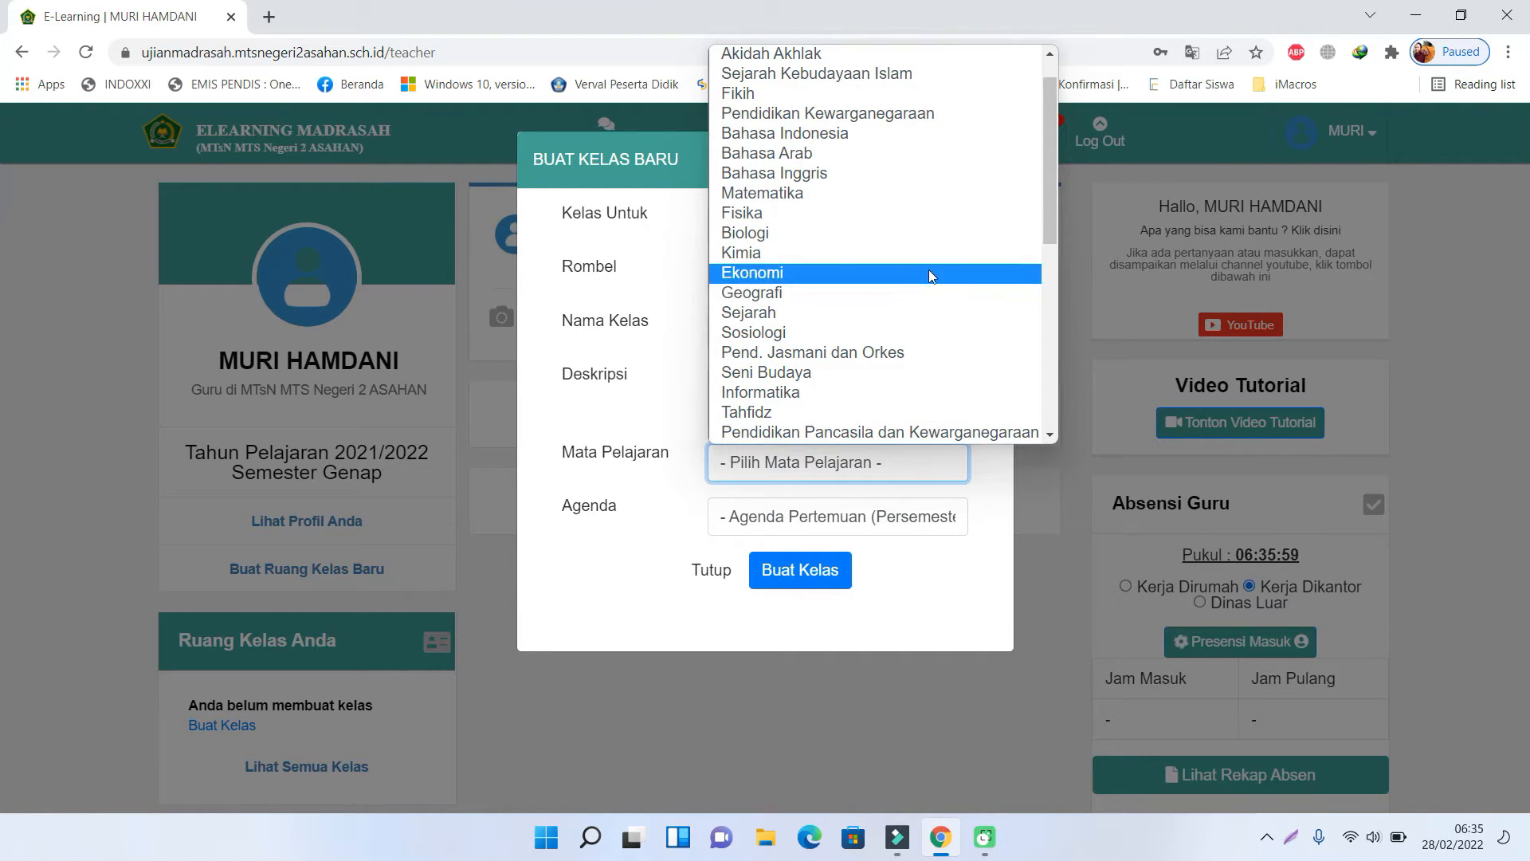
left_click(956, 232)
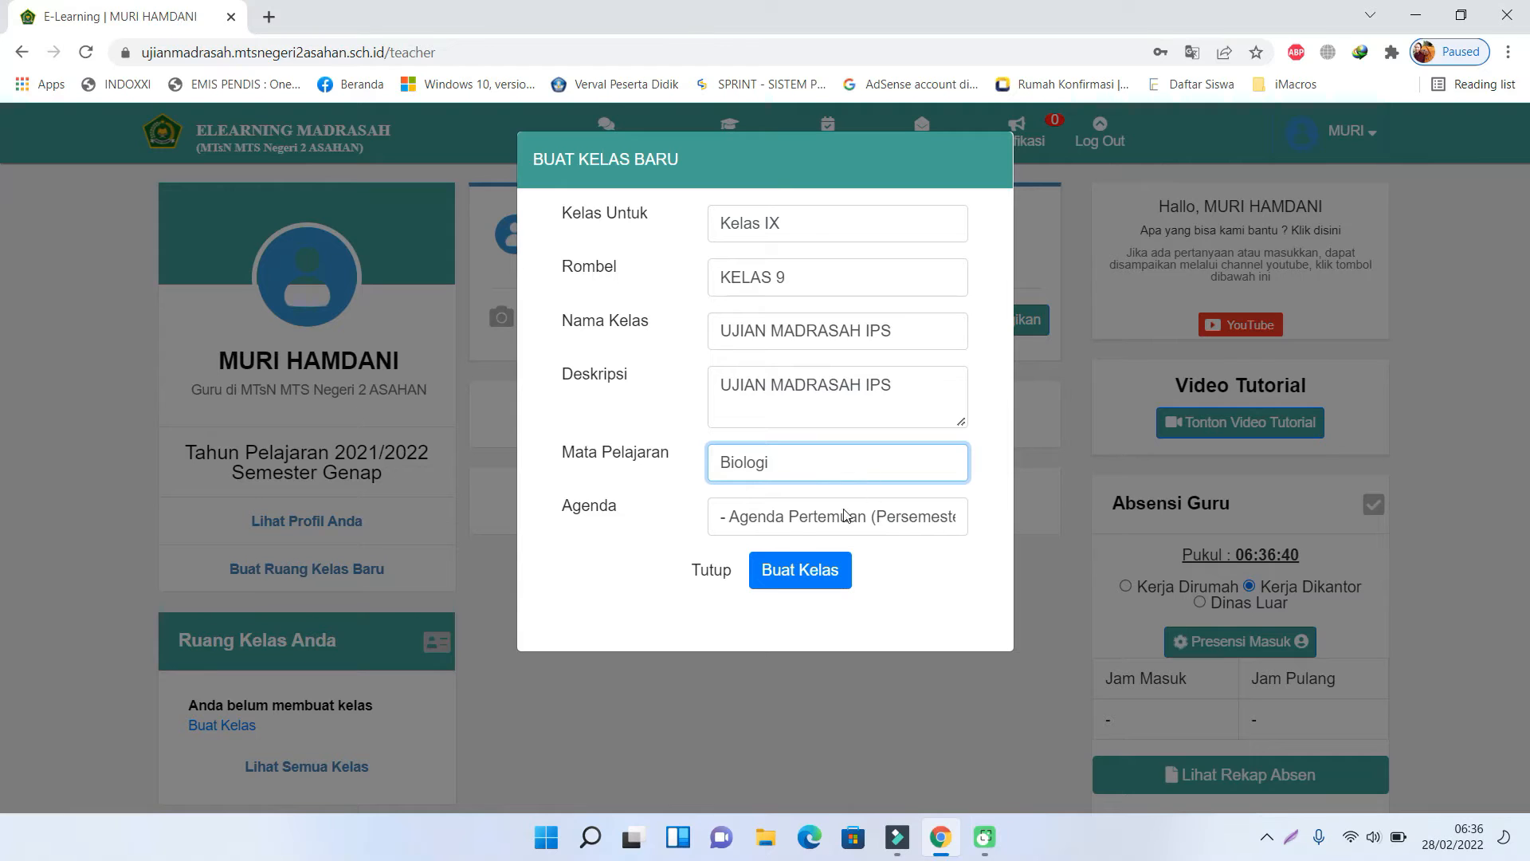
left_click(765, 514)
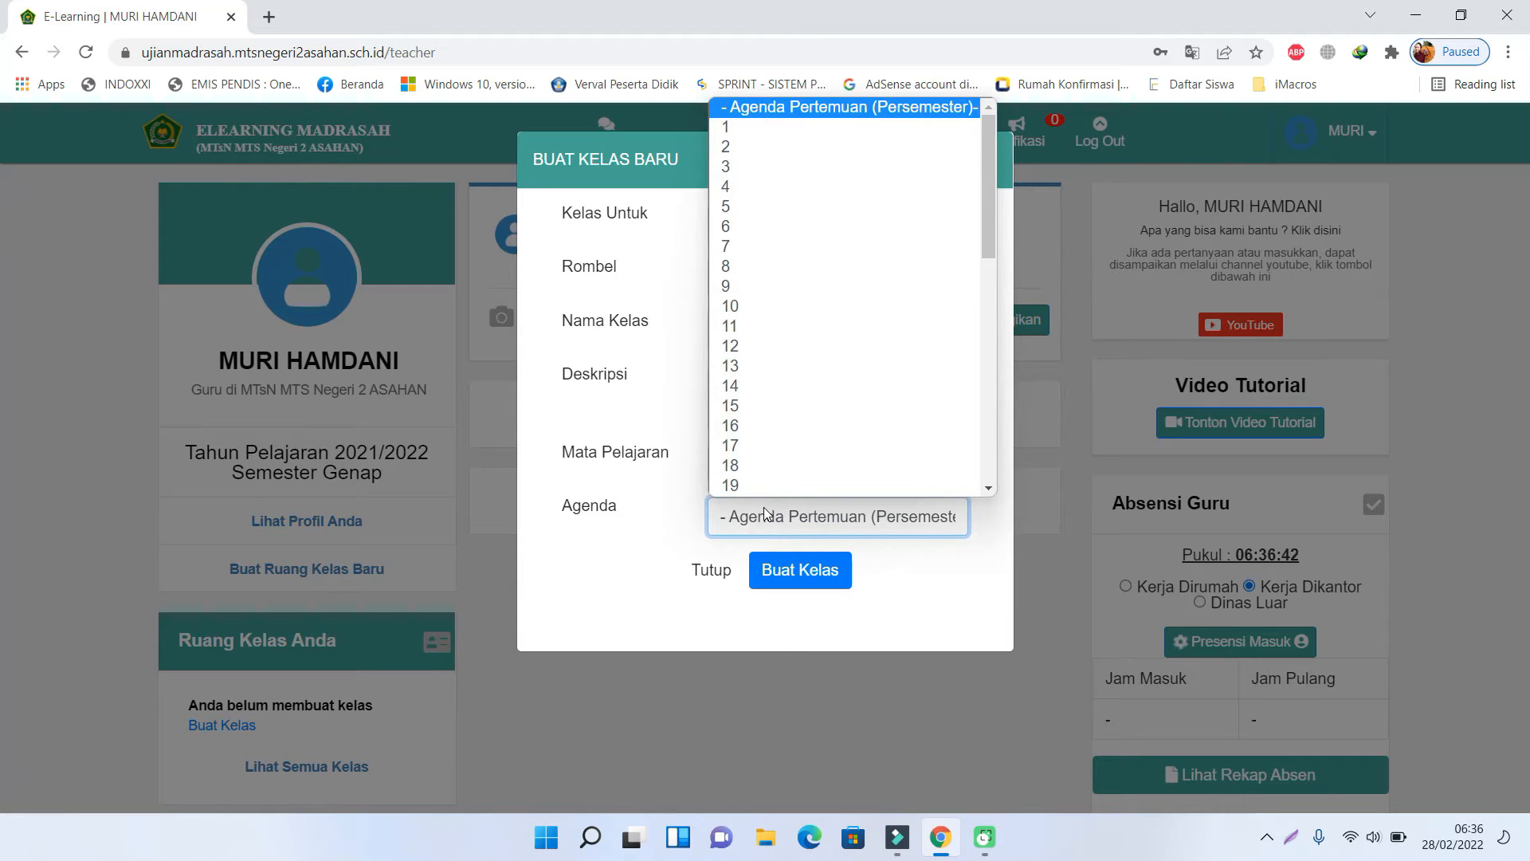
key("1")
left_click(732, 129)
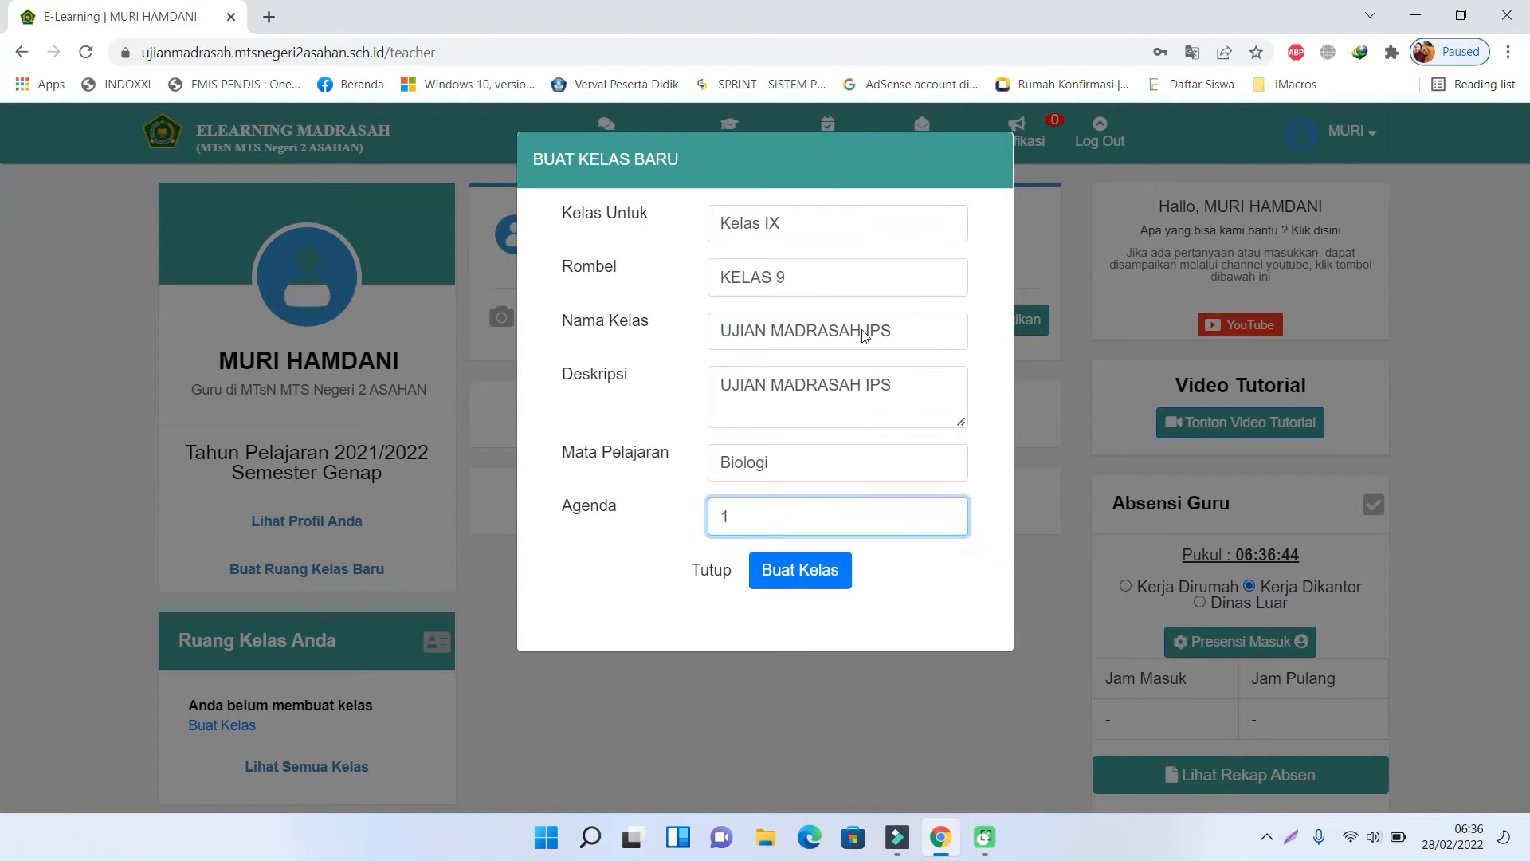
left_click(807, 577)
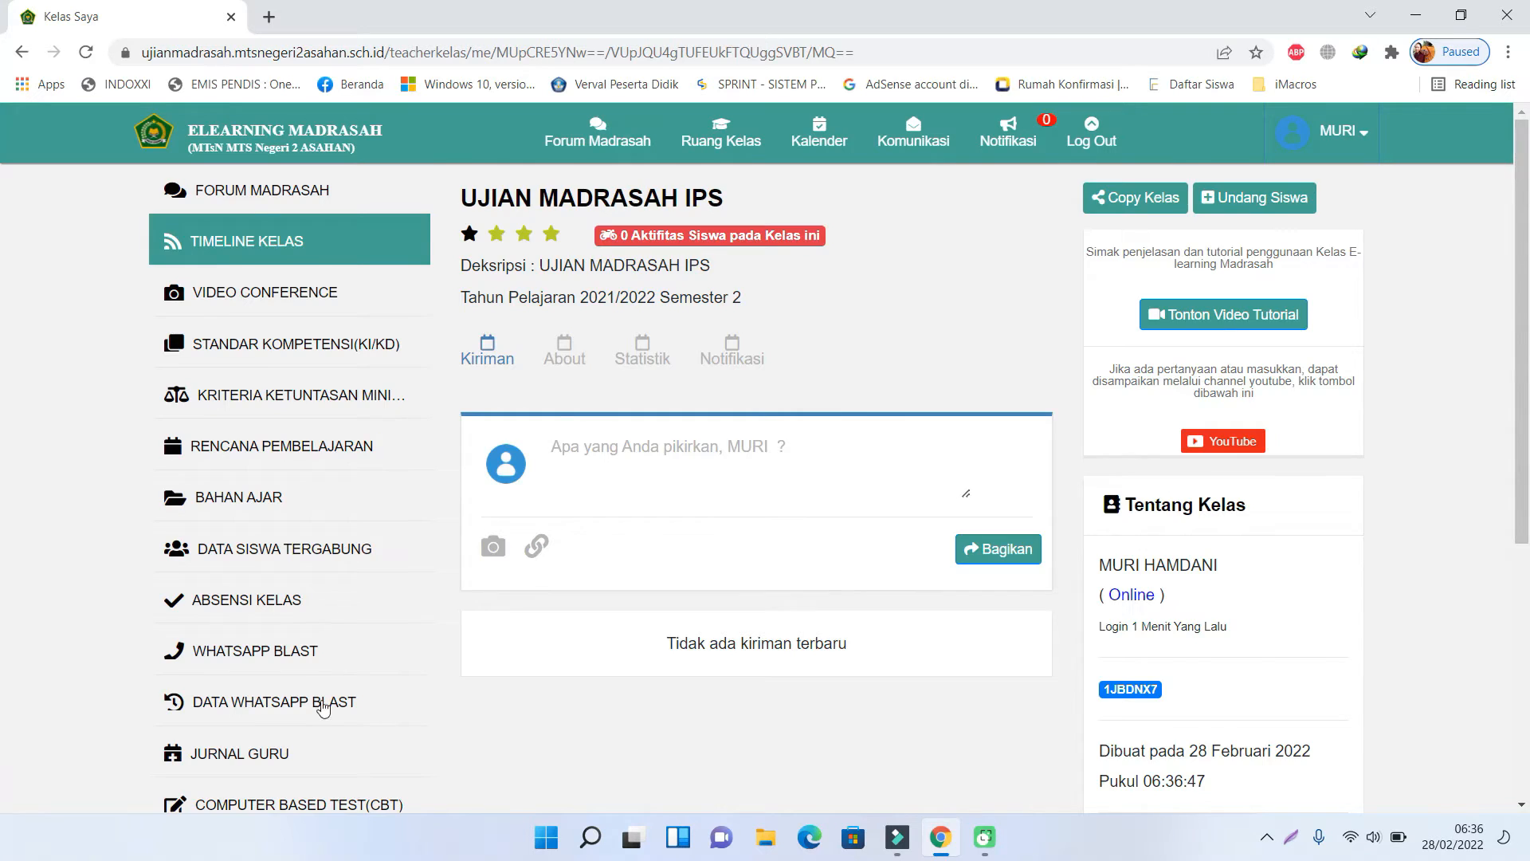
scroll(325, 709, "down", 1)
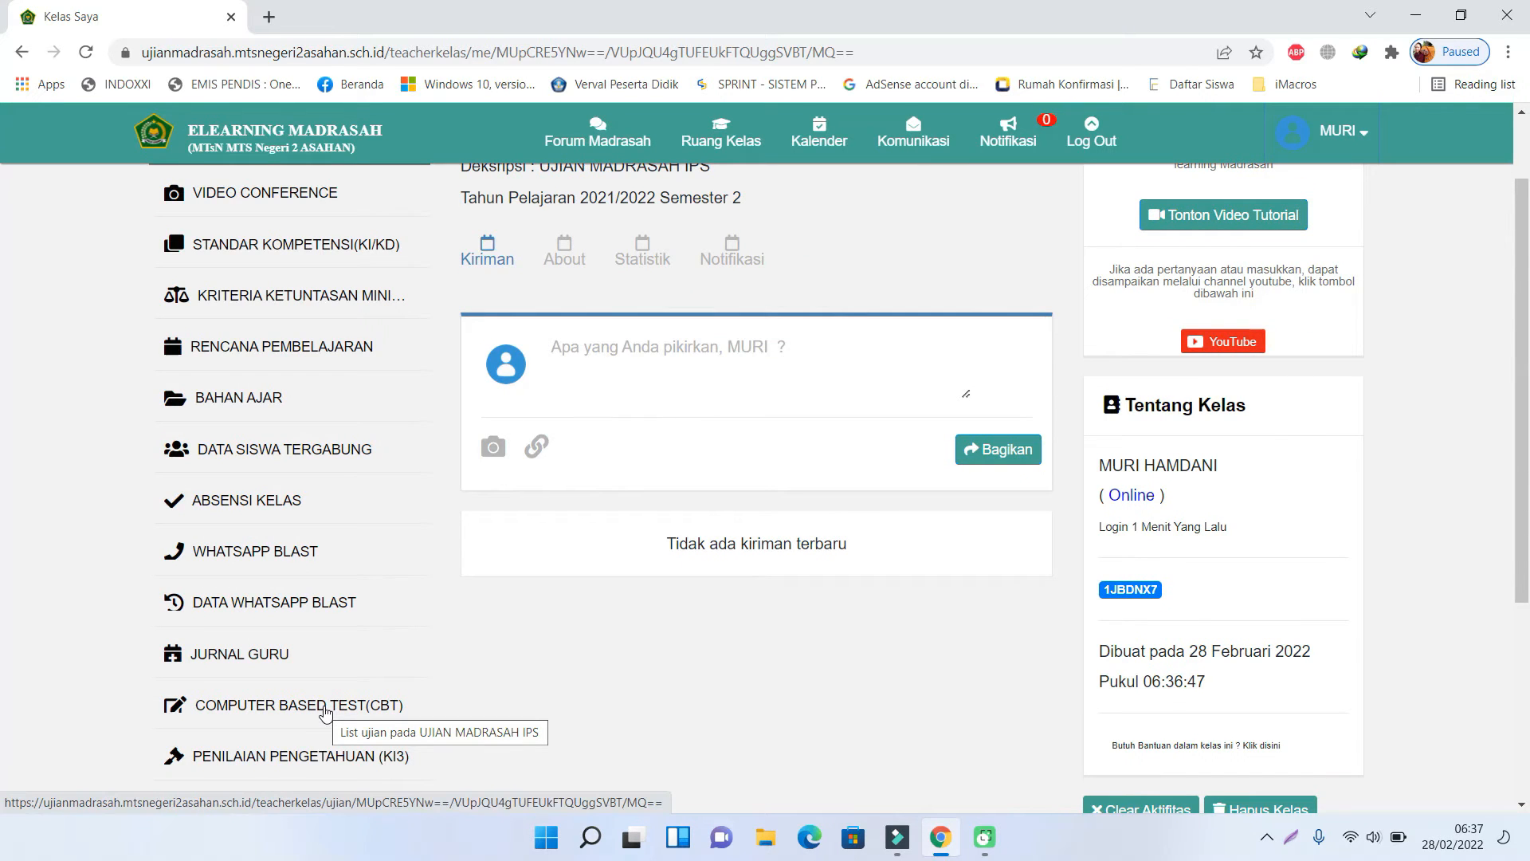
left_click(324, 707)
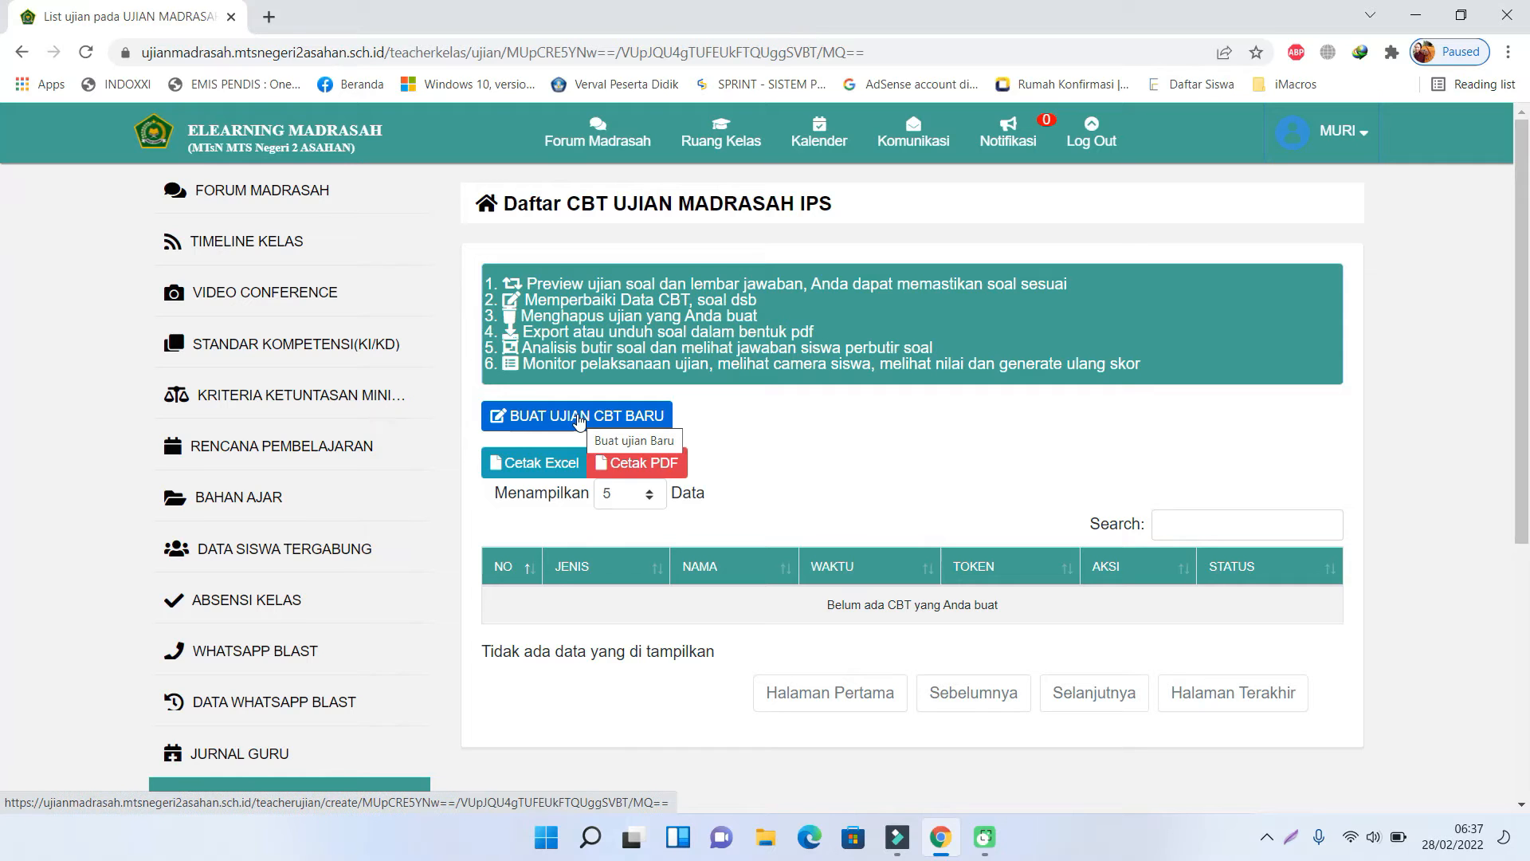
- Start a new CBT exam of type Ujian Madrasah named 'UJIAN MADRASAH IPS'
left_click(579, 421)
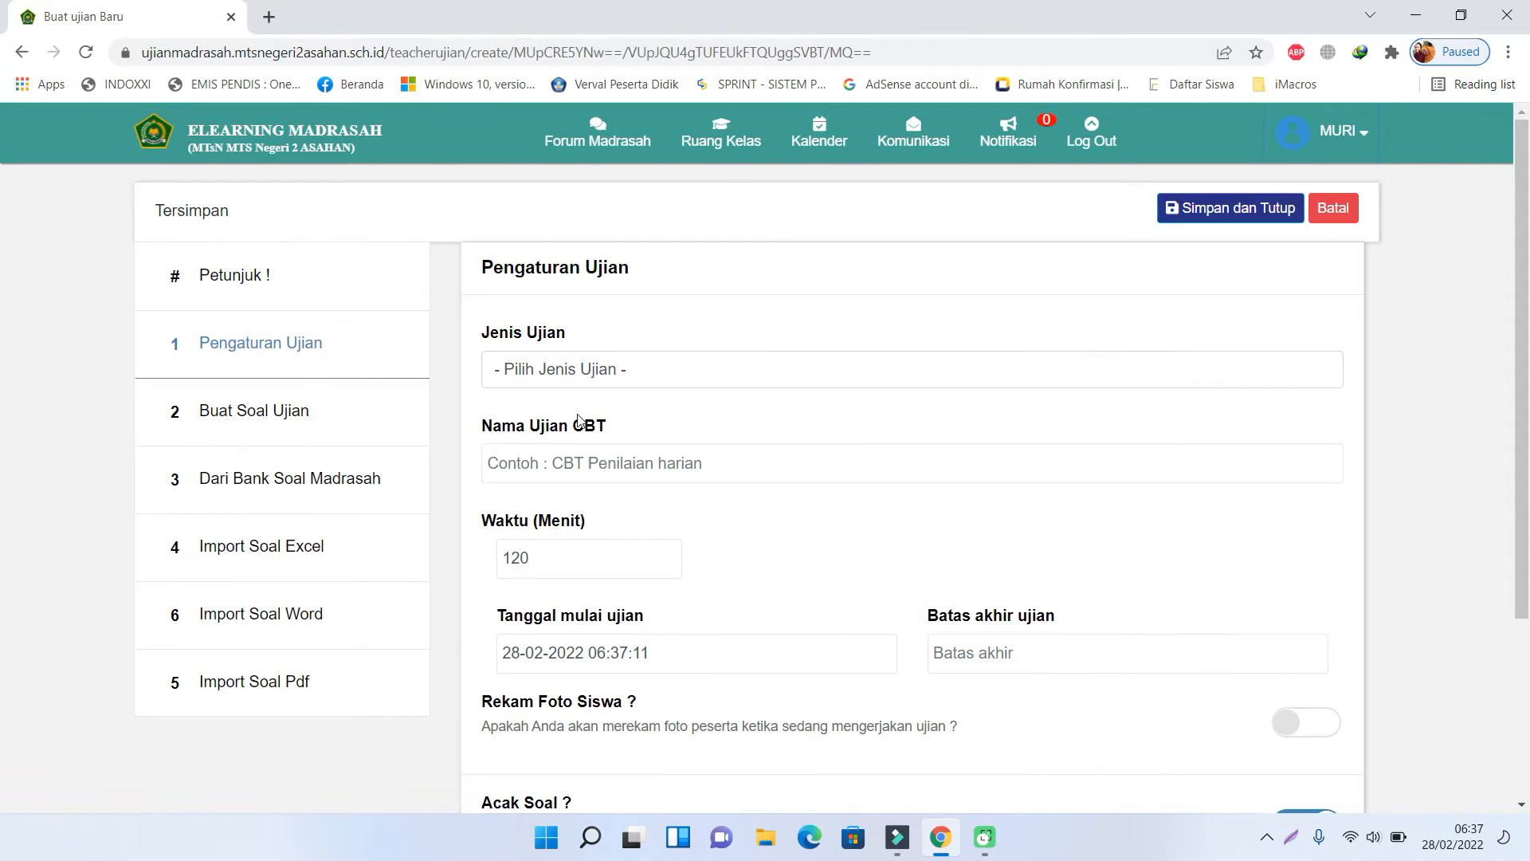
left_click(675, 374)
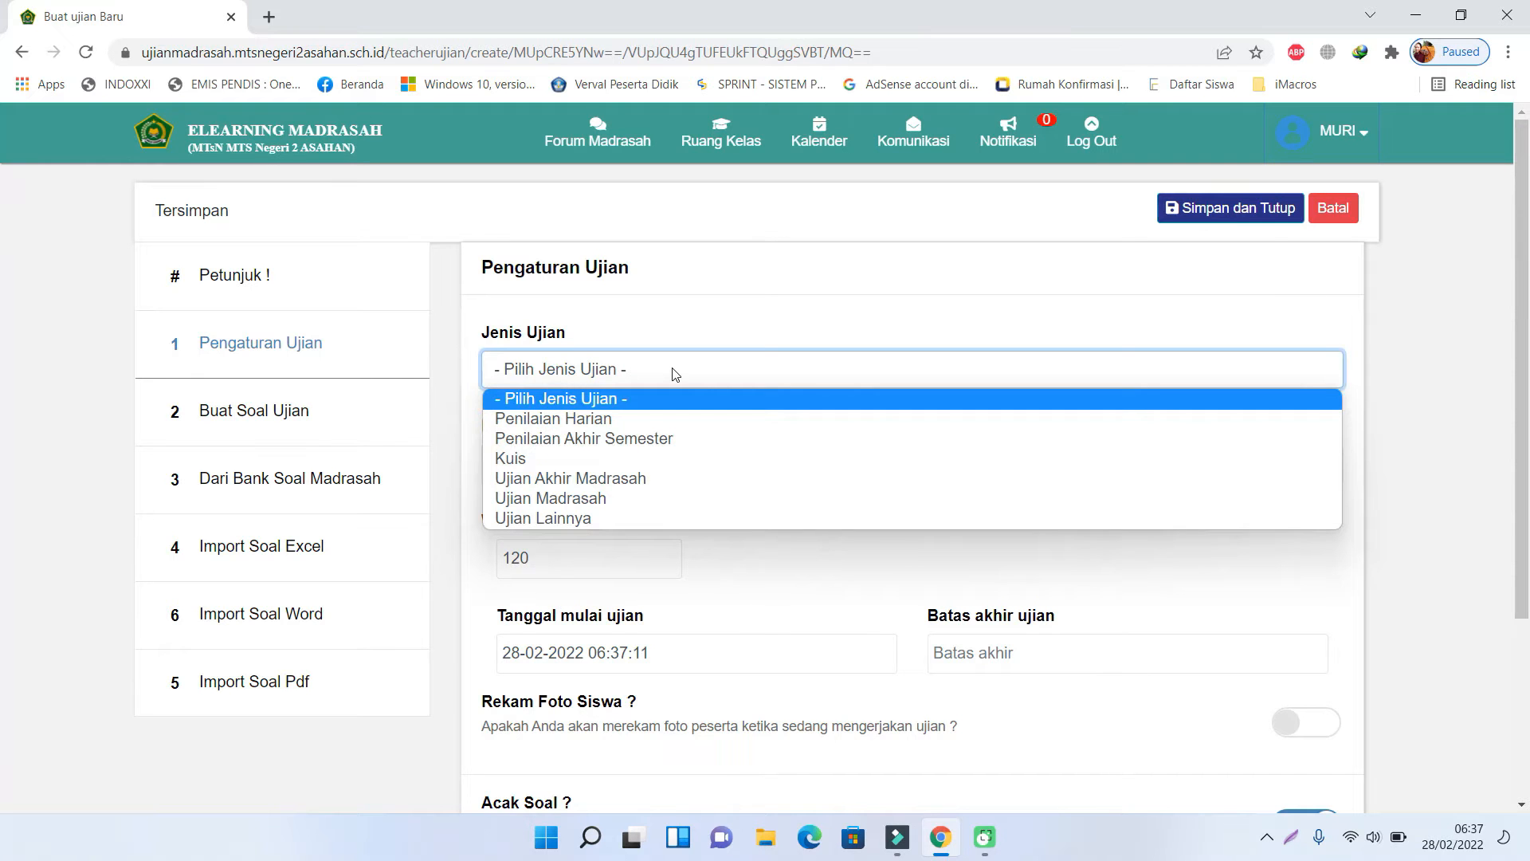
left_click(599, 502)
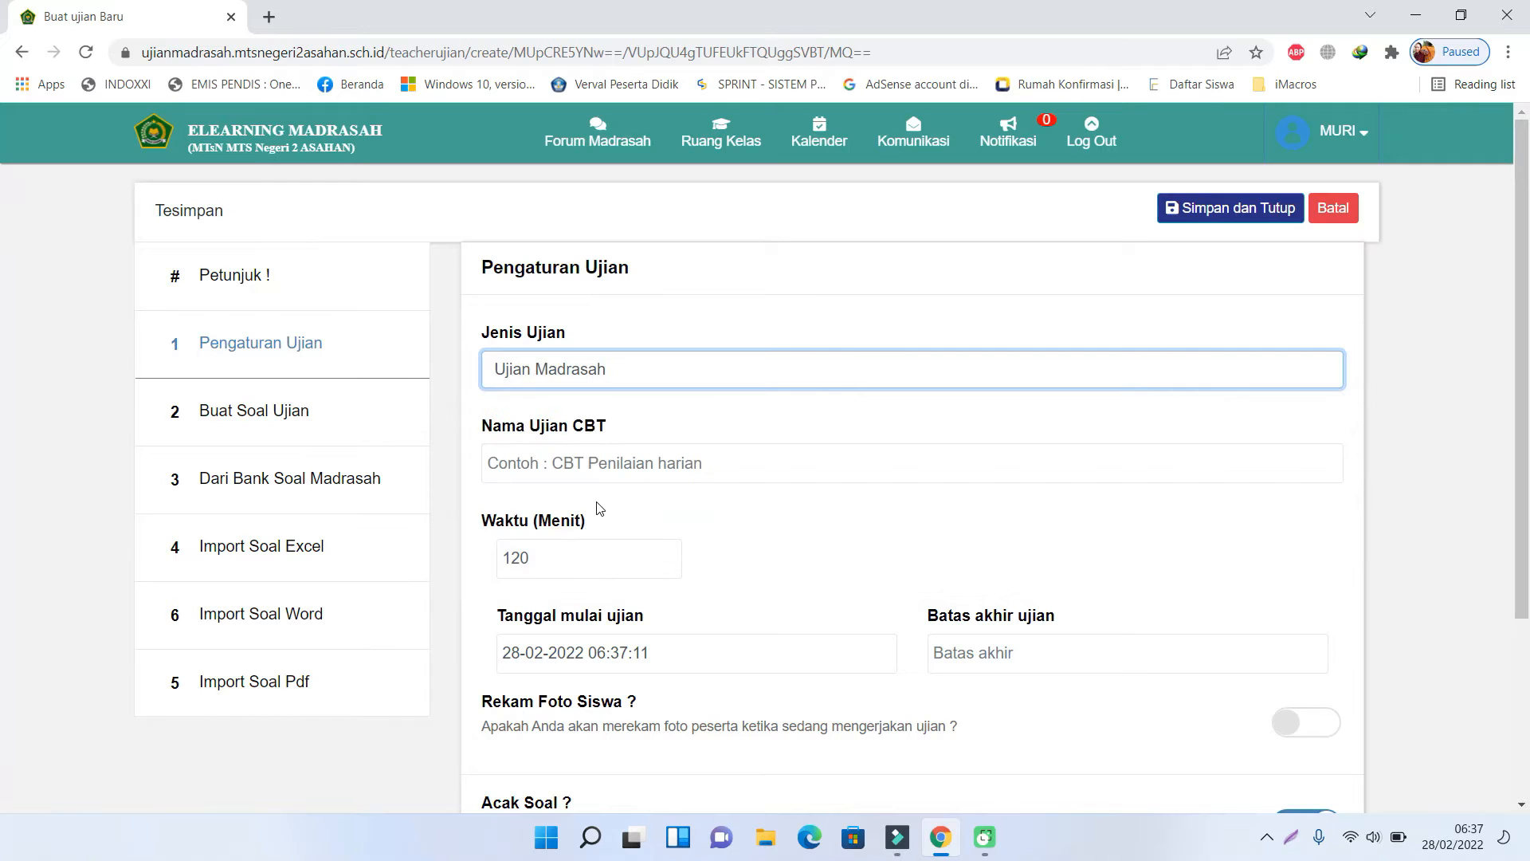
left_click(633, 465)
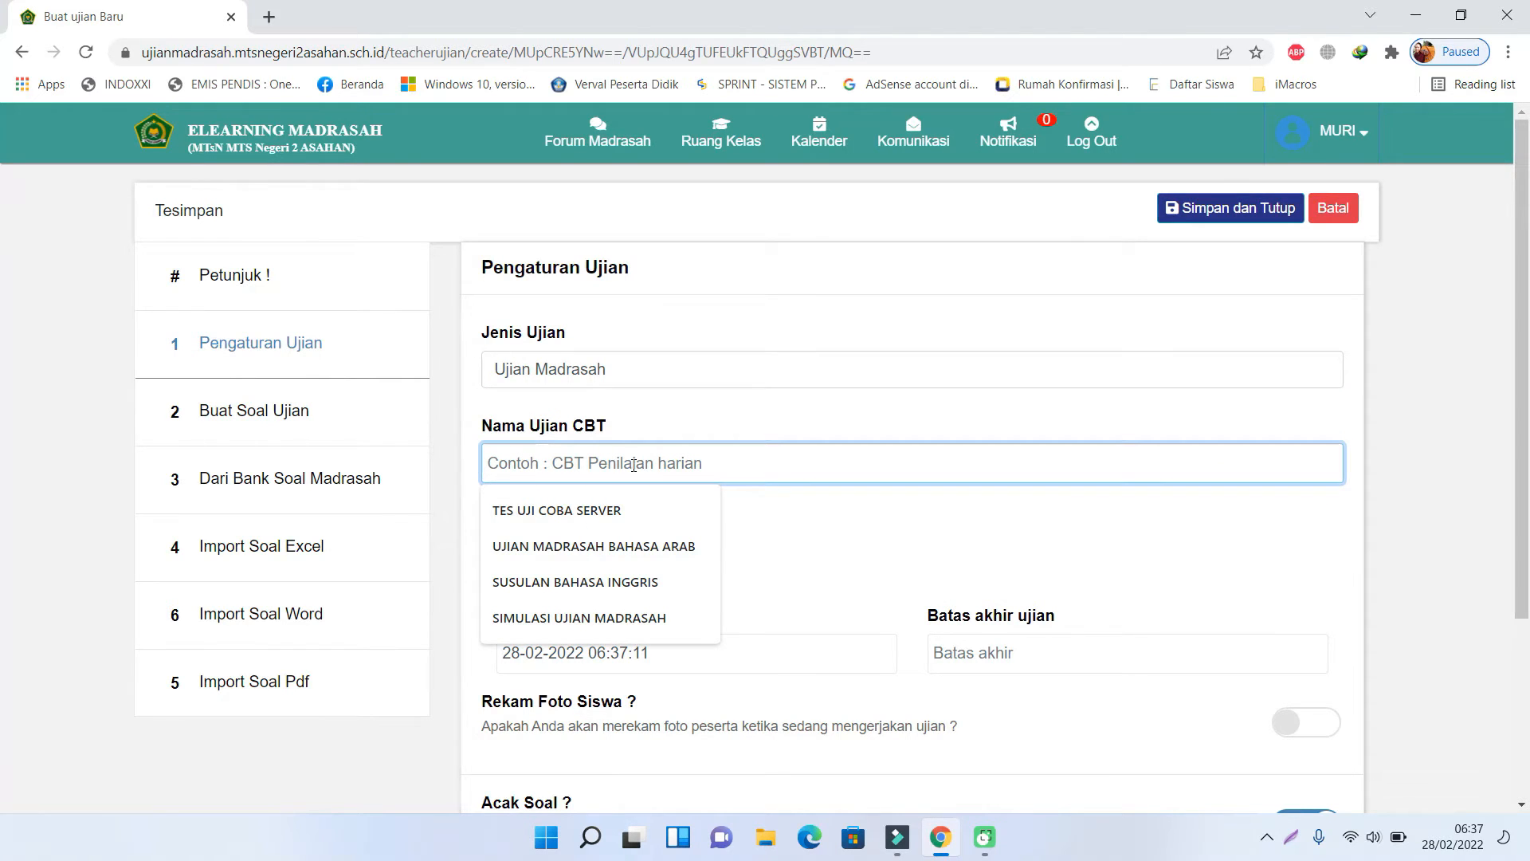
type("UJIAN MA")
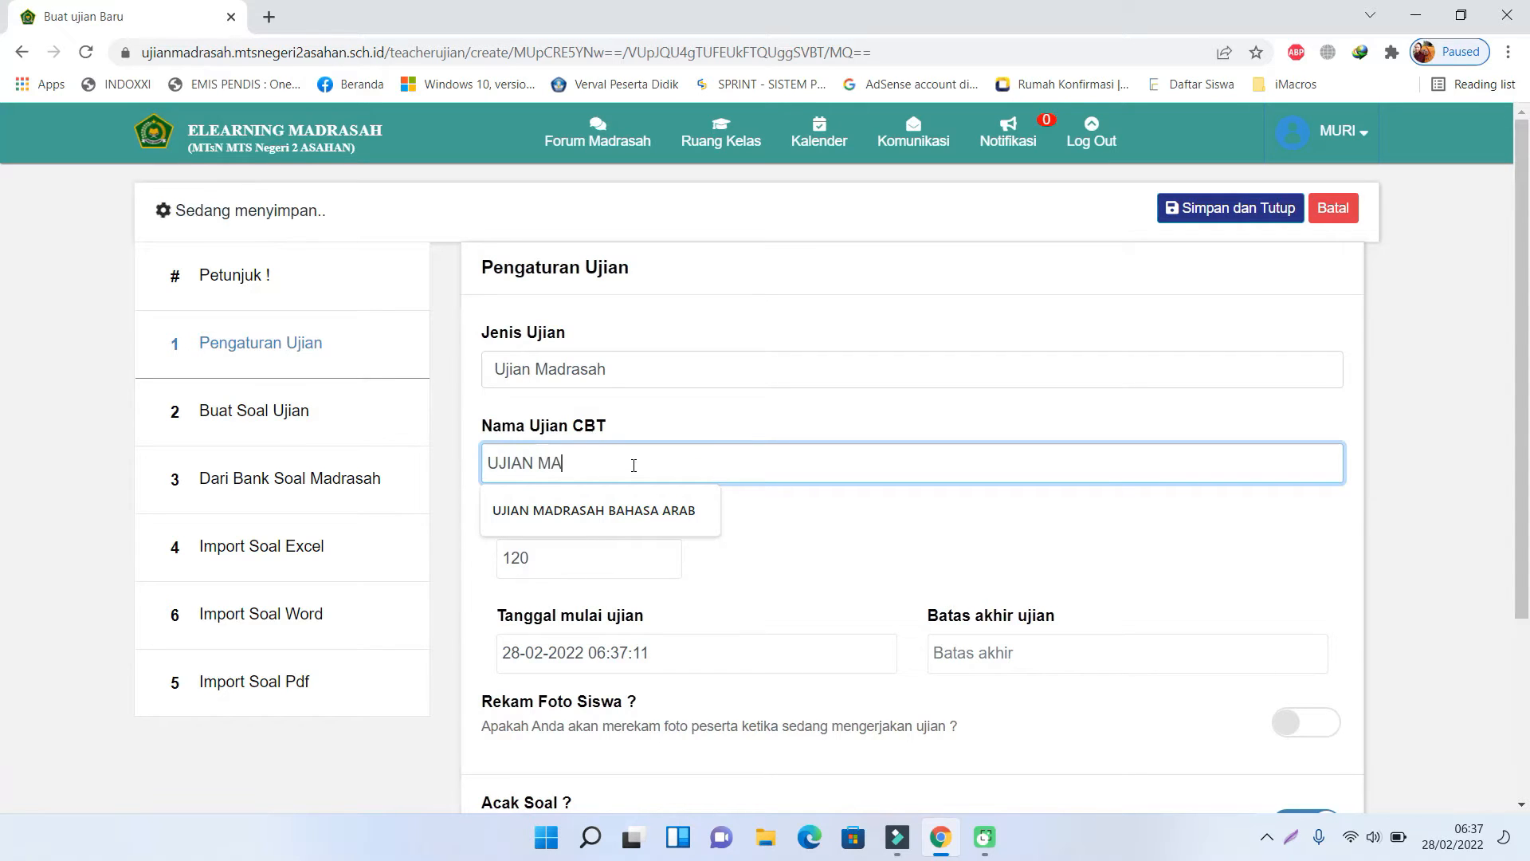
type("DRASAH IPS")
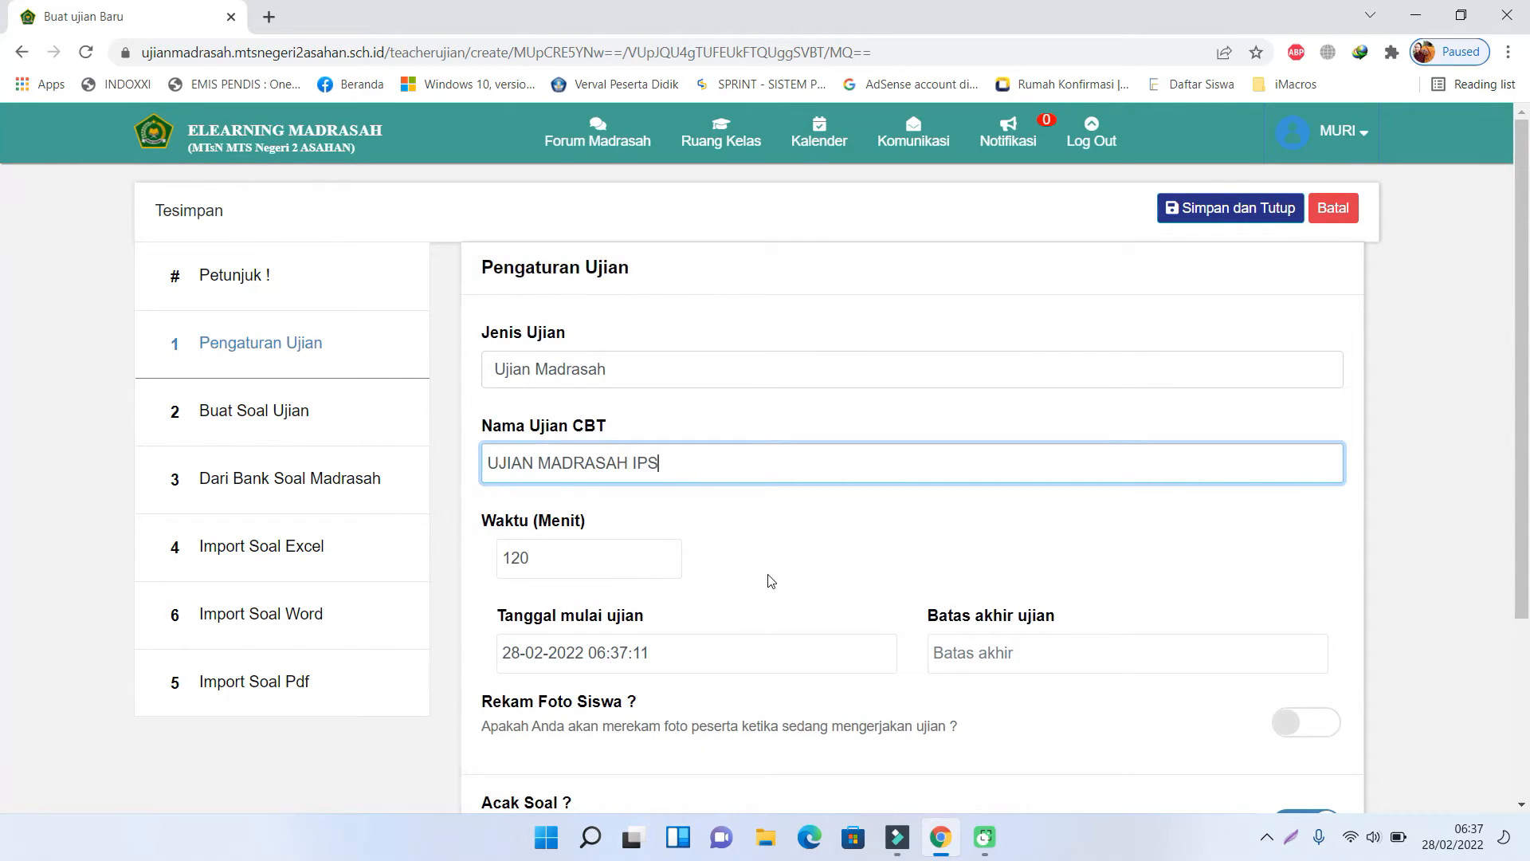
scroll(765, 581, "down", 3)
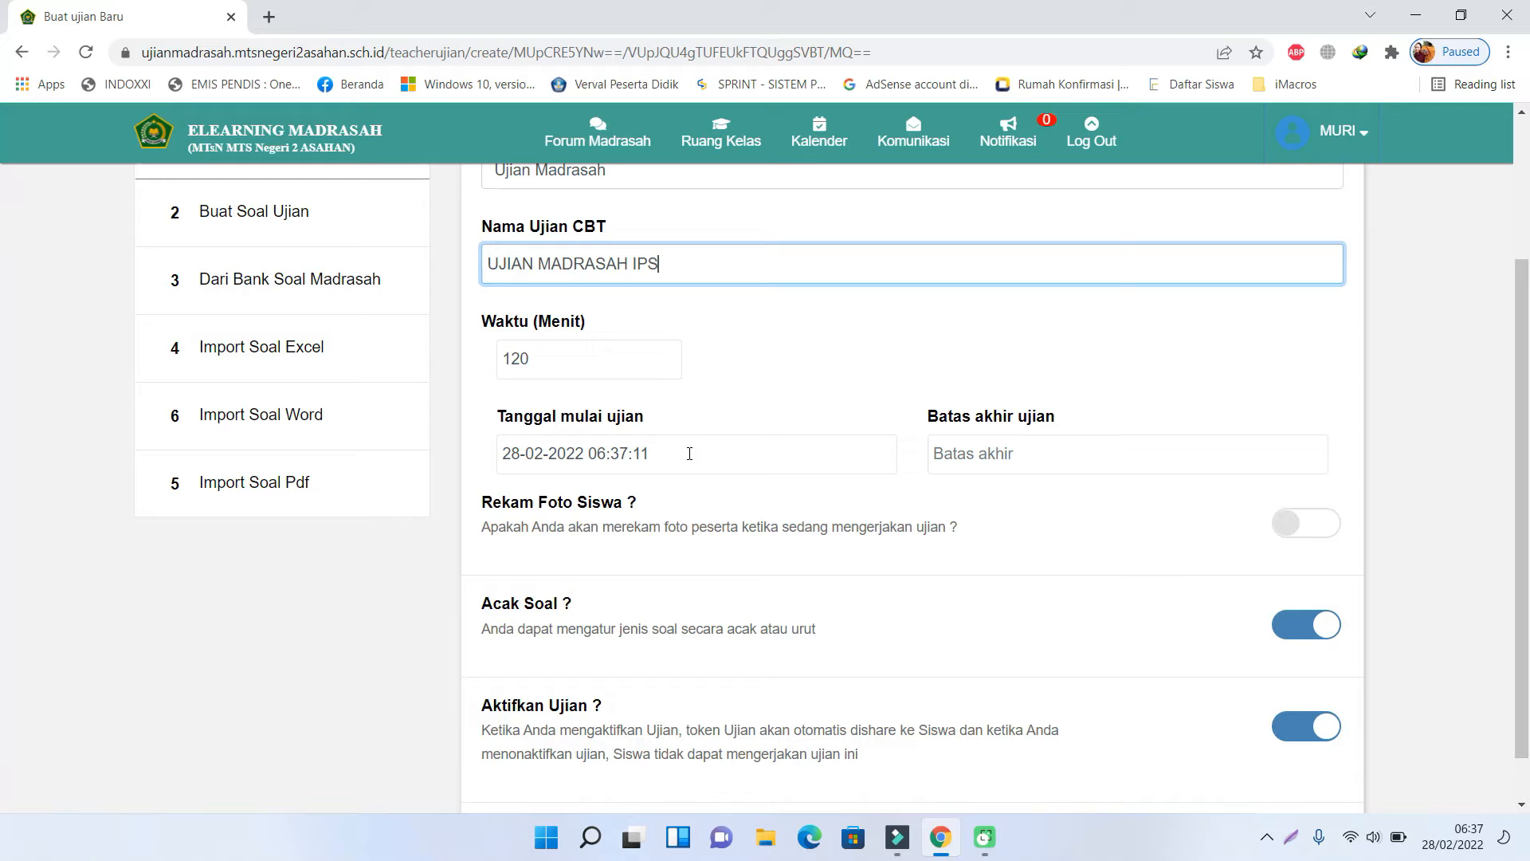
- Set the exam start to 01-03-2022 at 07:30
left_click(597, 453)
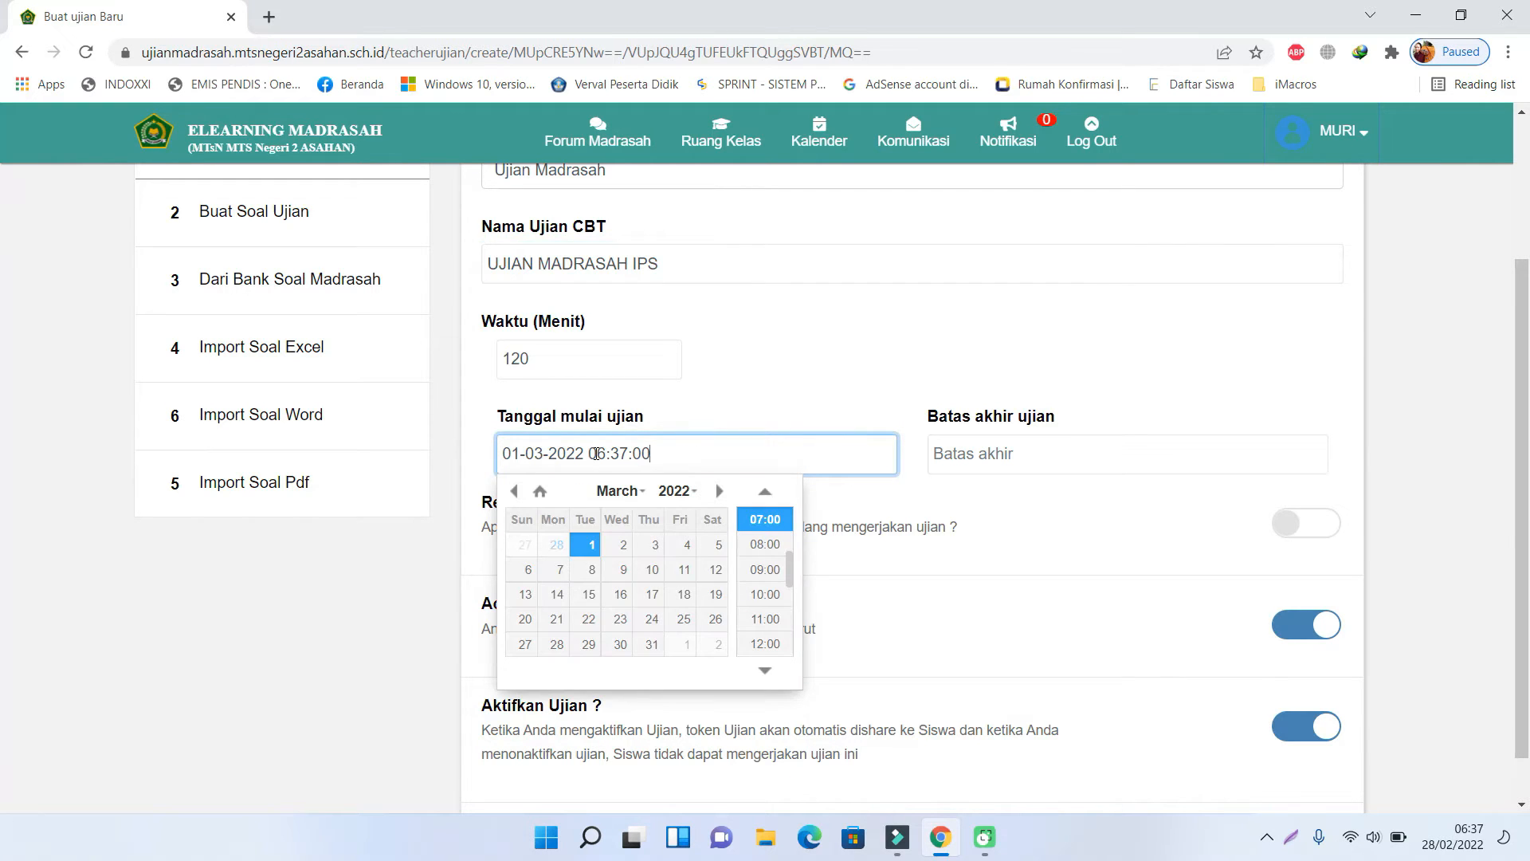
left_click_drag(590, 453, 611, 454)
type("07")
left_click(598, 453)
left_click_drag(591, 454, 629, 455)
type("07:")
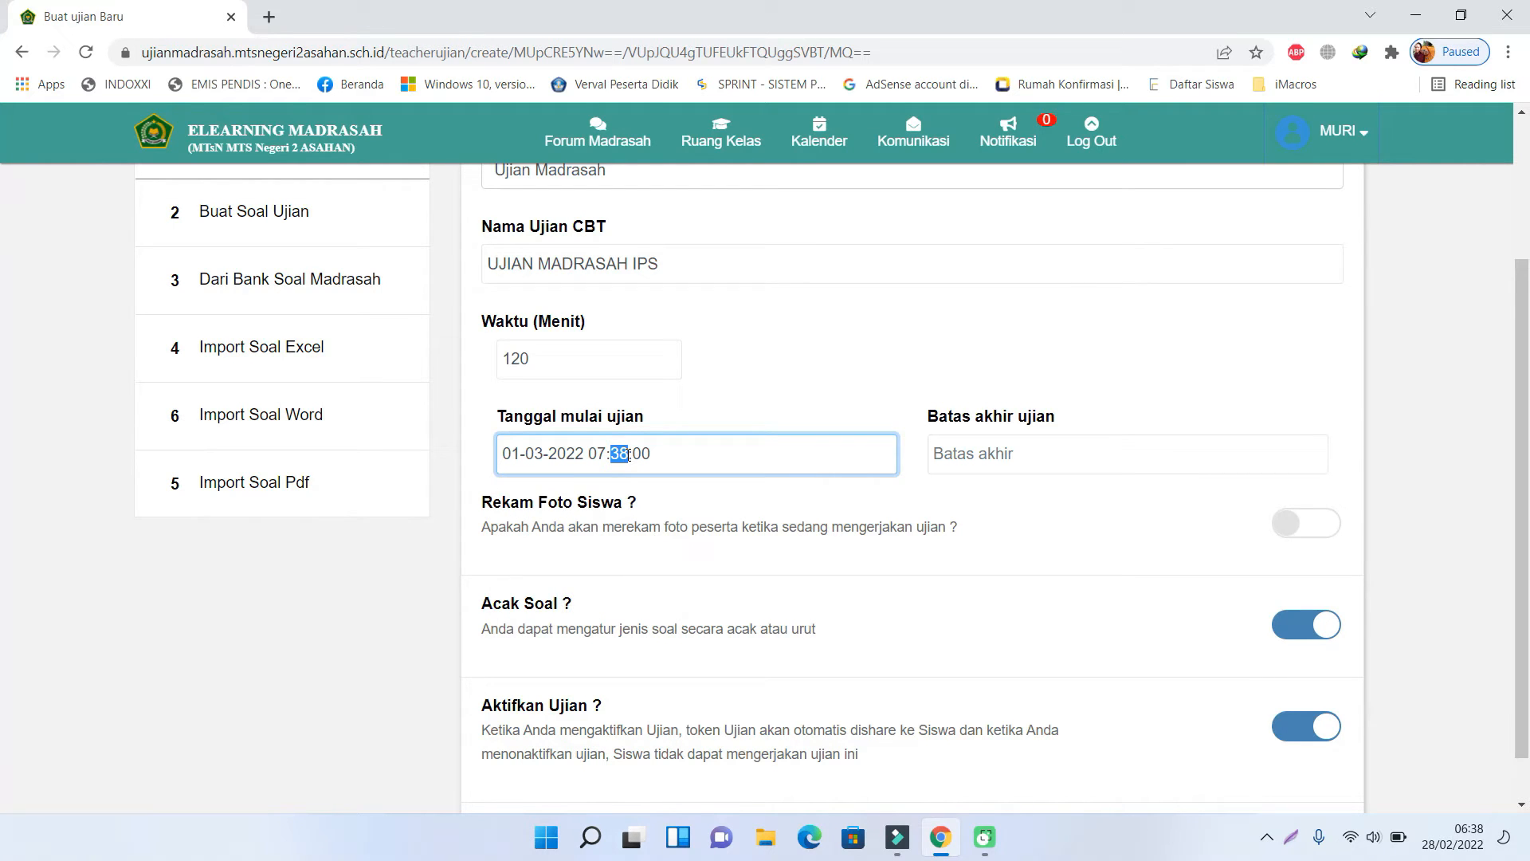
type("30")
left_click(1064, 449)
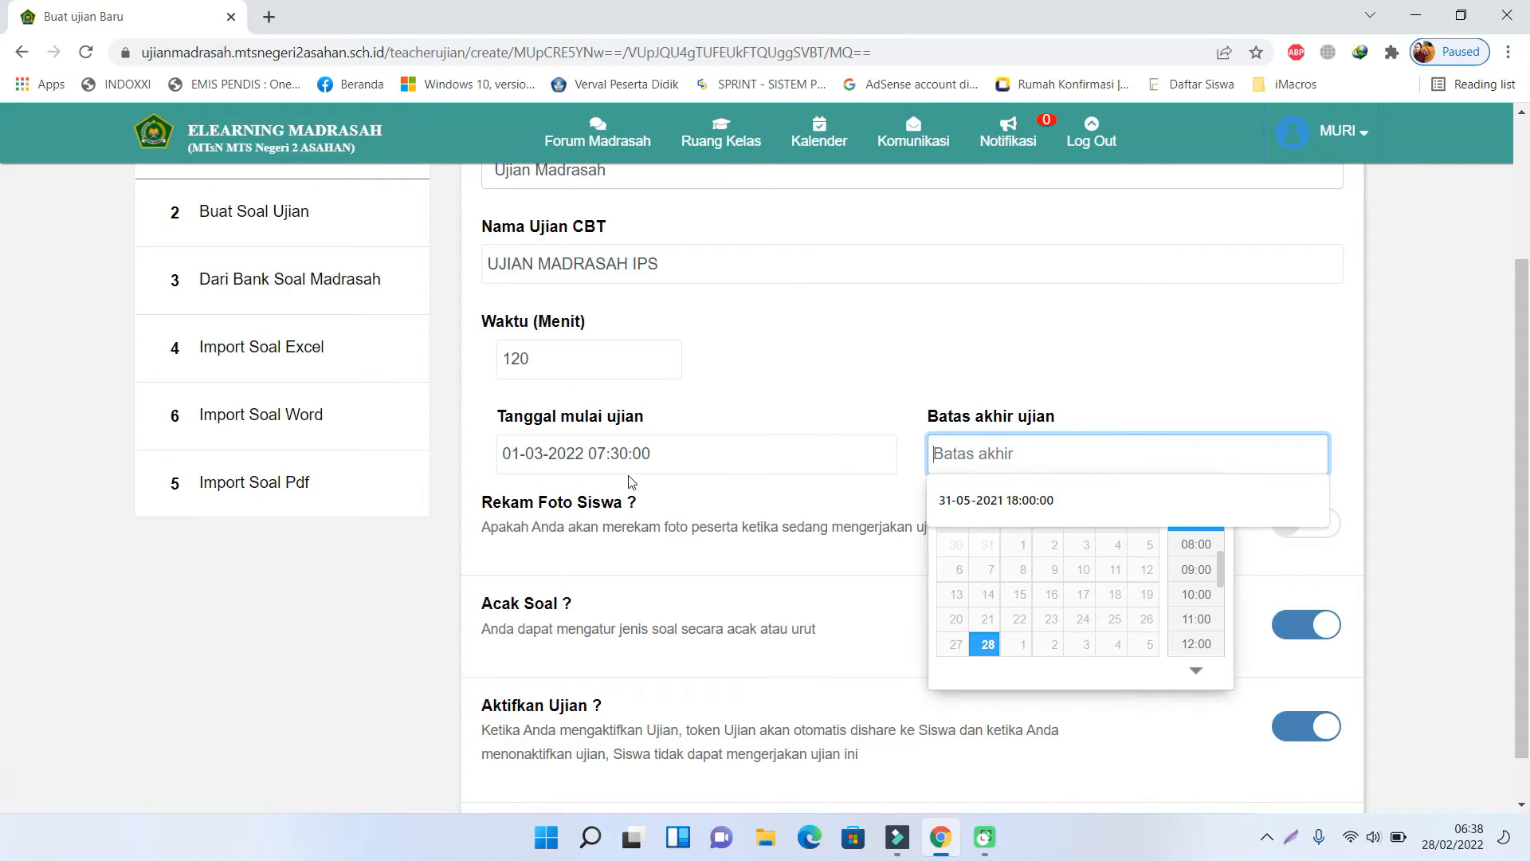
left_click(1023, 648)
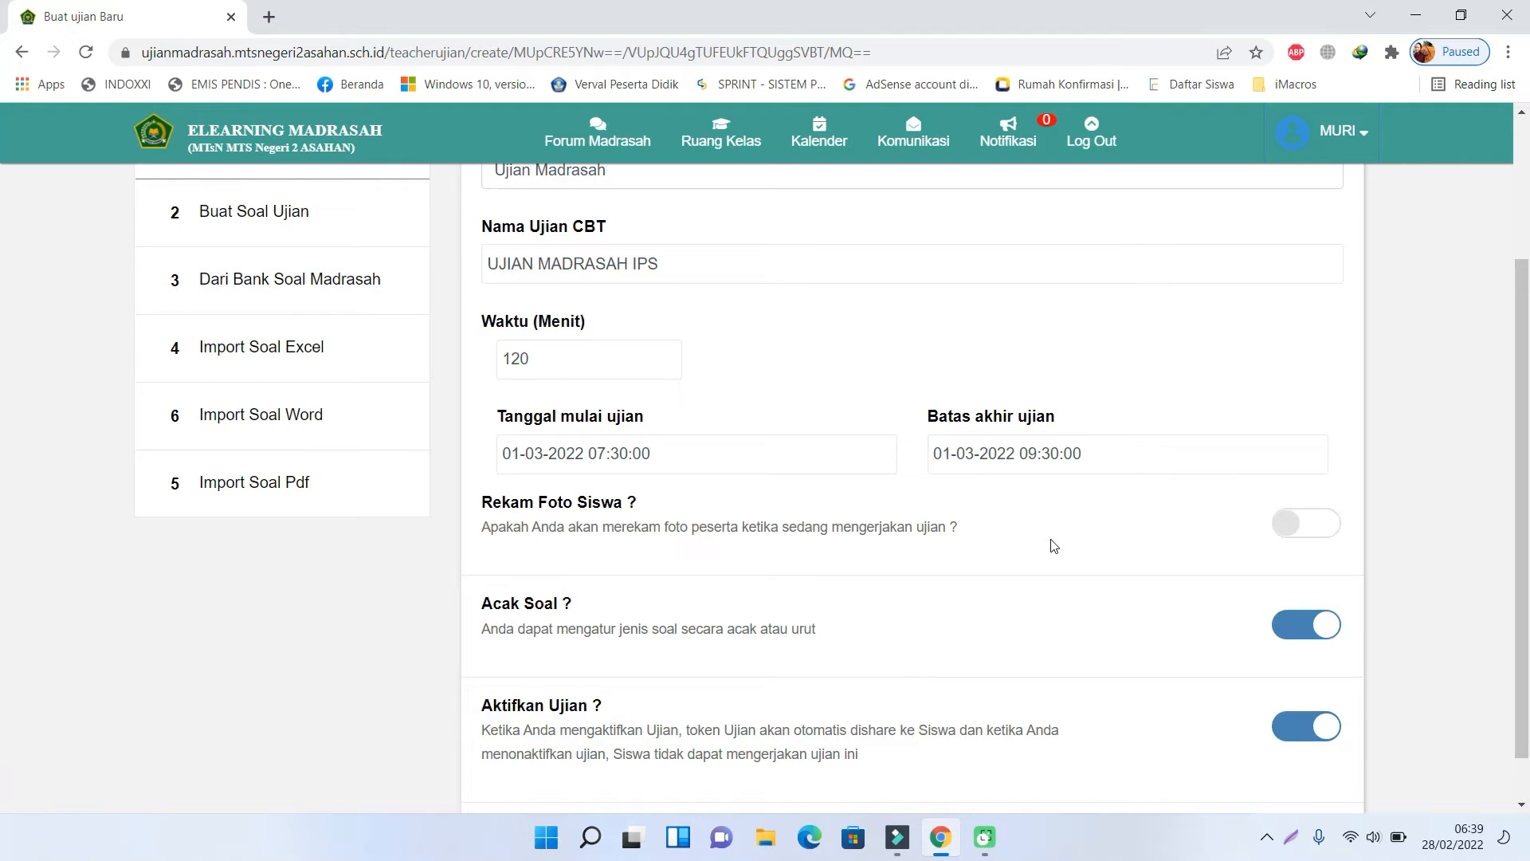
scroll(1052, 547, "down", 1)
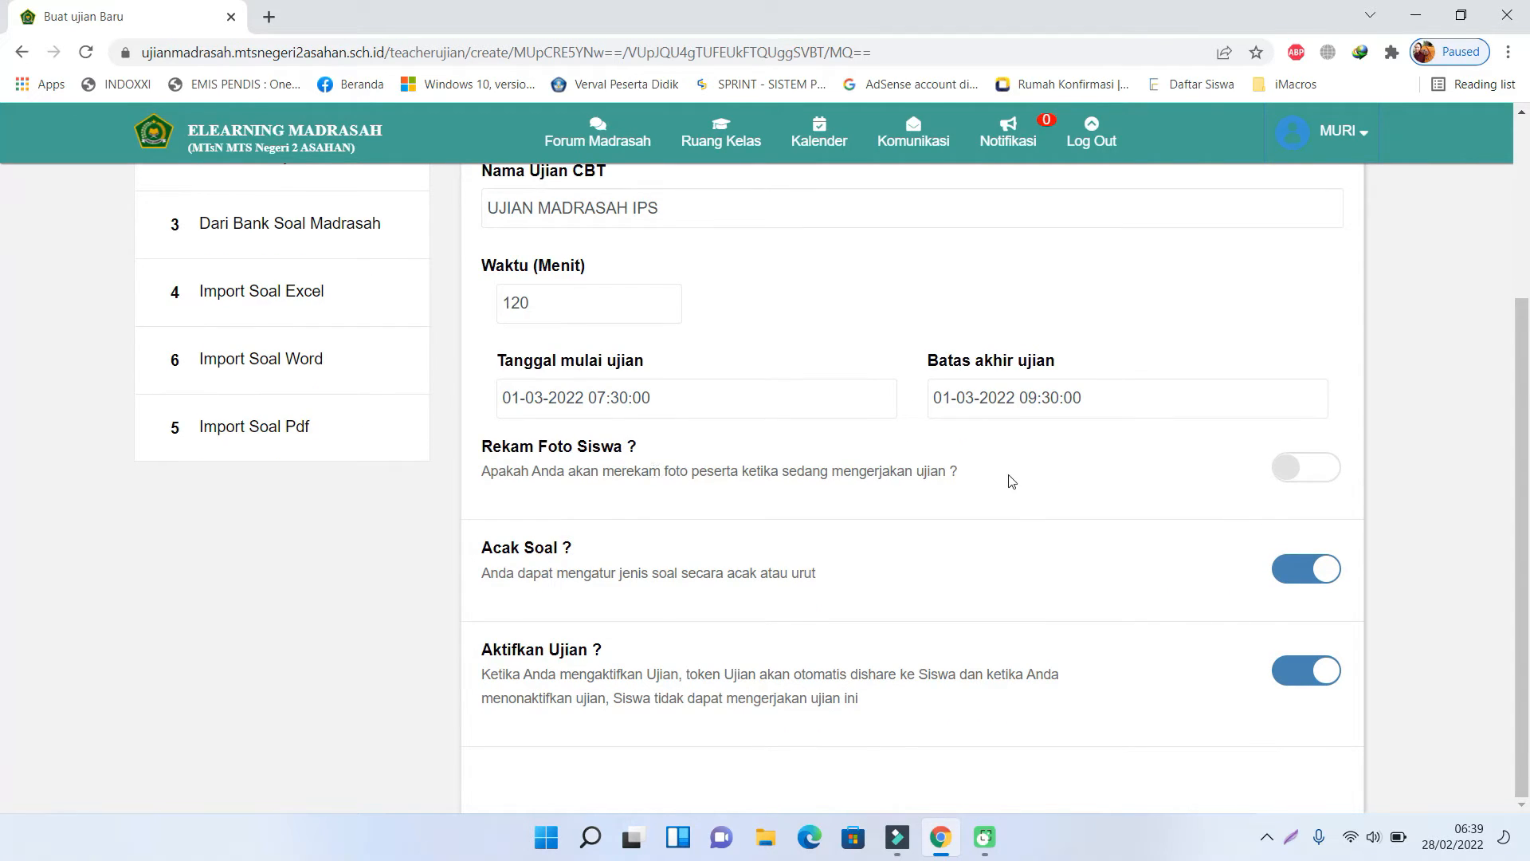
left_click(1299, 470)
scroll(1110, 655, "up", 3)
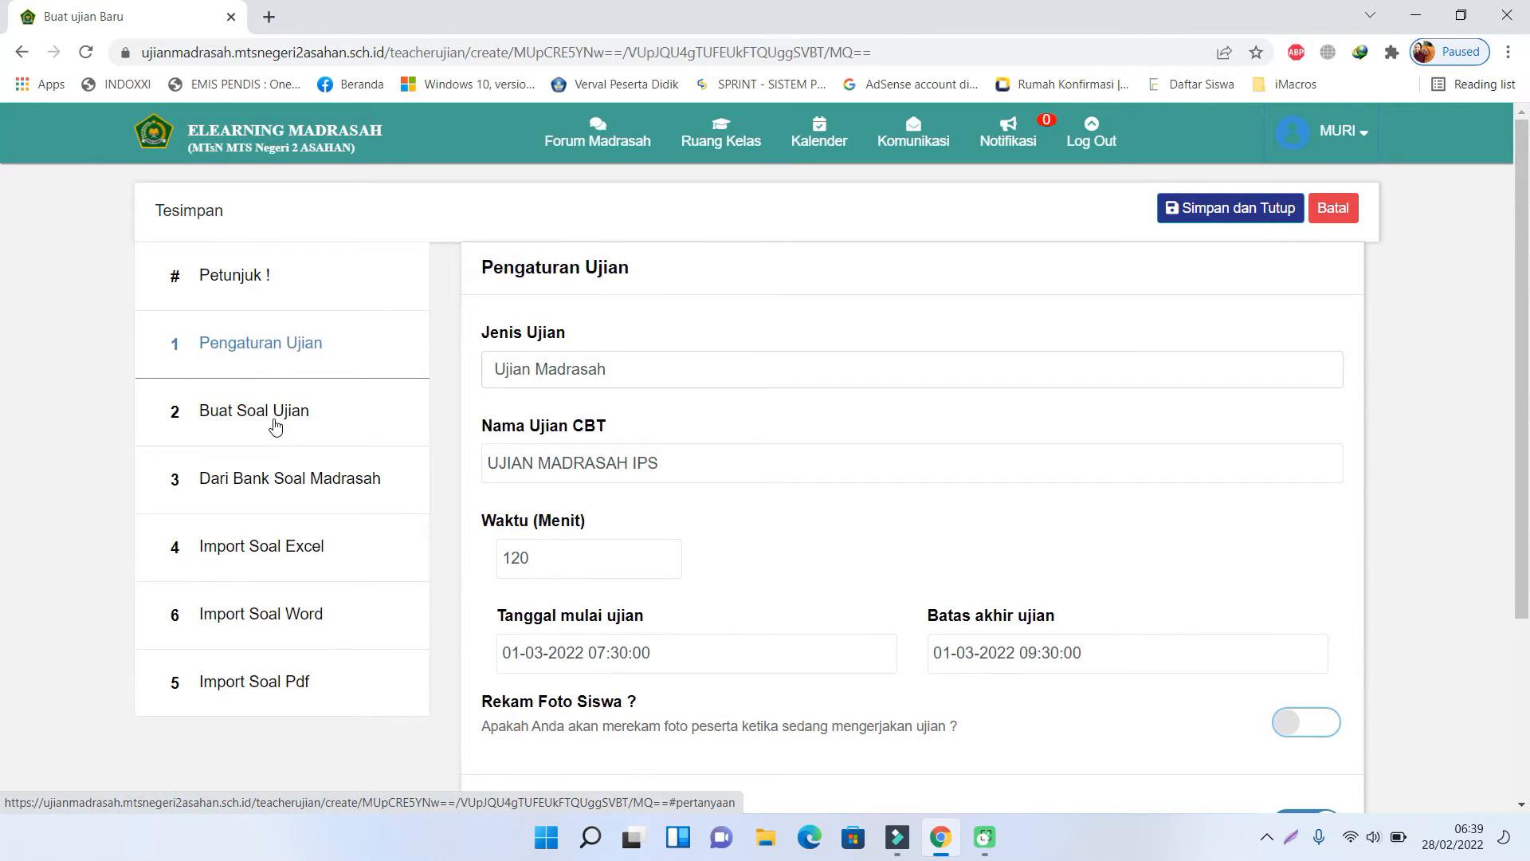
- In Buat Soal Ujian, set question 1's type to Pilihan Ganda (Multiple Choice)
left_click(275, 426)
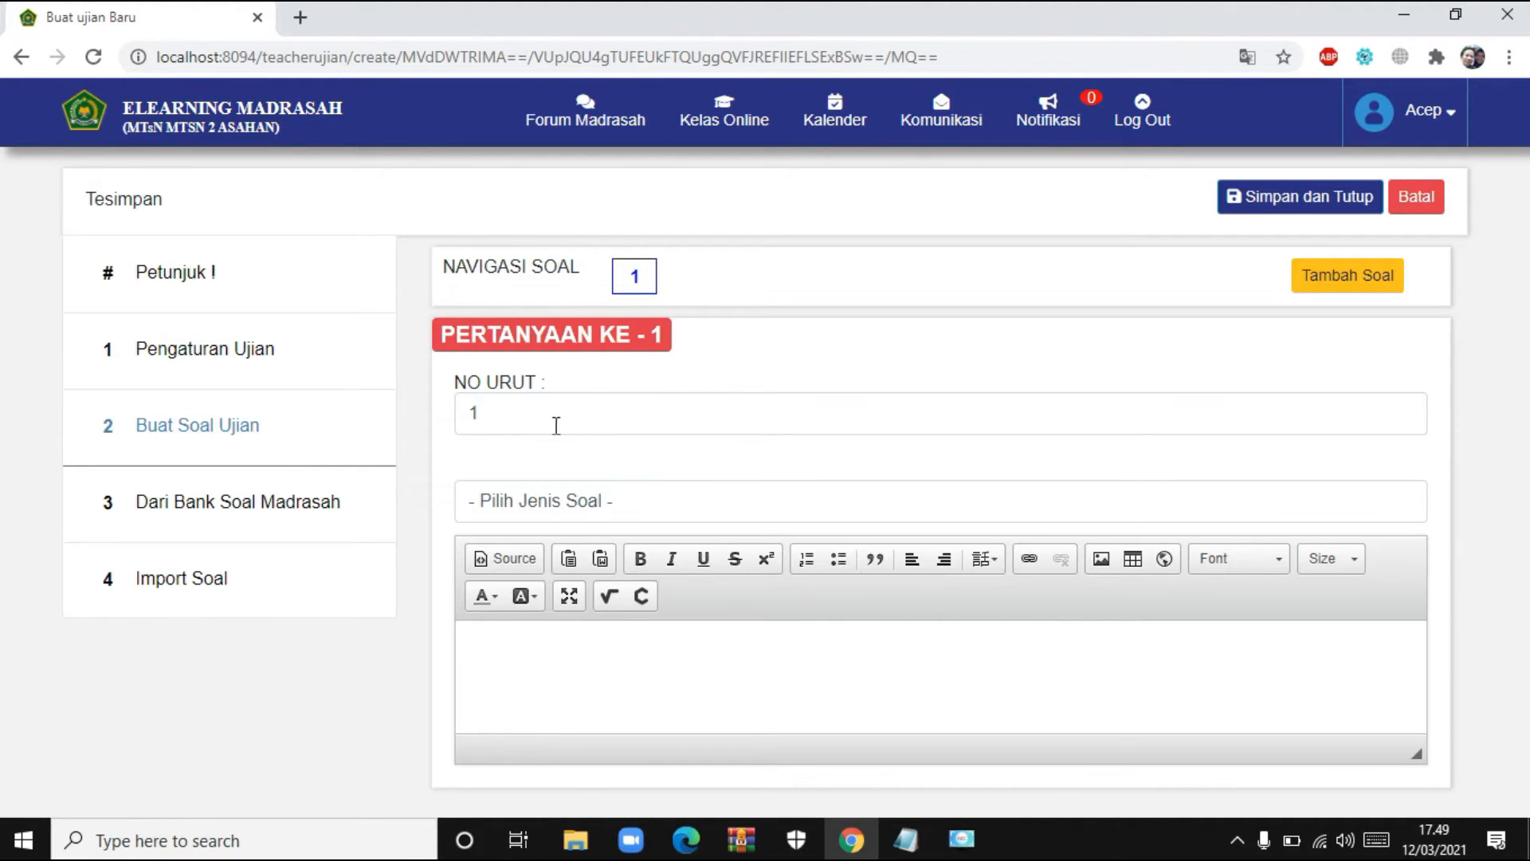
left_click(655, 505)
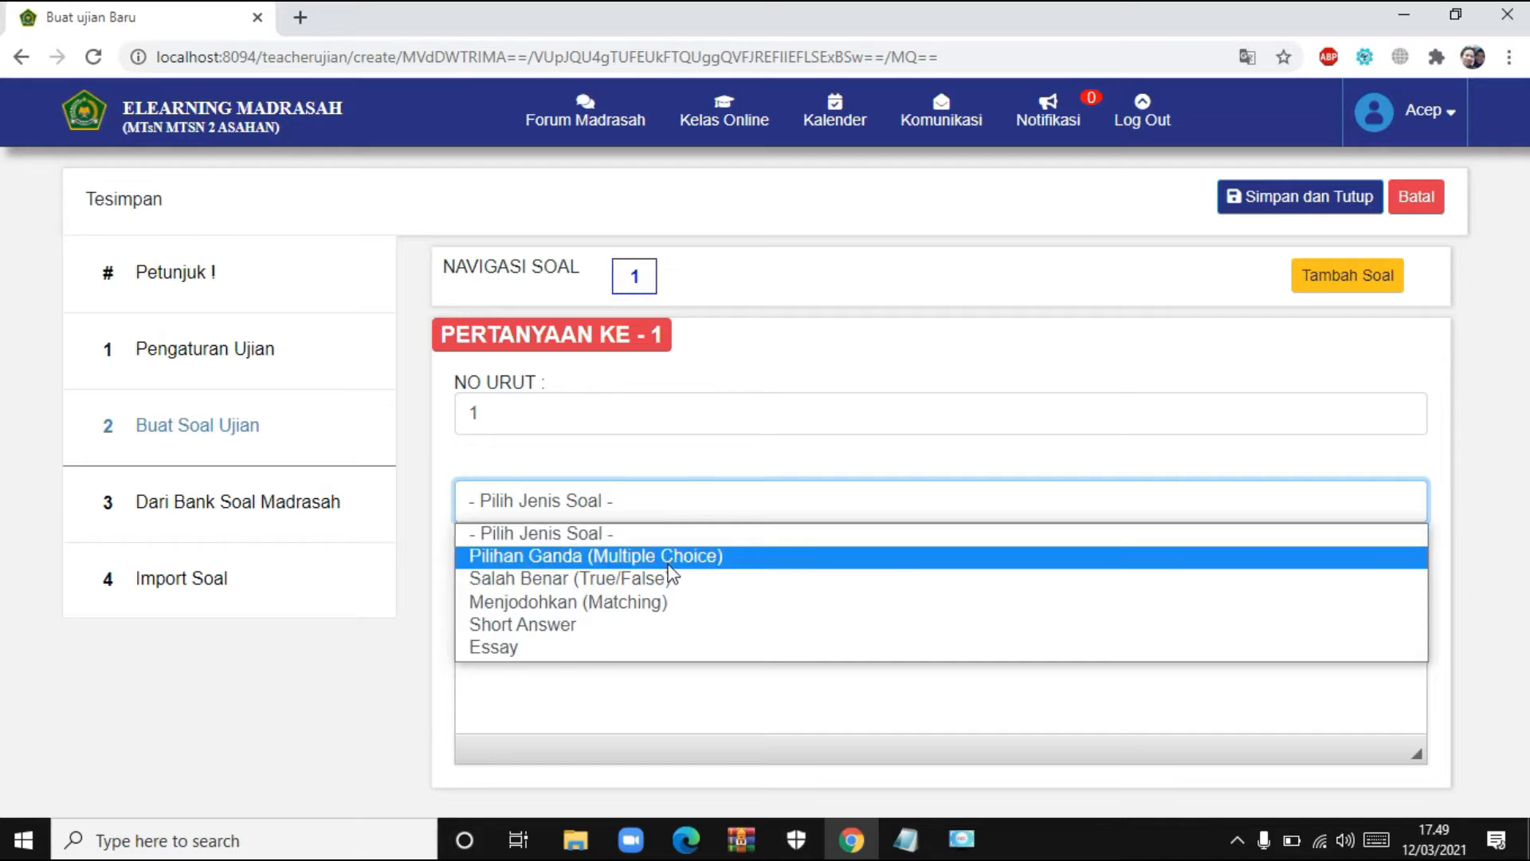
left_click(669, 564)
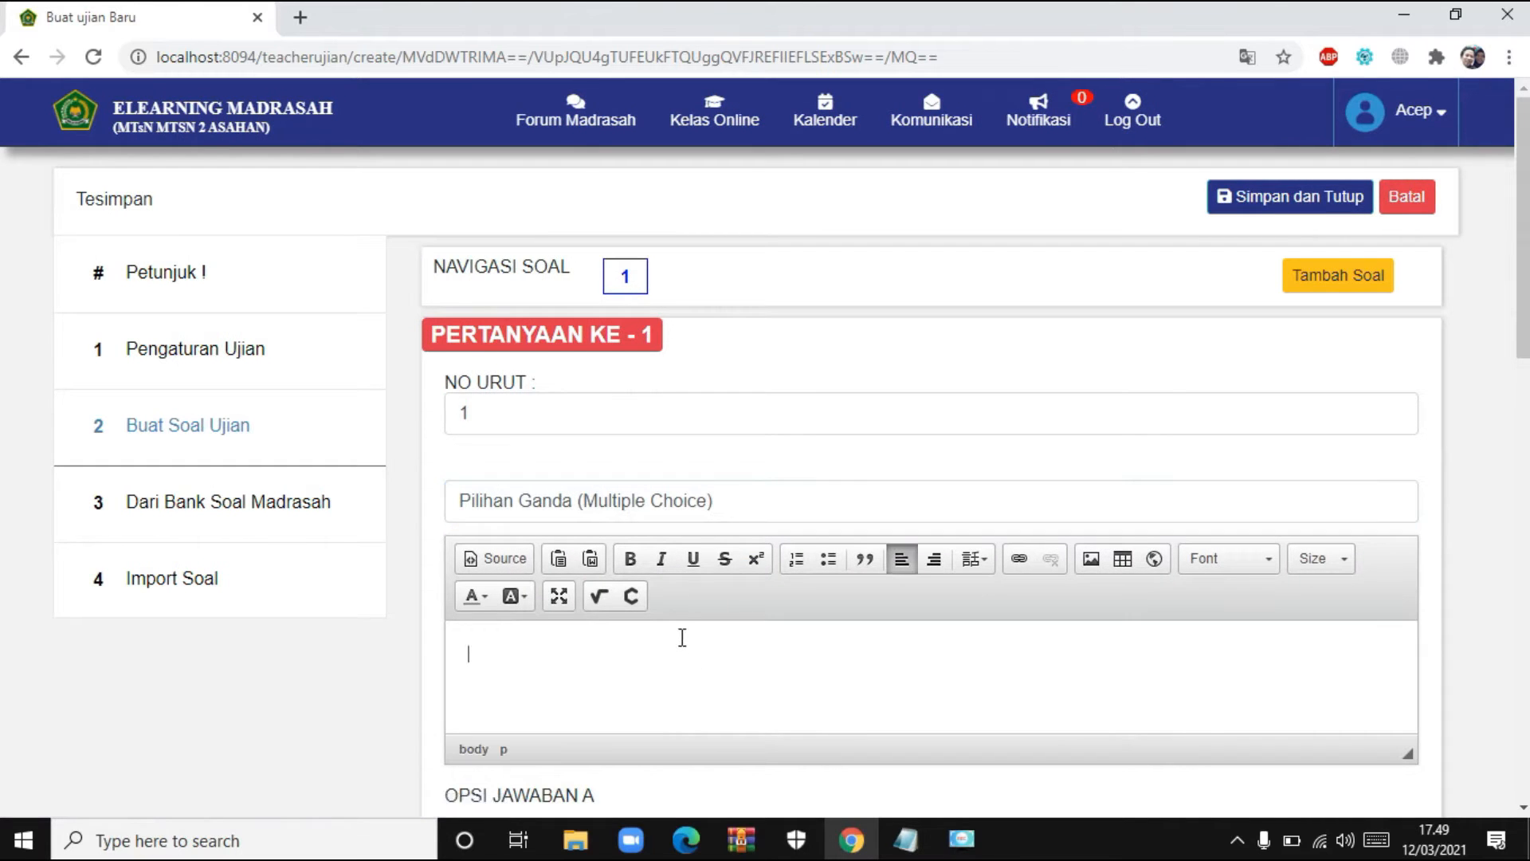
scroll(683, 638, "down", 3)
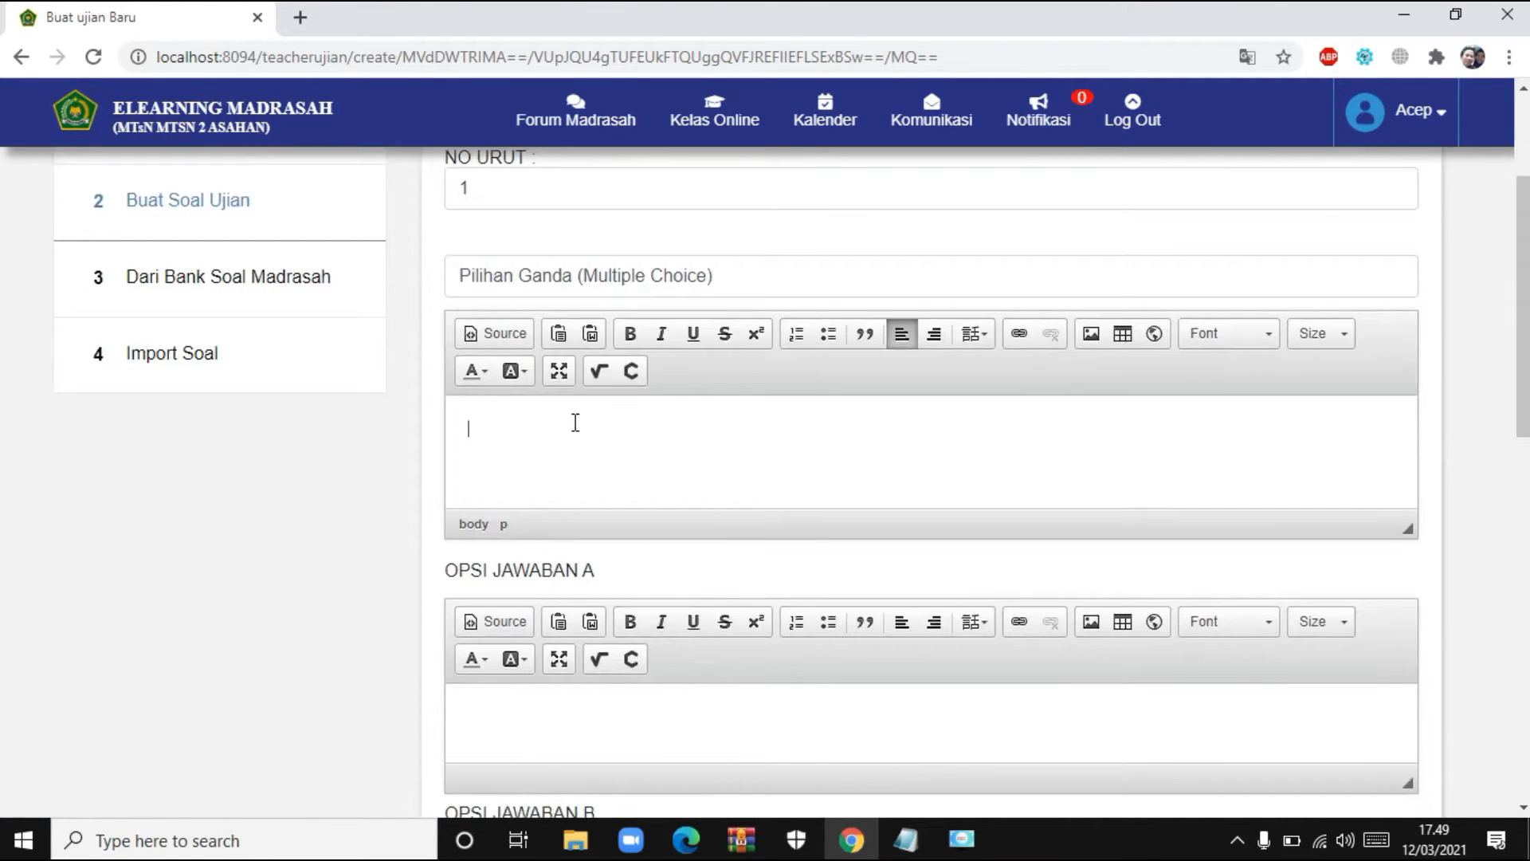
scroll(542, 390, "down", 1)
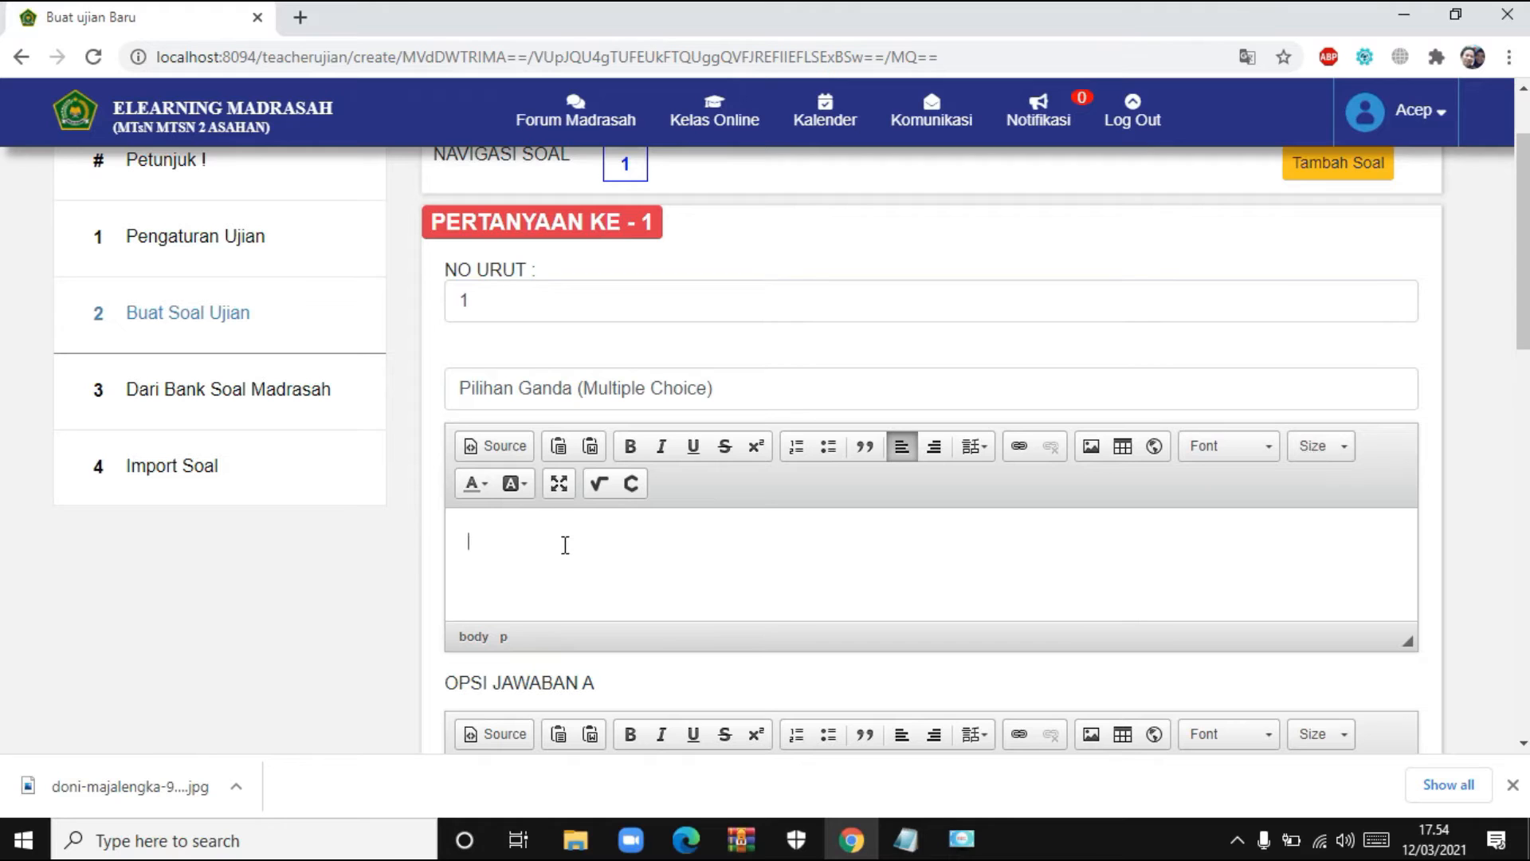
- Write 'Perhatikan kisah Umar Bin Khattab dibawah ini', then the disease-as-takdir sentence on a tight new line
type("Perhatikan kisah Umar Bin Khattab")
type("dibawah")
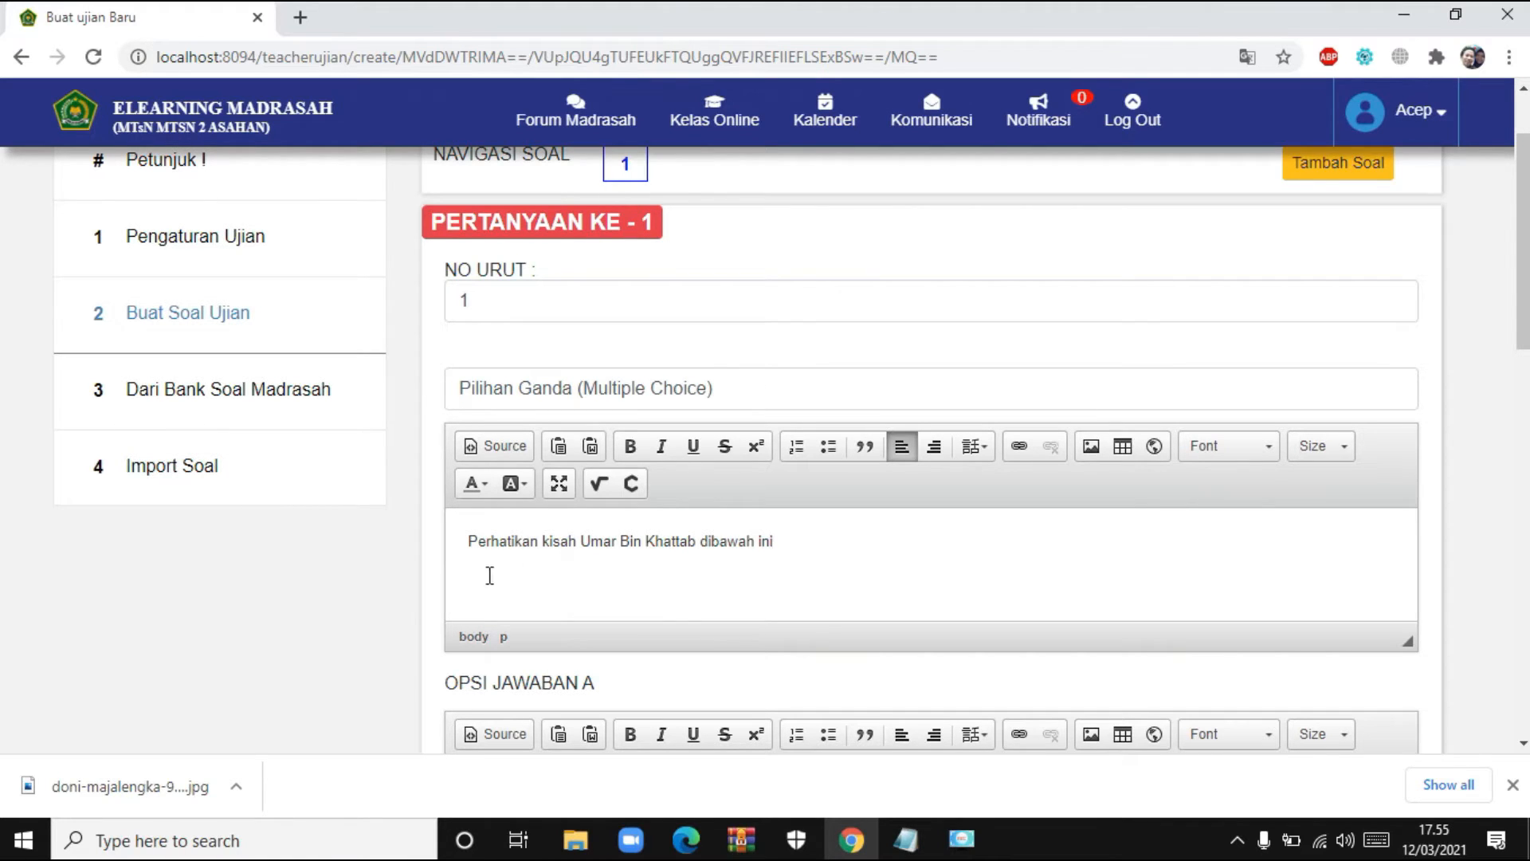
type("sds")
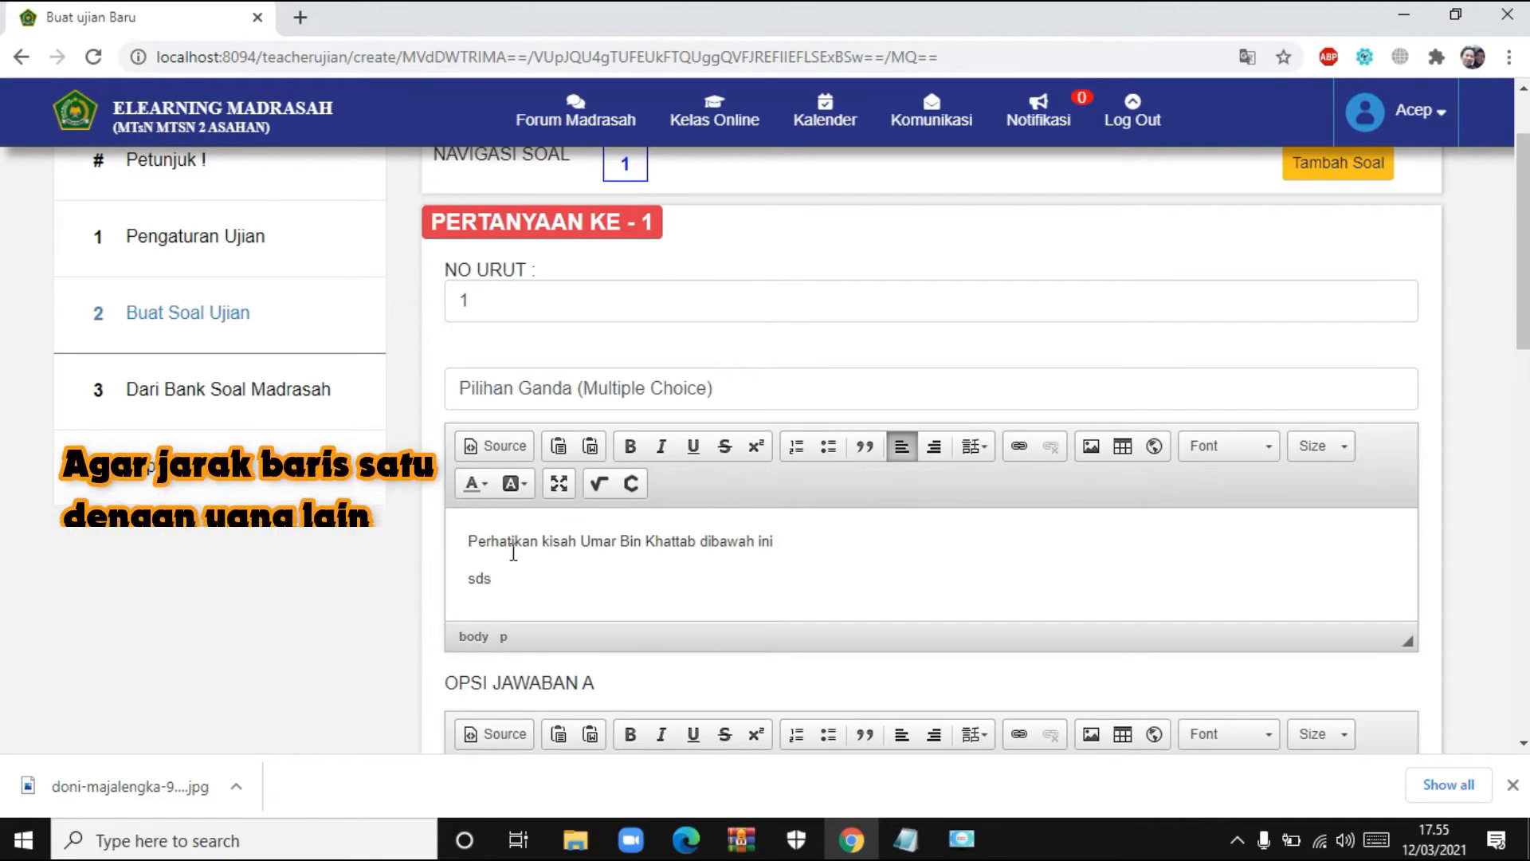
key("BackSpace")
key("BackSpace")
key("BackSpace")
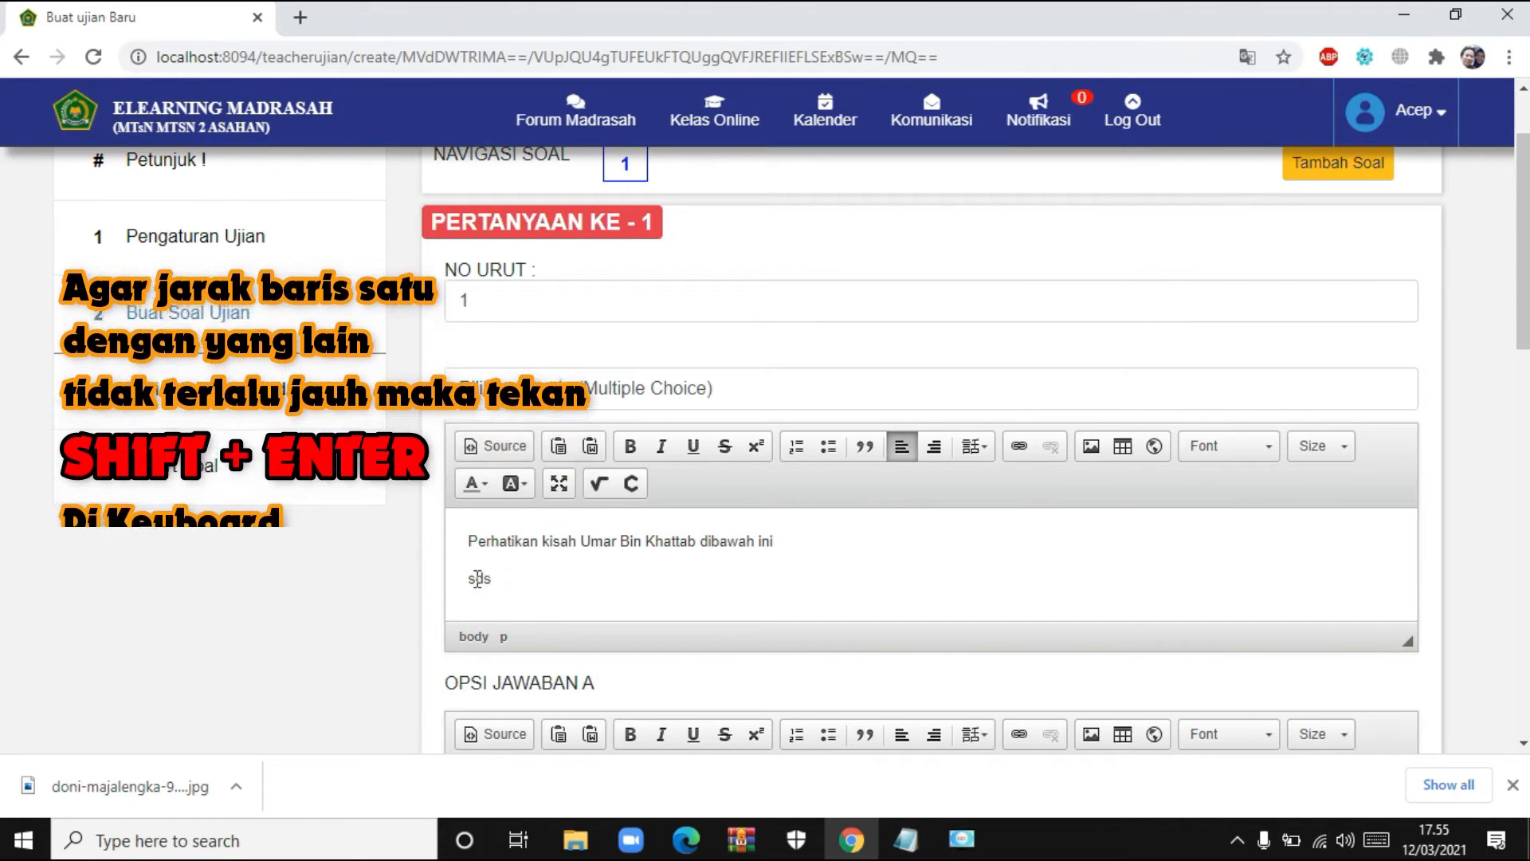
key("BackSpace")
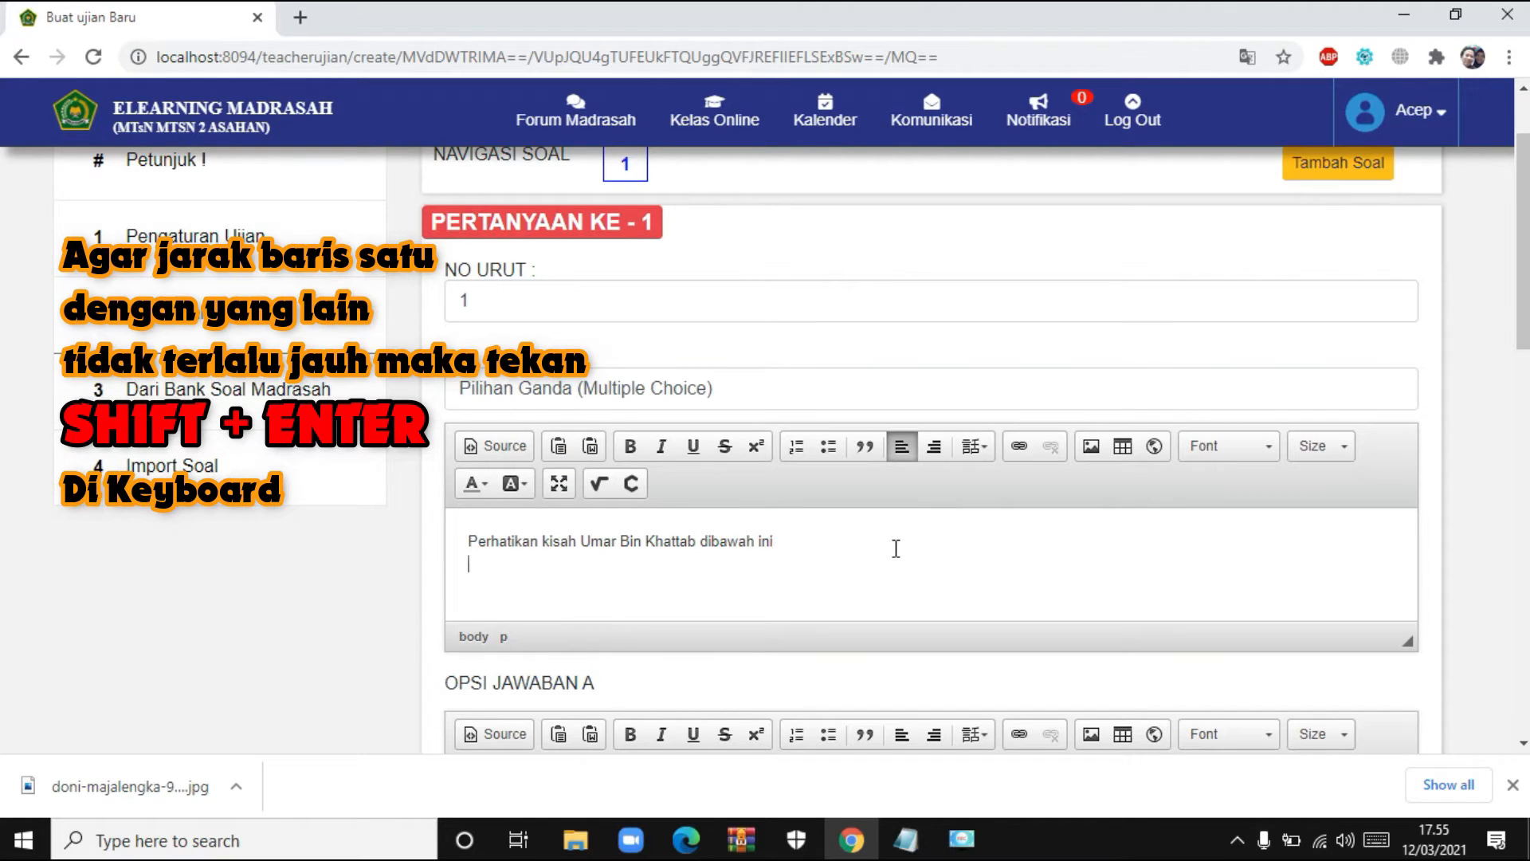
key("shift+Return")
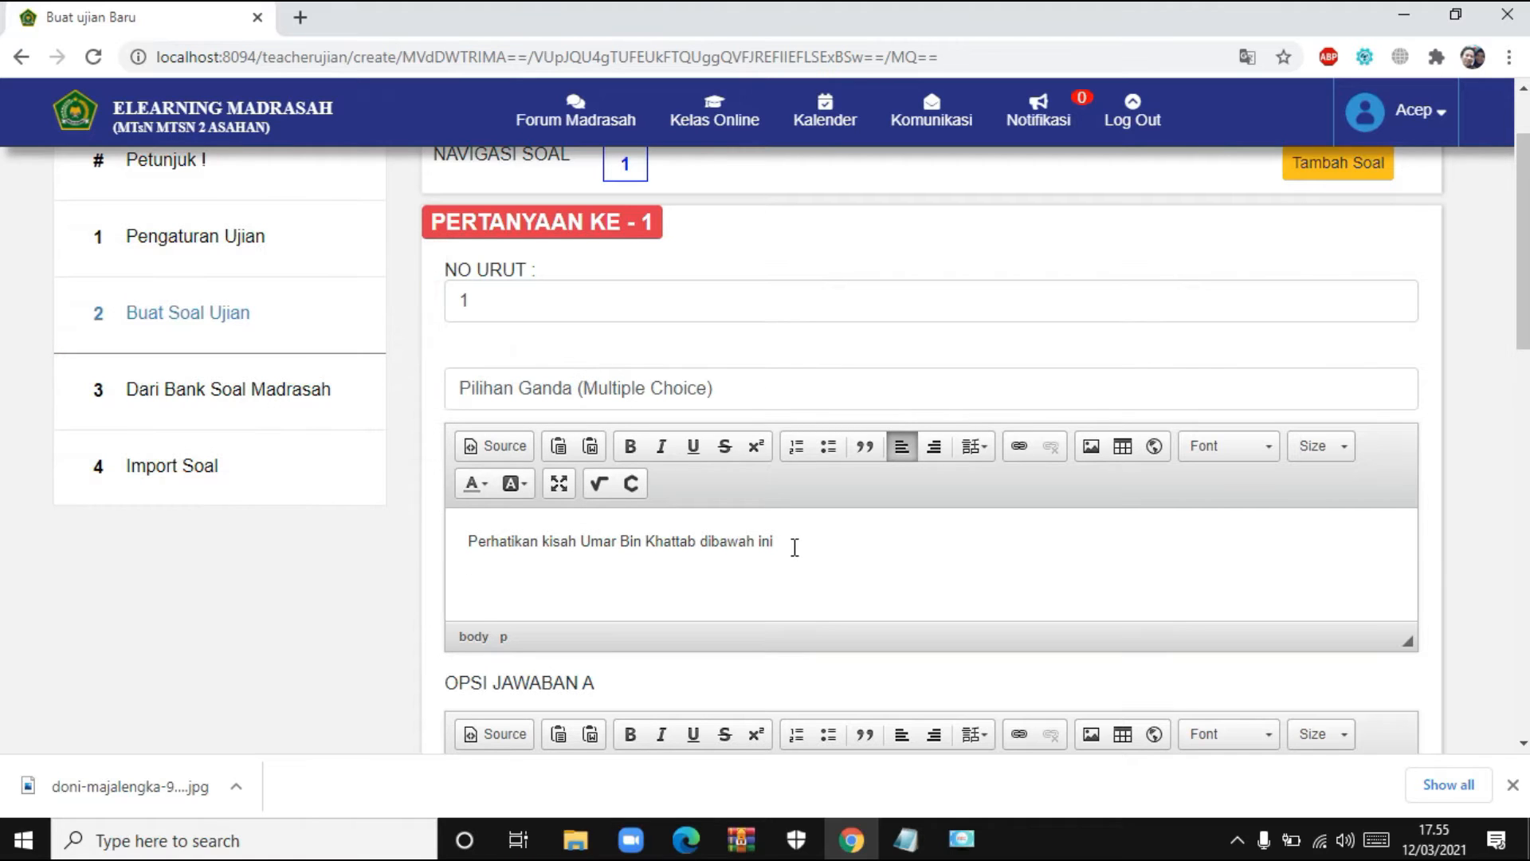
type("erjangkitnya")
type("penyakit adalah takdir Allah, jika menghindari sehingga terbebas dari wabah, hal ini juga takdir Allah. Jika demikian berarti")
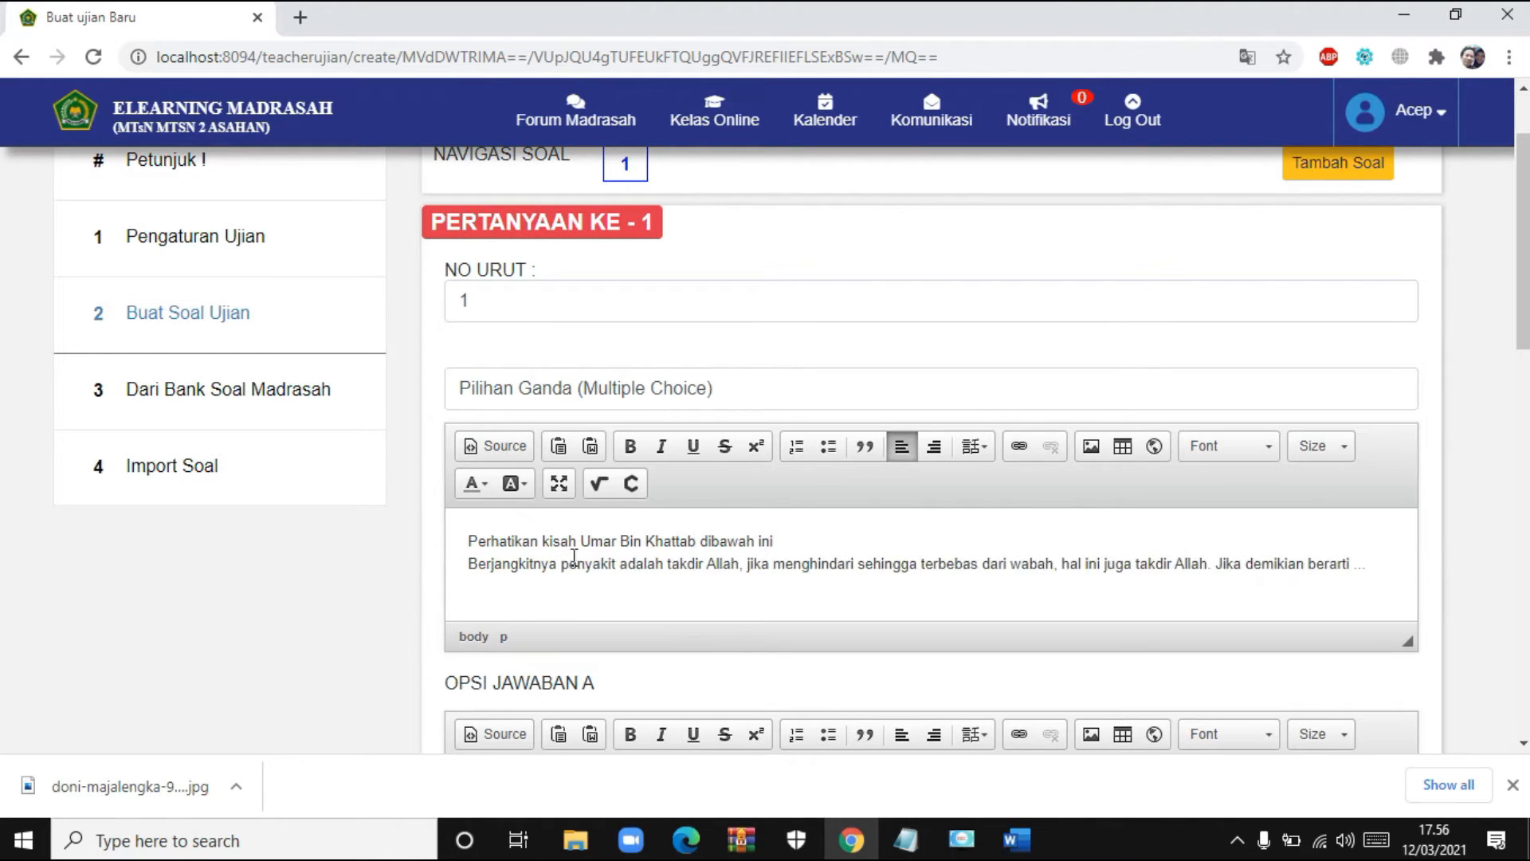
scroll(590, 553, "down", 4)
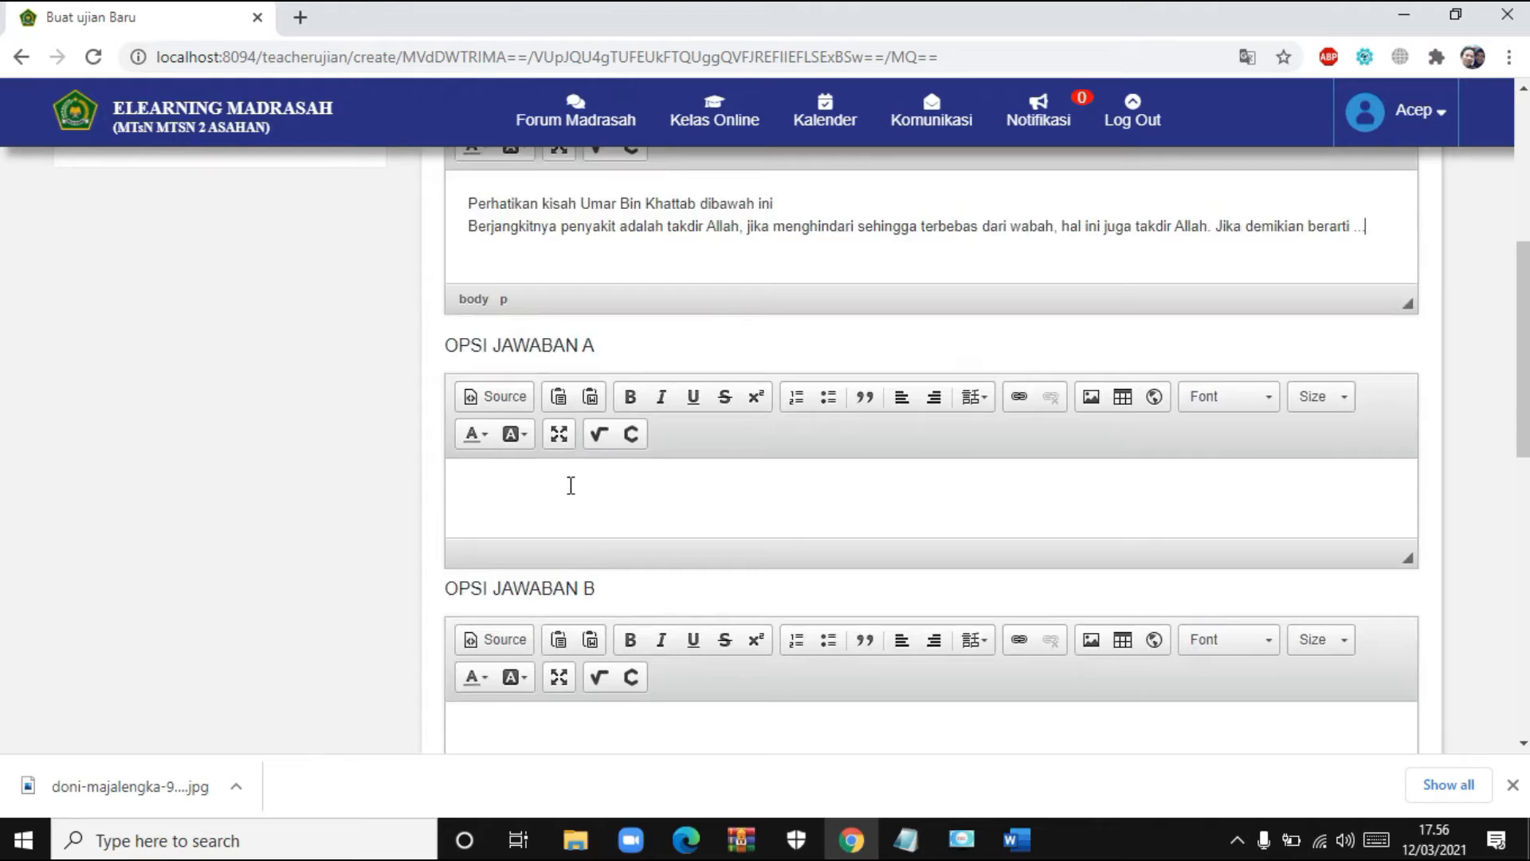
- Fill in answer options A through D for question 1
left_click(571, 486)
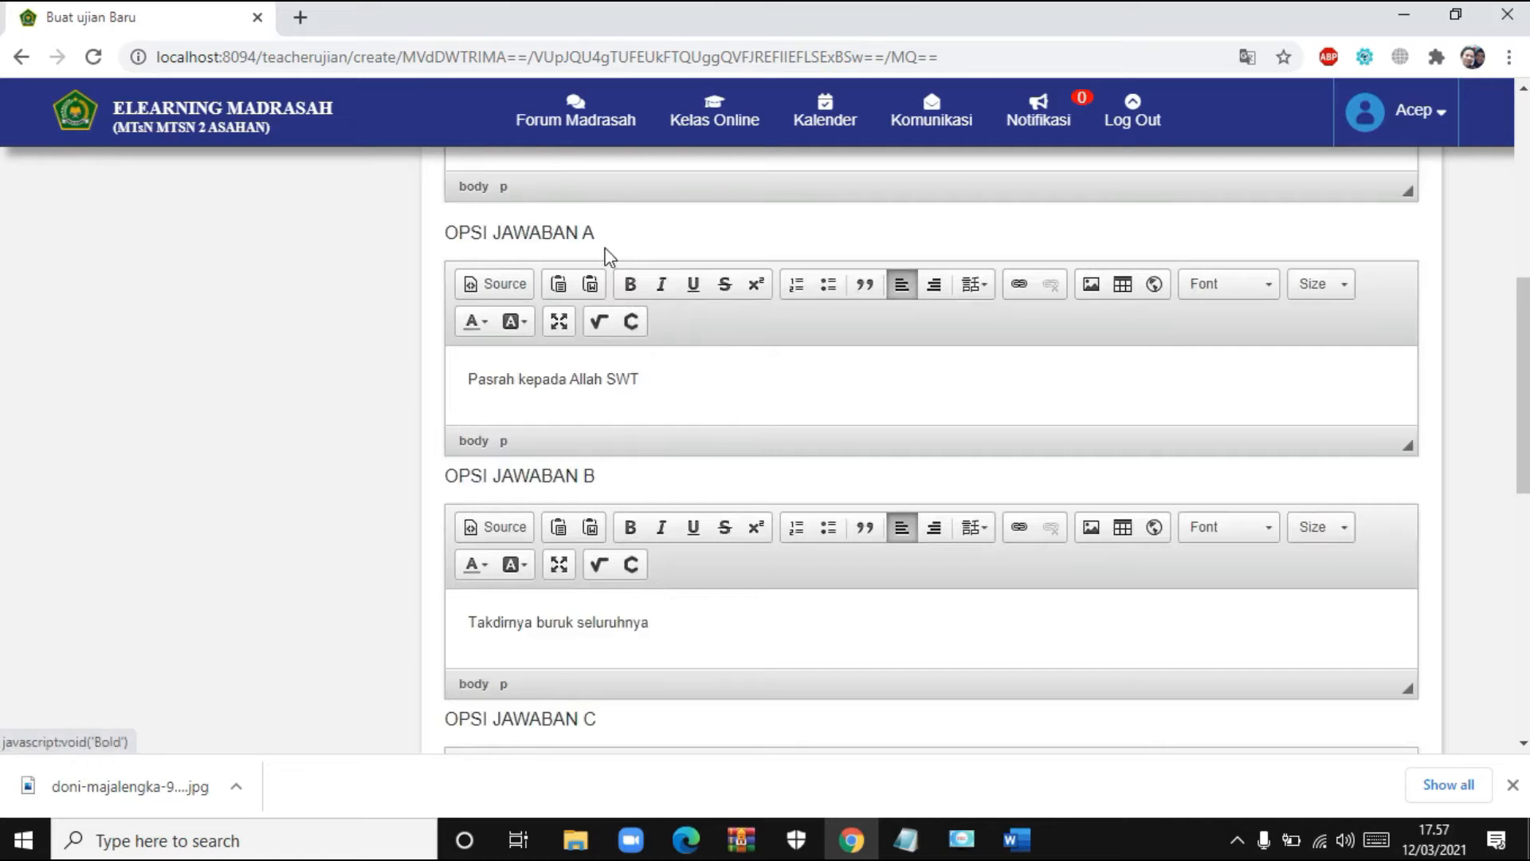
scroll(581, 399, "down", 1)
scroll(581, 398, "down", 4)
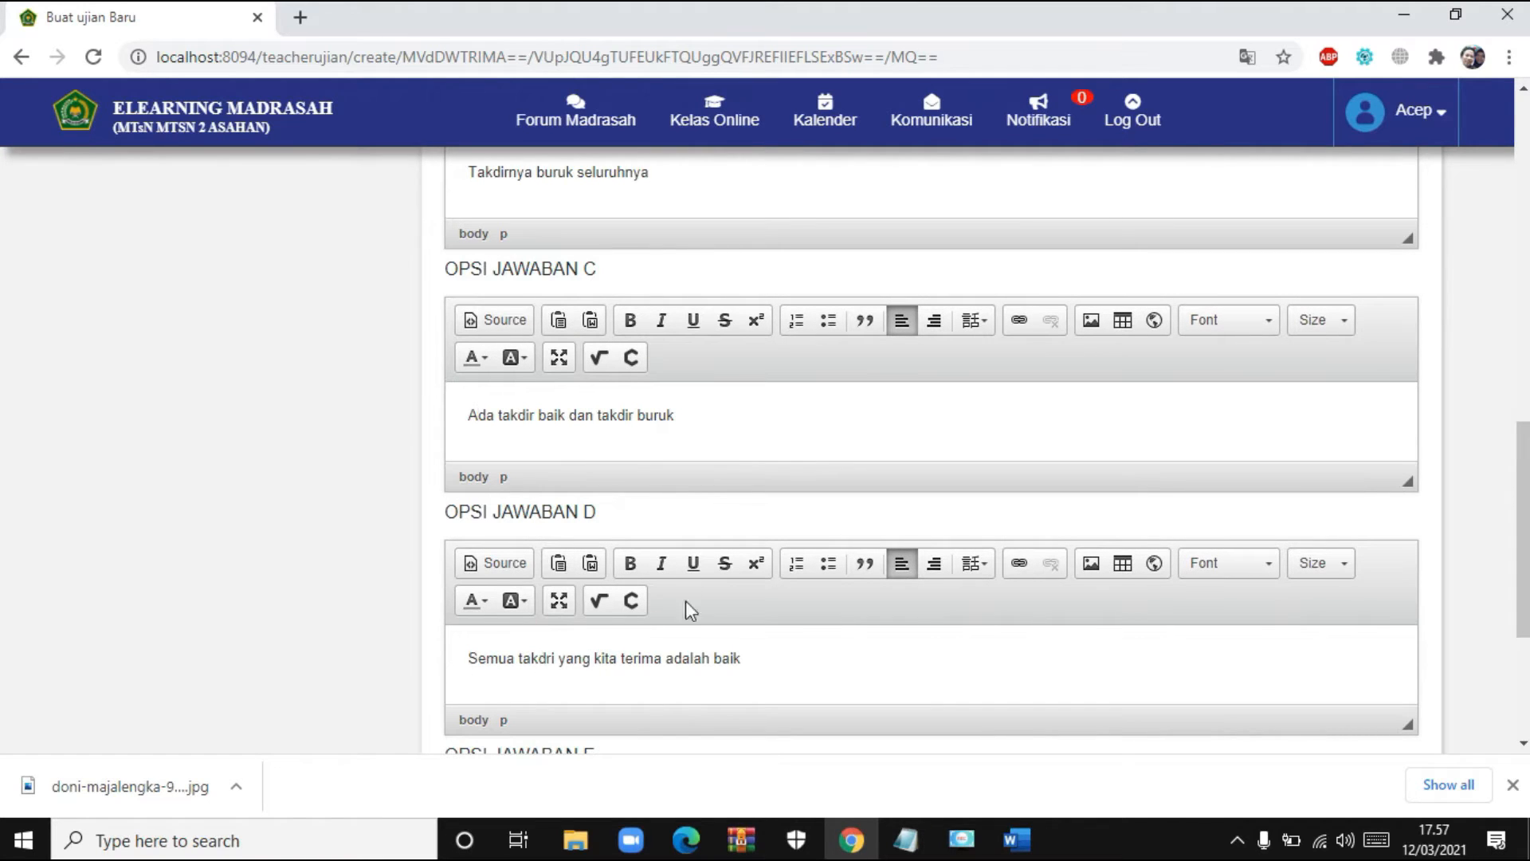
scroll(711, 522, "down", 4)
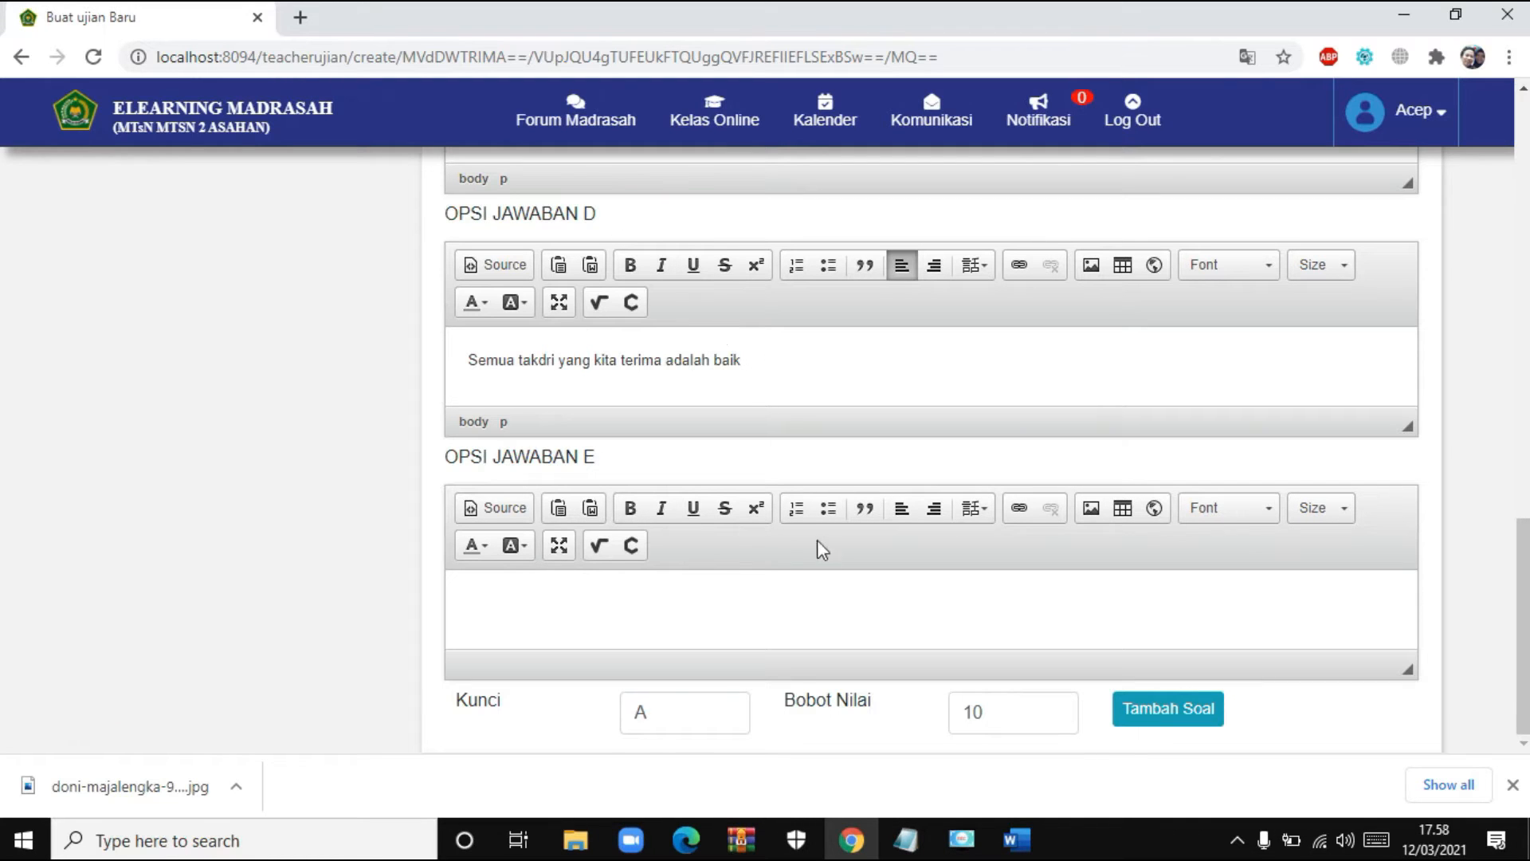
- Set the answer key to C and score weight to 2, then add question 2
left_click(697, 721)
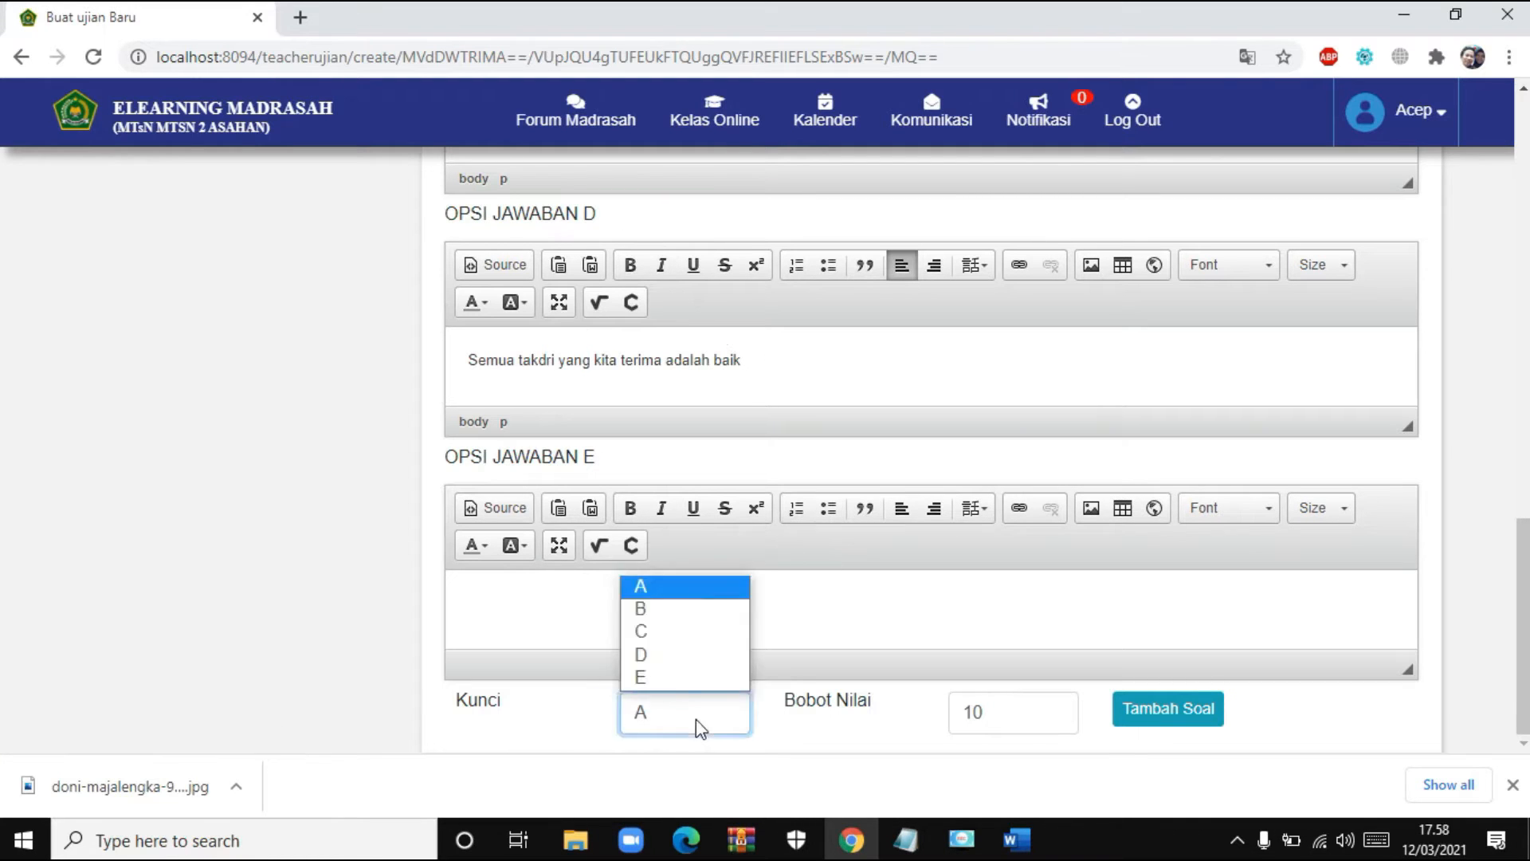
left_click(652, 631)
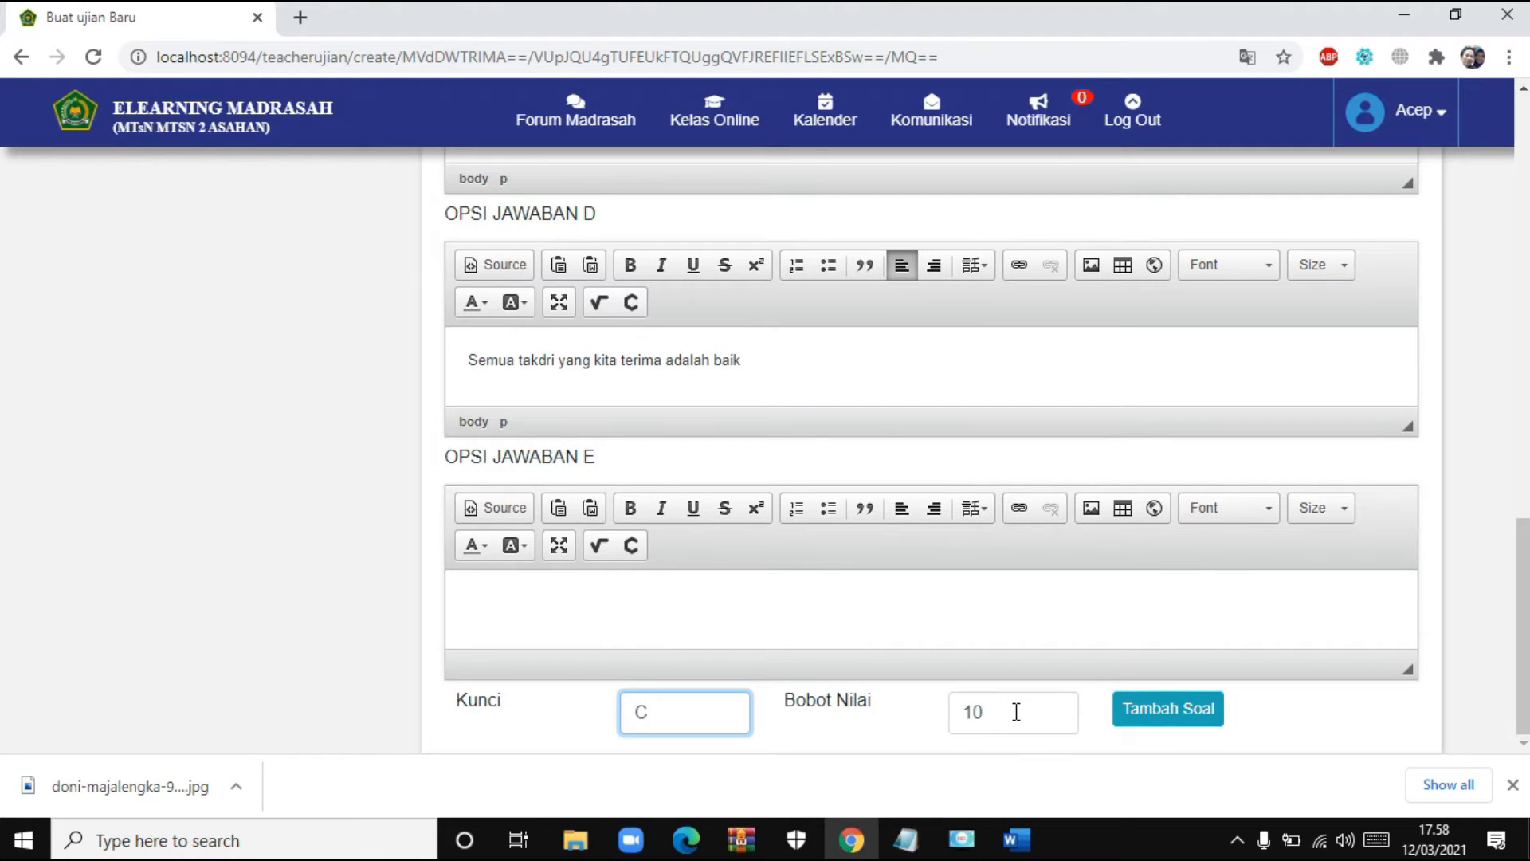
left_click_drag(1016, 711, 939, 710)
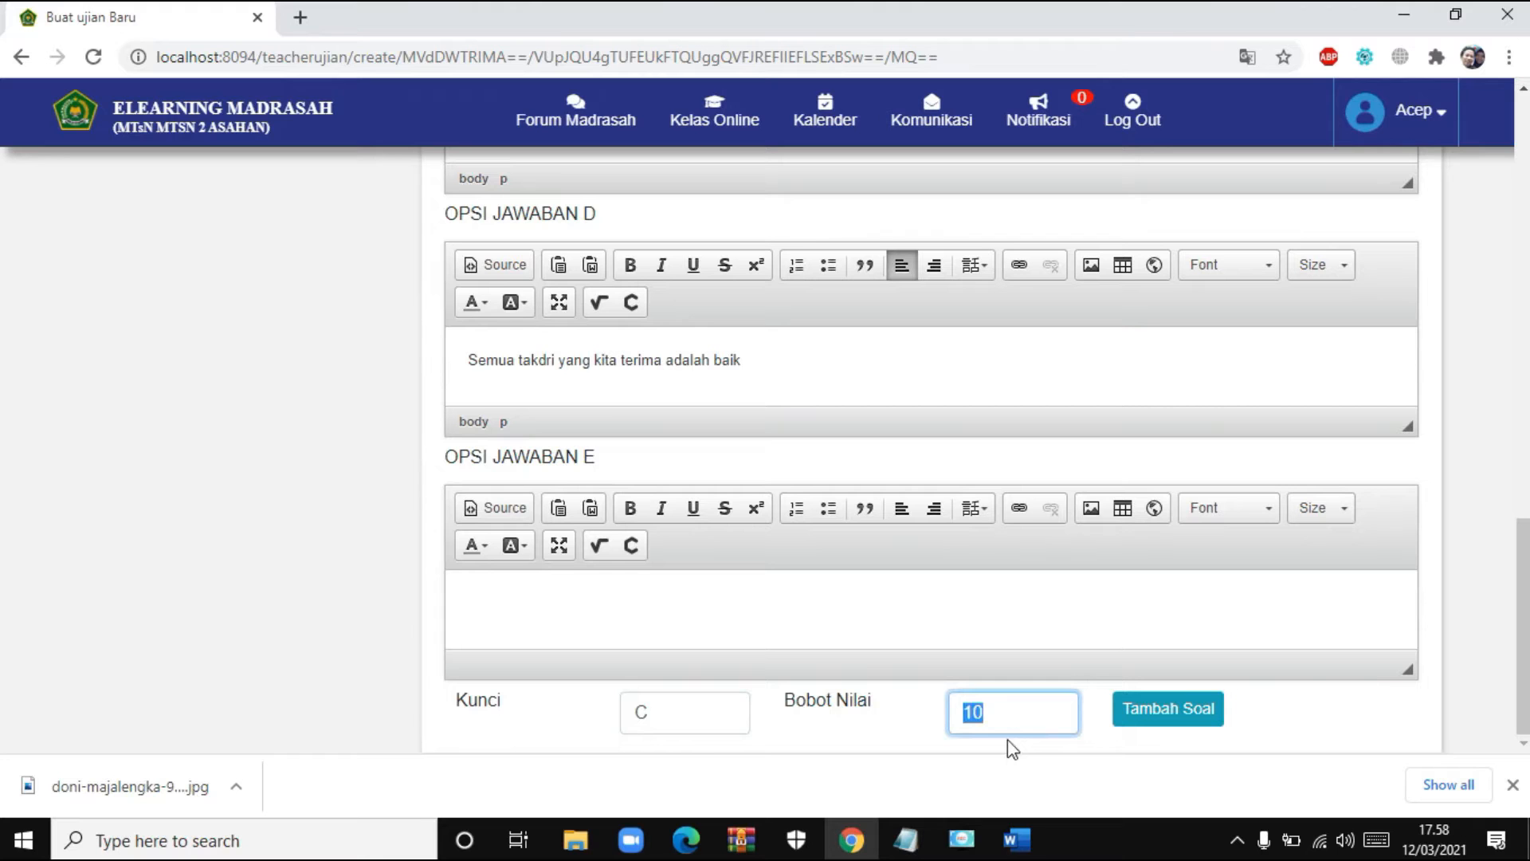
type("2")
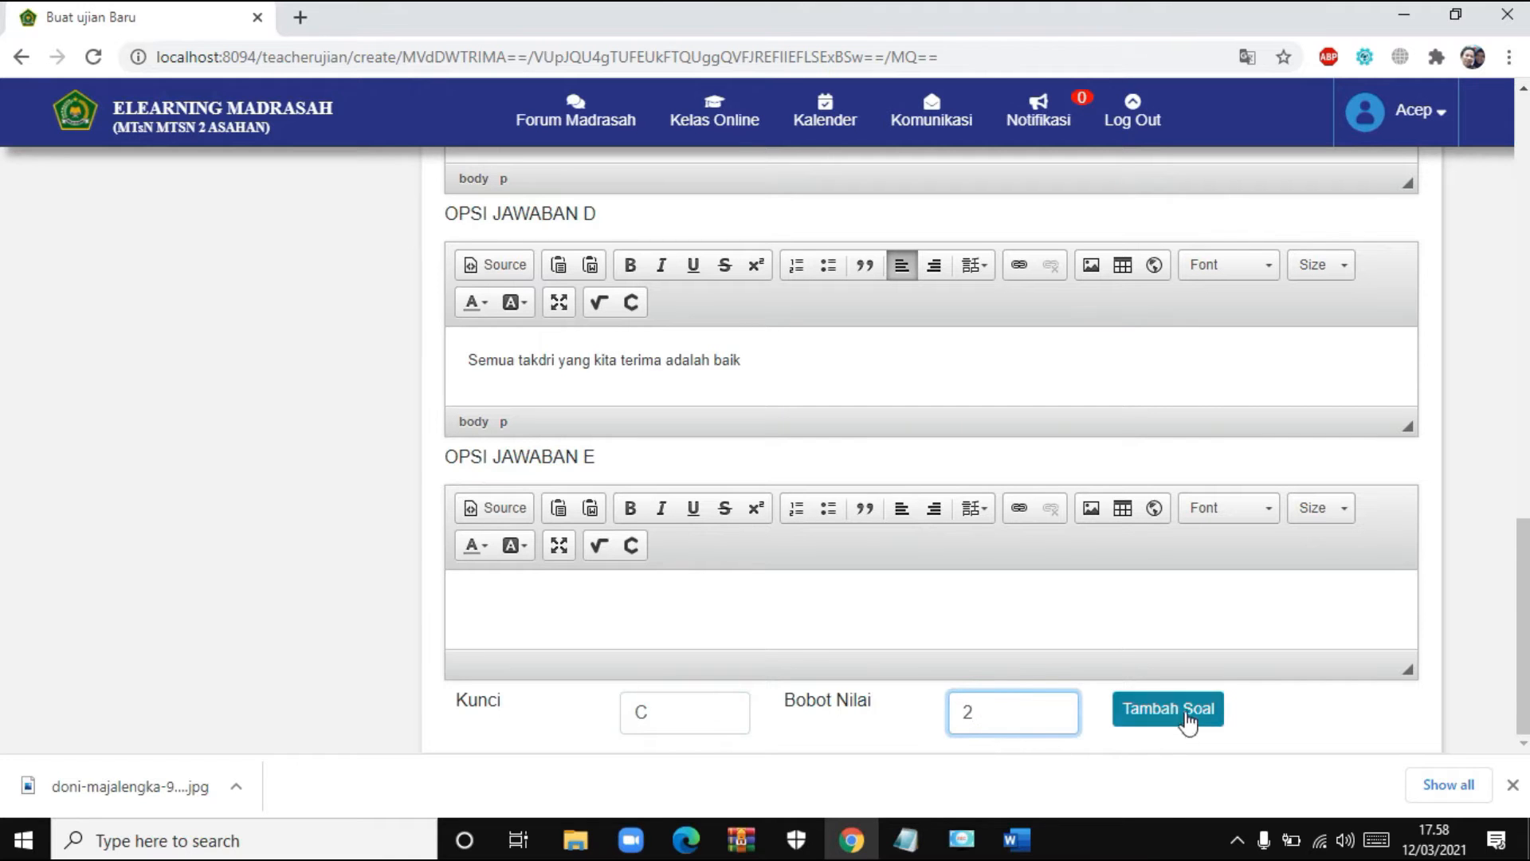
left_click(1186, 712)
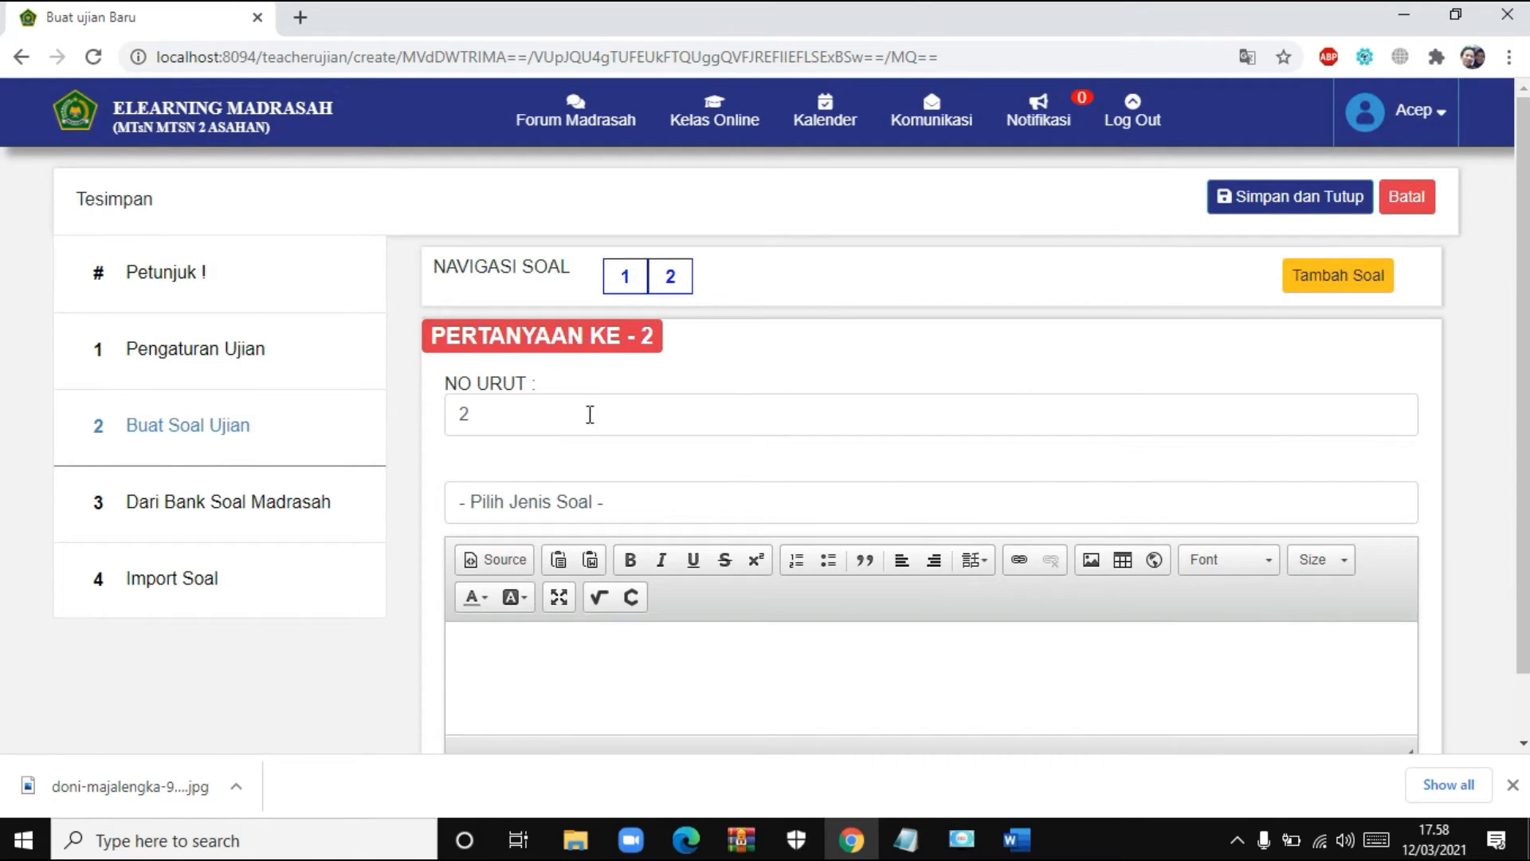
- Review question 1, then return to question 2 and make it Pilihan Ganda
left_click(628, 287)
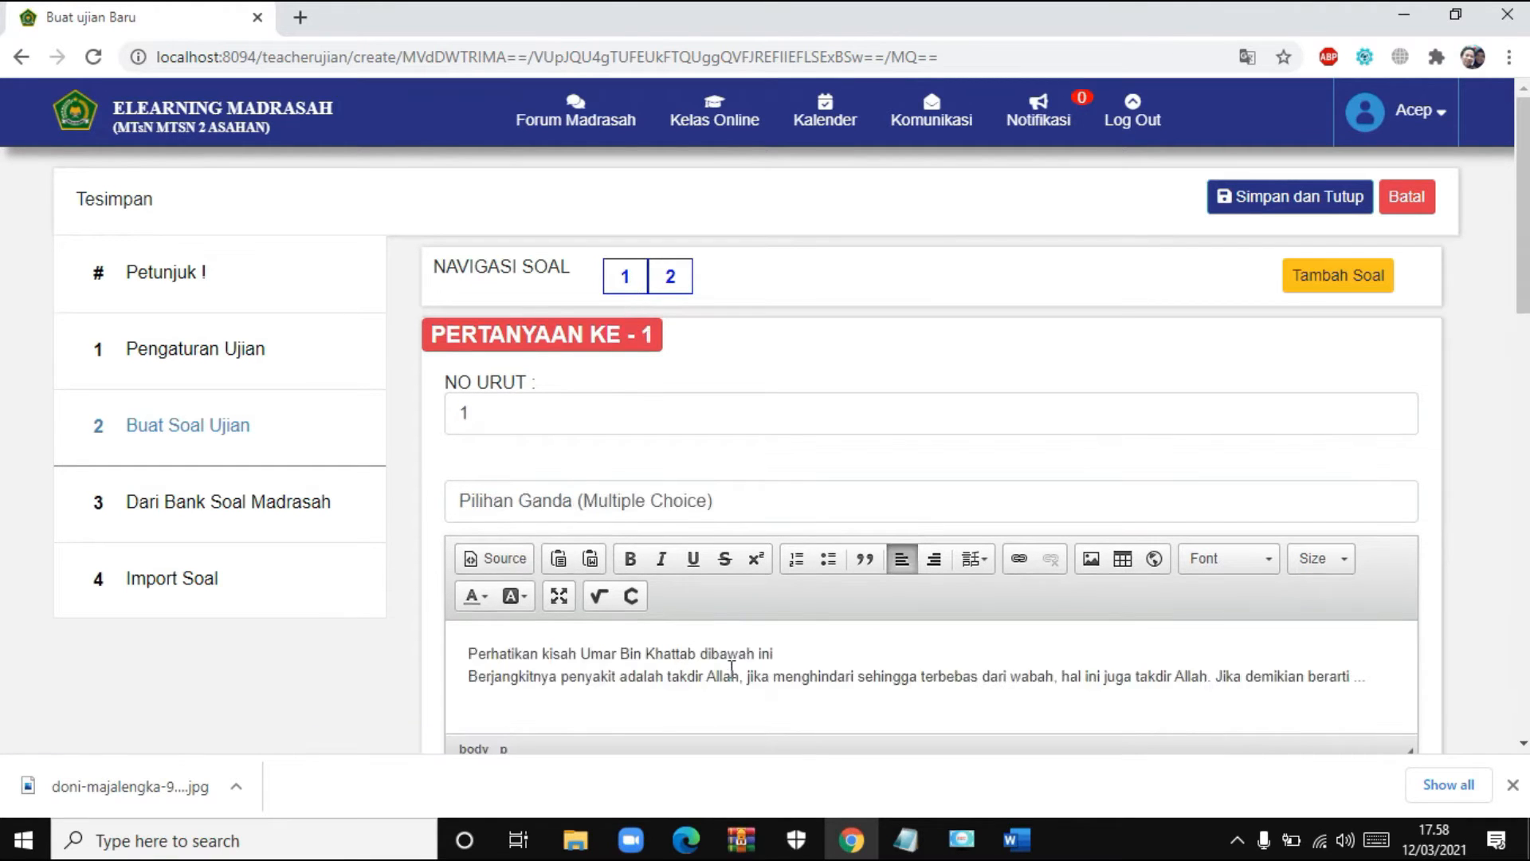
scroll(872, 665, "down", 11)
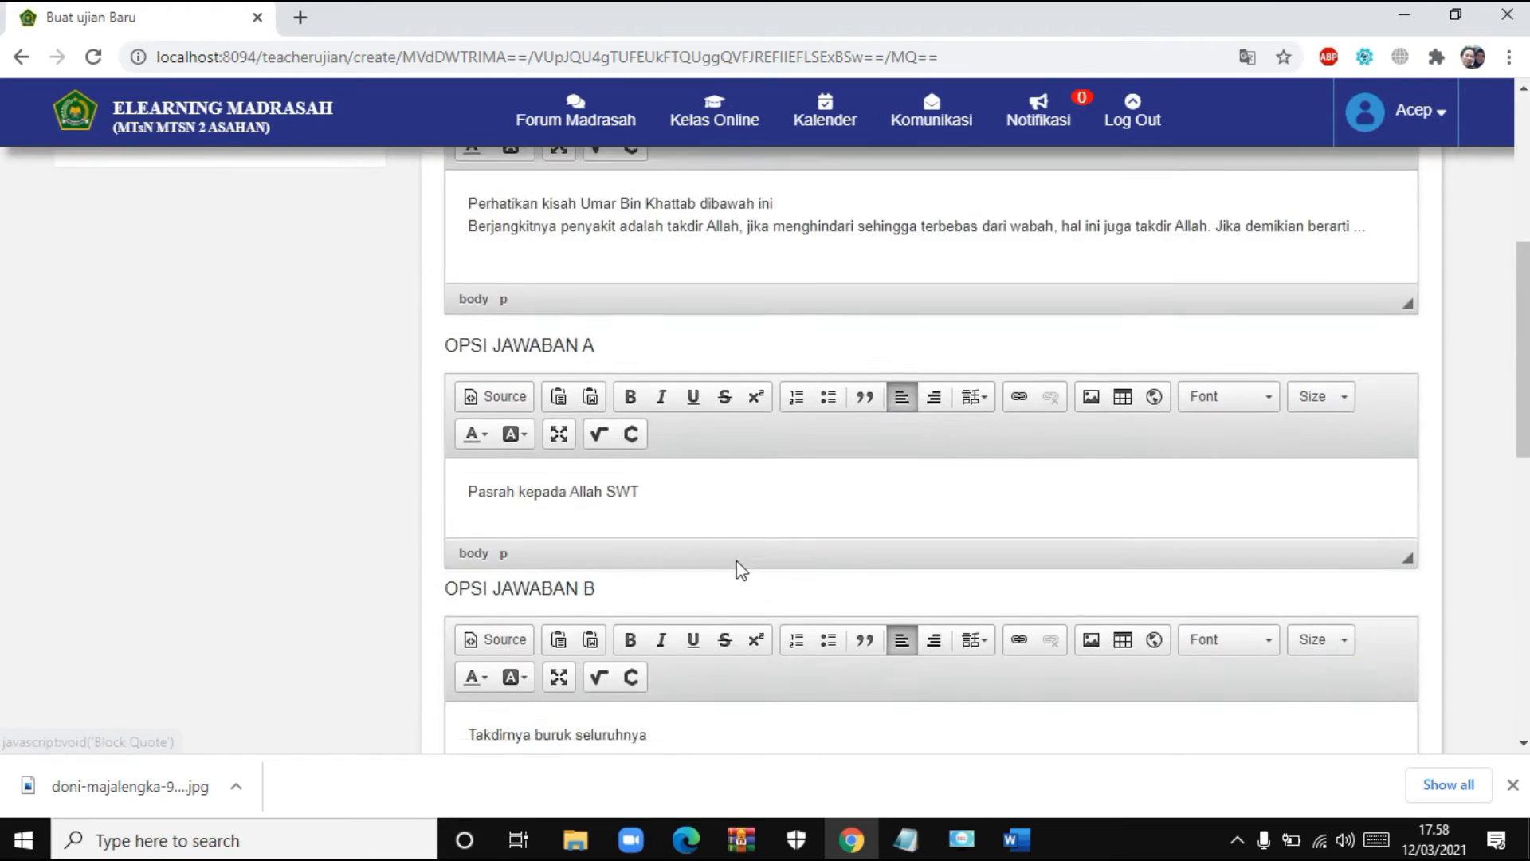
scroll(734, 561, "down", 5)
scroll(779, 643, "up", 18)
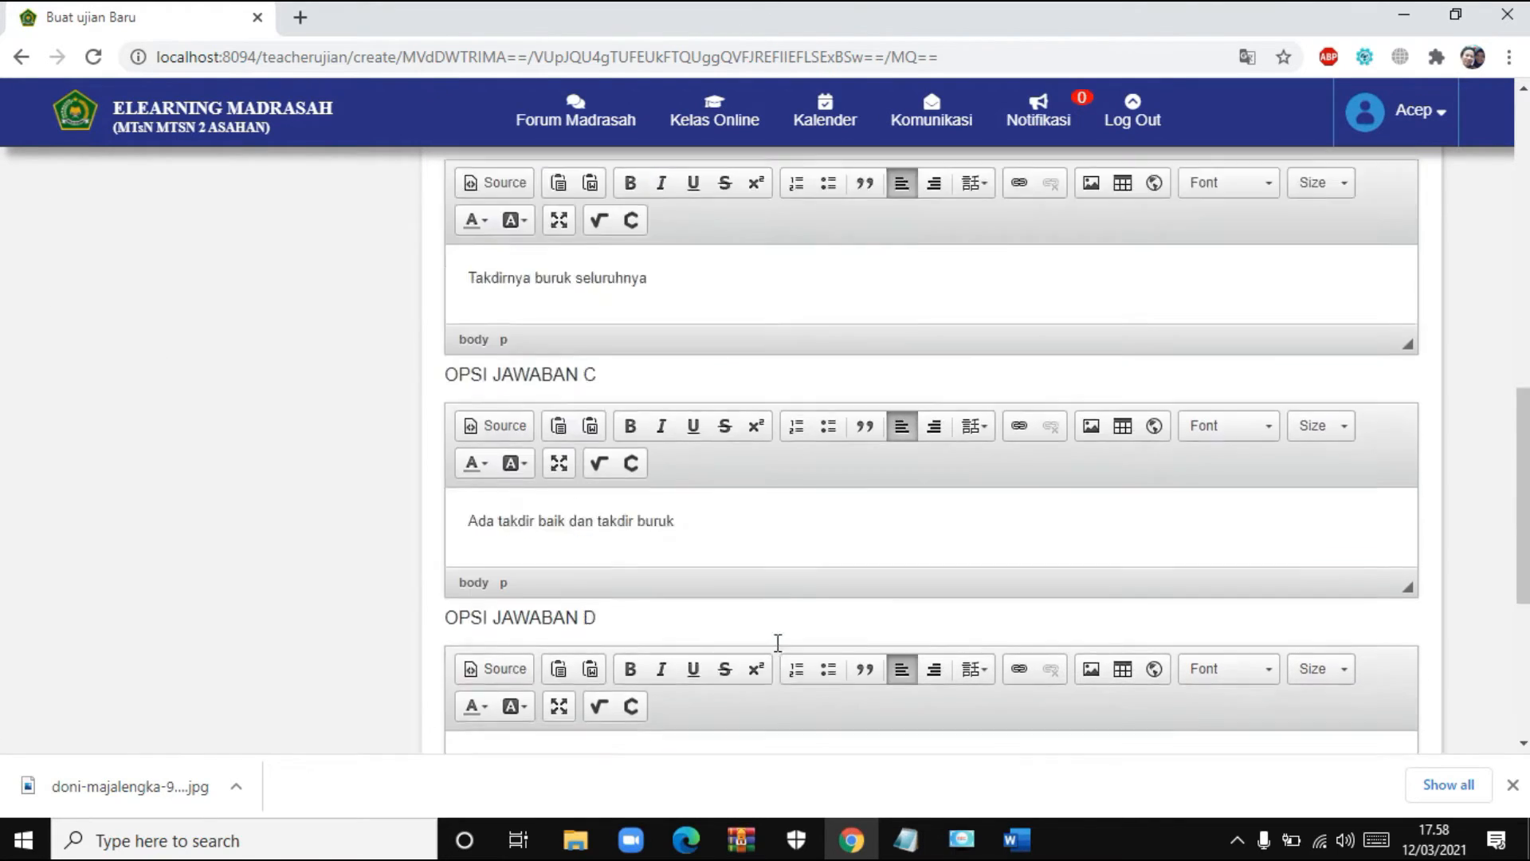
left_click(672, 286)
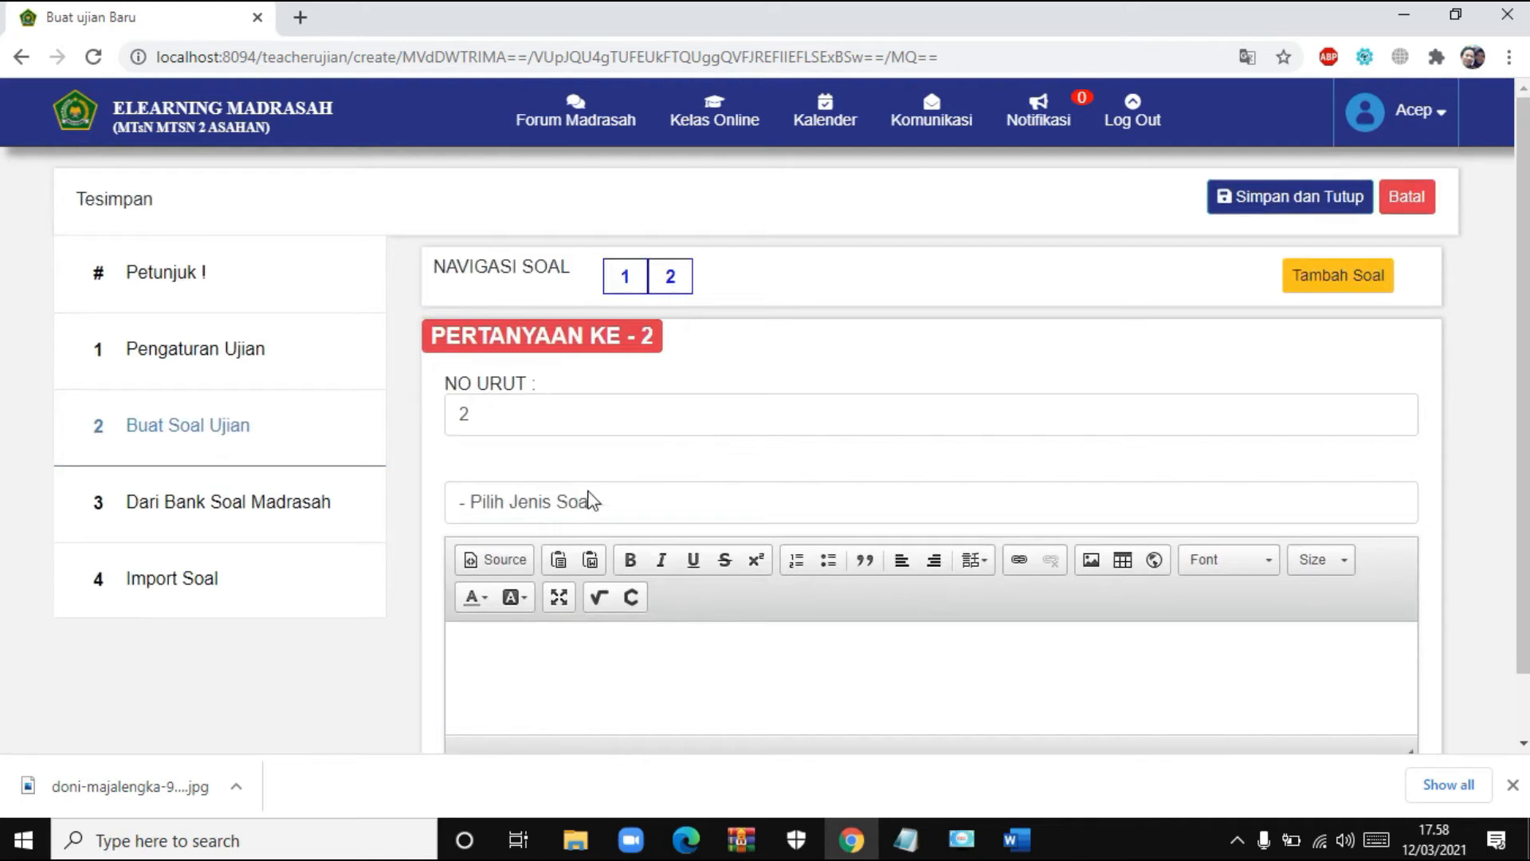
left_click(630, 499)
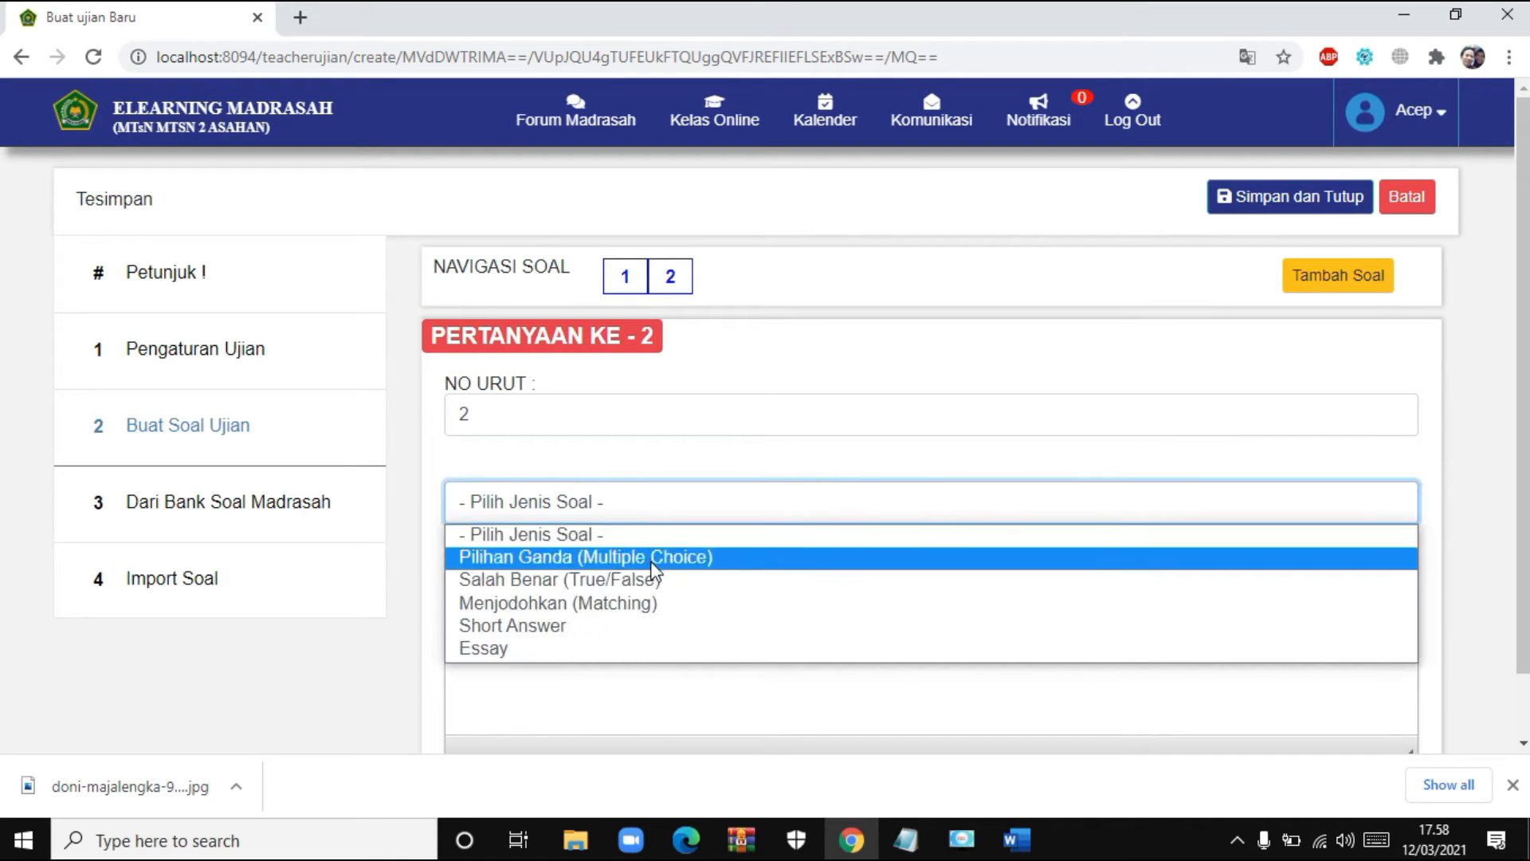
left_click(652, 568)
- Type 'Perhatikan Gambar dibawah ini' as question 2's opening line and bring up Image Properties
left_click(717, 660)
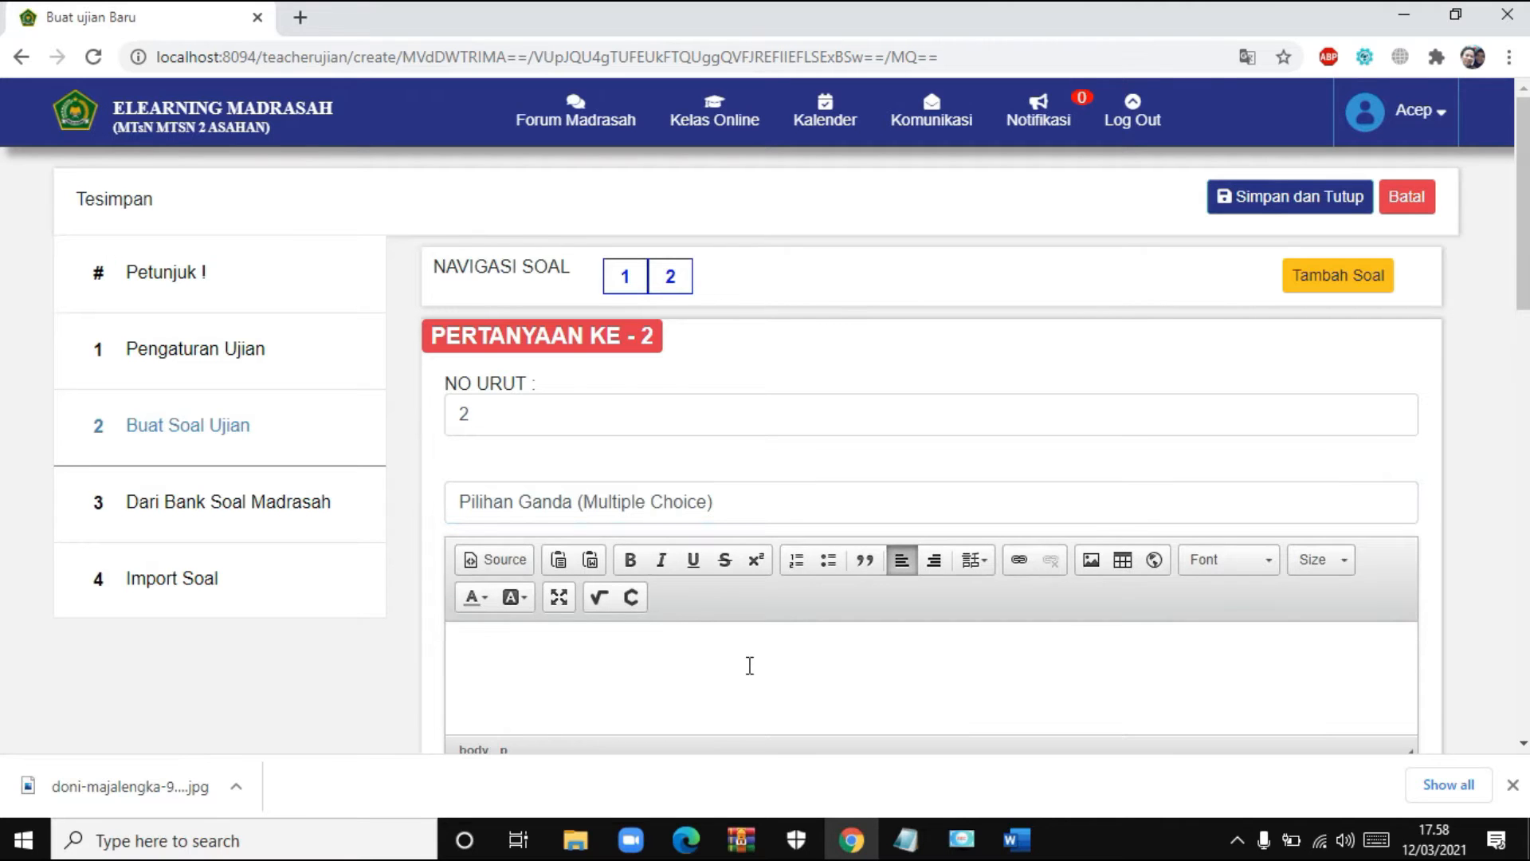
type("Perhatikan ")
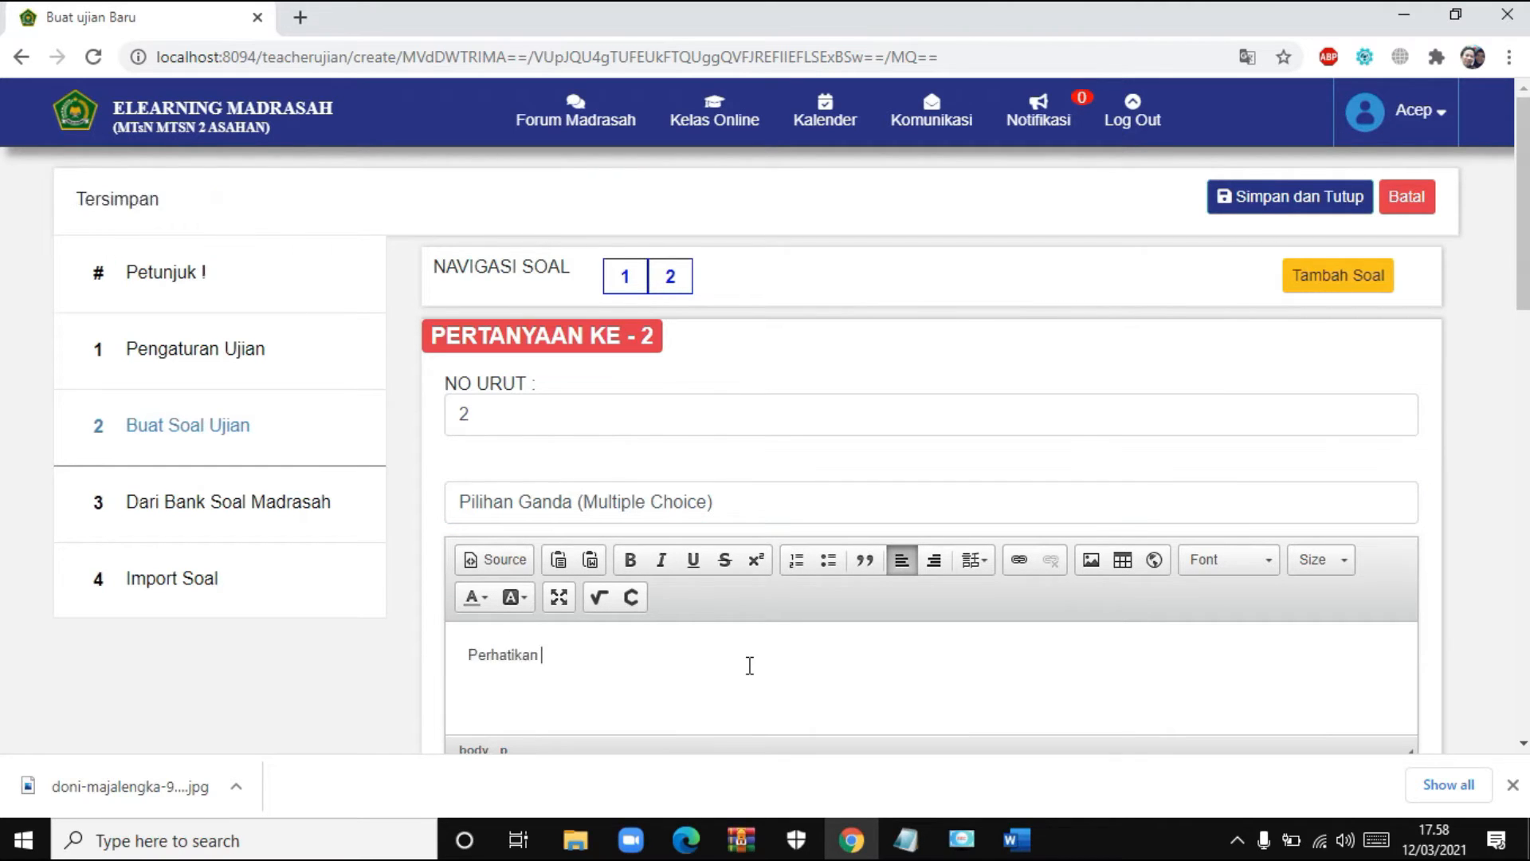
type("Gambar dib")
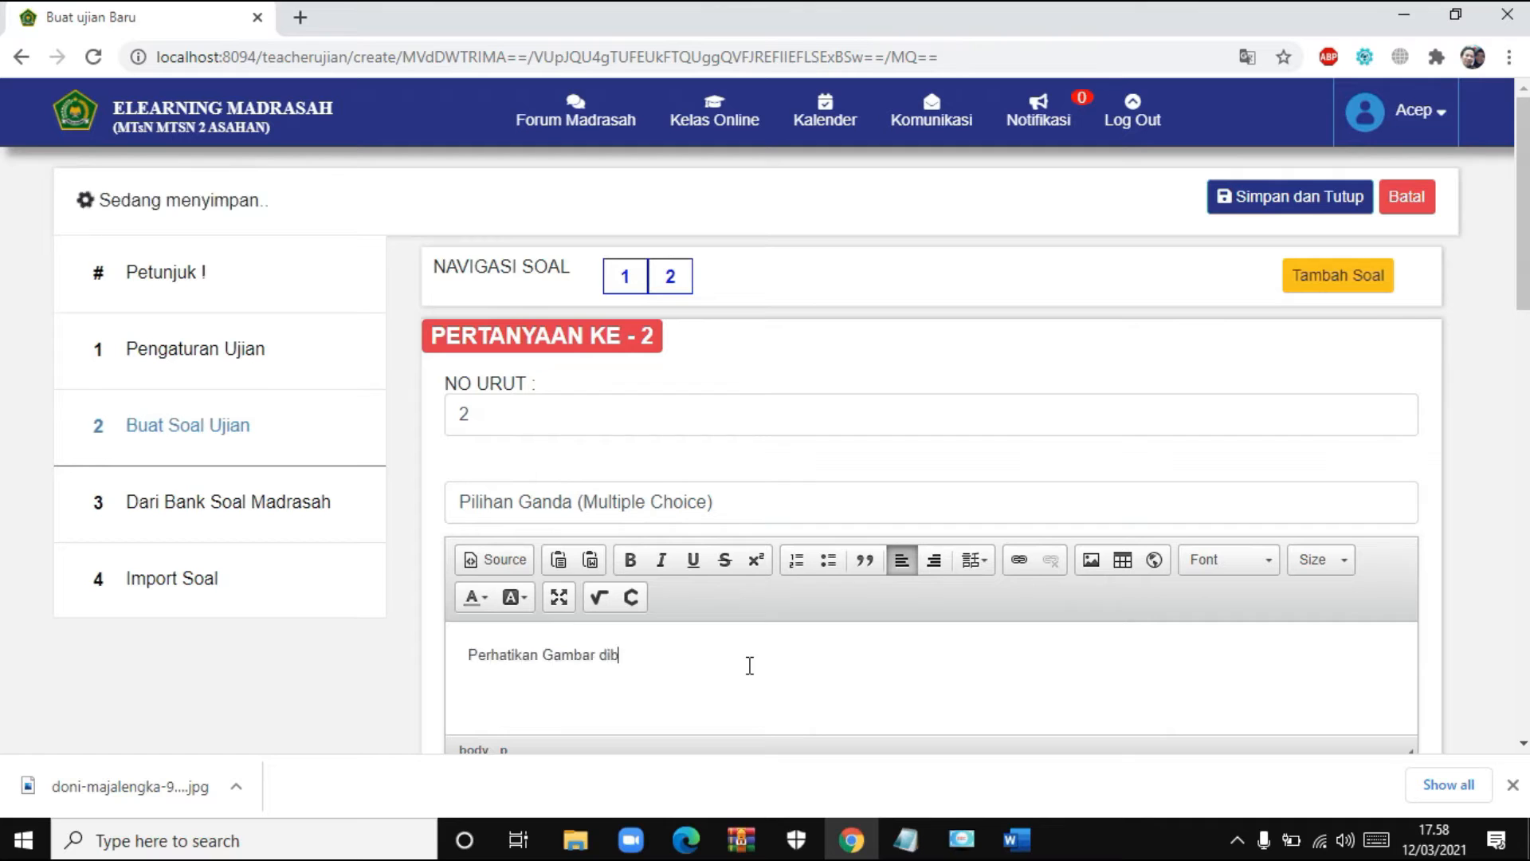
type("awah ini")
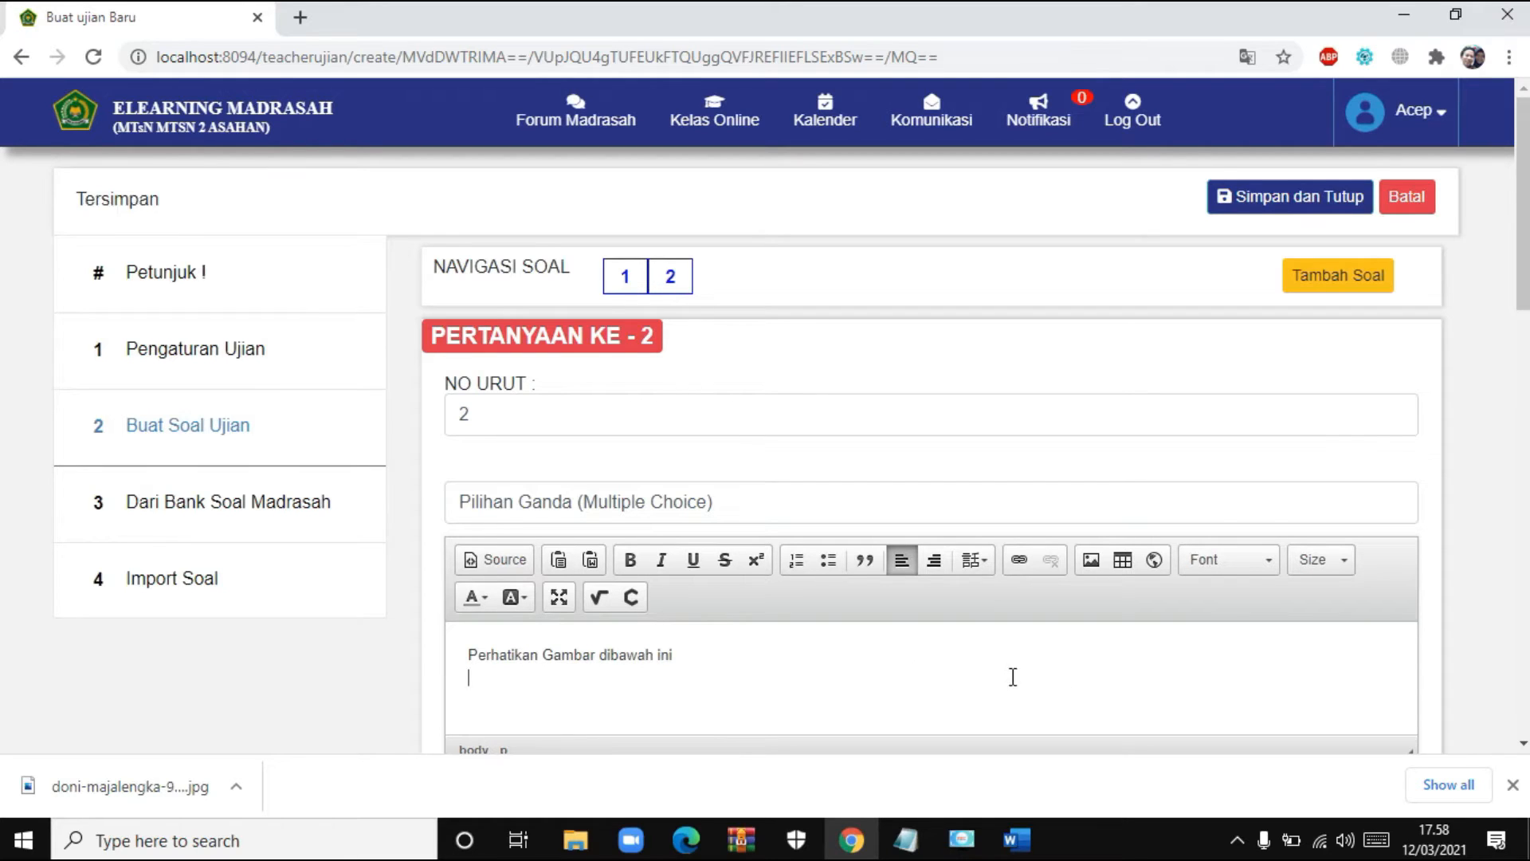
left_click(1087, 562)
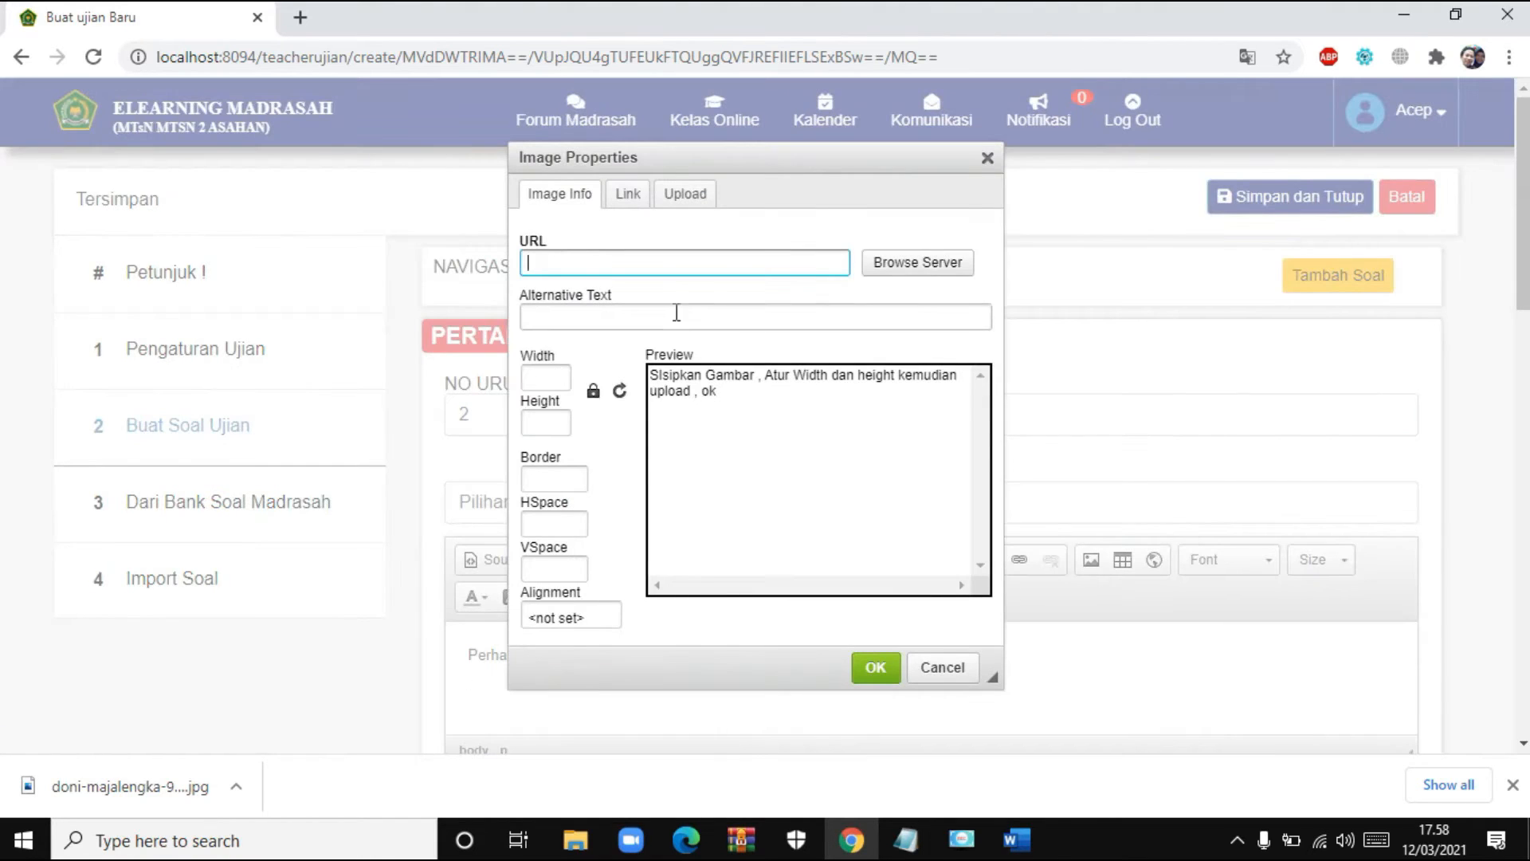
- Choose Upload and pick doni-majalengka-980x400.jpg from Pictures in details view
left_click(686, 200)
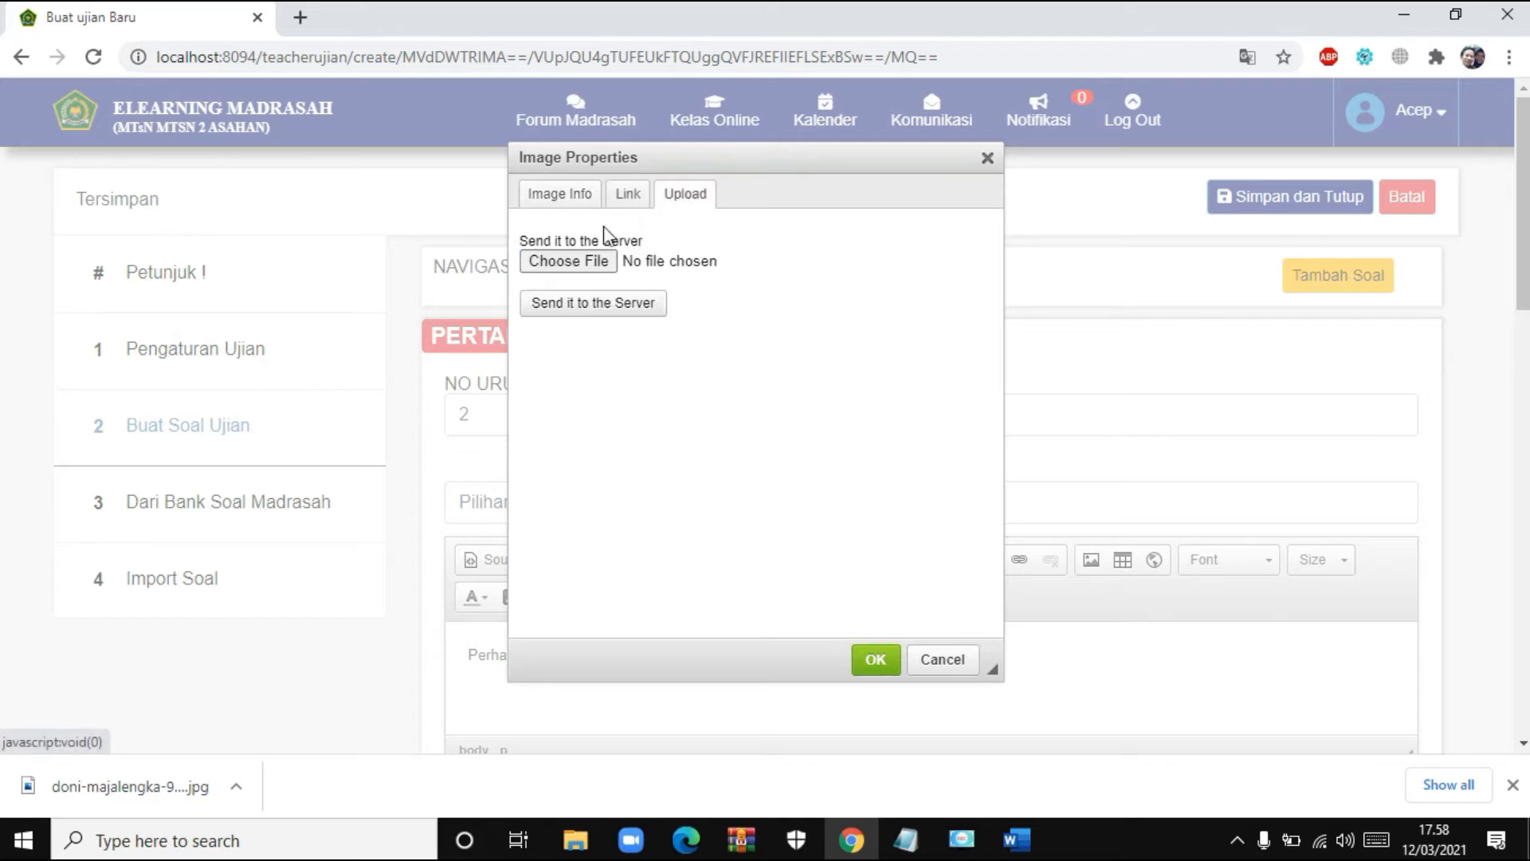
left_click(594, 263)
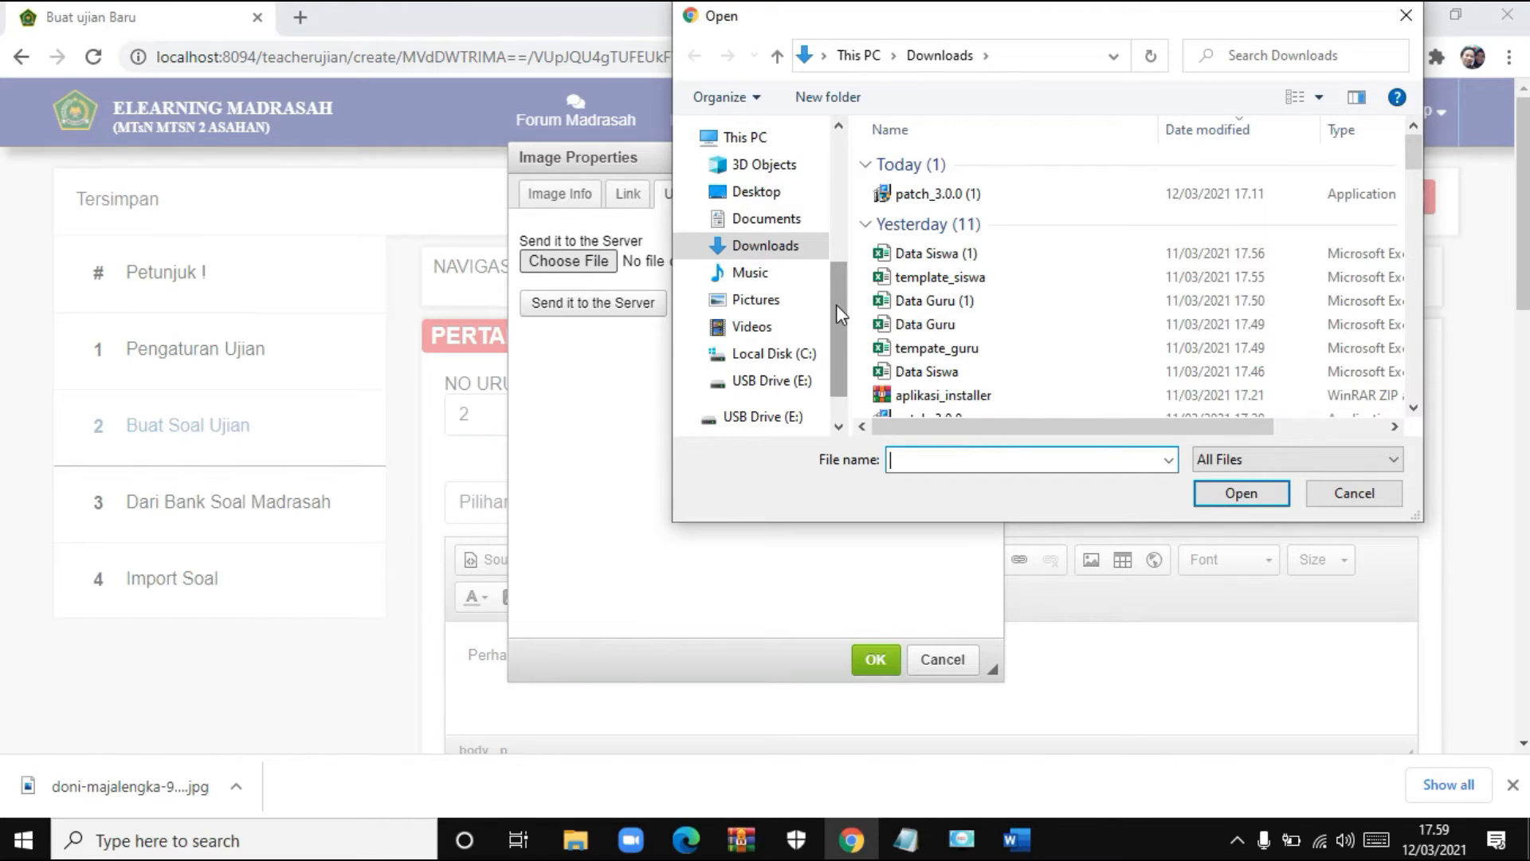
left_click(777, 301)
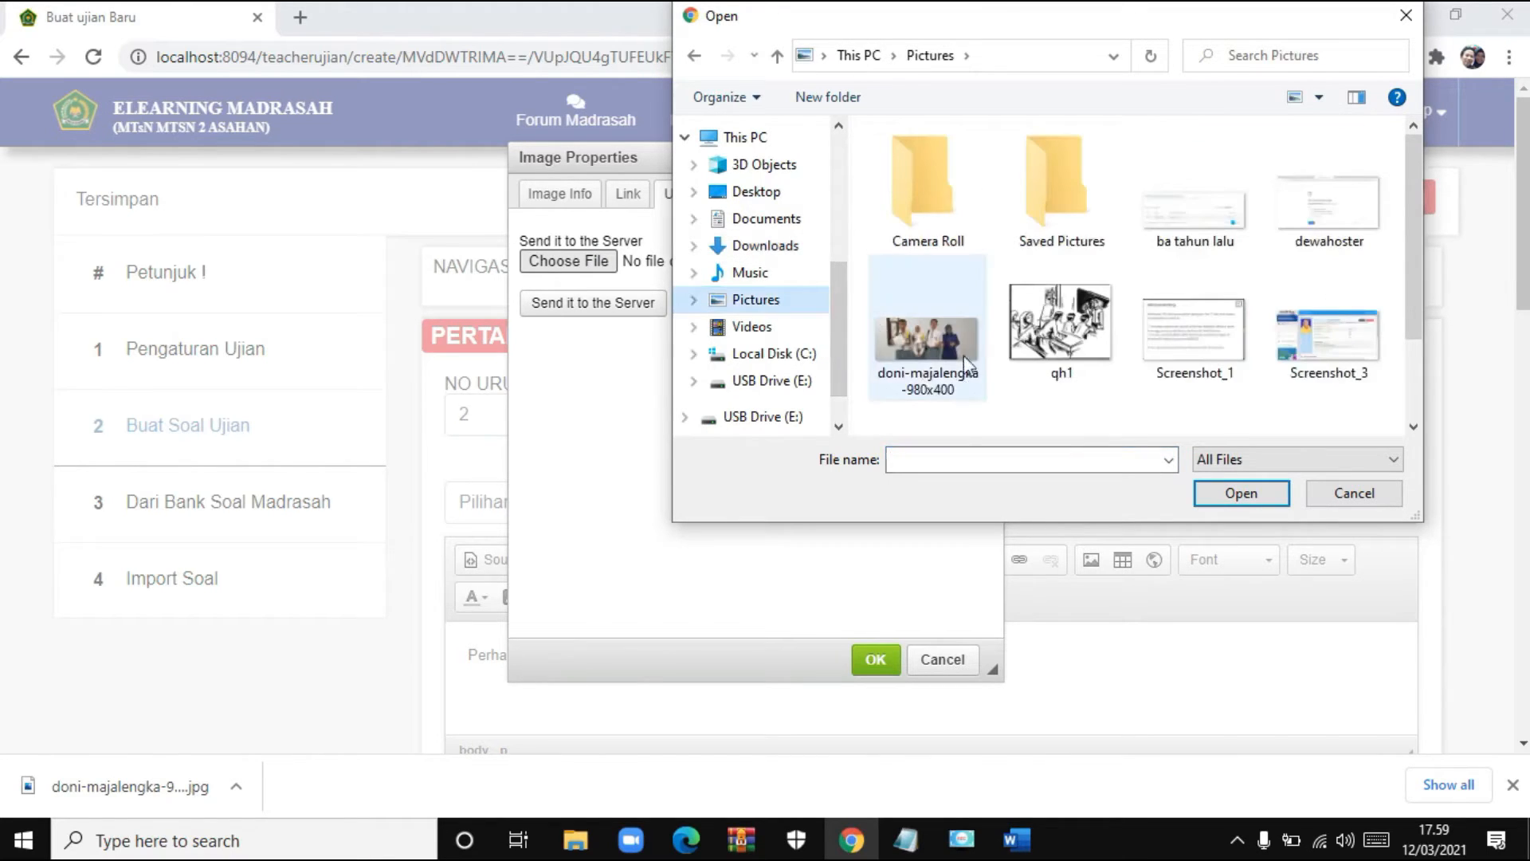
left_click(923, 346)
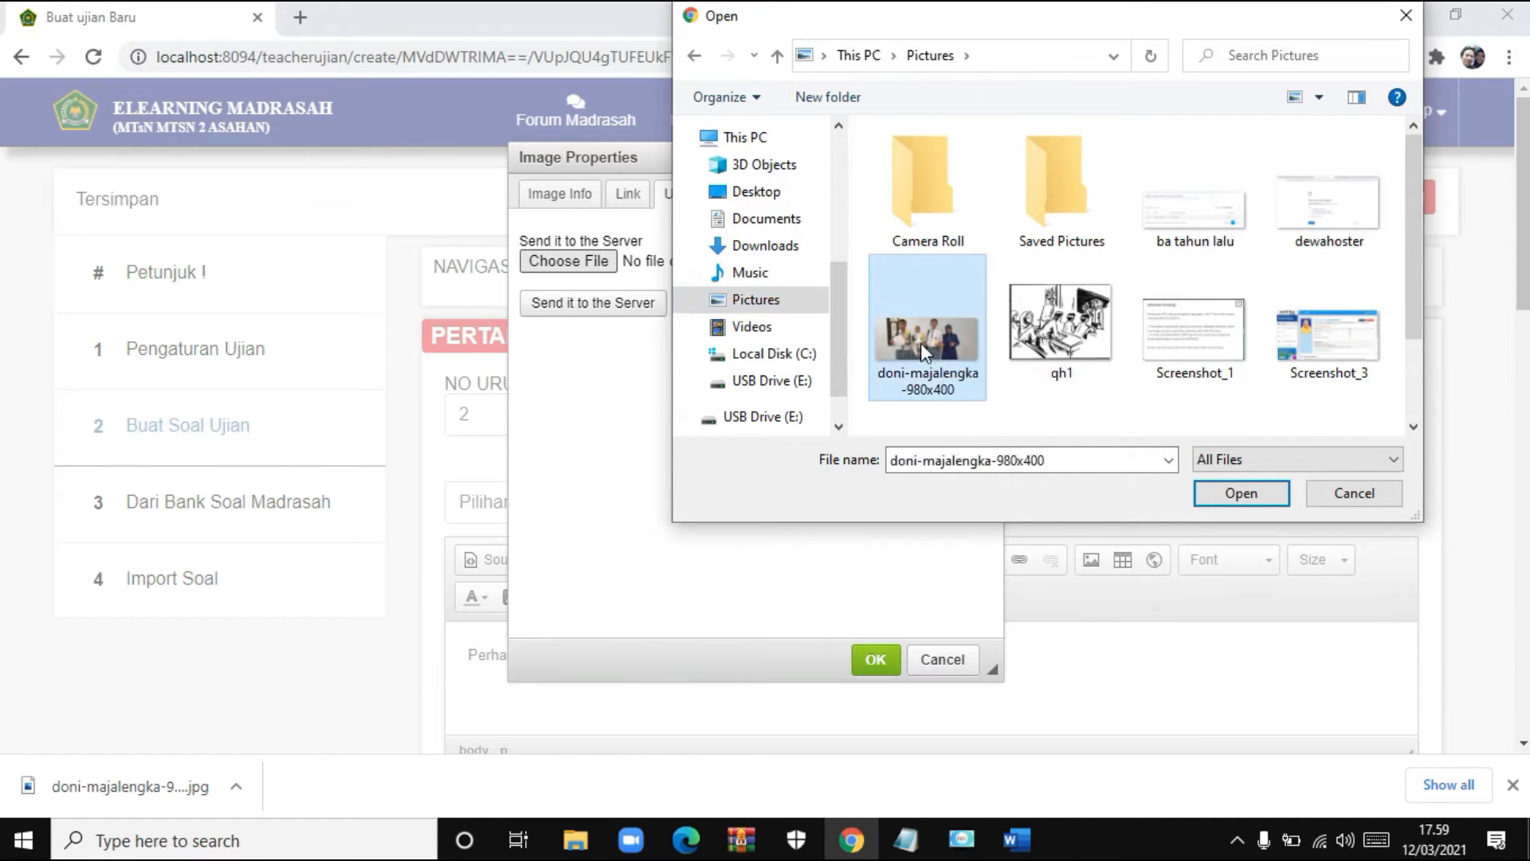
left_click(1319, 99)
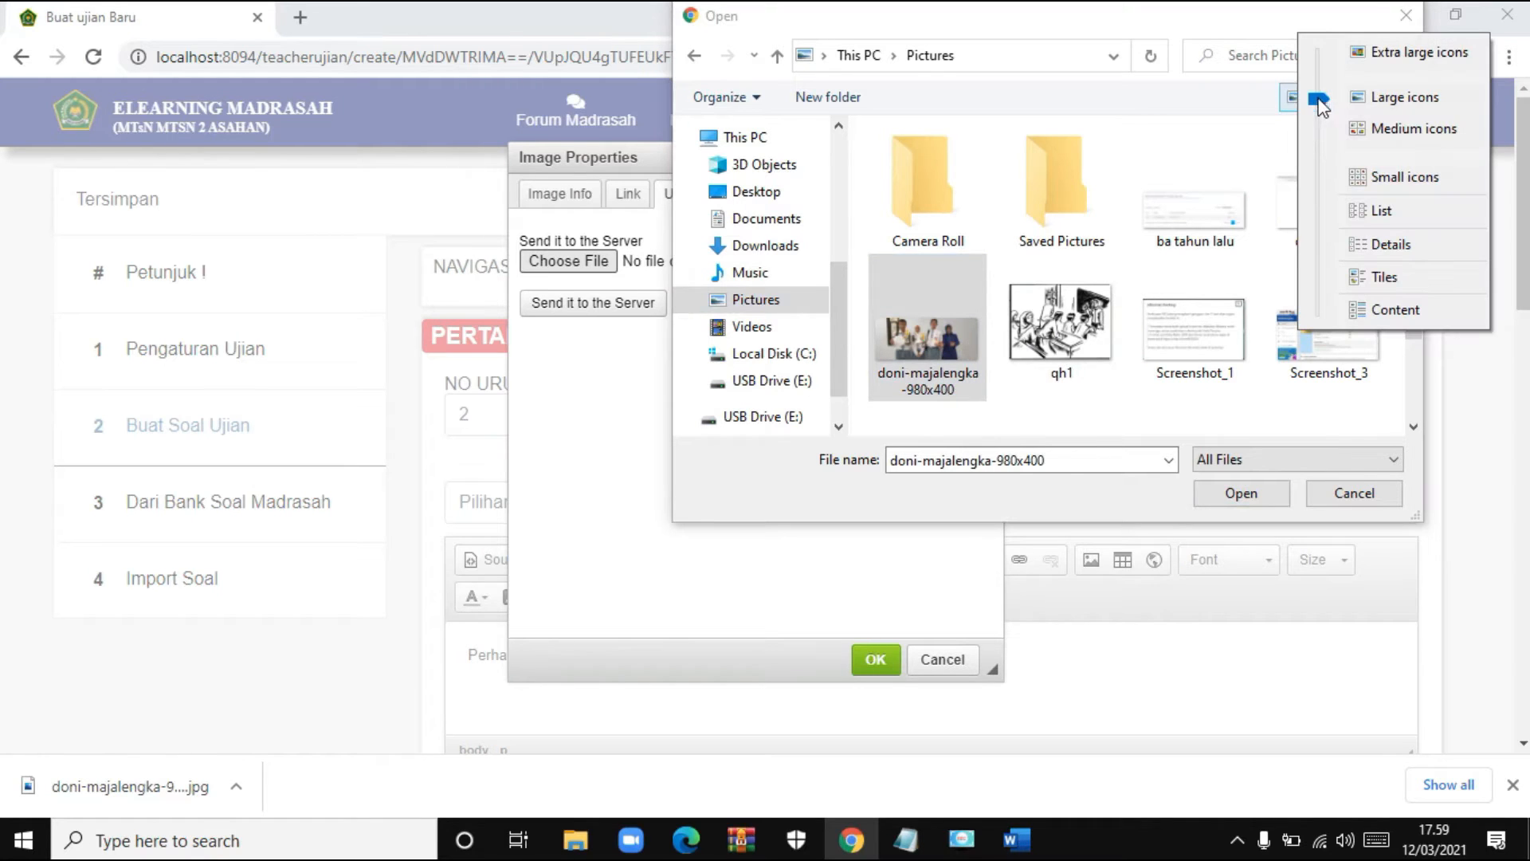
left_click(1411, 249)
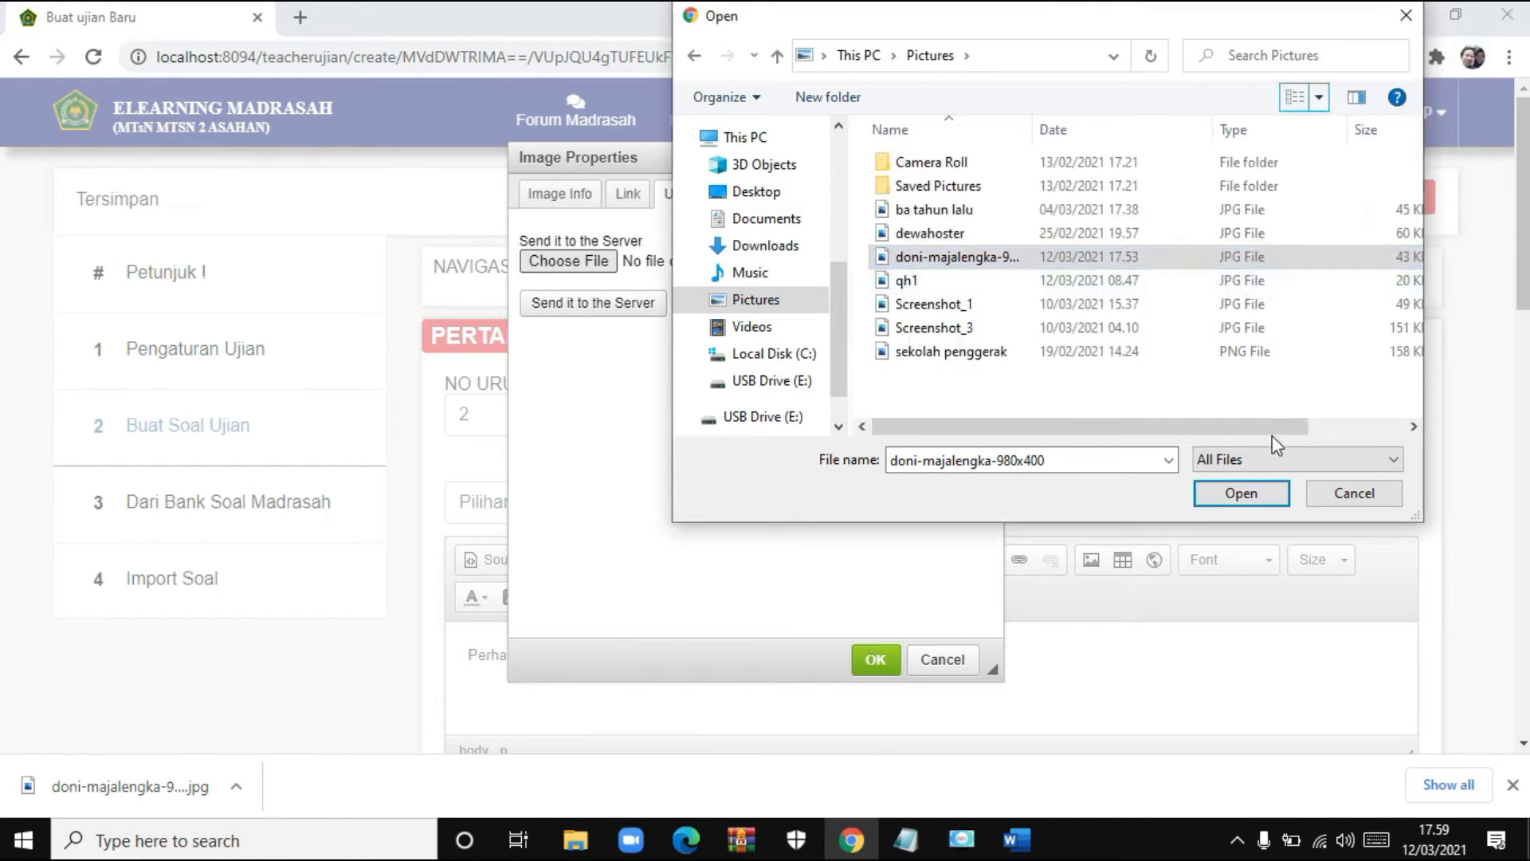
- Confirm the file, send it to the server, and insert the image at 400×163
left_click_drag(1274, 430, 1351, 430)
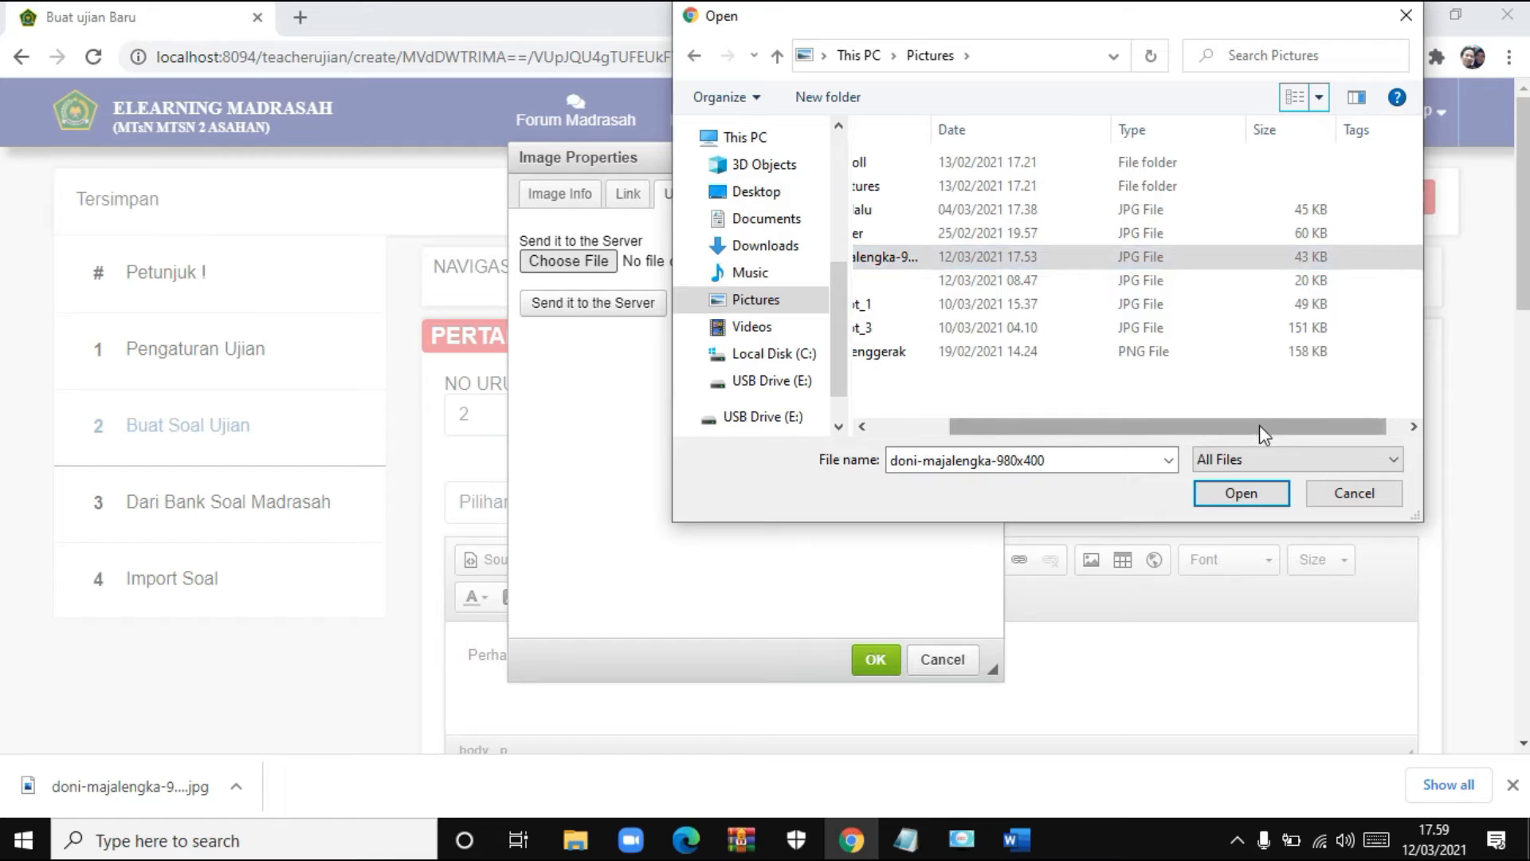
left_click_drag(1259, 424, 1217, 422)
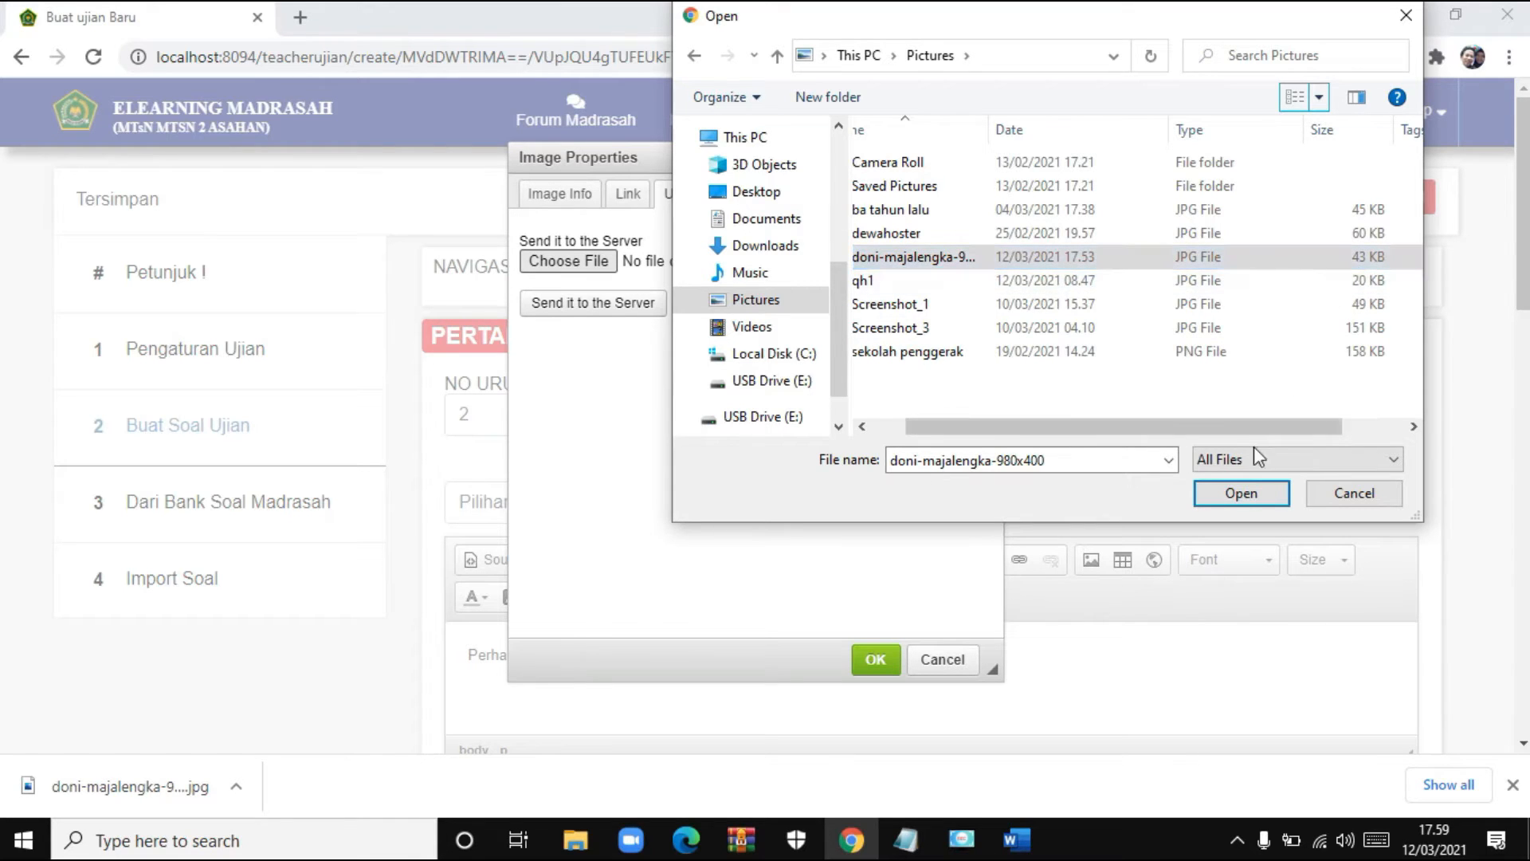
left_click_drag(1254, 427, 1005, 309)
mouse_move(1100, 427)
left_mouse_down()
mouse_move(1293, 427)
mouse_move(1108, 427)
left_mouse_up()
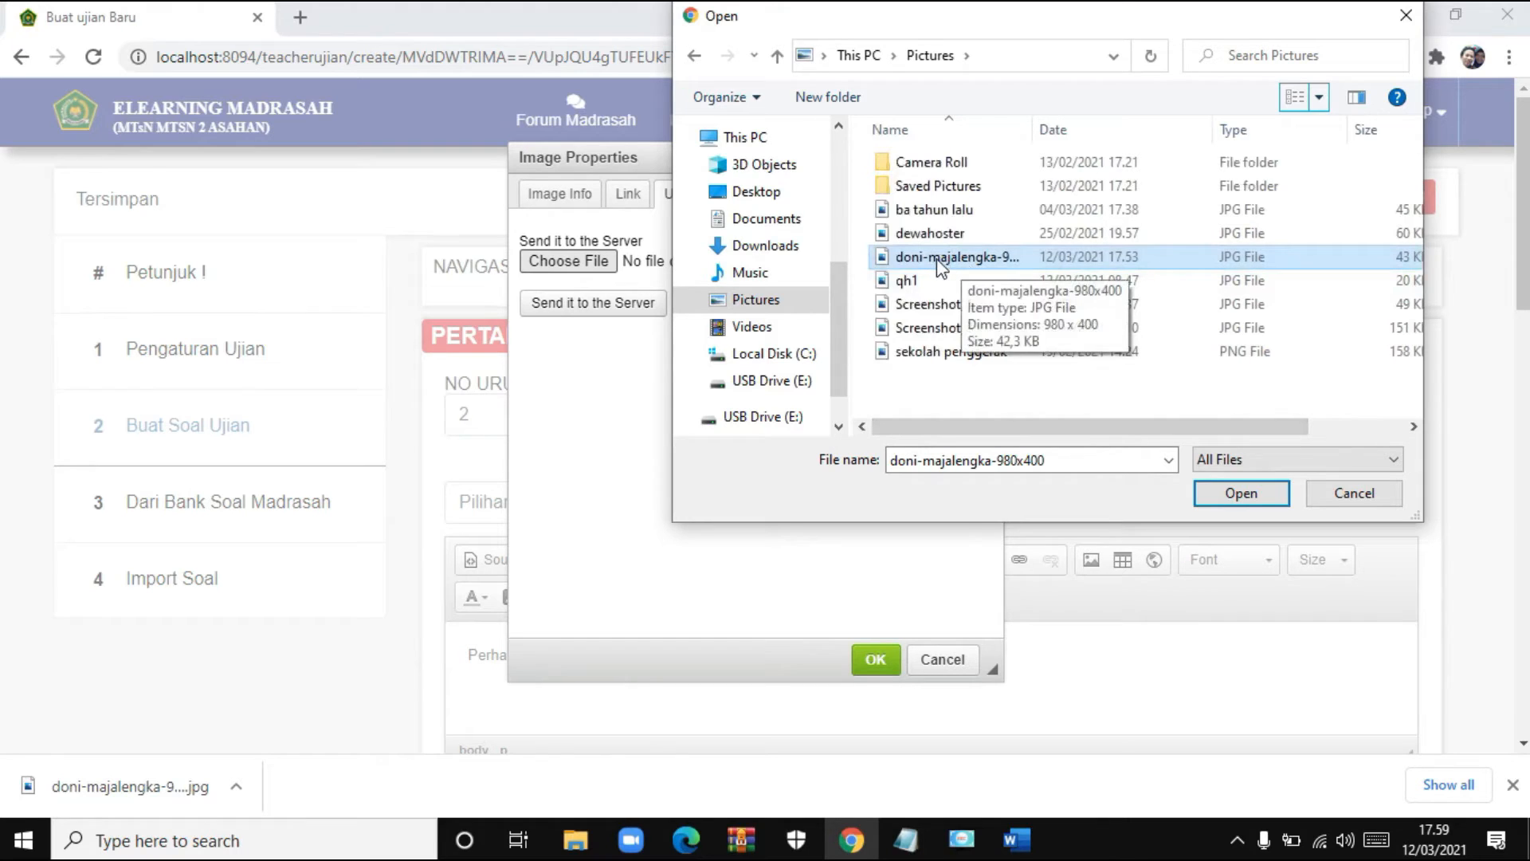
left_click(1263, 495)
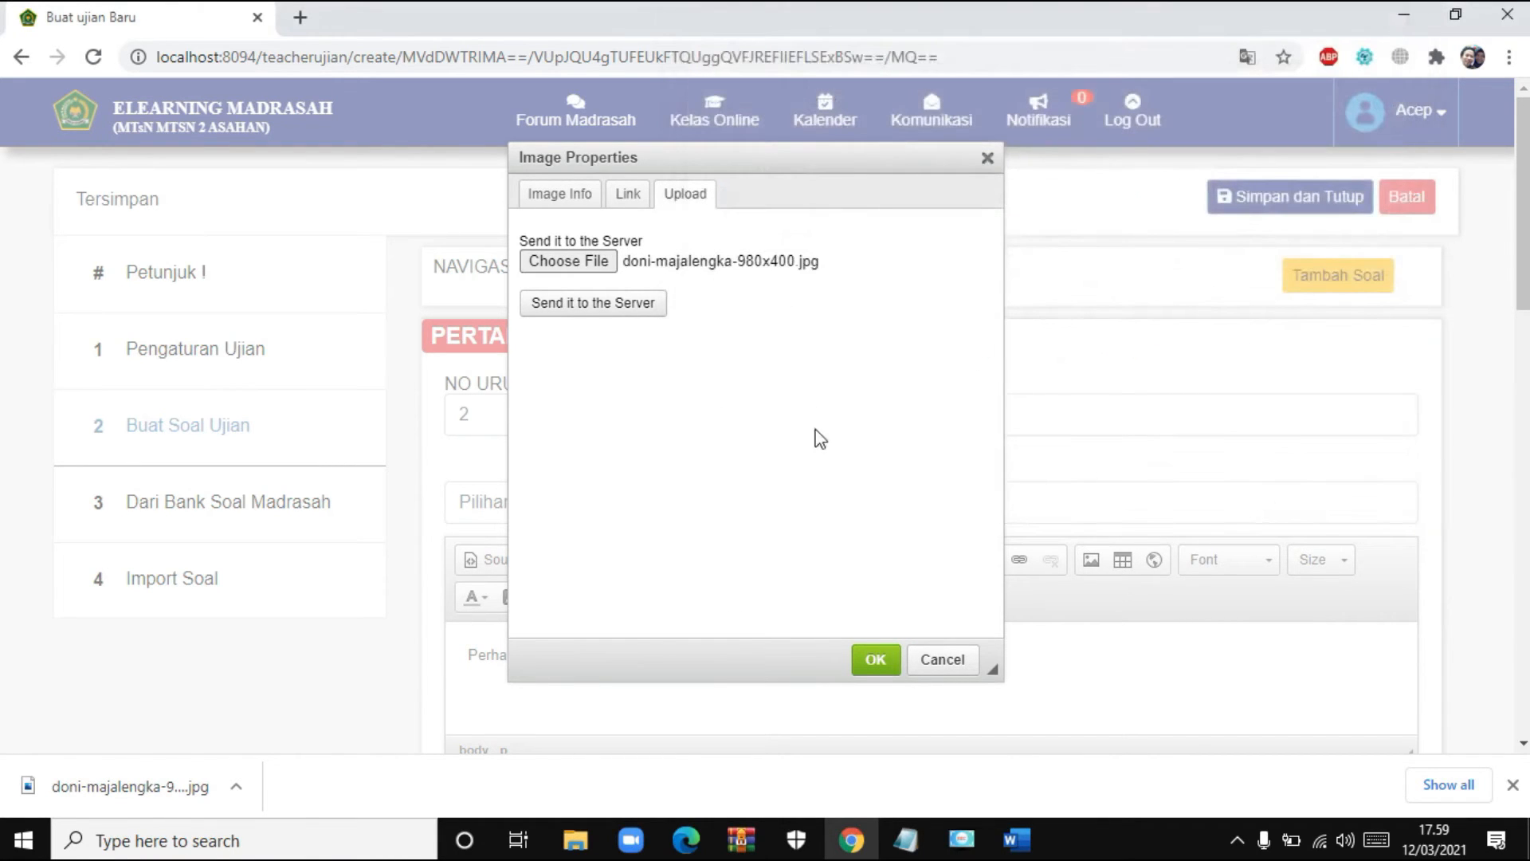
left_click(586, 317)
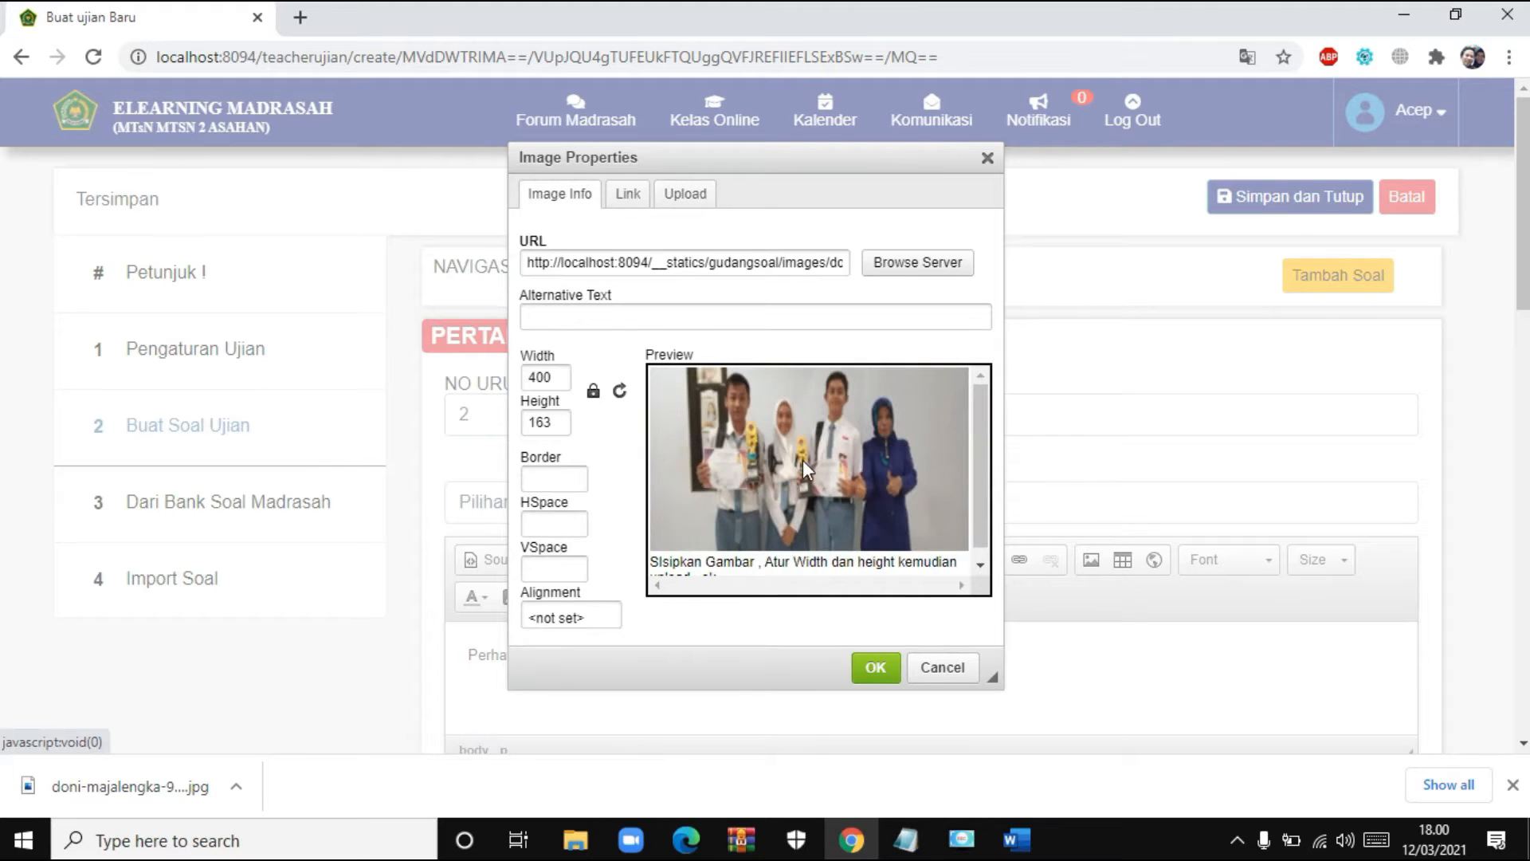
left_click(877, 668)
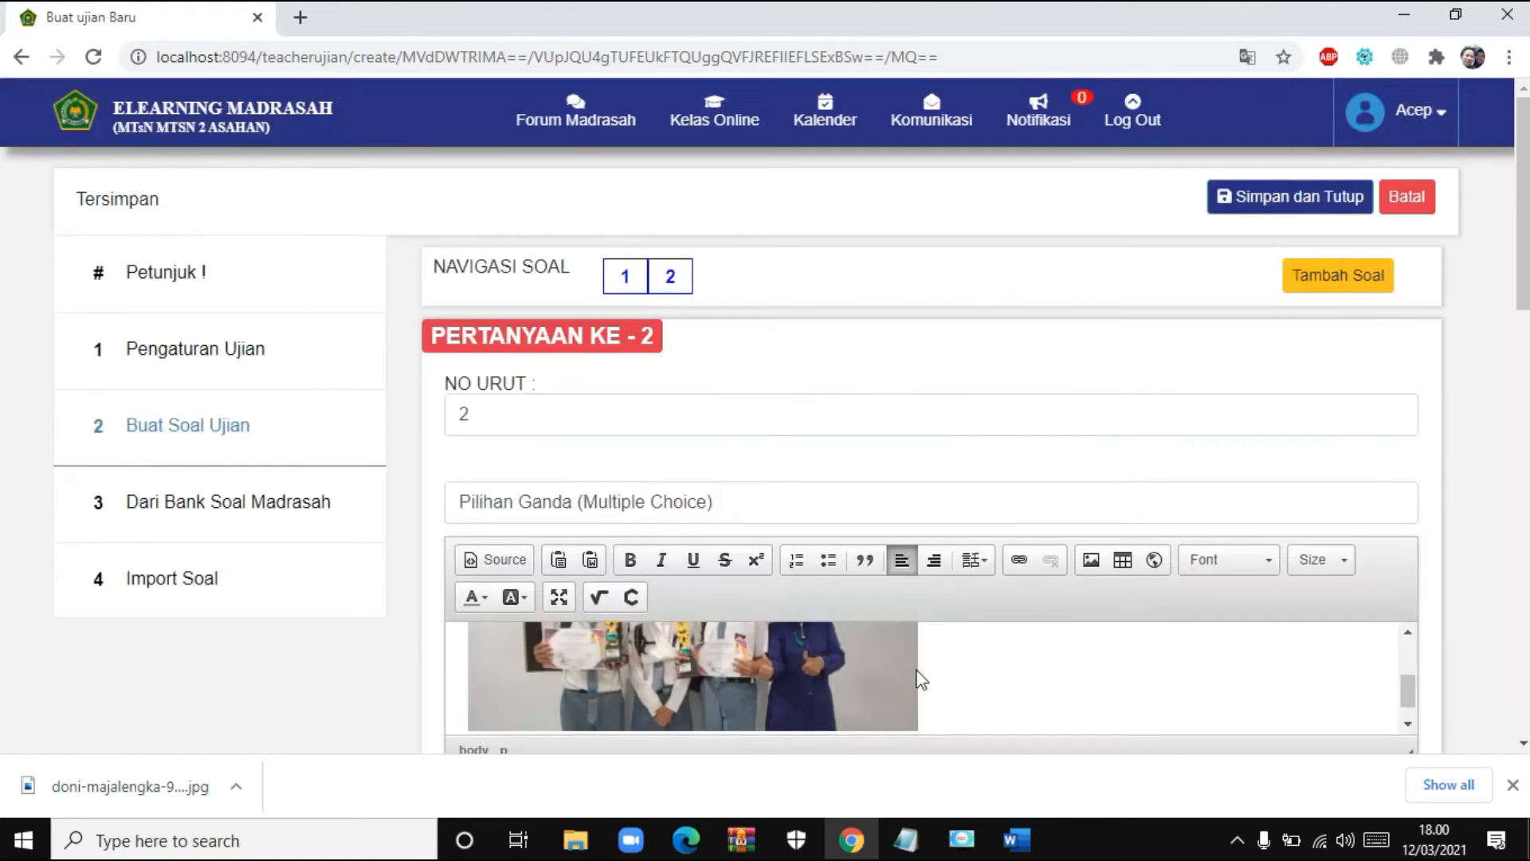
- Paste the youth-attitudes question ending 'kecuali ...' on a new line under the photo
scroll(1052, 658, "up", 2)
scroll(1052, 658, "down", 3)
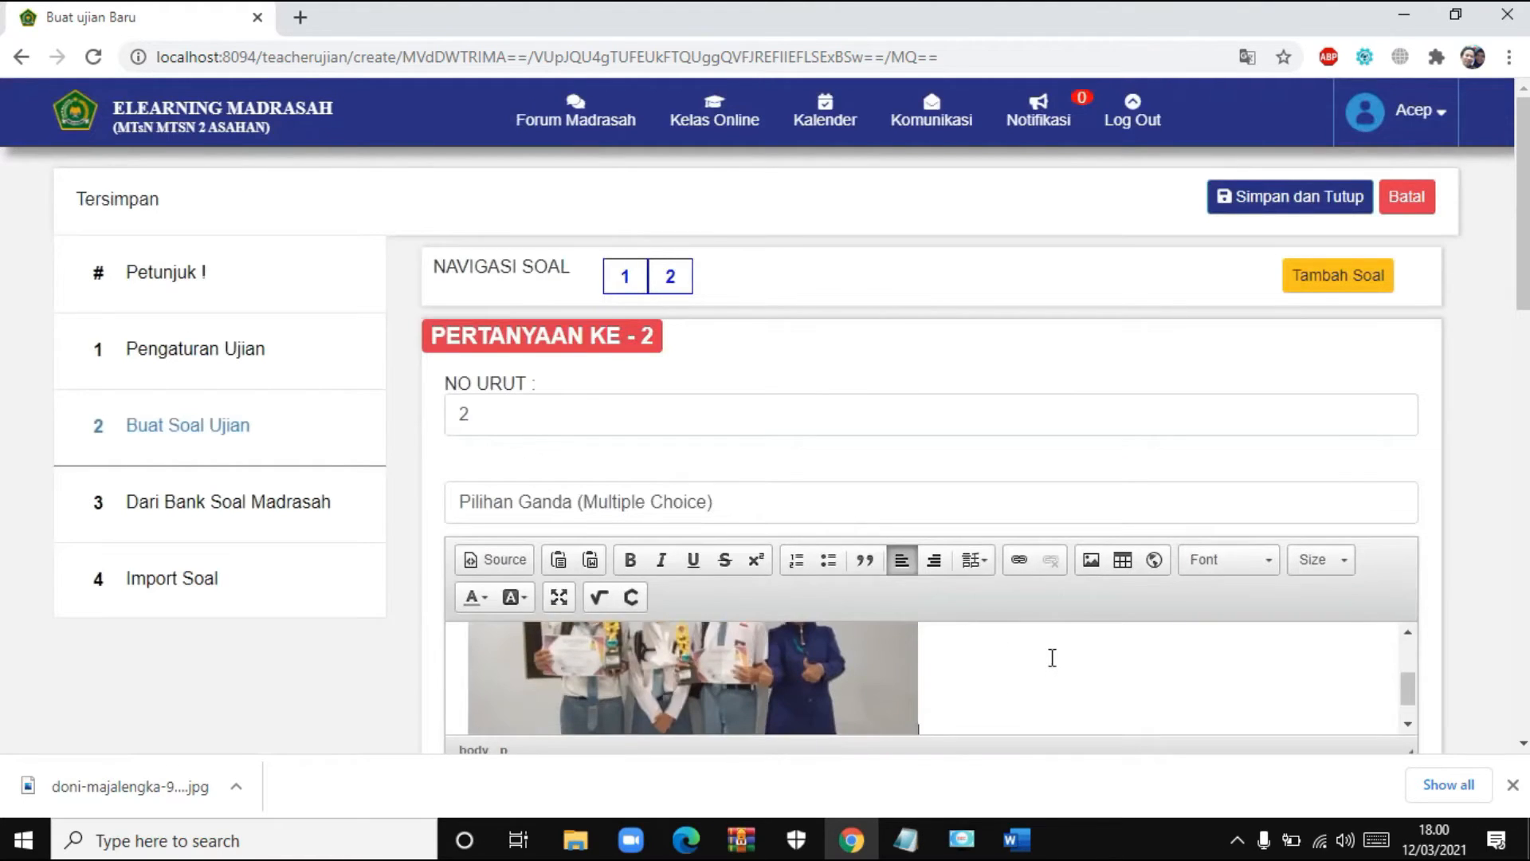
scroll(857, 658, "up", 2)
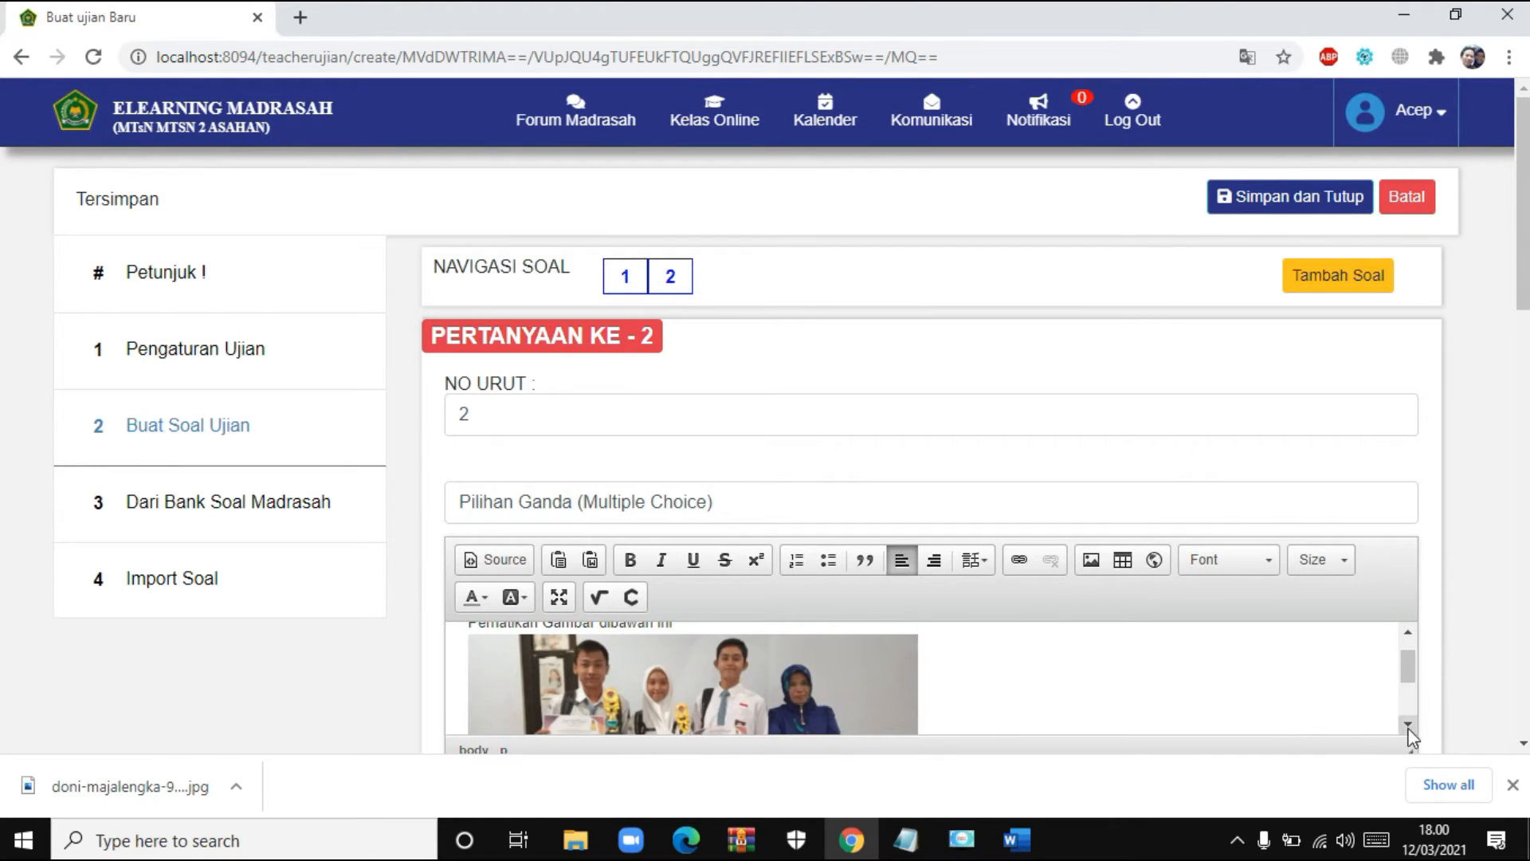
scroll(1058, 698, "down", 2)
scroll(1058, 698, "down", 2)
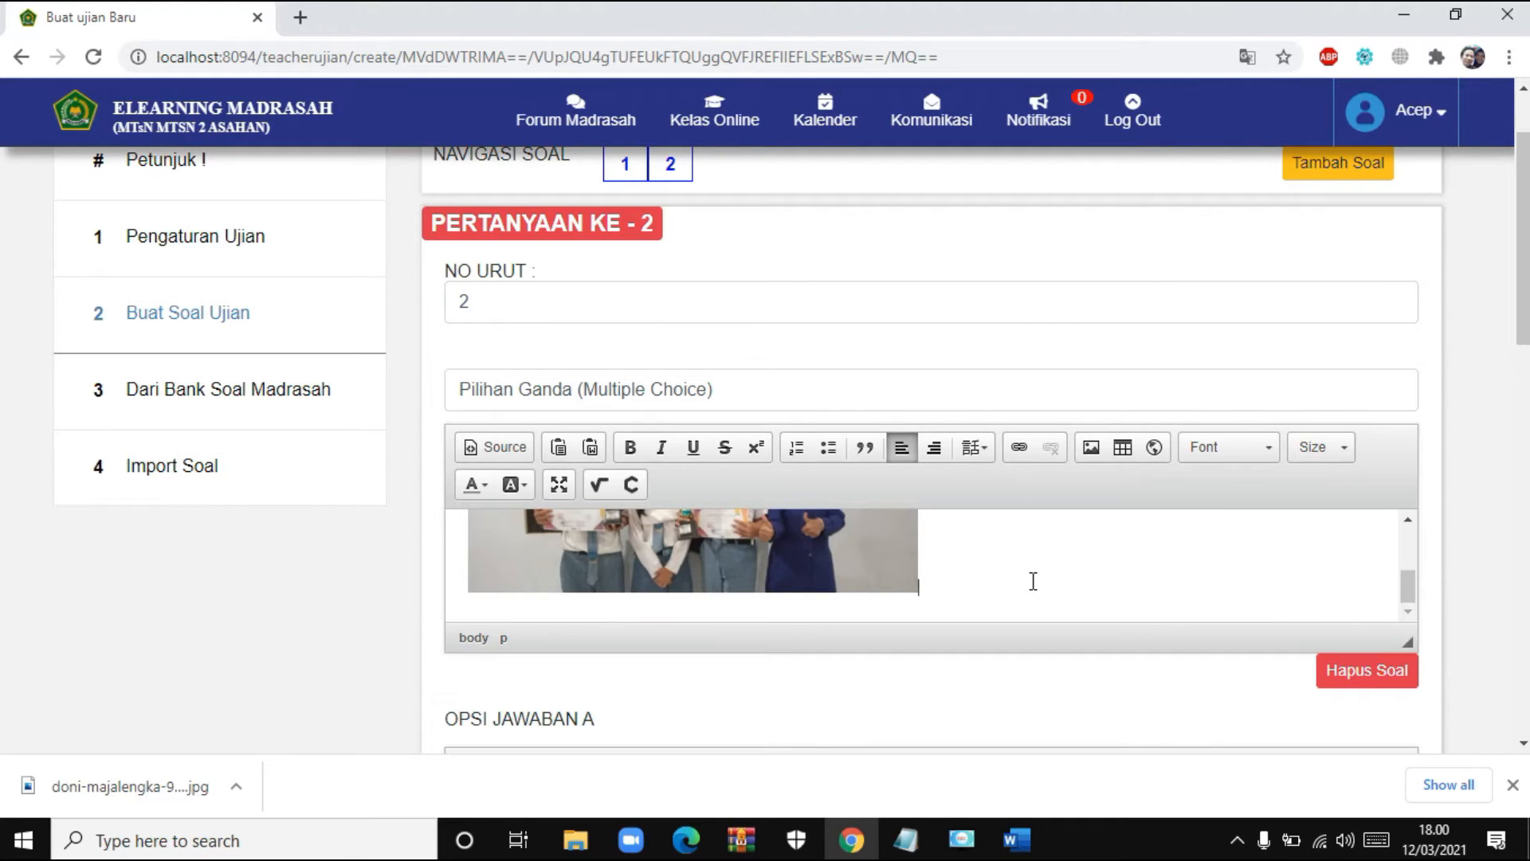
key("Return")
type("Sikap dan prilaku yang harus dimiliki dan diamalkan remaja sesuai tuntan Allah dan Rasul-Nya dibawah ini, kecuali ..")
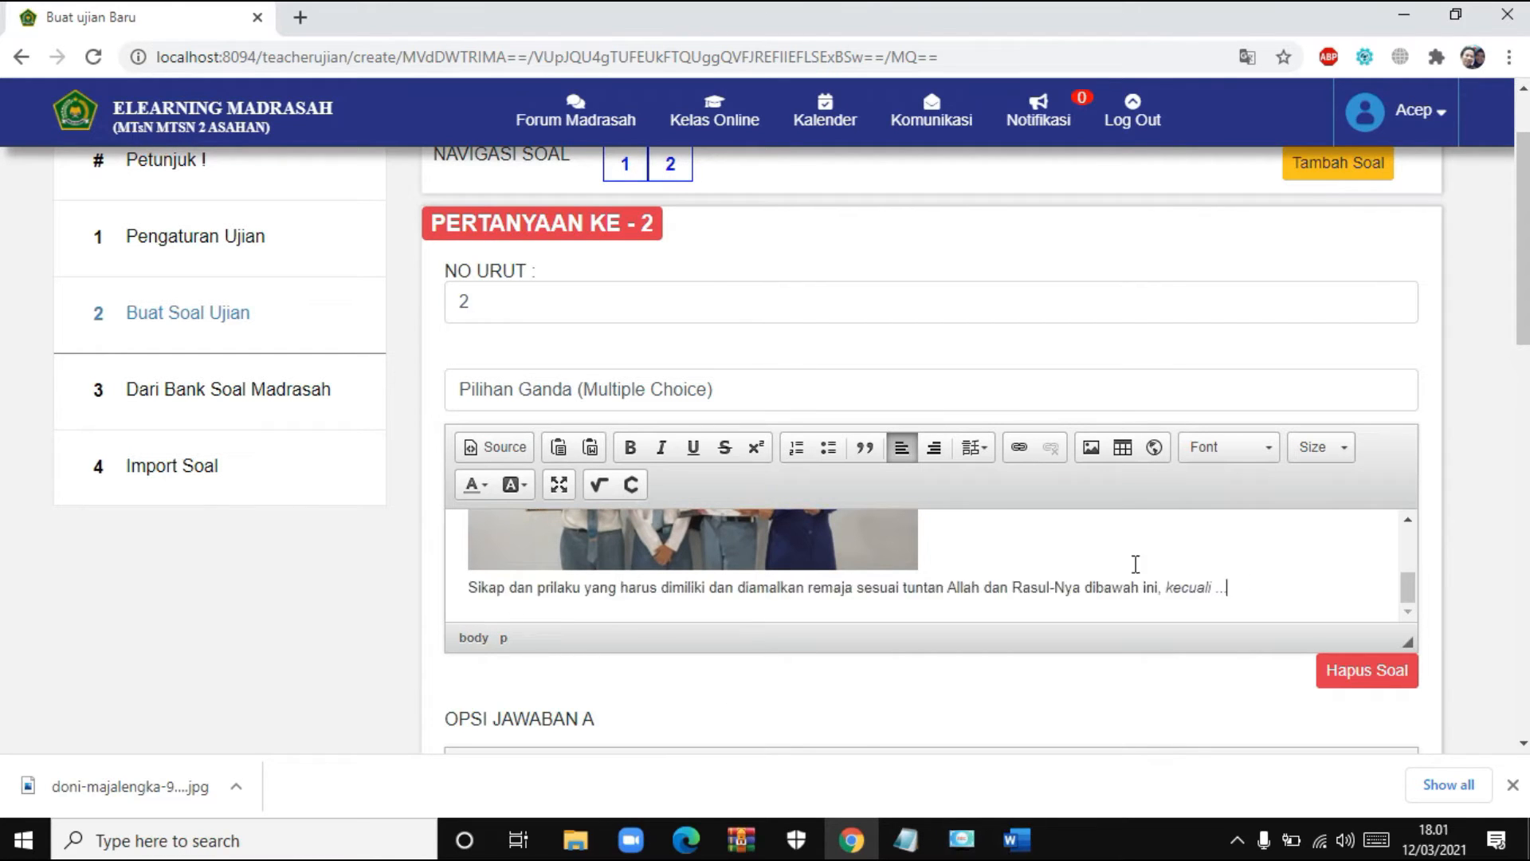
scroll(916, 557, "down", 3)
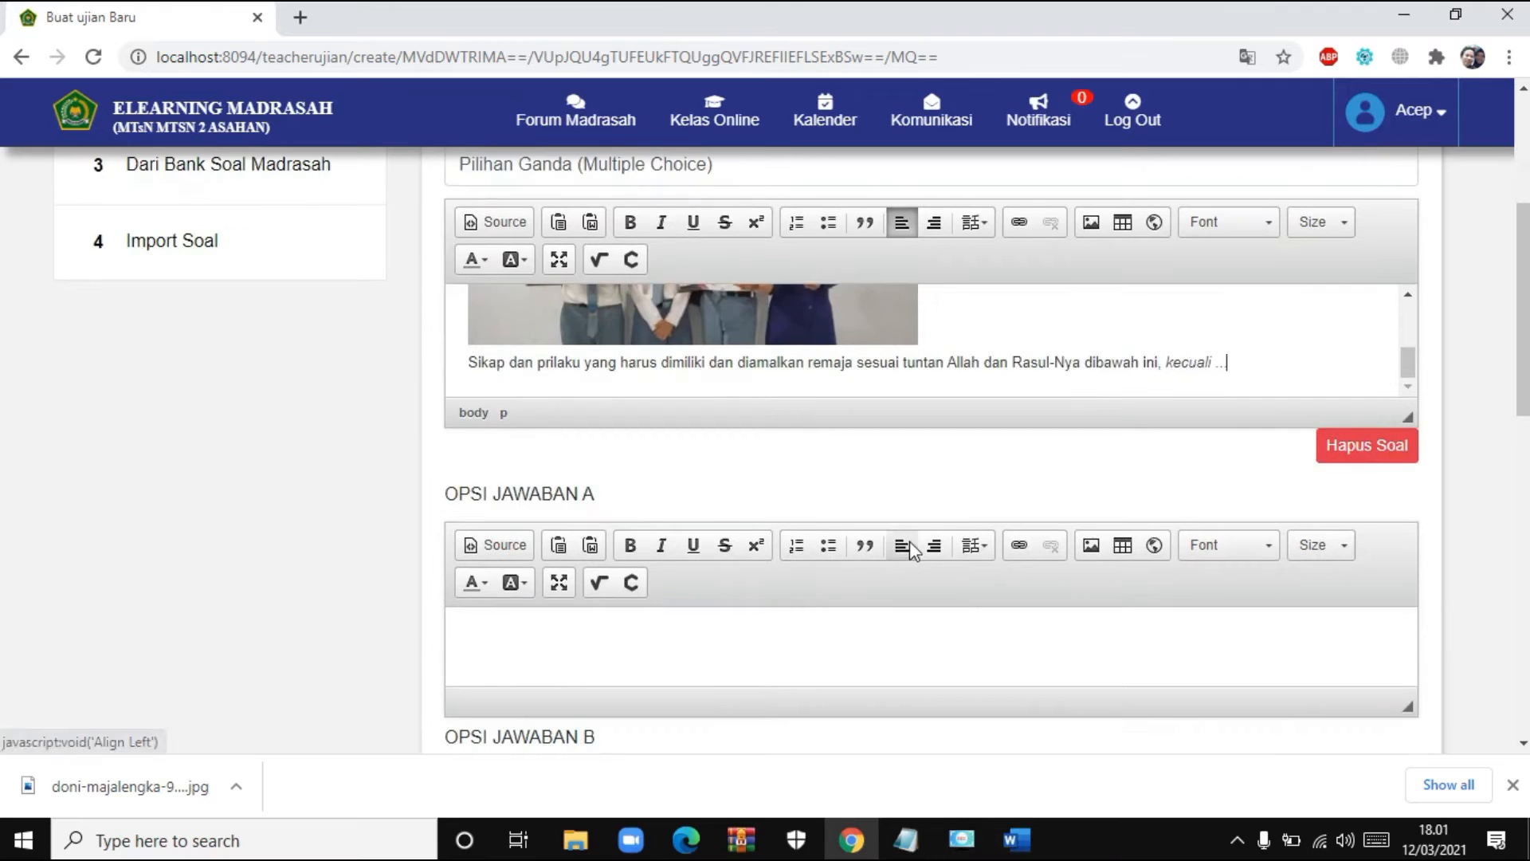
- Make D question 2's answer key, change its score weight from 10 to 2, and save it
scroll(911, 550, "down", 2)
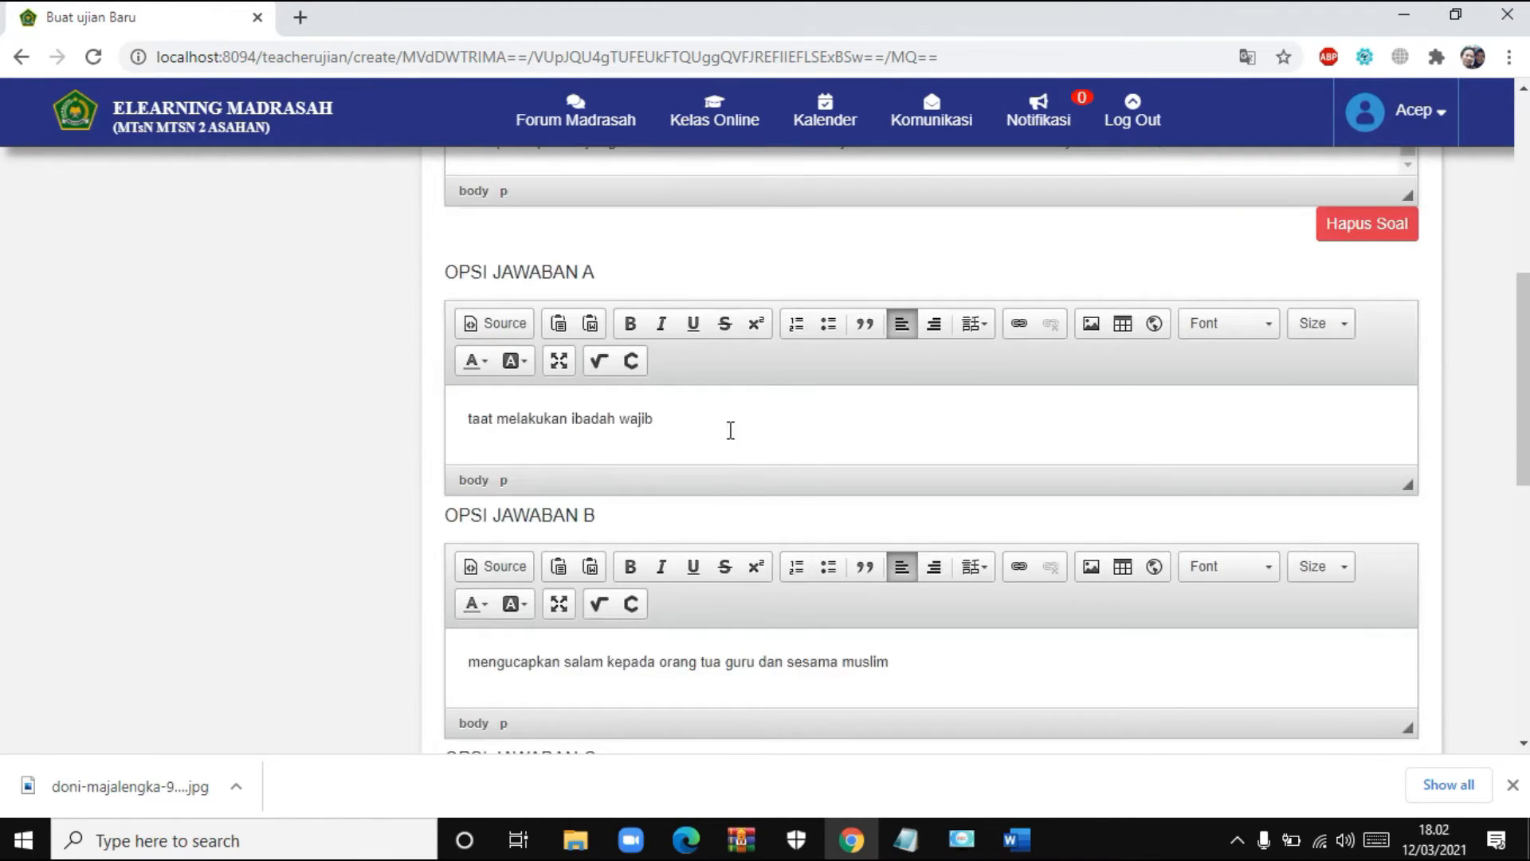
scroll(698, 447, "down", 1)
scroll(694, 462, "down", 8)
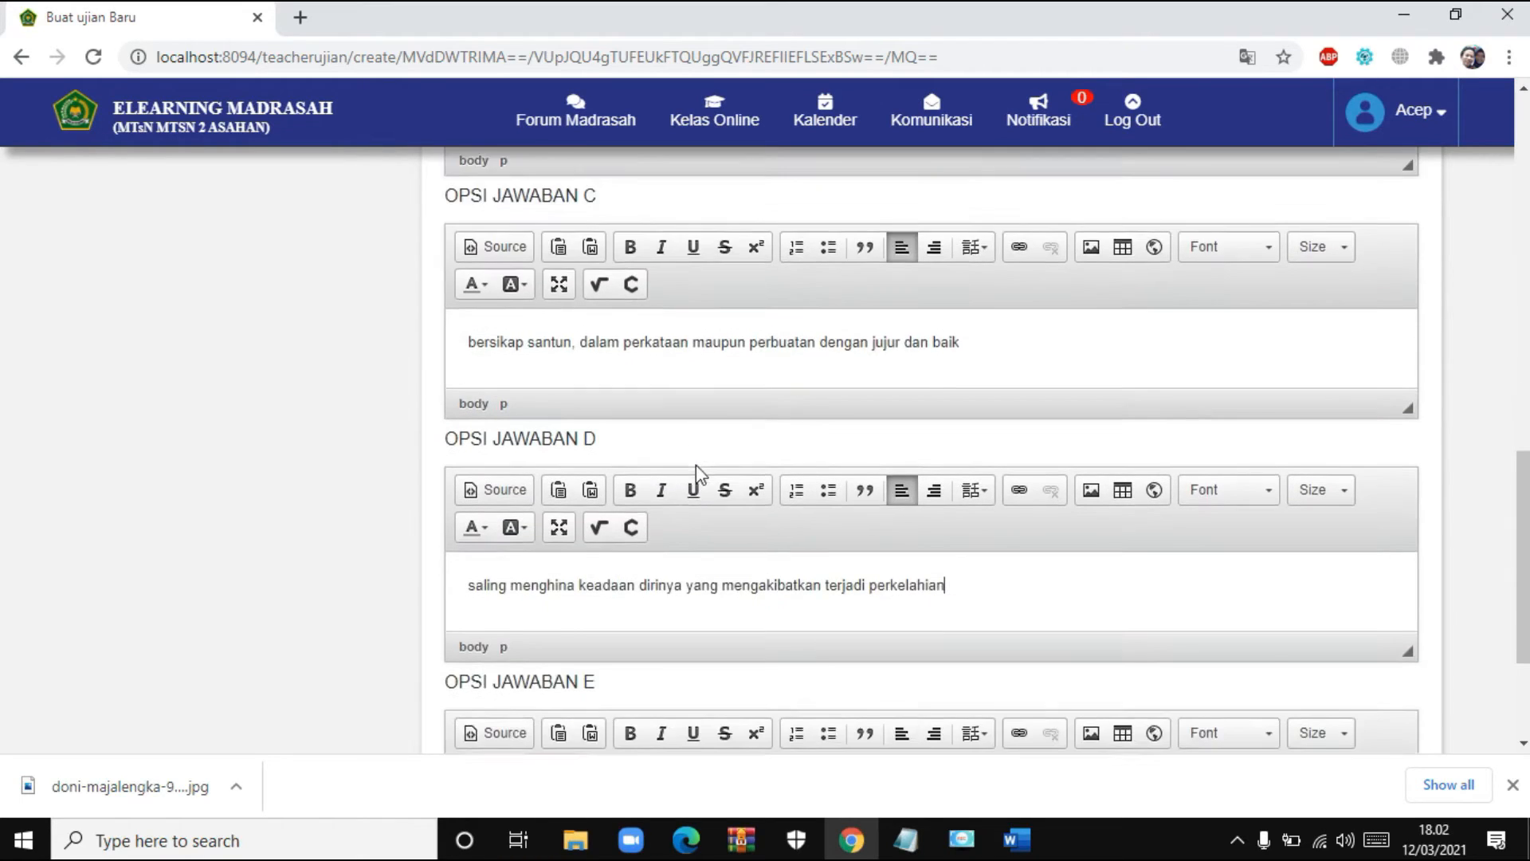
left_click(696, 712)
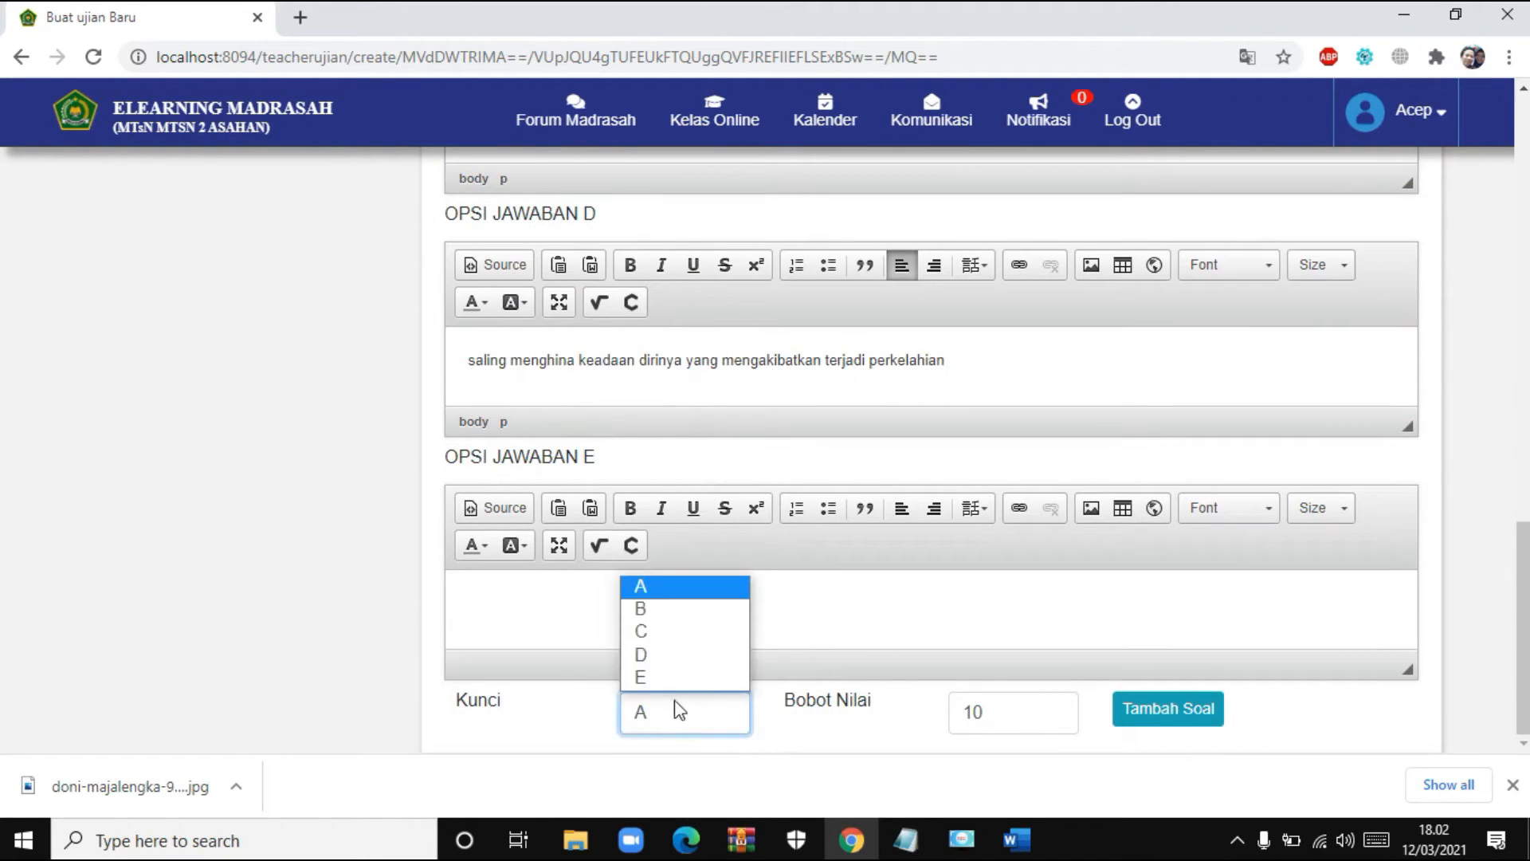
left_click(673, 655)
left_click_drag(1026, 714, 912, 708)
type("2")
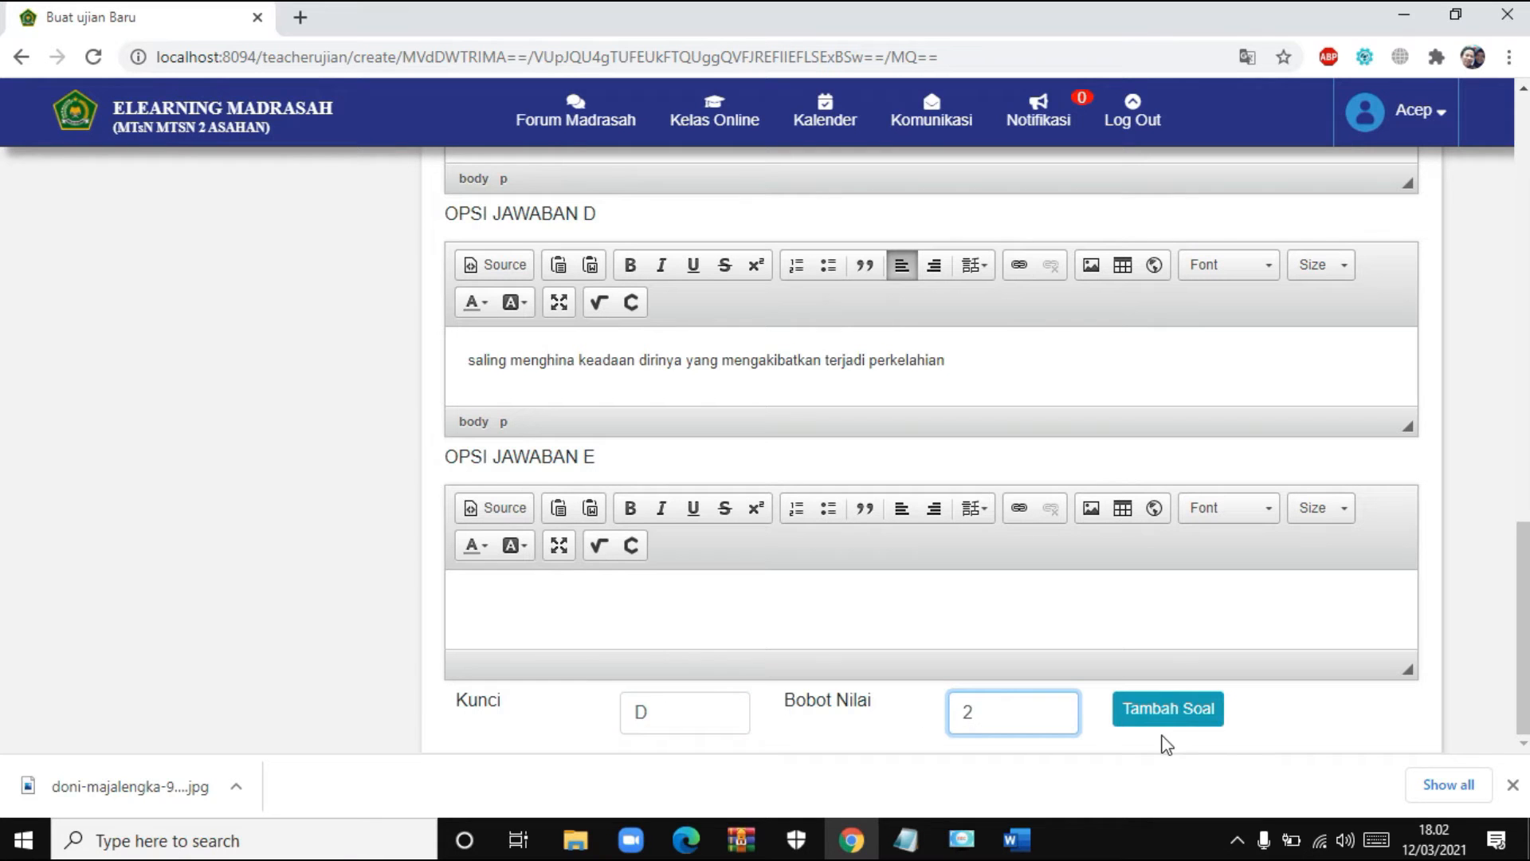
left_click(1164, 715)
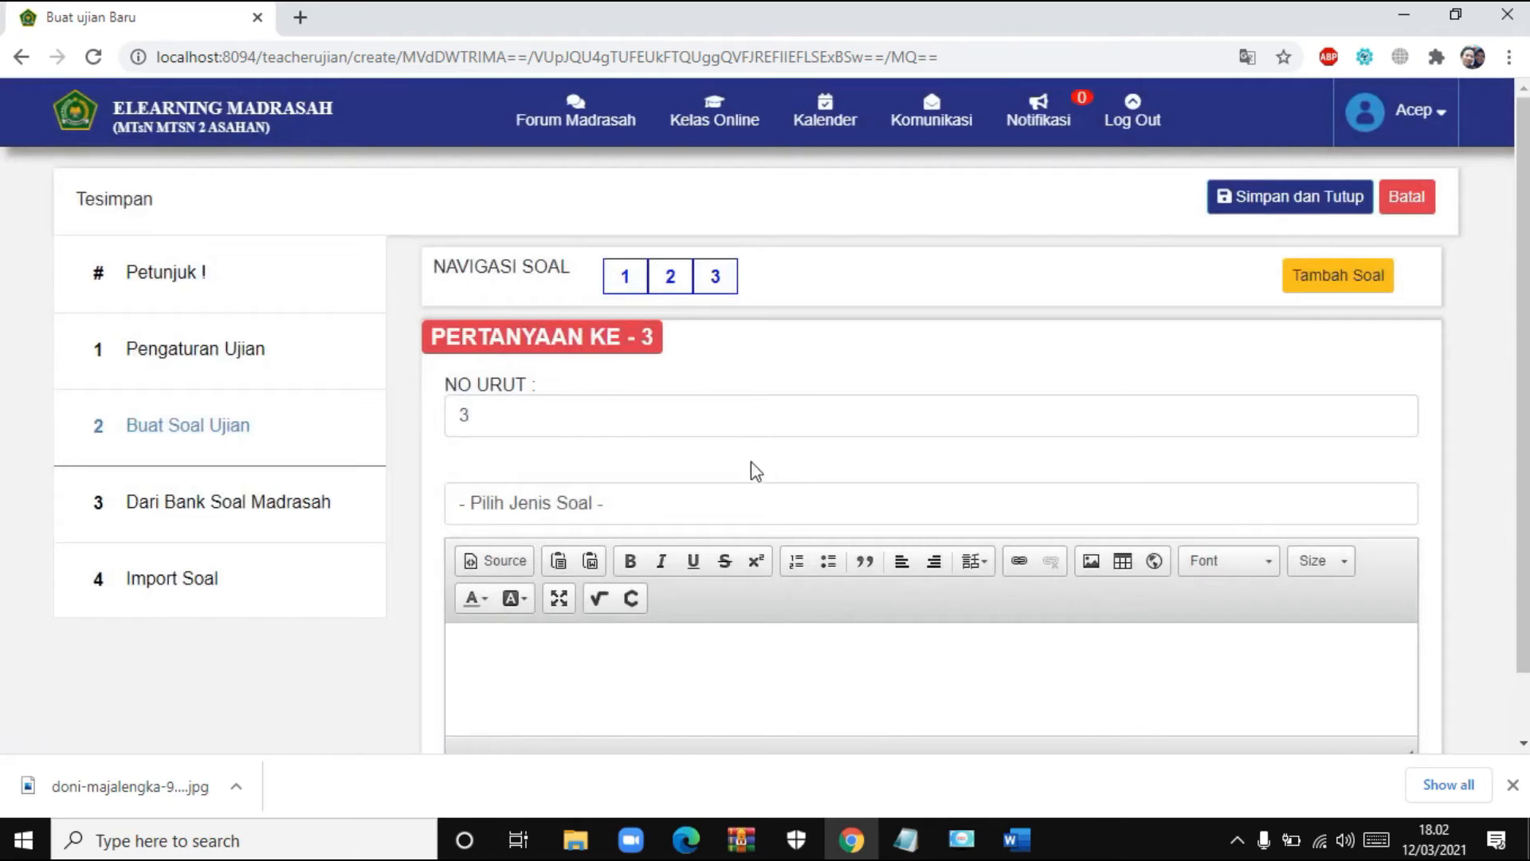
- Return to question 2 and select its inserted photo
left_click(670, 279)
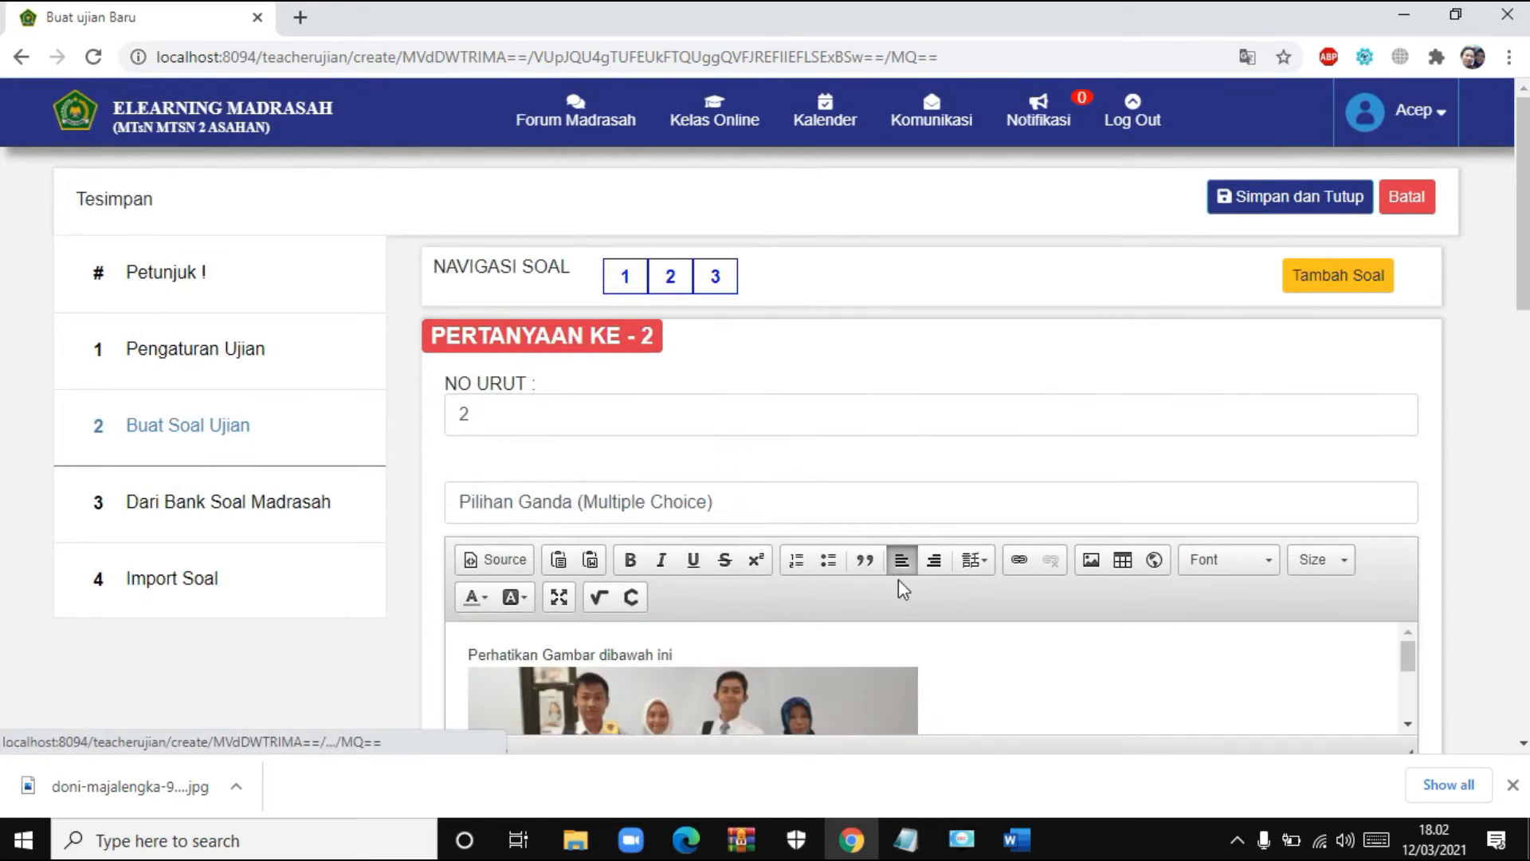
scroll(897, 586, "down", 4)
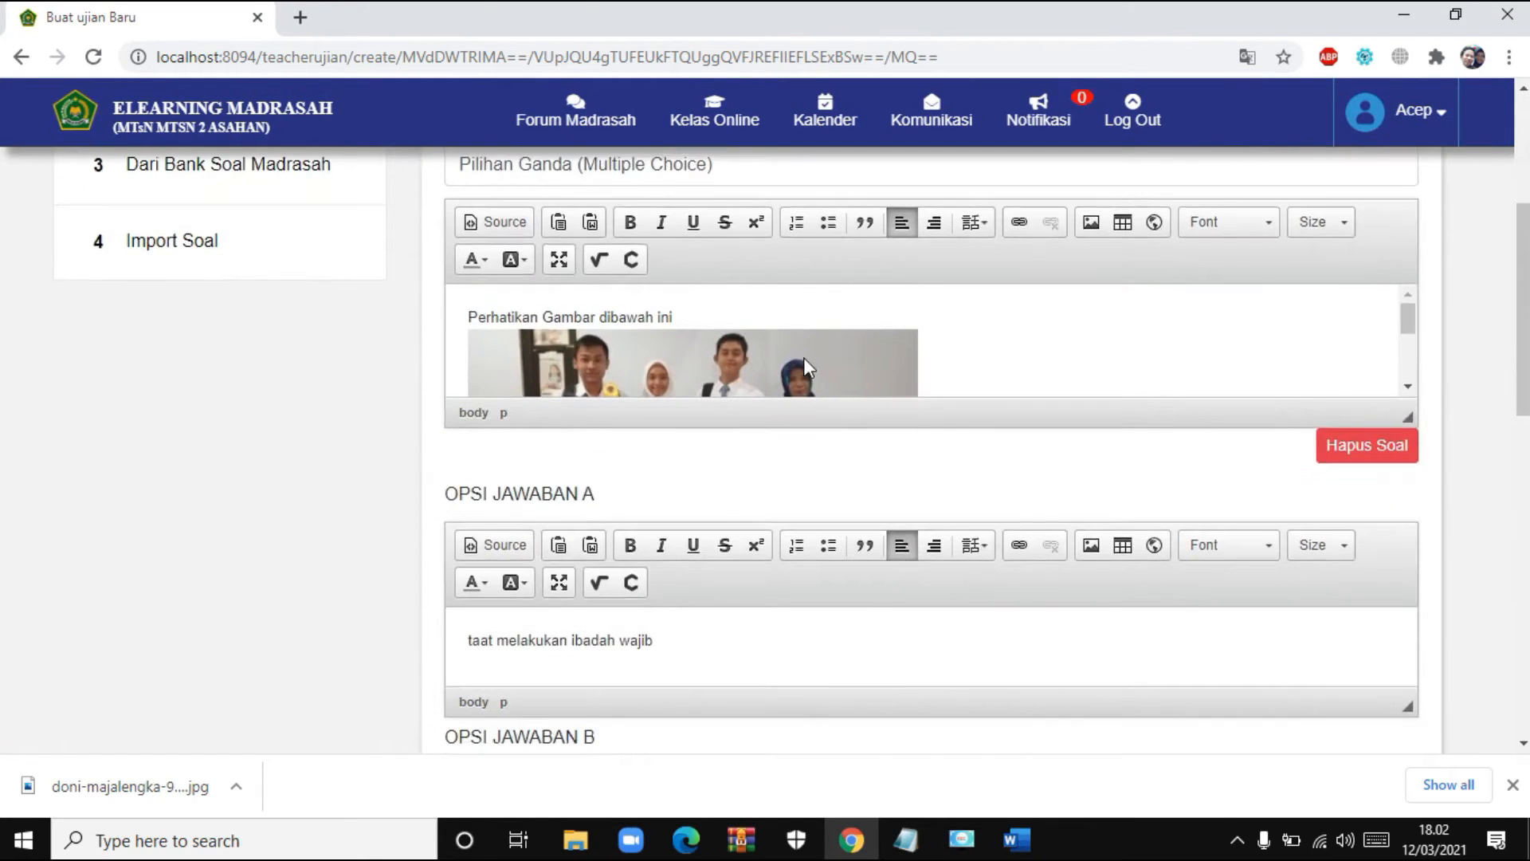
left_click(804, 359)
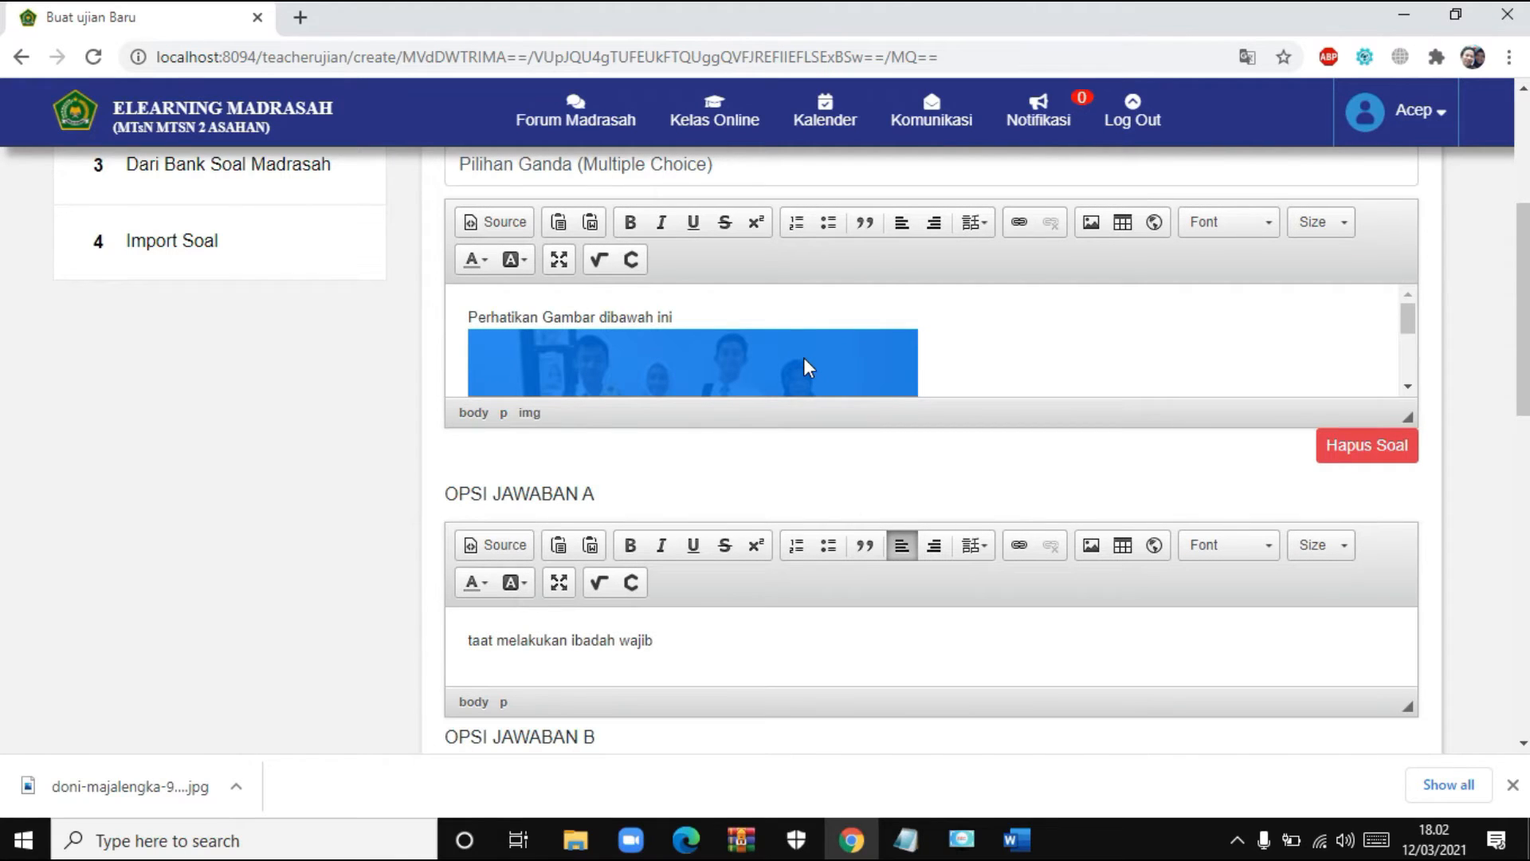
- Resize the photo from 400×163 to 300 pixels wide (height 122) and insert it
double_click(804, 357)
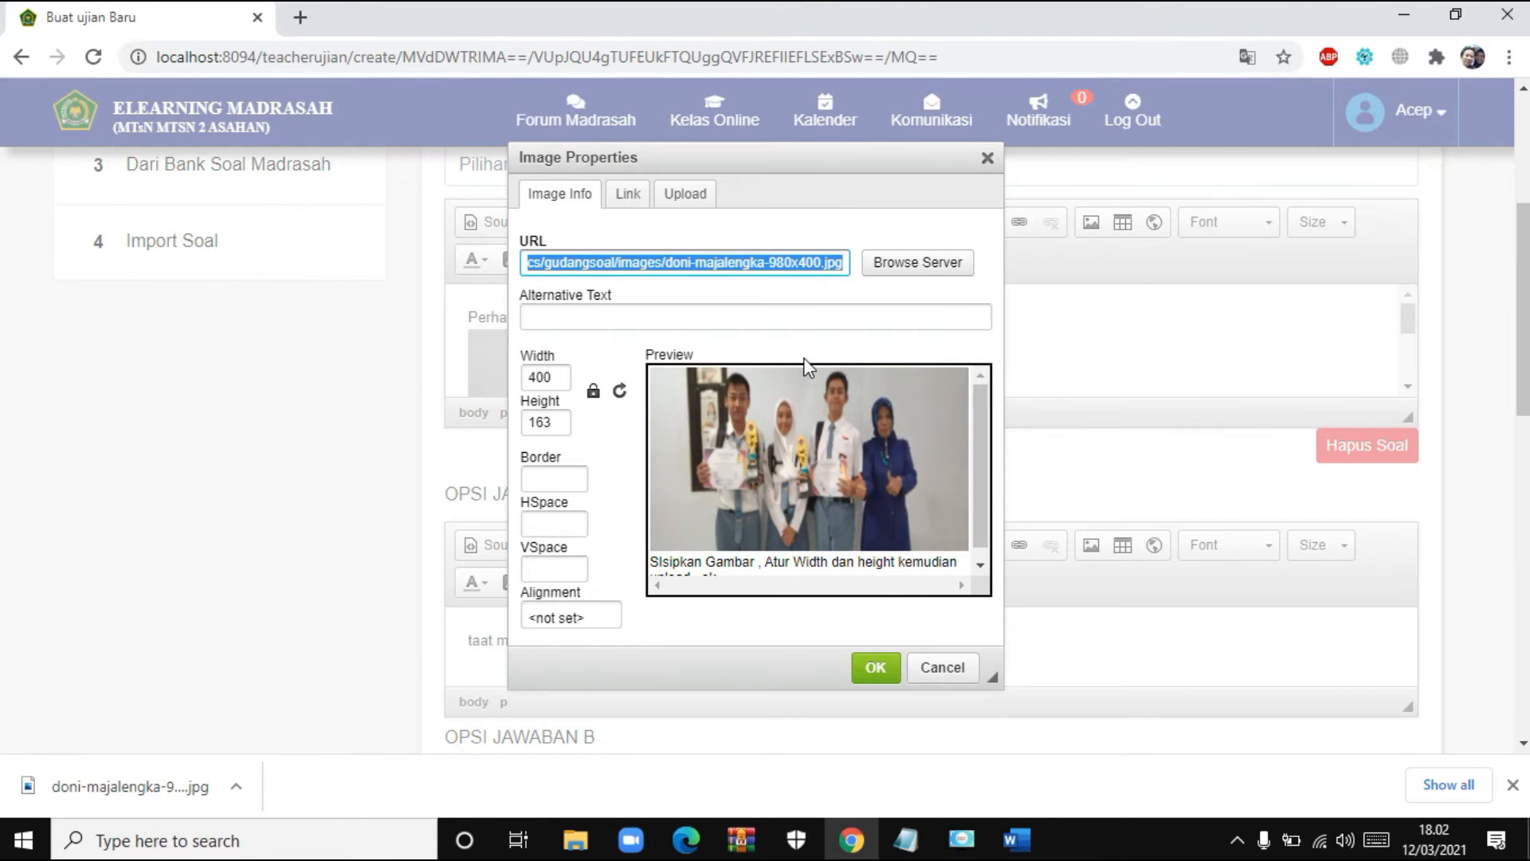
double_click(562, 380)
left_click_drag(561, 422, 527, 421)
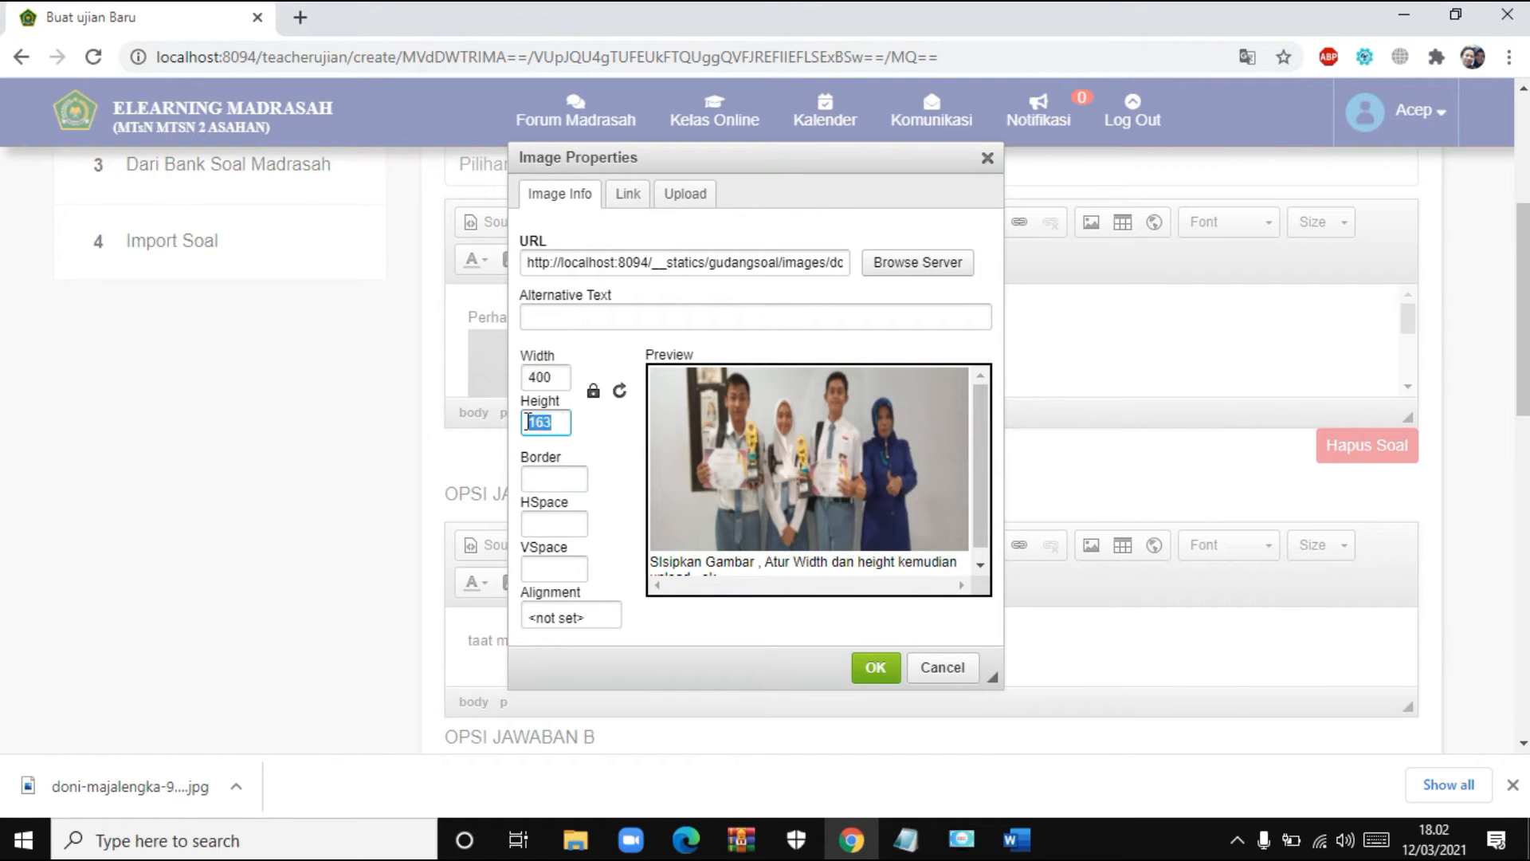
left_click(555, 377)
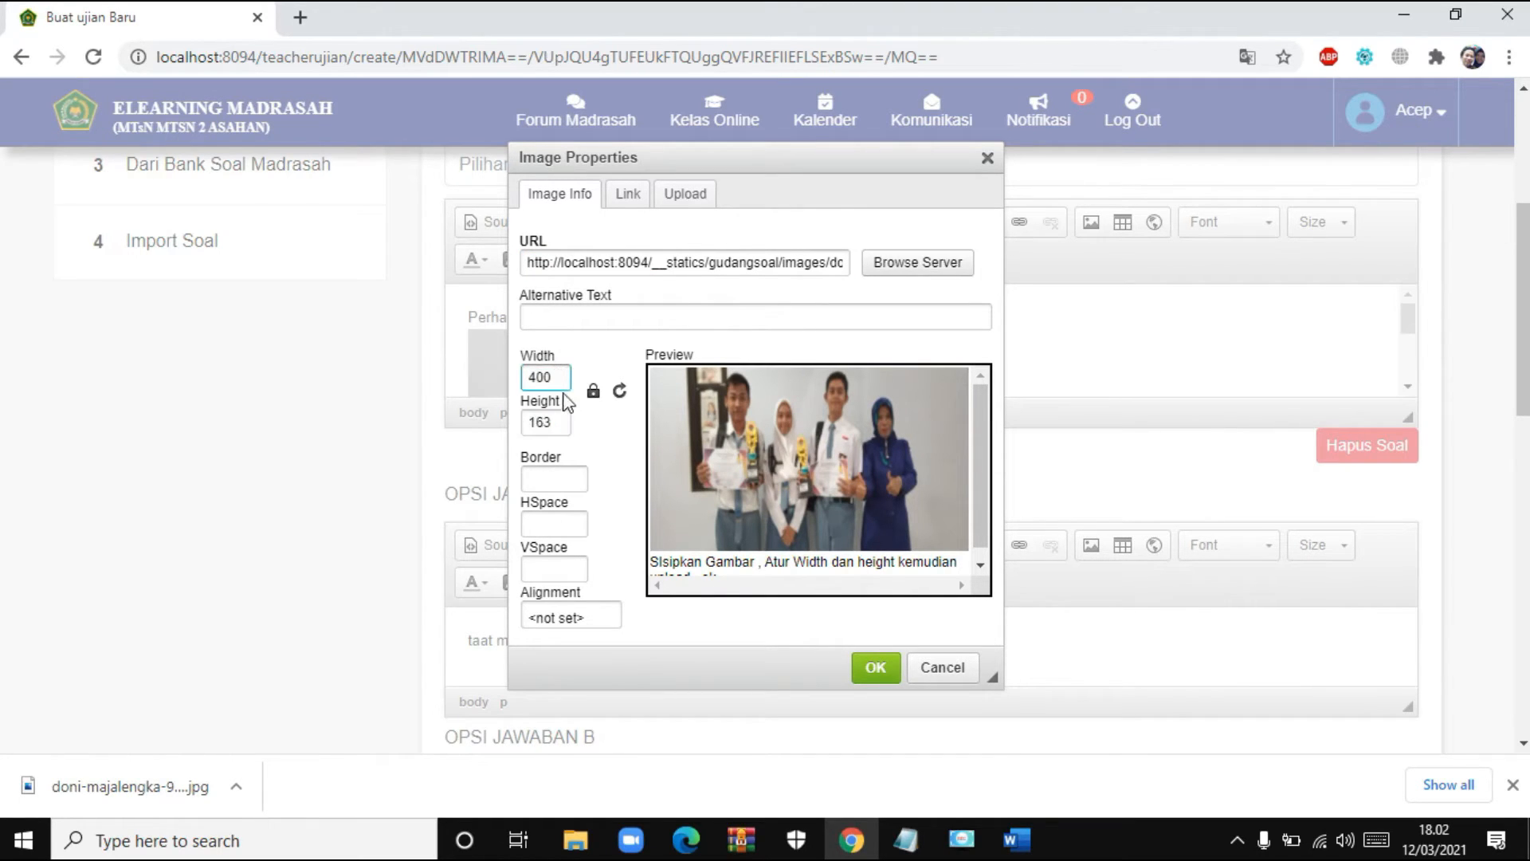
double_click(565, 378)
type("3")
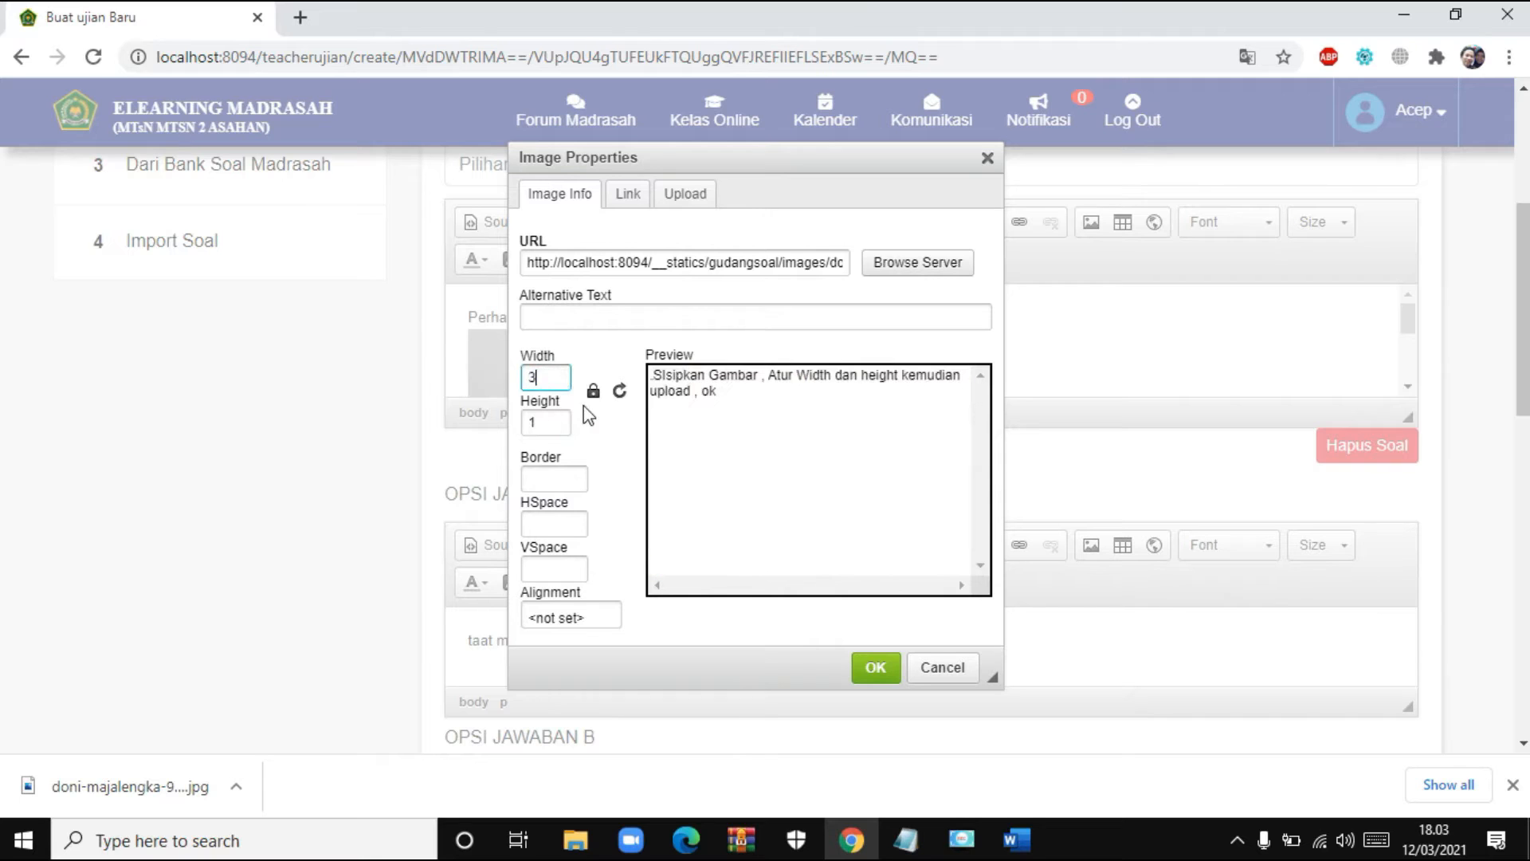
type("00")
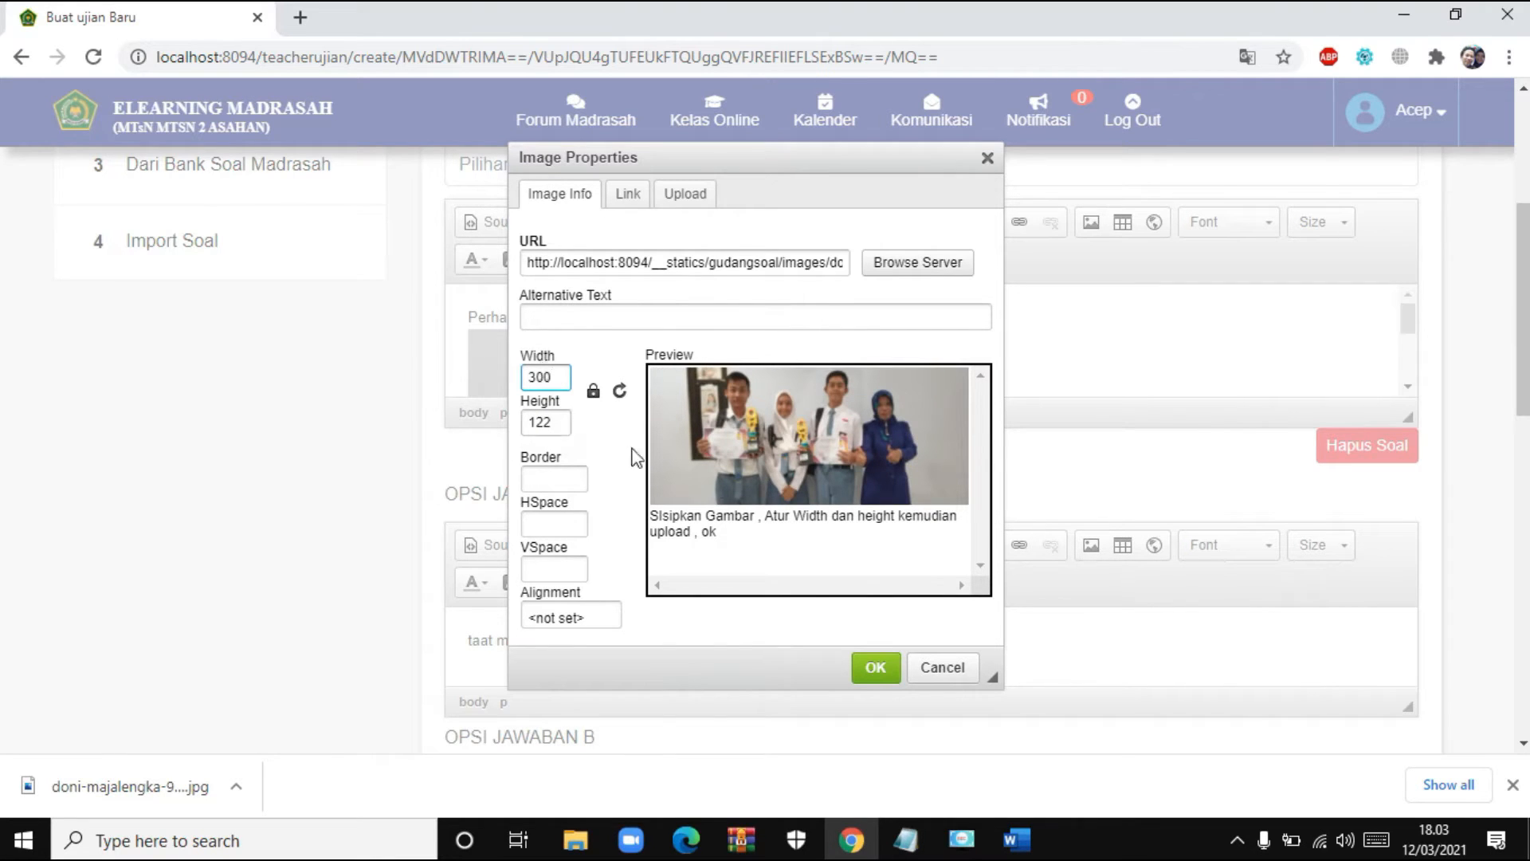
left_click(873, 668)
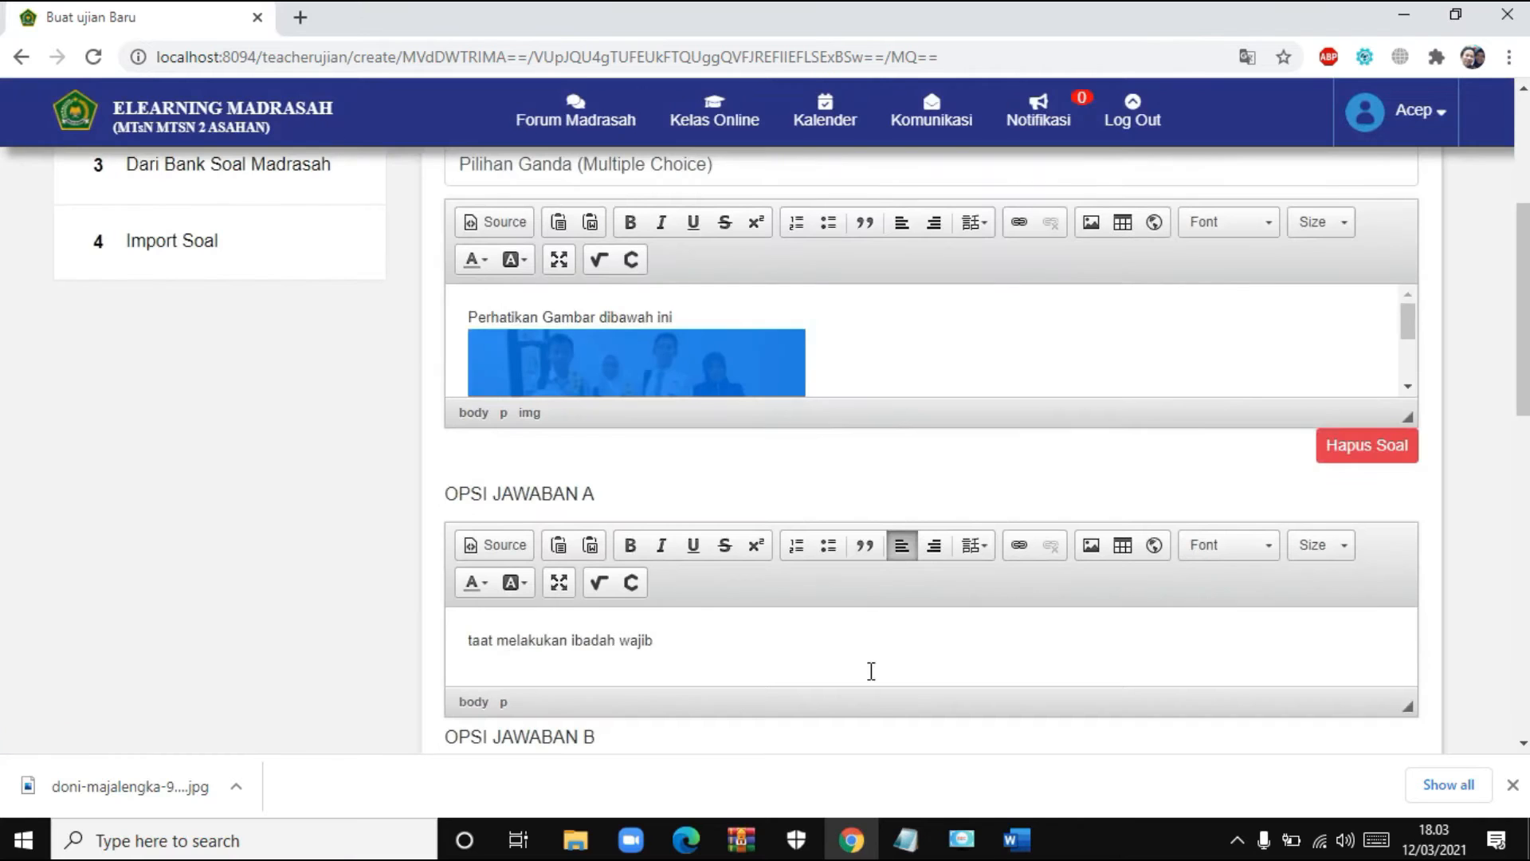
- Deselect the photo, scroll up to NAVIGASI SOAL, and open question 3
left_click(861, 354)
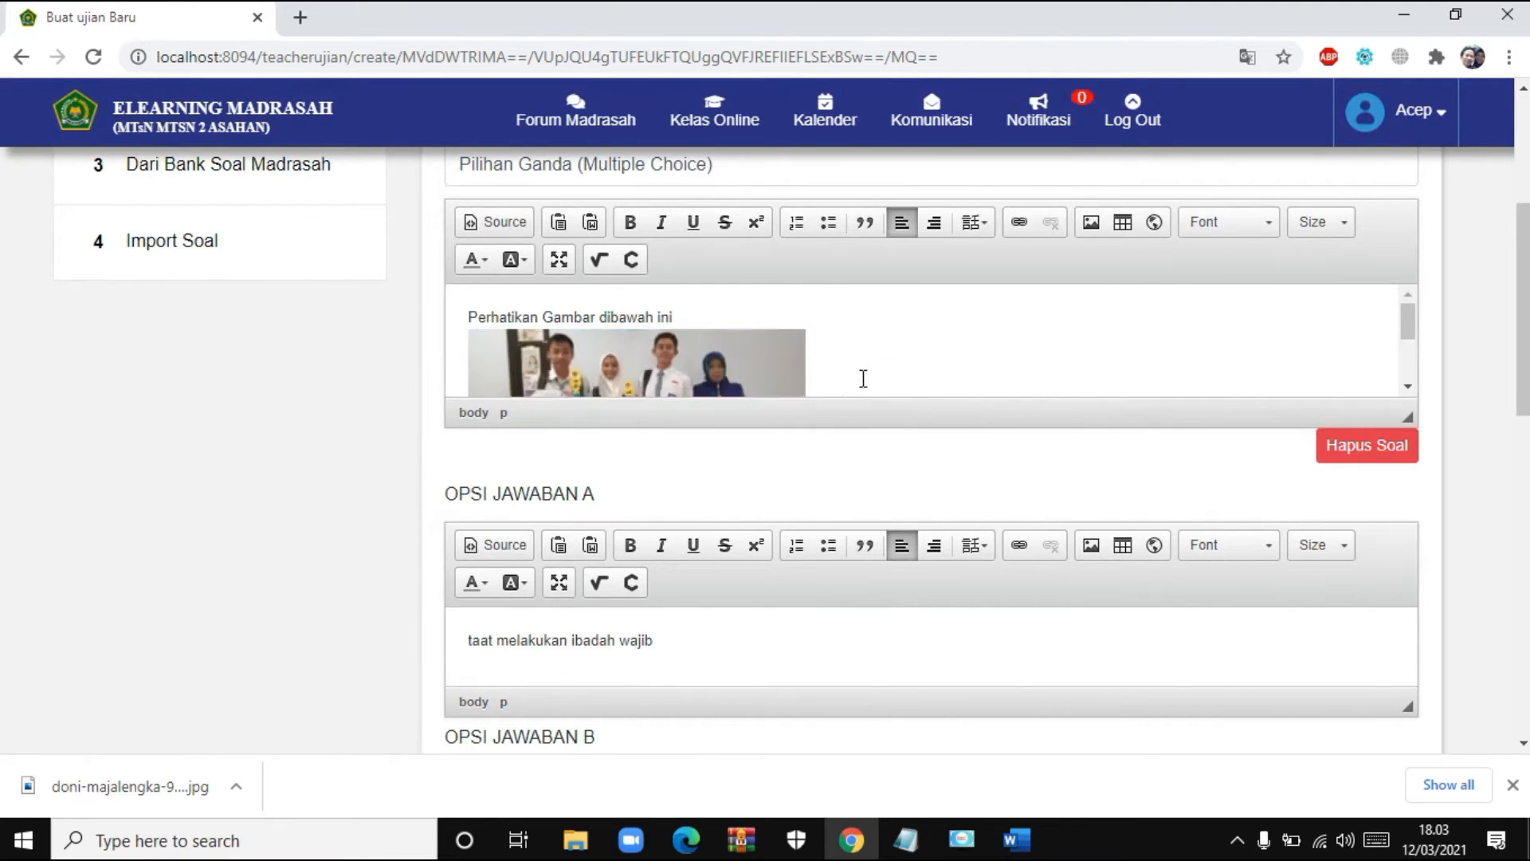
scroll(861, 367, "down", 3)
scroll(754, 356, "up", 3)
scroll(751, 355, "down", 3)
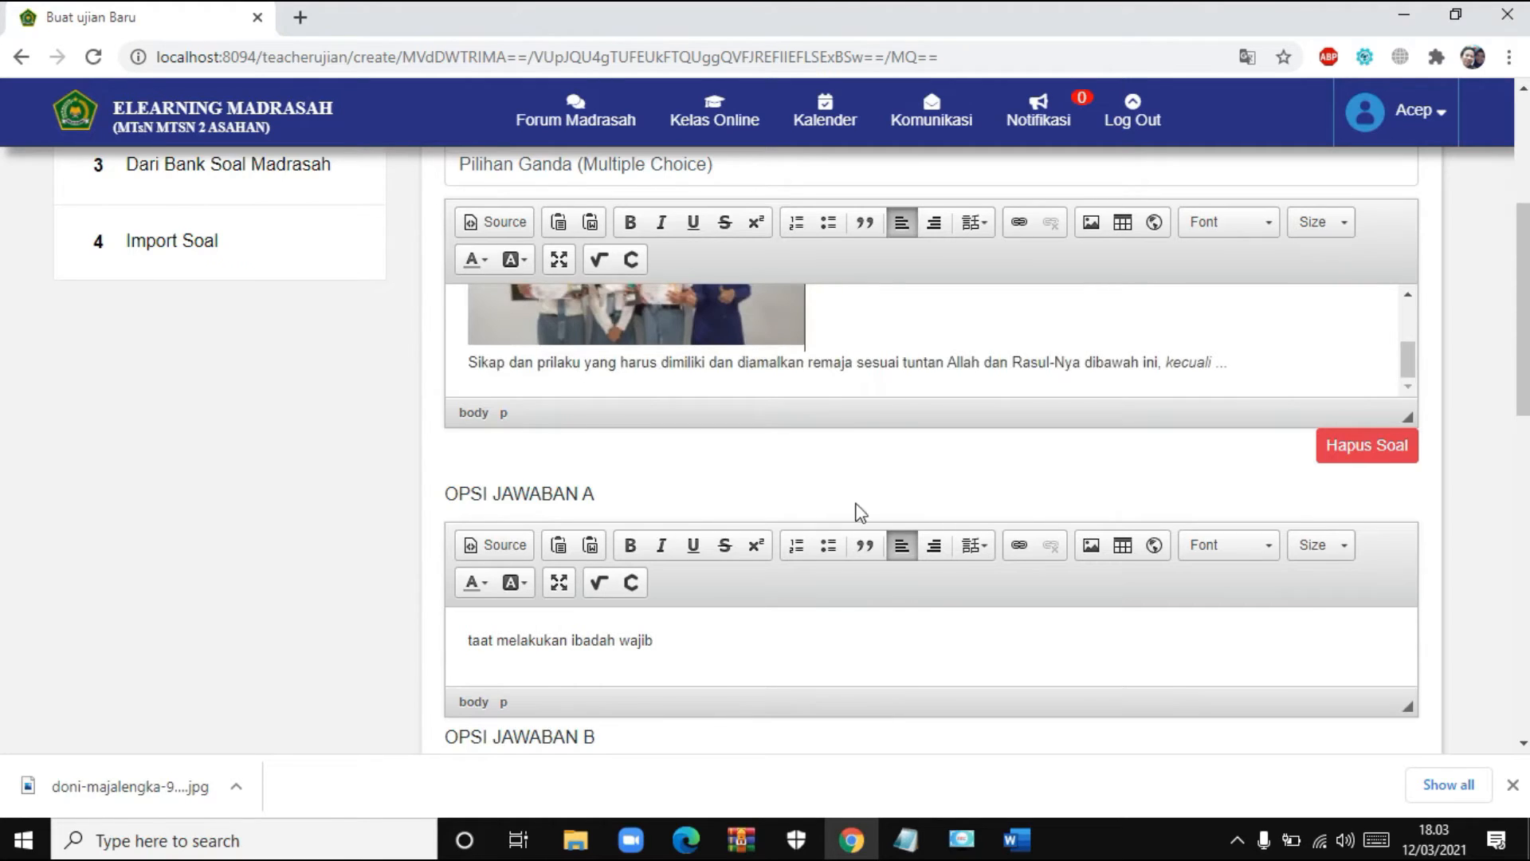
scroll(858, 512, "up", 1)
scroll(772, 410, "up", 1)
scroll(773, 410, "up", 1)
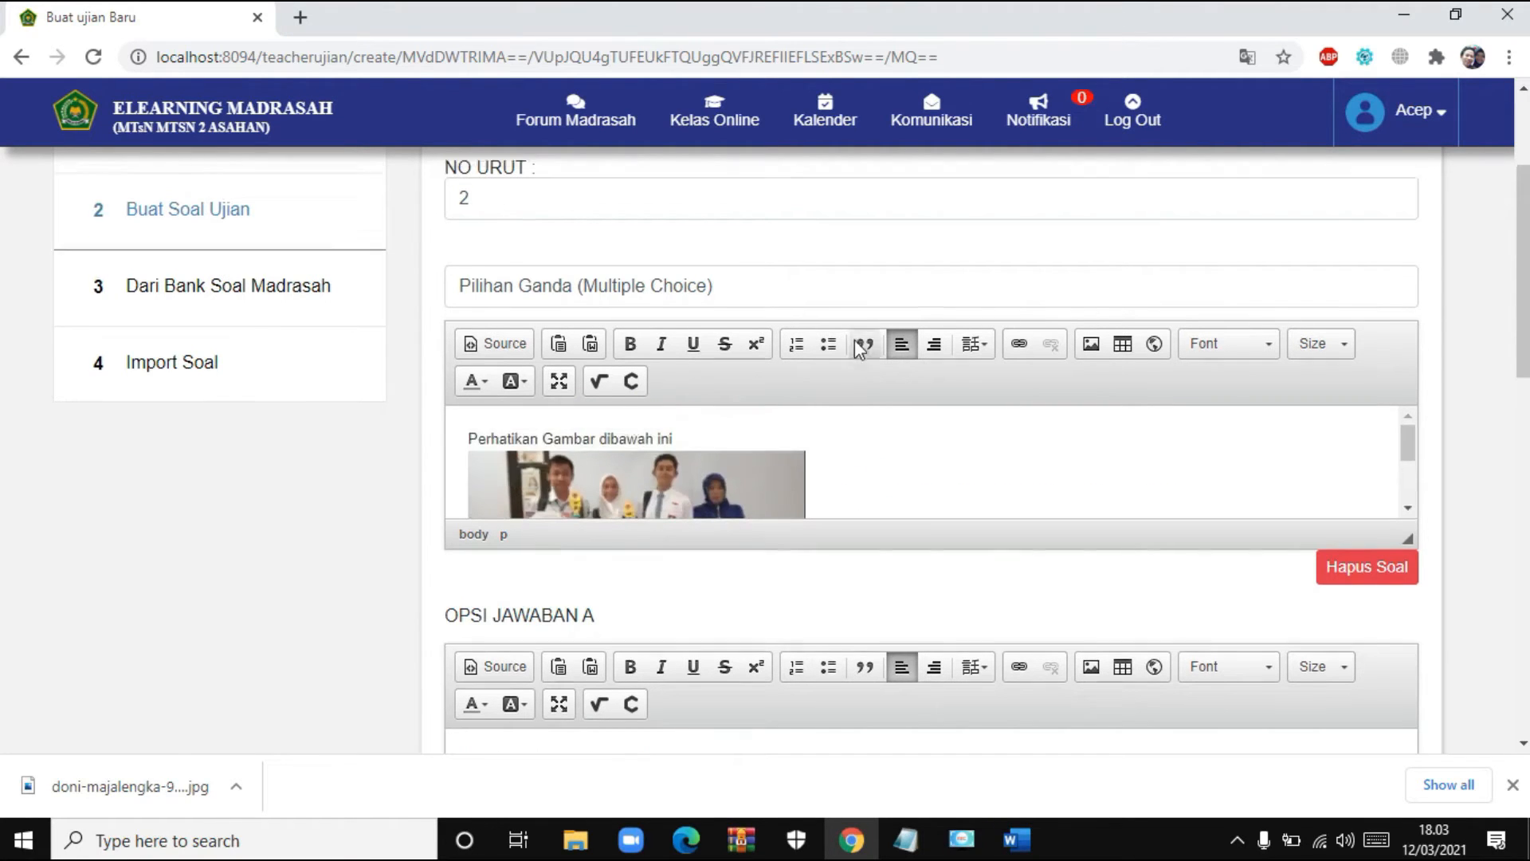
scroll(855, 340, "up", 2)
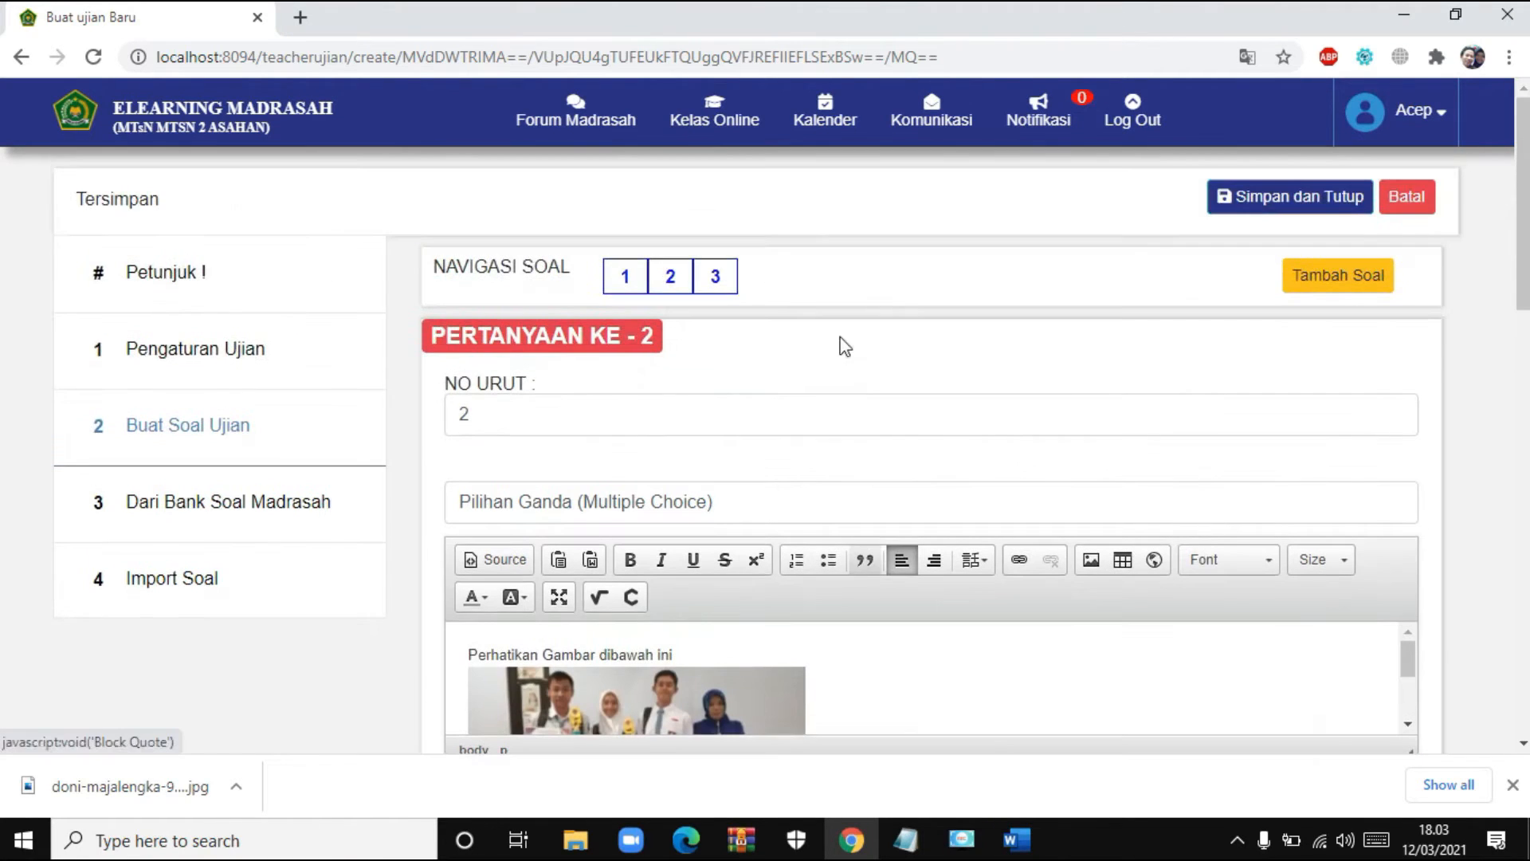
left_click(721, 279)
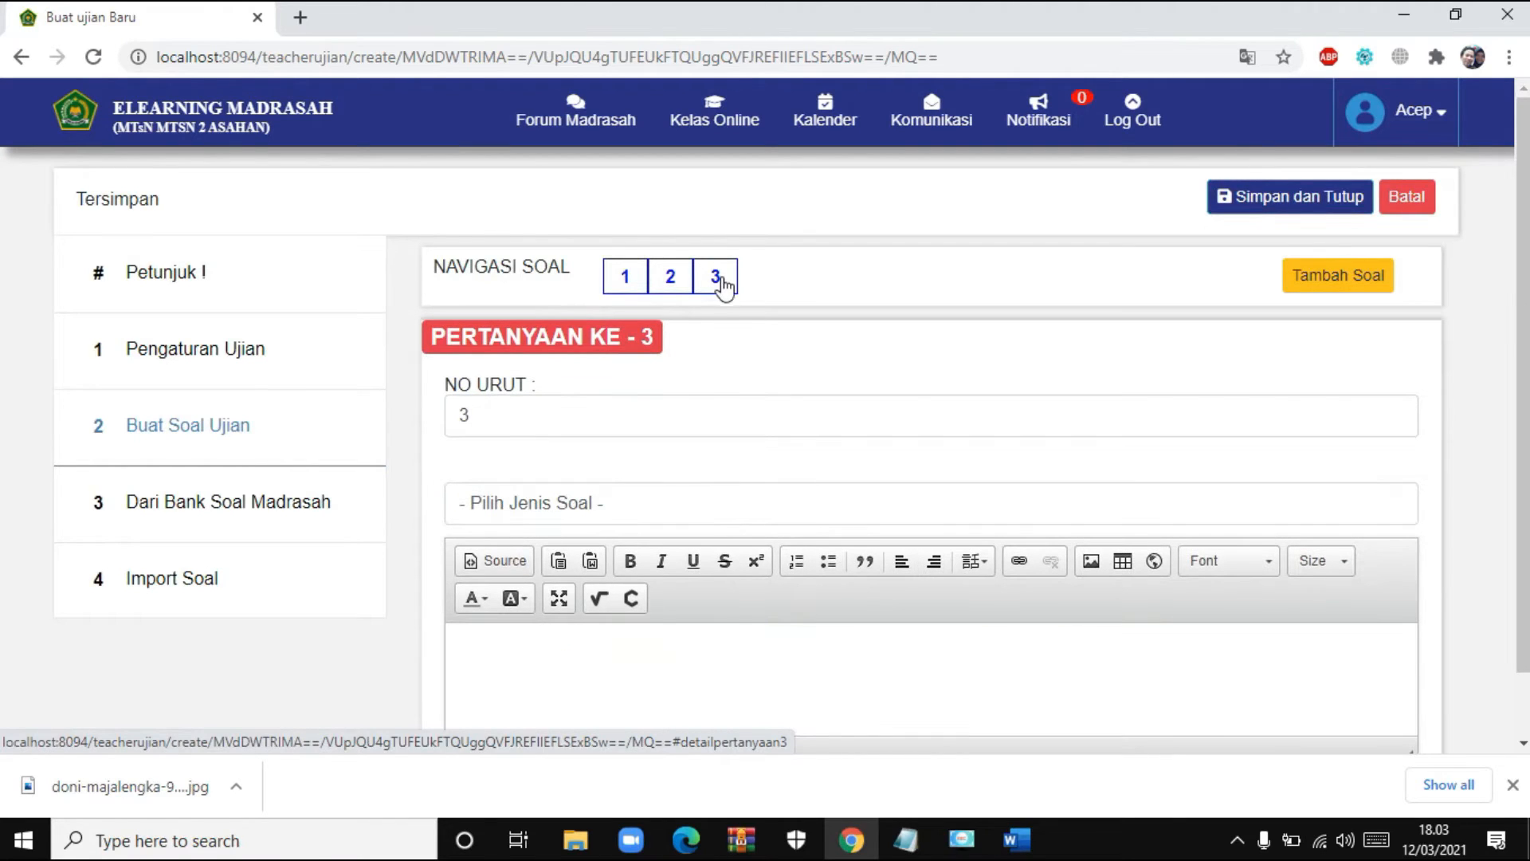
scroll(806, 403, "down", 1)
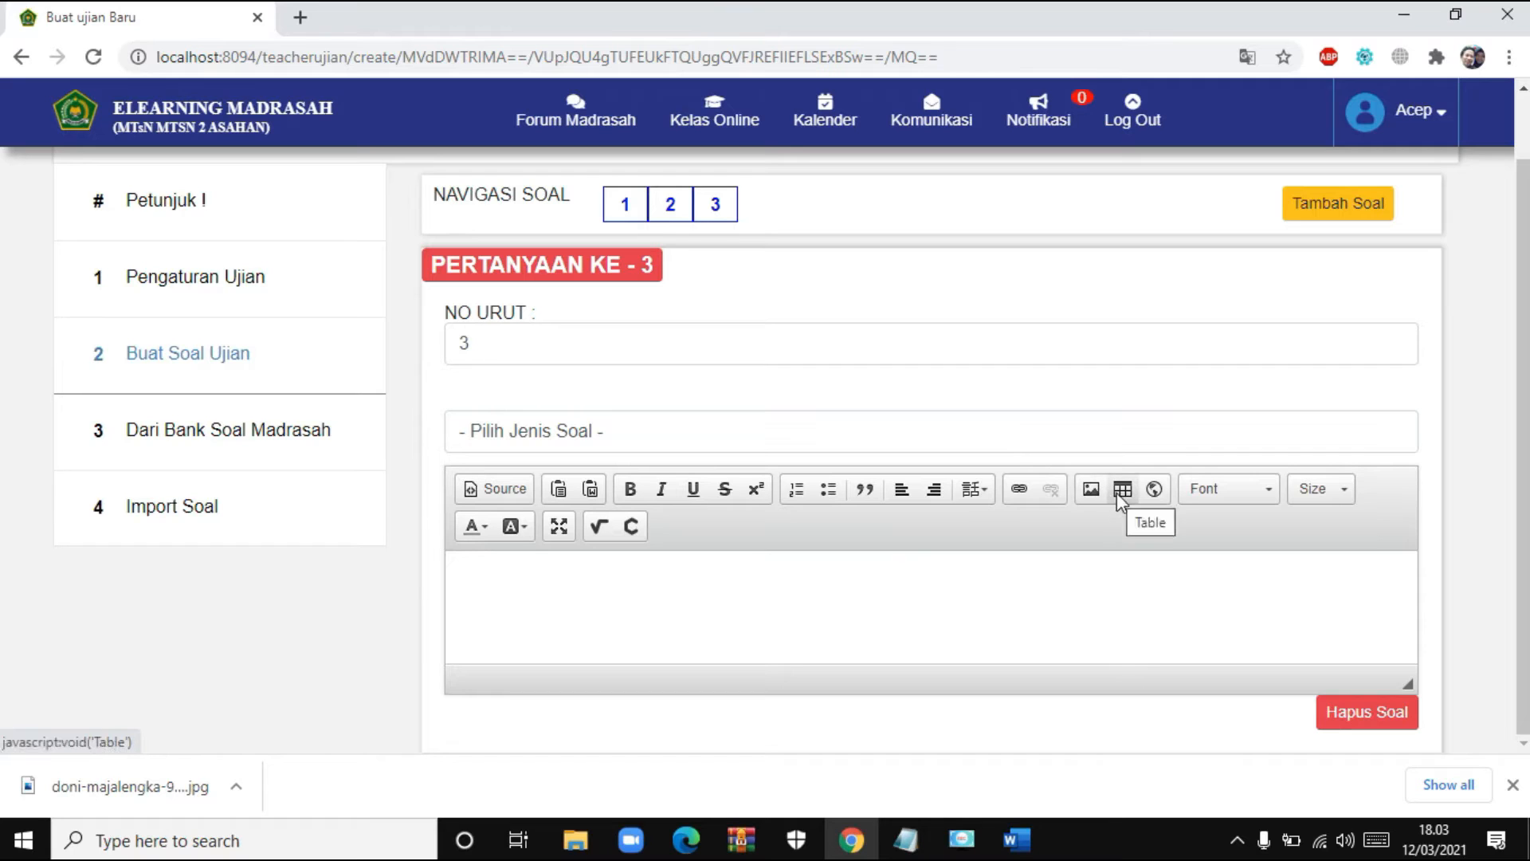
- Type 'Perhatikan Tabel dibawah ini' as question 3's opening line
left_click(749, 588)
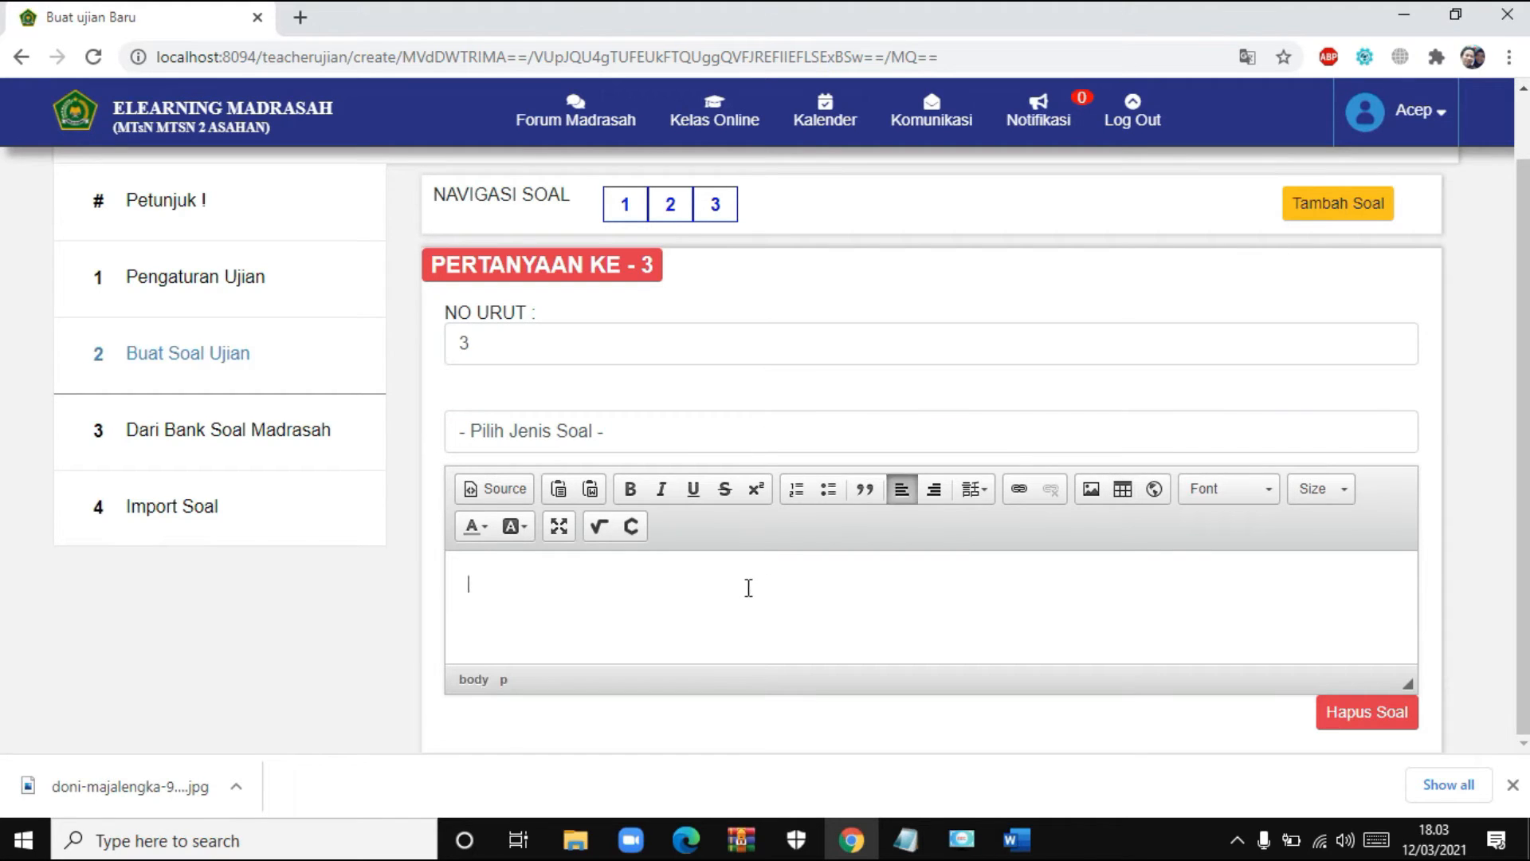
type("Perhatikan Tabel dibawah ini")
key("Return")
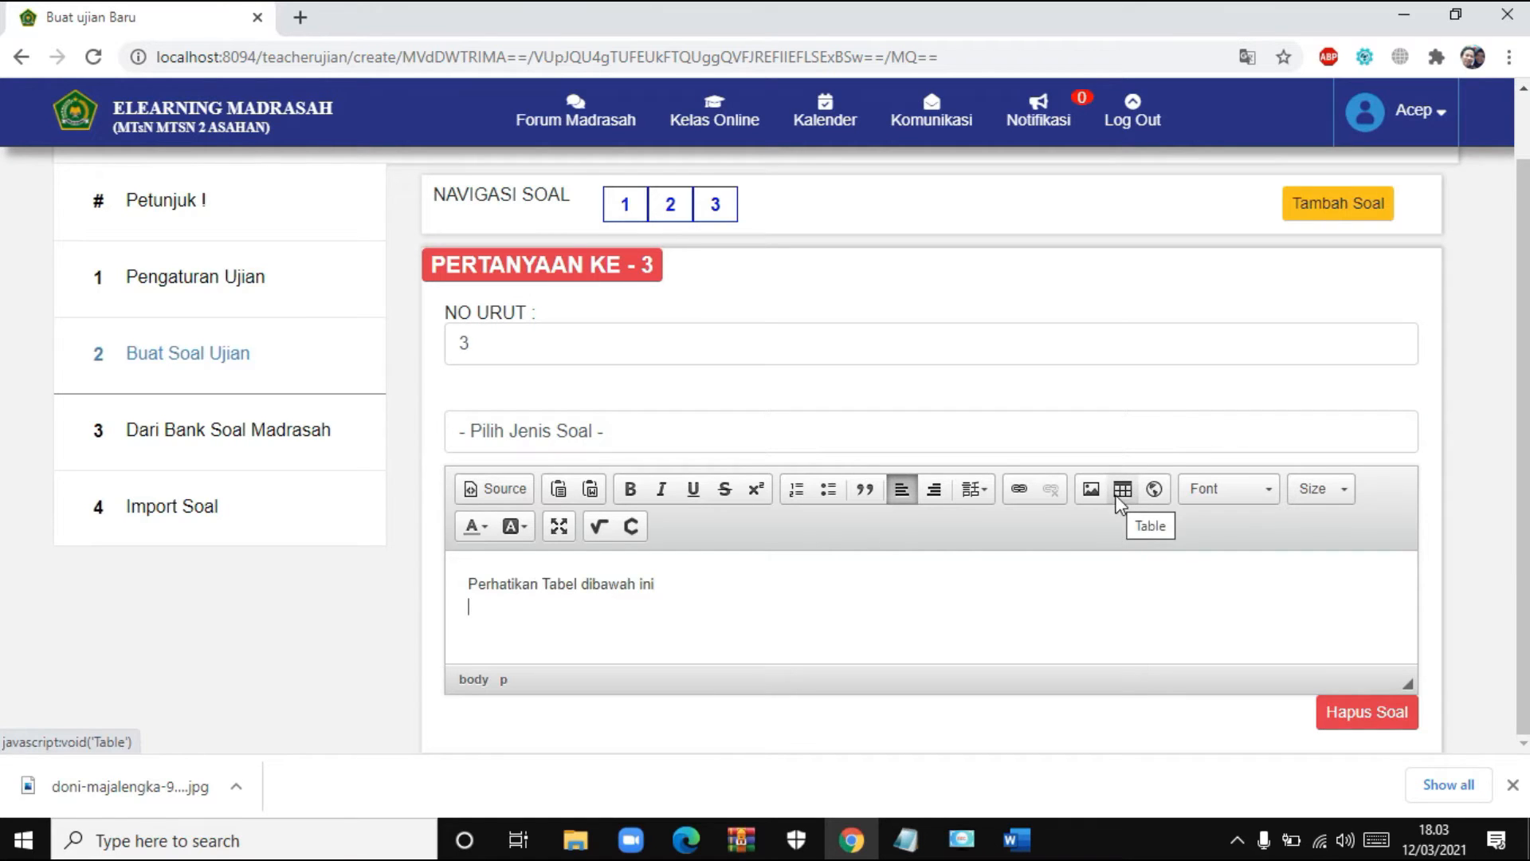
- Insert a table of 3 rows and 4 columns below the intro line
left_click(1123, 491)
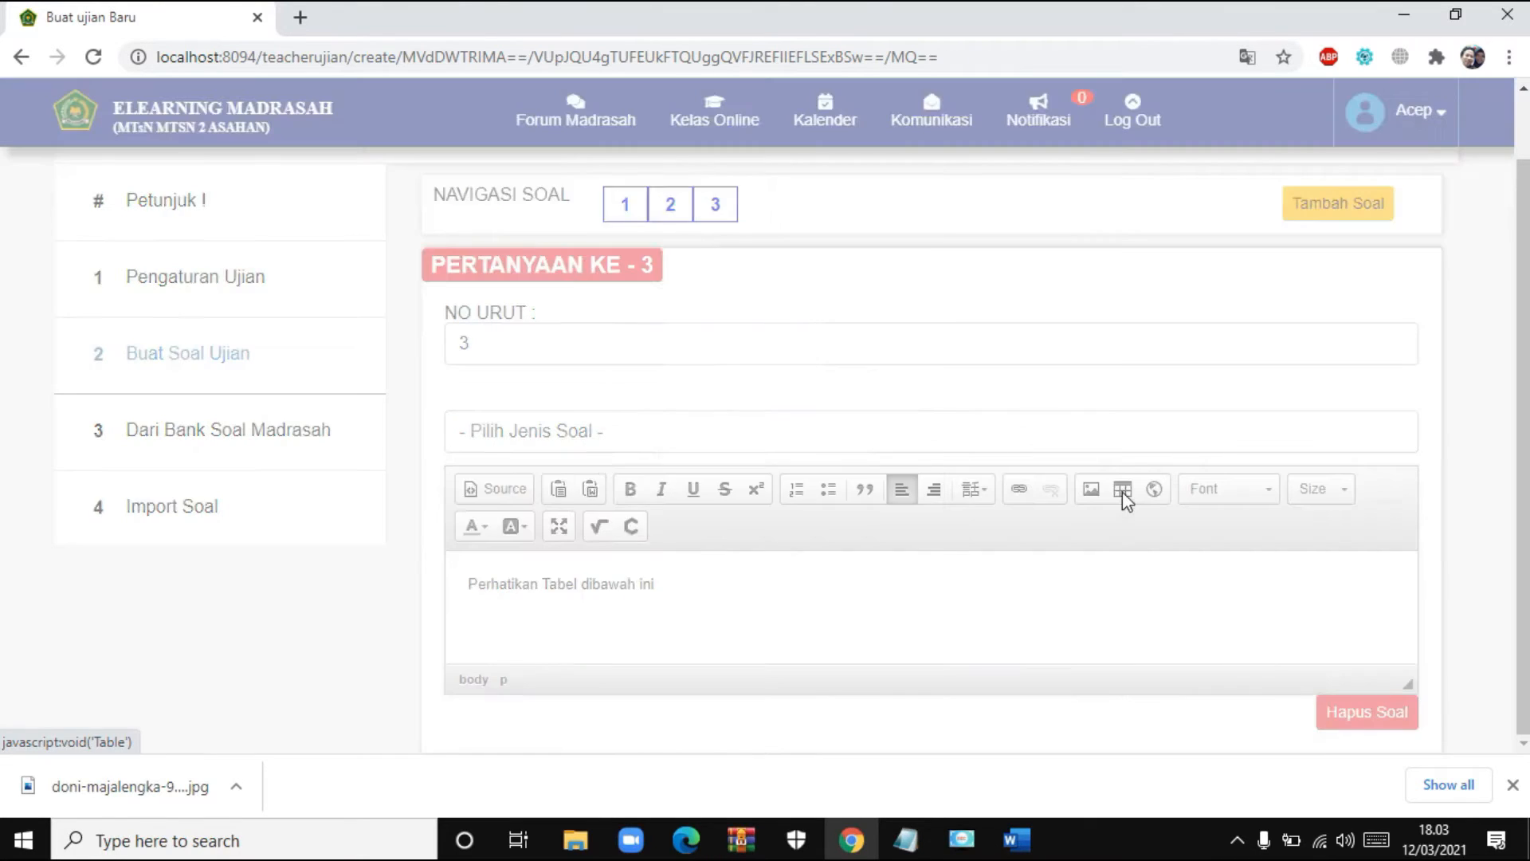
left_click(629, 296)
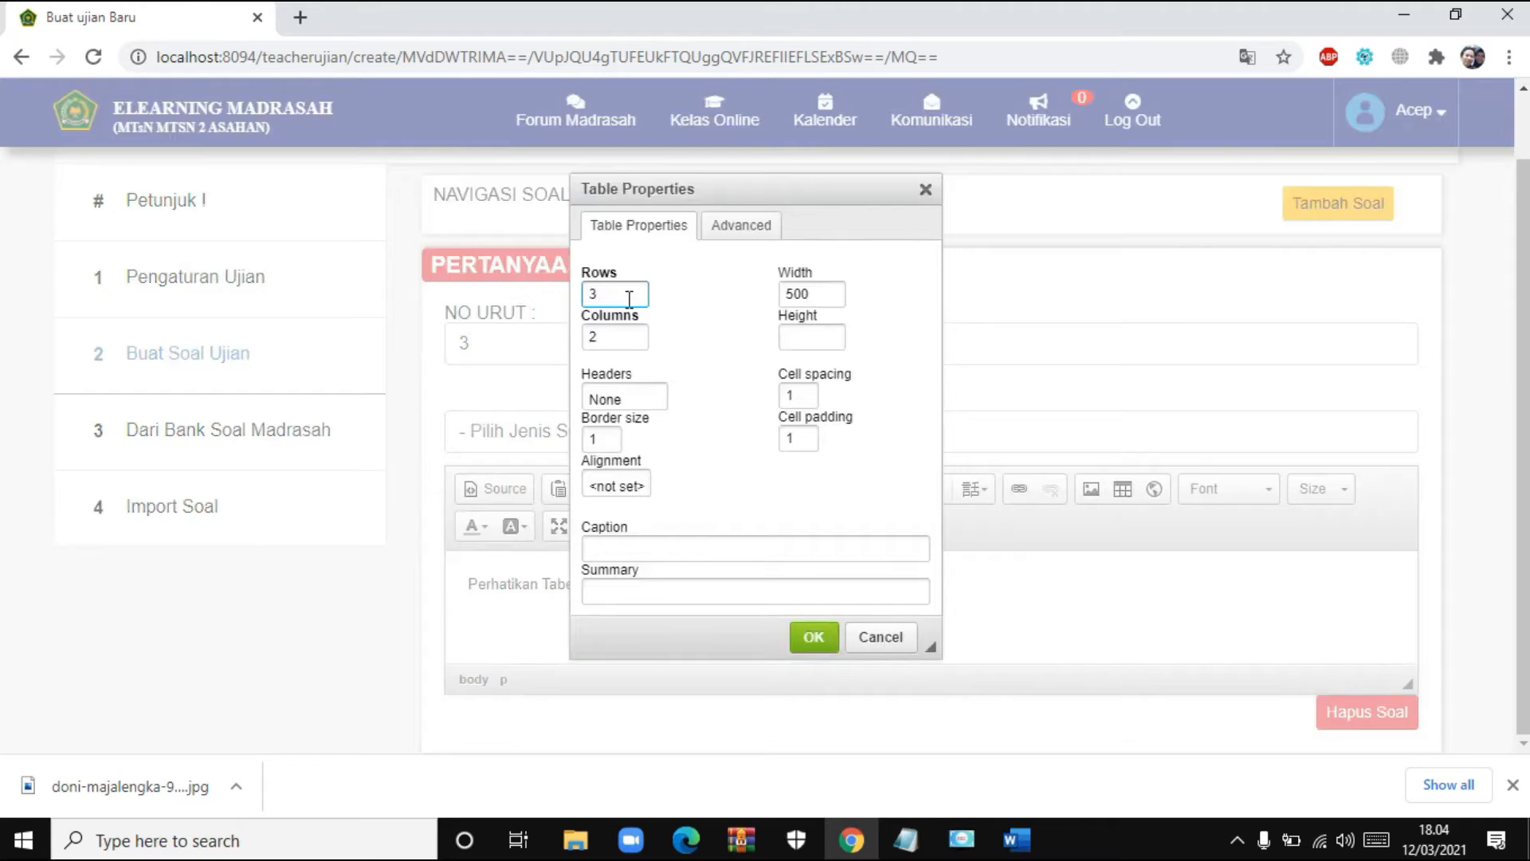
left_click(617, 337)
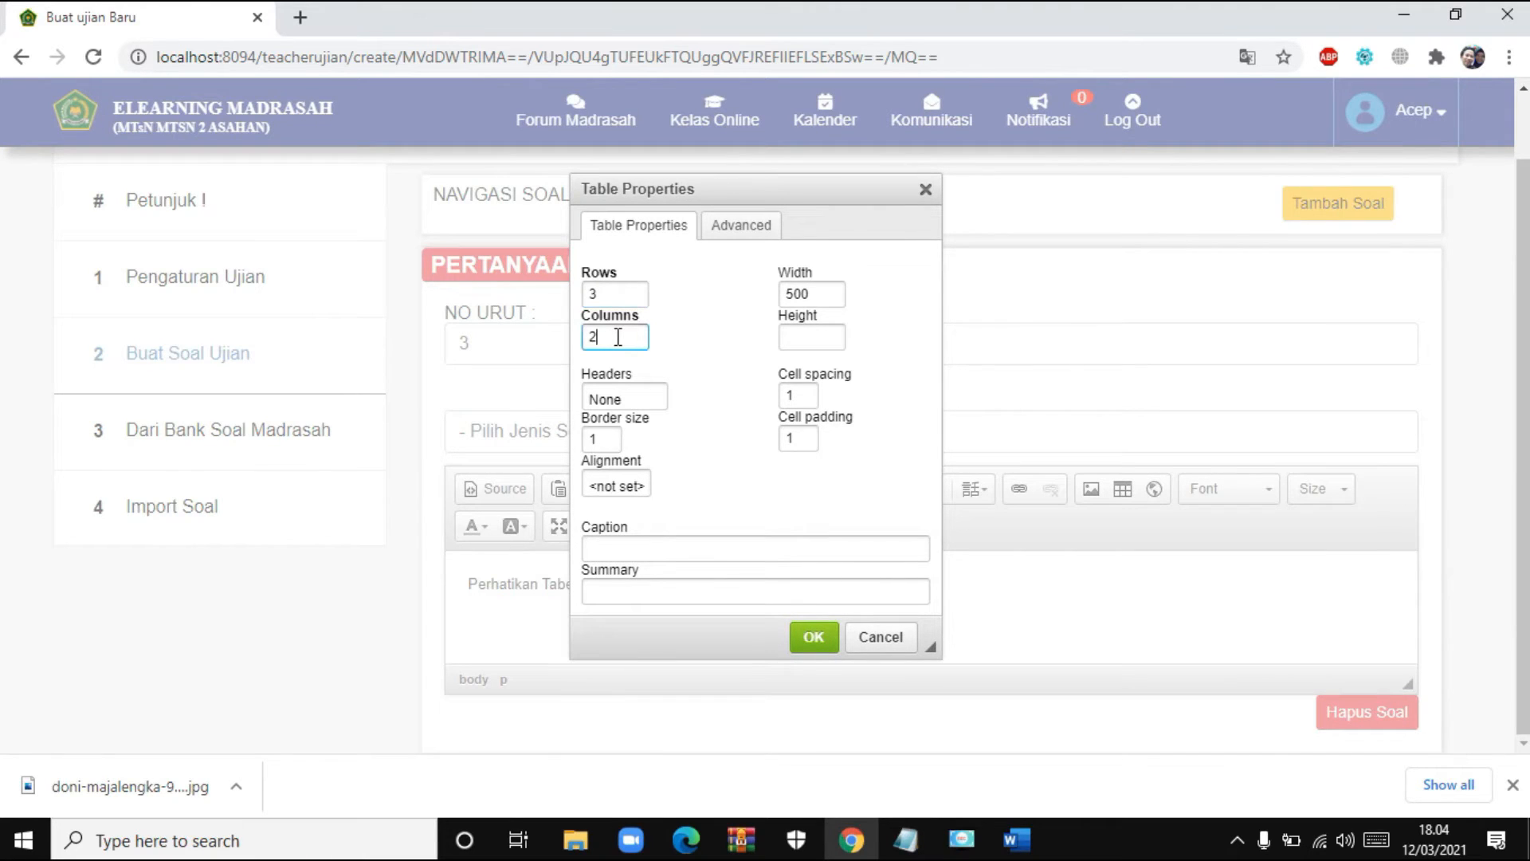
key("BackSpace")
type("4")
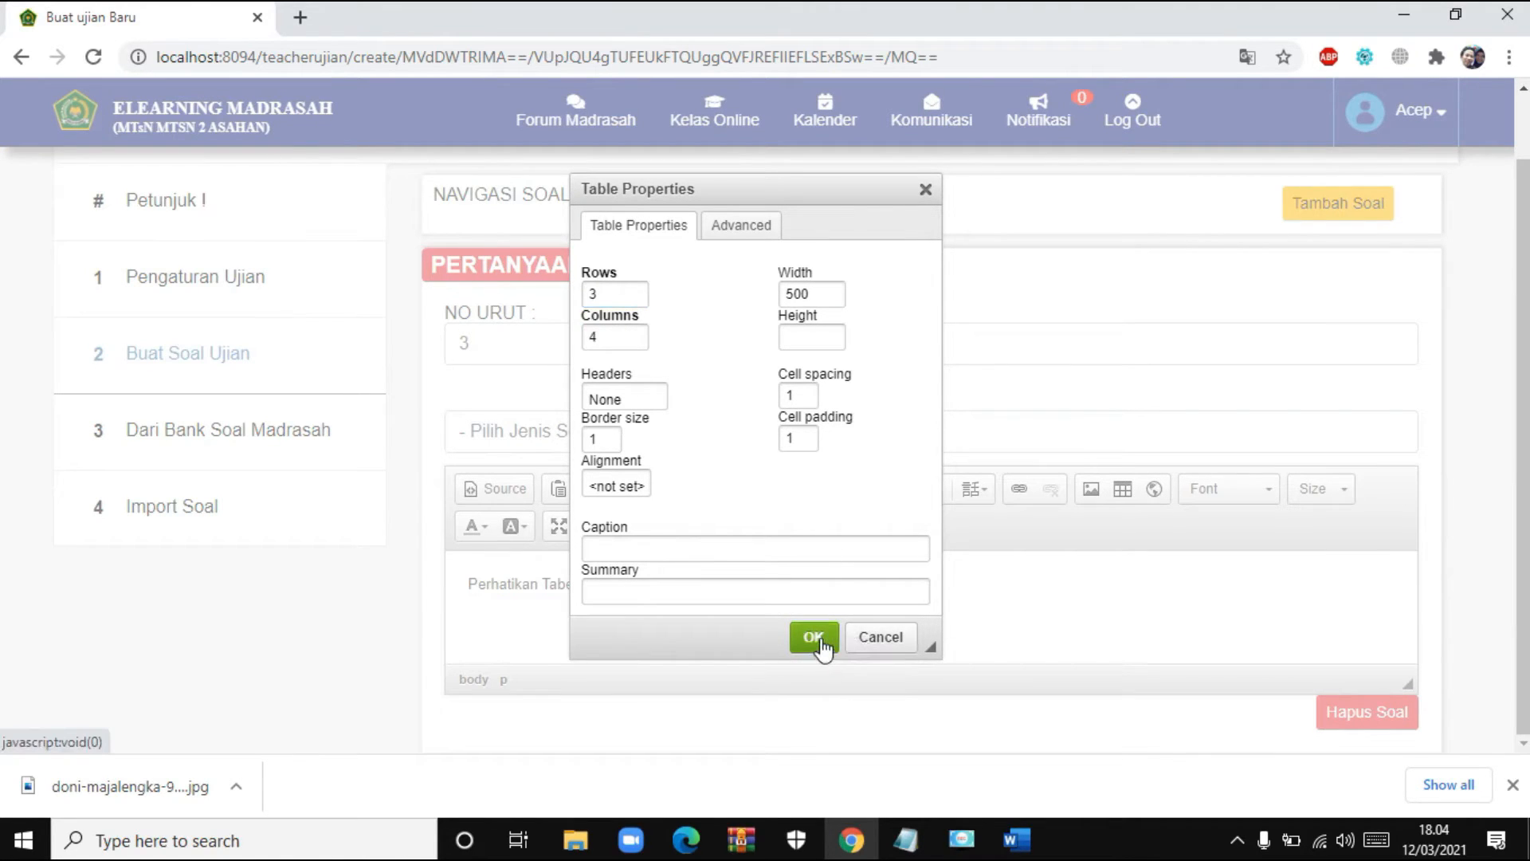
left_click(814, 638)
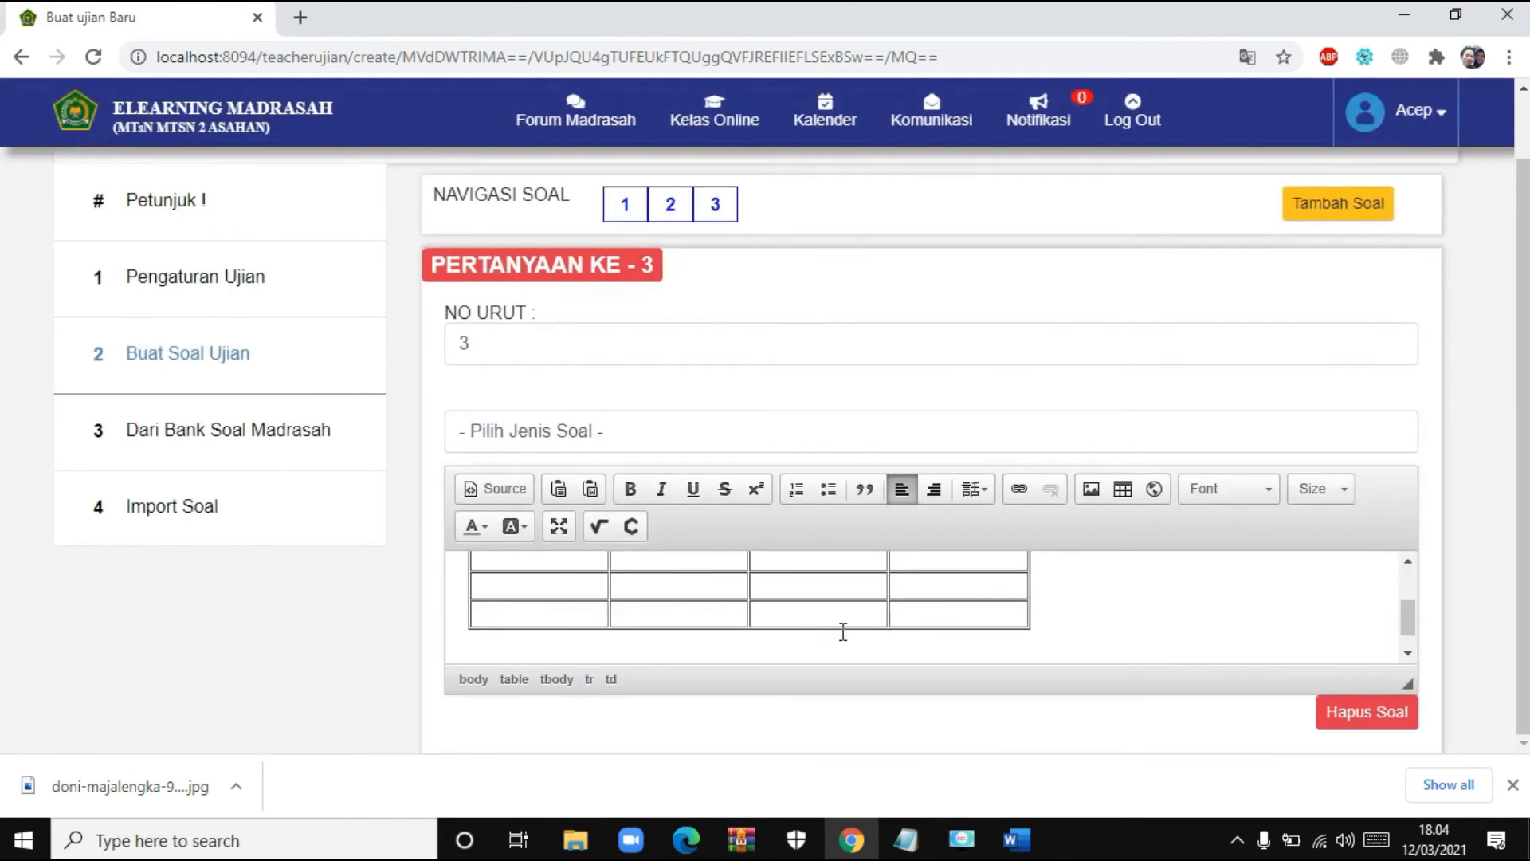
- Remove the blank line above question 3's table
scroll(846, 627, "up", 2)
scroll(843, 626, "down", 2)
scroll(837, 626, "up", 2)
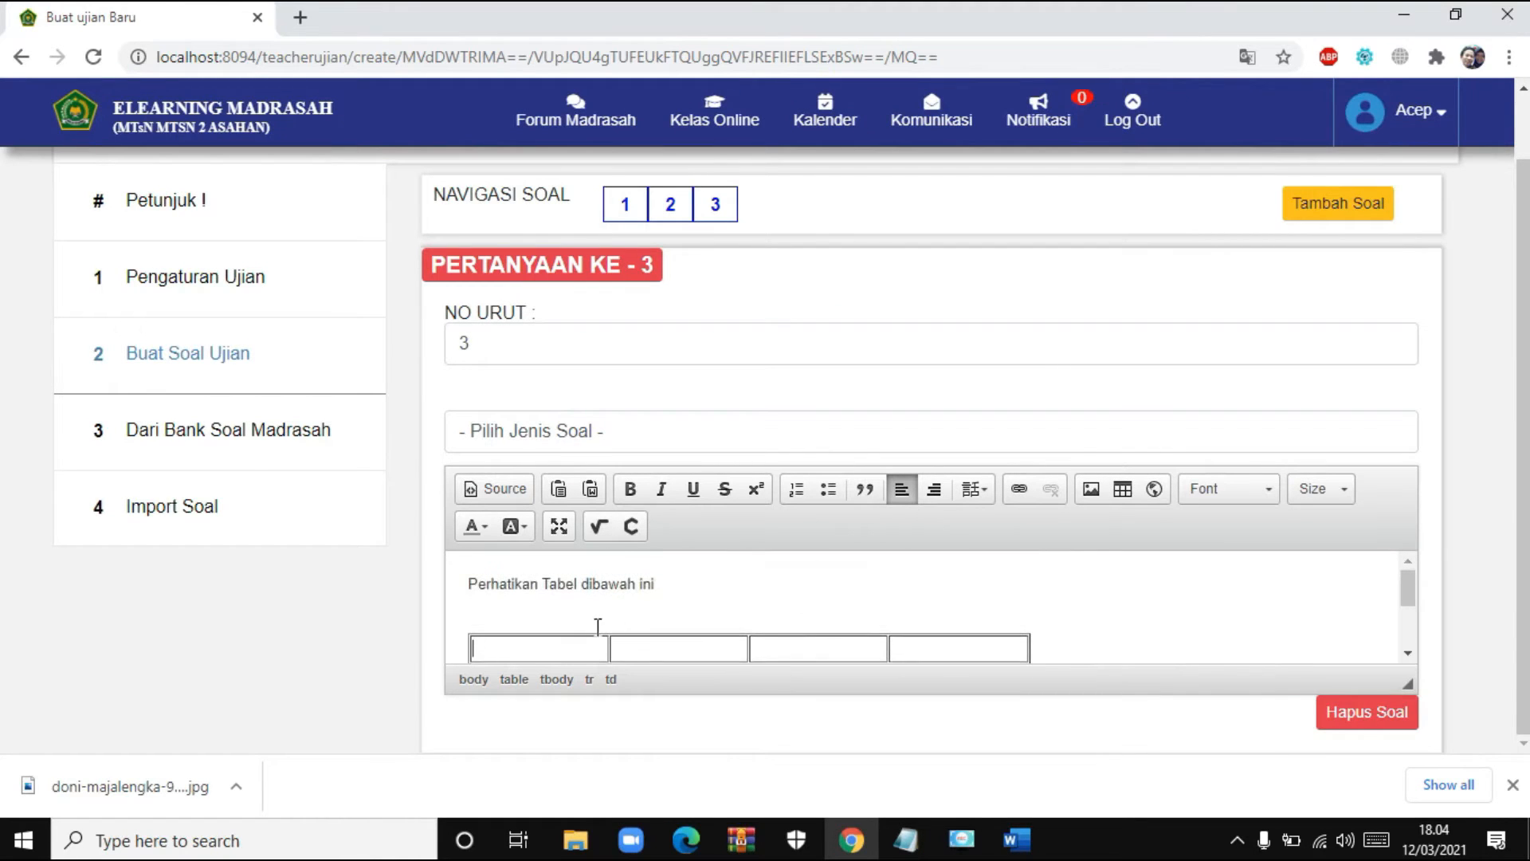
left_click(562, 615)
key("BackSpace")
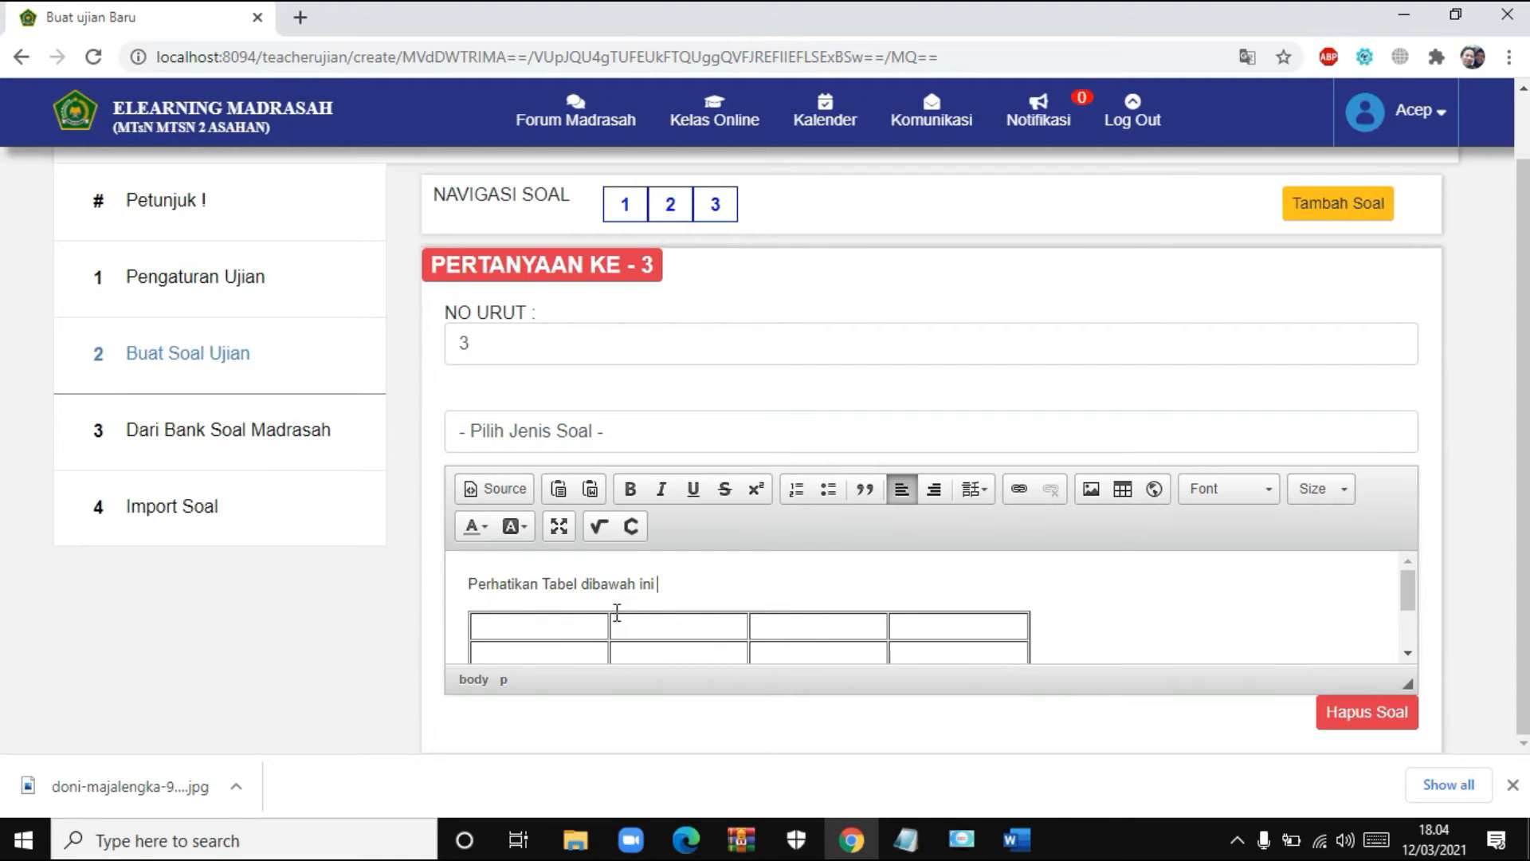
- Fill the table cells and select the header row Tabel 1 to Tabel 4
scroll(618, 645, "down", 2)
scroll(601, 615, "up", 2)
left_click(562, 626)
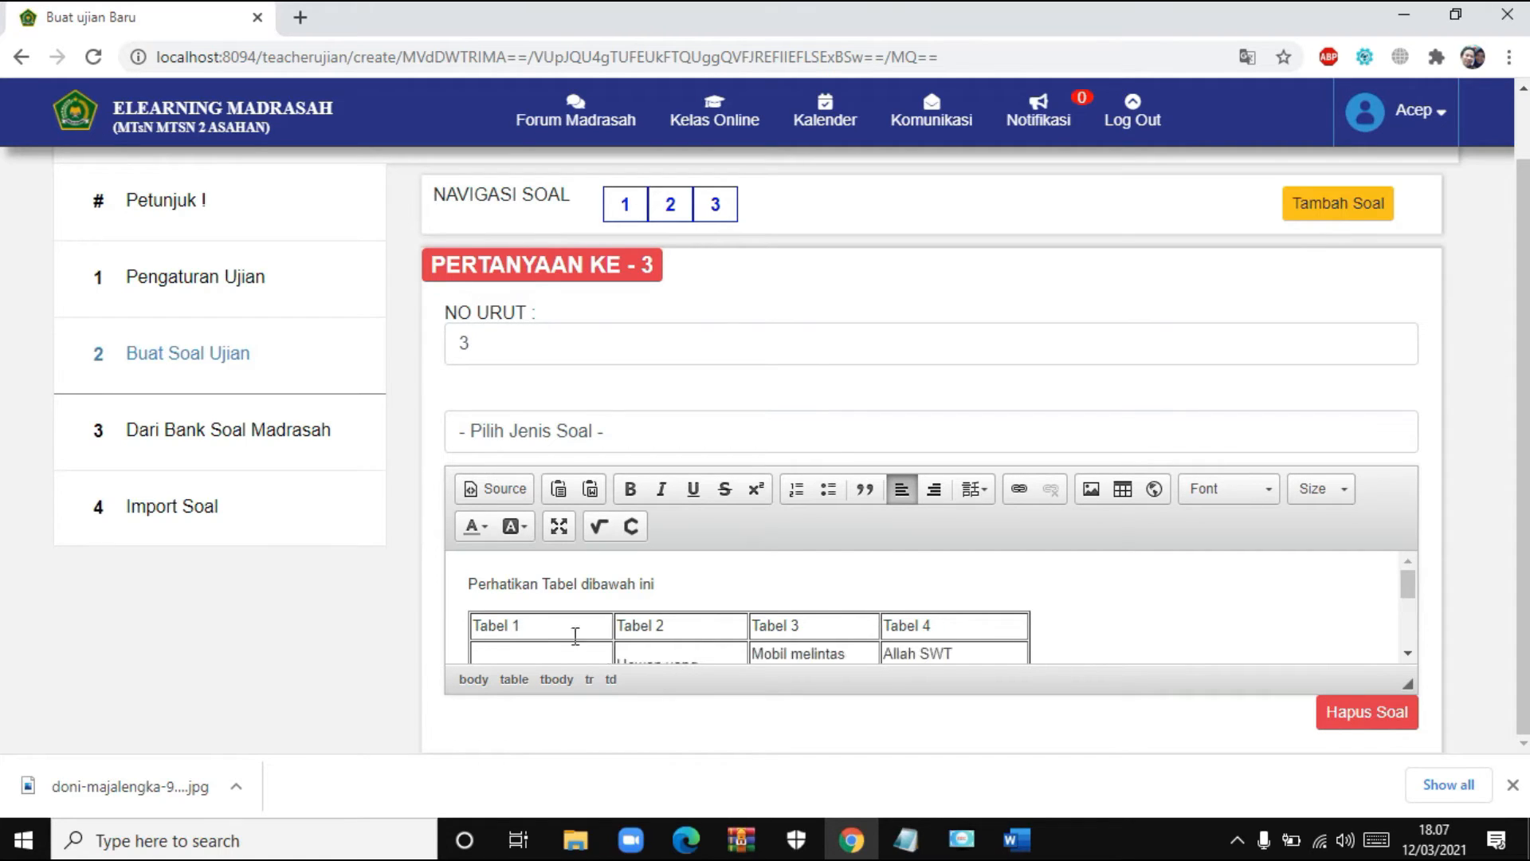
left_click_drag(533, 624, 793, 625)
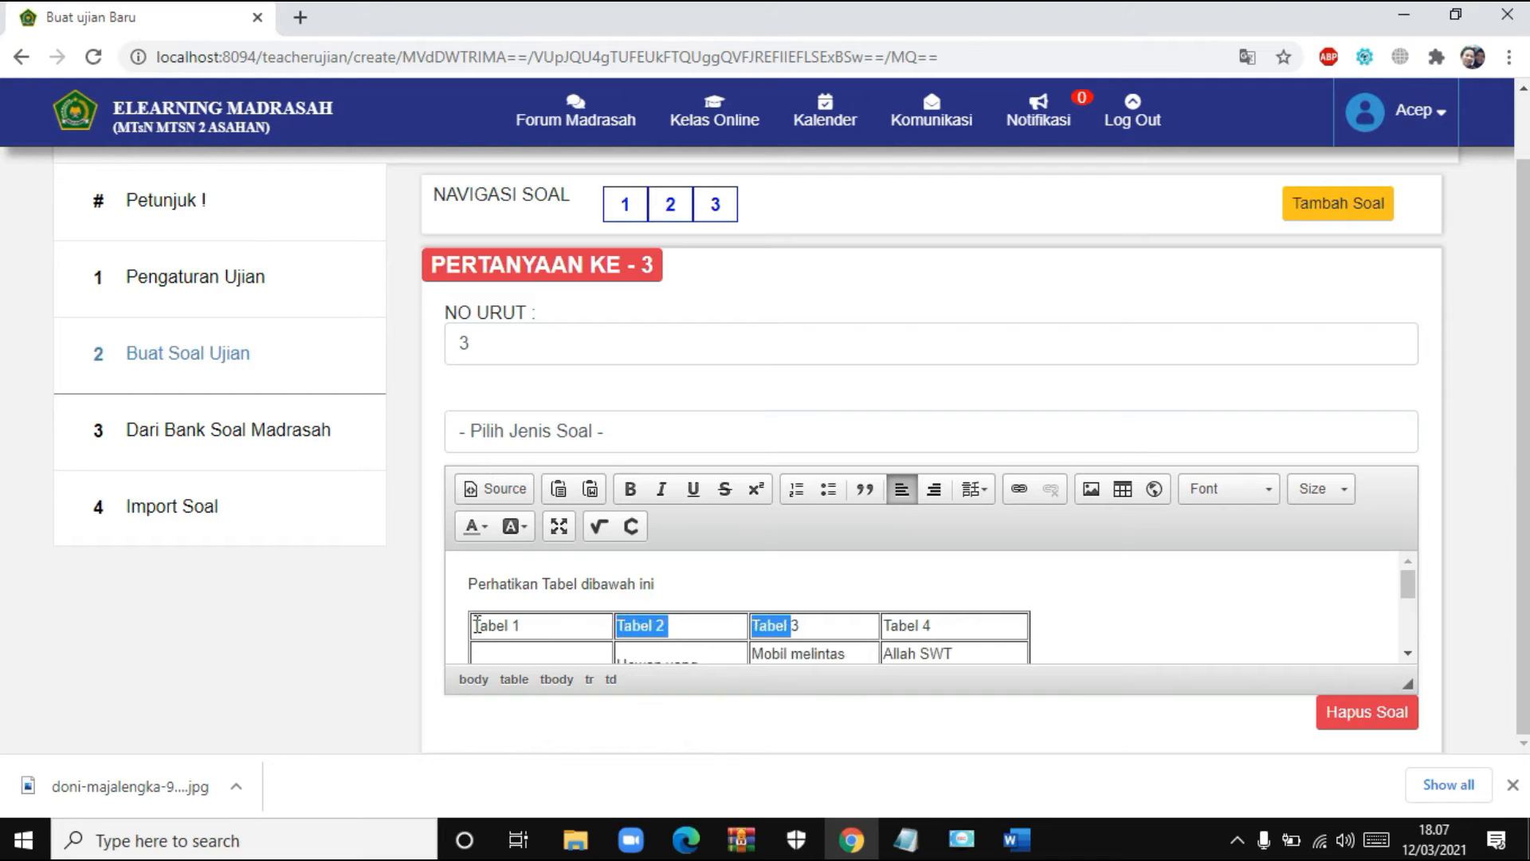
left_click_drag(476, 625, 1002, 625)
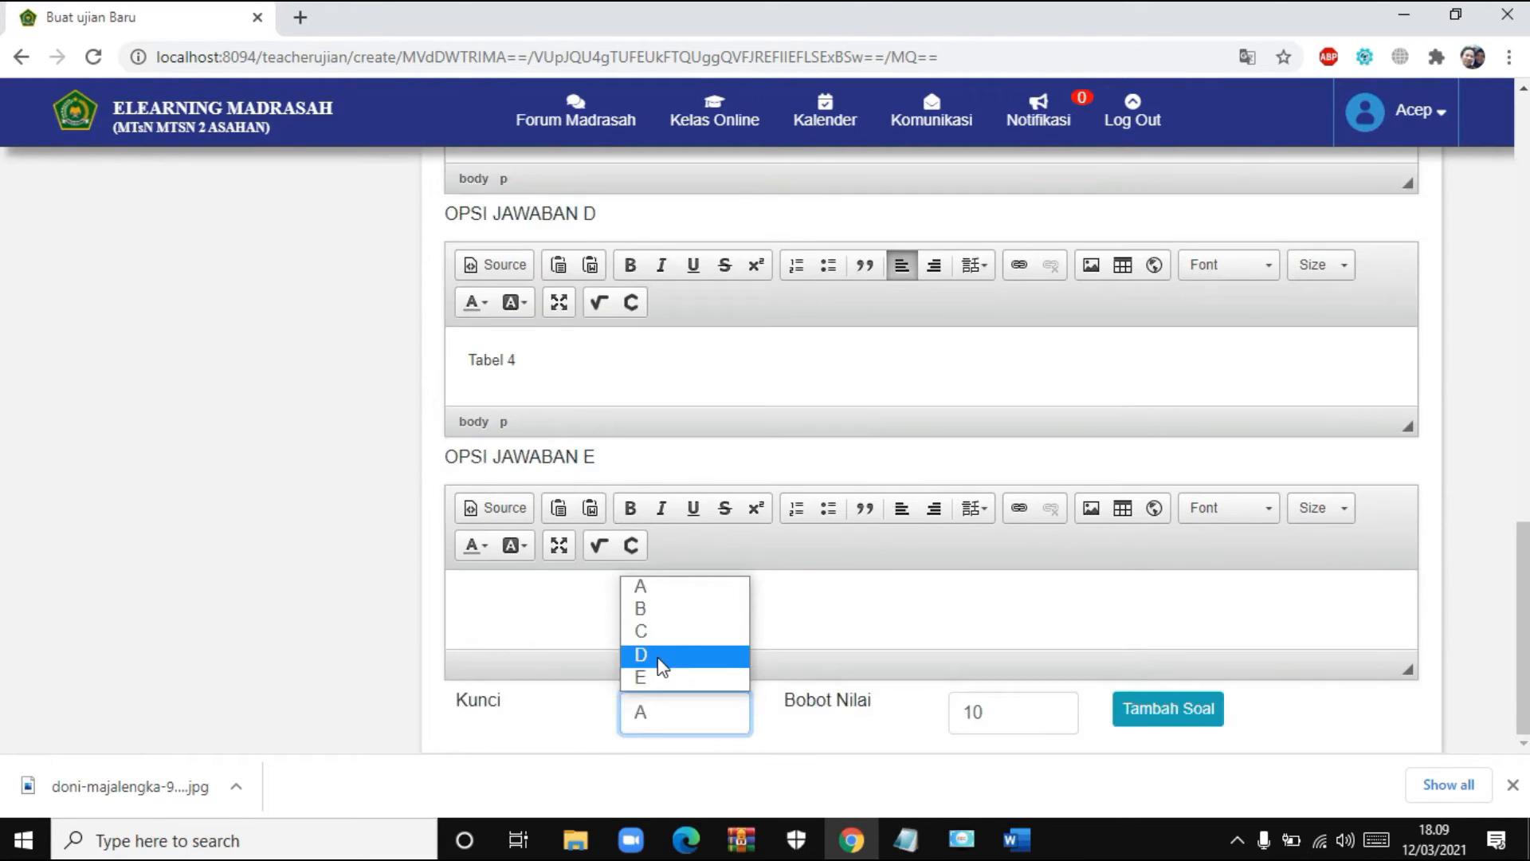
- Choose D as question 3's key, set score weight 2, and save it
left_click(659, 659)
key("Tab")
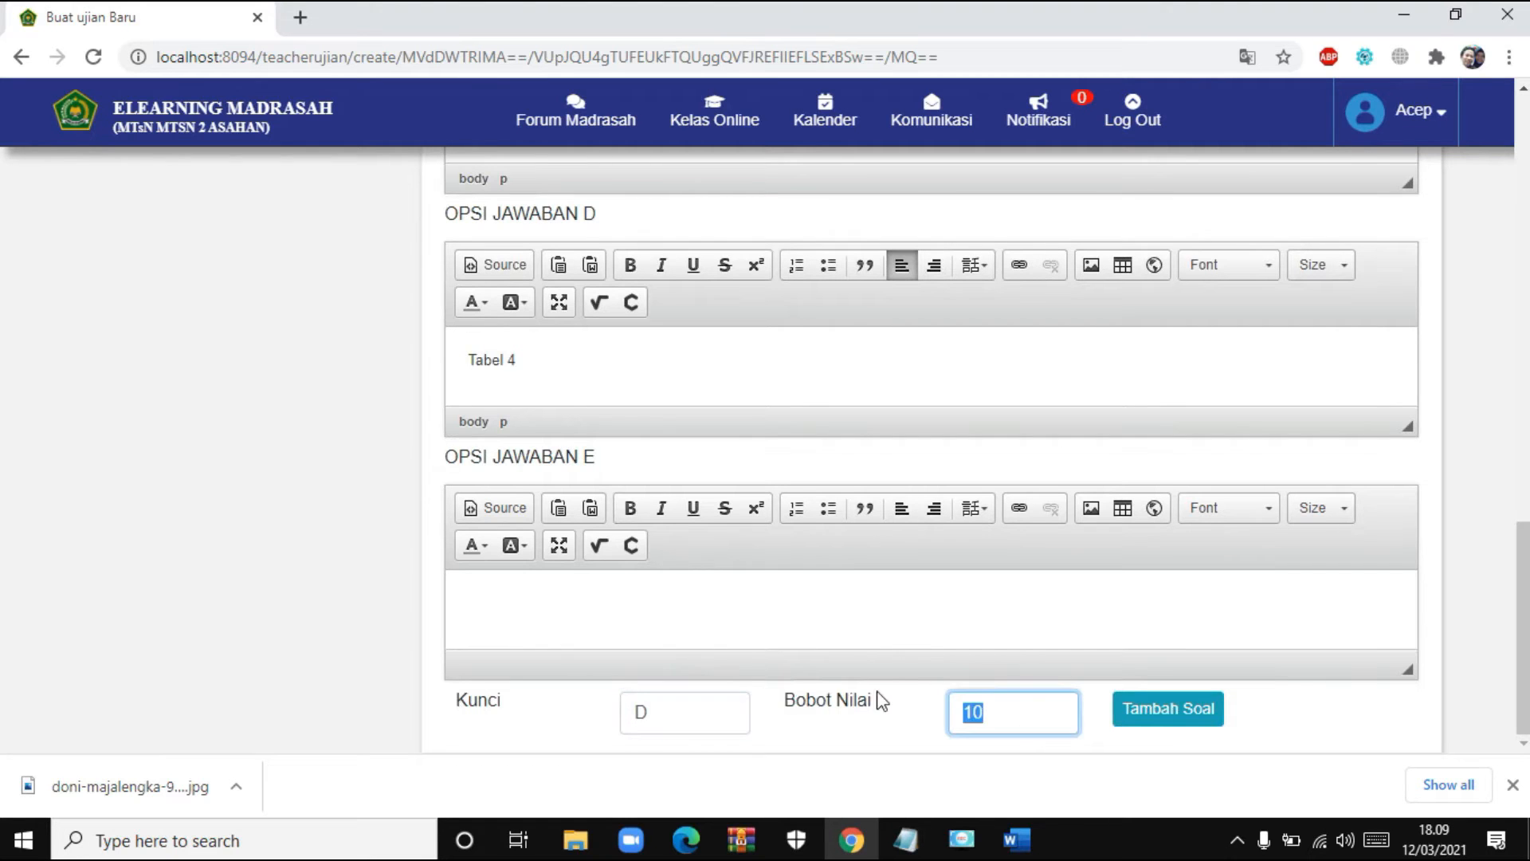
type("2")
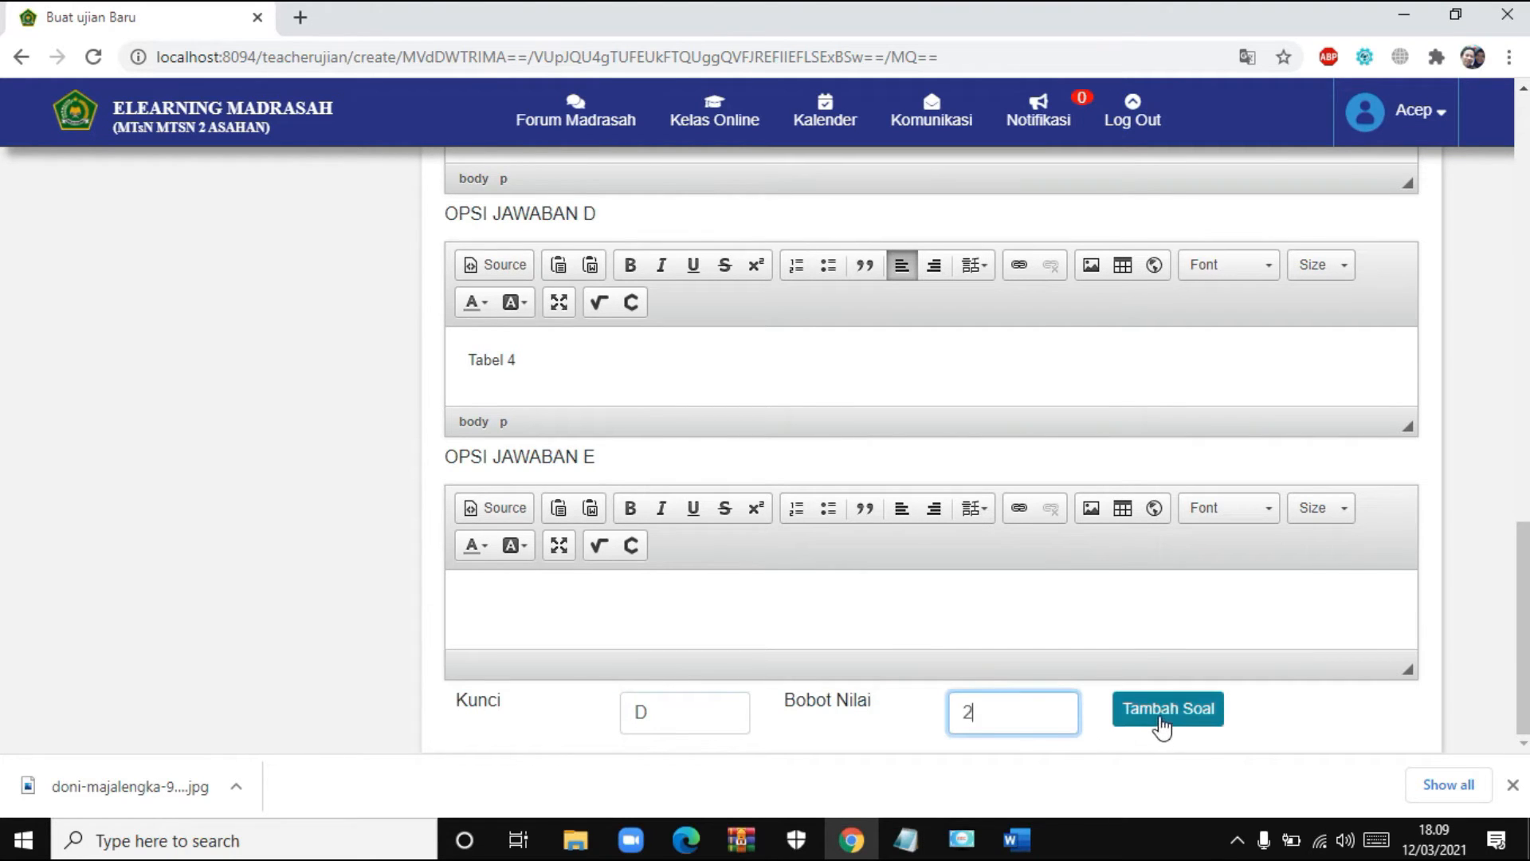
left_click(1163, 711)
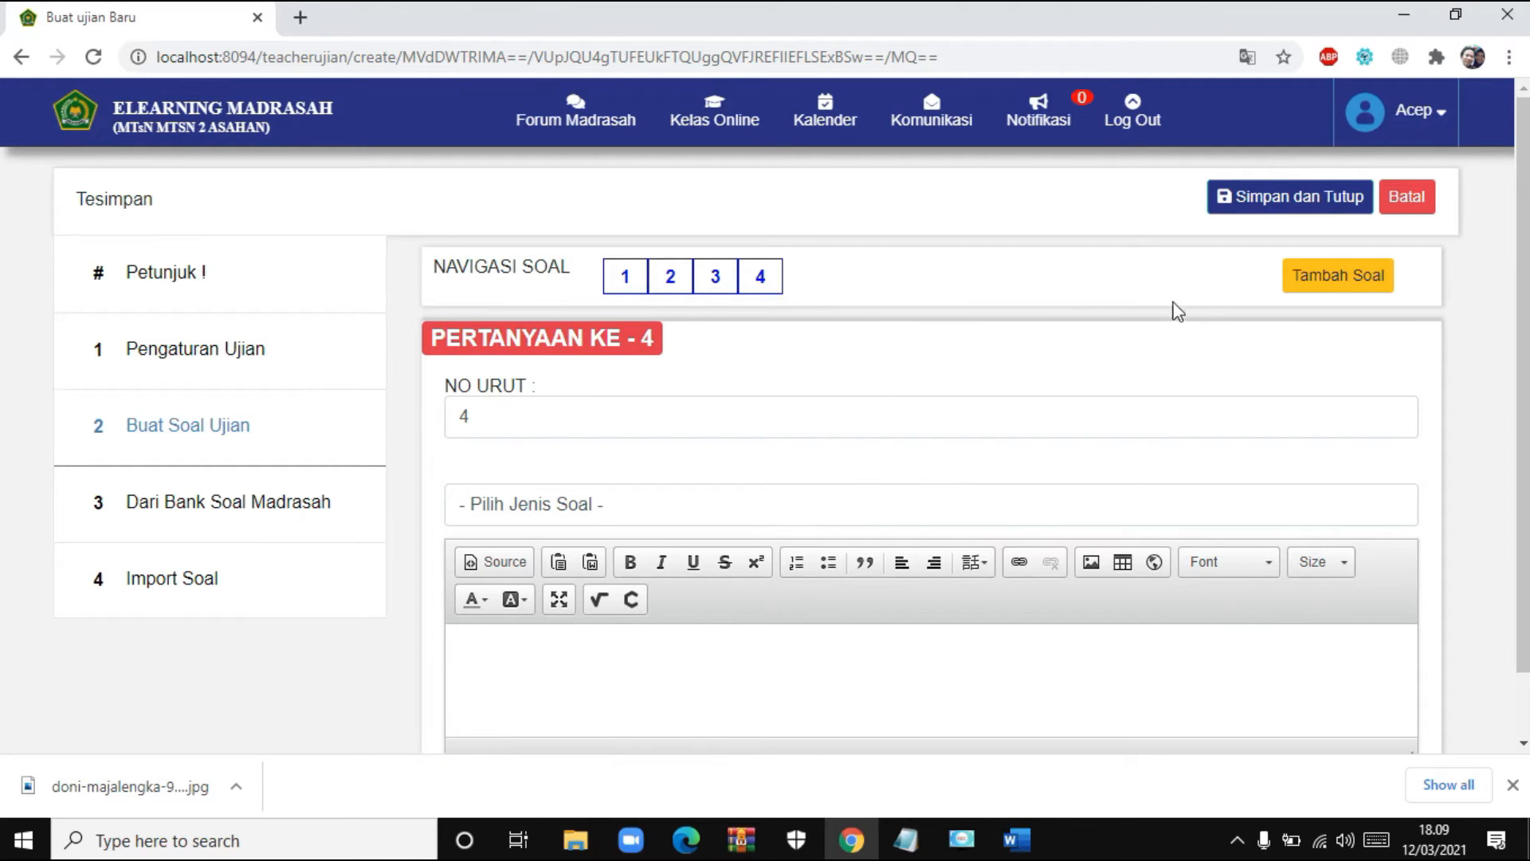
- Save and confirm the CBT exam, then set question 4 to Pilihan Ganda (Multiple Choice)
left_click(1272, 209)
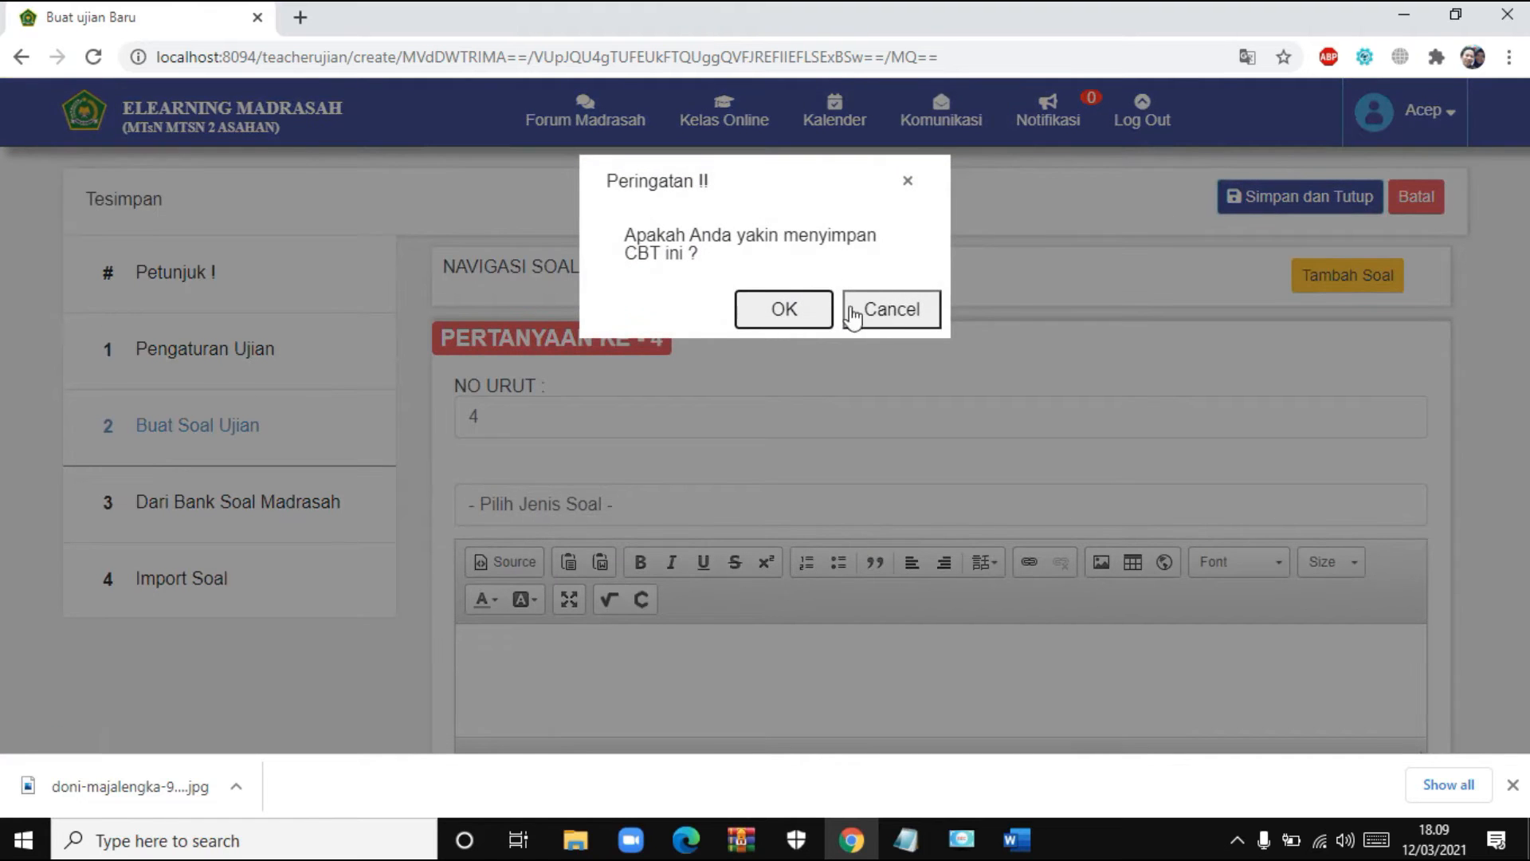
left_click(818, 319)
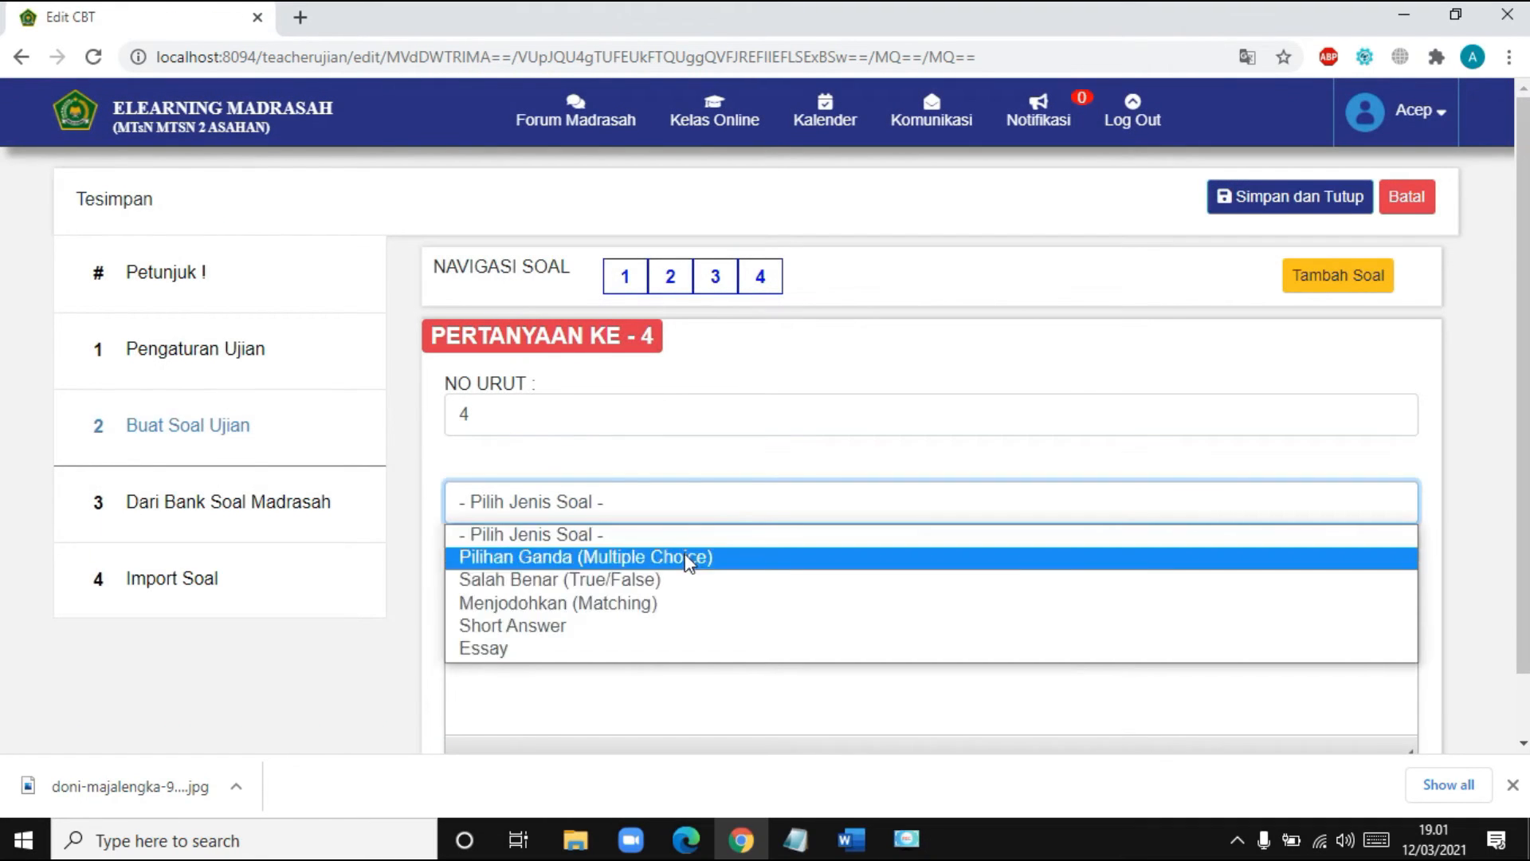
left_click(689, 558)
scroll(765, 630, "down", 3)
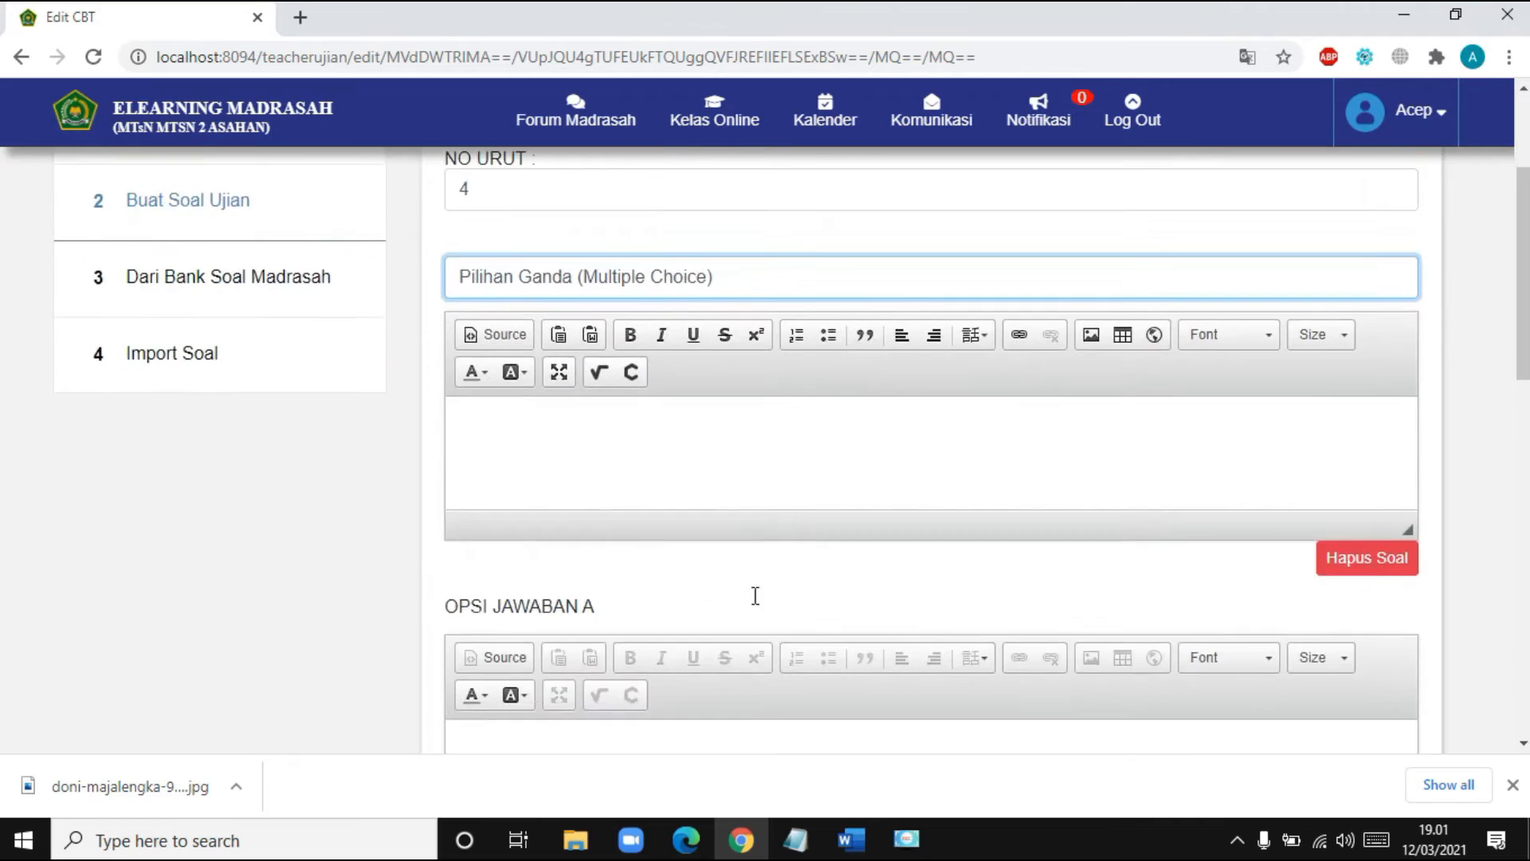
left_click(754, 429)
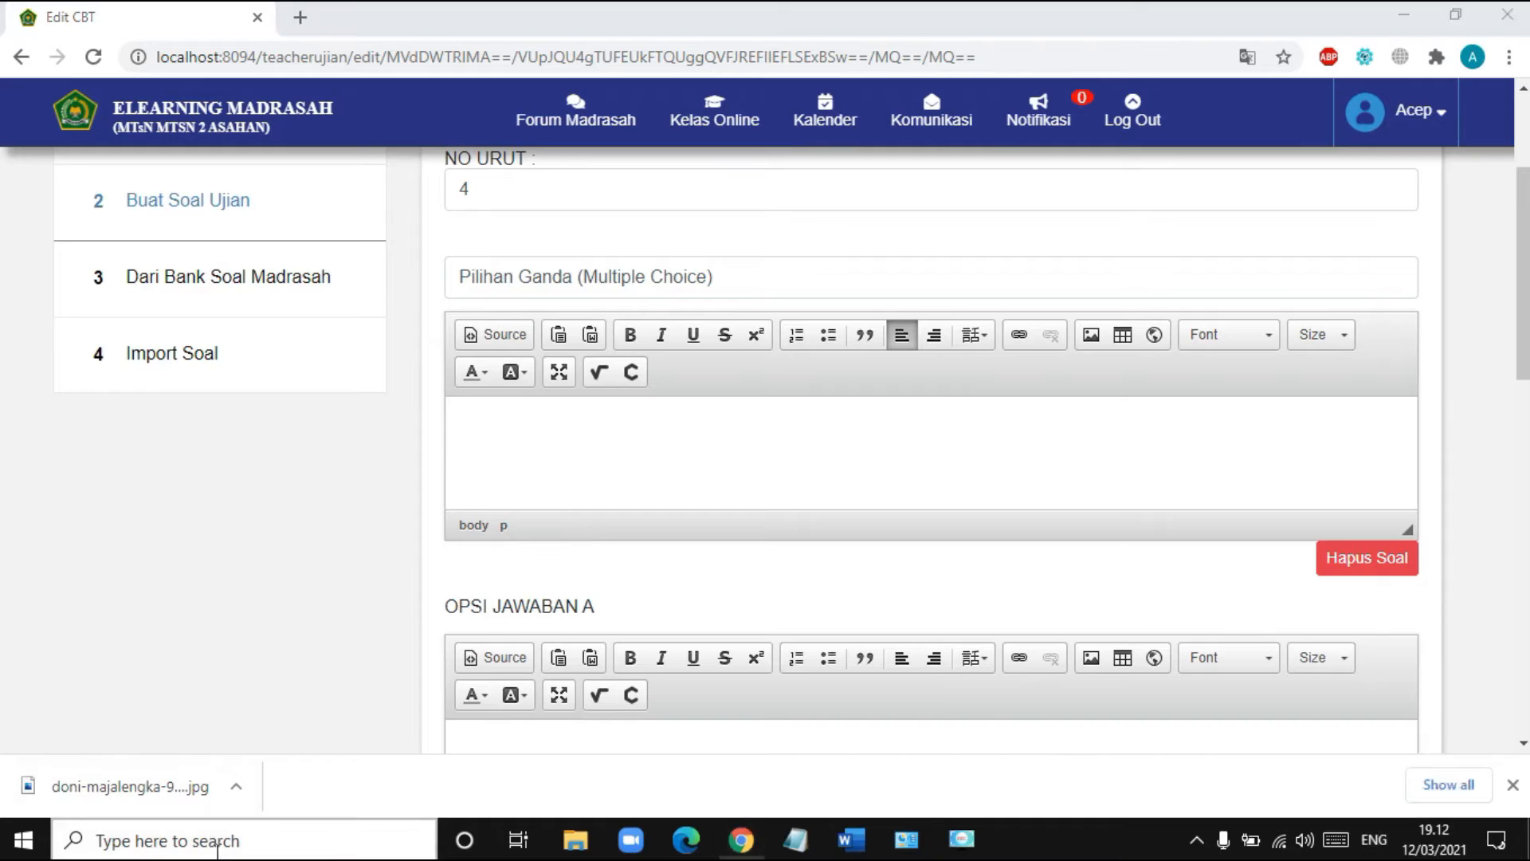
left_click(221, 850)
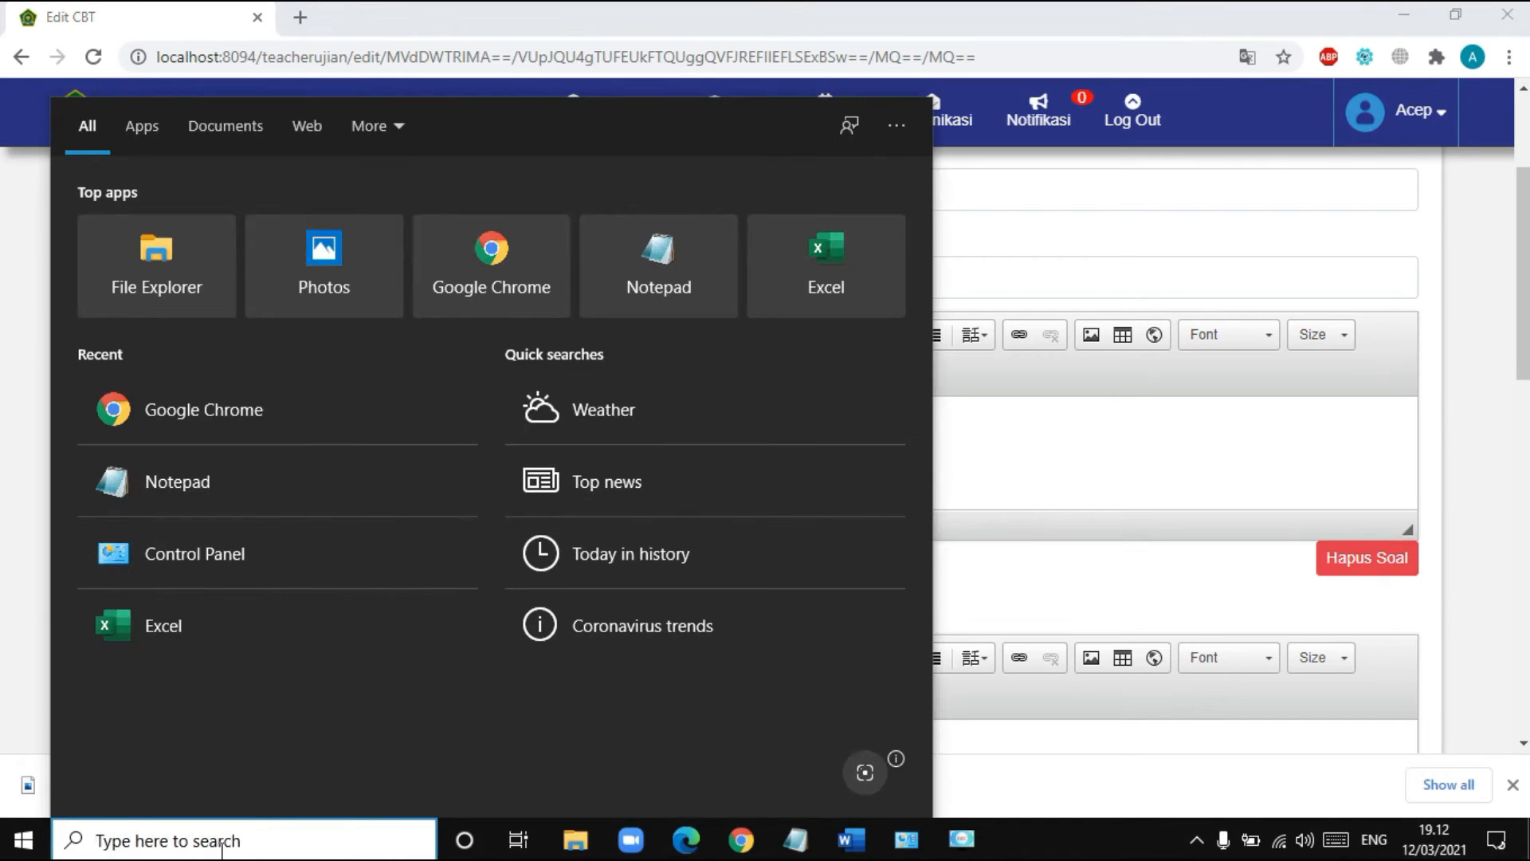
- Search 'control' to open Control Panel, then go from Region to Language preferences
type("control")
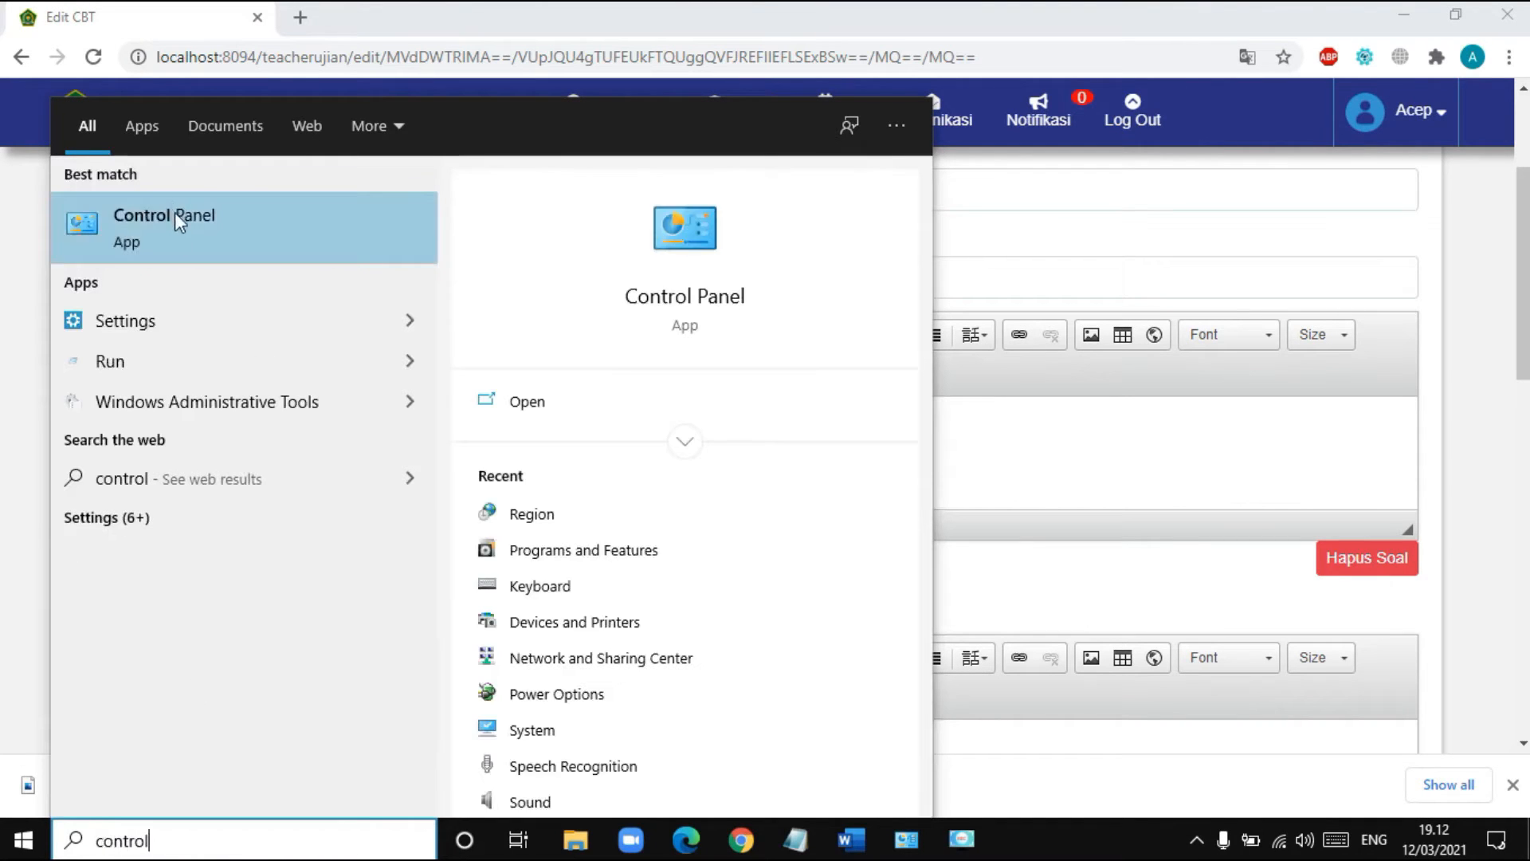
left_click(175, 212)
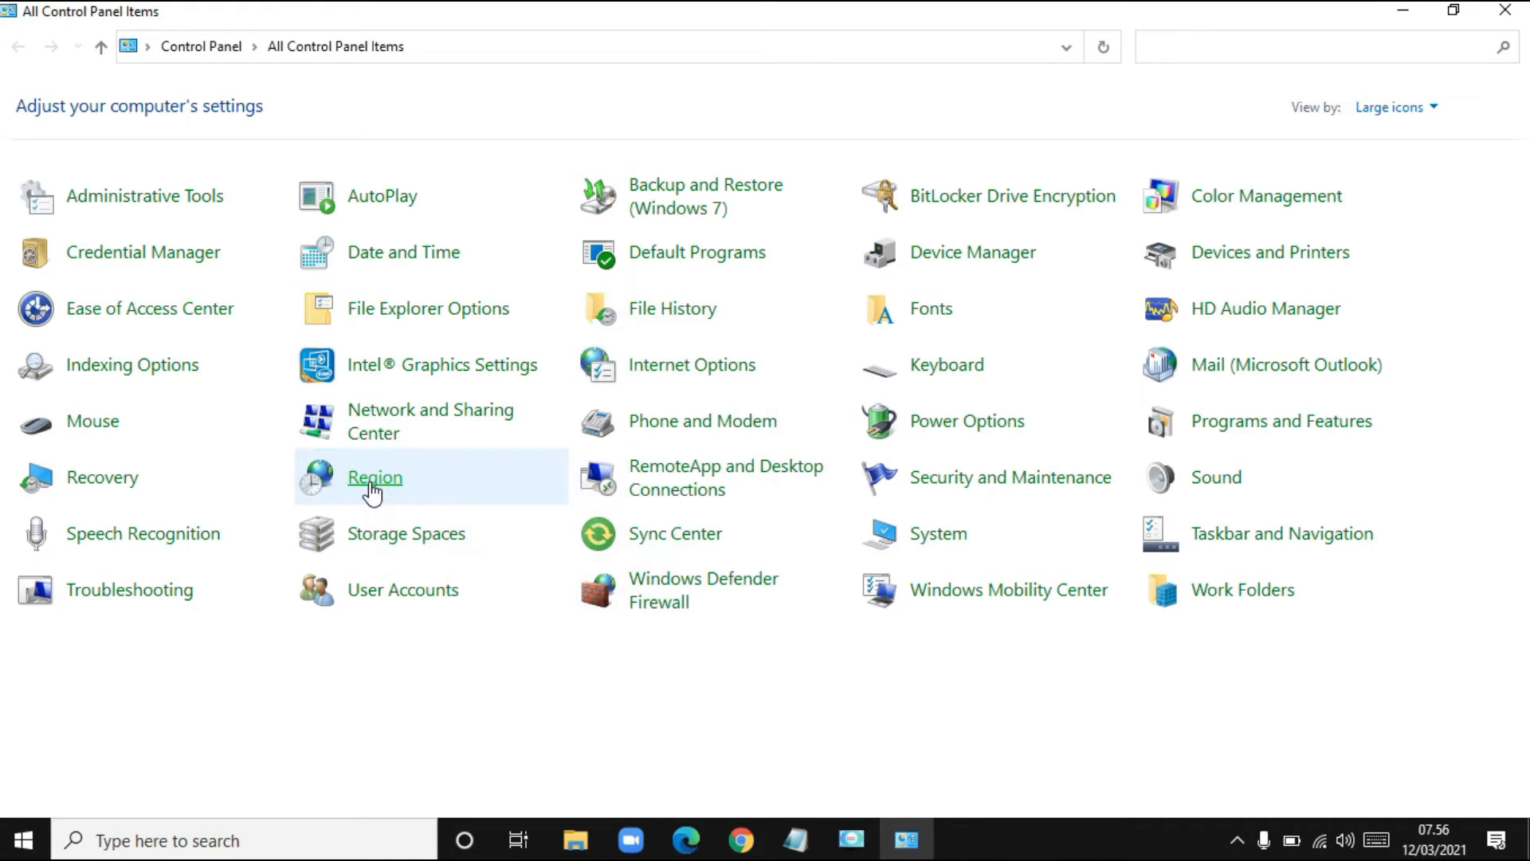
left_click(371, 486)
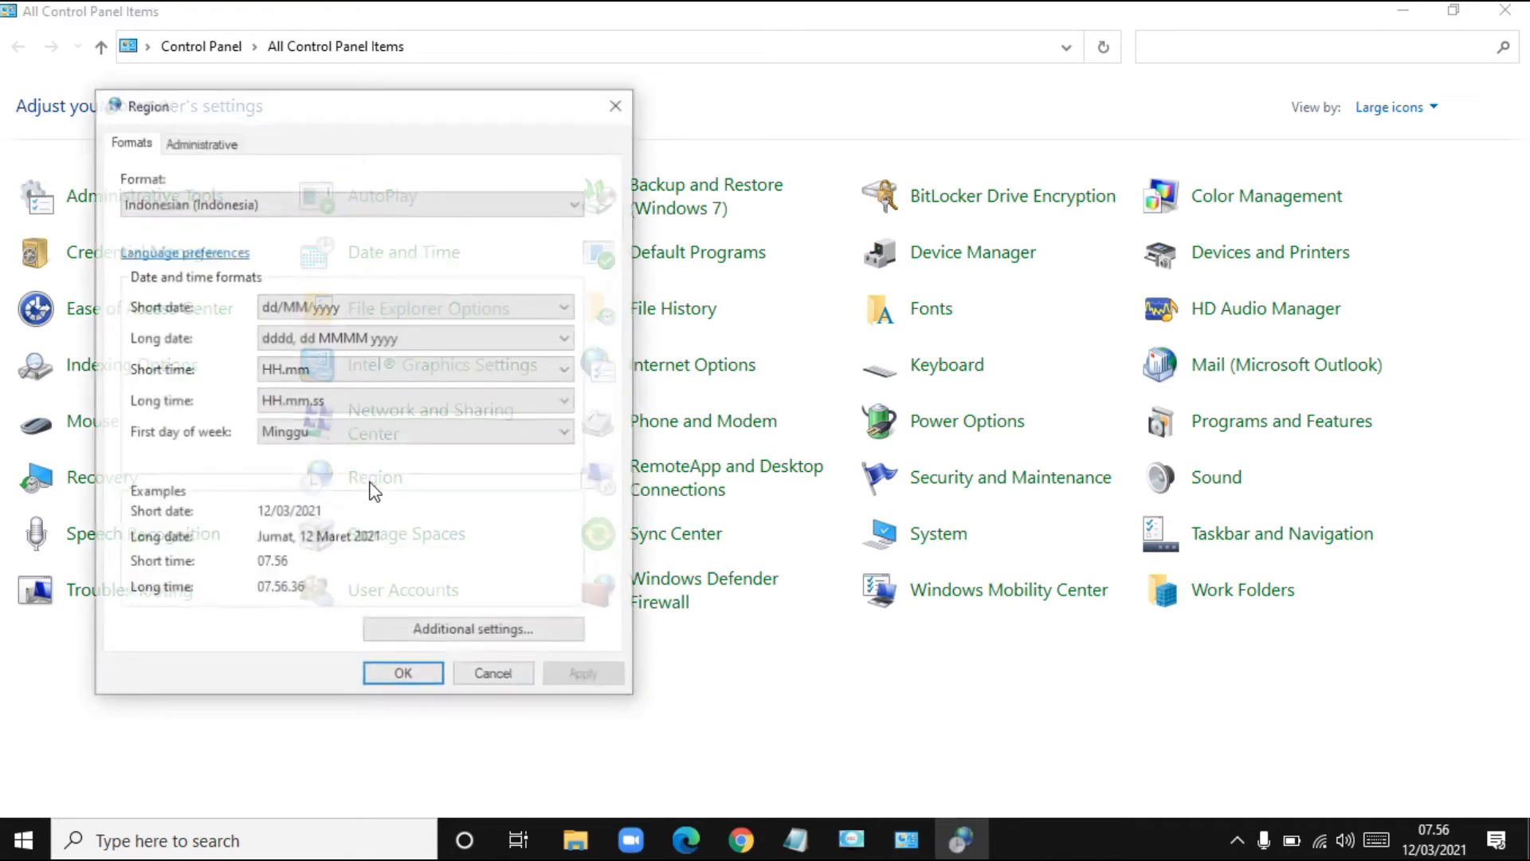
left_click(185, 255)
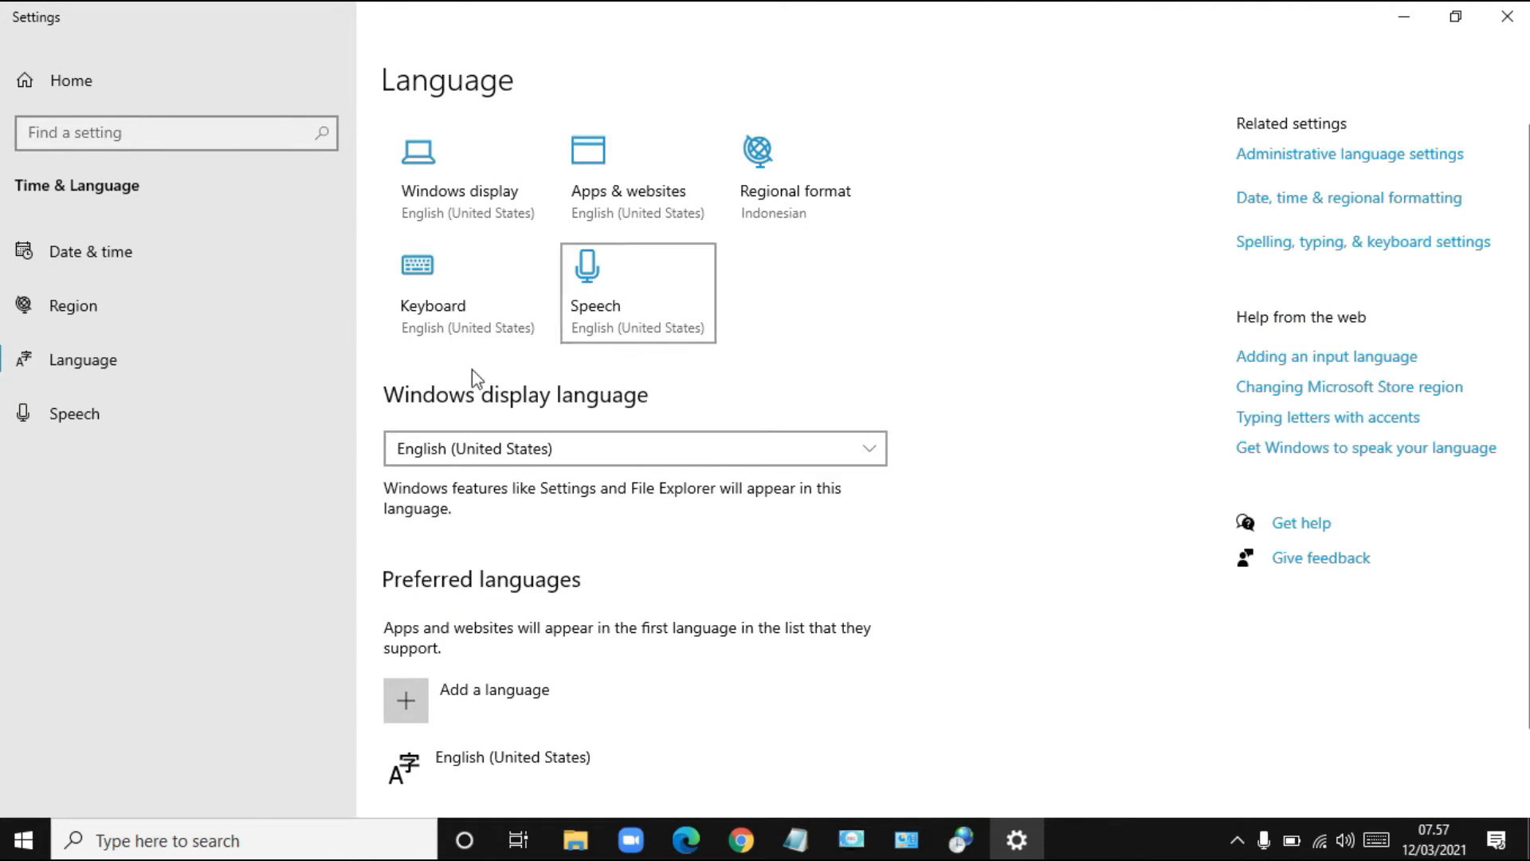
- Add Arabic (Saudi Arabia) from the language list and install its language pack
left_click(419, 705)
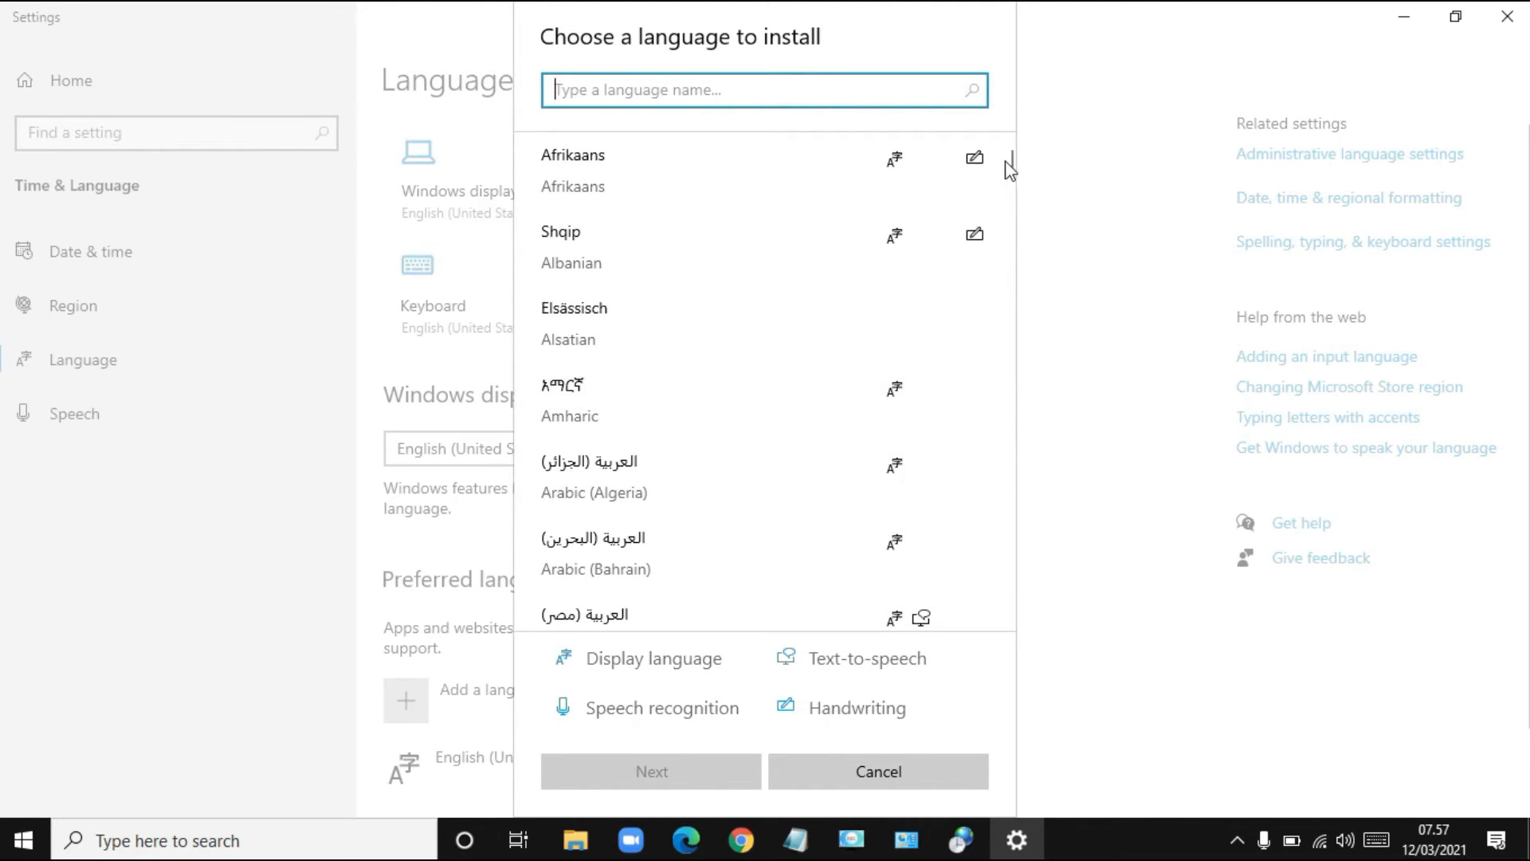
left_click_drag(1010, 161, 1011, 186)
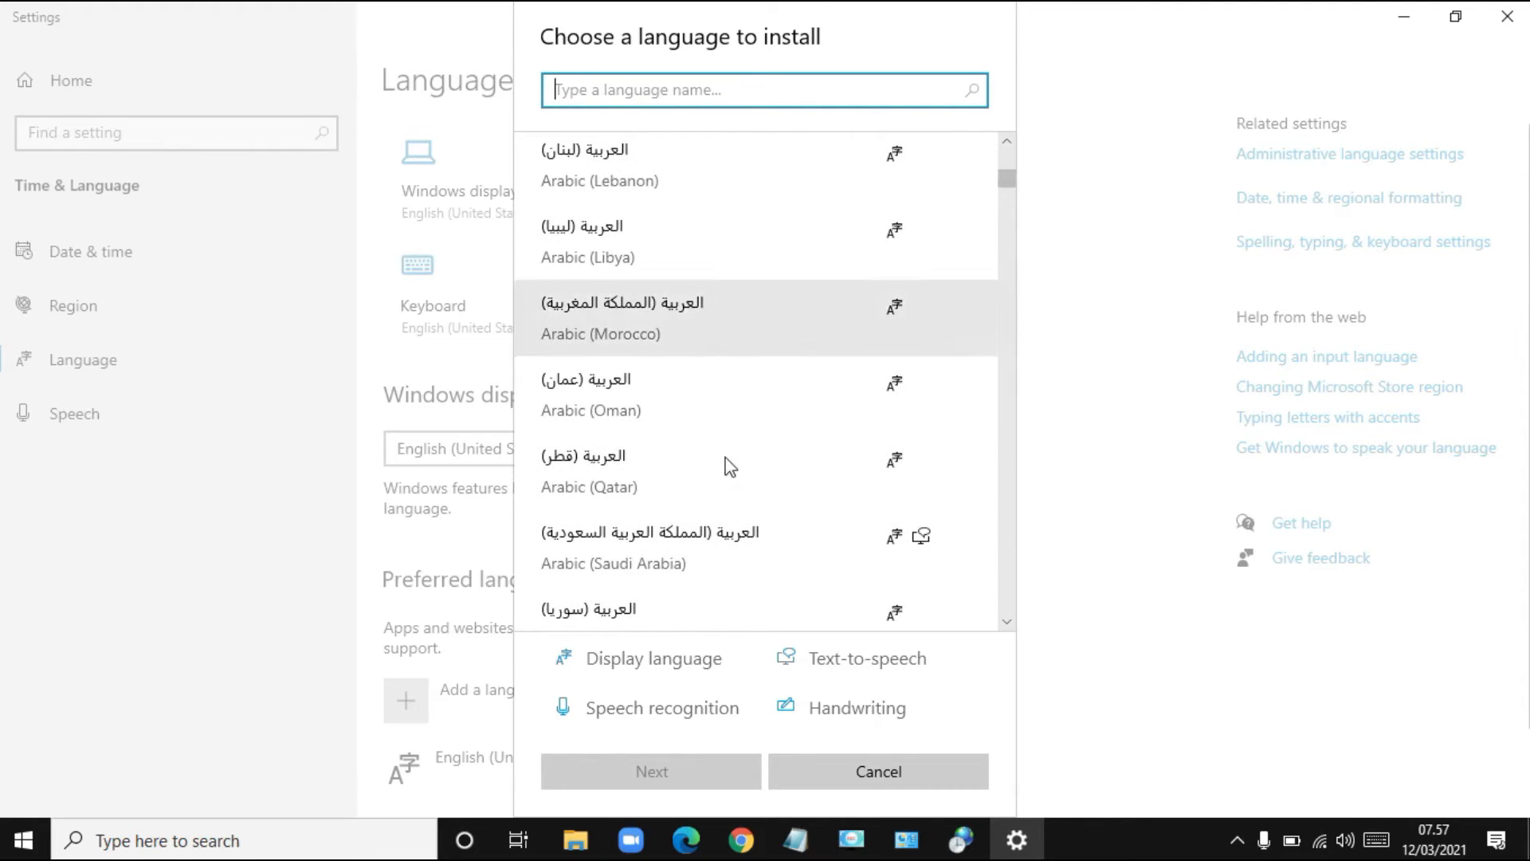
left_click(666, 567)
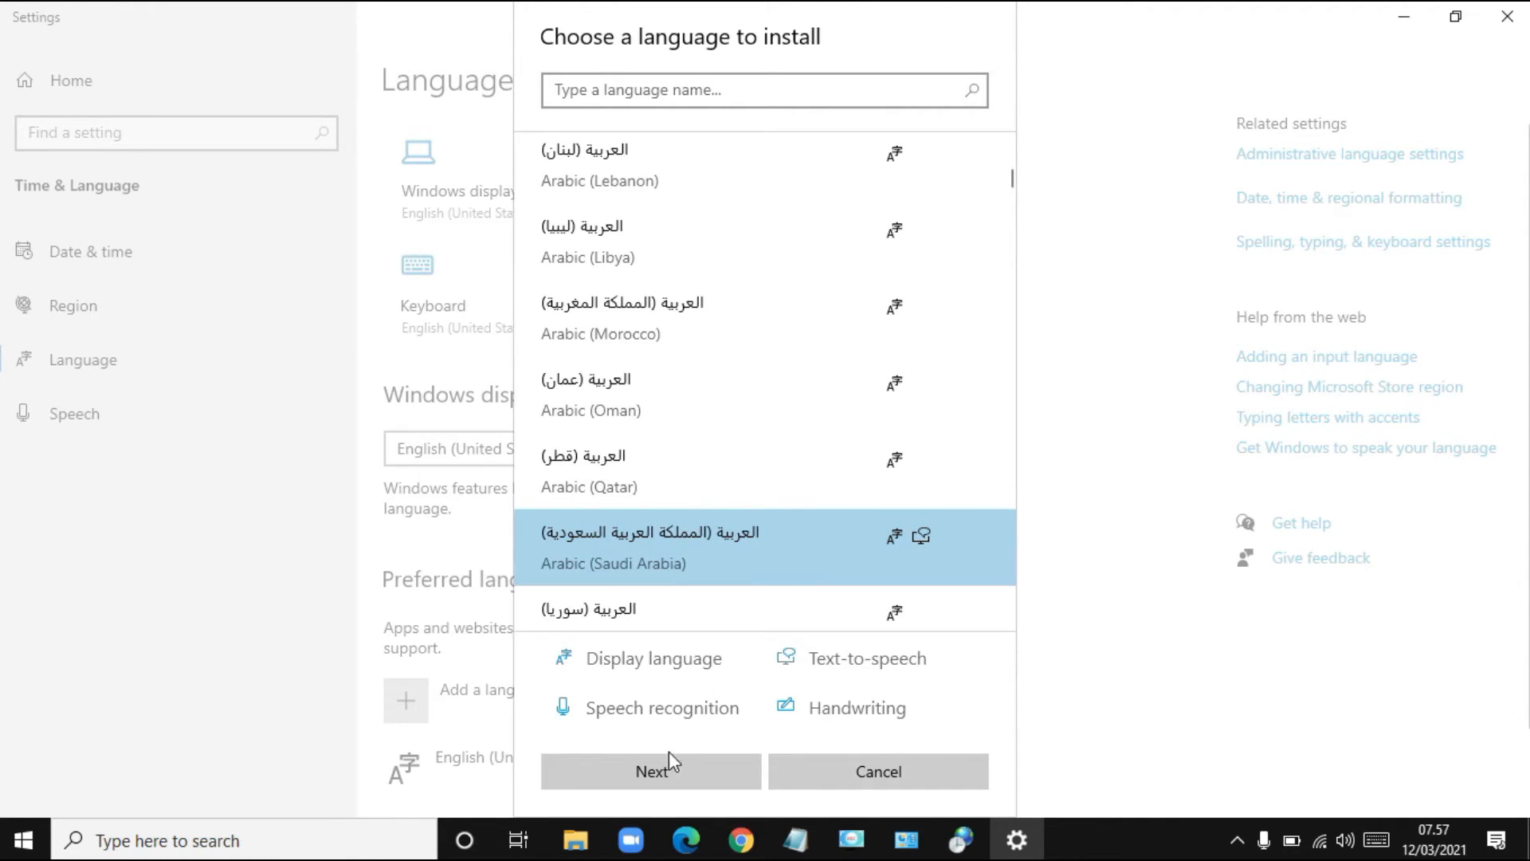
left_click(673, 787)
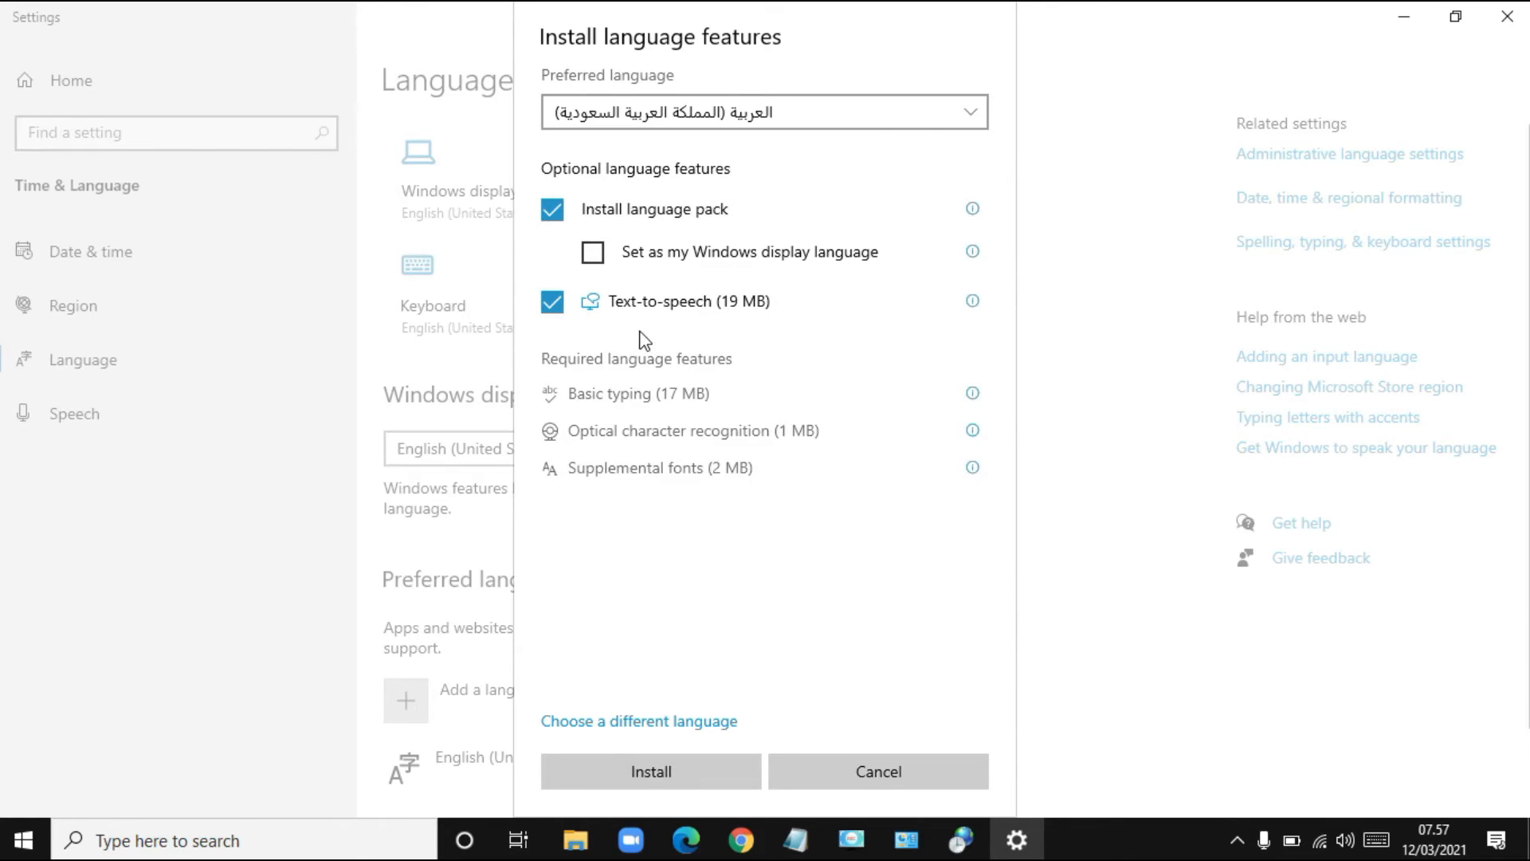
left_click(681, 778)
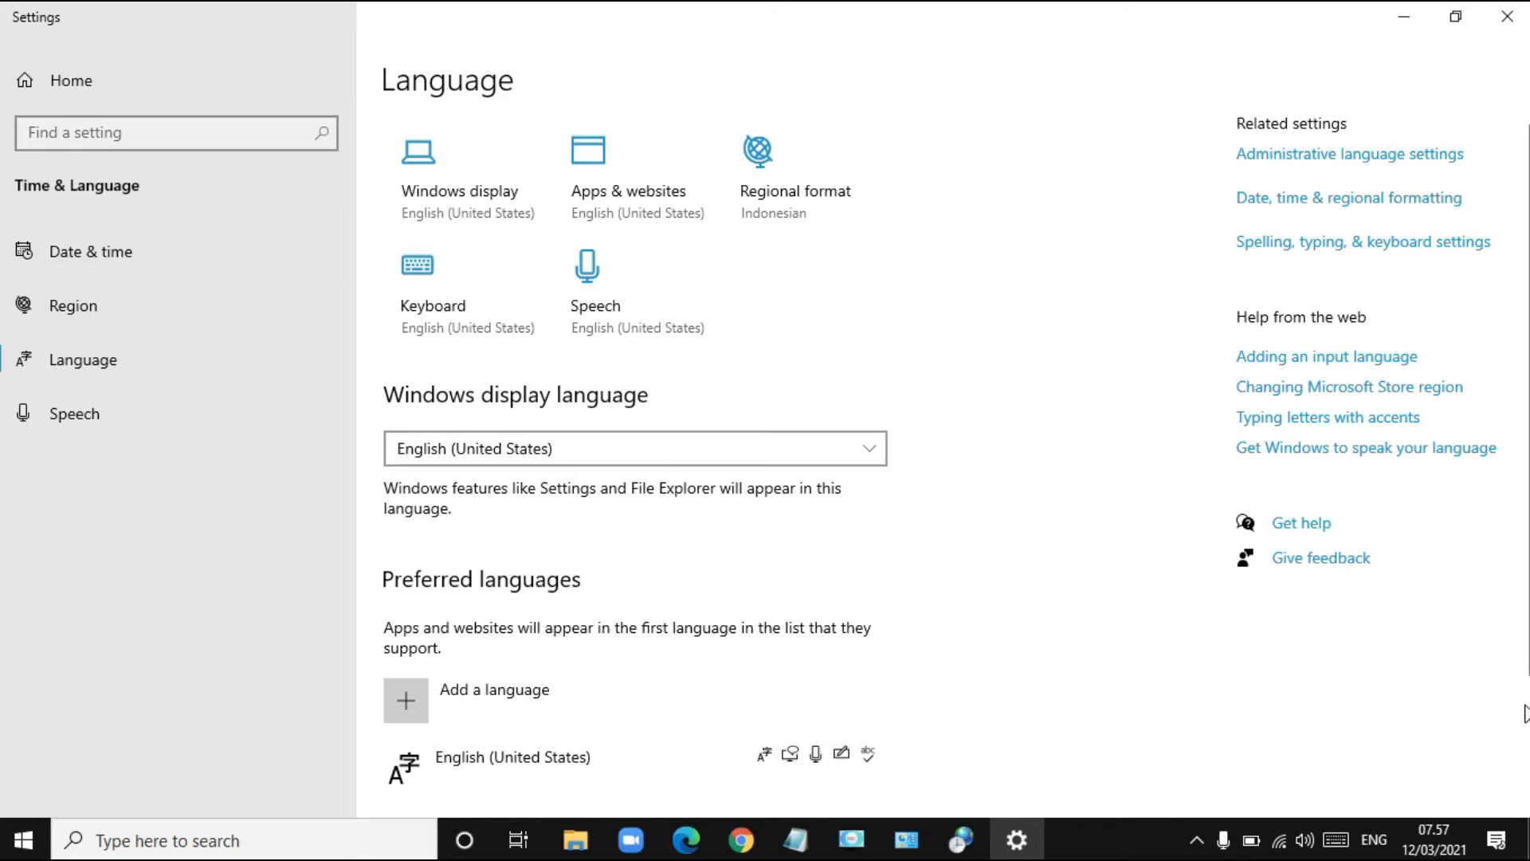
- Verify Arabic (Saudi Arabia) and its Arabic (101) keyboard appear in the input language list
left_click(1524, 713)
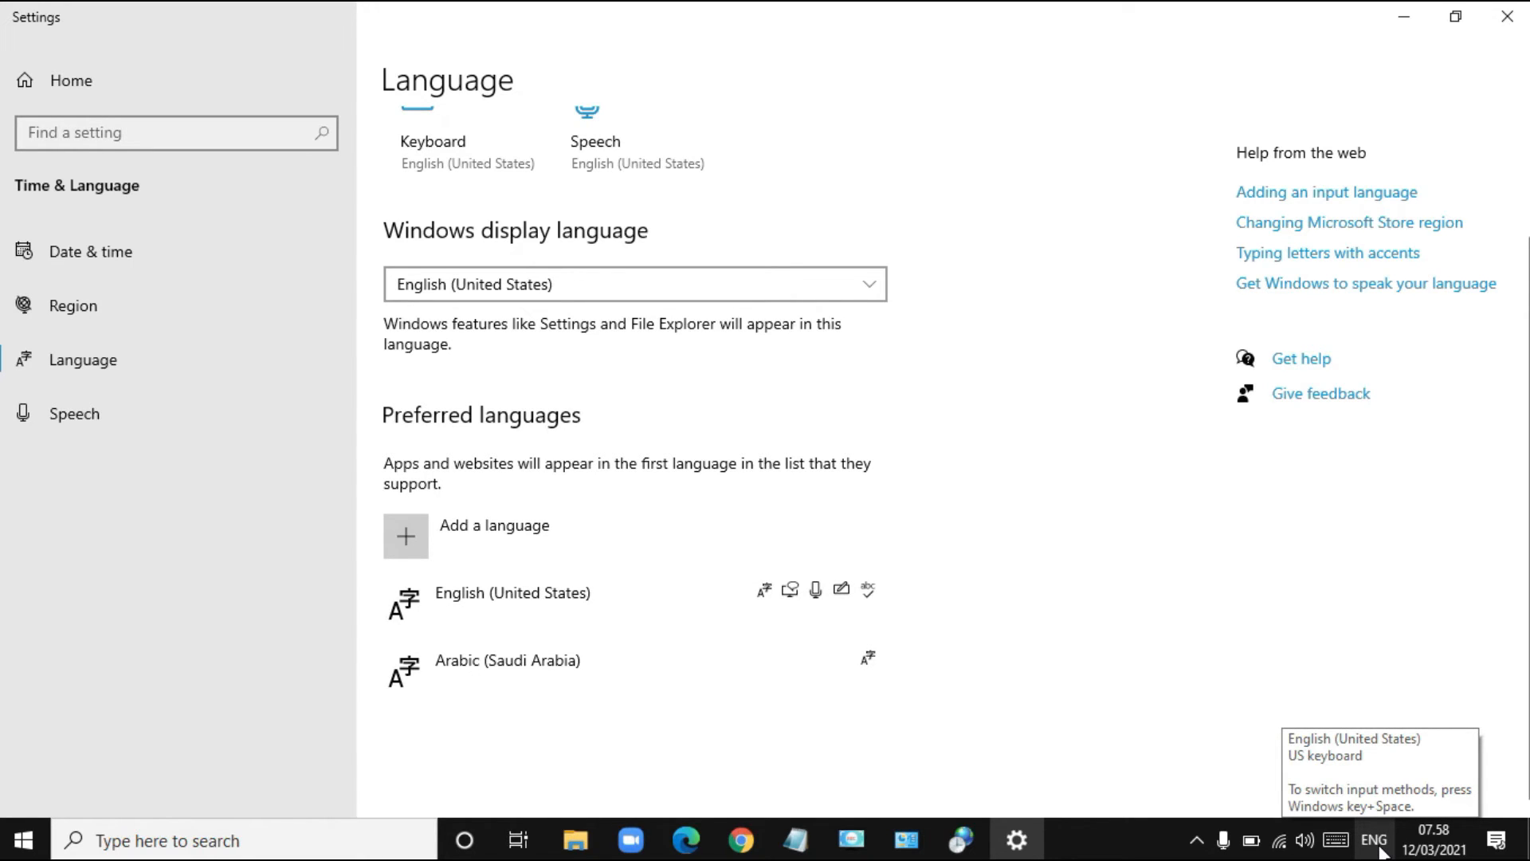
left_click(1374, 840)
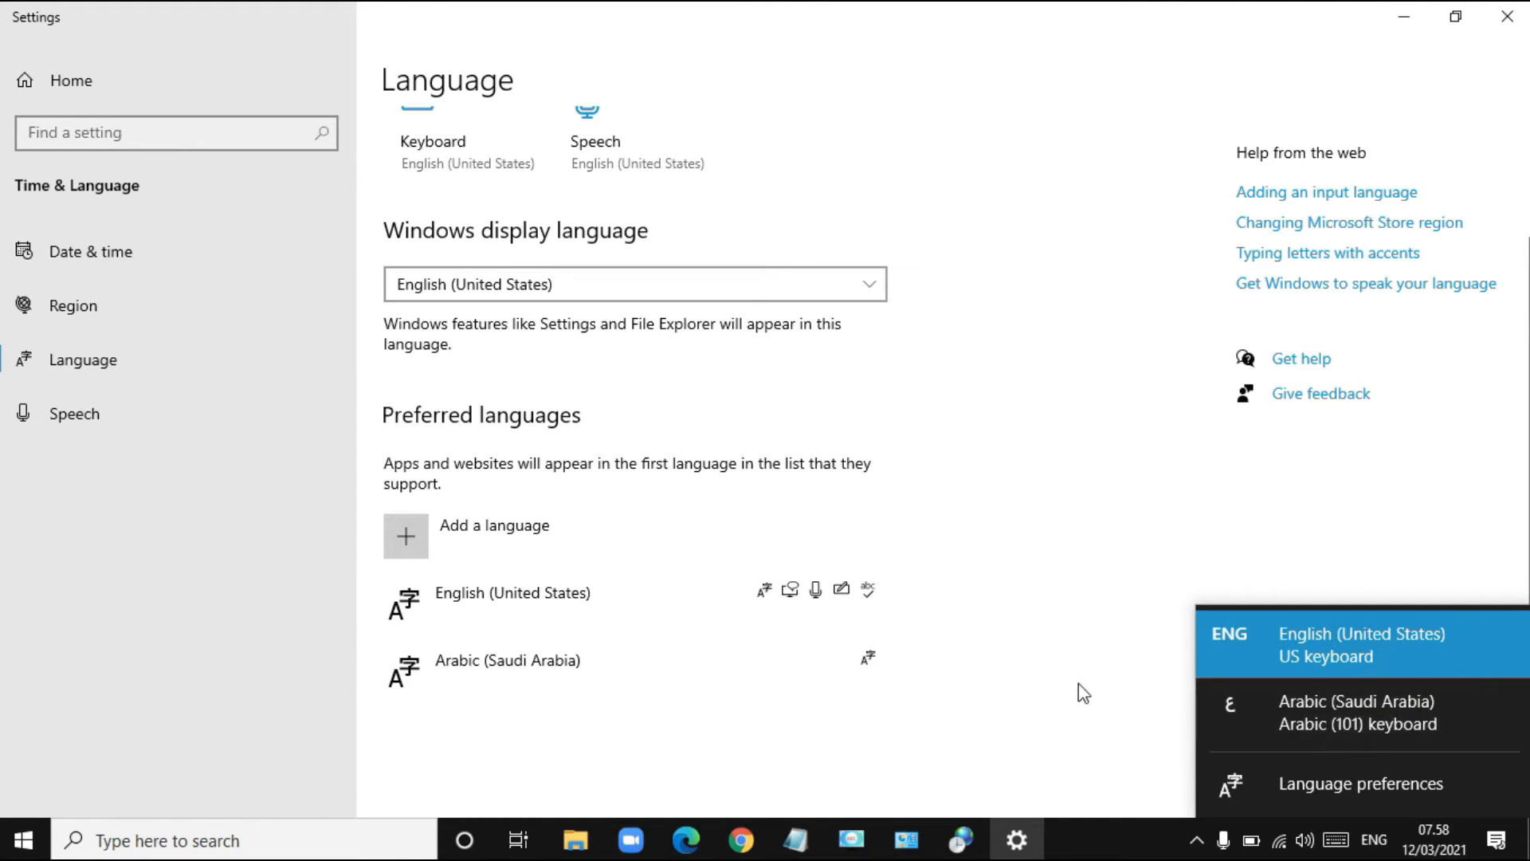
left_click(1049, 695)
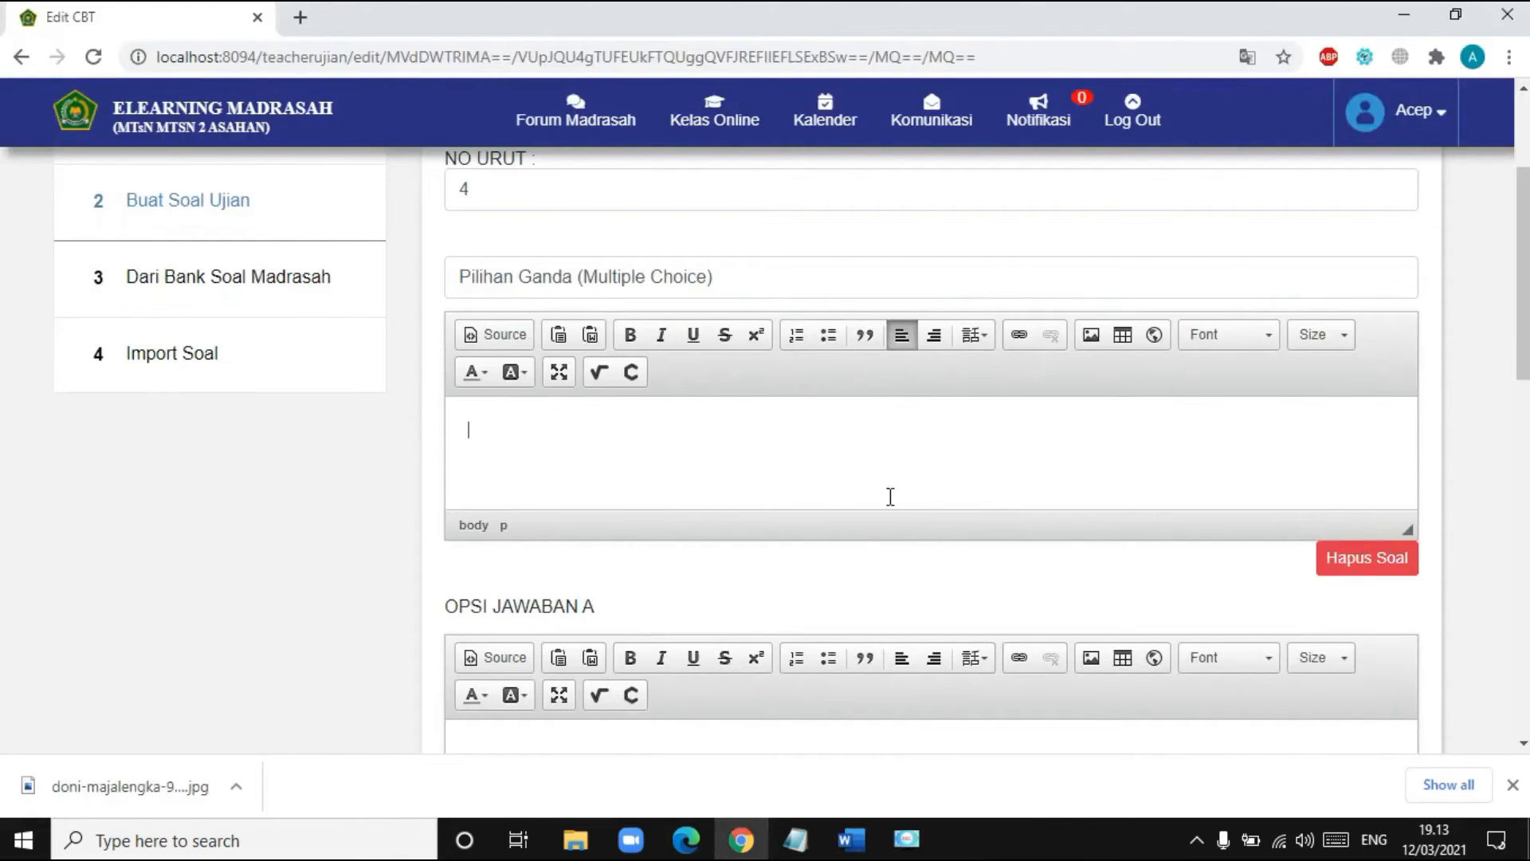
- Launch the On-Screen Keyboard from an 'ons' search, move it to the top, and show the text language list
scroll(794, 443, "up", 1)
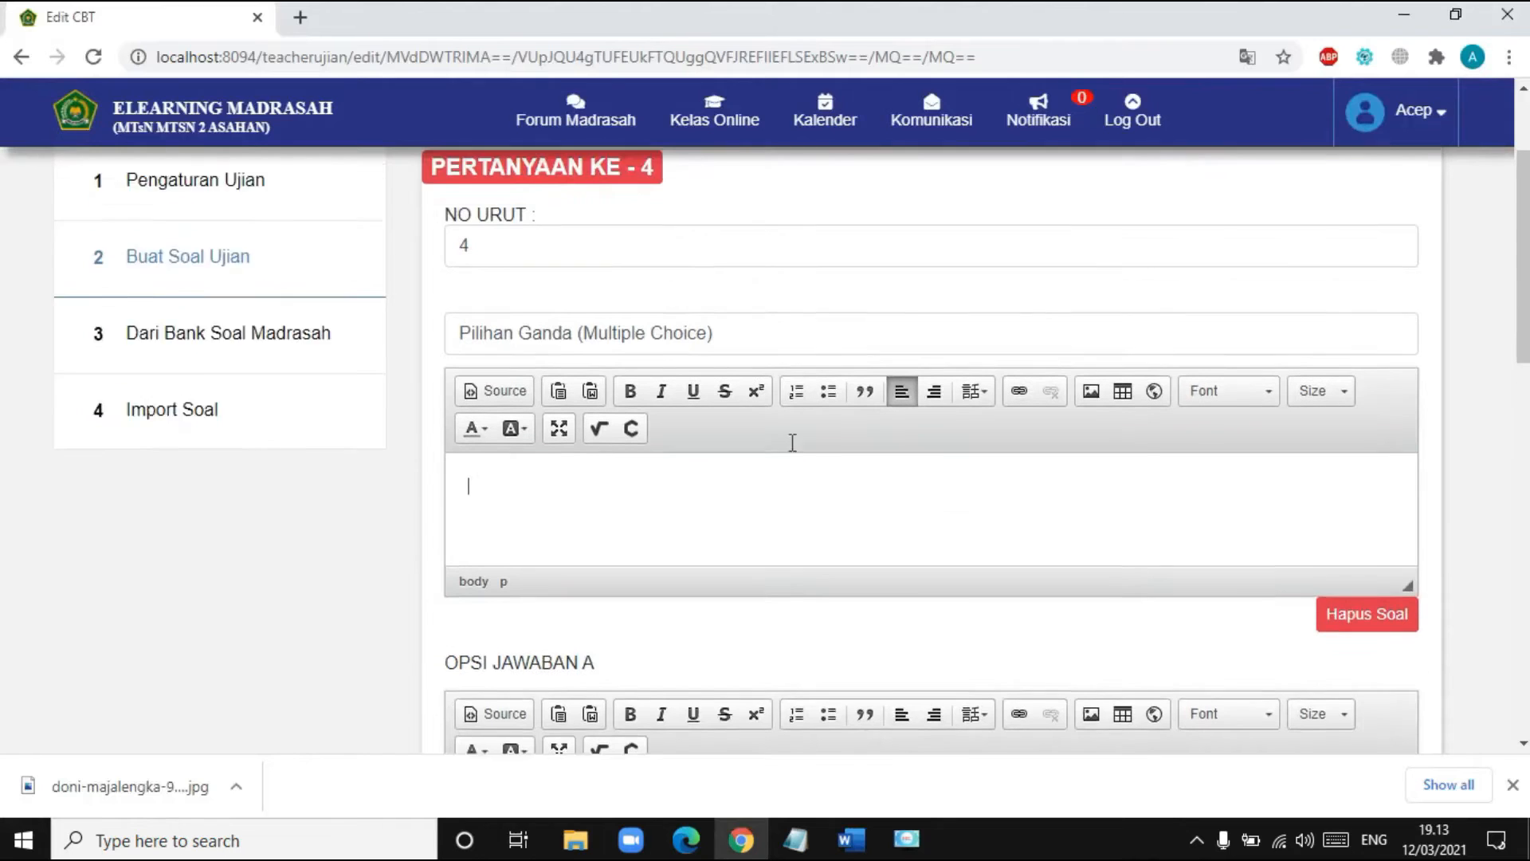
scroll(793, 442, "up", 1)
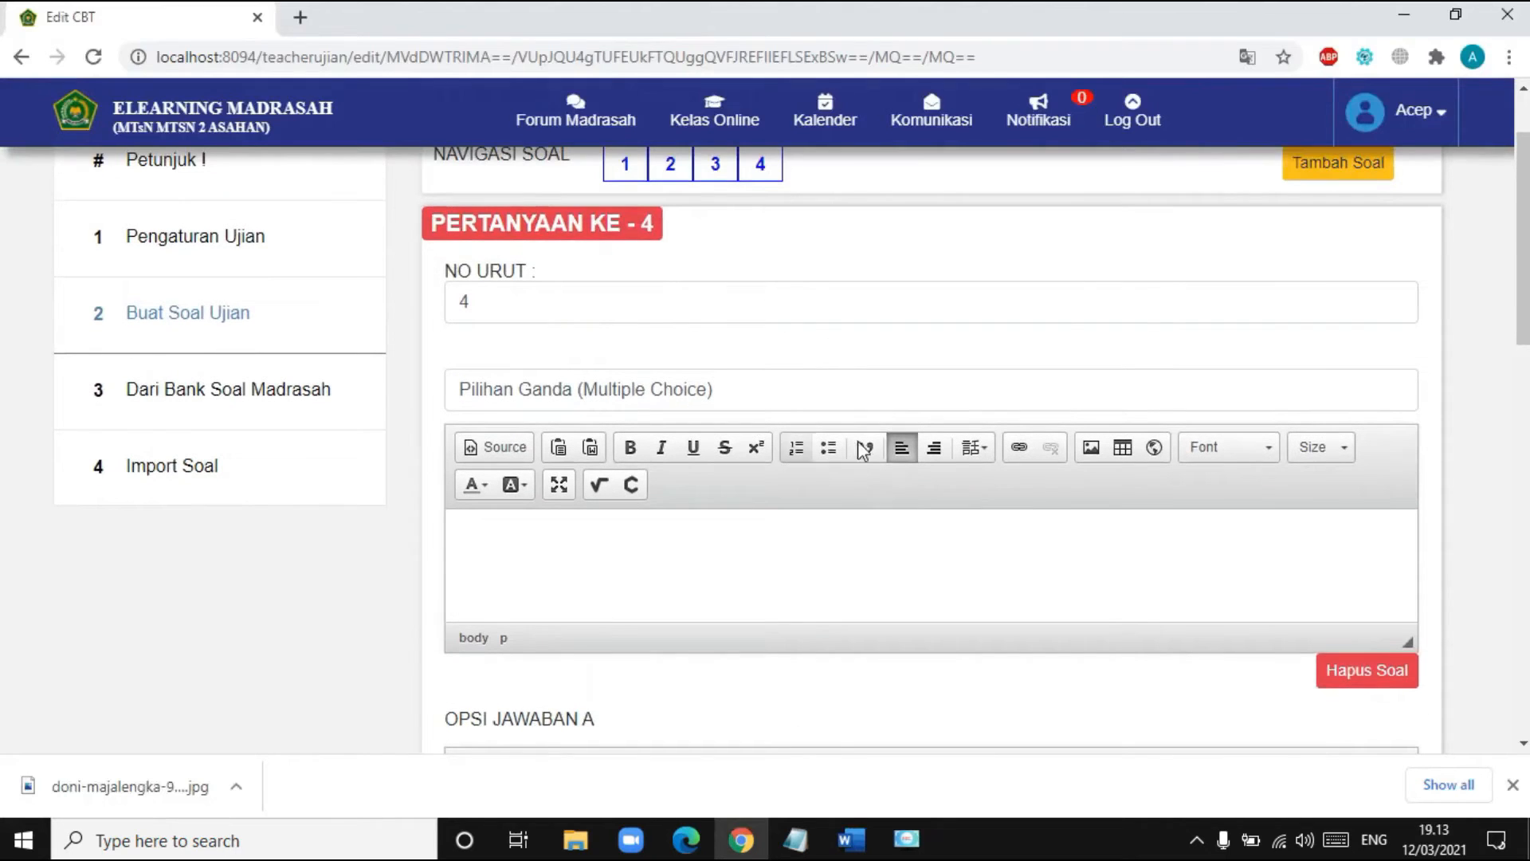
left_click(369, 833)
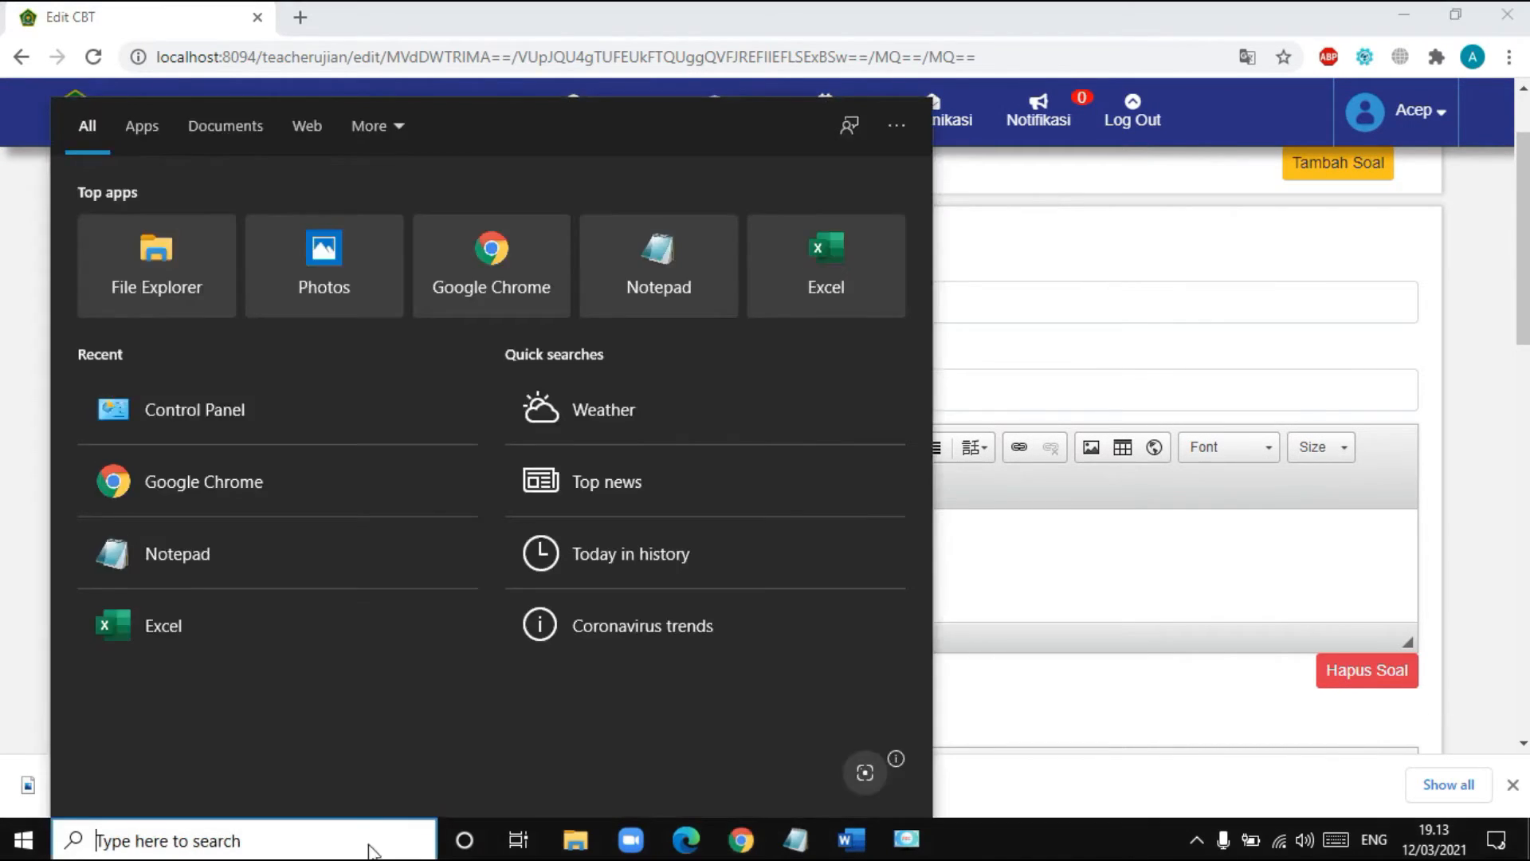
type("ons")
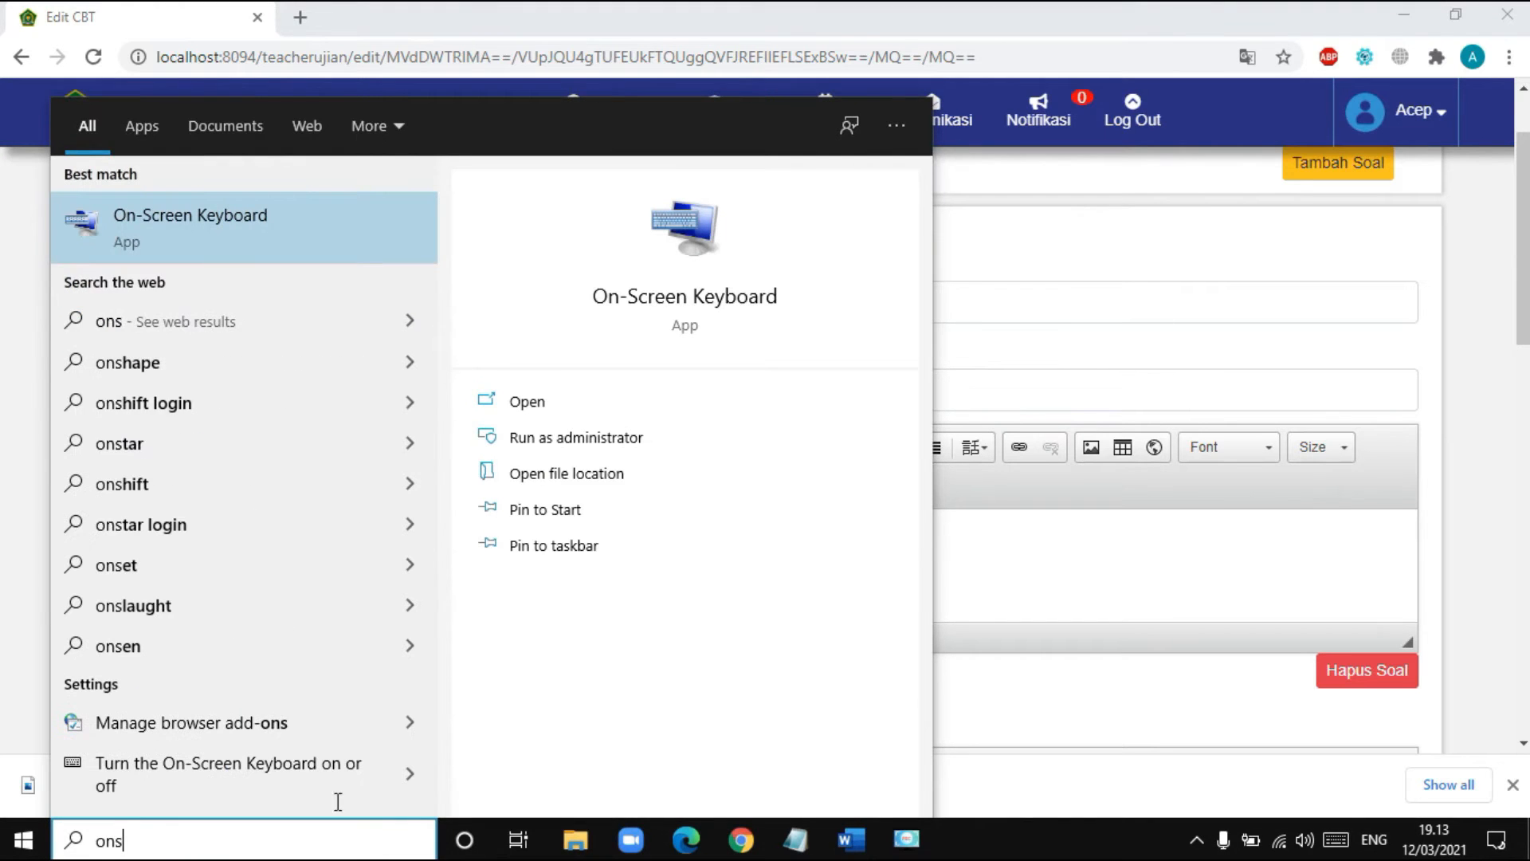
left_click(218, 223)
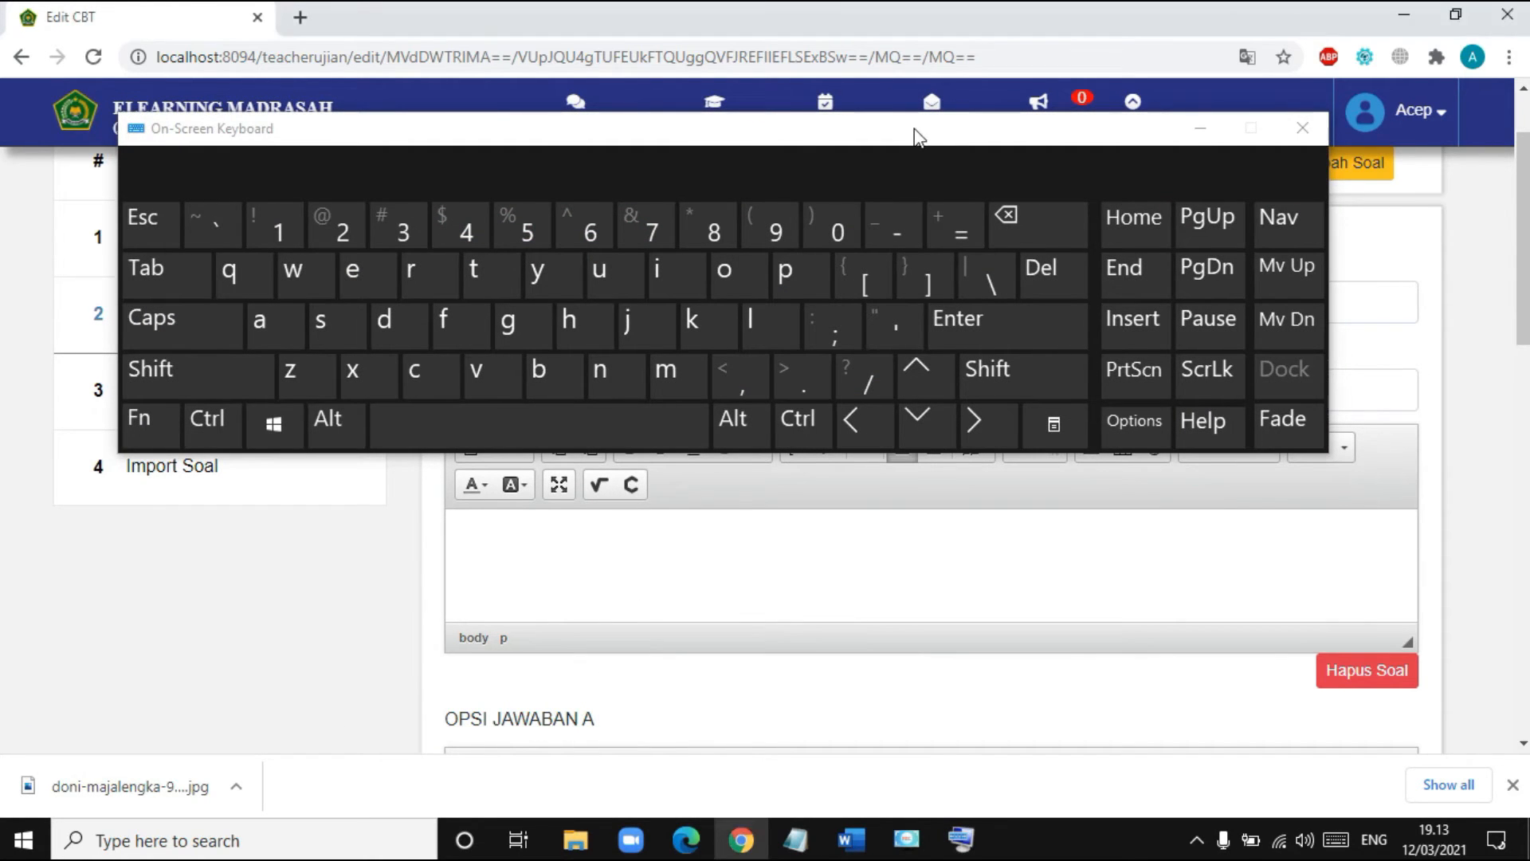
left_click_drag(916, 129, 862, 12)
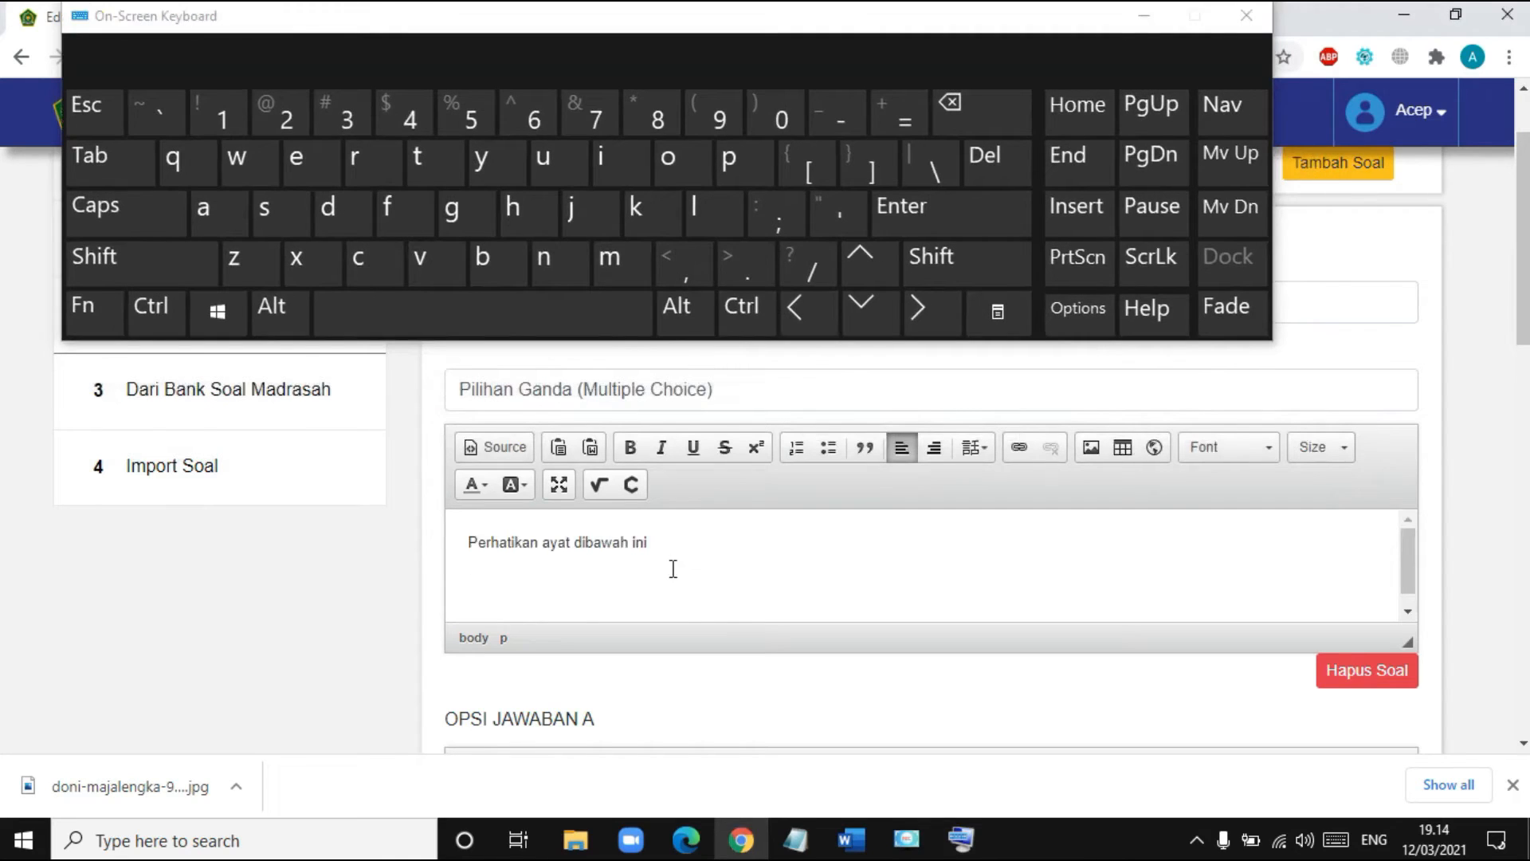
left_click(981, 453)
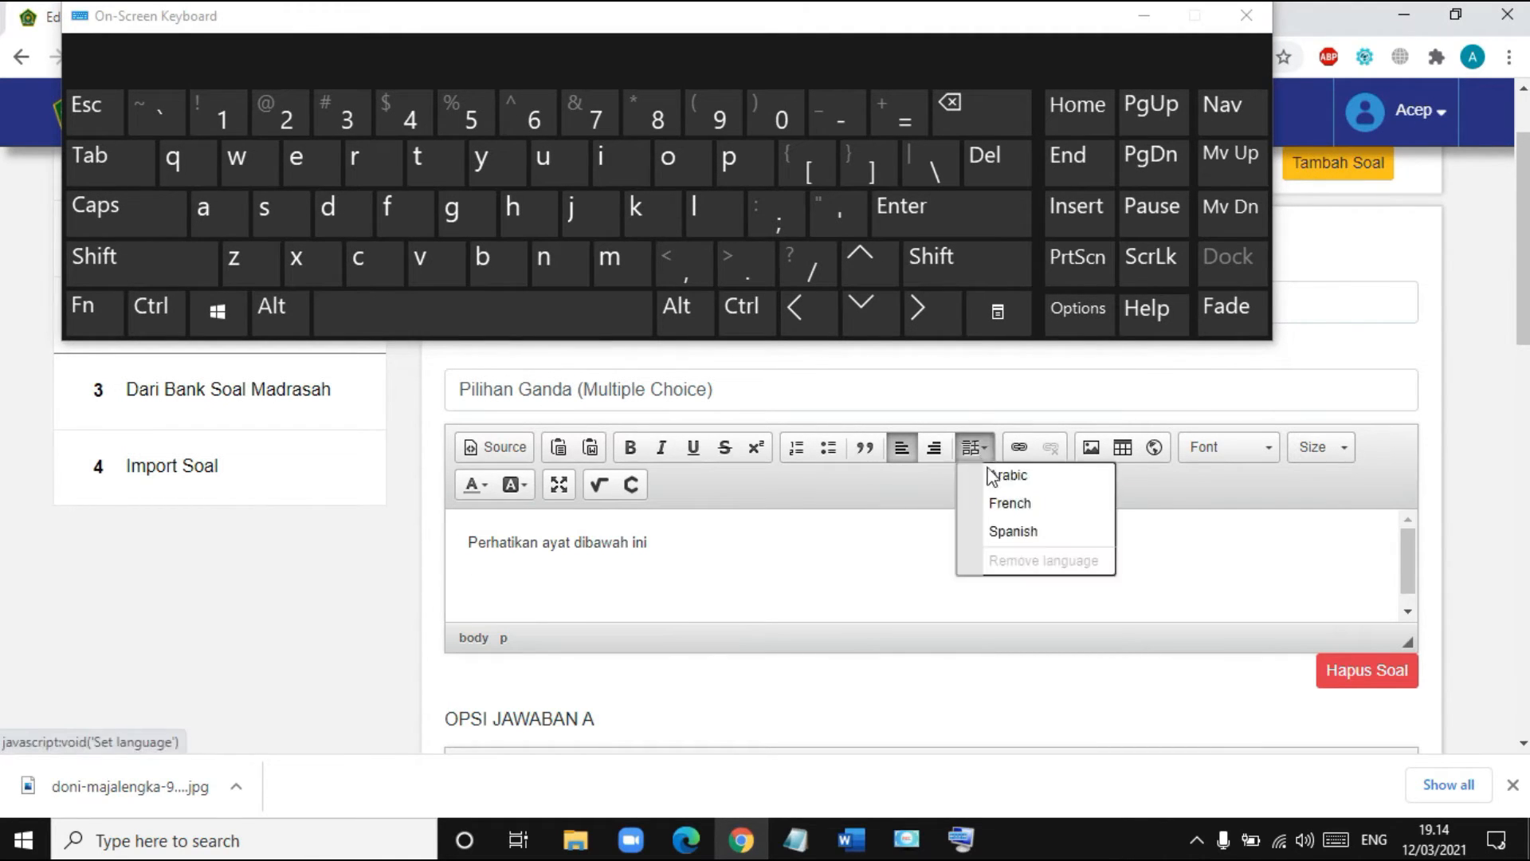
- Set the question text language to Arabic and switch input to the Arabic (101) keyboard
left_click(1000, 478)
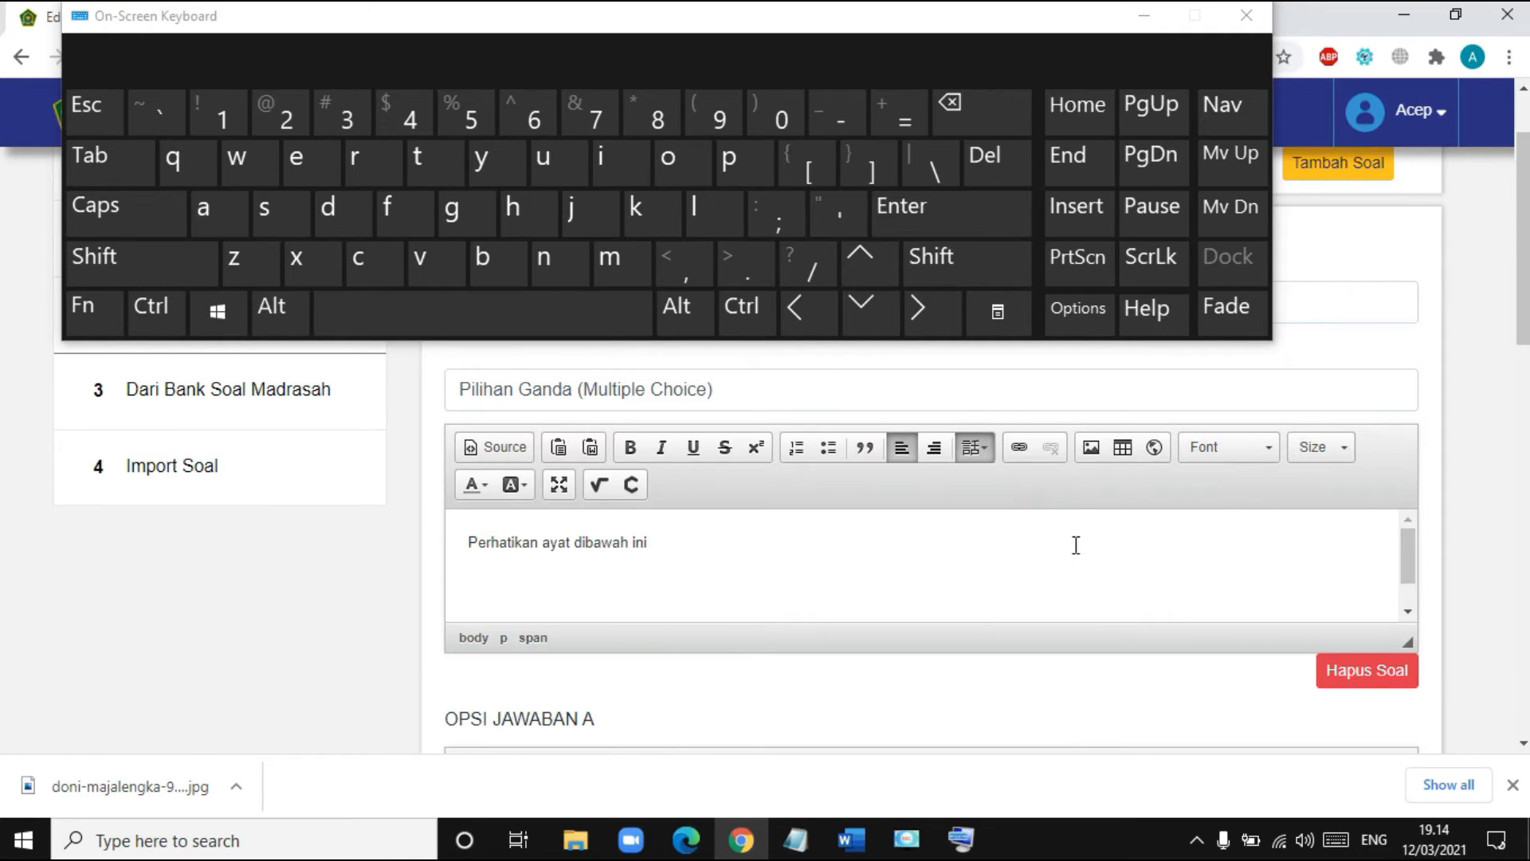
left_click(1385, 847)
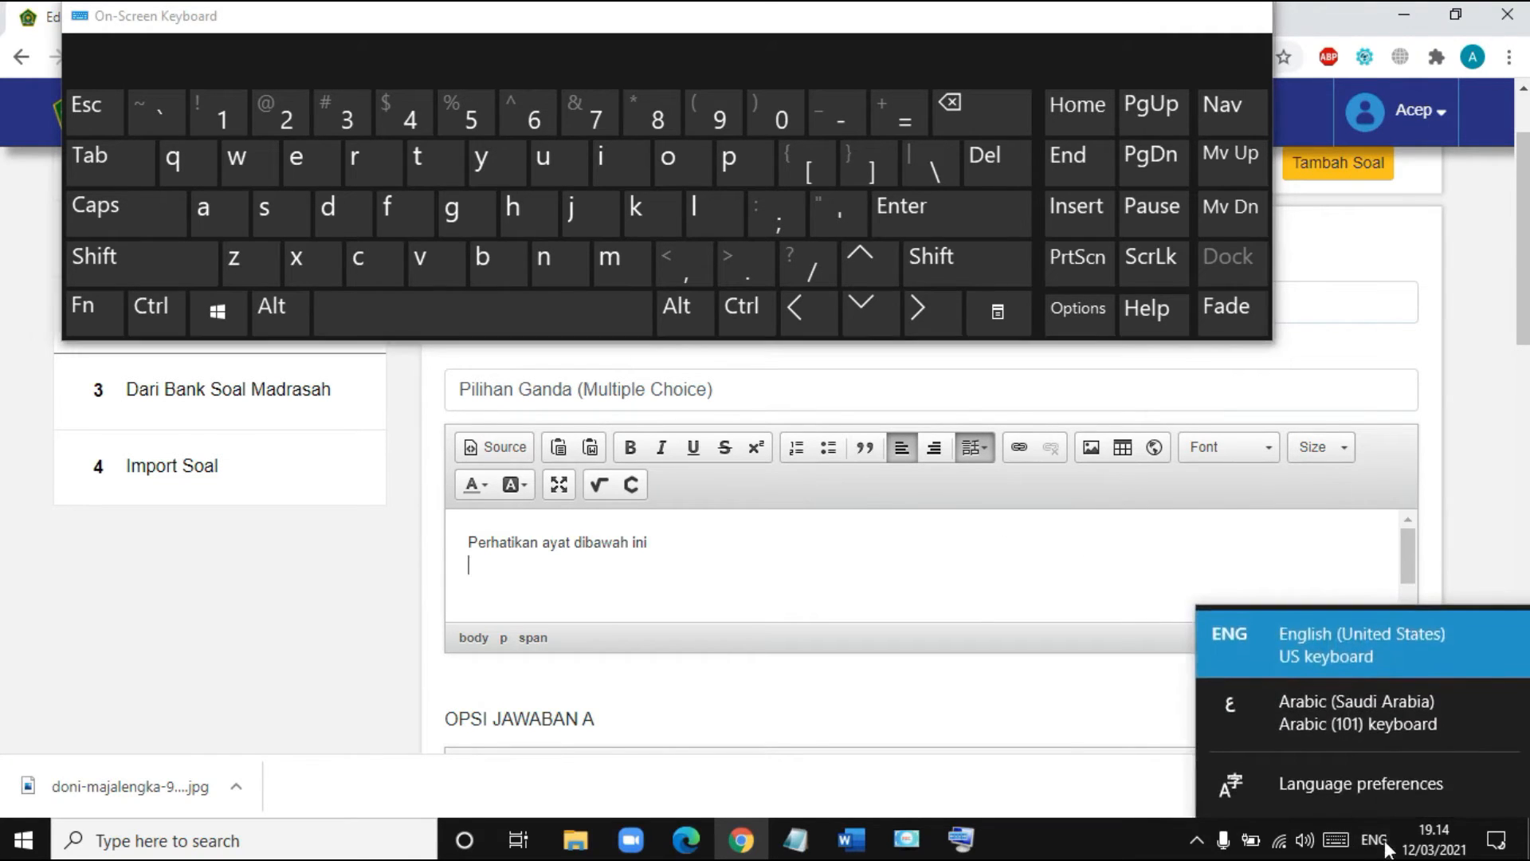
left_click(1371, 719)
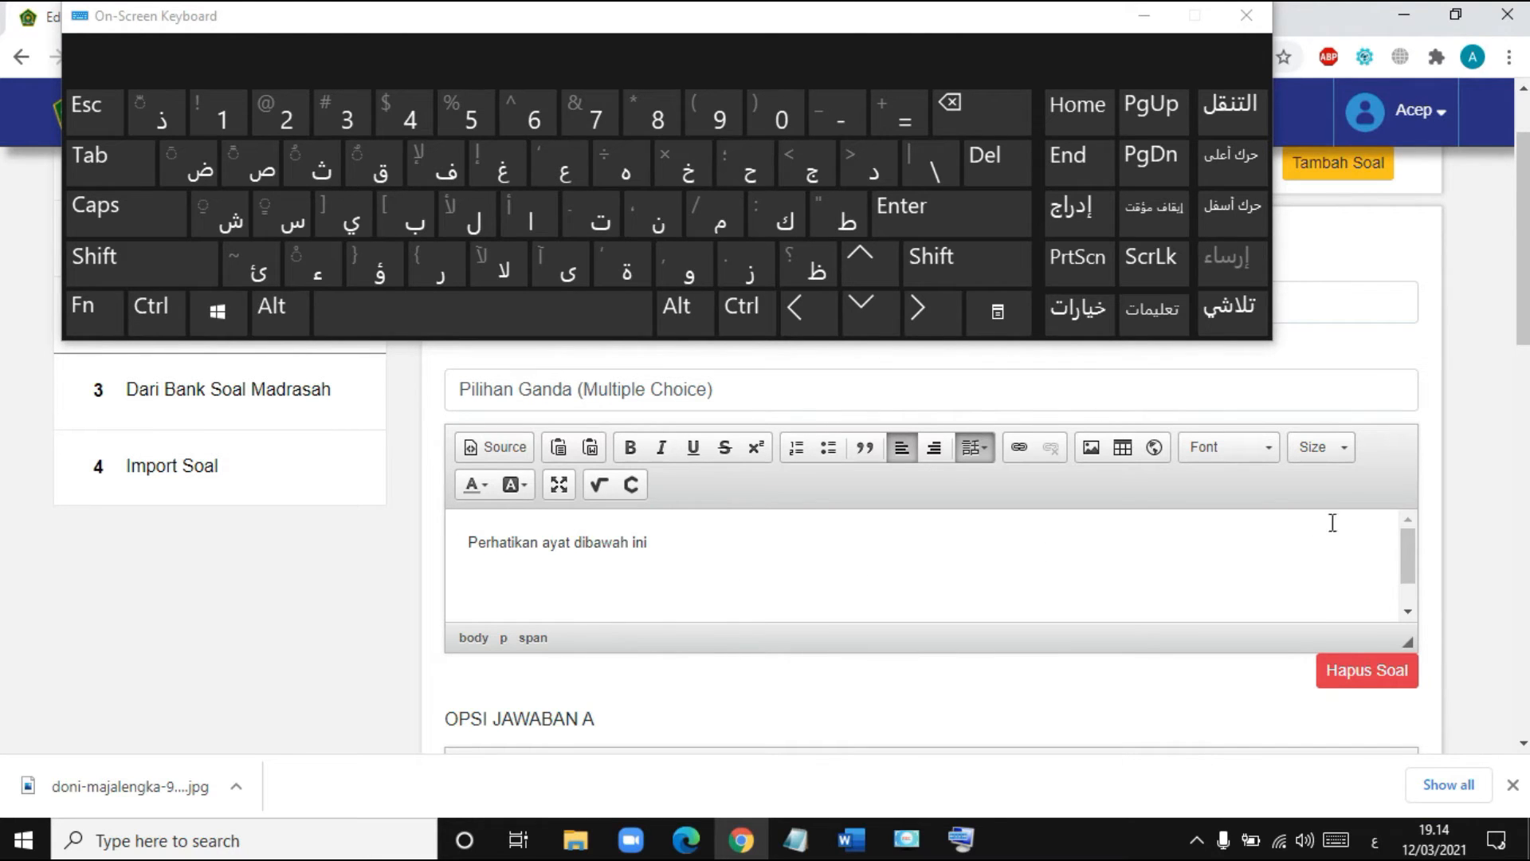
- Set the font size of the new line to 20
left_click(1346, 456)
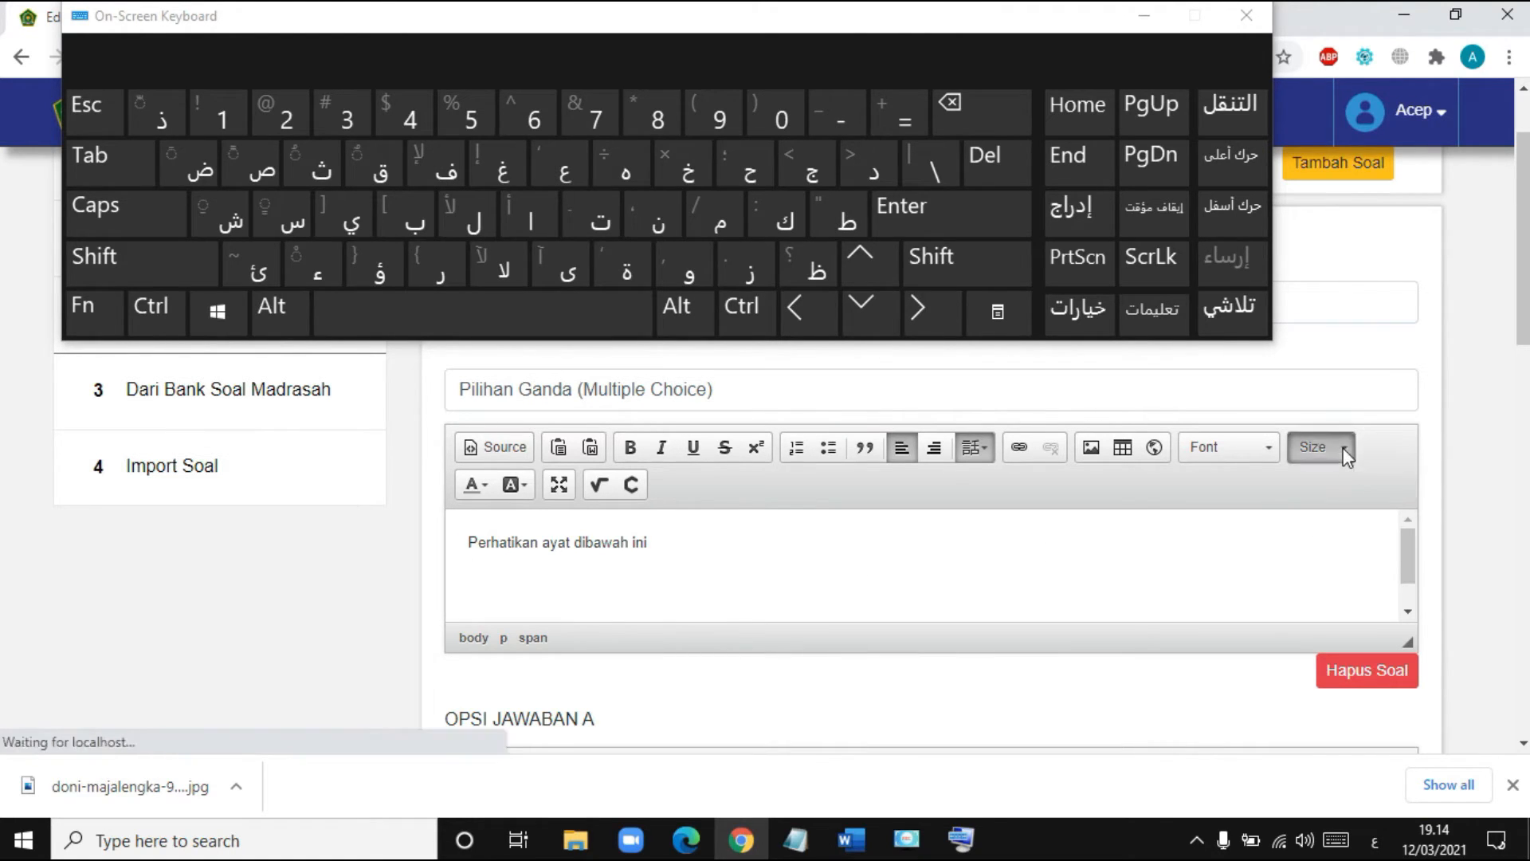
scroll(1370, 588, "down", 2)
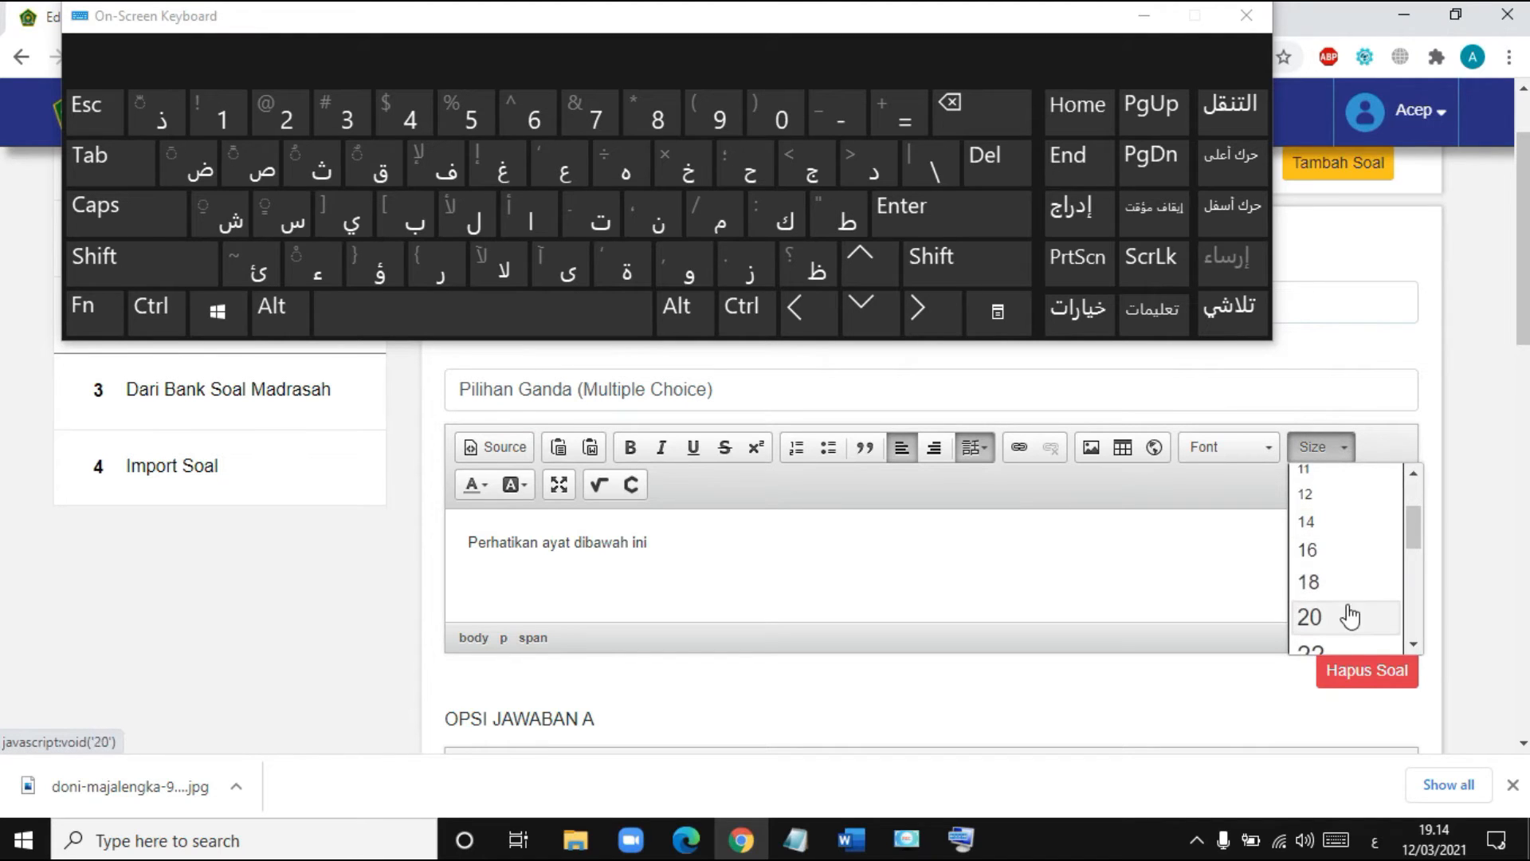
left_click(1347, 616)
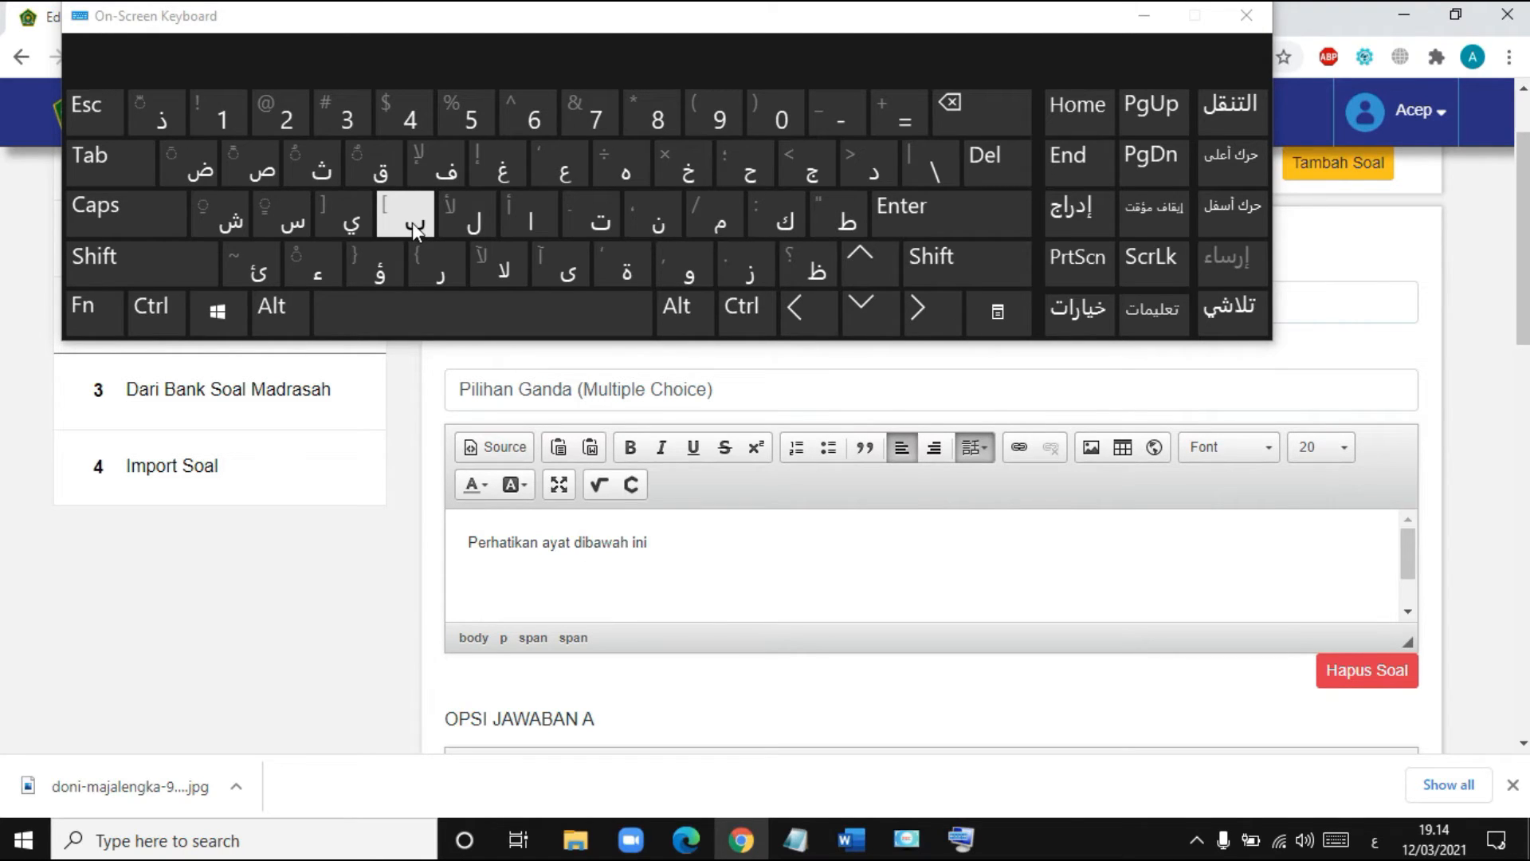
- Type 'بسم الله' followed by a space on the Arabic on-screen keyboard
left_click(413, 222)
left_click(283, 222)
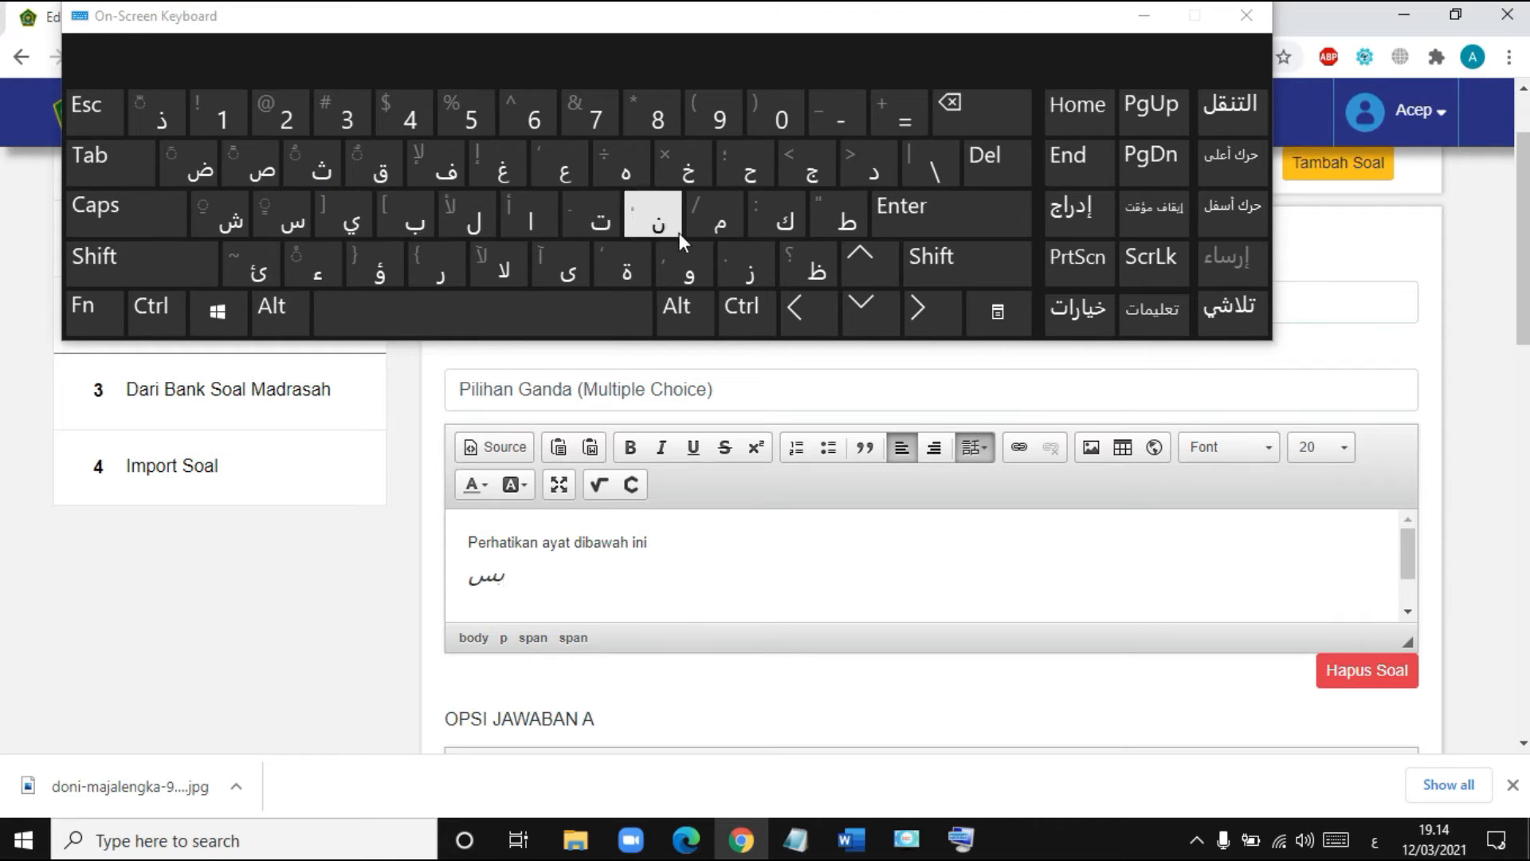
left_click(713, 217)
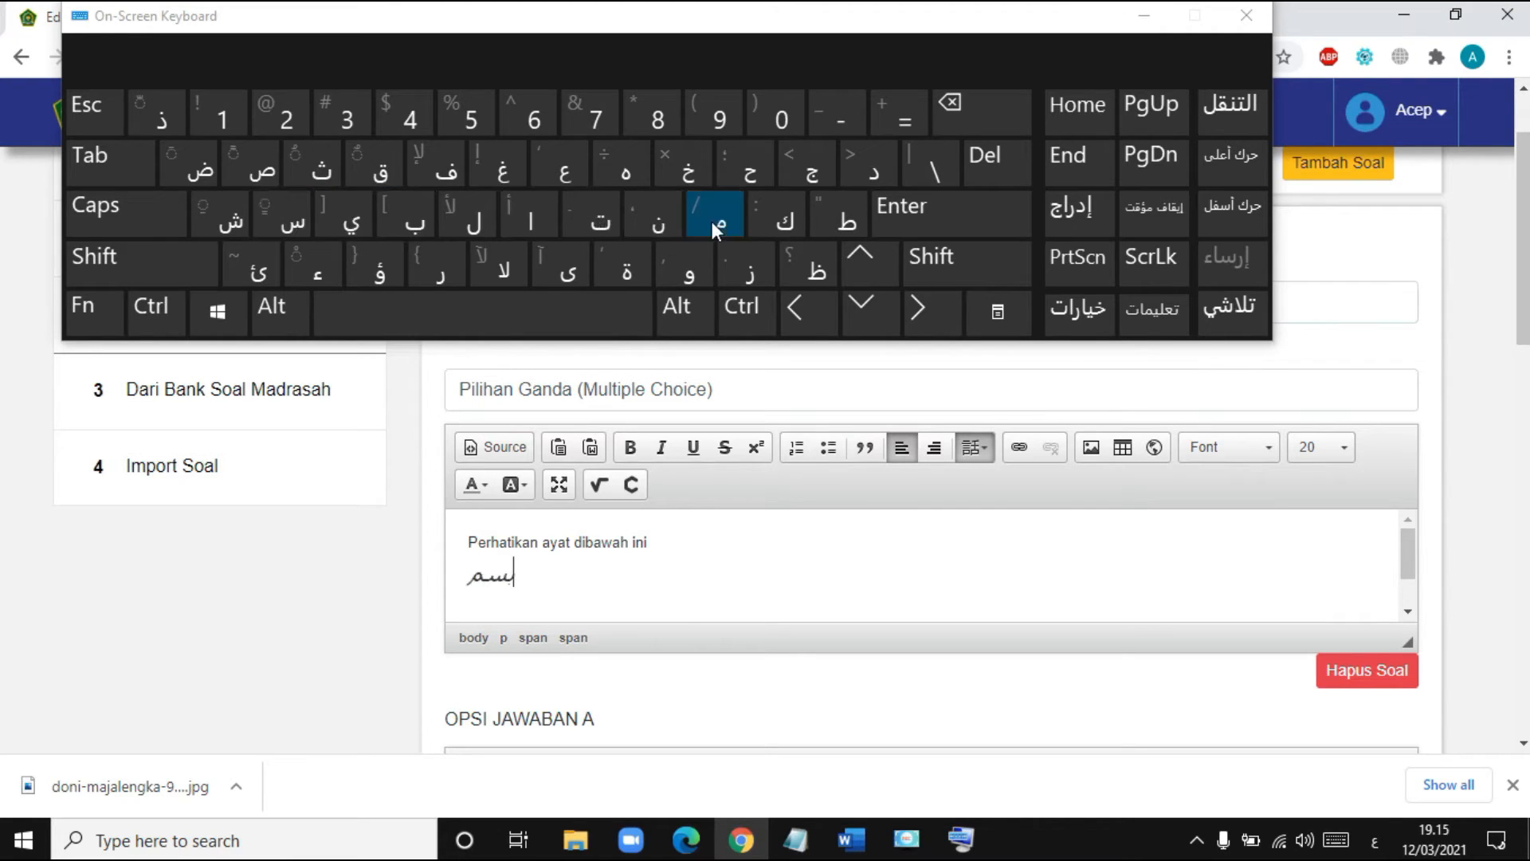
left_click(562, 314)
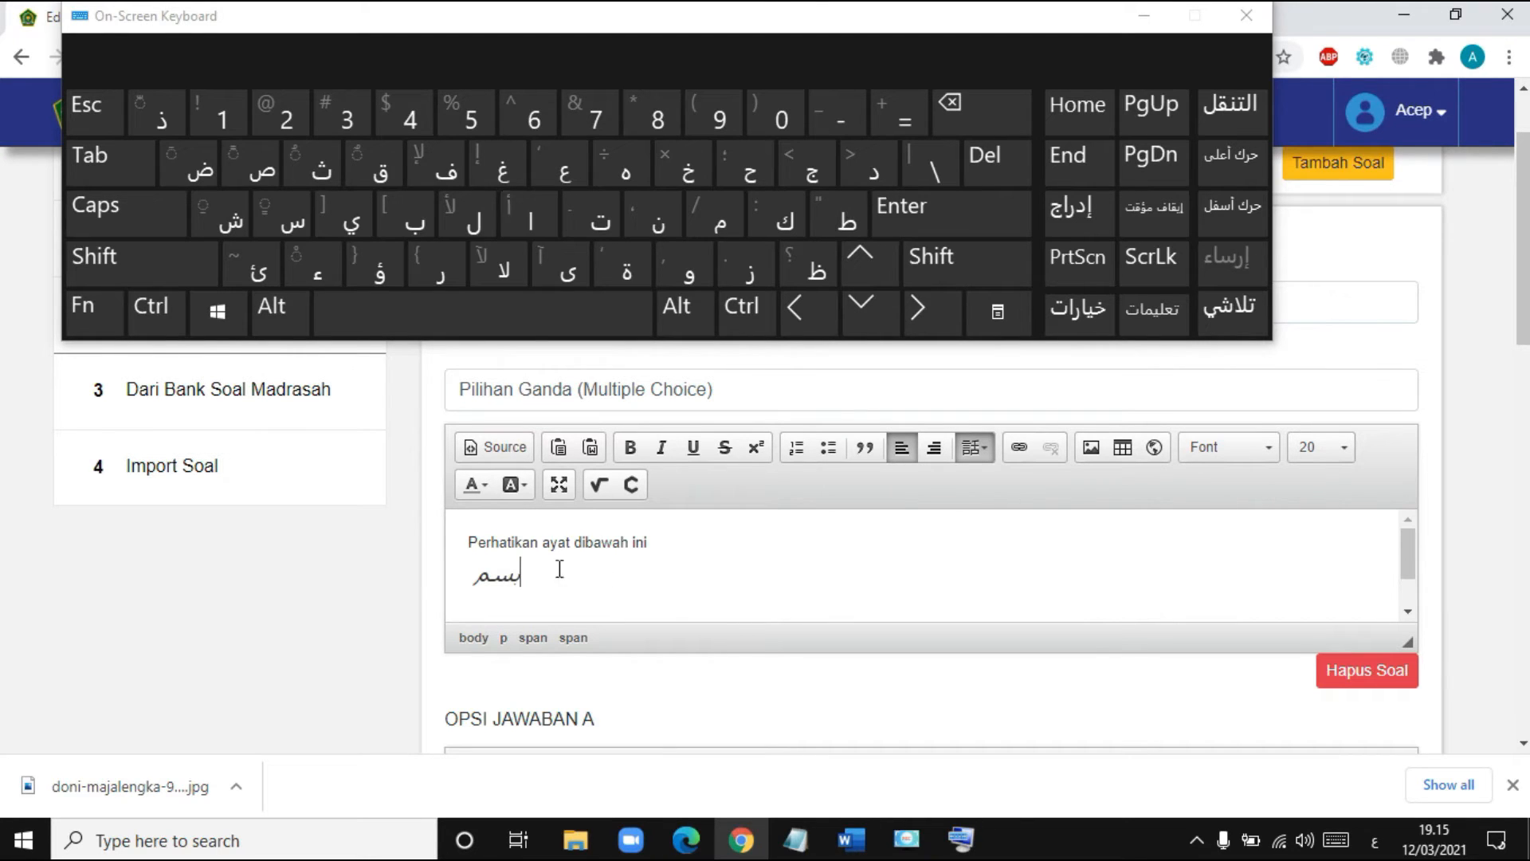
left_click(535, 225)
left_click(481, 225)
left_click(481, 225)
left_click(617, 172)
left_click(572, 316)
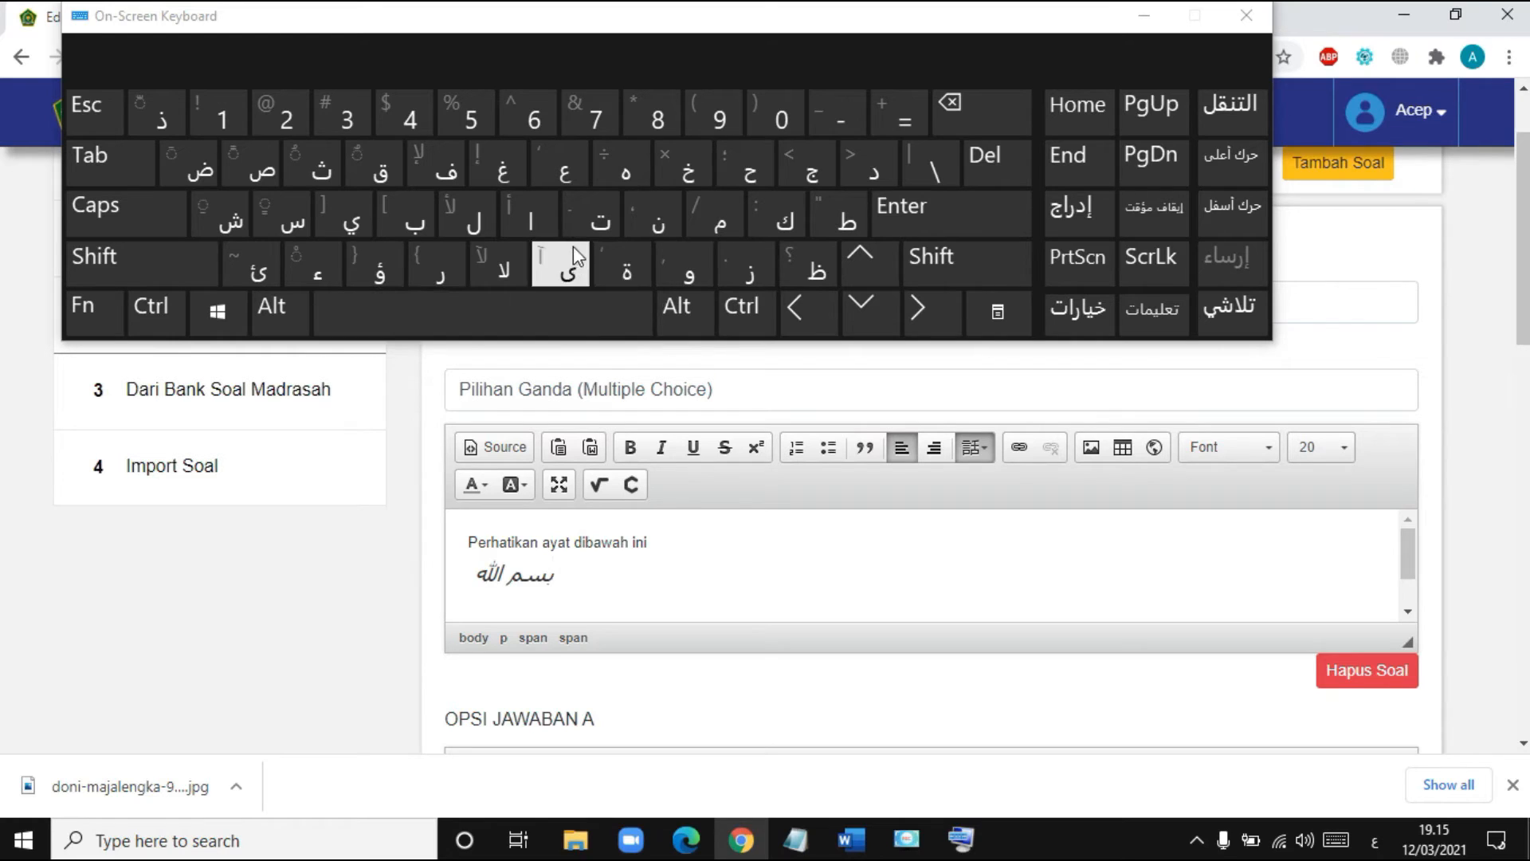
- Add 'الر' and place a shadda over the ra using the shifted keys
left_click(529, 222)
left_click(483, 222)
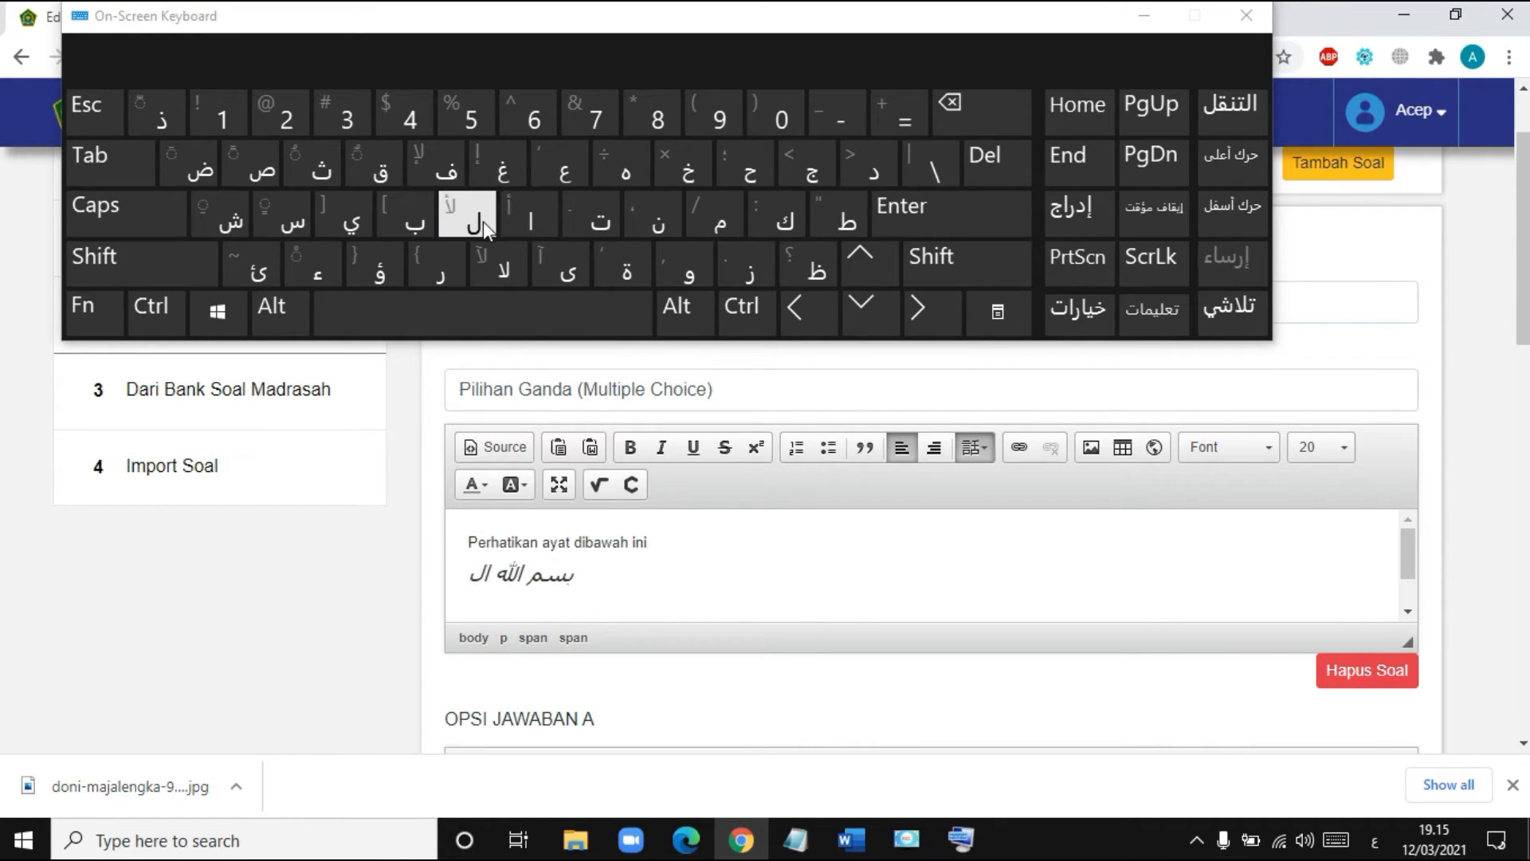
left_click(447, 275)
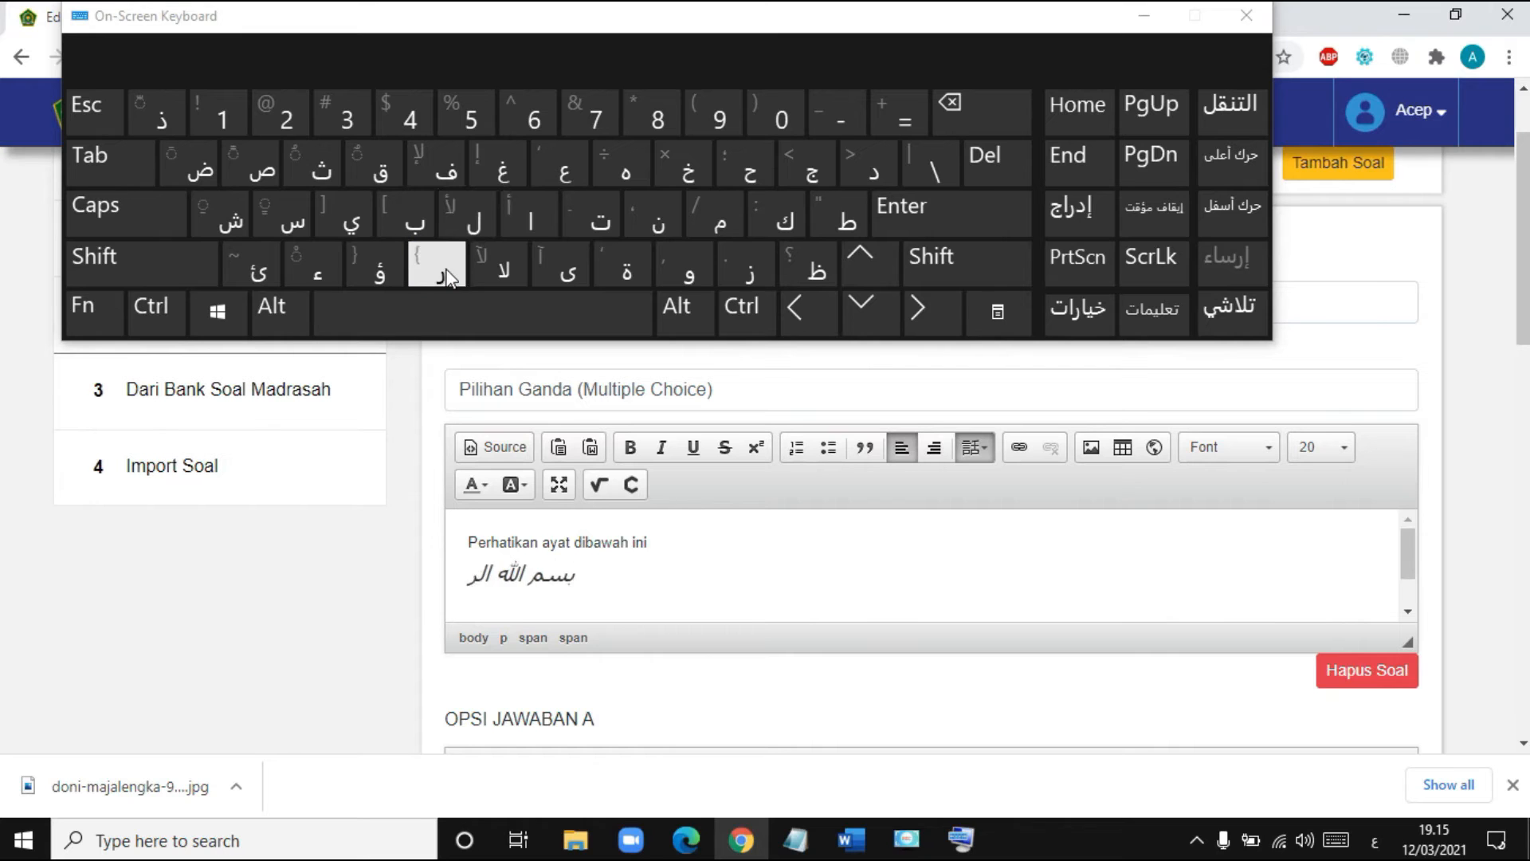
key("shift")
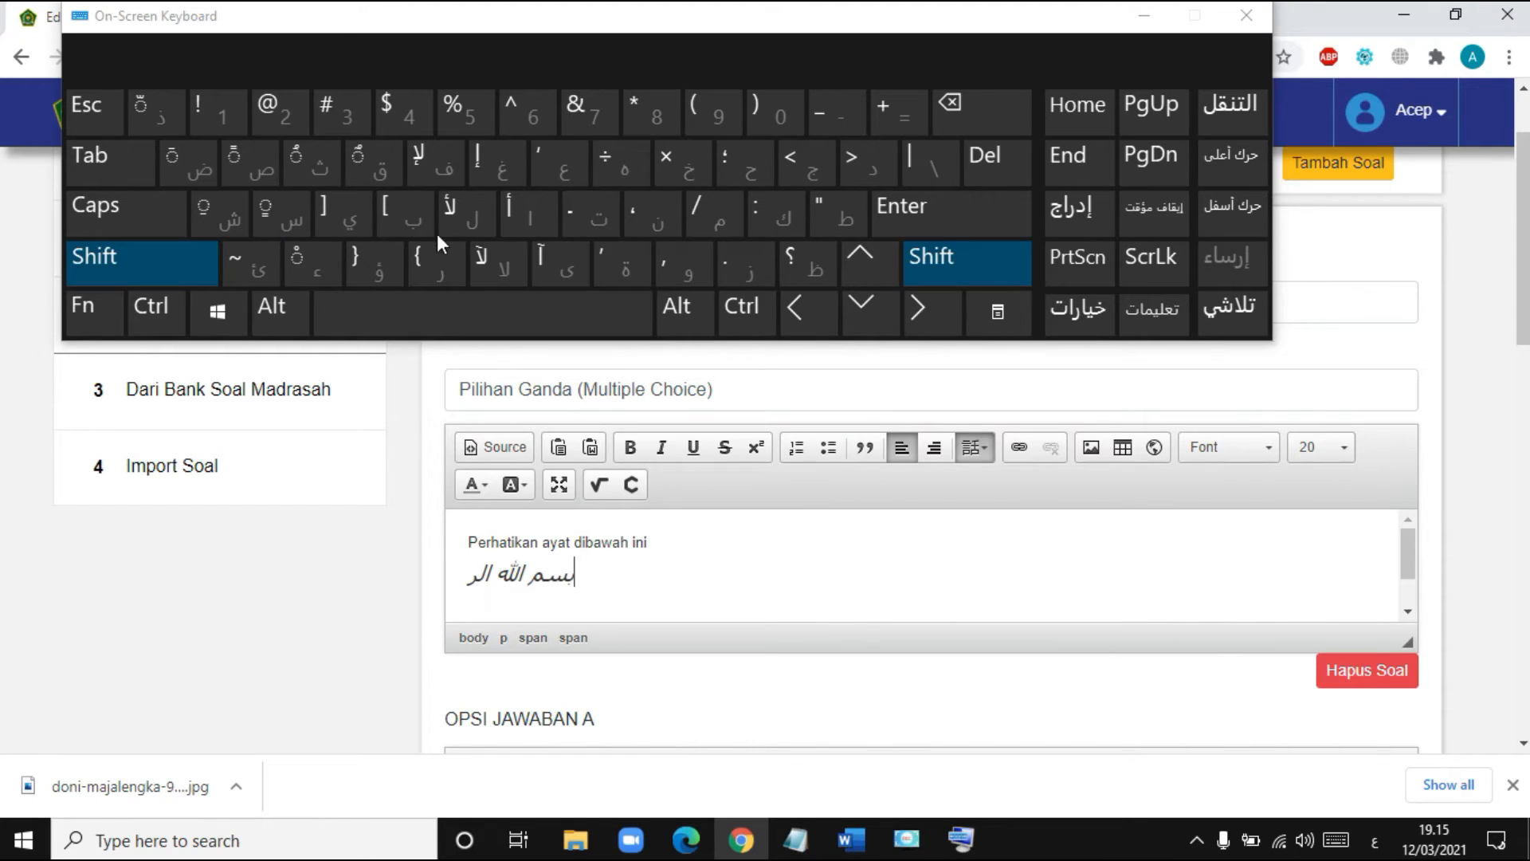
left_click(145, 109)
- Finish the vowelled word 'الرَّحْمنِ' with its kasra and add a space
key("shift")
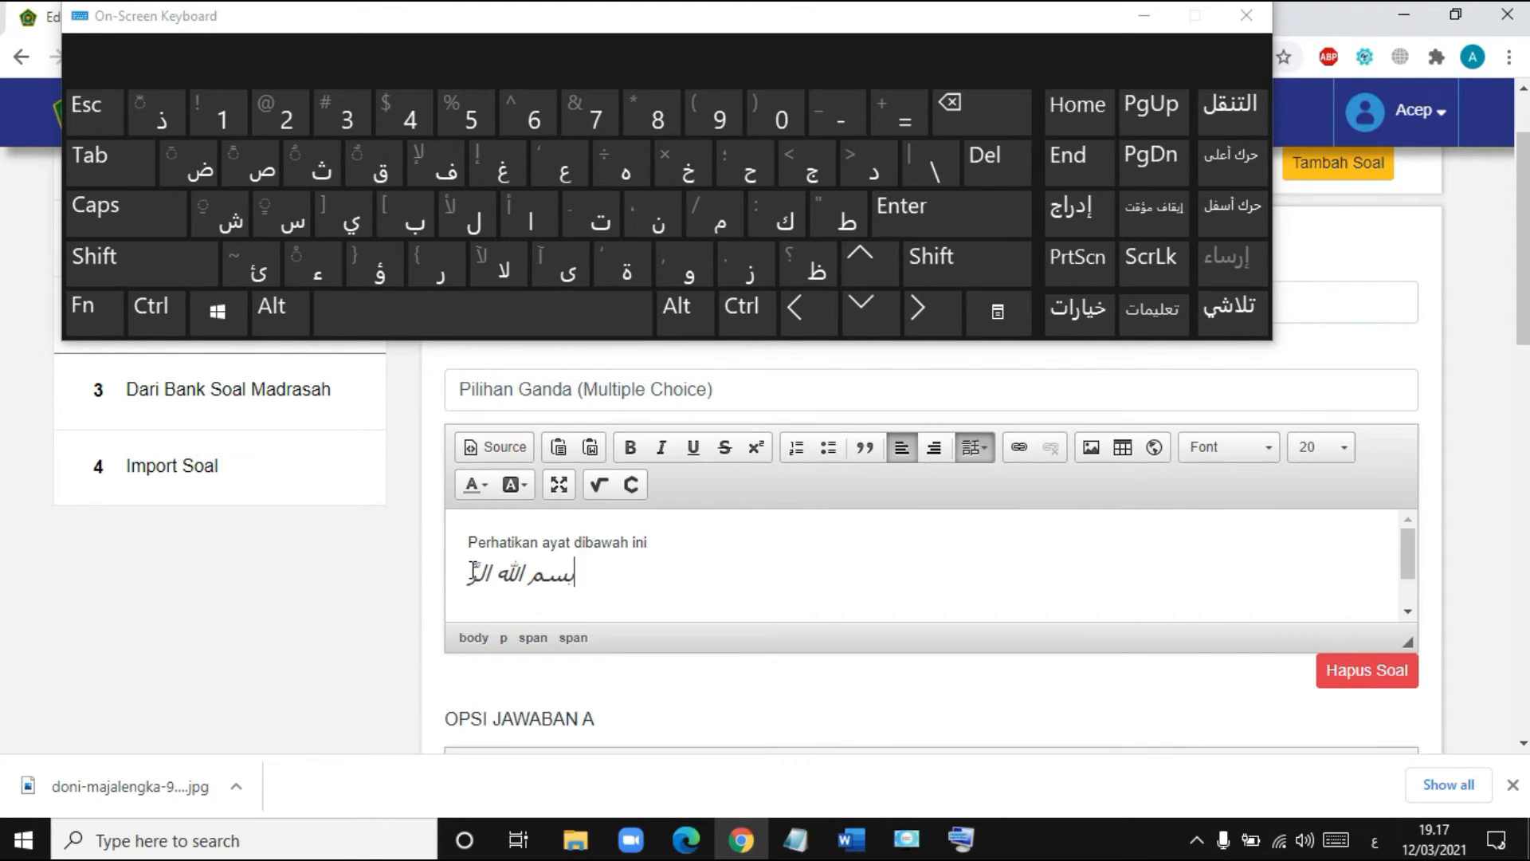
type("َحْمنِ")
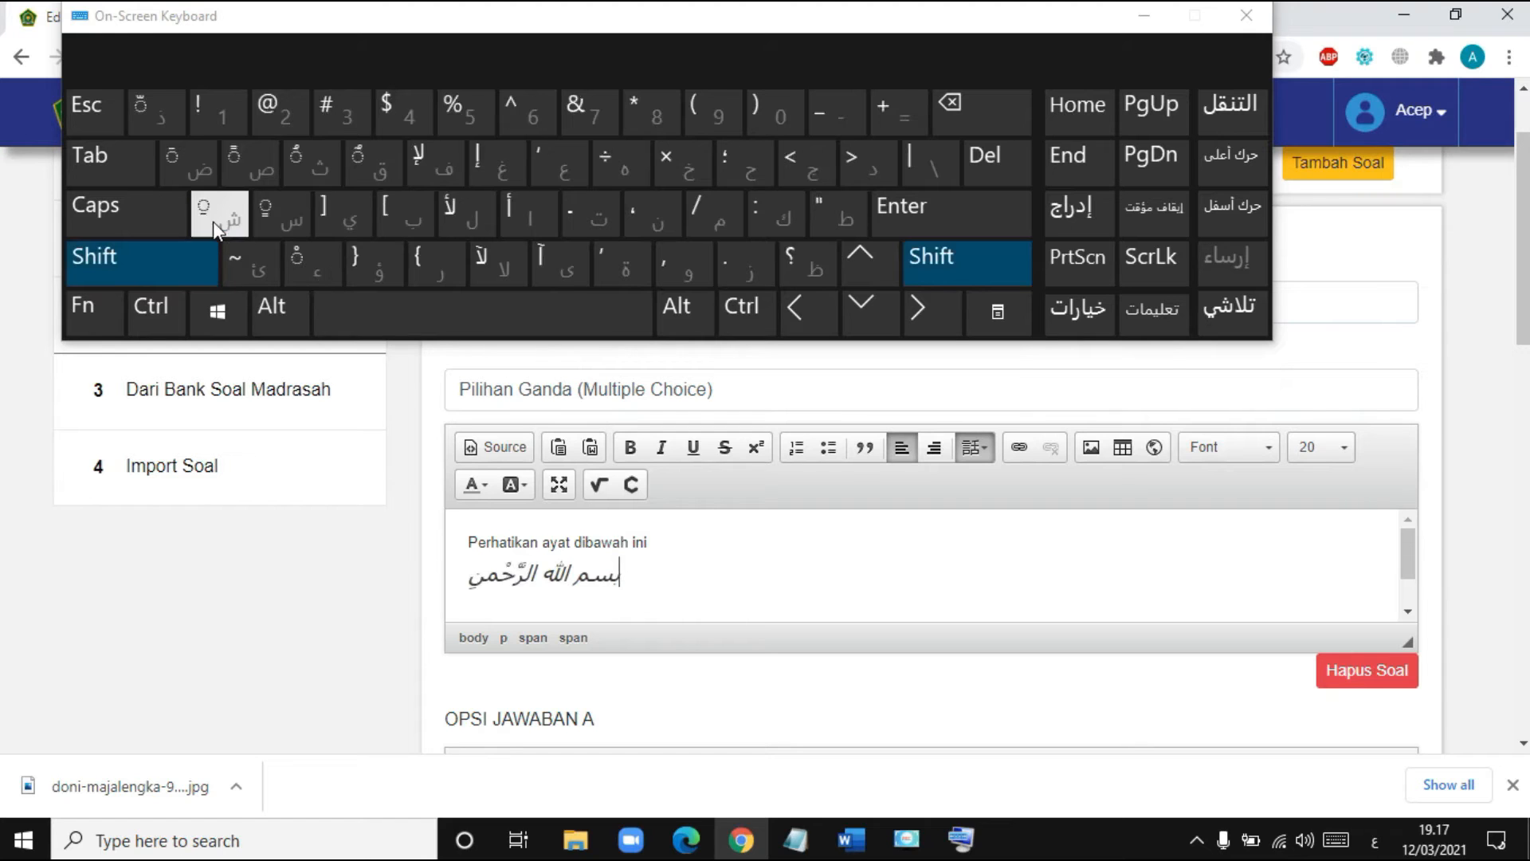
left_click(213, 222)
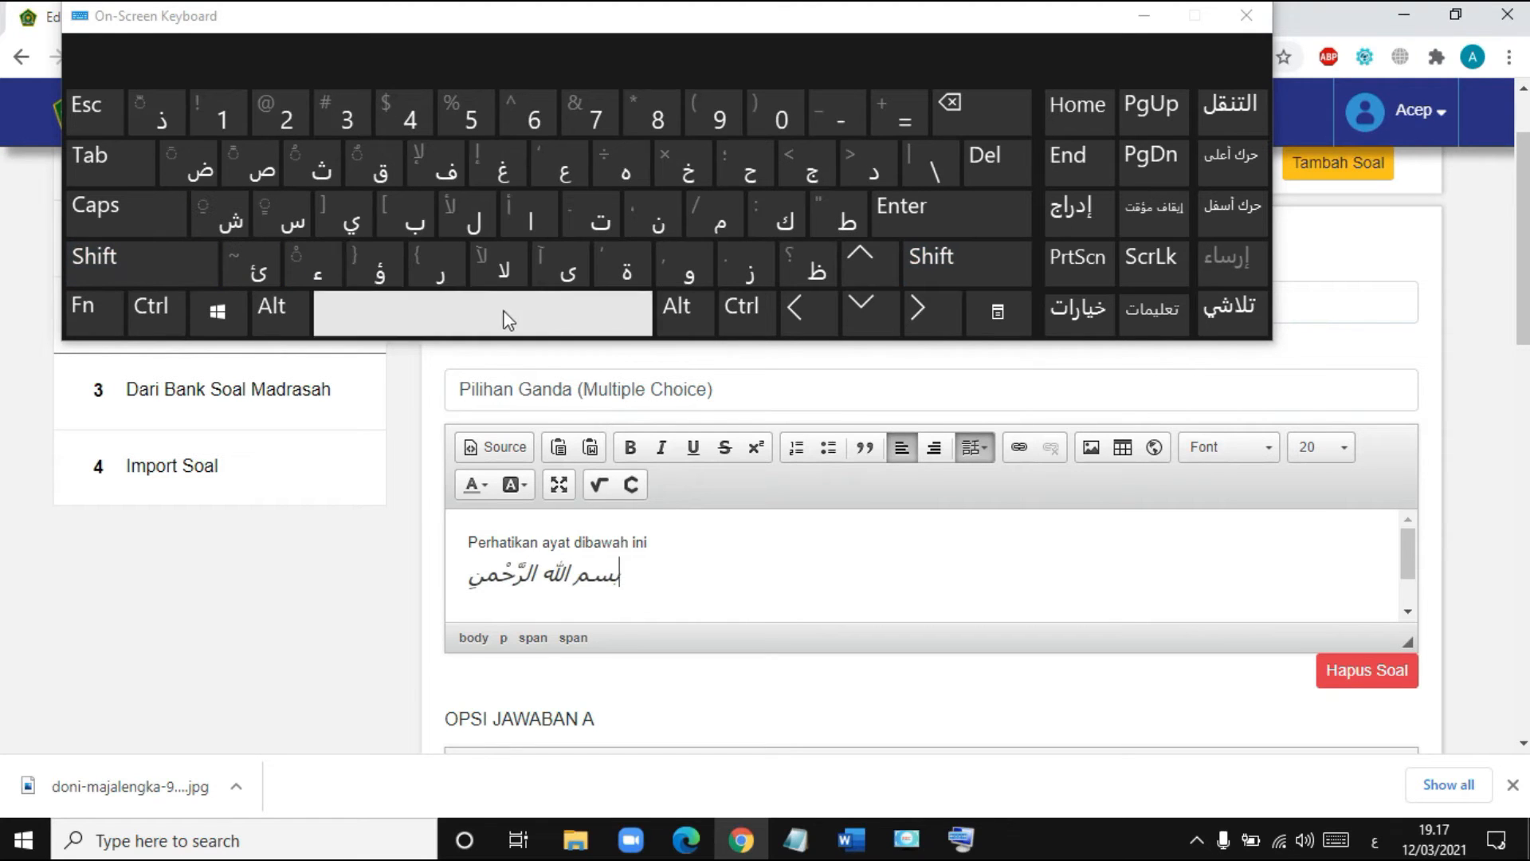
left_click(507, 320)
- Type 'الرَّحِيْم' with shadda, fatha, kasra and sukun to complete the basmala
left_click(542, 217)
left_click(474, 217)
left_click(440, 267)
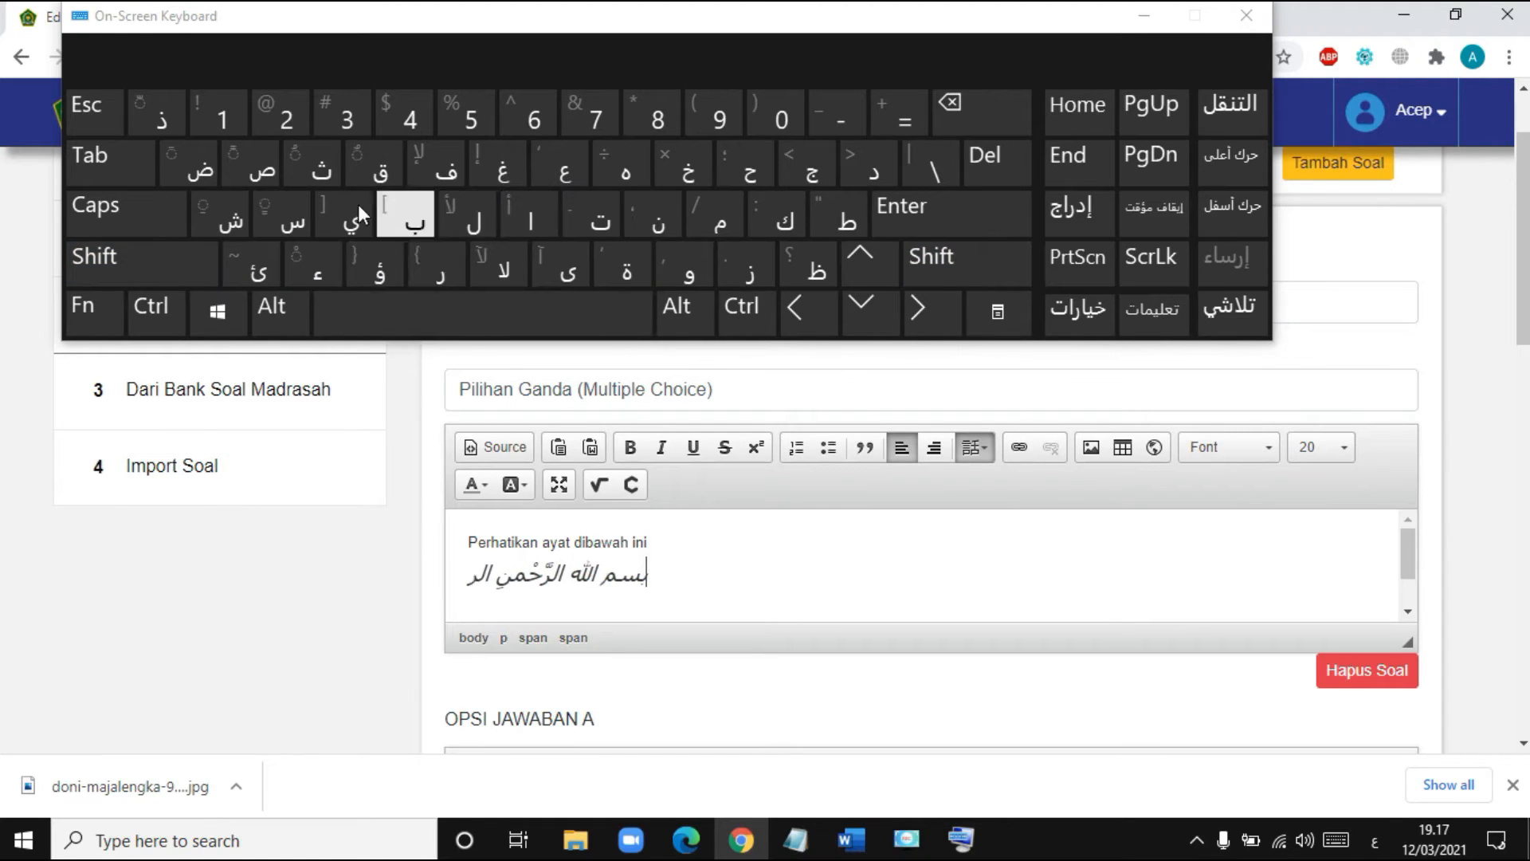
left_click(120, 262)
left_click(156, 118)
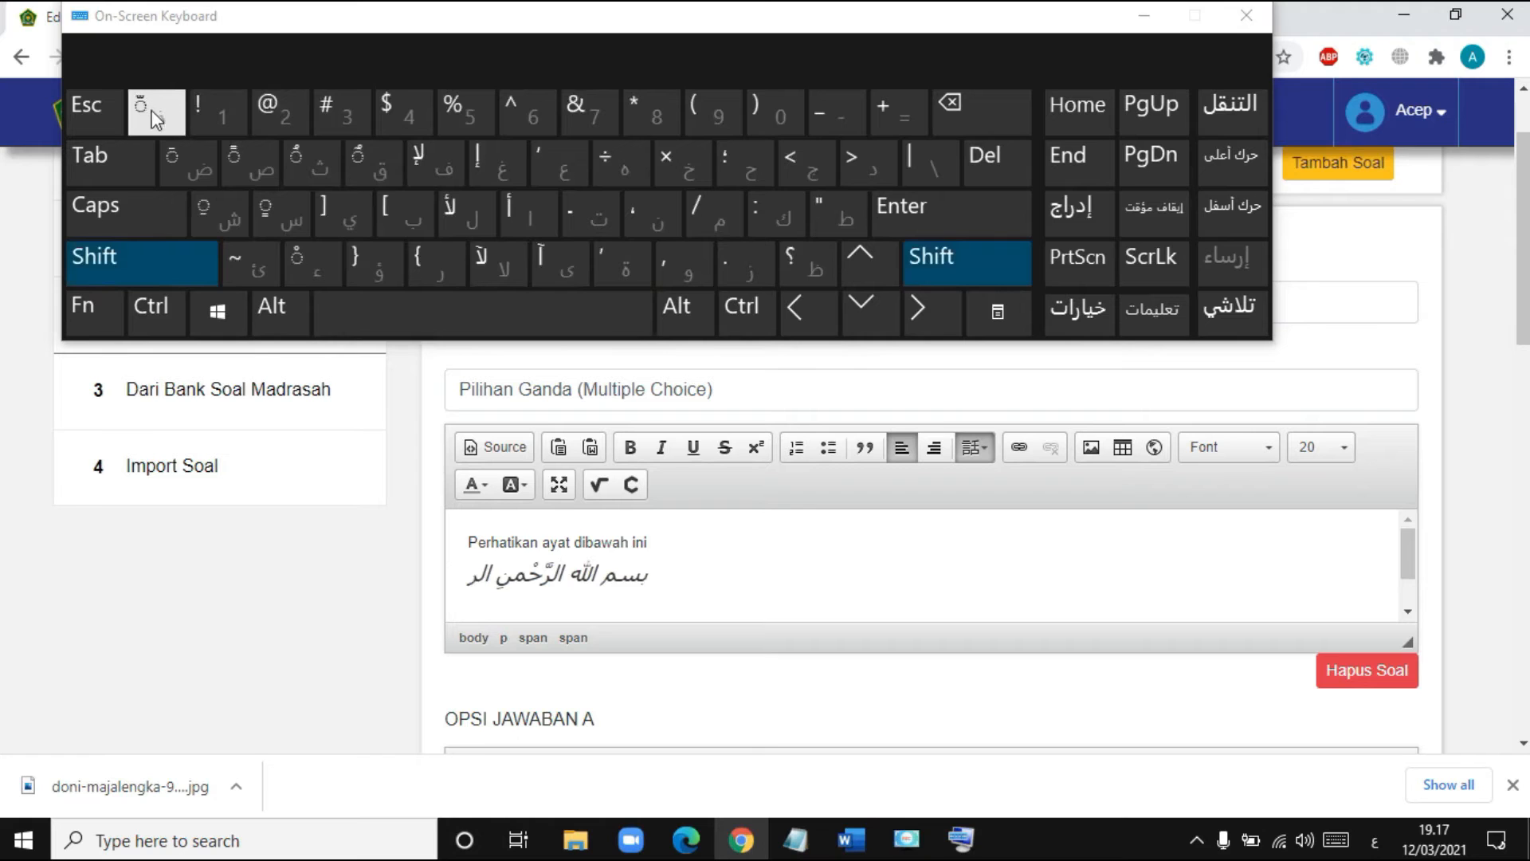
left_click(183, 161)
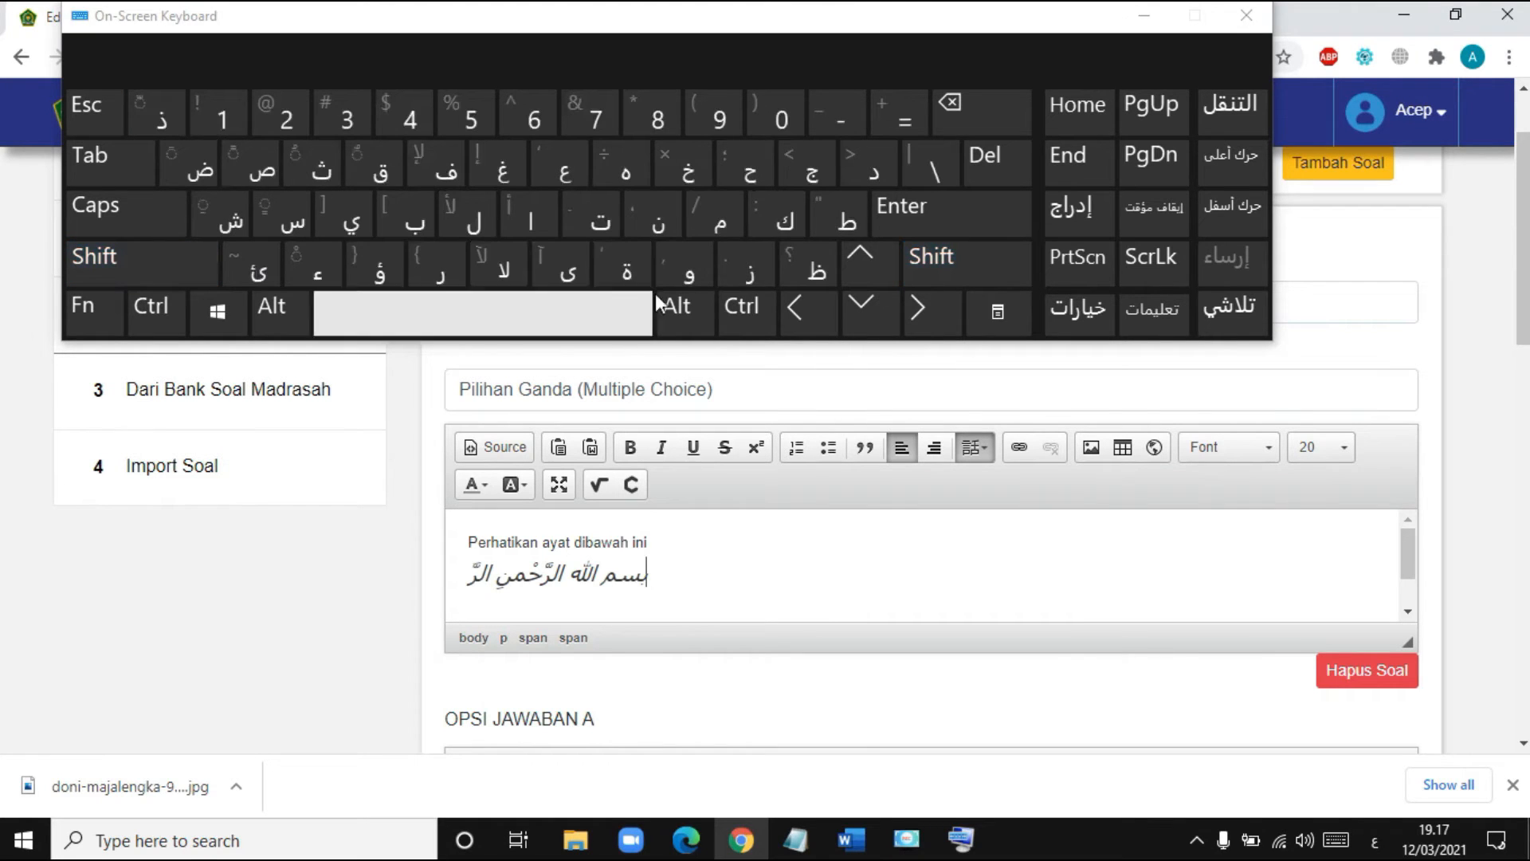
left_click(755, 171)
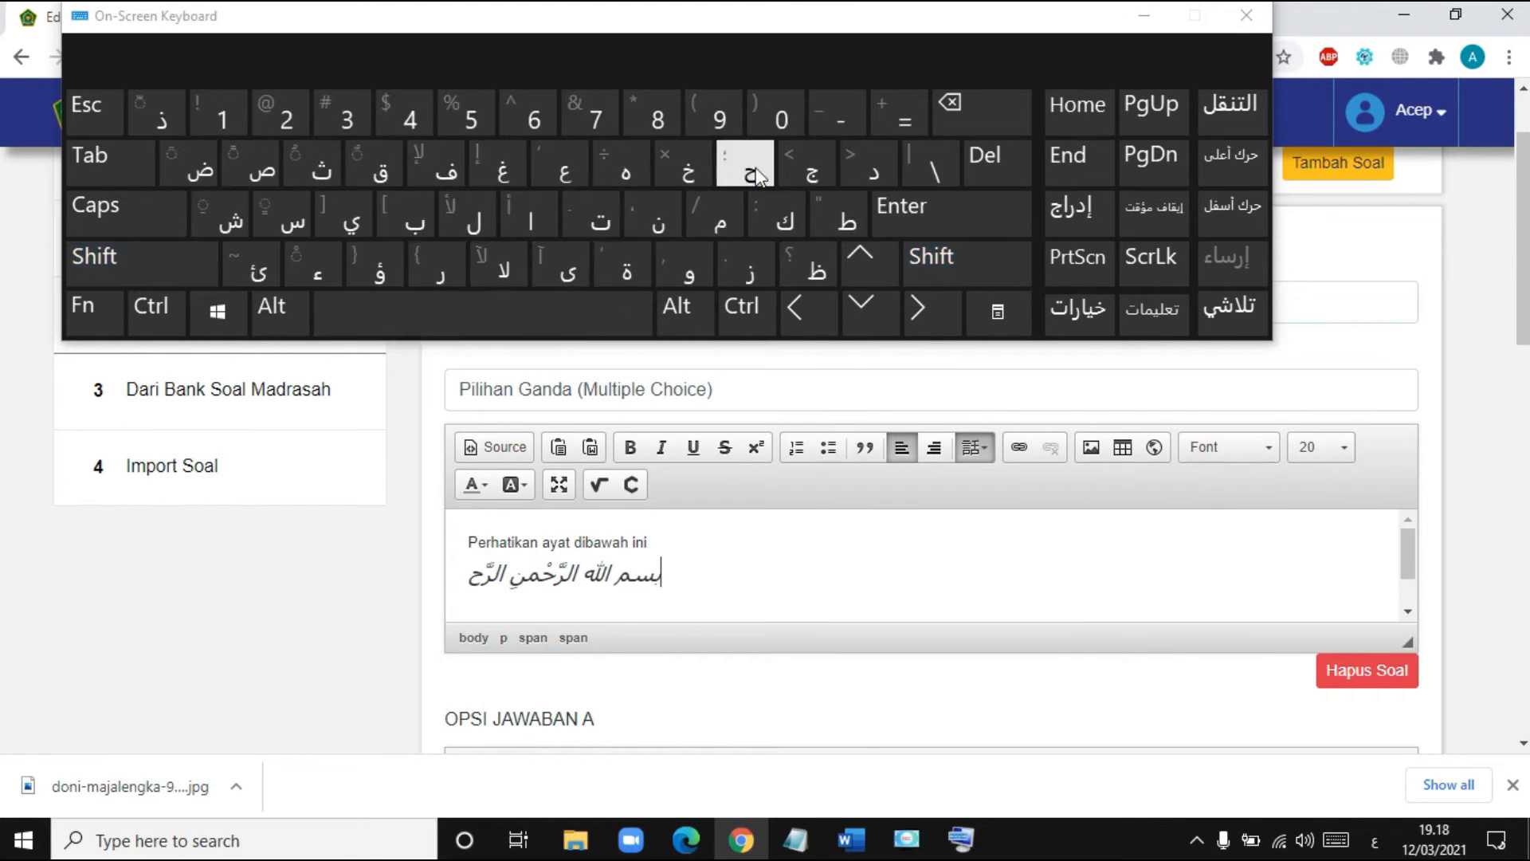
left_click(242, 228, "shift")
left_click(355, 228)
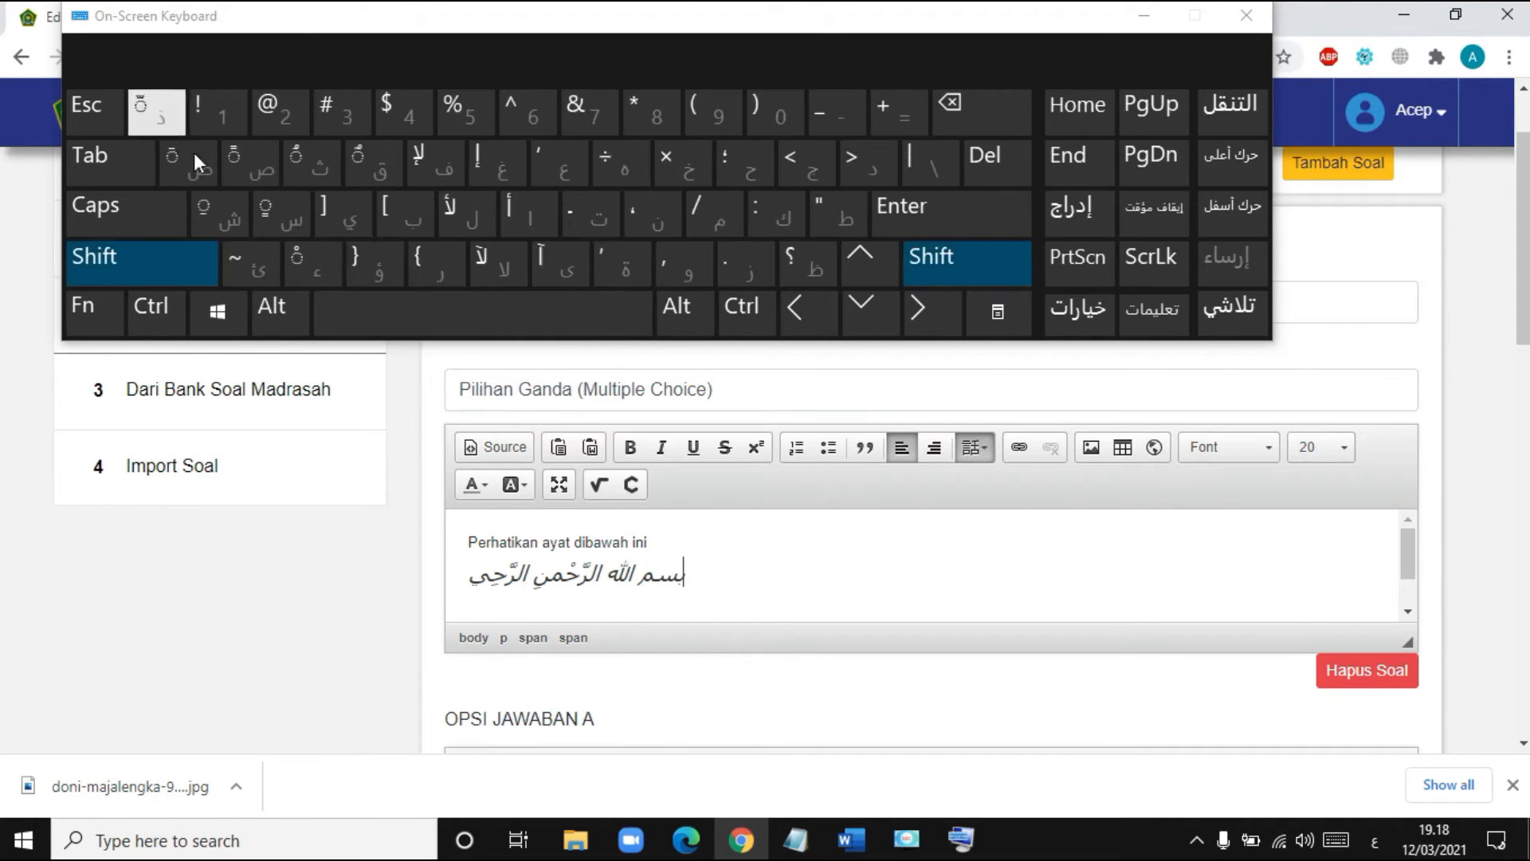
left_click(308, 263)
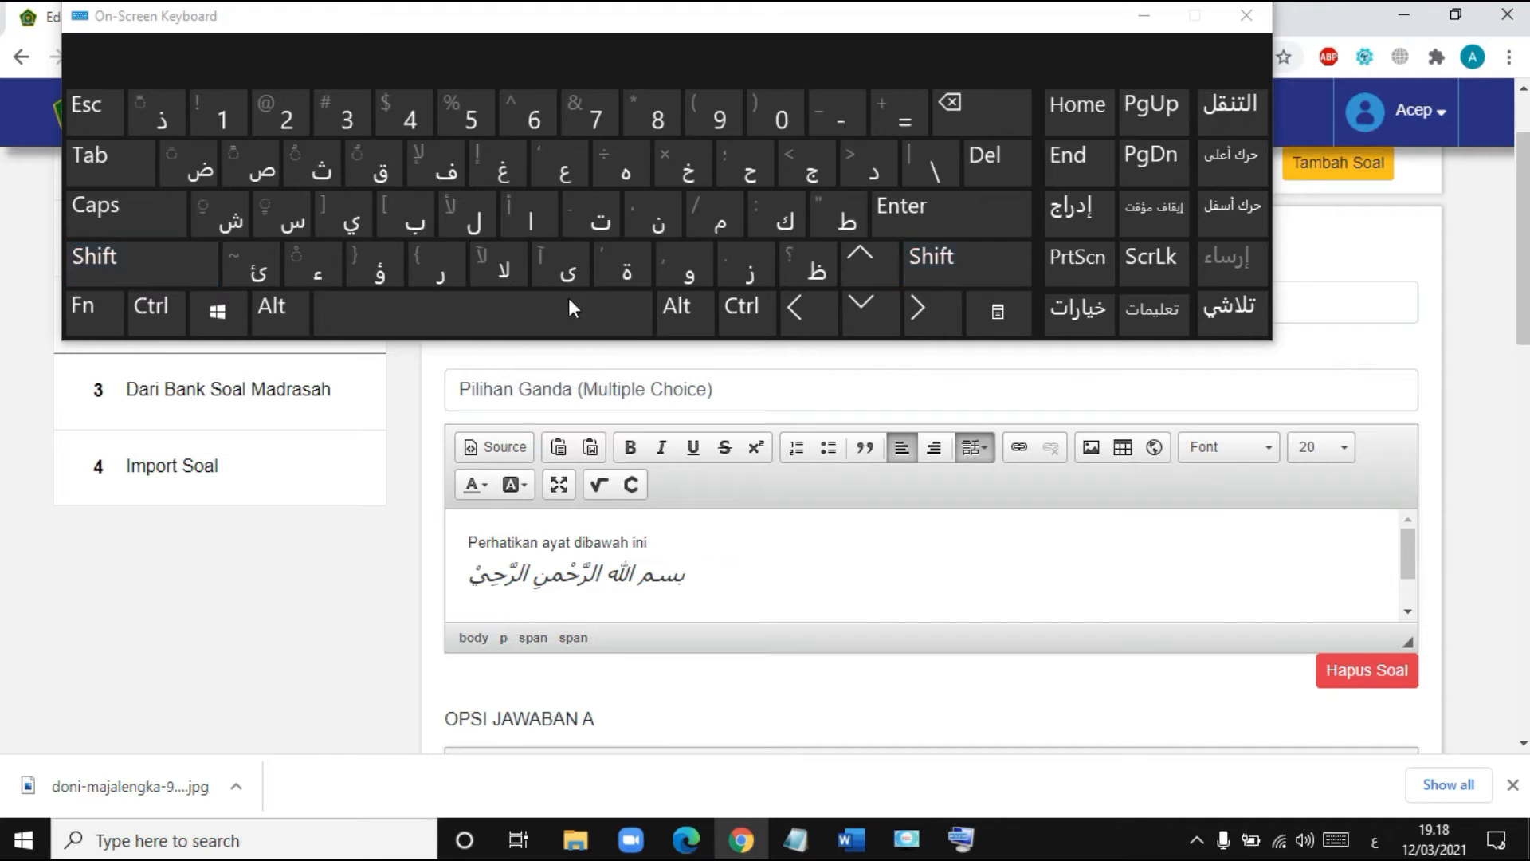
left_click(722, 225)
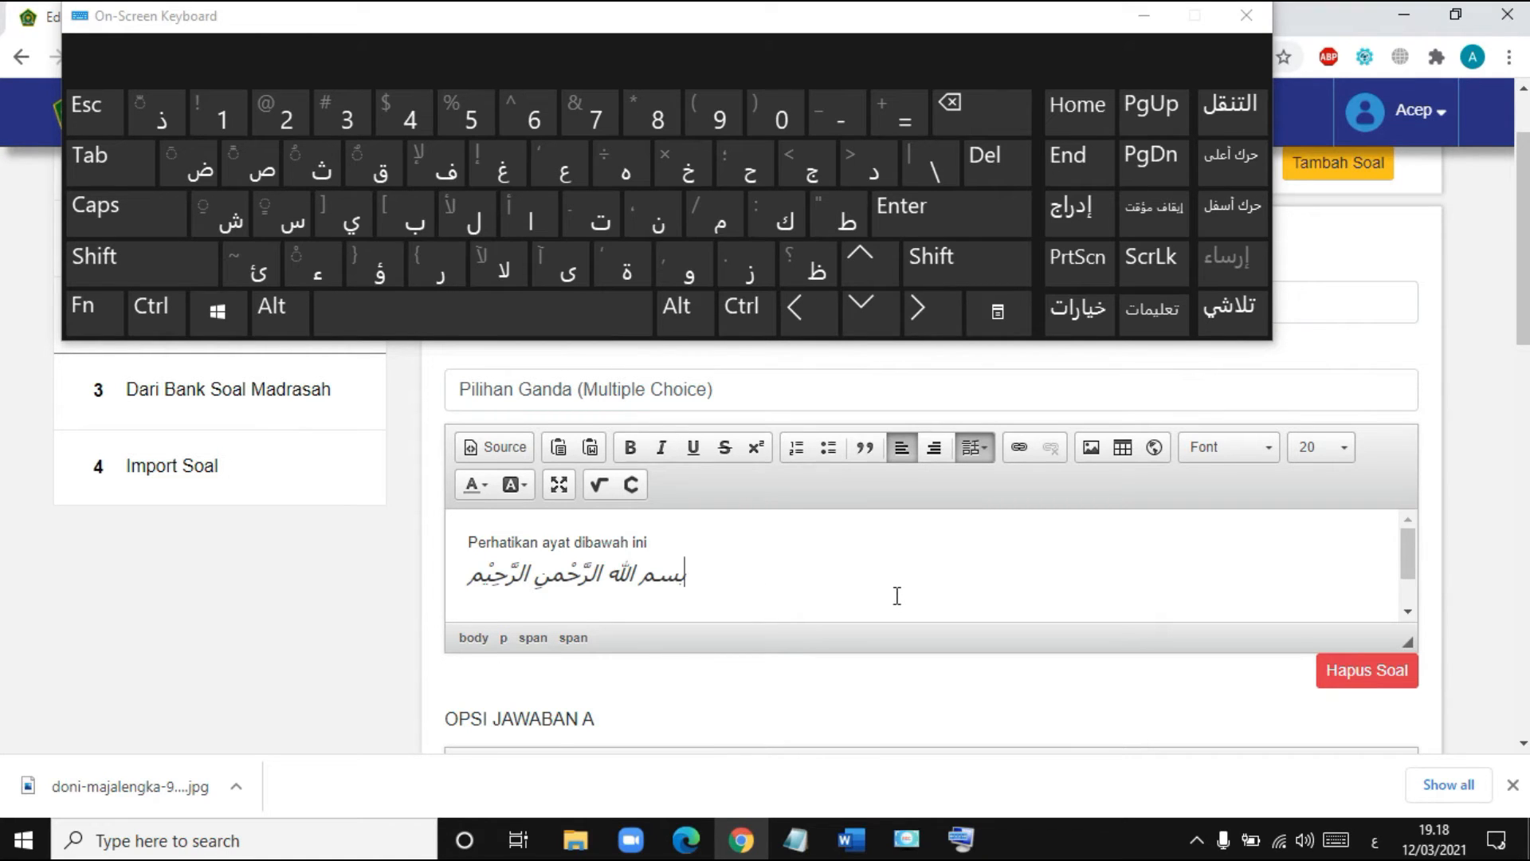
- Start a new line below the basmala at font size 12
key("Return")
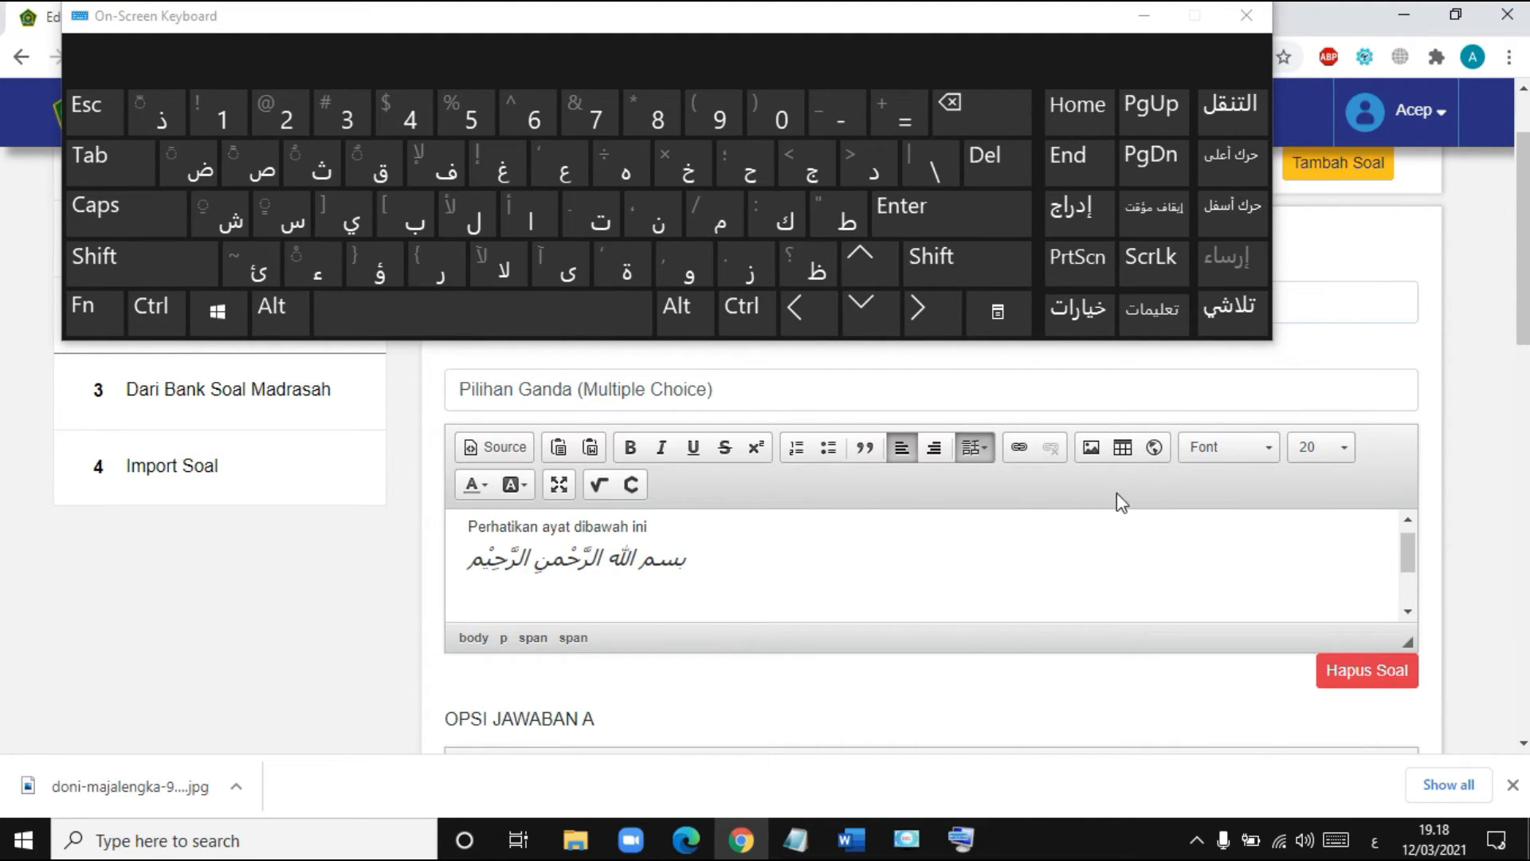
left_click(1353, 457)
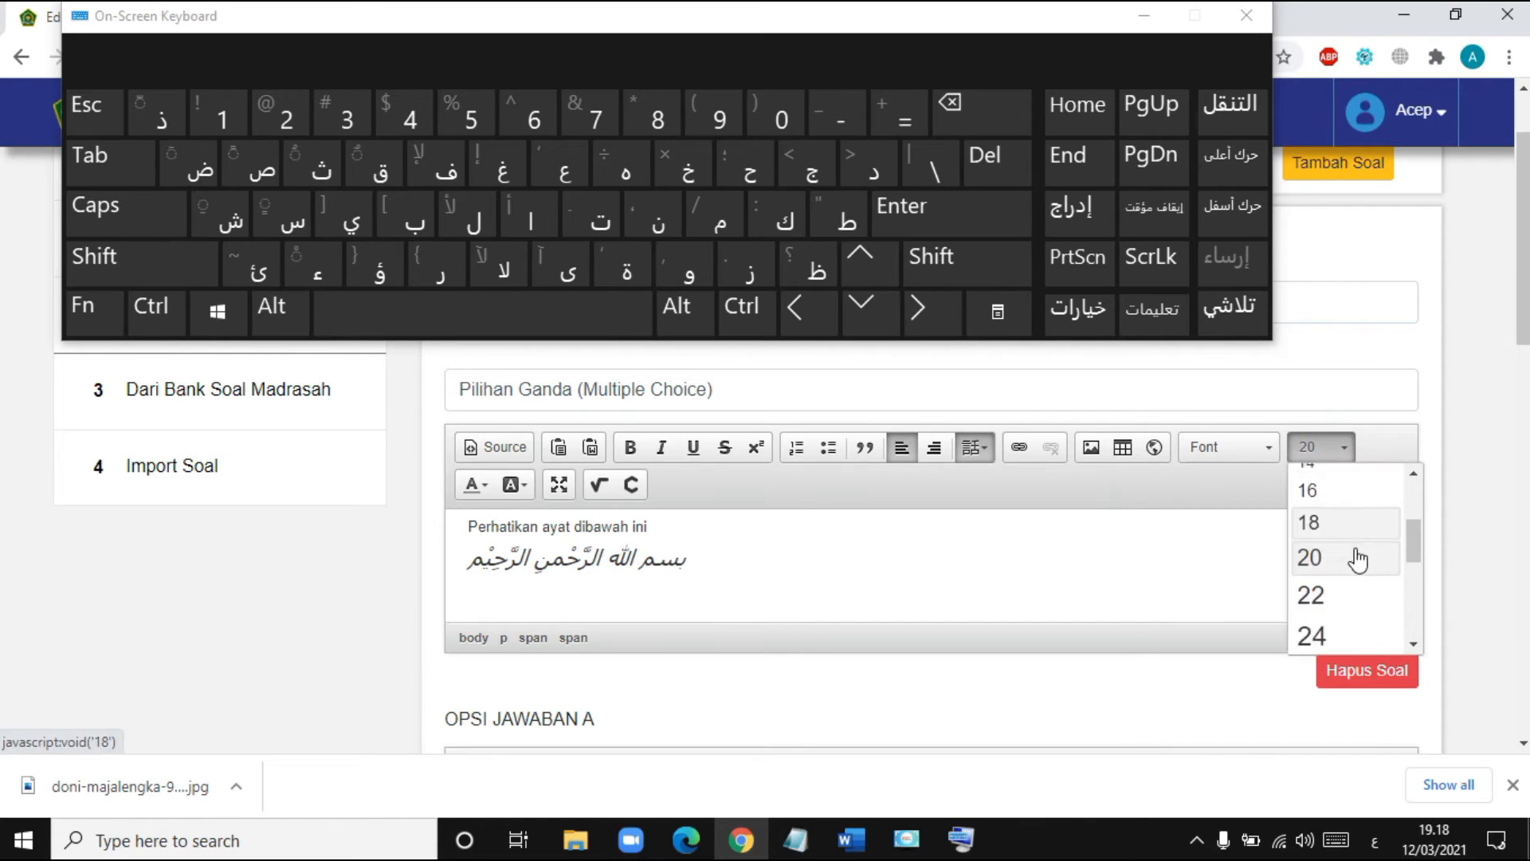
scroll(1356, 555, "up", 3)
left_click(1329, 548)
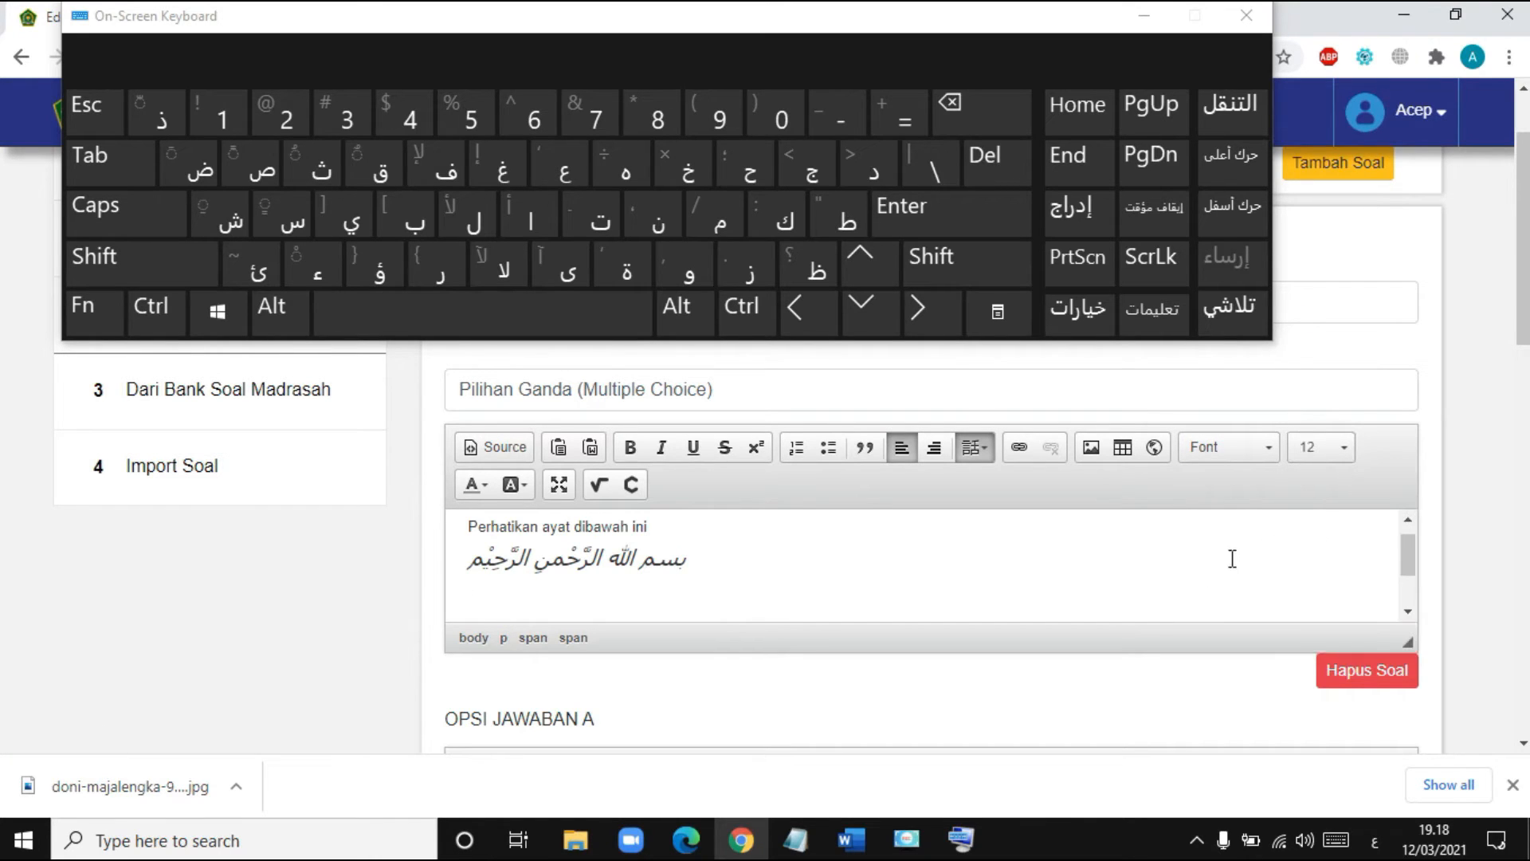
- Switch input back to English and type 'Arti ayat diatas adalah' under the basmala
left_click(1375, 842)
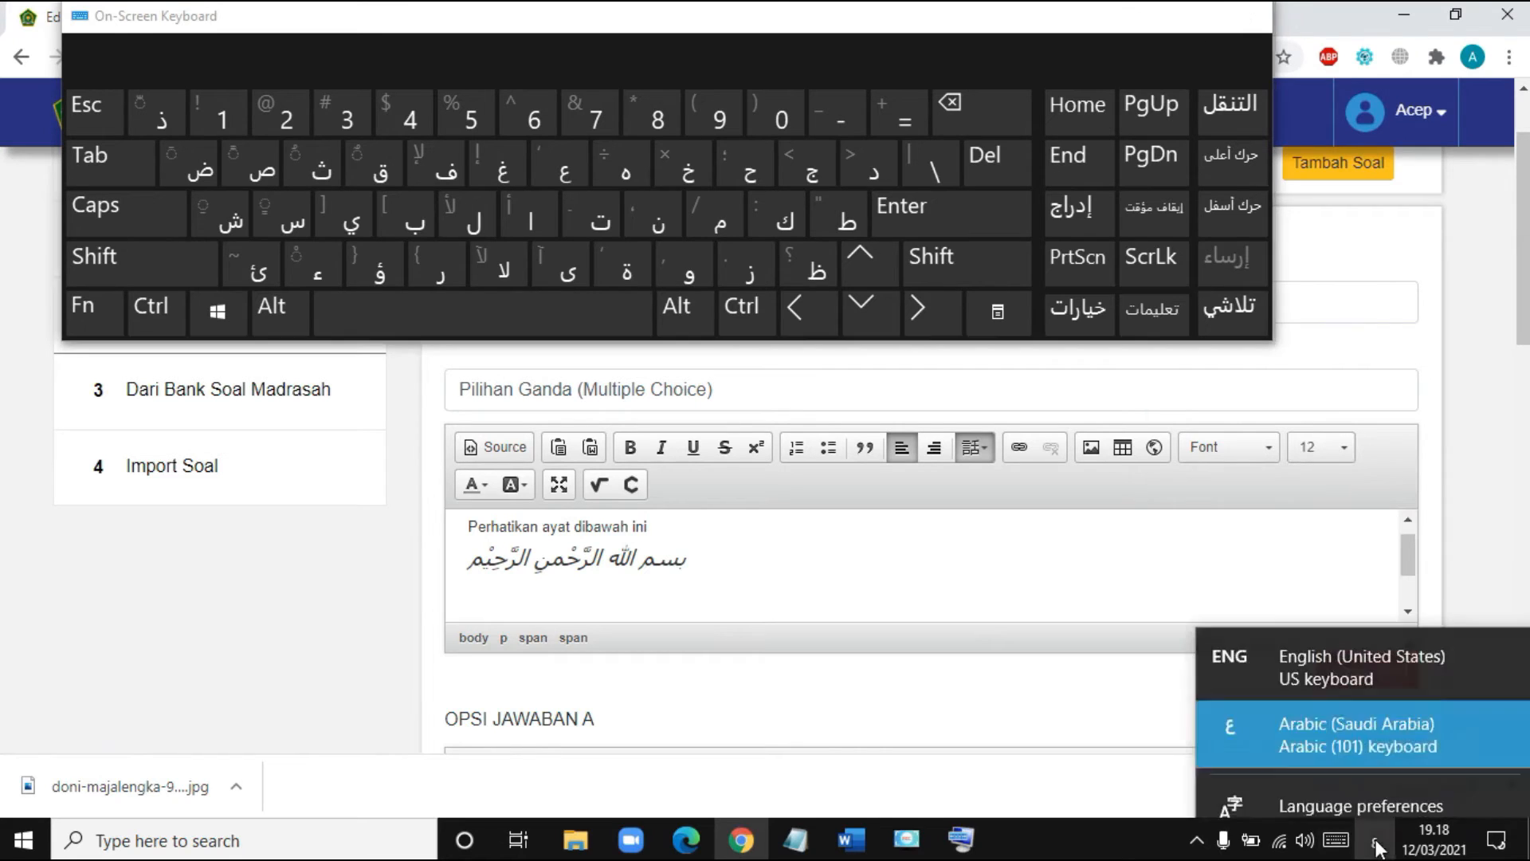
left_click(1304, 654)
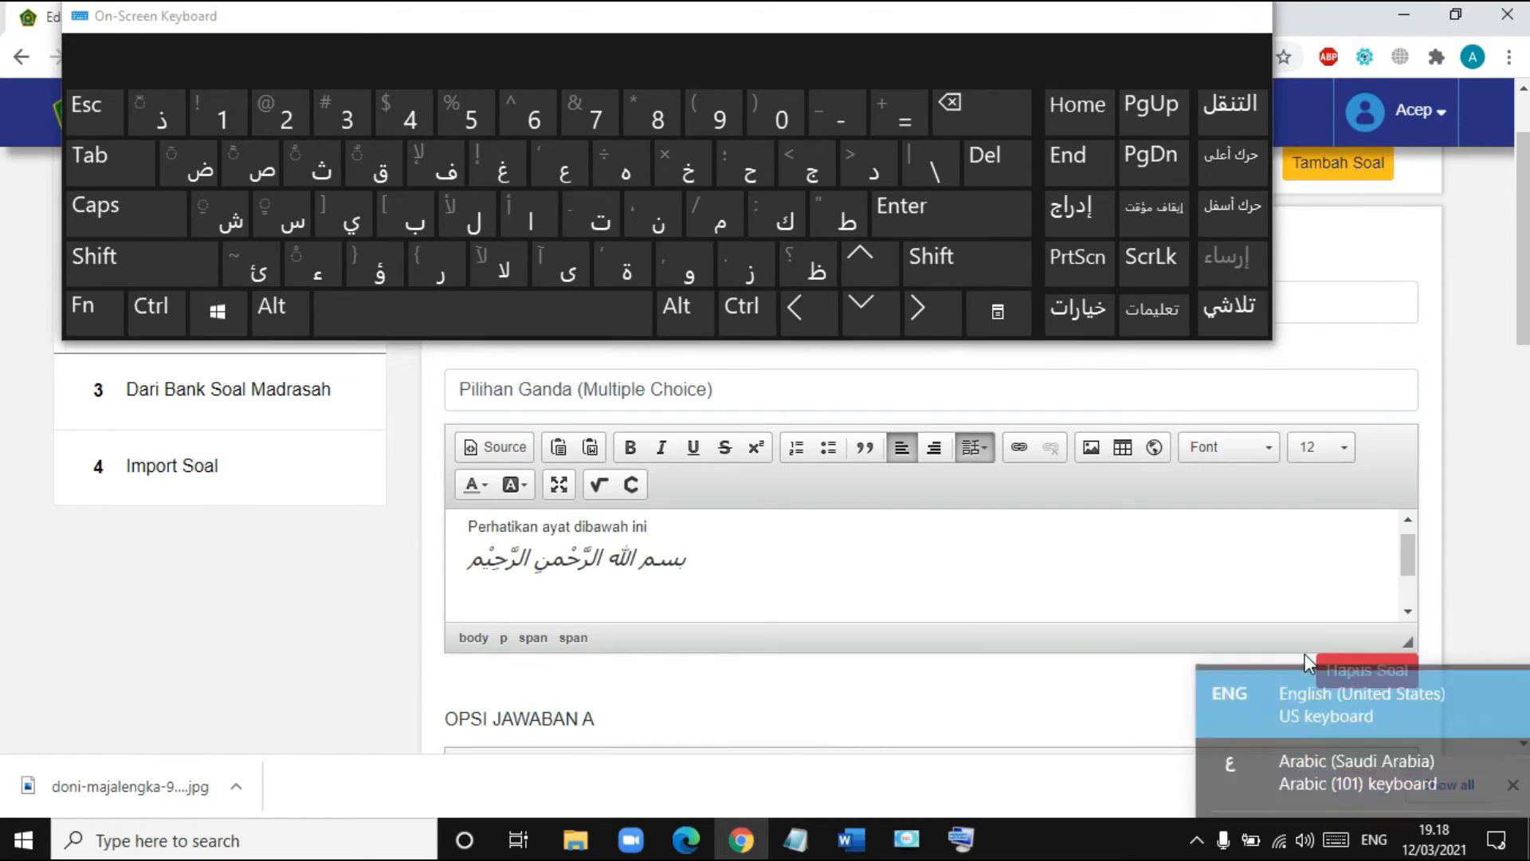
left_click(980, 460)
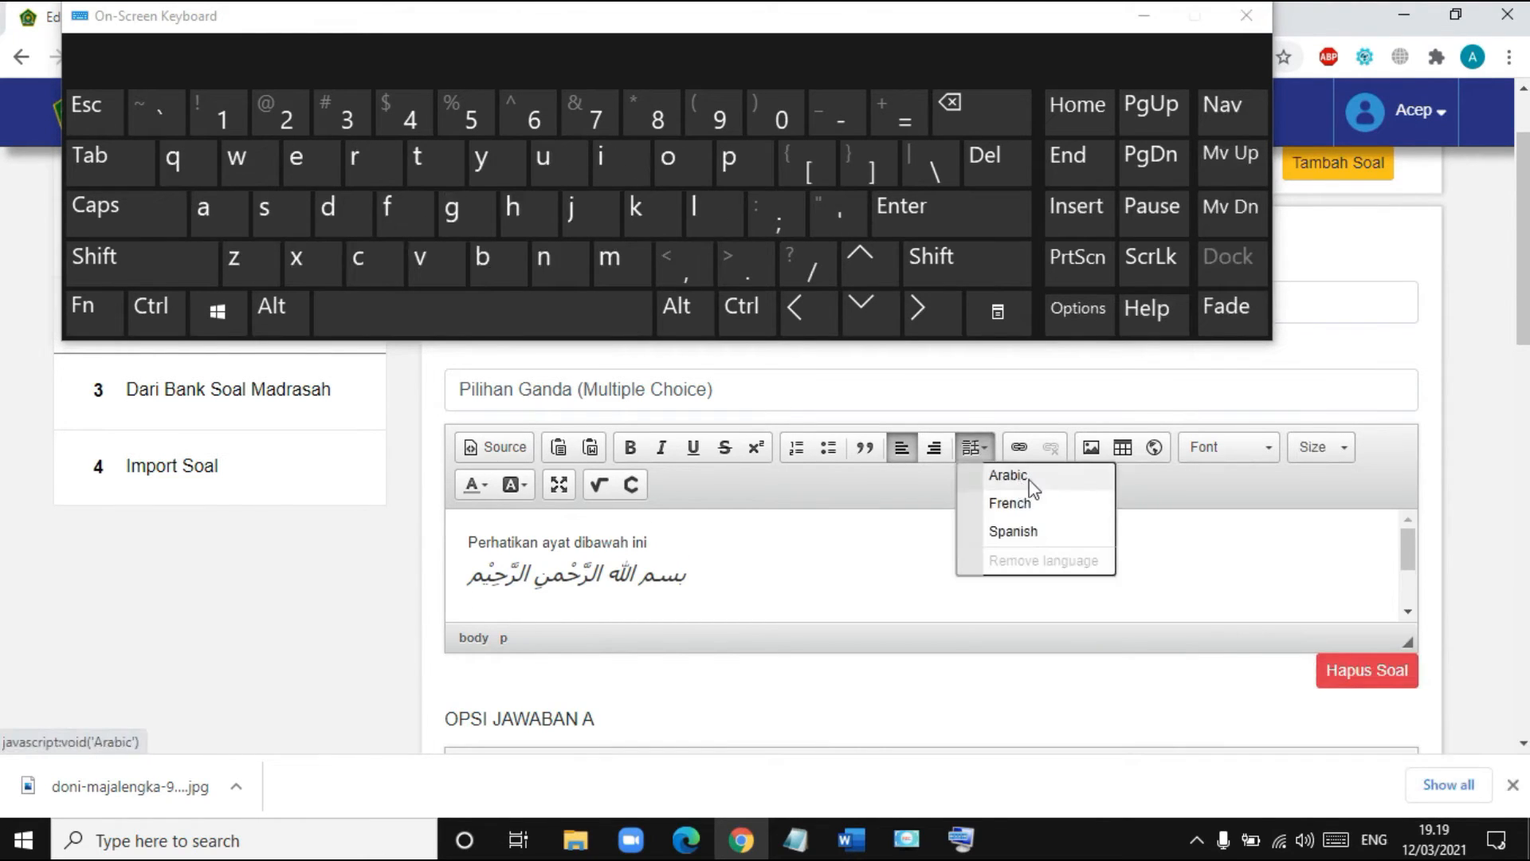
left_click(1043, 561)
scroll(562, 638, "down", 2)
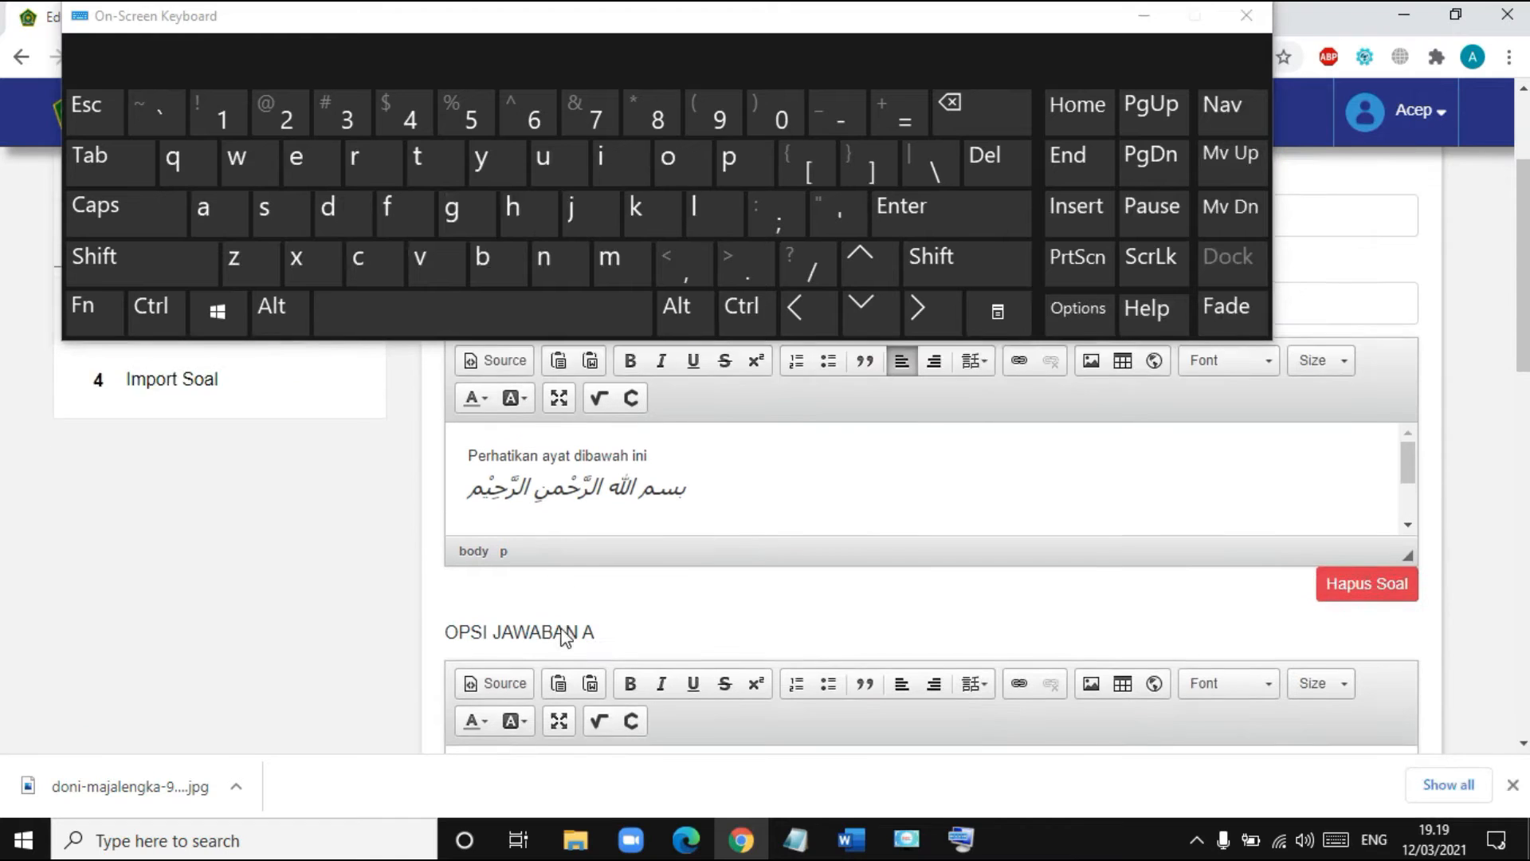
key("shift")
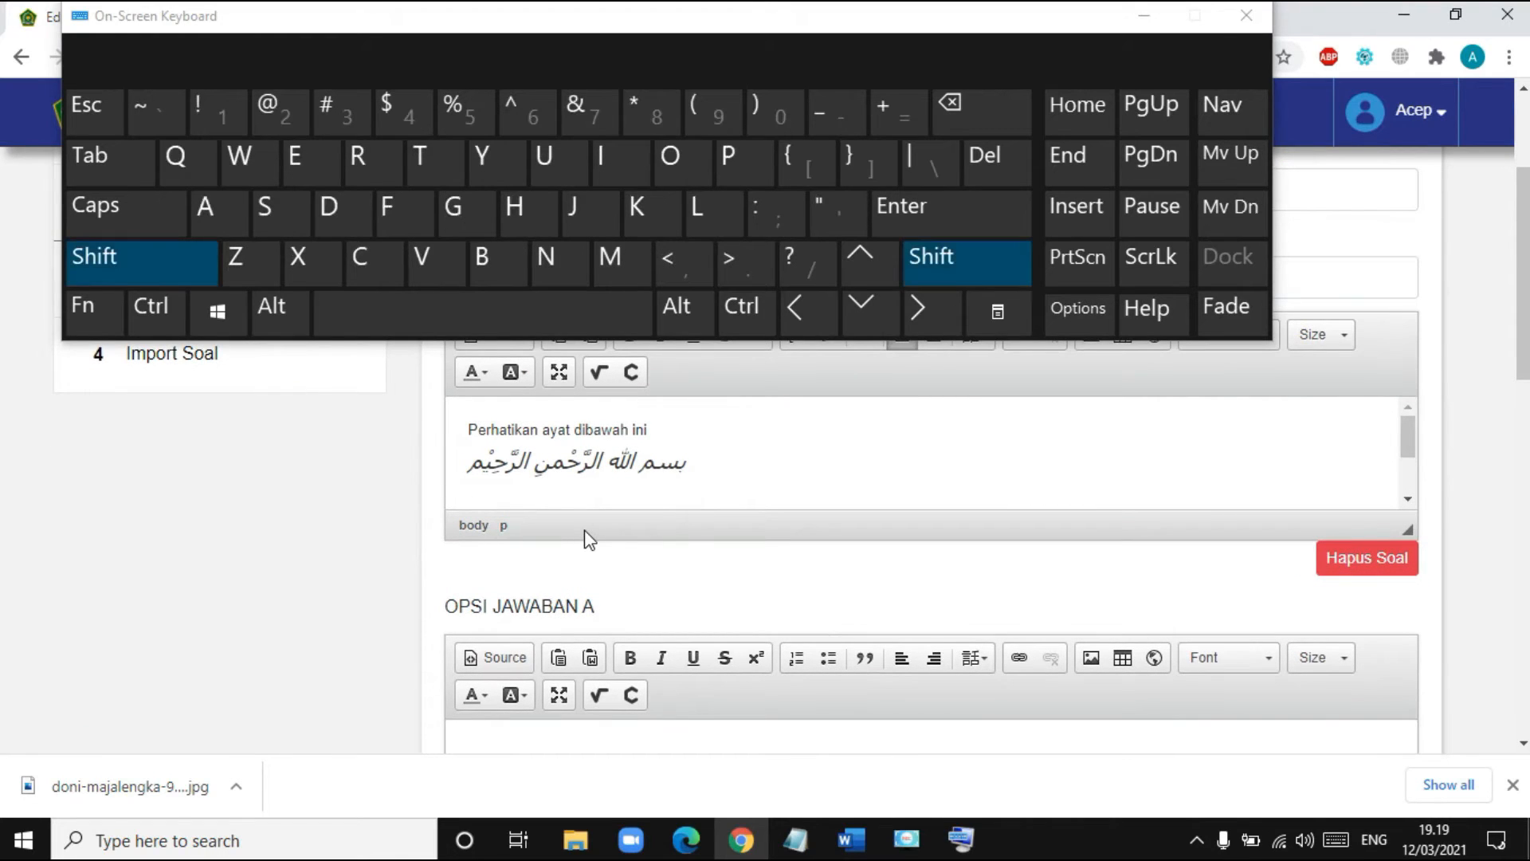
type("Artik")
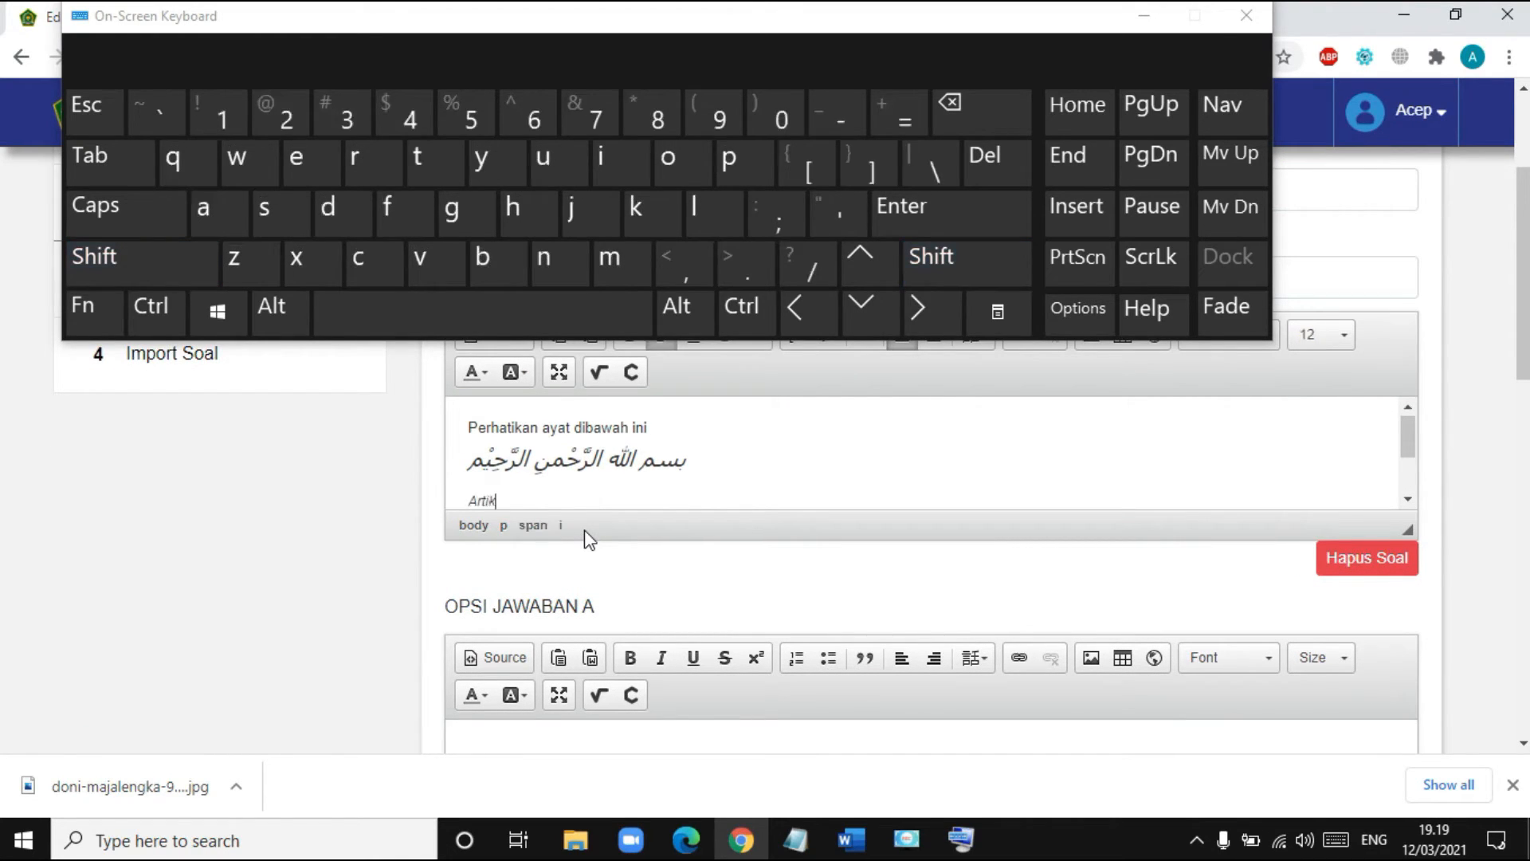
type("an ")
type("aya")
key("BackSpace")
key("BackSpace")
key("BackSpace")
key("BackSpace")
key("BackSpace")
key("BackSpace")
key("BackSpace")
key("BackSpace")
key("BackSpace")
key("BackSpace")
key("BackSpace")
key("BackSpace")
type("Arti ayat diatas adalah")
- Turn off italics on the 'Arti ayat diatas adalah' line
scroll(721, 519, "up", 1)
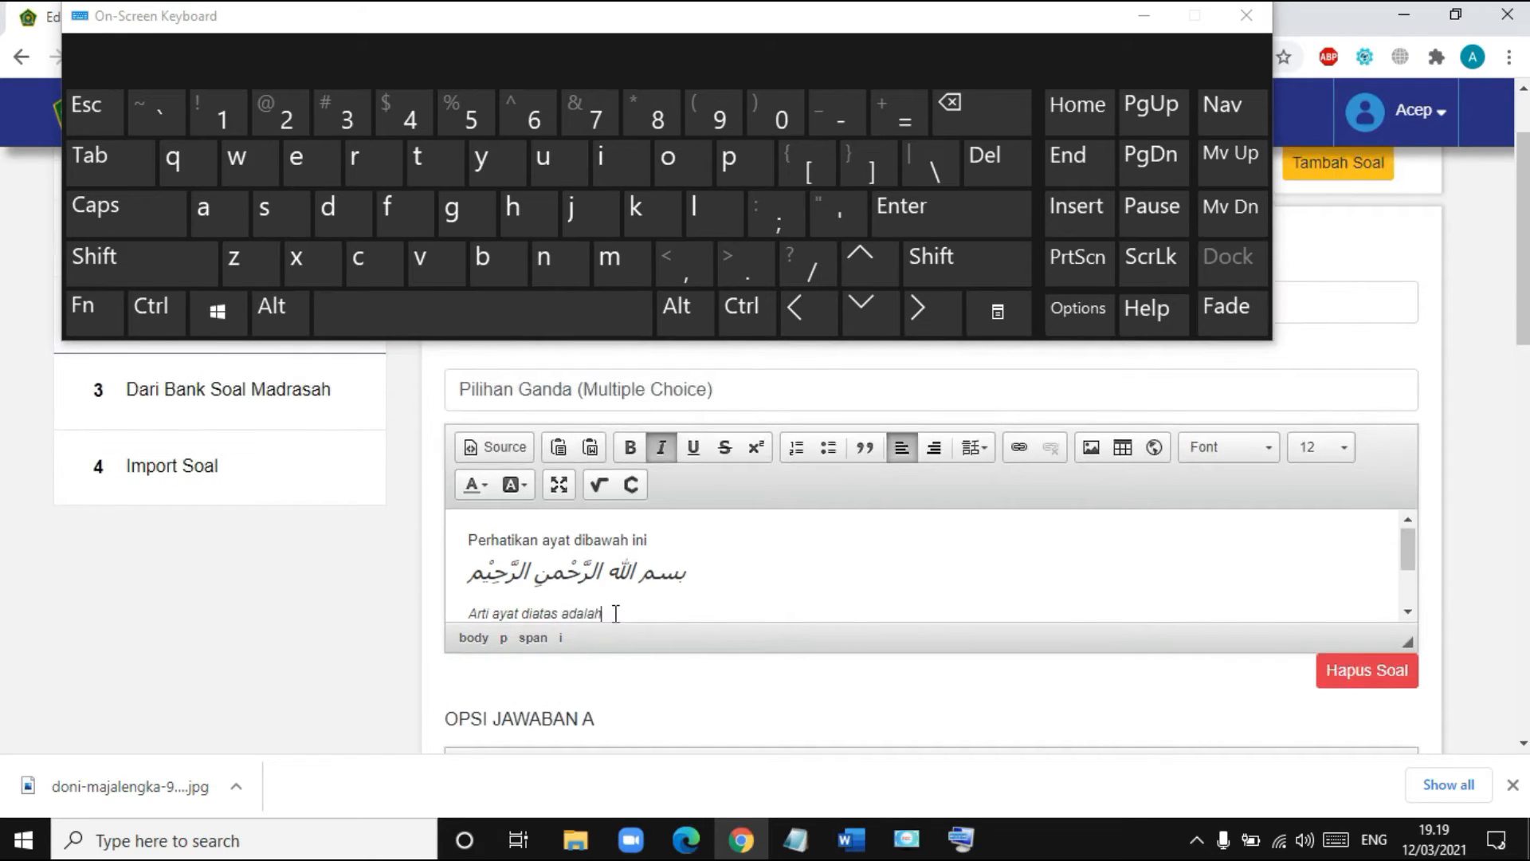
left_click_drag(604, 612, 467, 540)
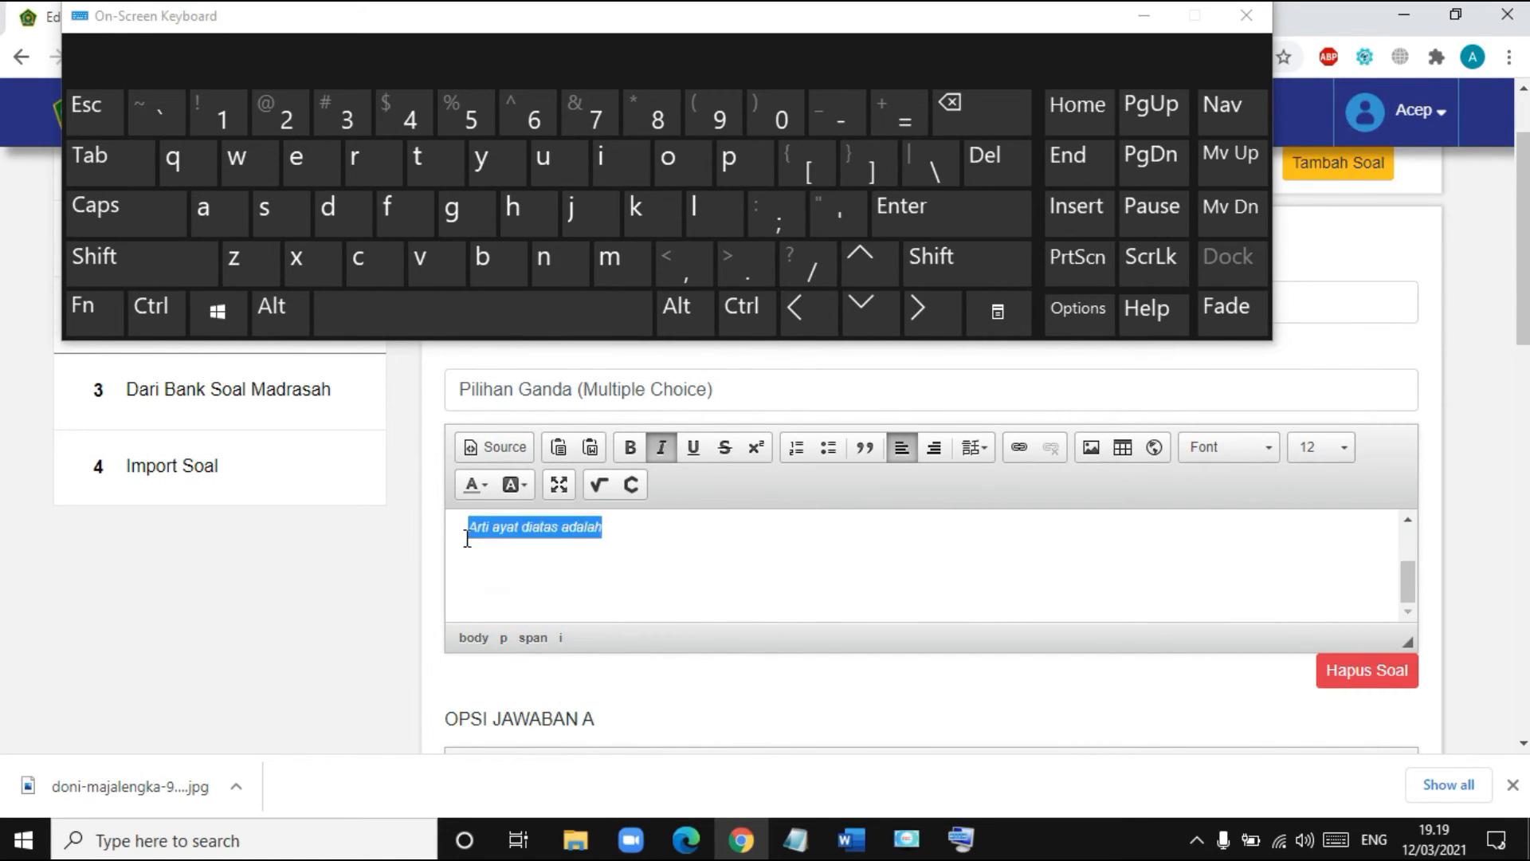
scroll(823, 591, "up", 1)
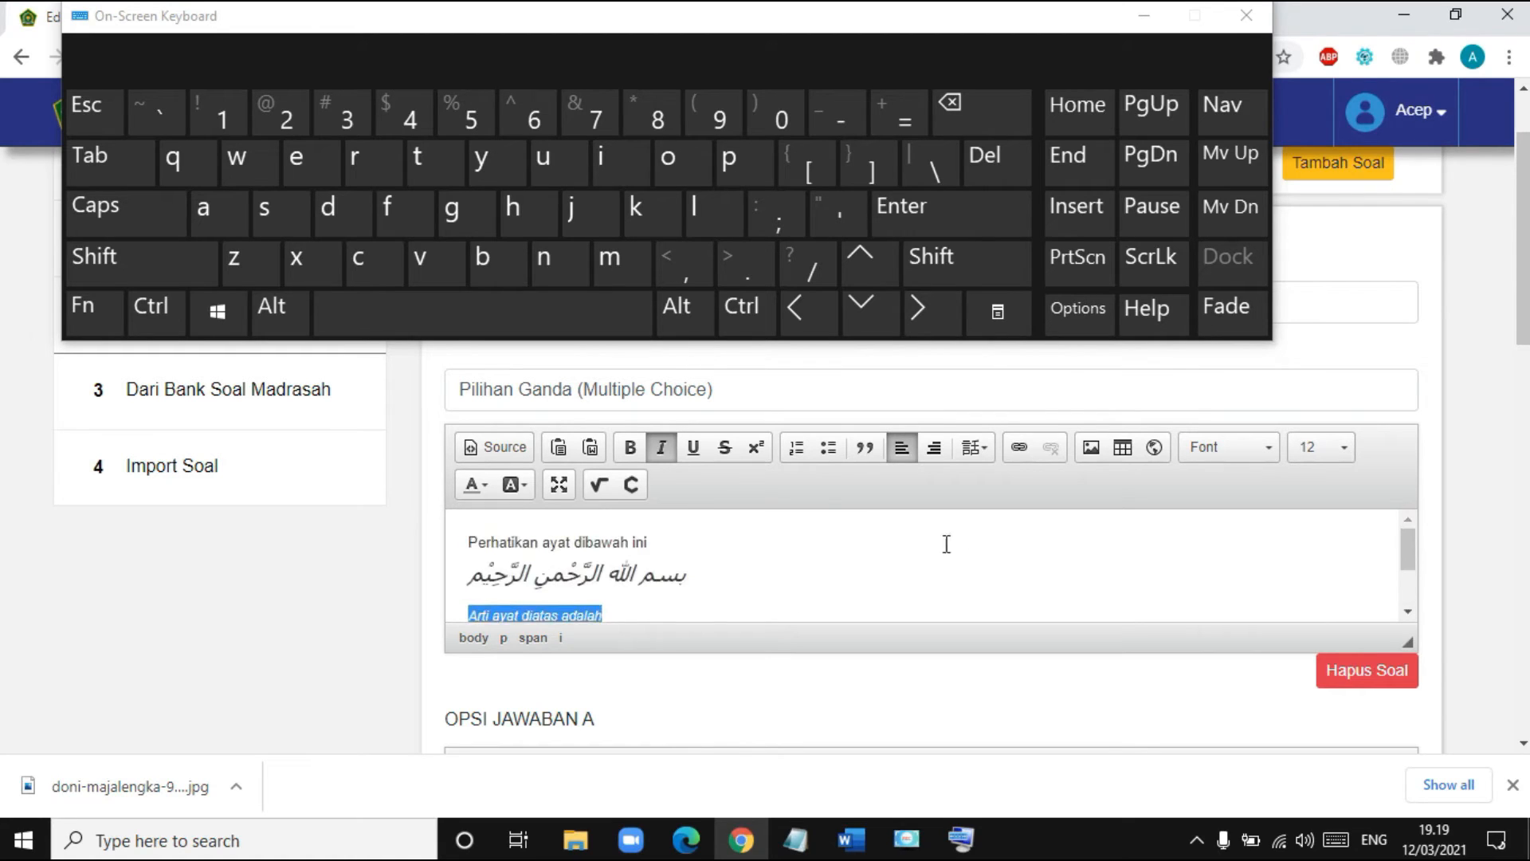
left_click(662, 447)
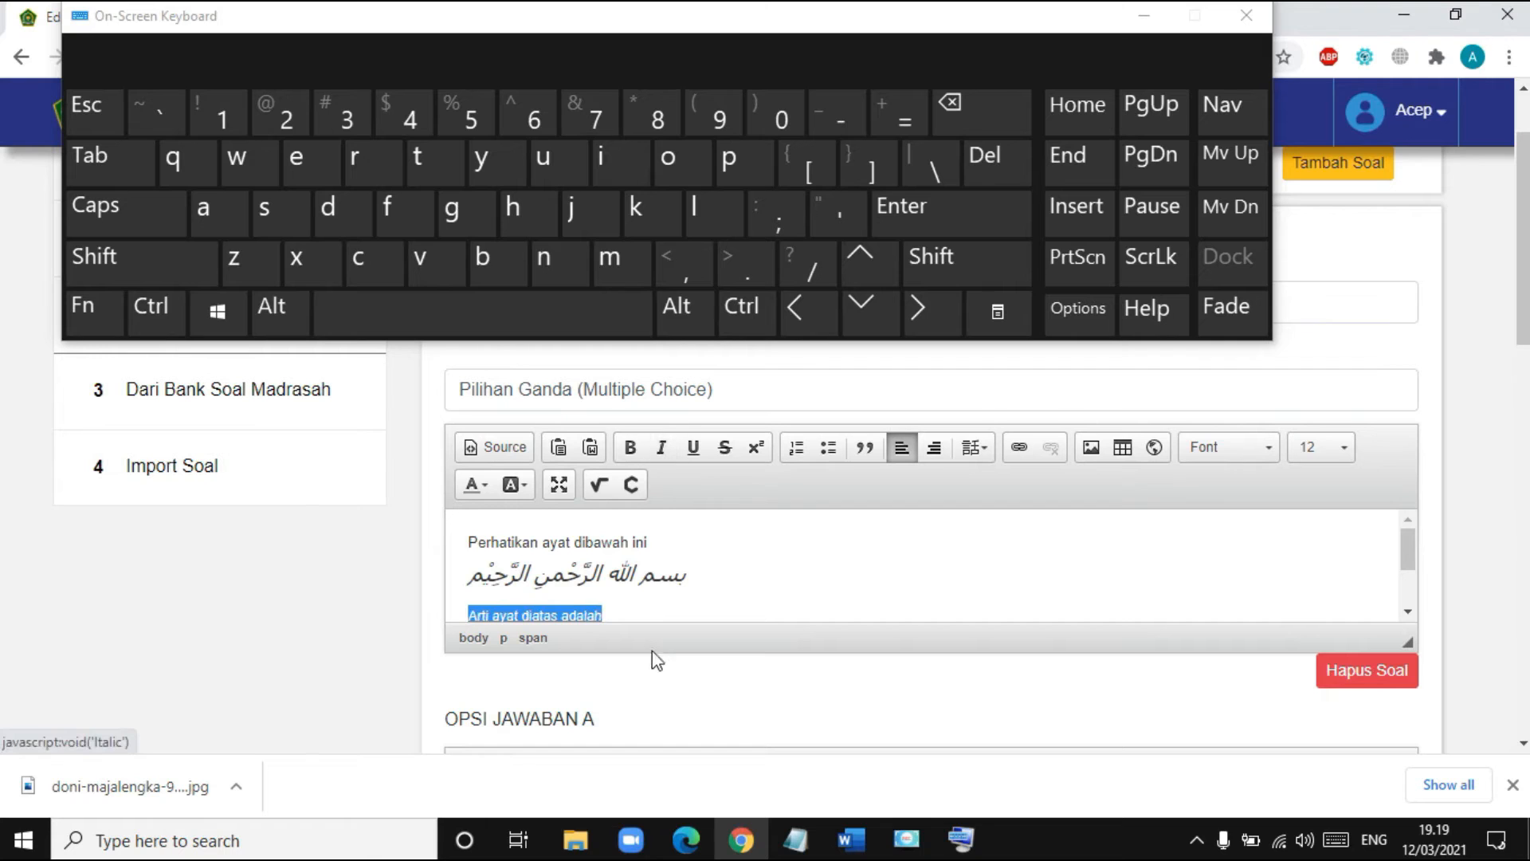
left_click(622, 612)
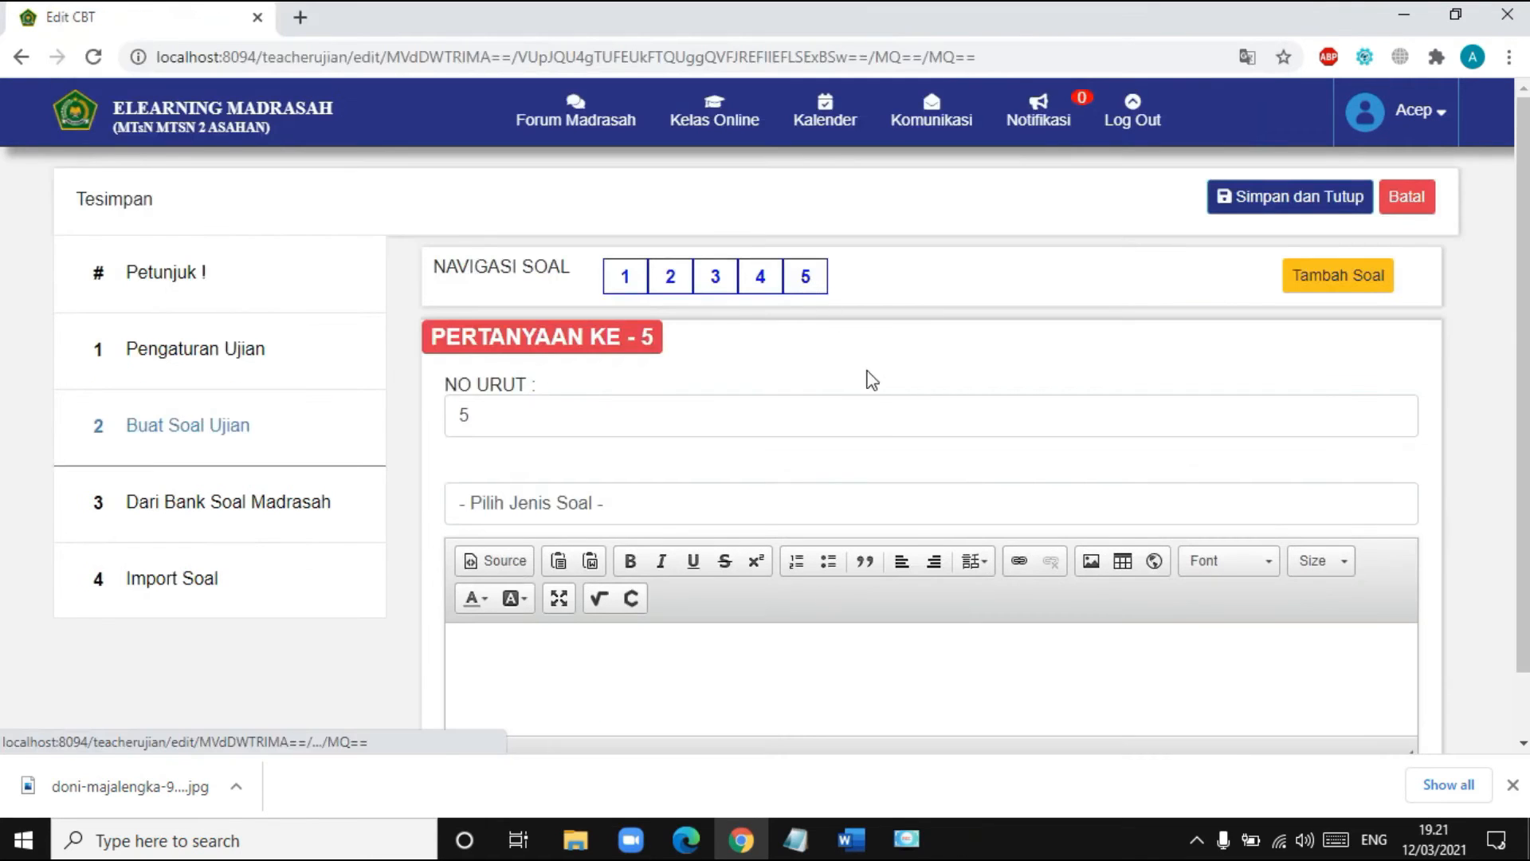
- Enter 'Perhatikan Penyataan dibawah ini' and 'Bersikap tobaik terhadap sesama' in question 5, then erase the text
scroll(837, 451, "down", 1)
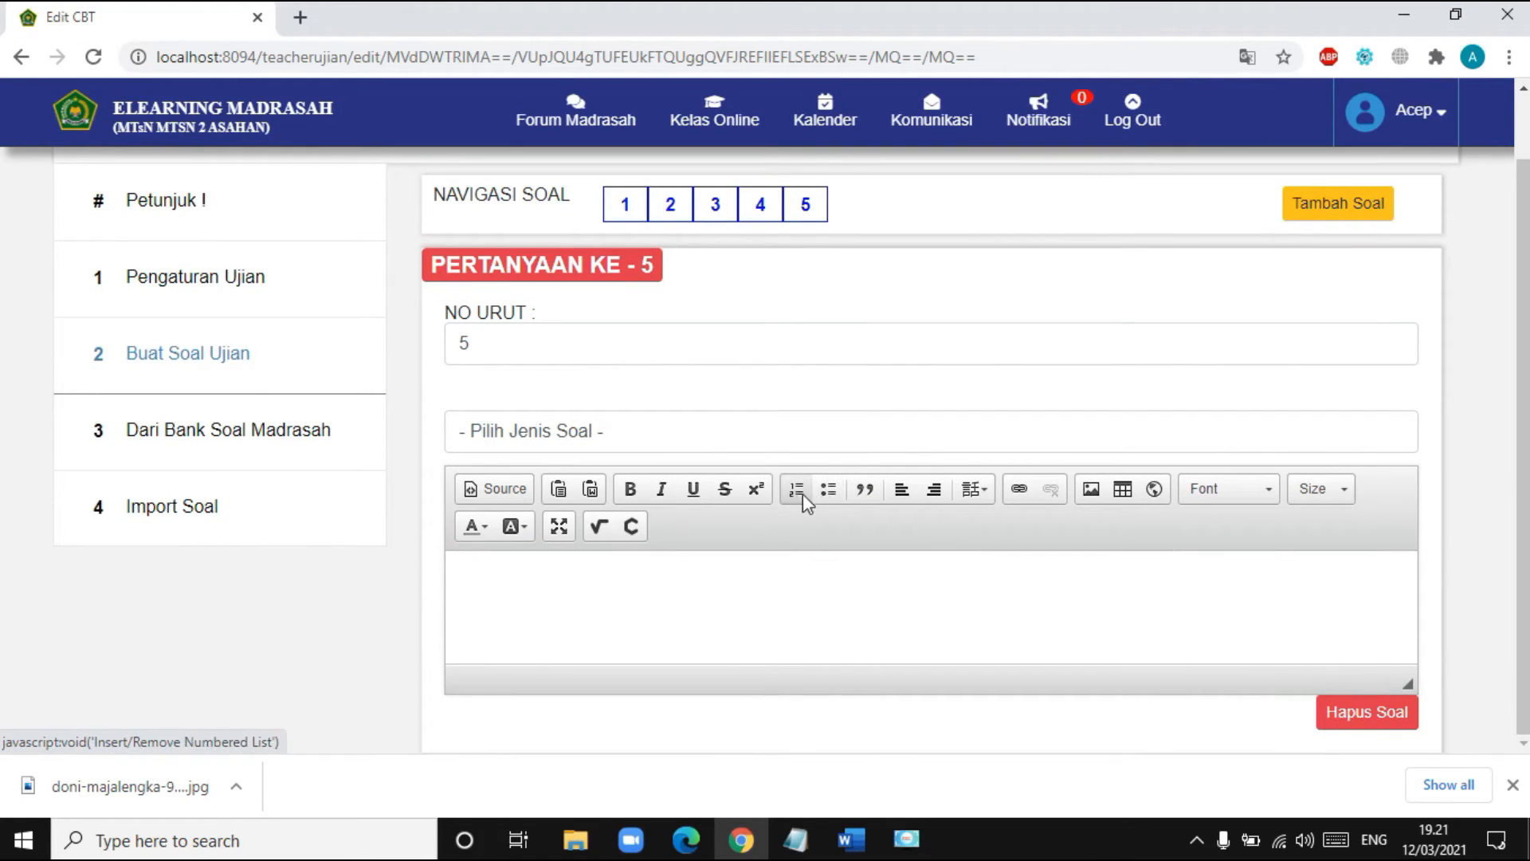
left_click(798, 573)
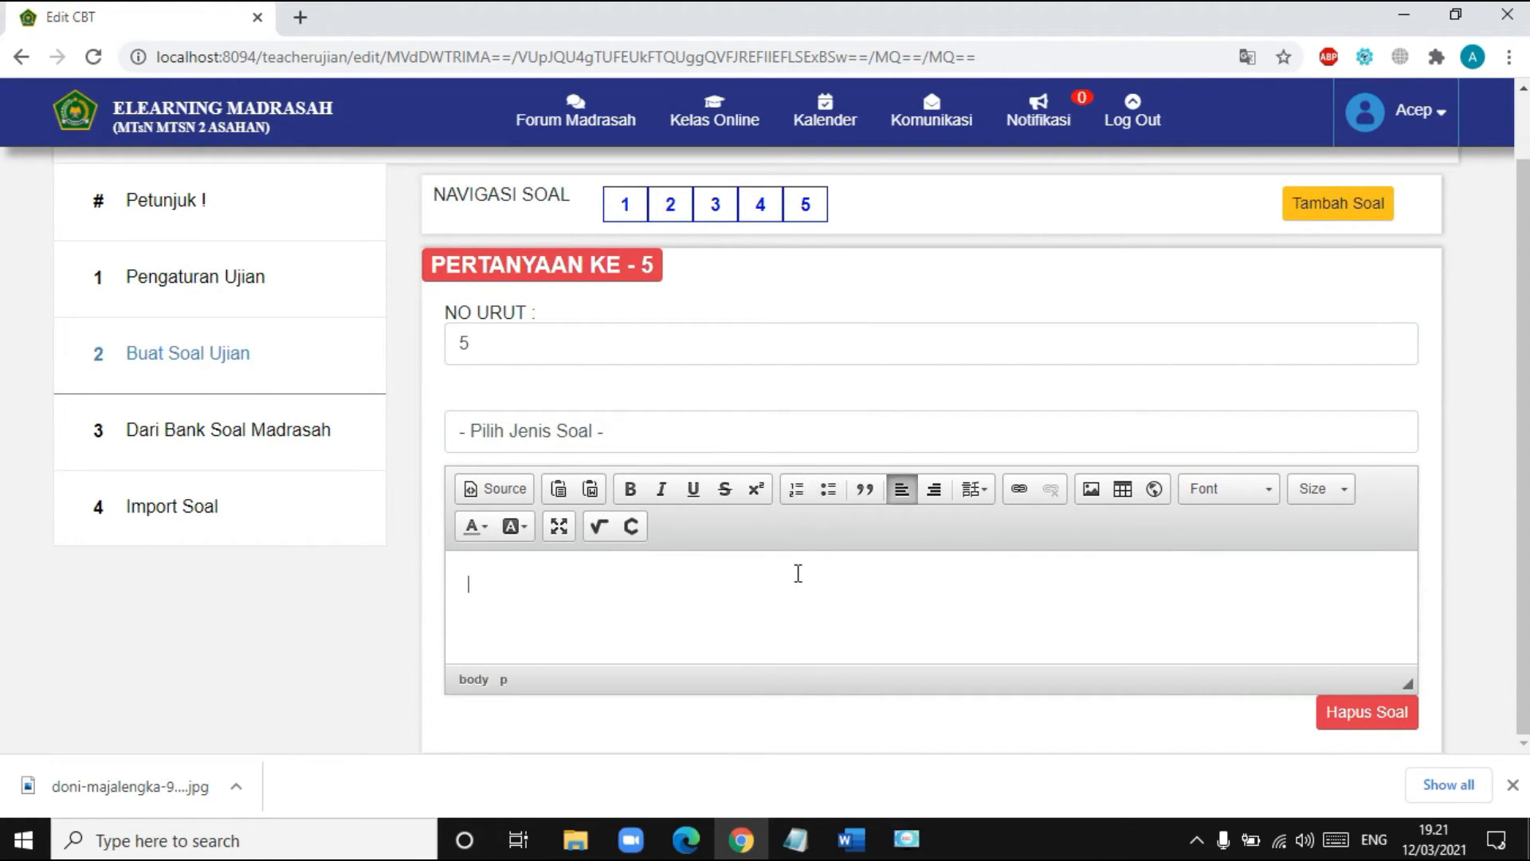
type("Perhatikan Penyataan dibaw")
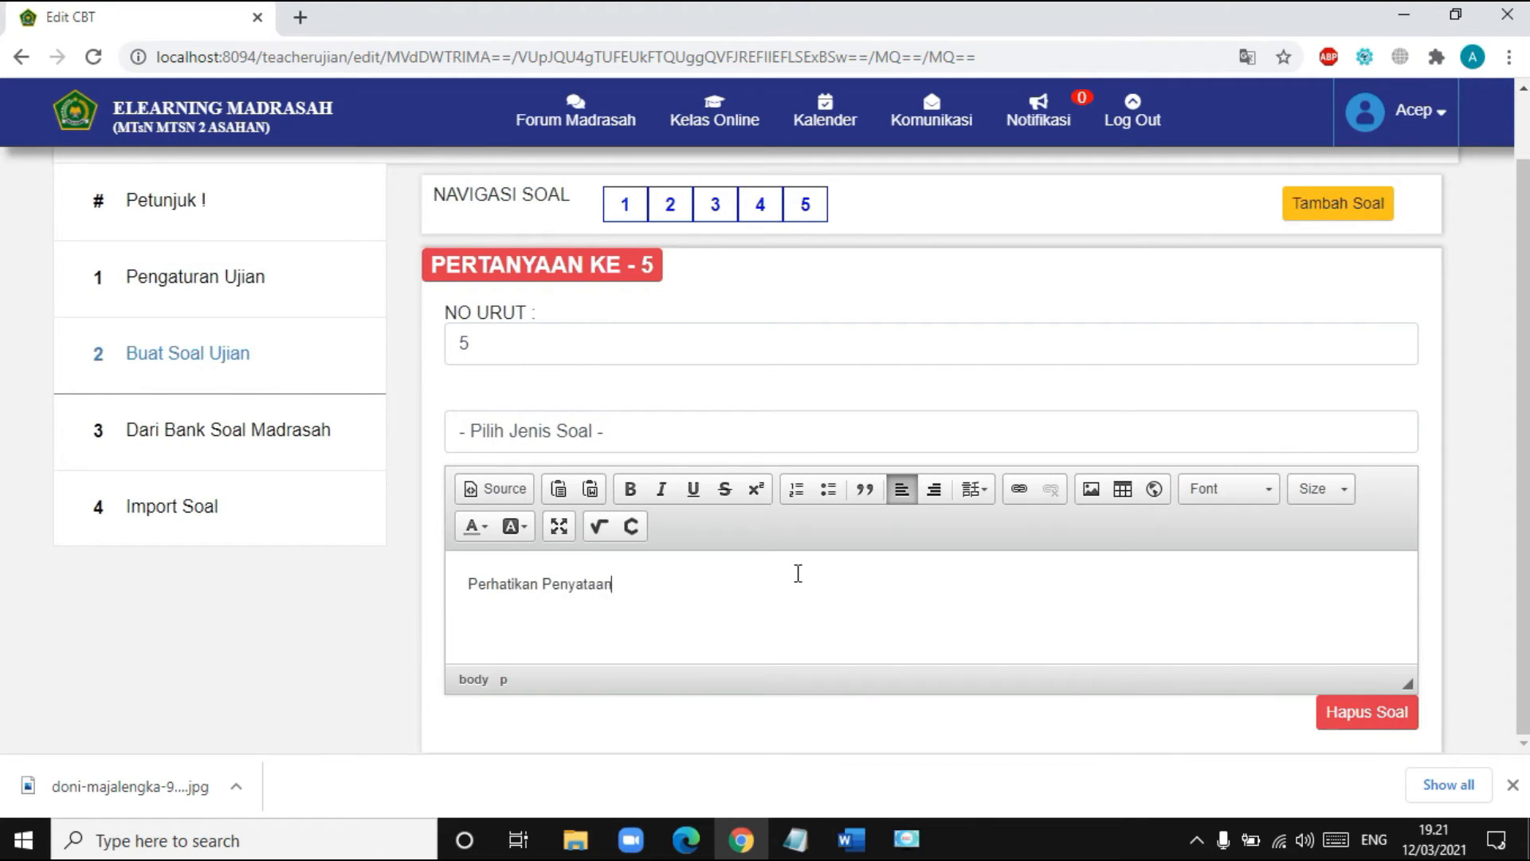
type("ah ini :")
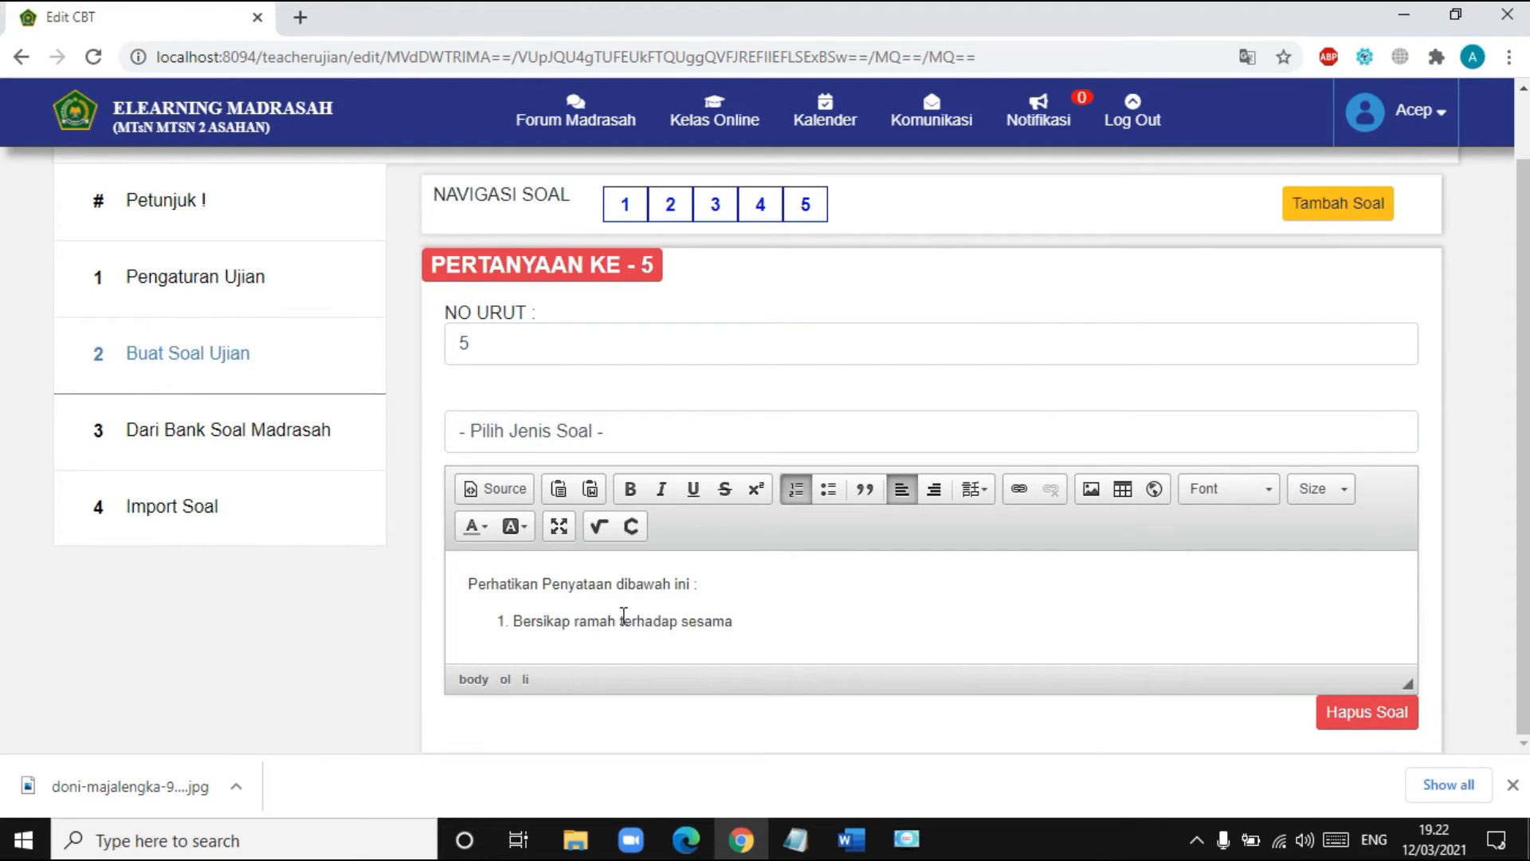
key("Return")
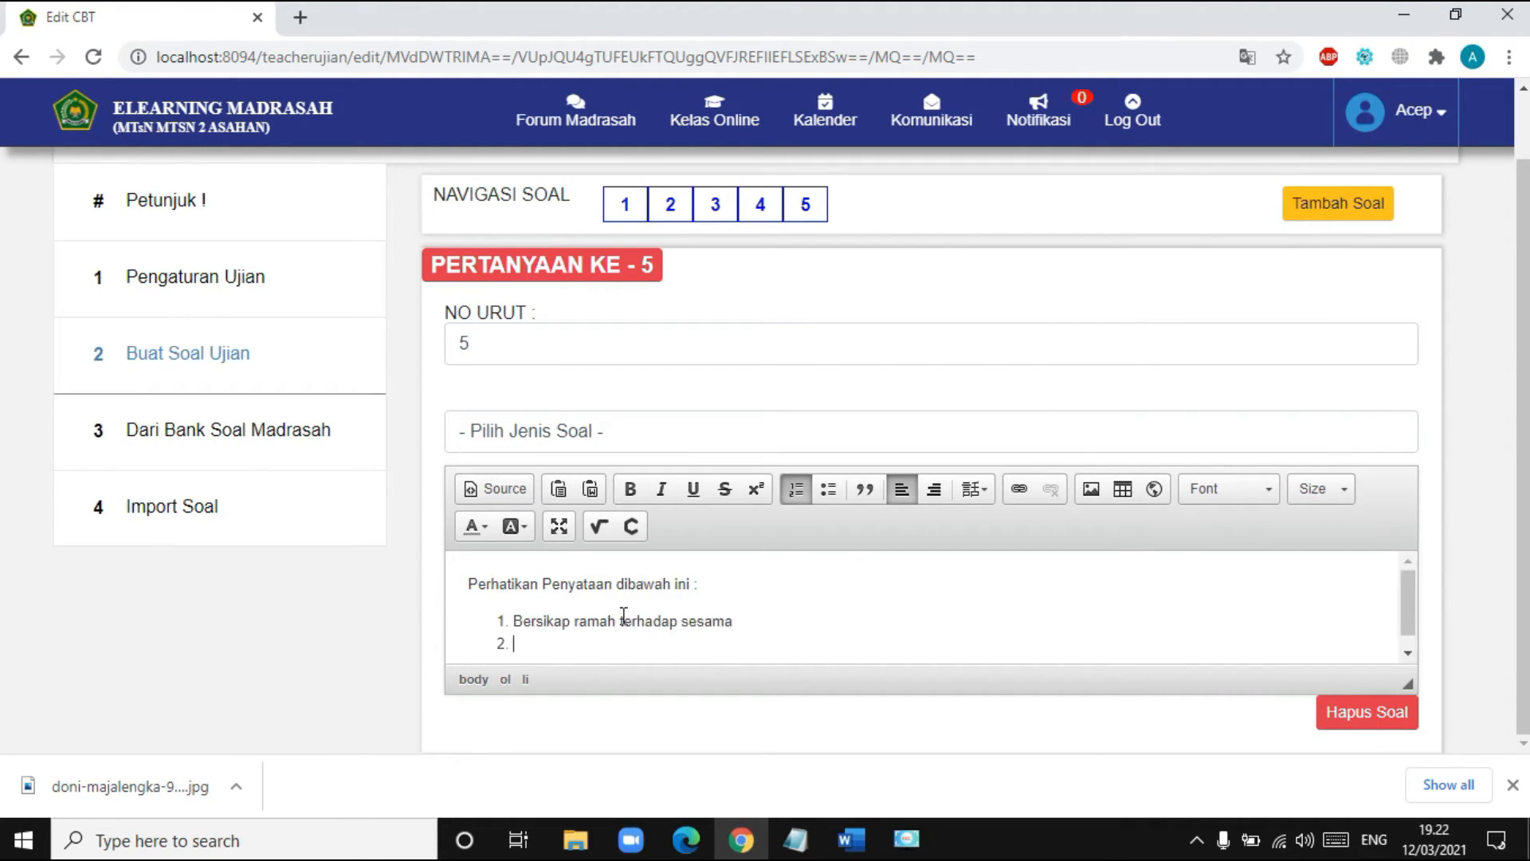
scroll(624, 616, "down", 1)
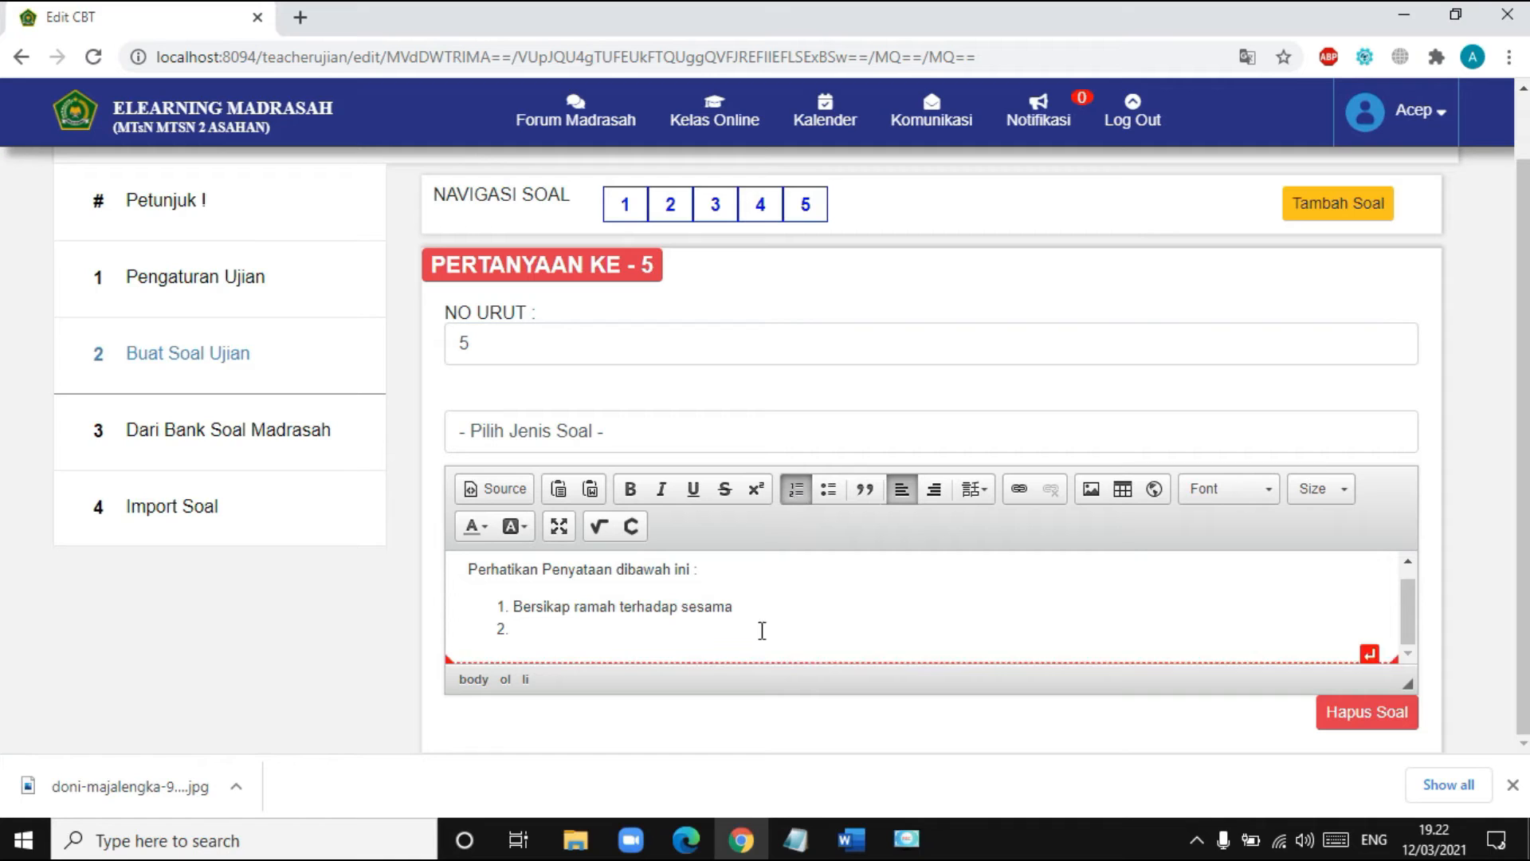
type("B")
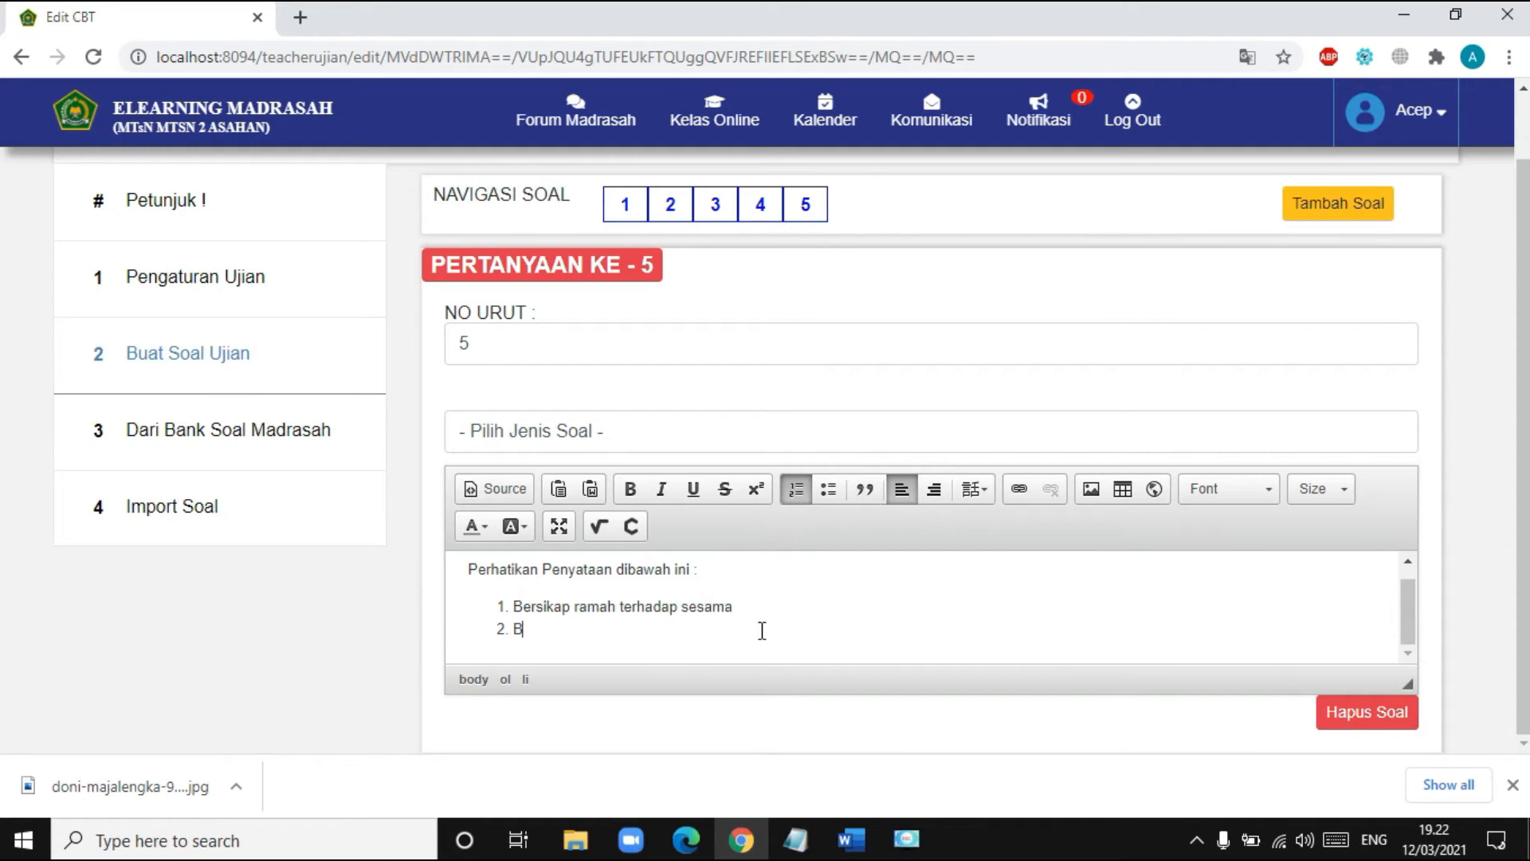
type("ersika")
type("p to")
type("baik terhad")
type("ap")
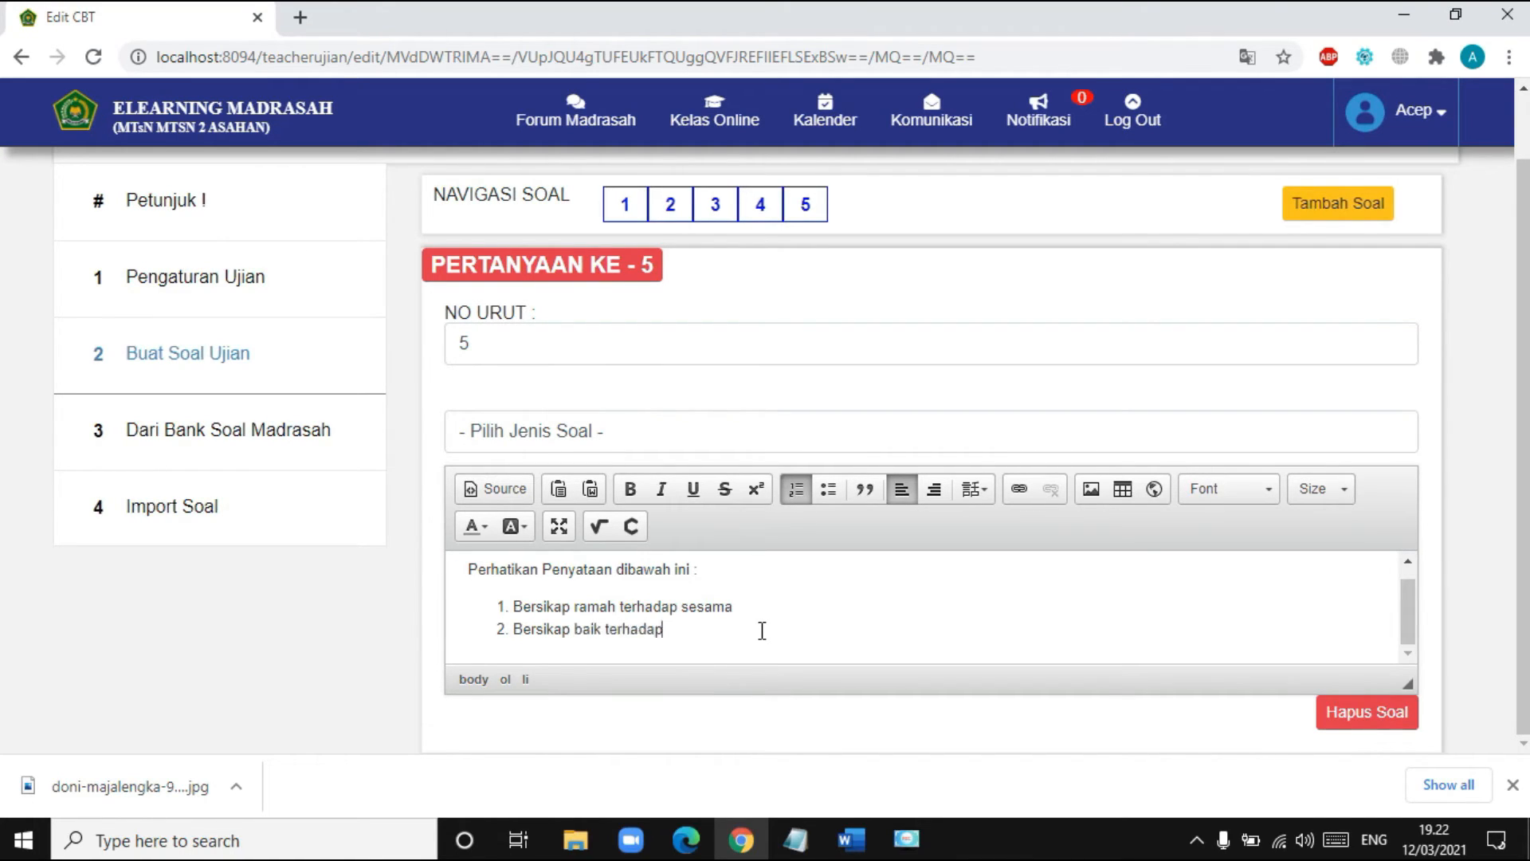
type(" sesama")
left_click_drag(469, 569, 758, 630)
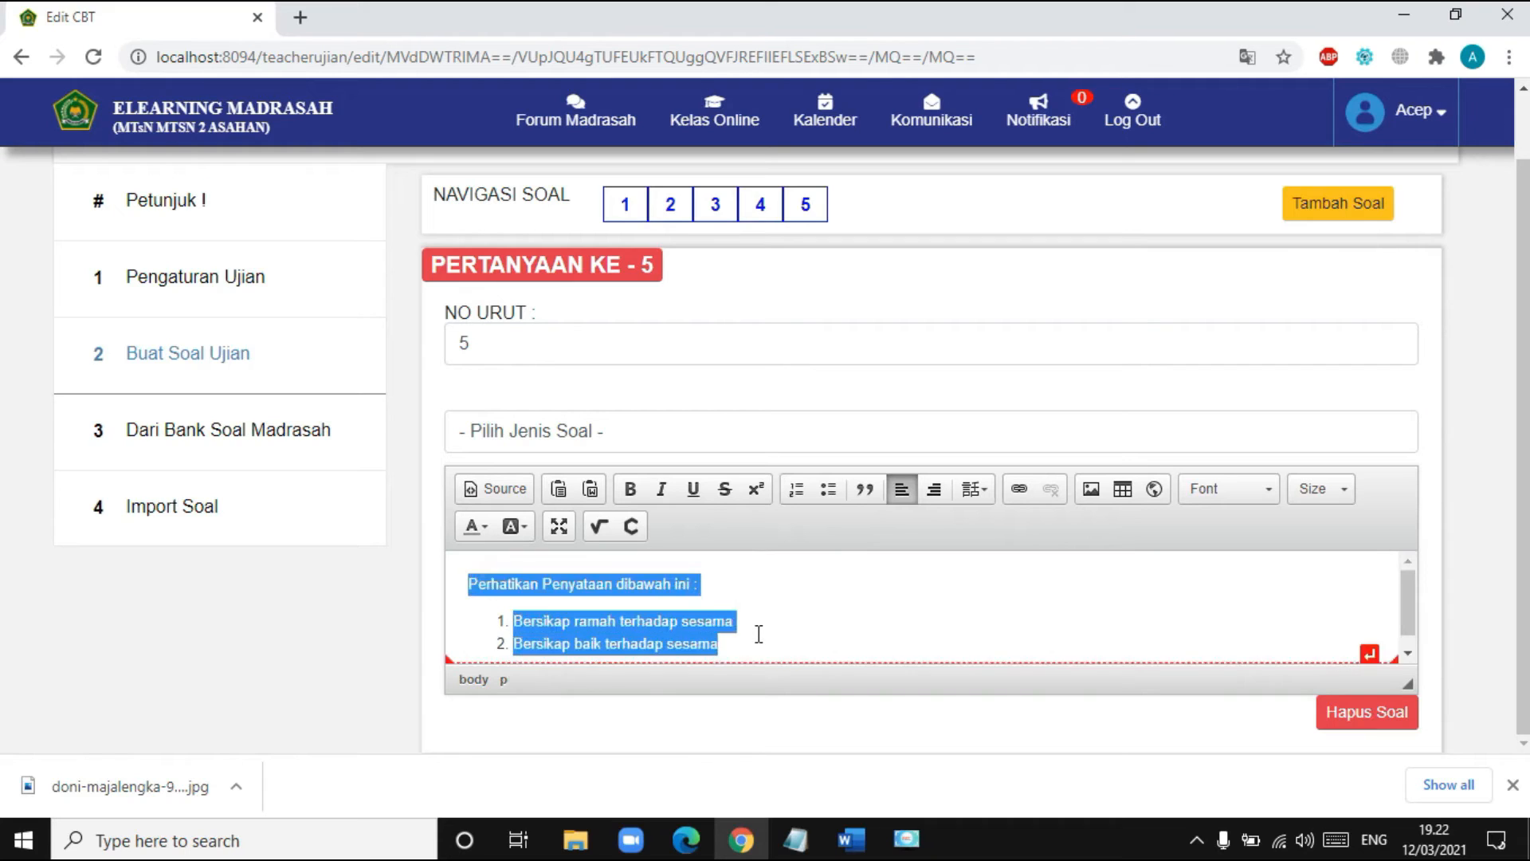
key("BackSpace")
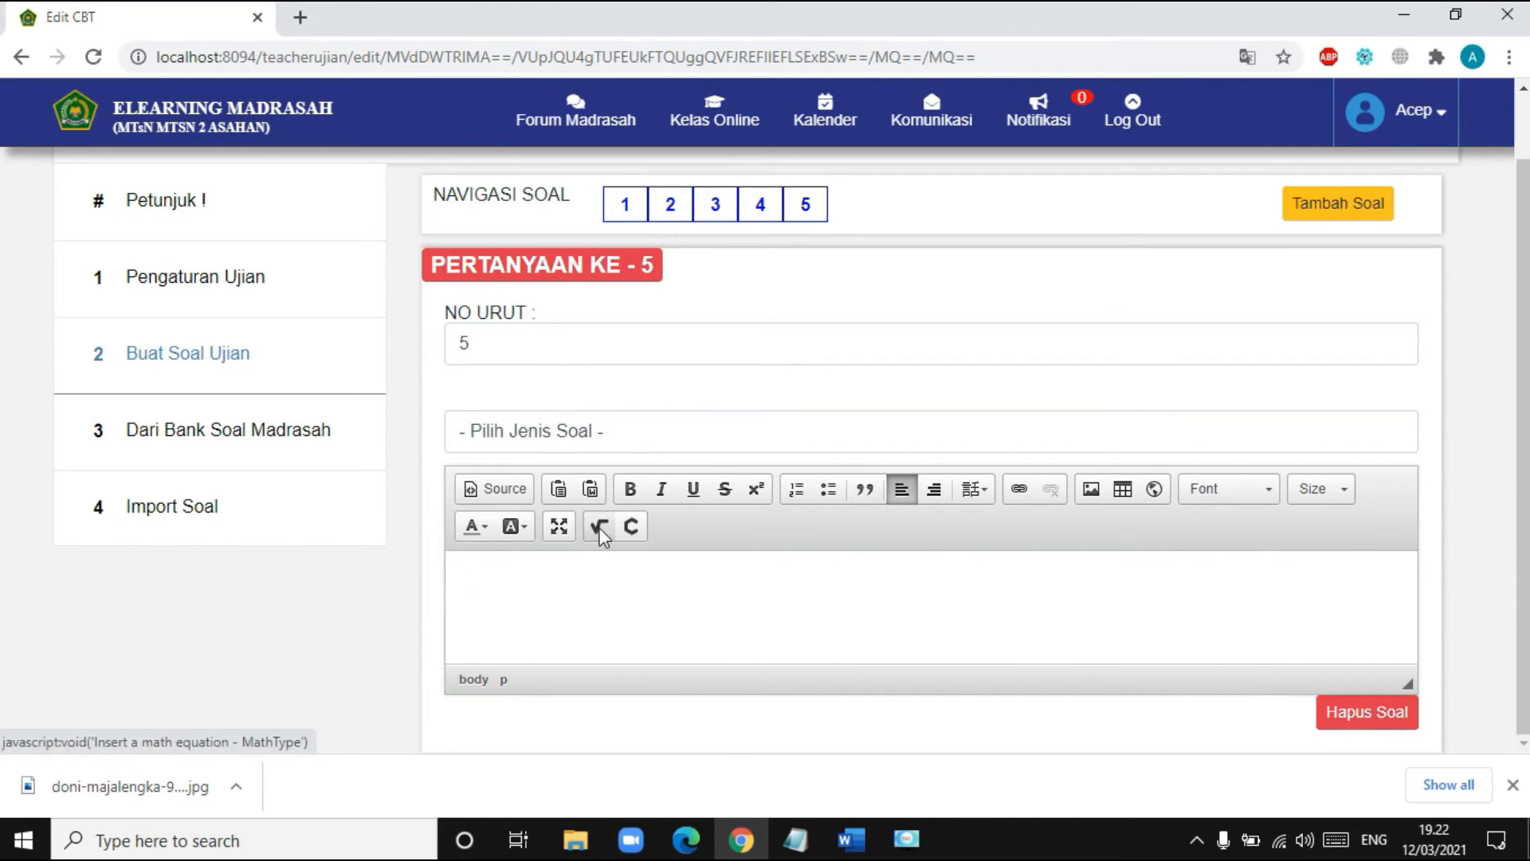
- Insert a √25 square-root equation with MathType, followed by a plus sign
left_click(599, 532)
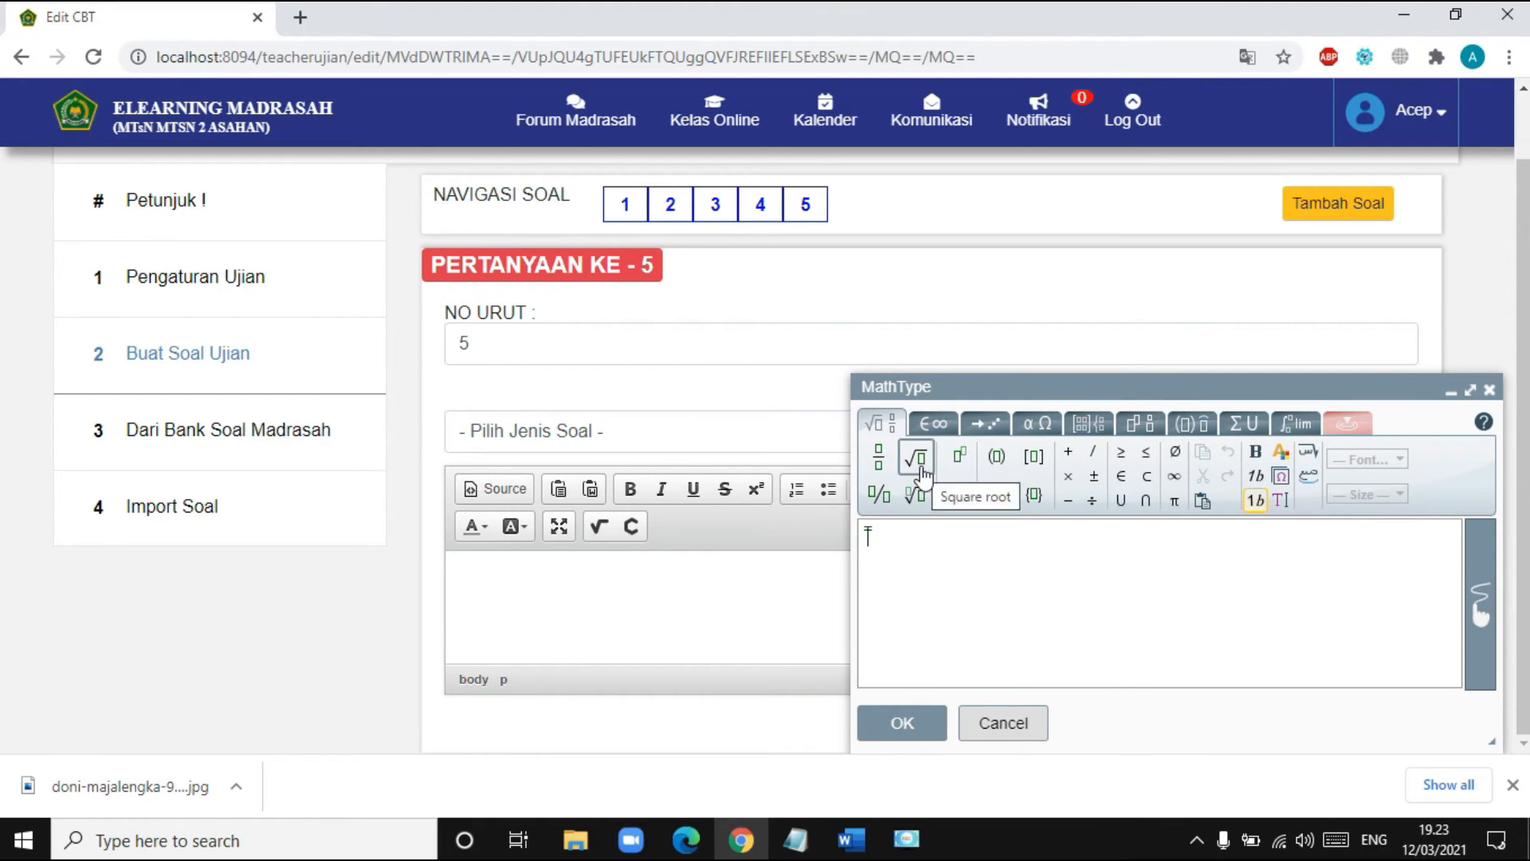
left_click(922, 470)
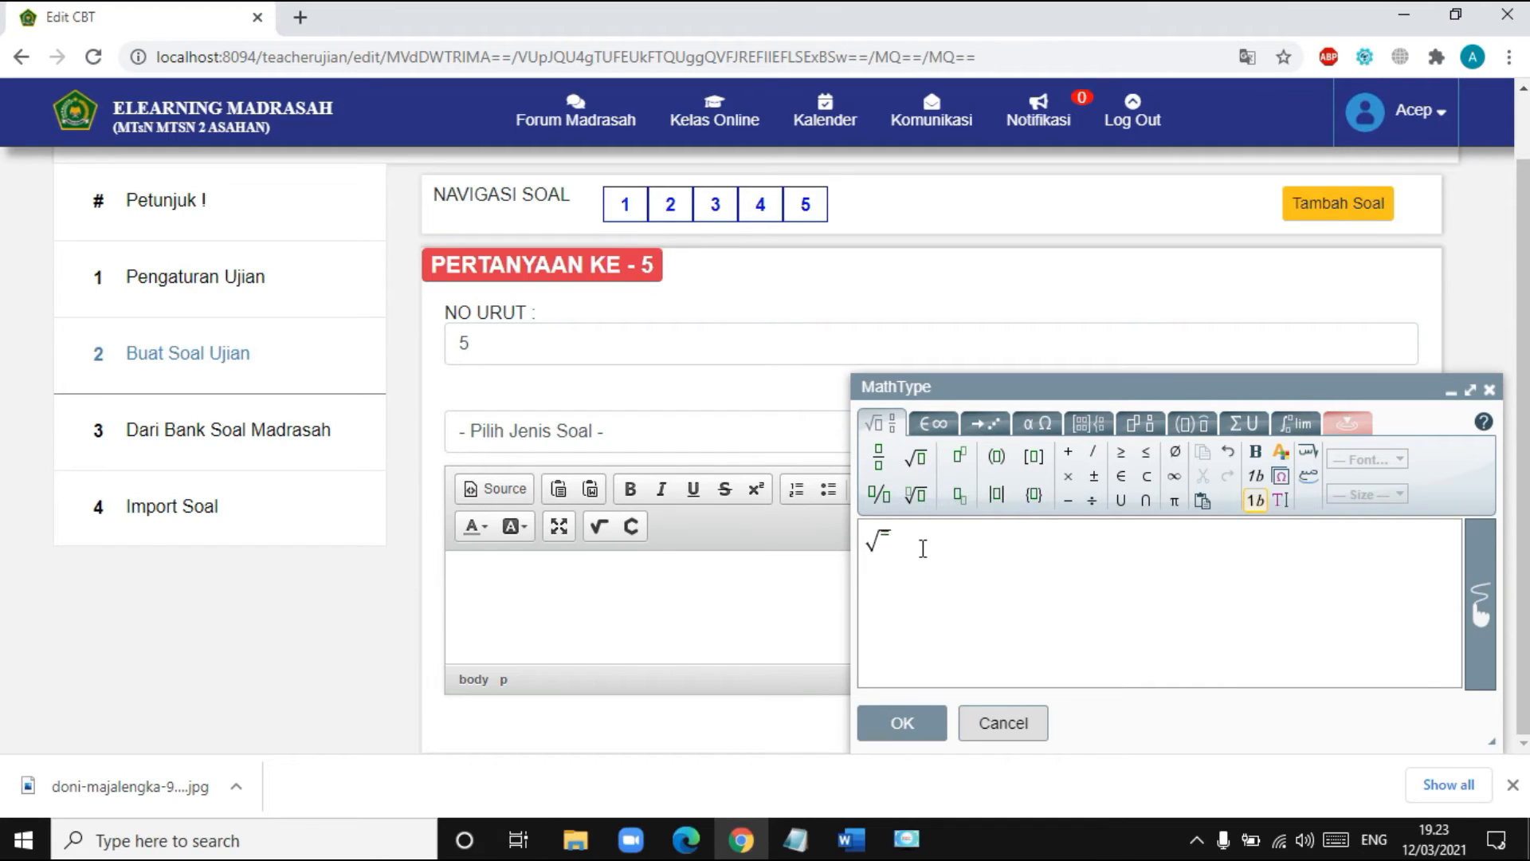
type("25")
left_click(910, 738)
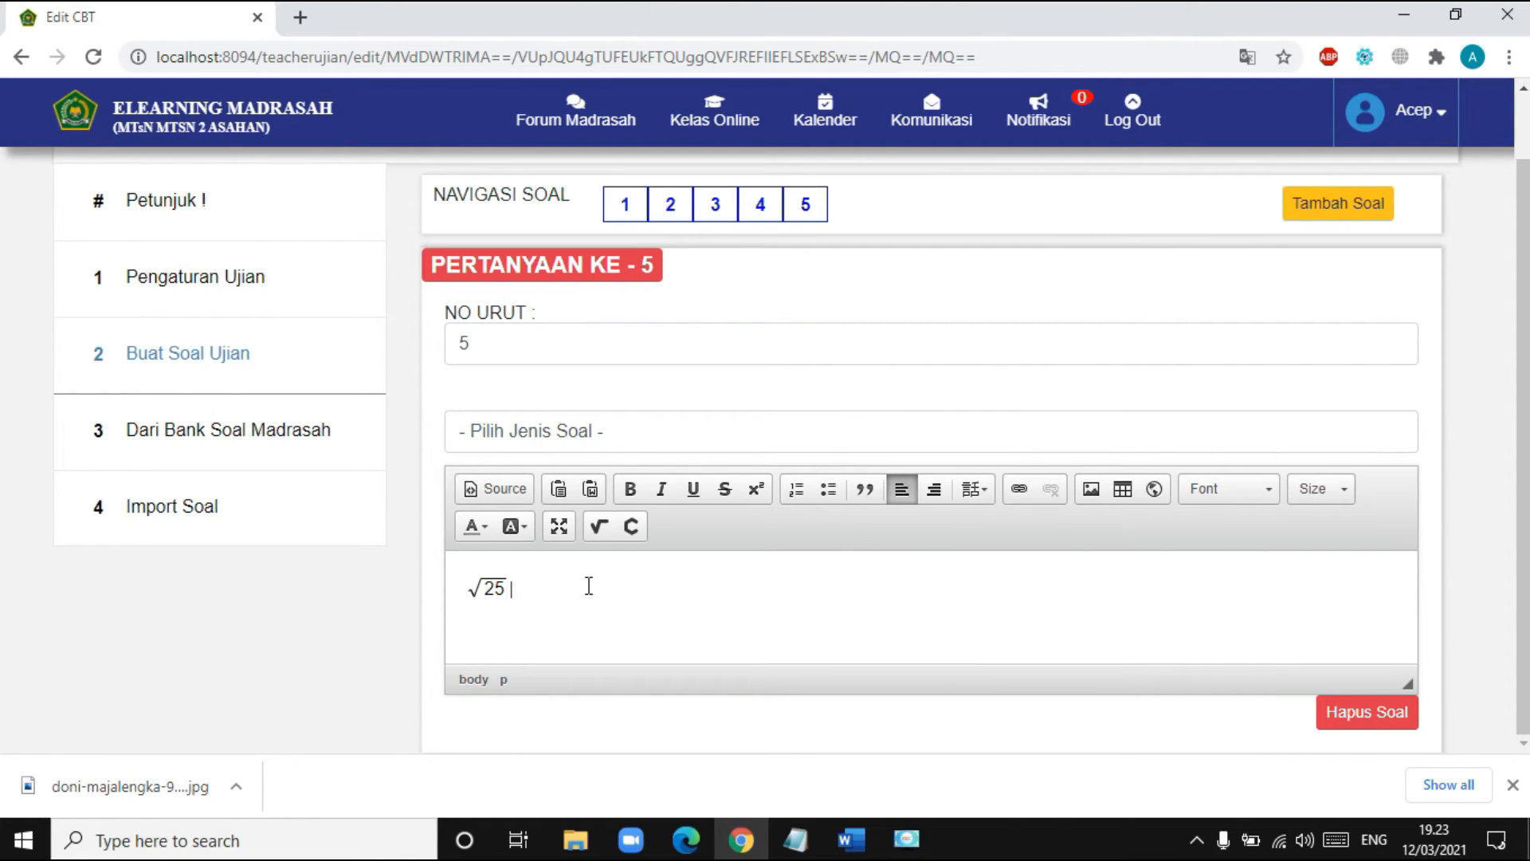
type("+")
- Insert a 5/6 fraction equation with MathType
left_click(601, 529)
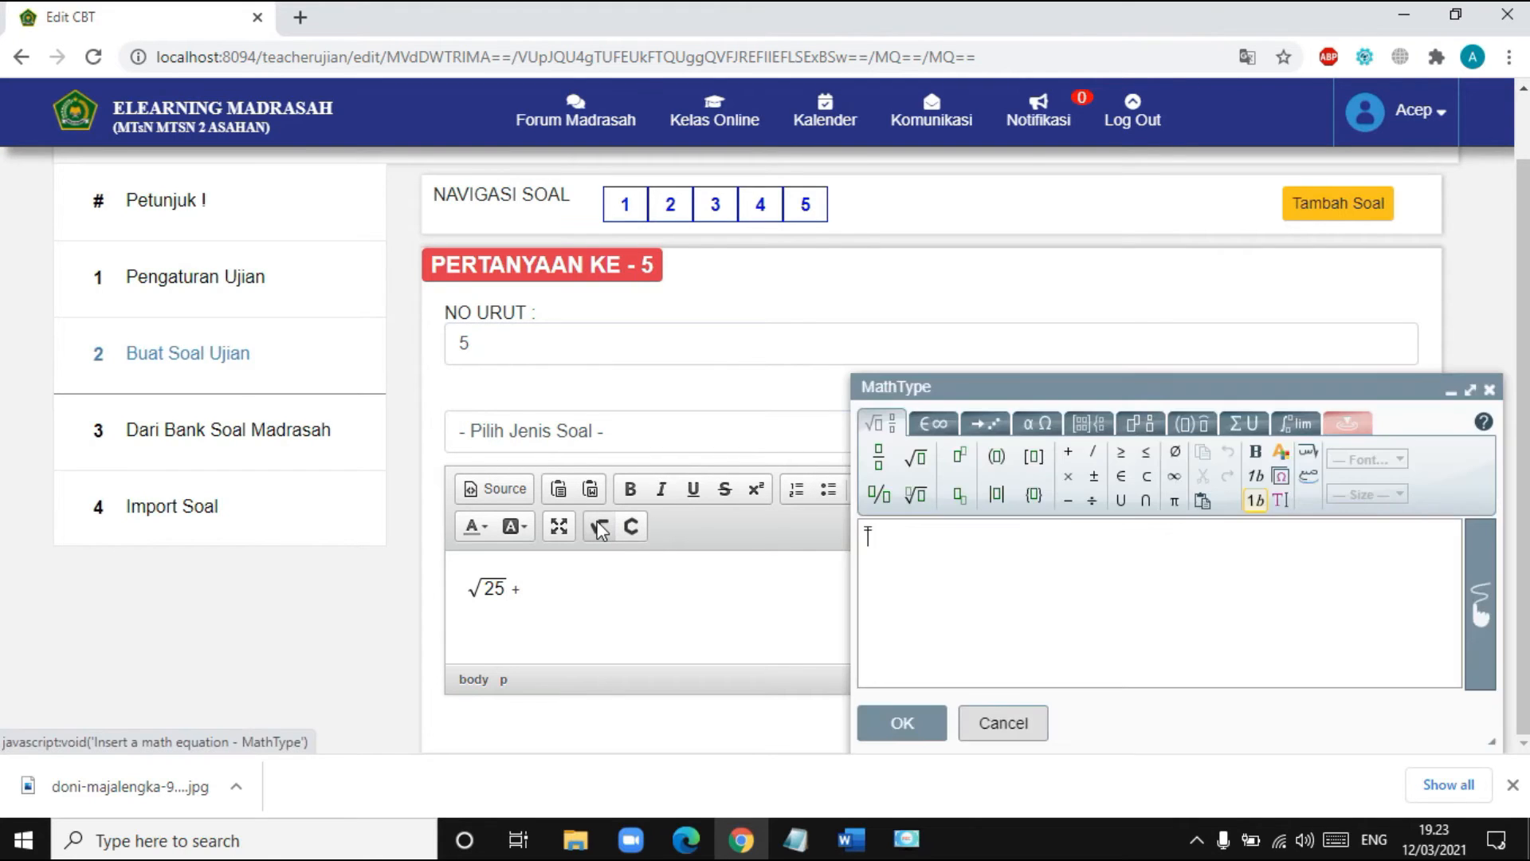
left_click(887, 469)
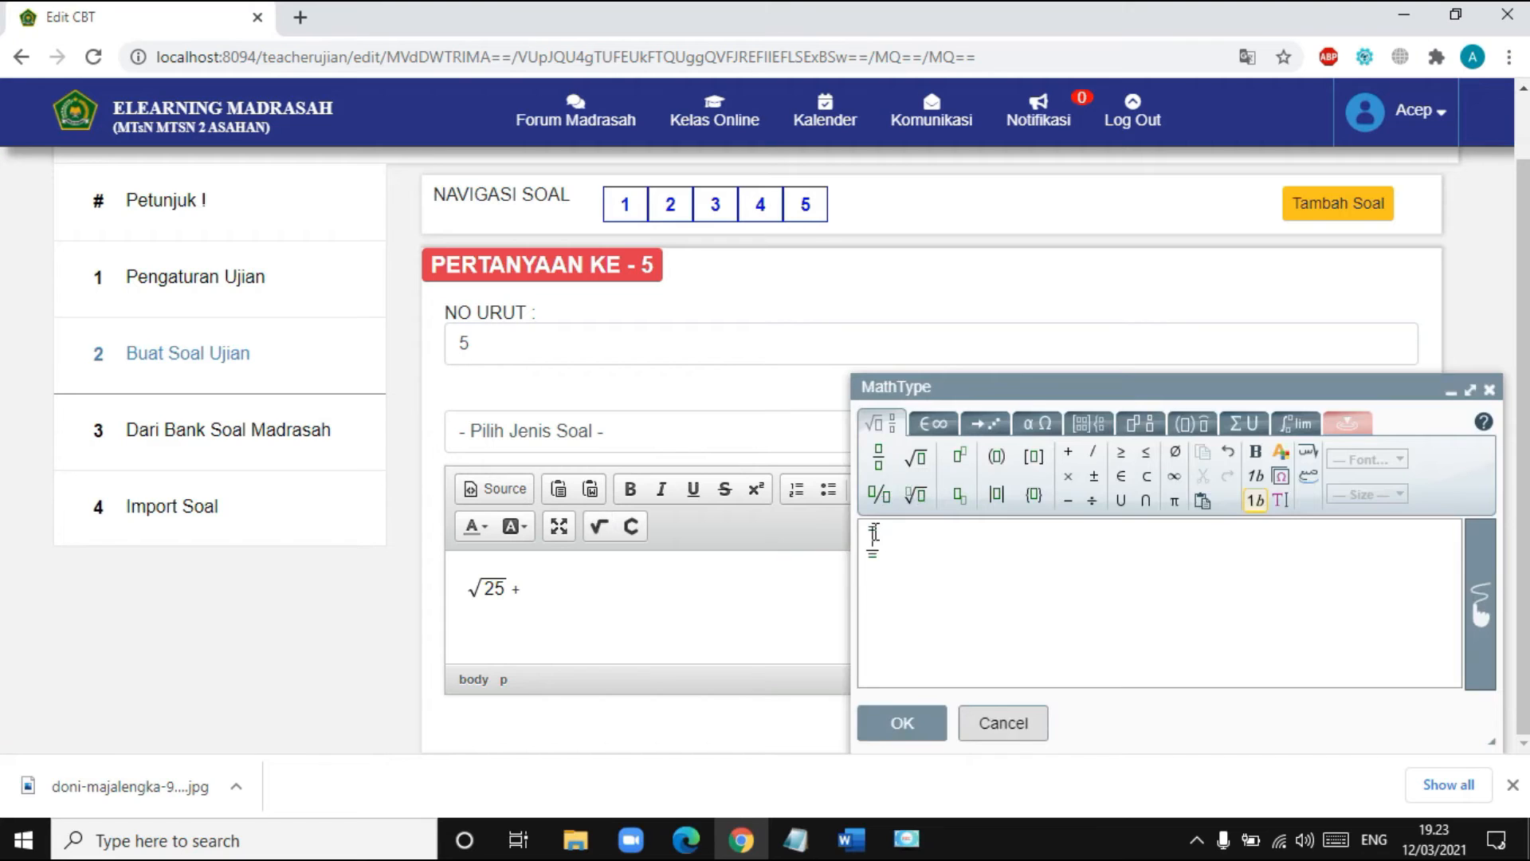
type("36")
left_click(924, 726)
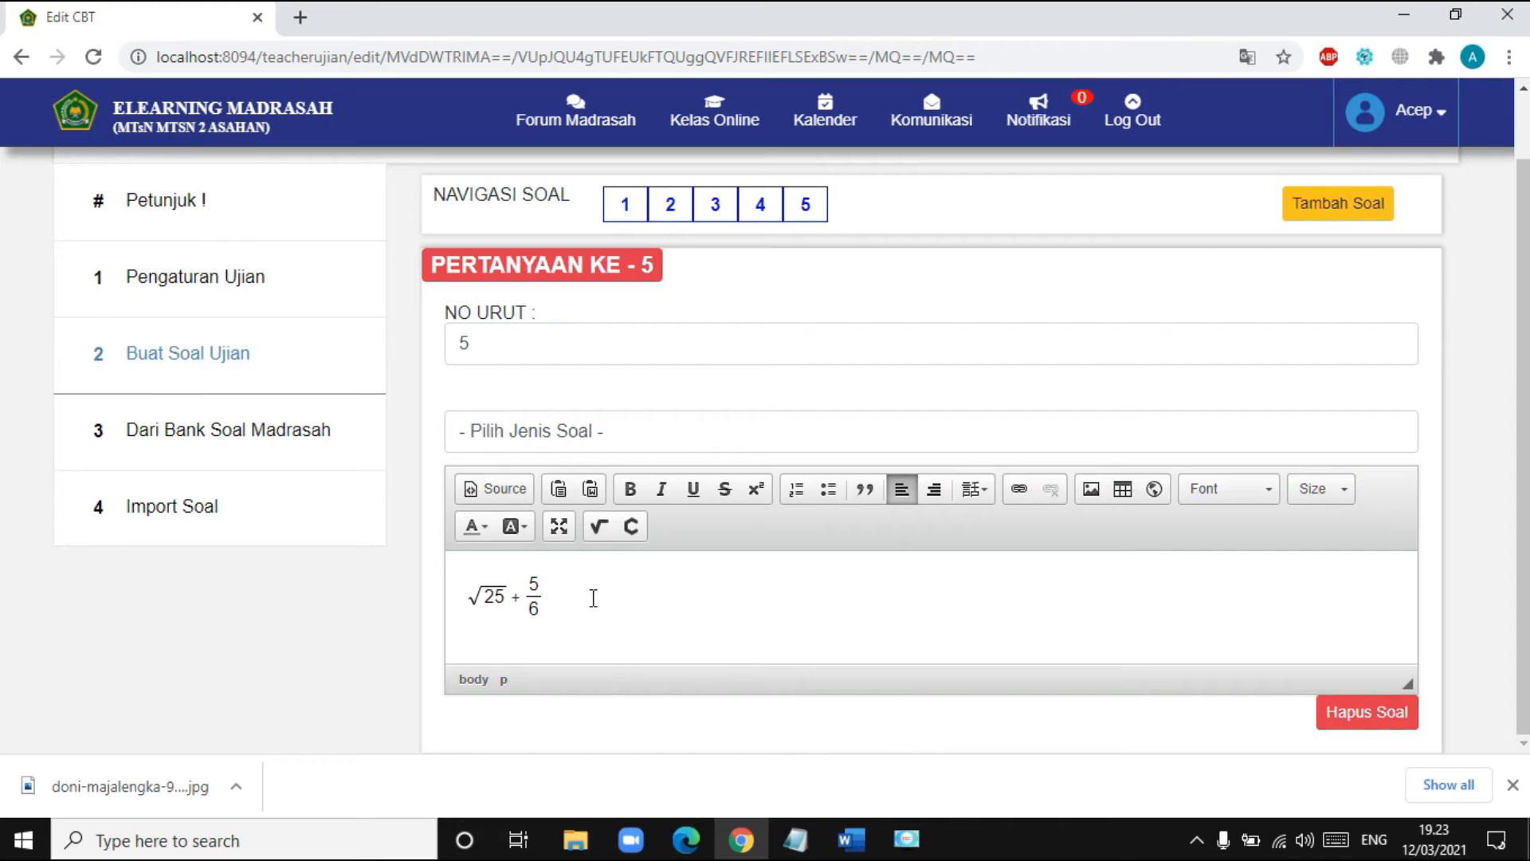
- Browse MathType's symbol and template tabs, then close it without inserting anything
left_click(604, 526)
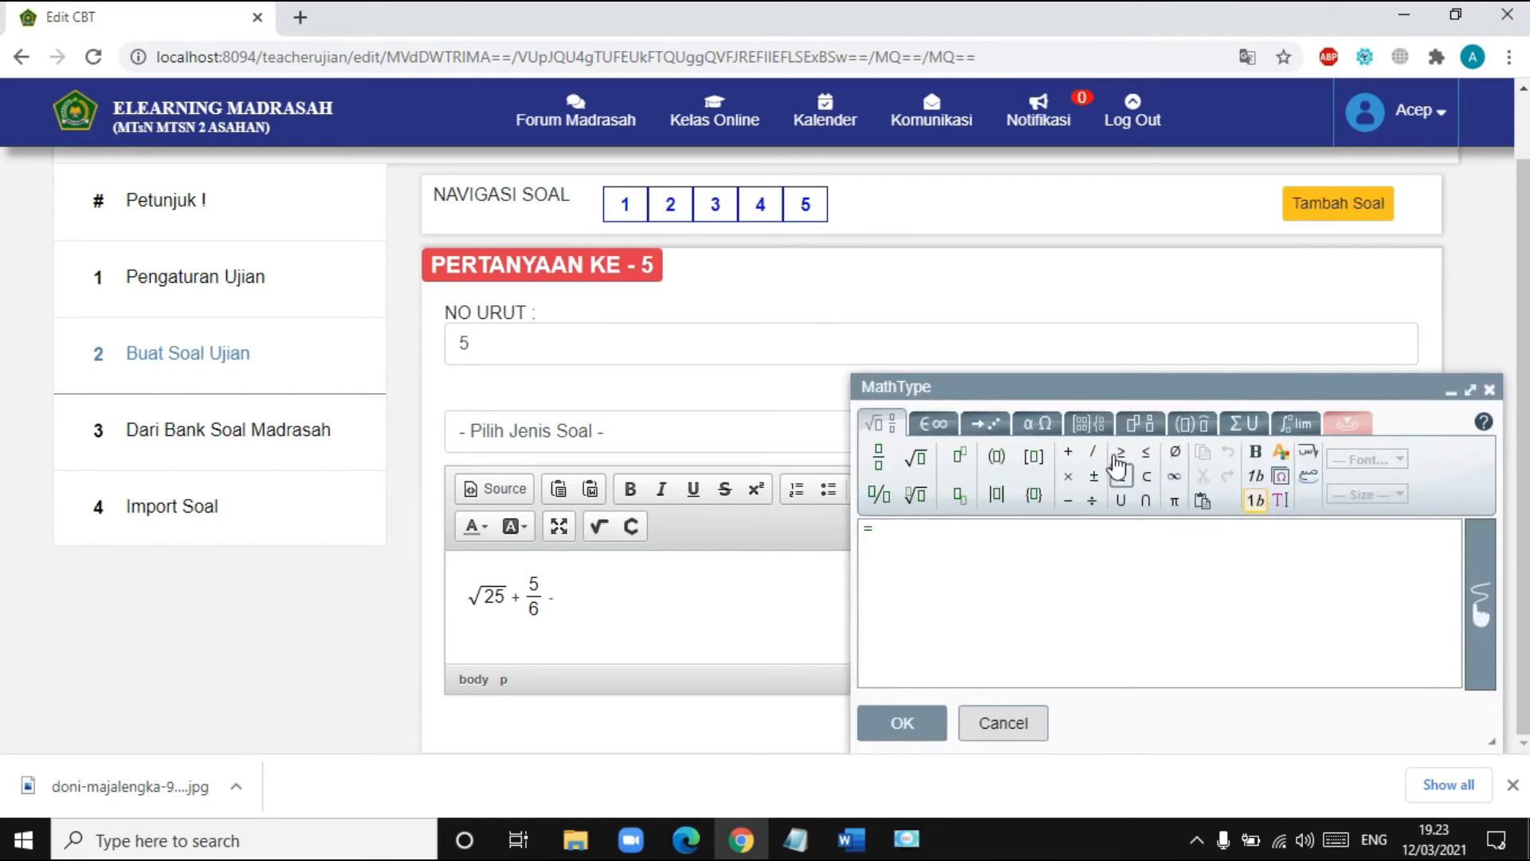
left_click(935, 427)
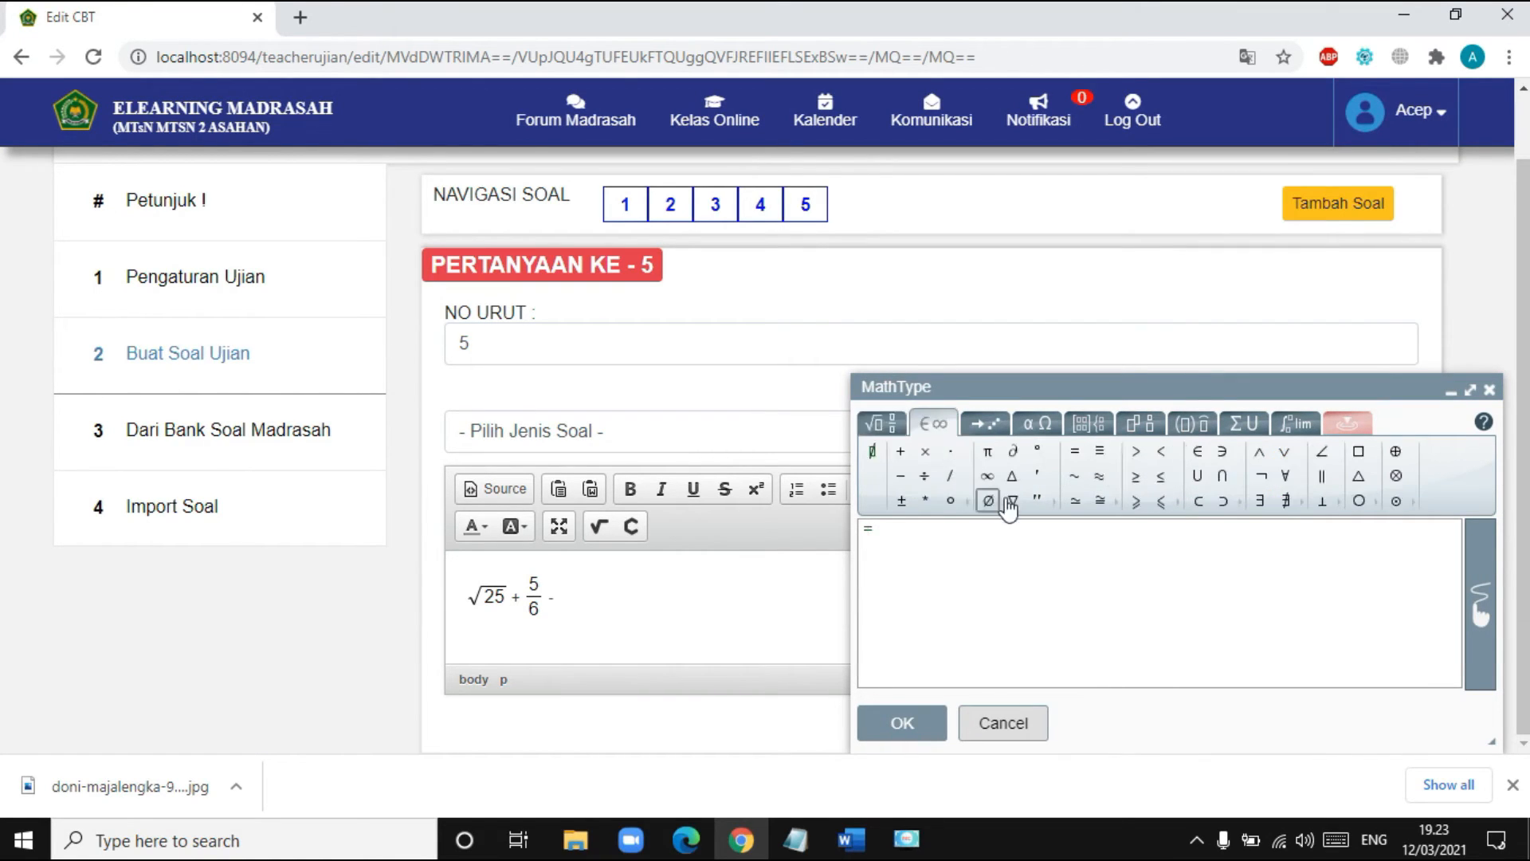
left_click(998, 430)
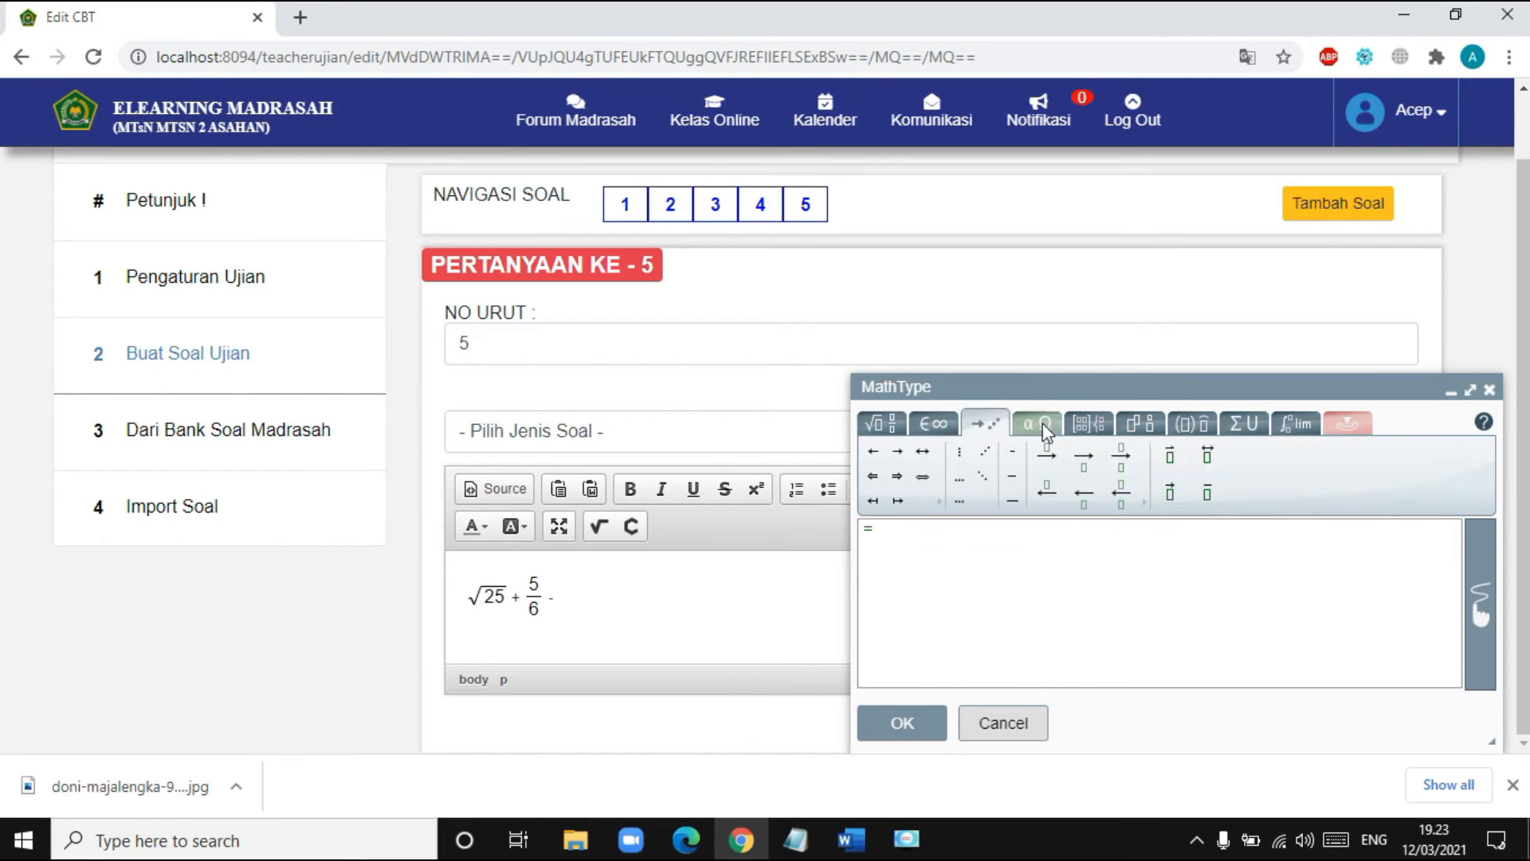
left_click(1045, 430)
left_click(1136, 428)
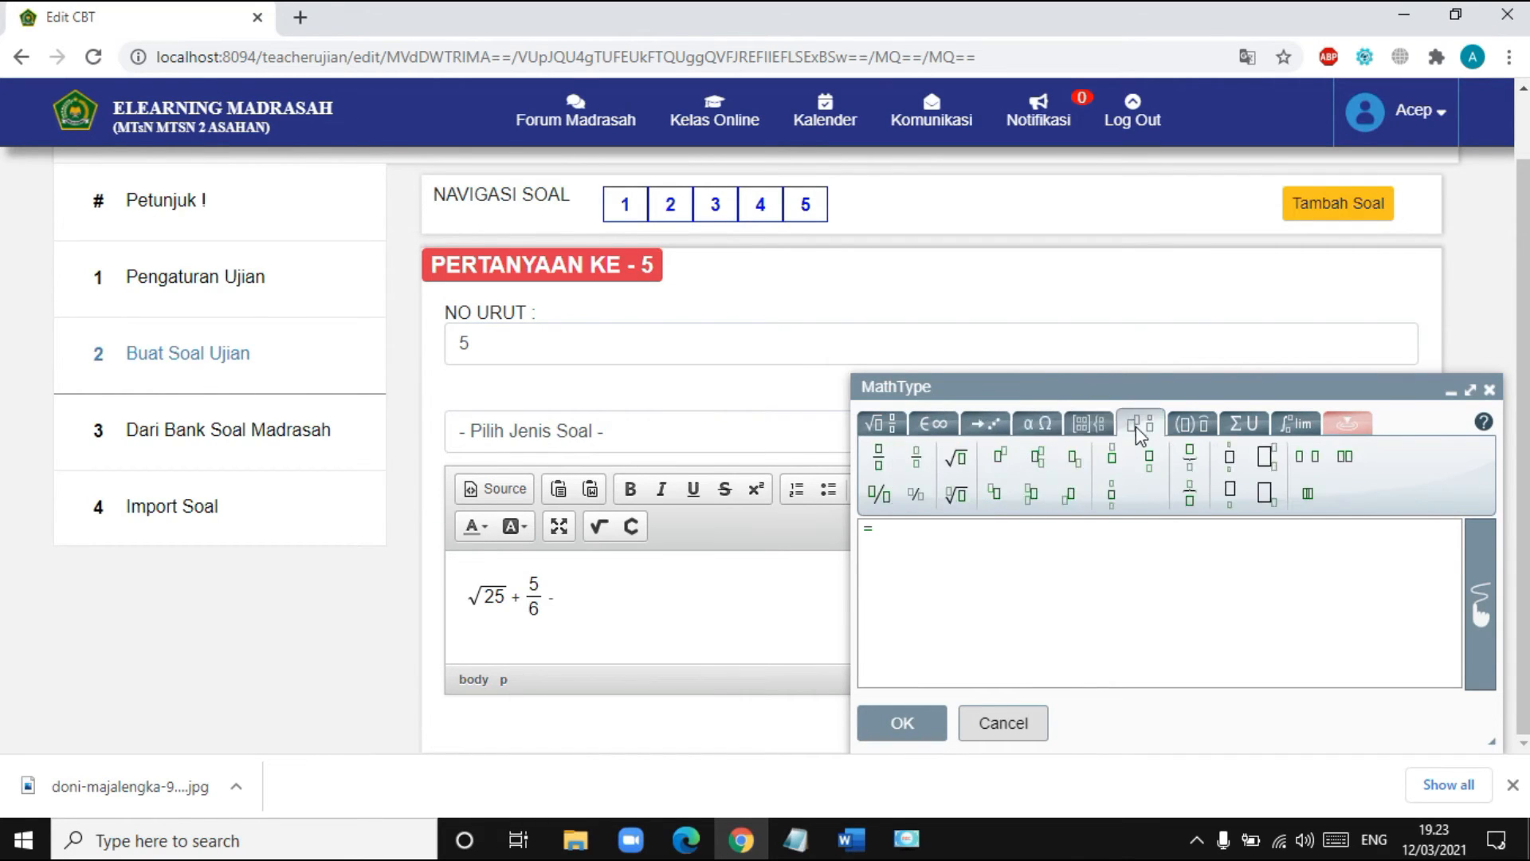
left_click(1193, 429)
left_click(1245, 431)
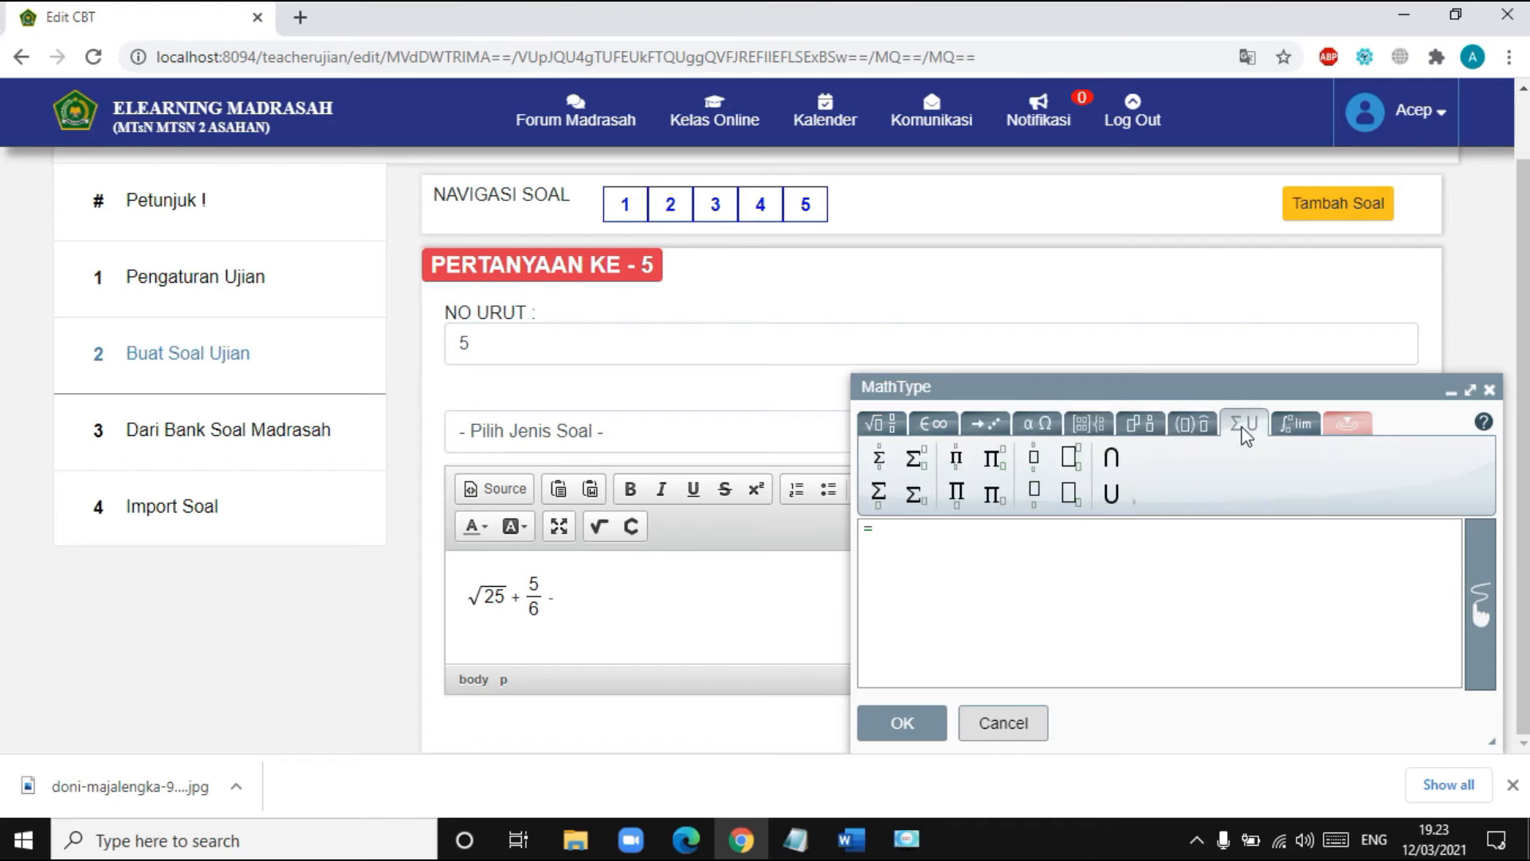
left_click(1293, 428)
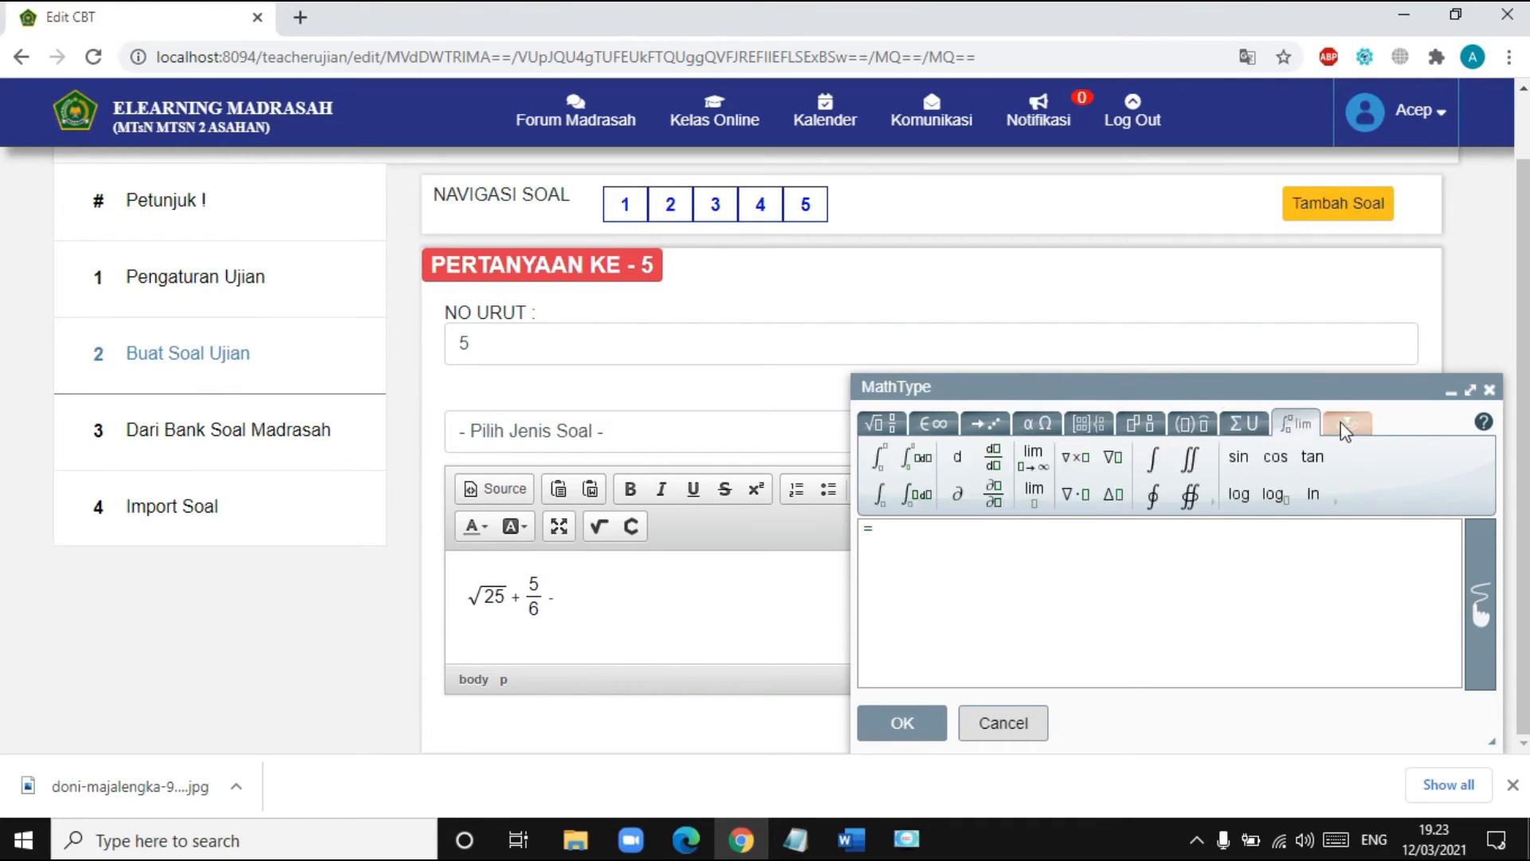
left_click(1245, 423)
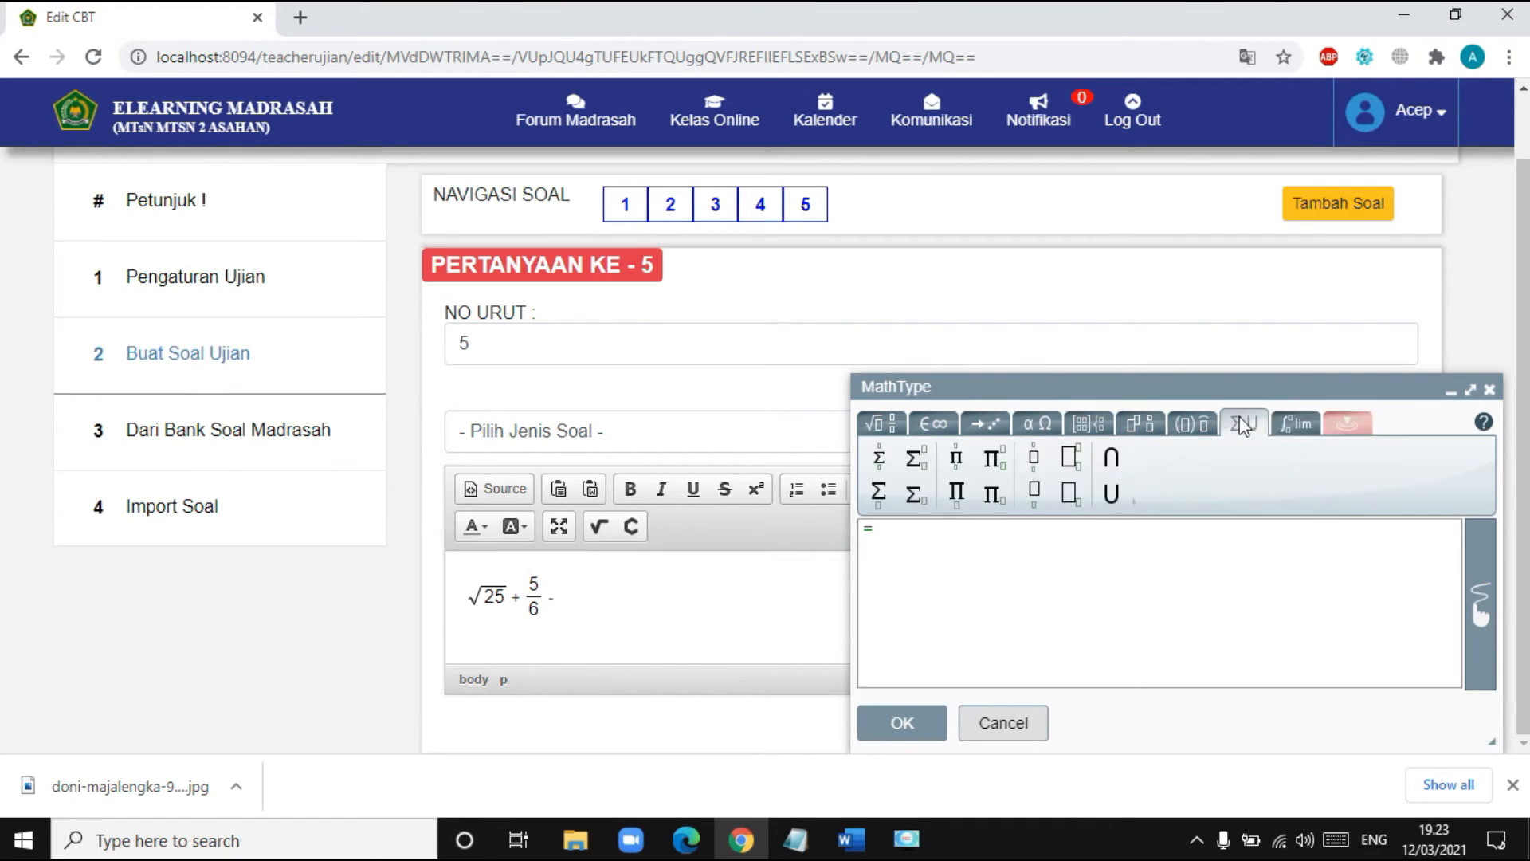
left_click(1193, 423)
left_click(1140, 424)
left_click(1086, 424)
left_click(1052, 427)
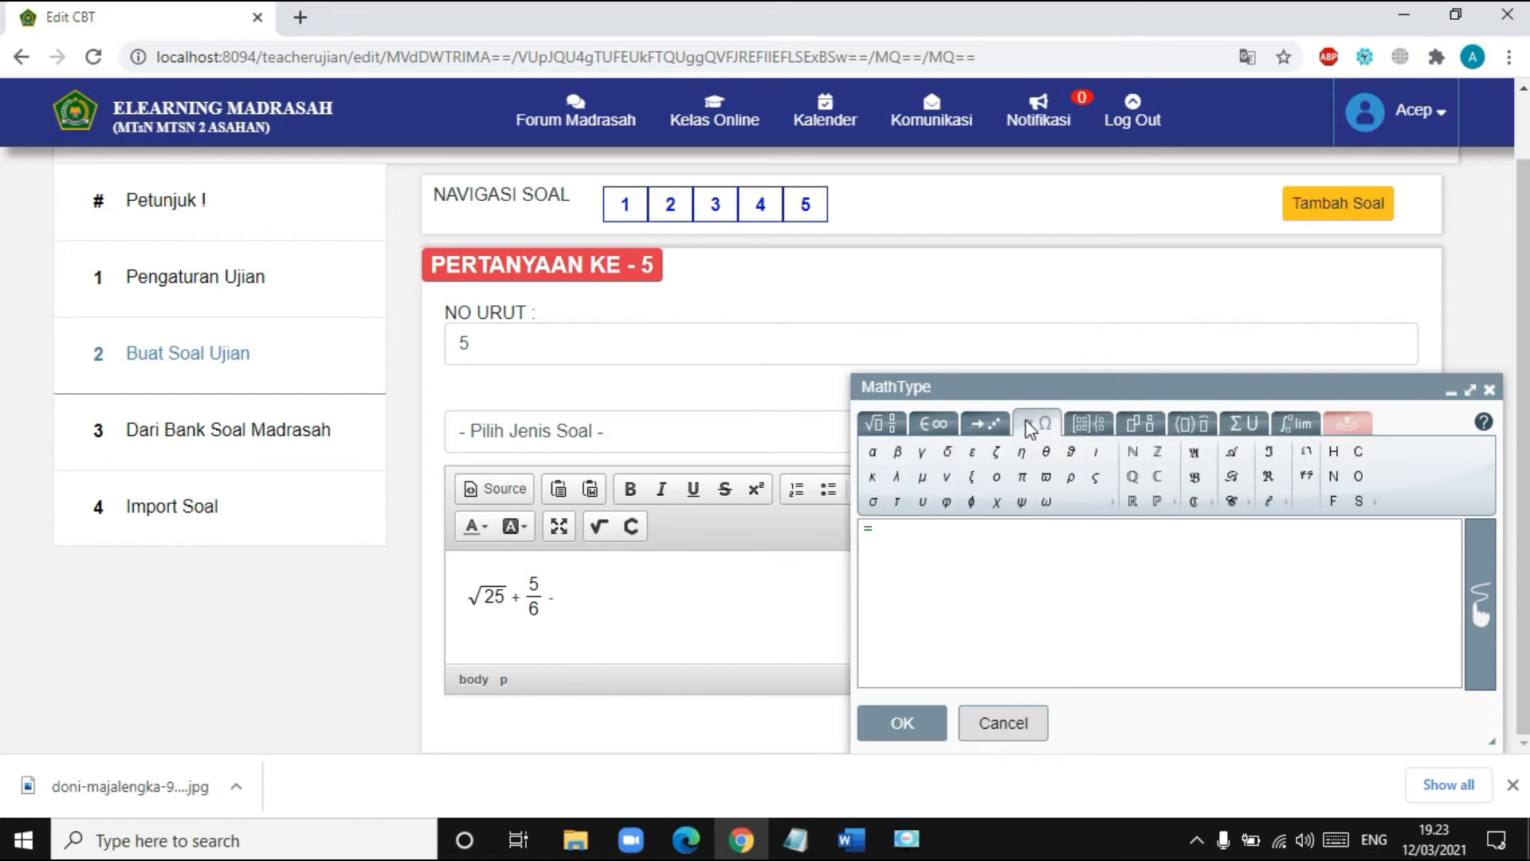
left_click(983, 420)
left_click(941, 431)
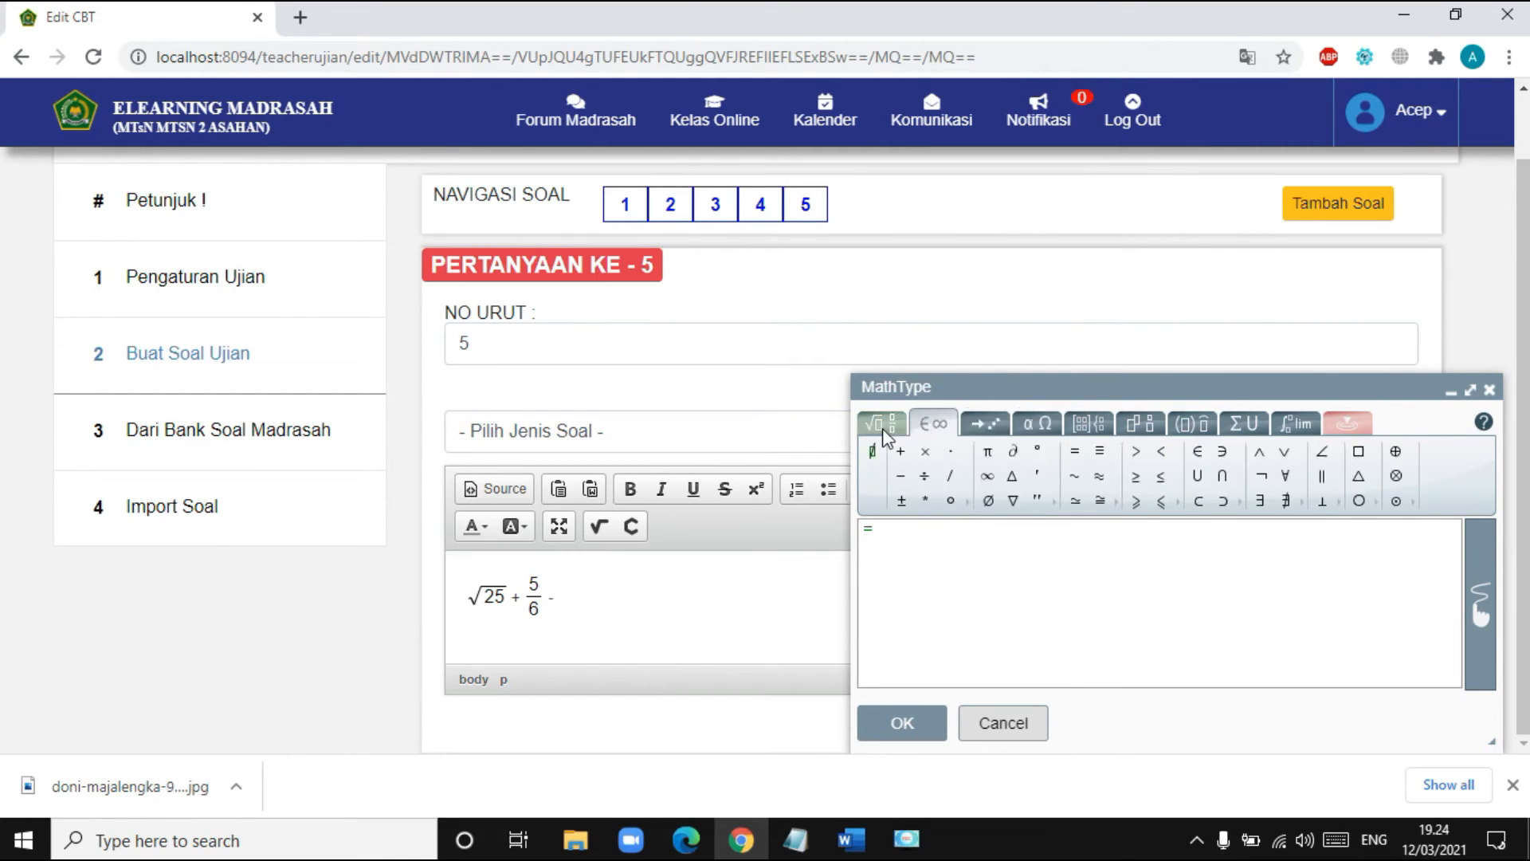
left_click(1490, 392)
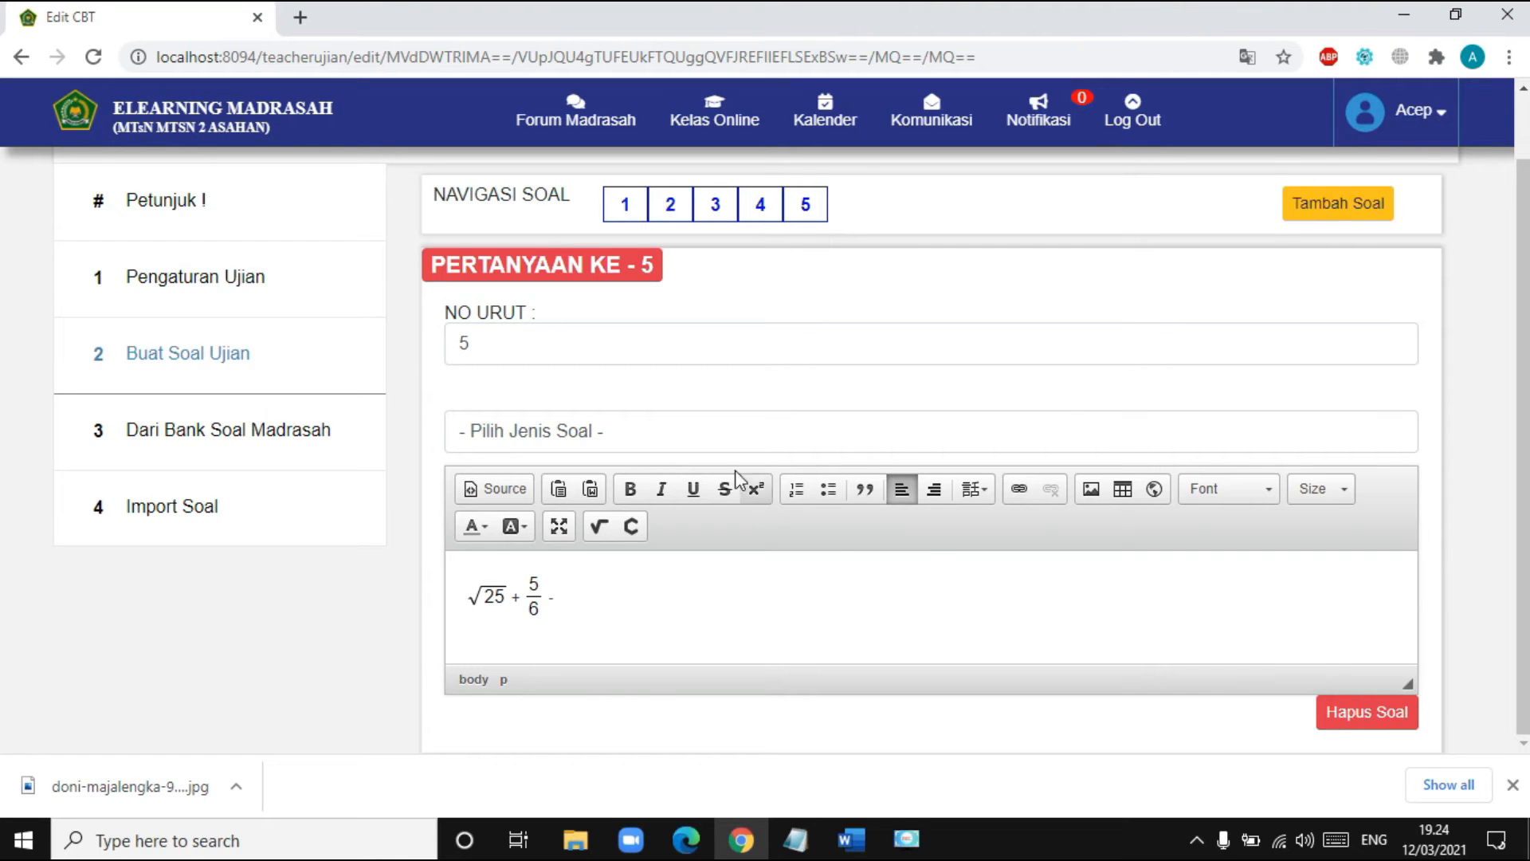
- Set question 5 to 'Pilihan Ganda (Multiple Choice)' and save the exam with 'Simpan dan Tutup'
left_click(705, 433)
left_click(653, 486)
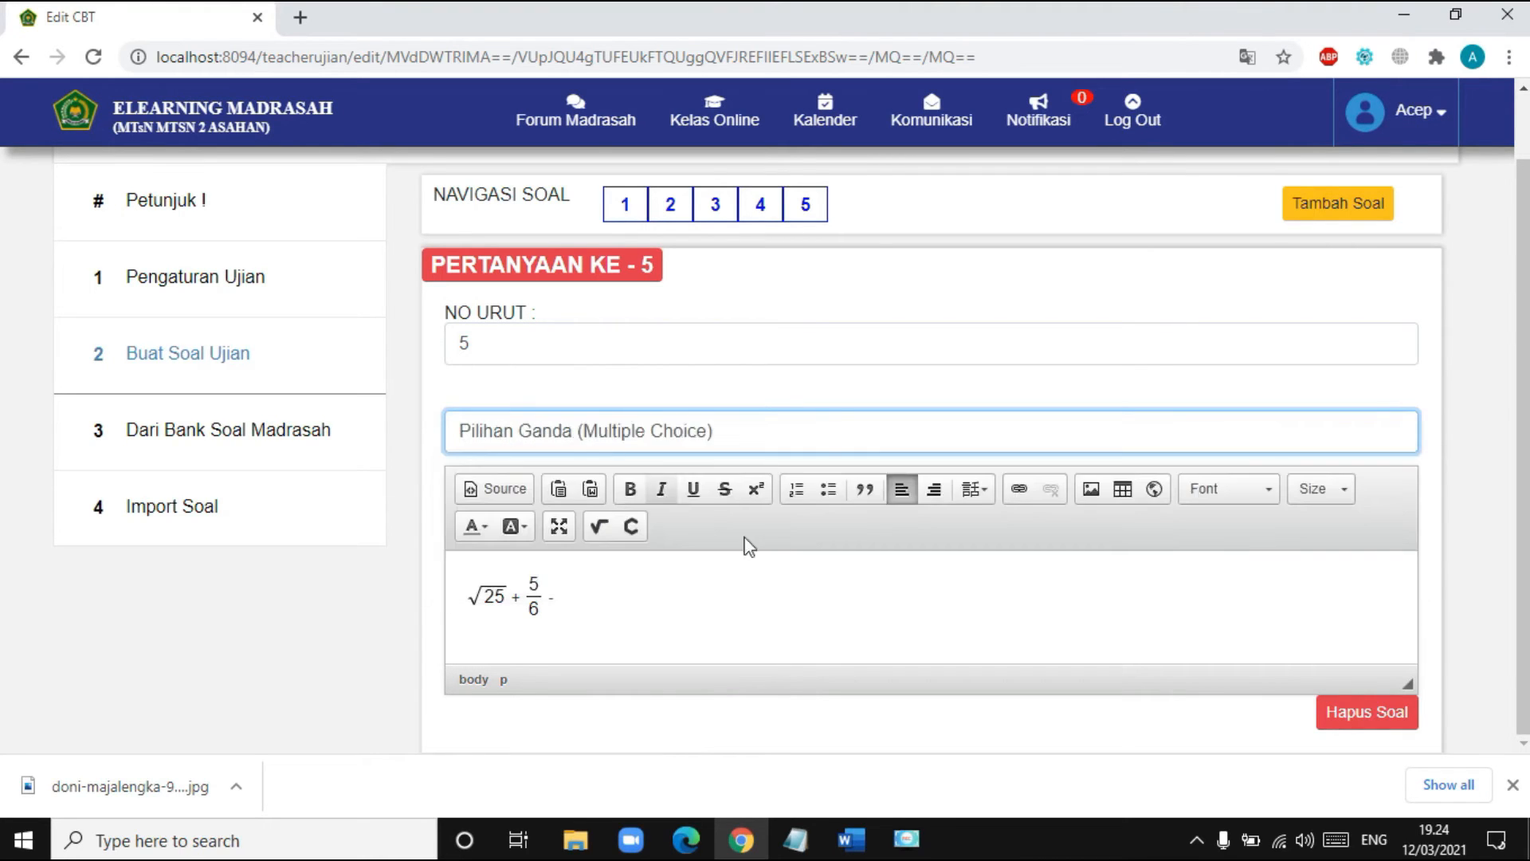
scroll(837, 586, "down", 15)
scroll(866, 578, "down", 1)
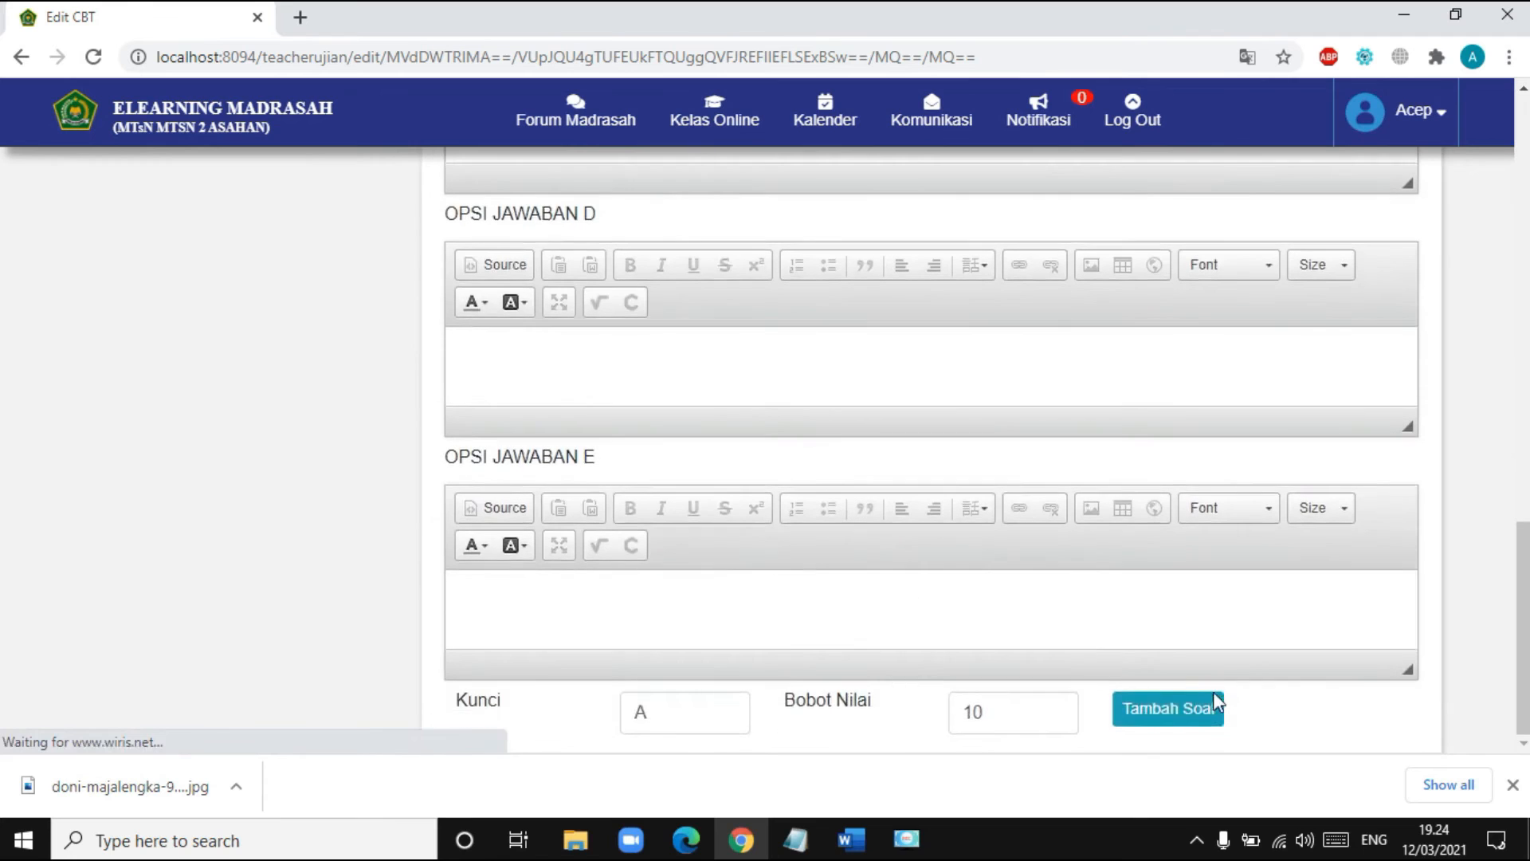
scroll(1166, 668, "up", 15)
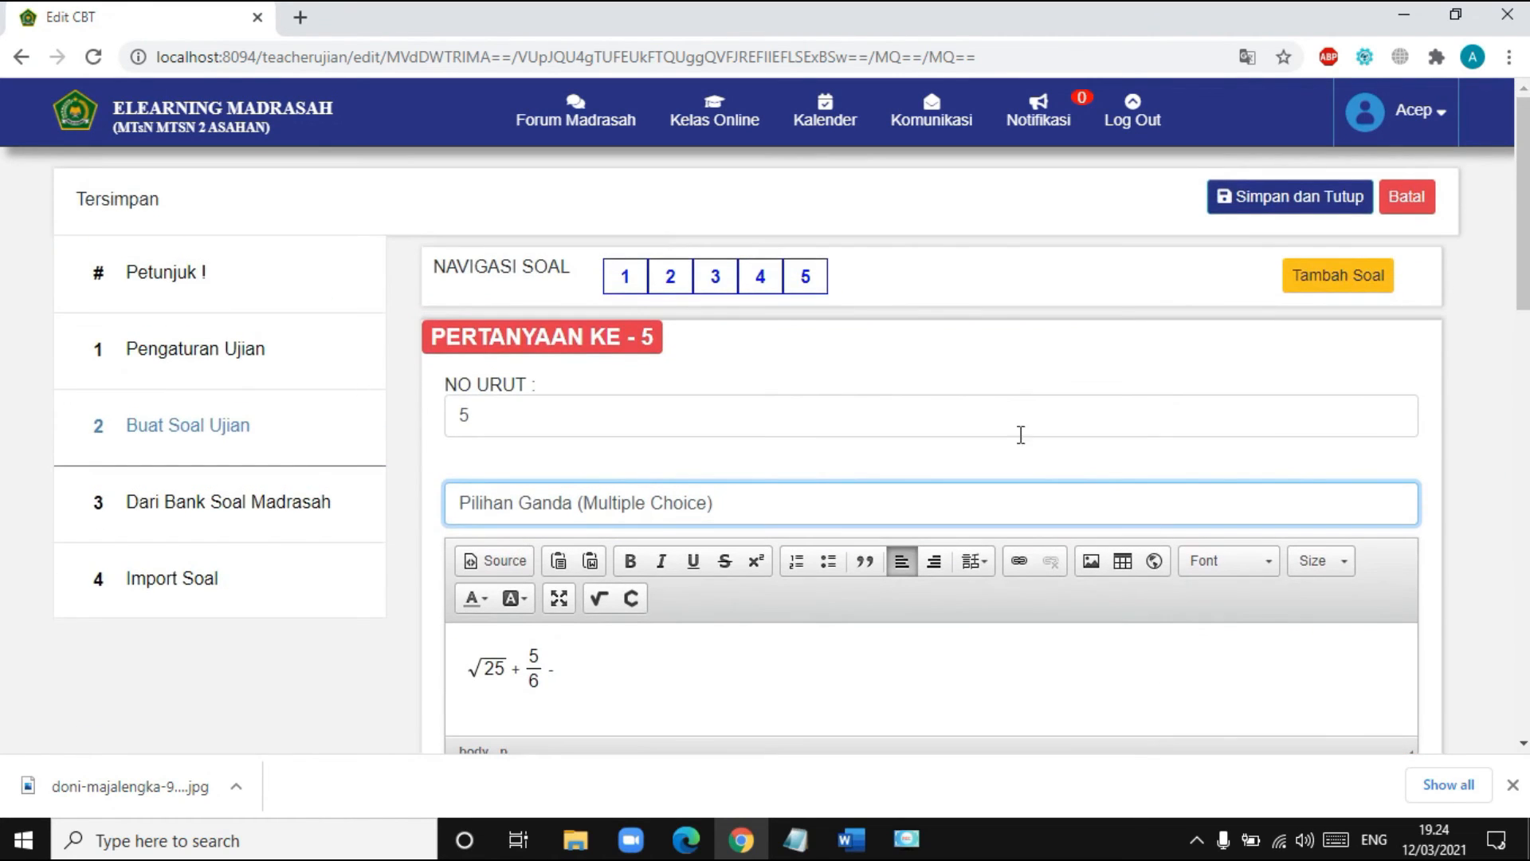
left_click(1267, 206)
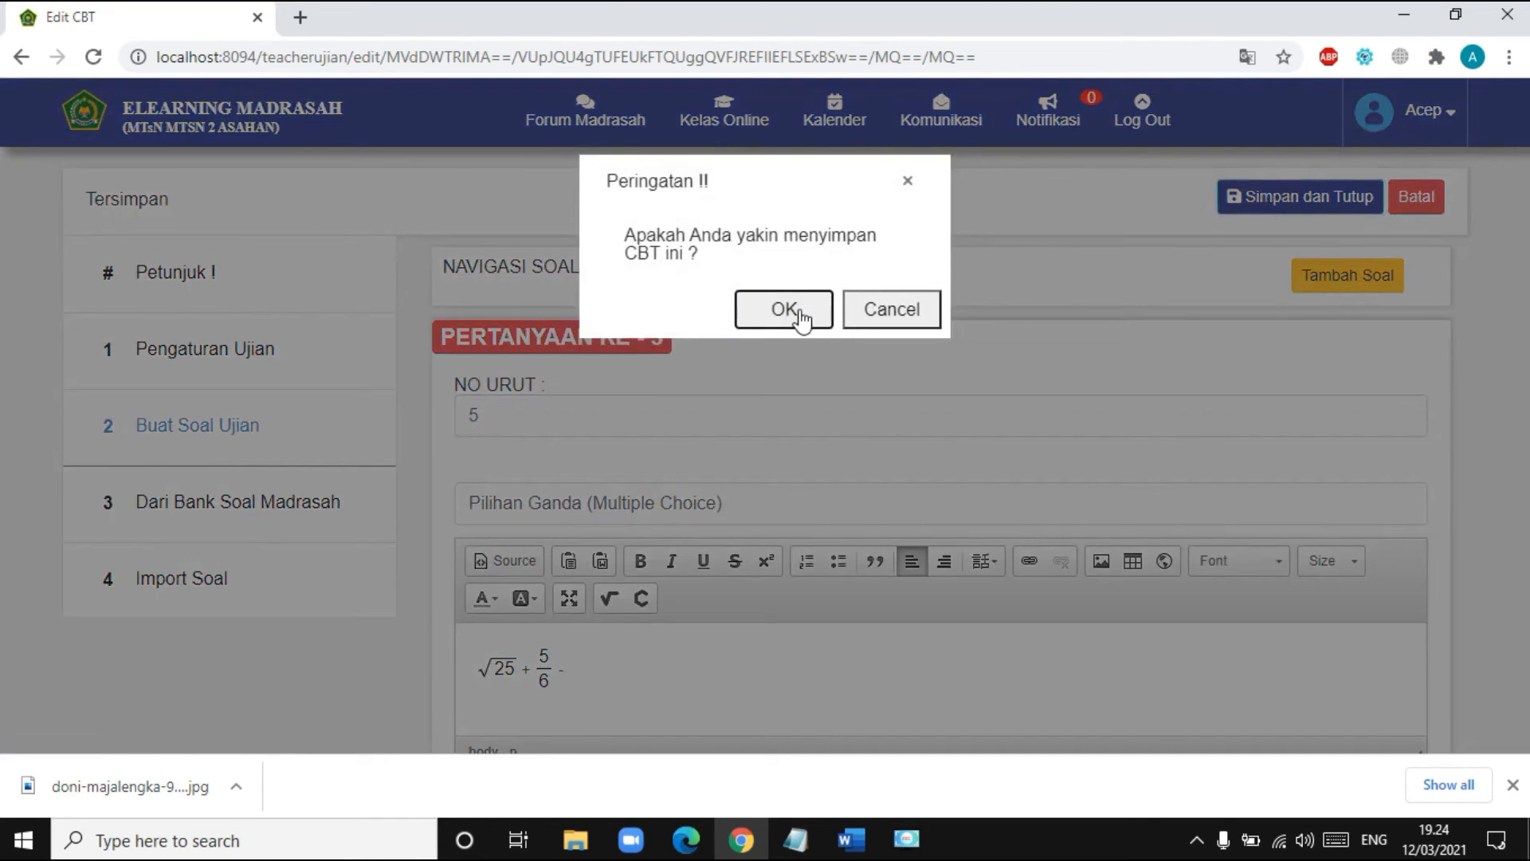
left_click(801, 313)
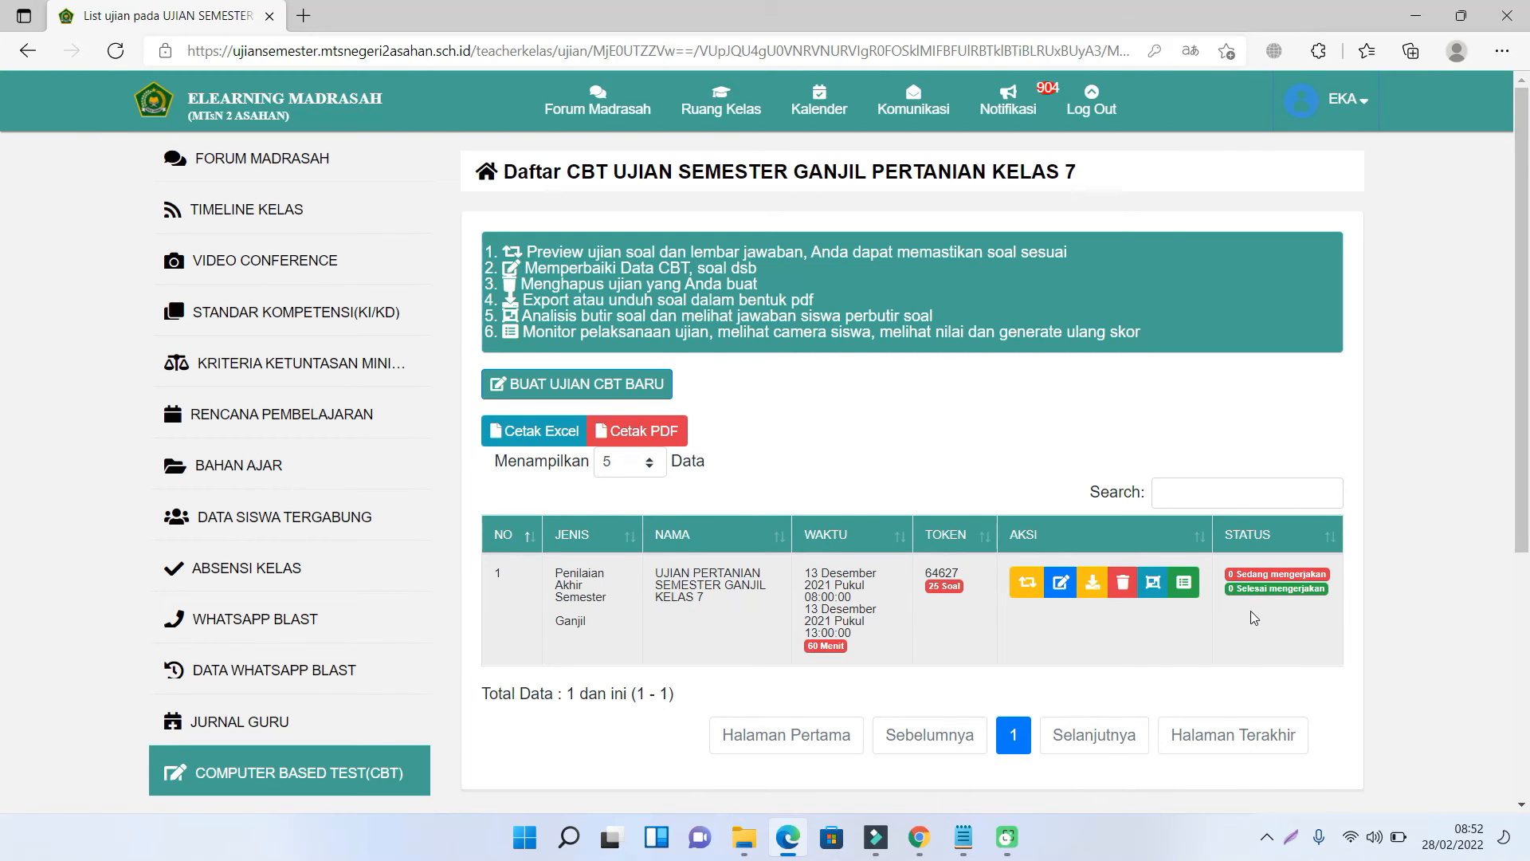
- Switch to the browser window showing the Daftar CBT VIII list with SUSULAN MATEMATIKA
left_click(919, 837)
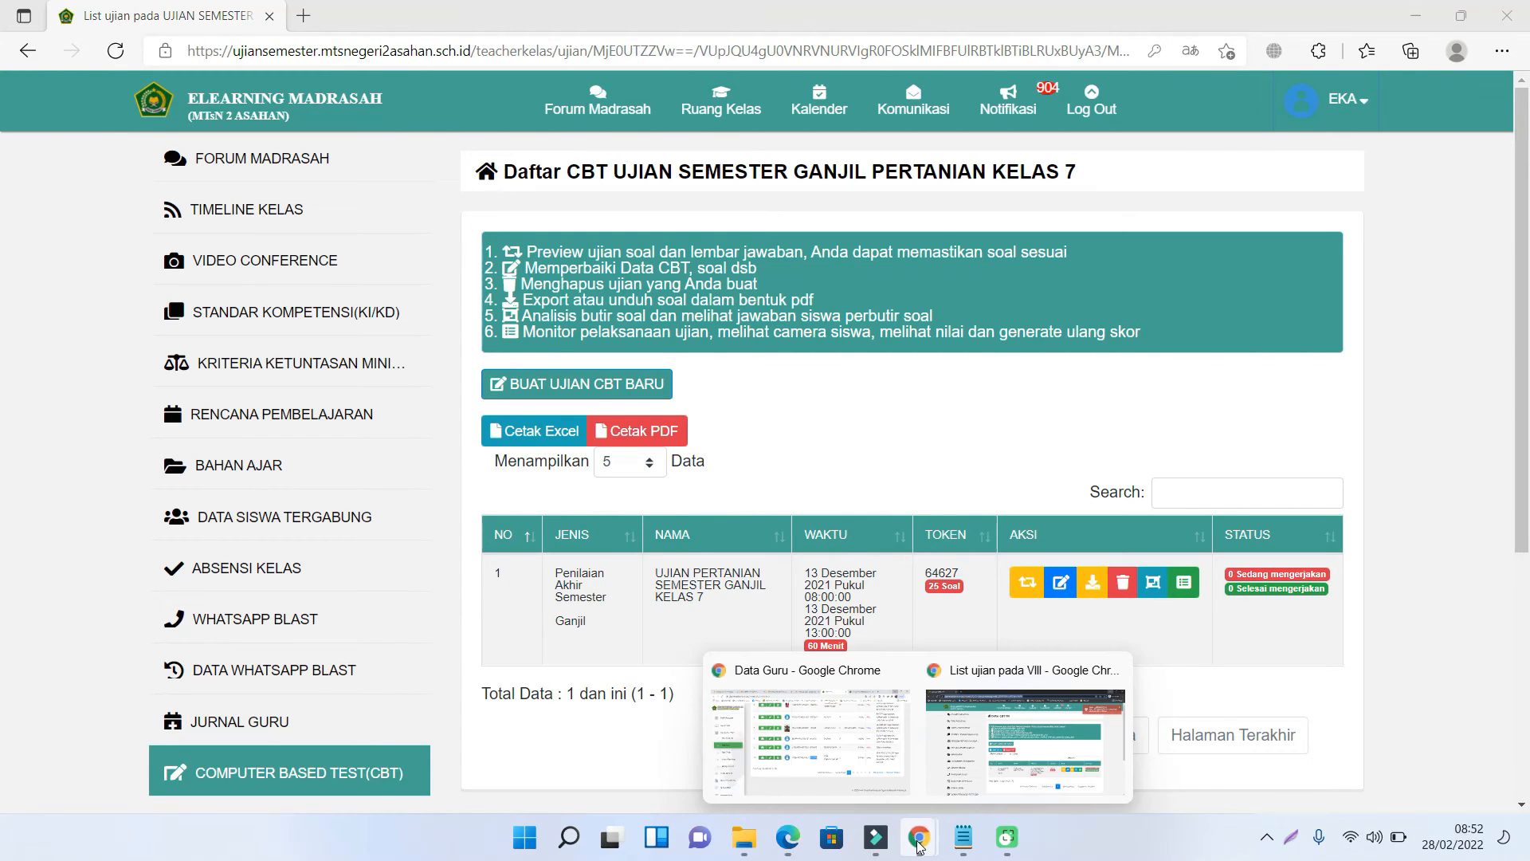
left_click(964, 765)
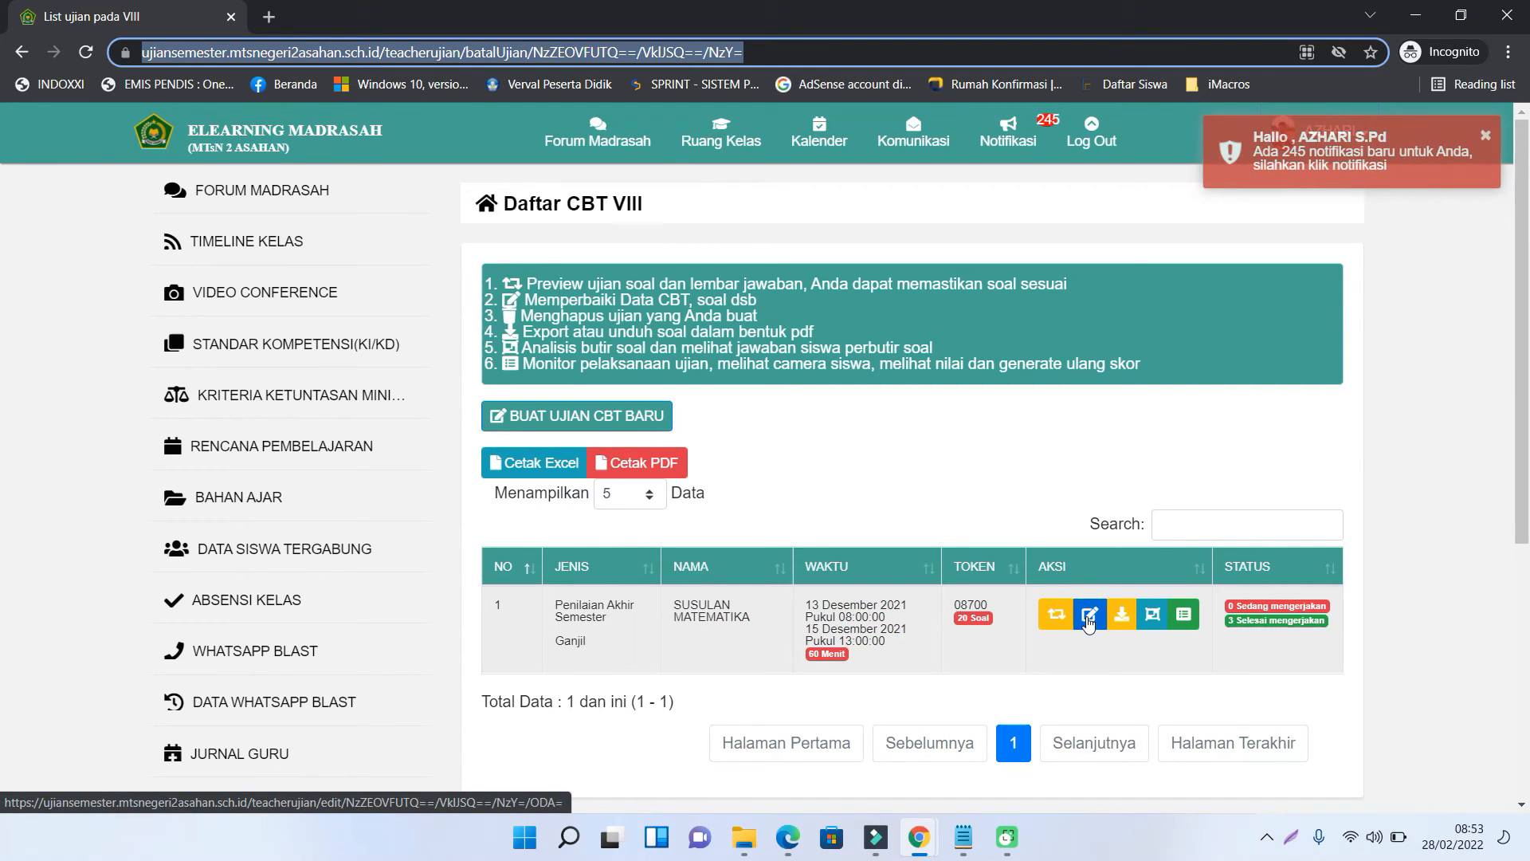
- Review question 6 of SUSULAN MATEMATIKA in Edit CBT, then save it with Simpan dan Tutup
left_click(1089, 615)
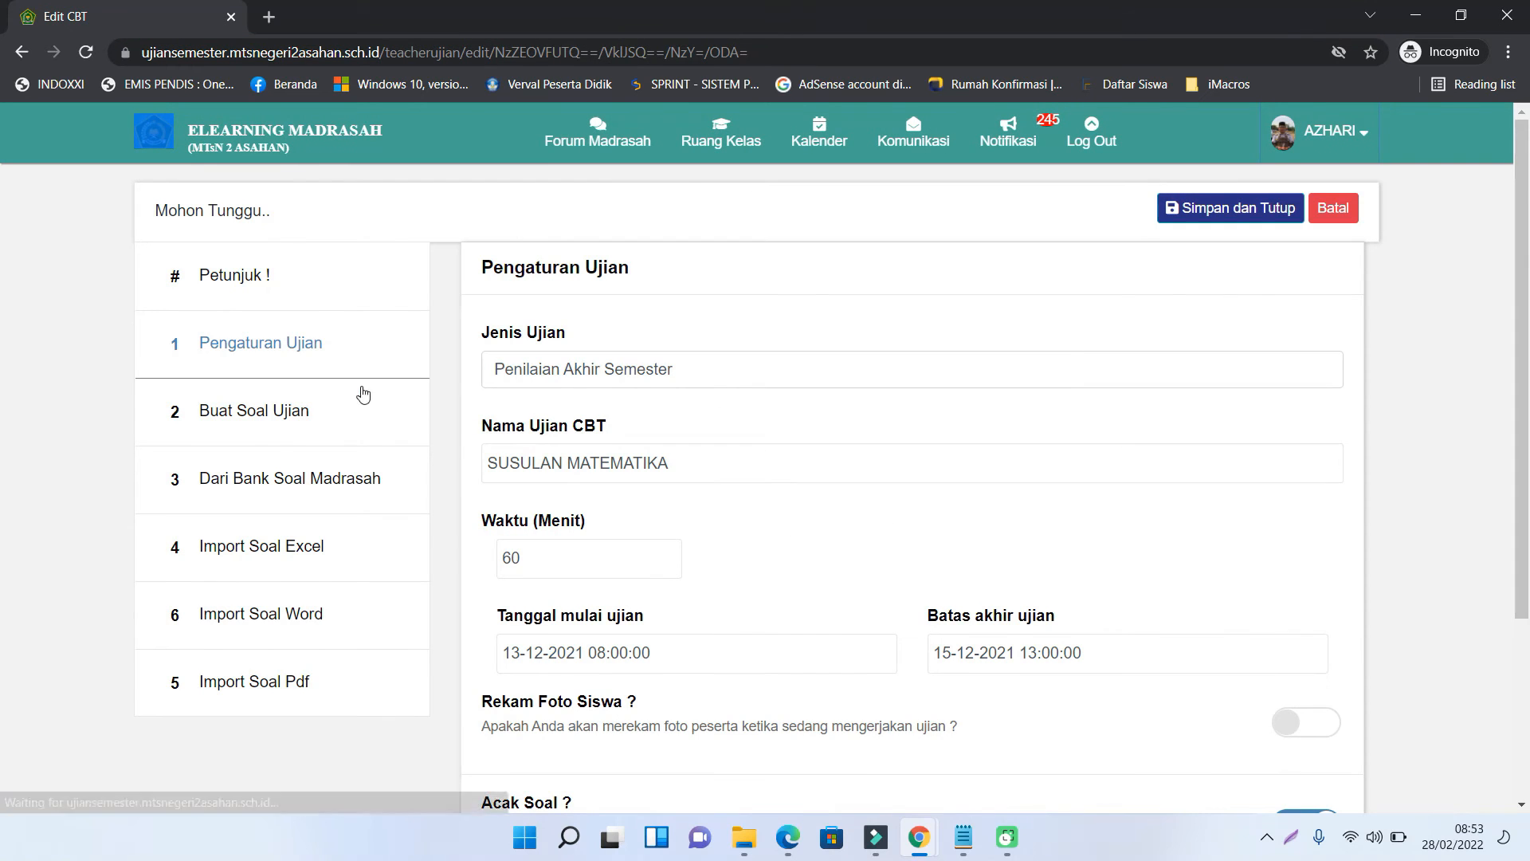
left_click(301, 416)
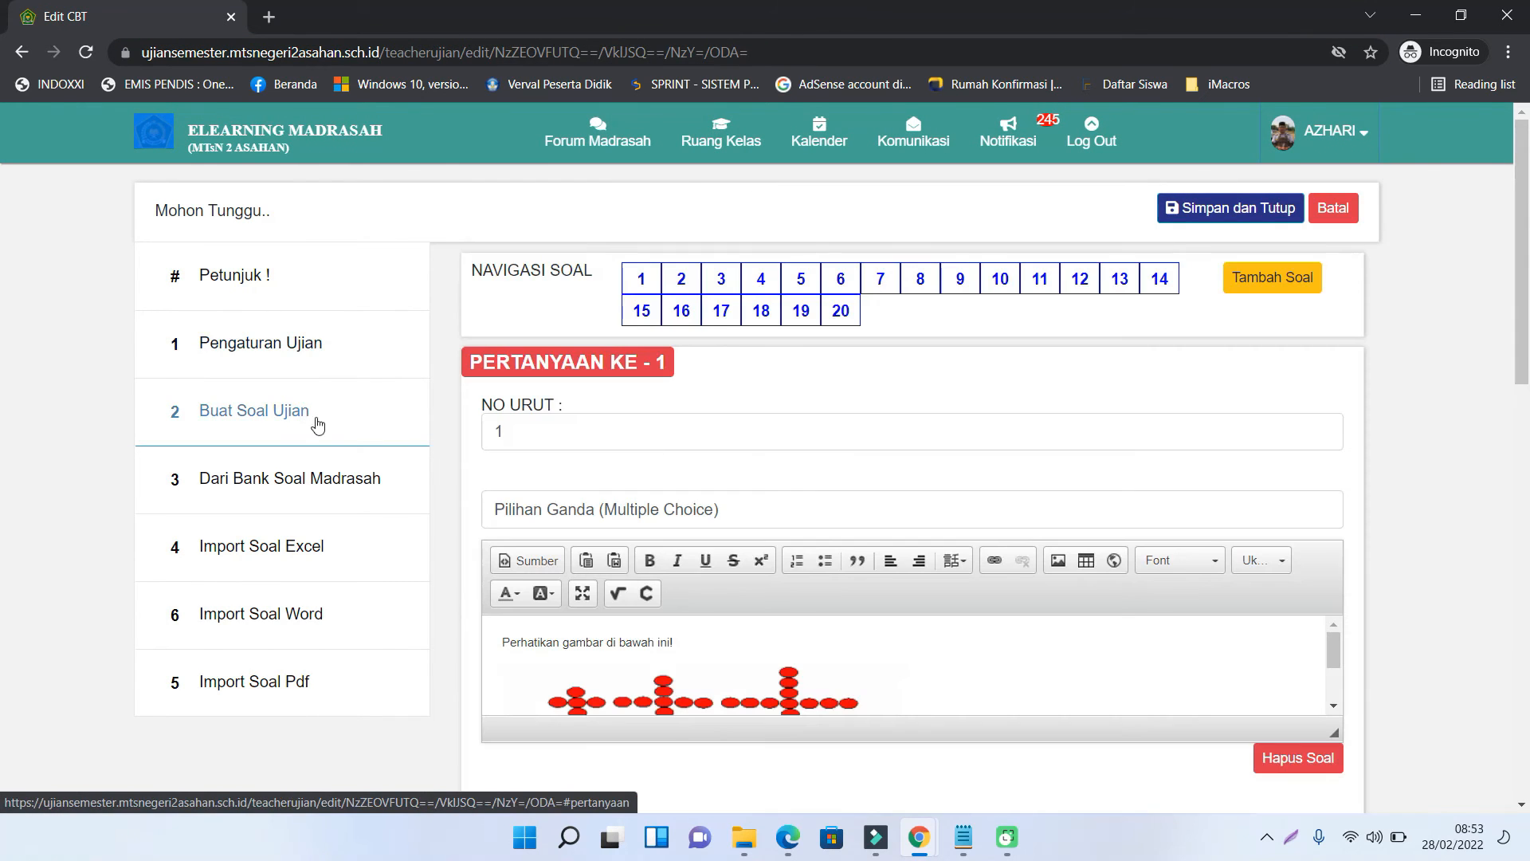
left_click(841, 281)
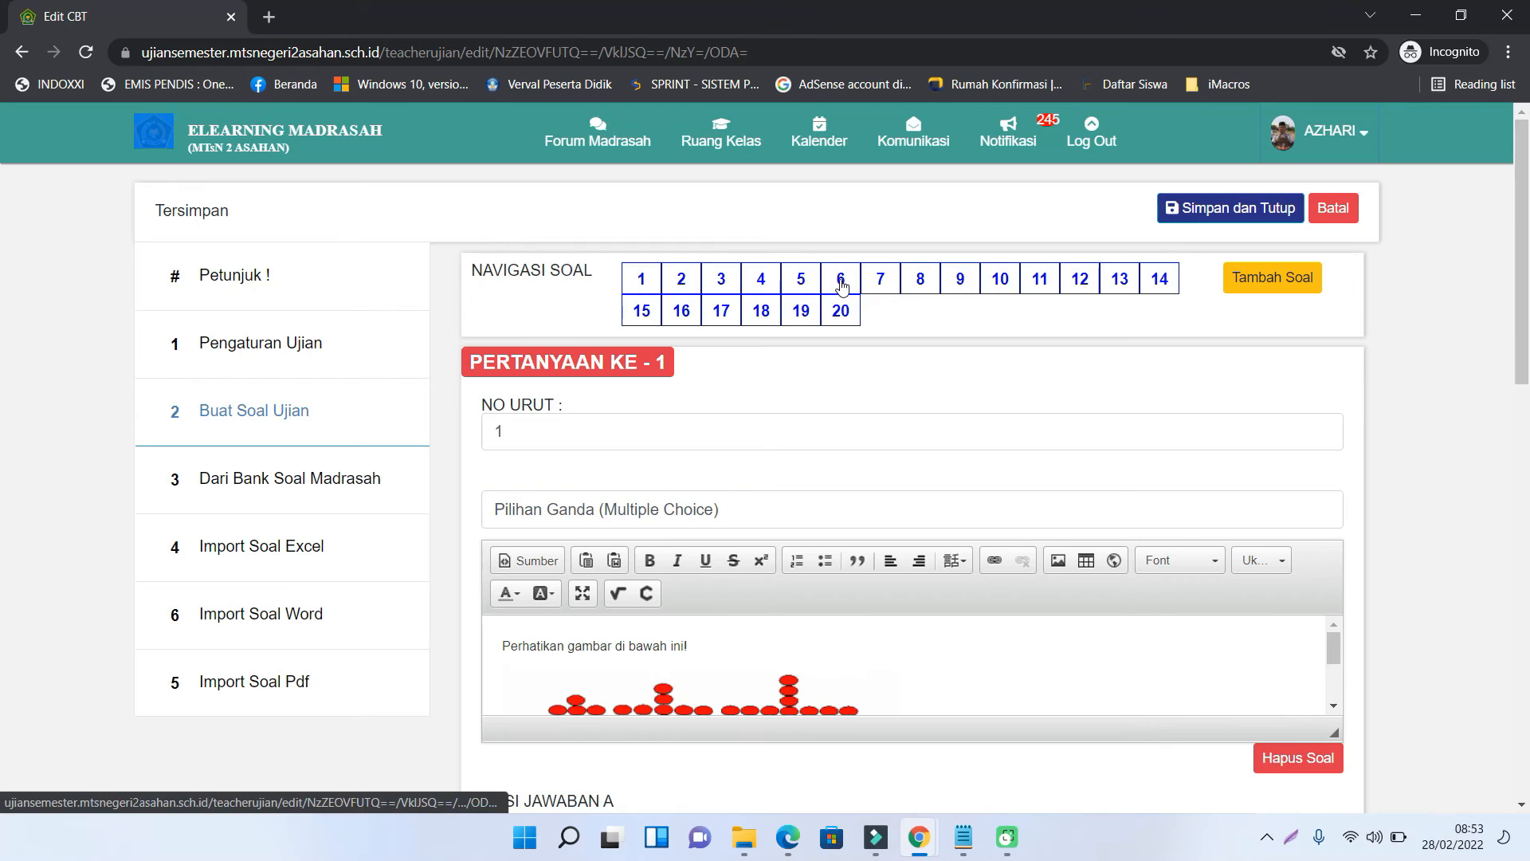
left_click(953, 638)
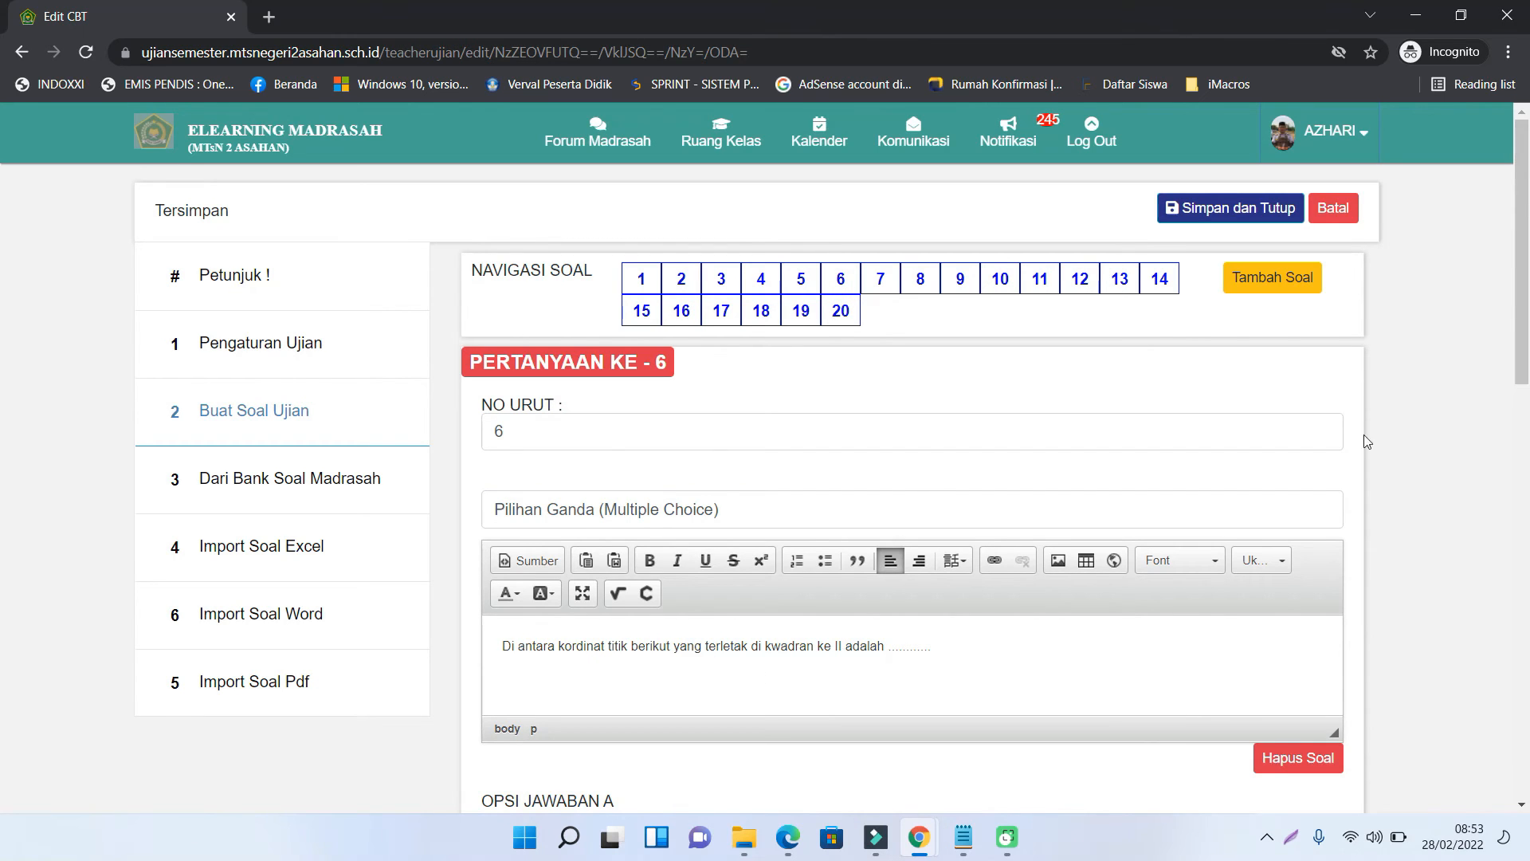
left_click(1226, 209)
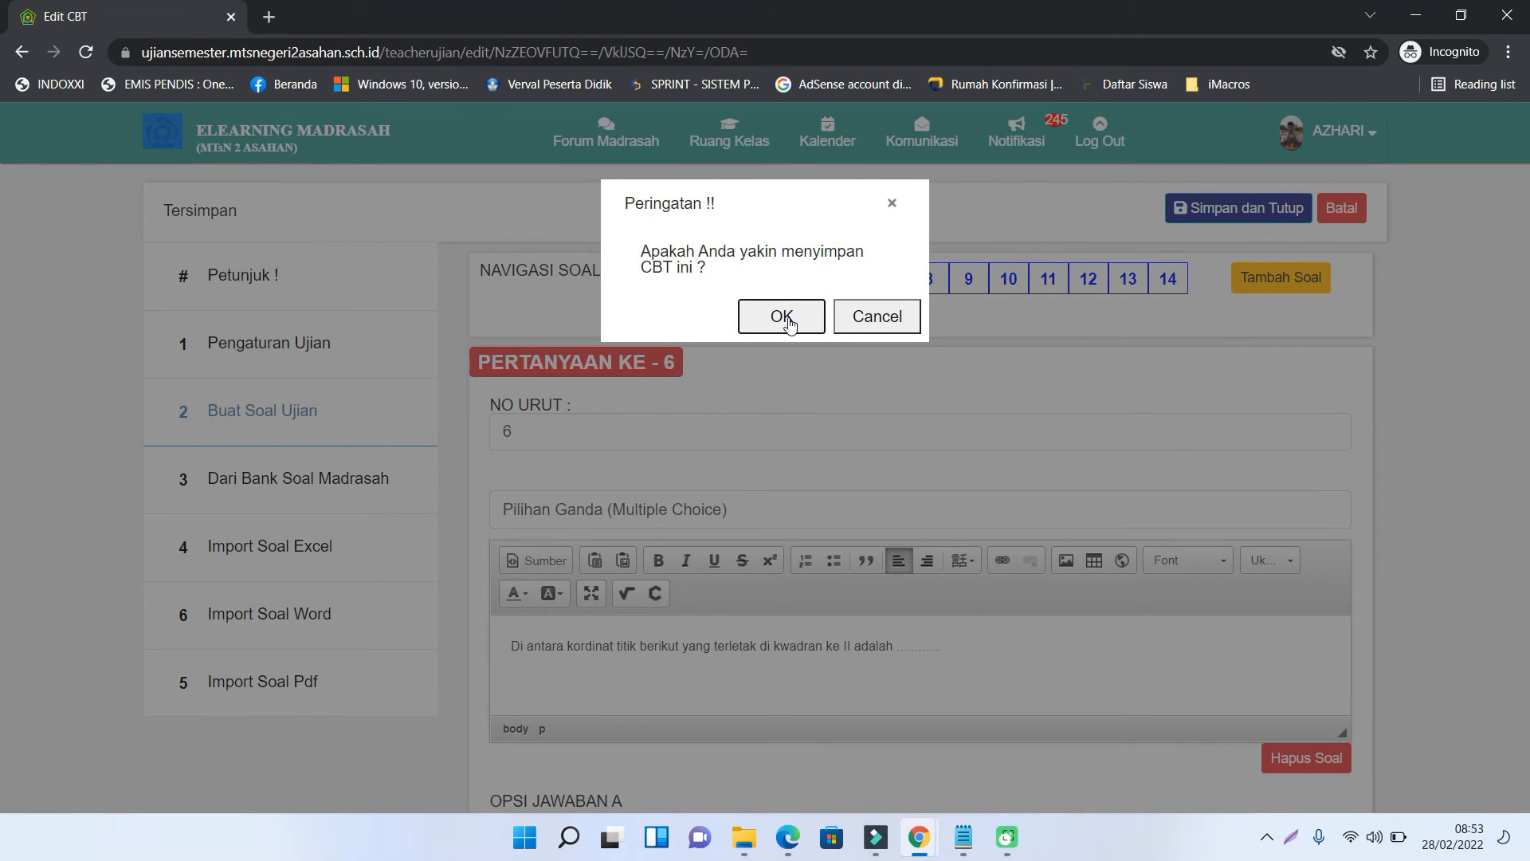
left_click(781, 317)
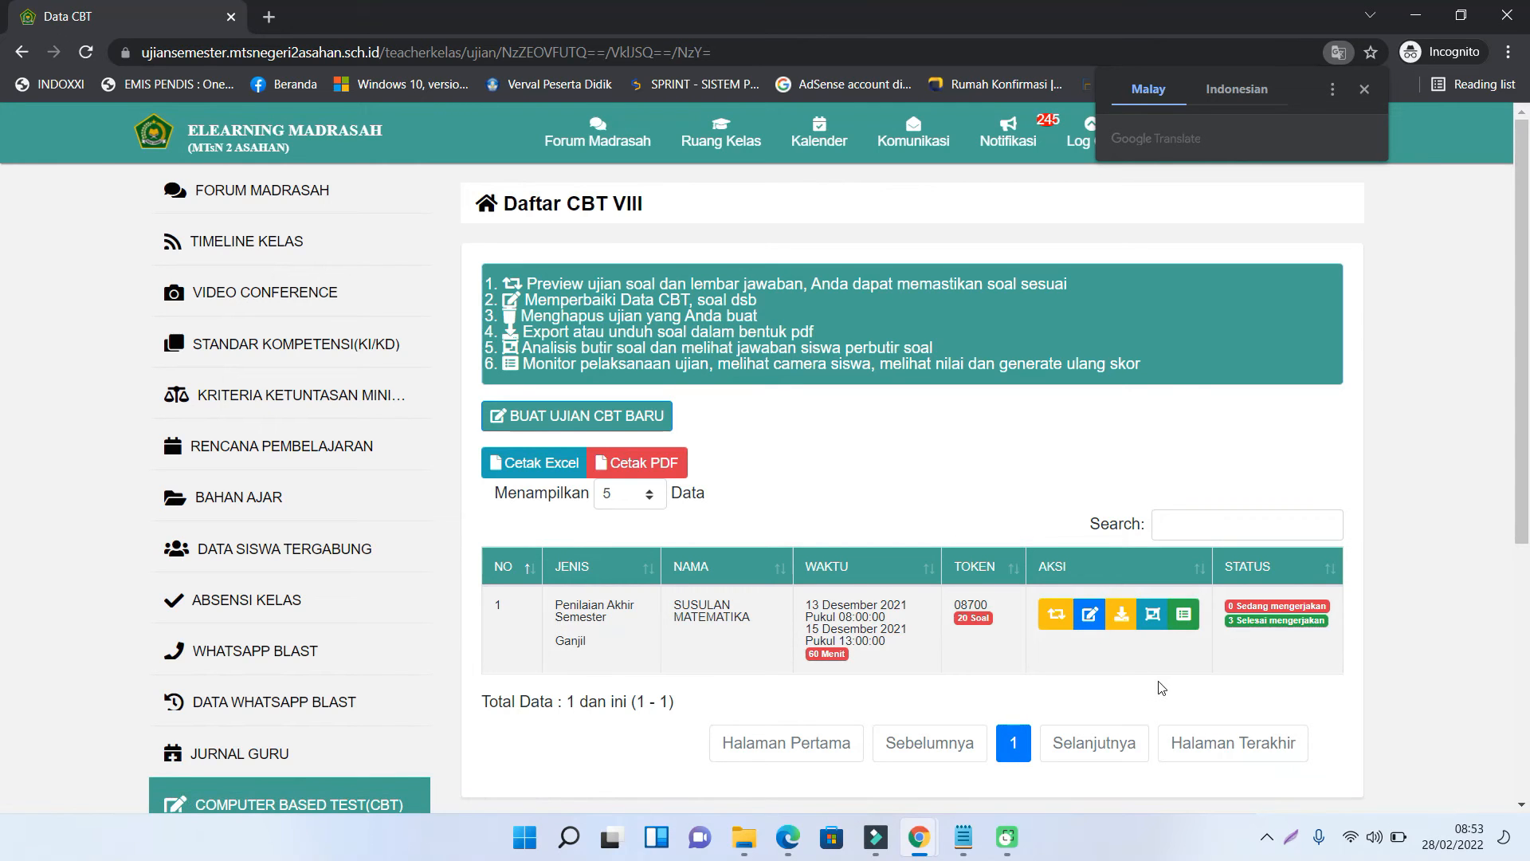
- Reset the first student's SUSULAN MATEMATIKA attempt in Hasil CBT, leaving 2 students finished
left_click(1186, 620)
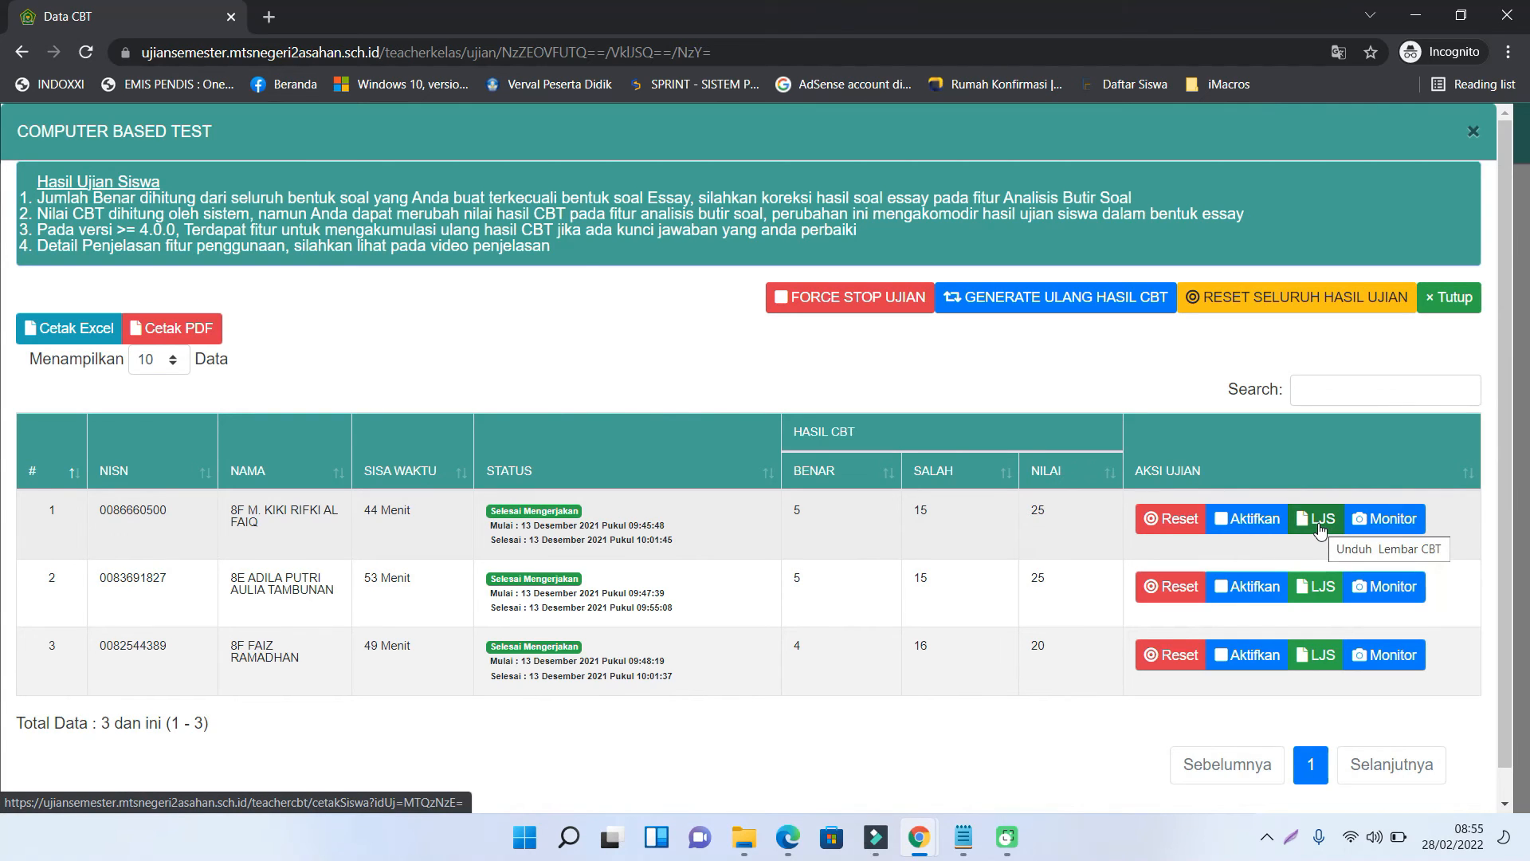
left_click(1169, 526)
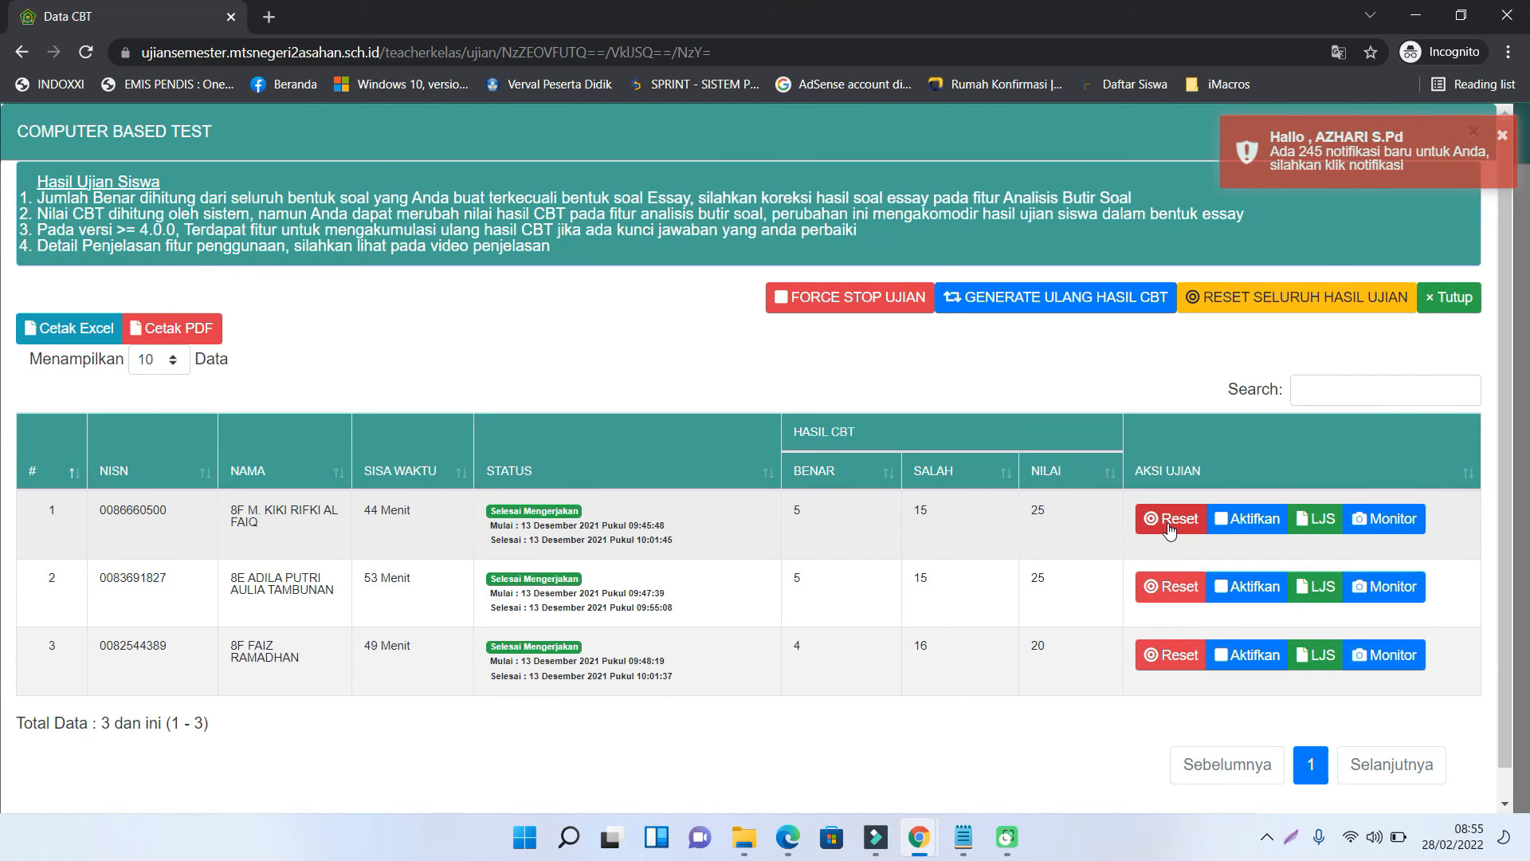
left_click(793, 354)
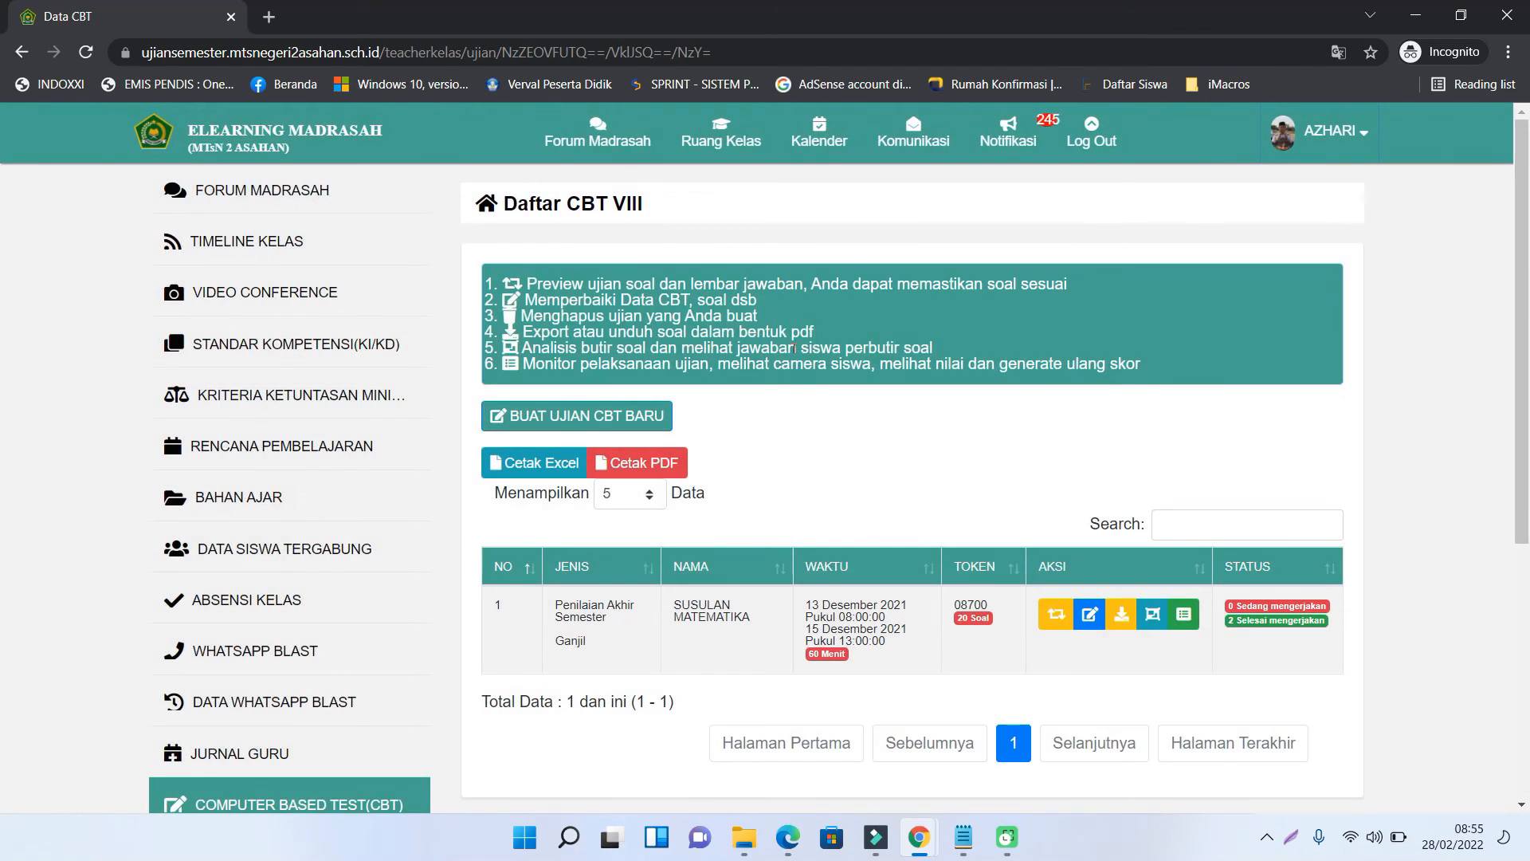
- Reactivate the first student's exam attempt in Hasil CBT, then bring up the KELAS 8 exam list
left_click(1190, 622)
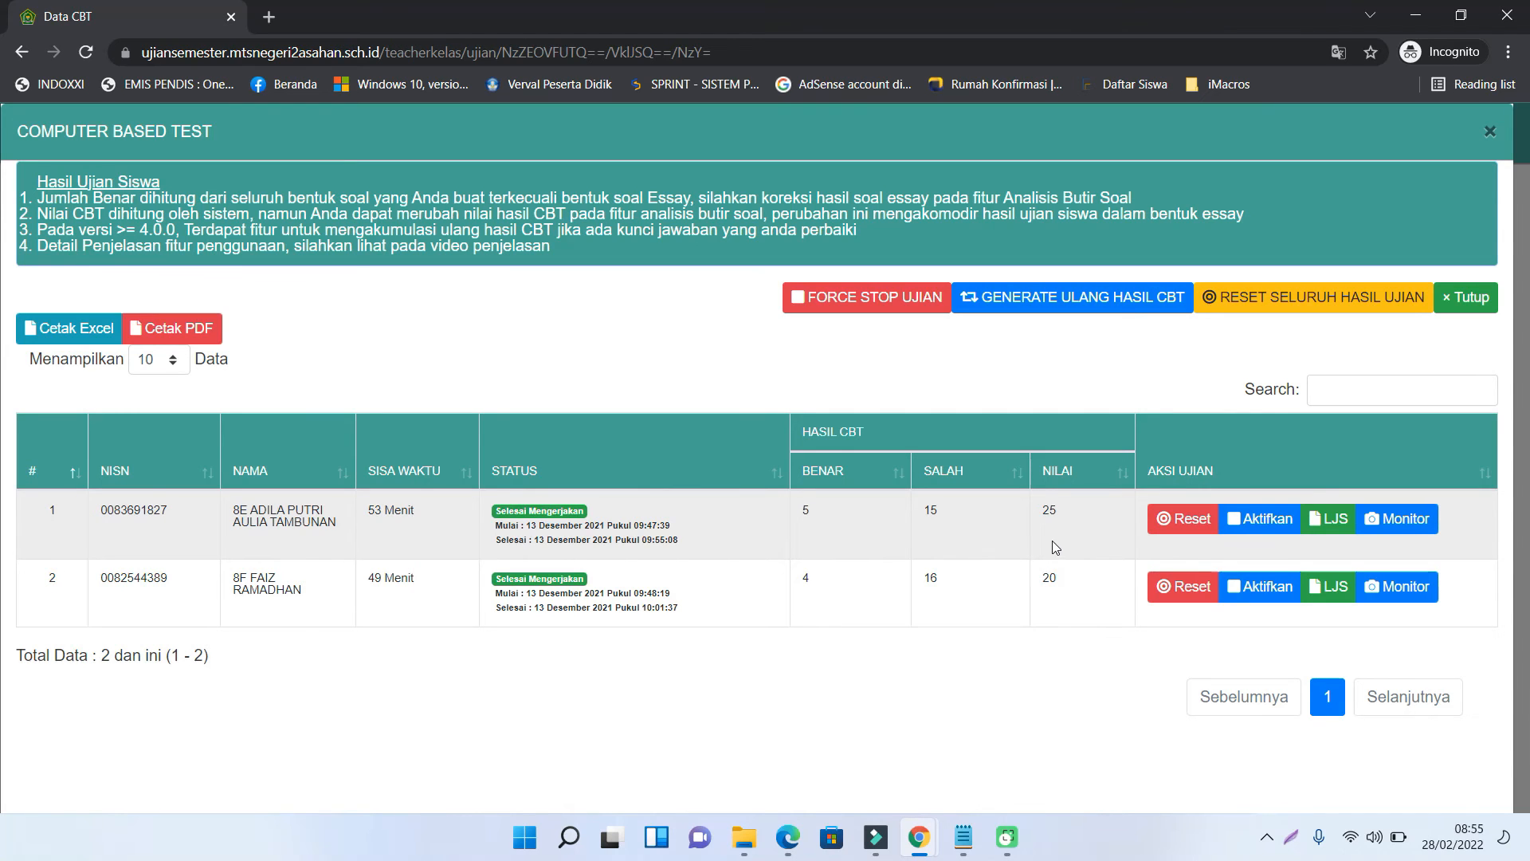
left_click(1261, 526)
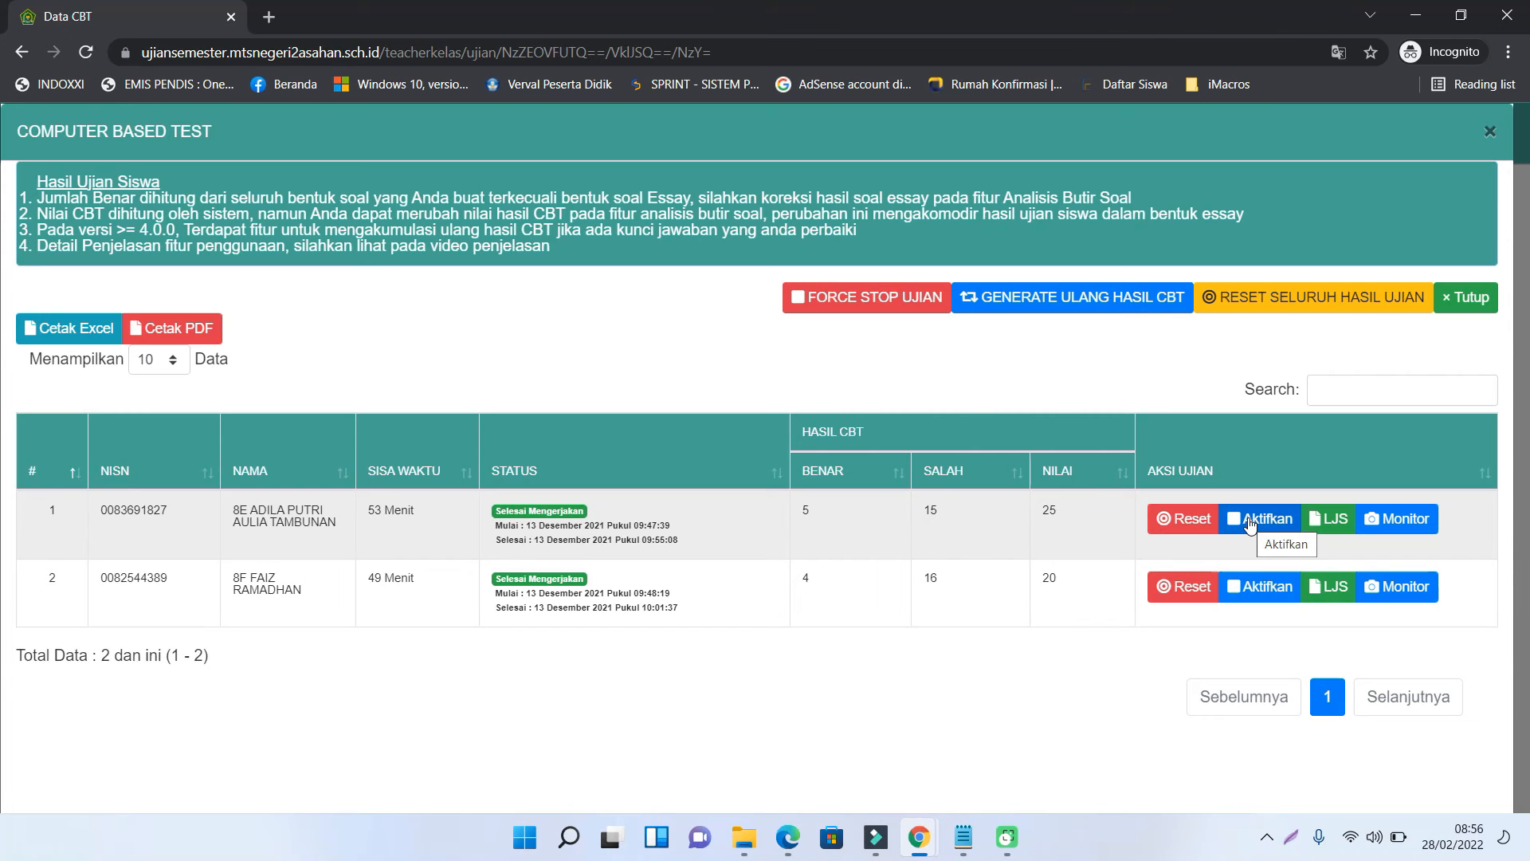
left_click(1250, 522)
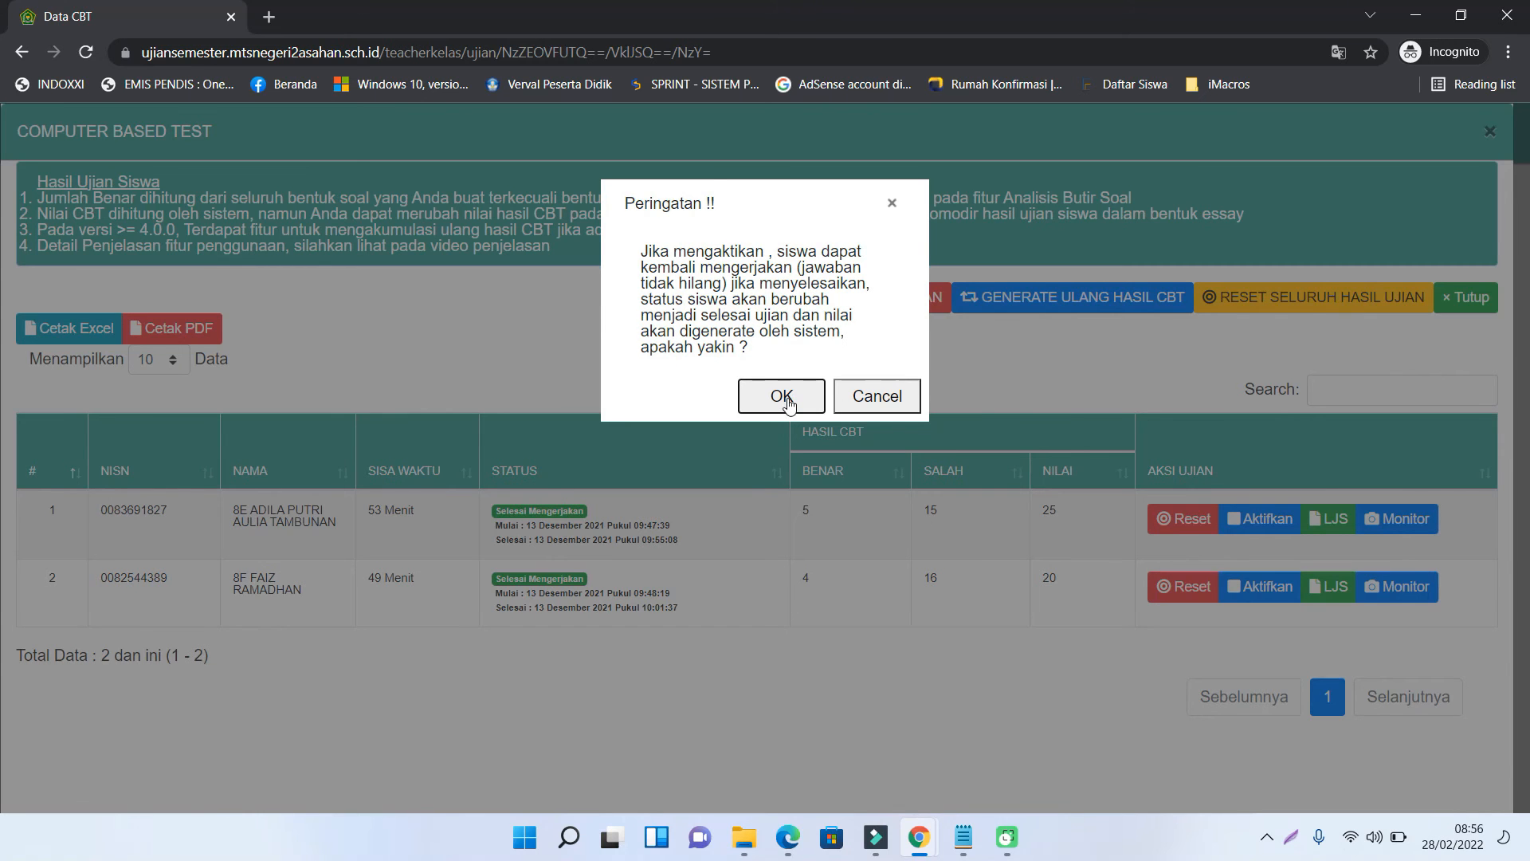
left_click(788, 404)
left_click(1184, 623)
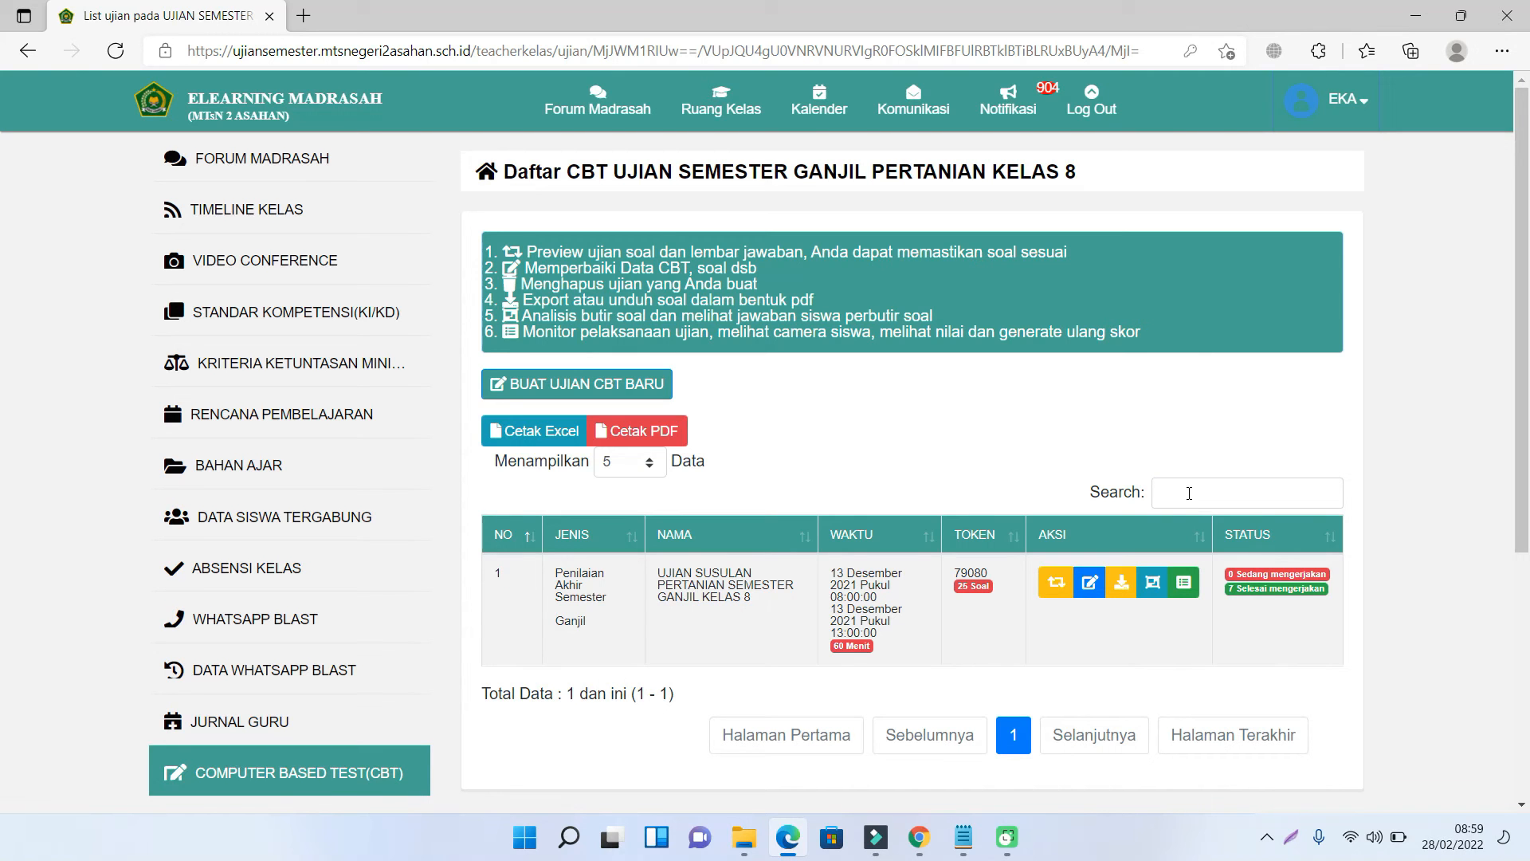
- Show 100 KELAS 8 results per page, export them with Cetak Excel and open the file
left_click(1186, 582)
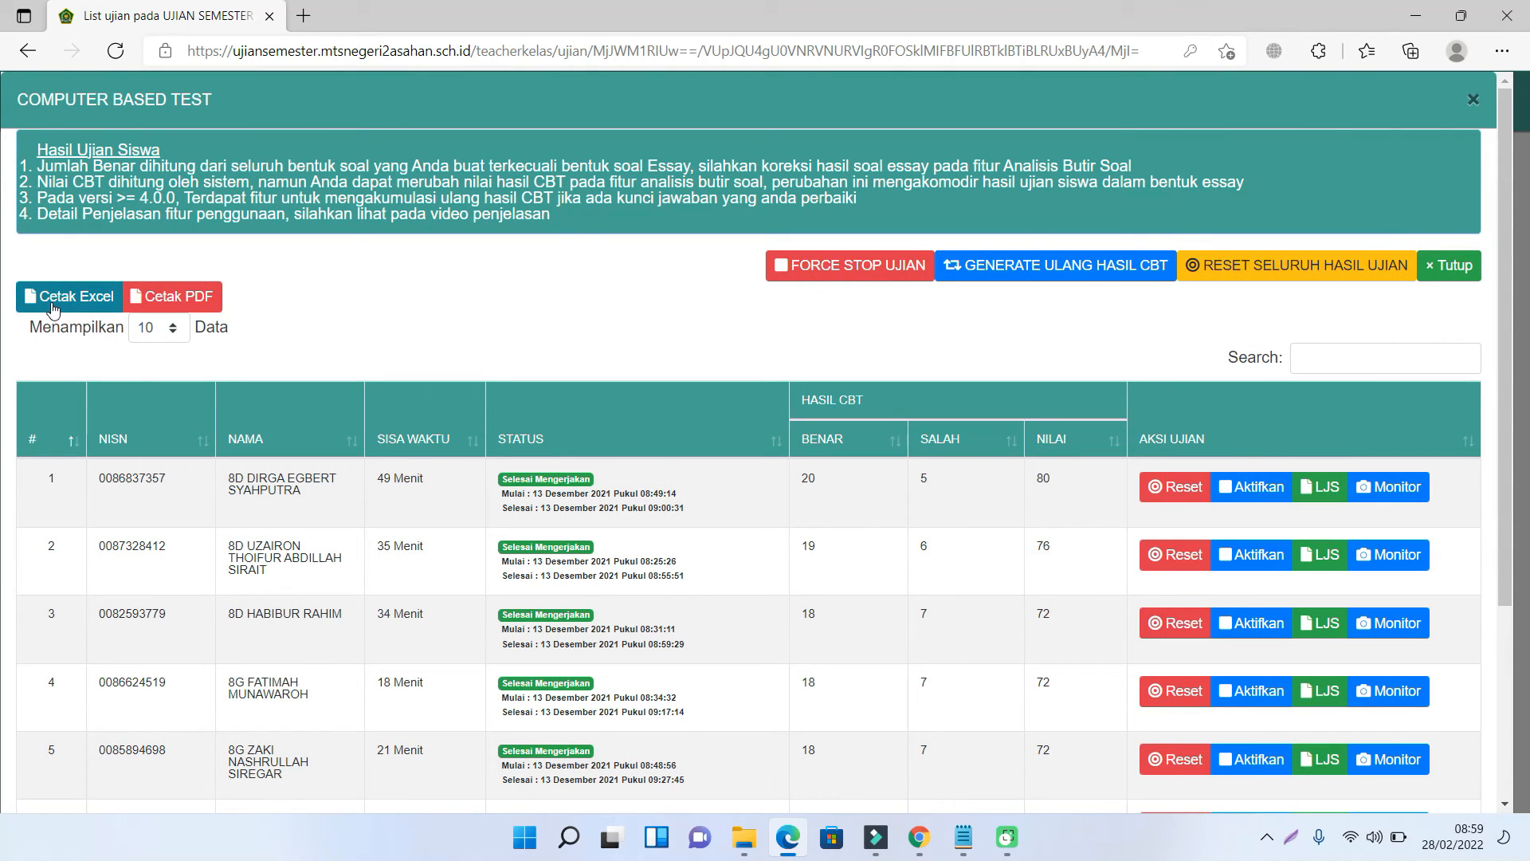
left_click(153, 341)
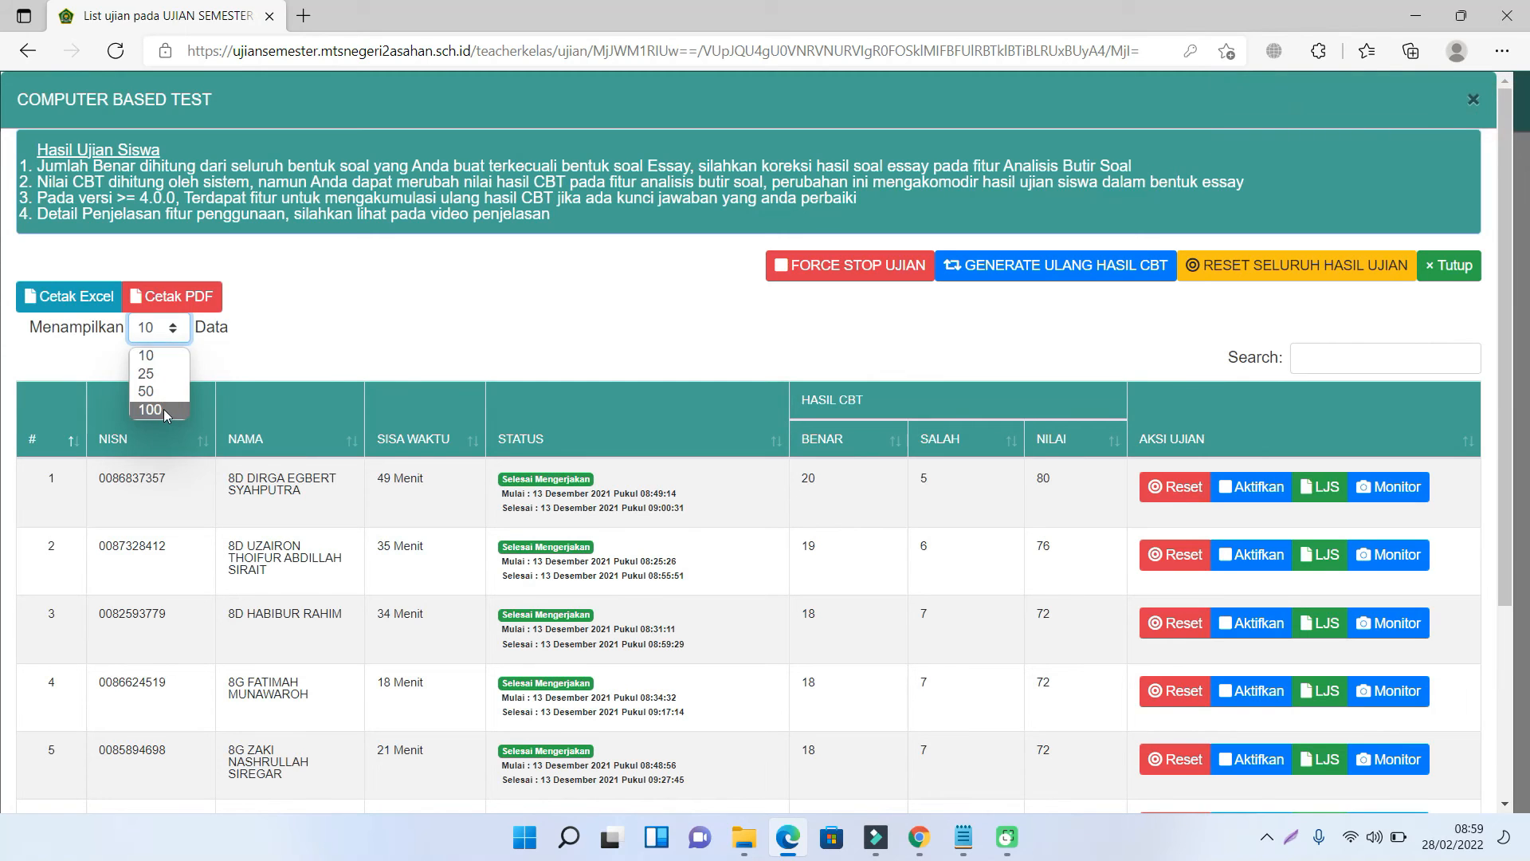
left_click(159, 464)
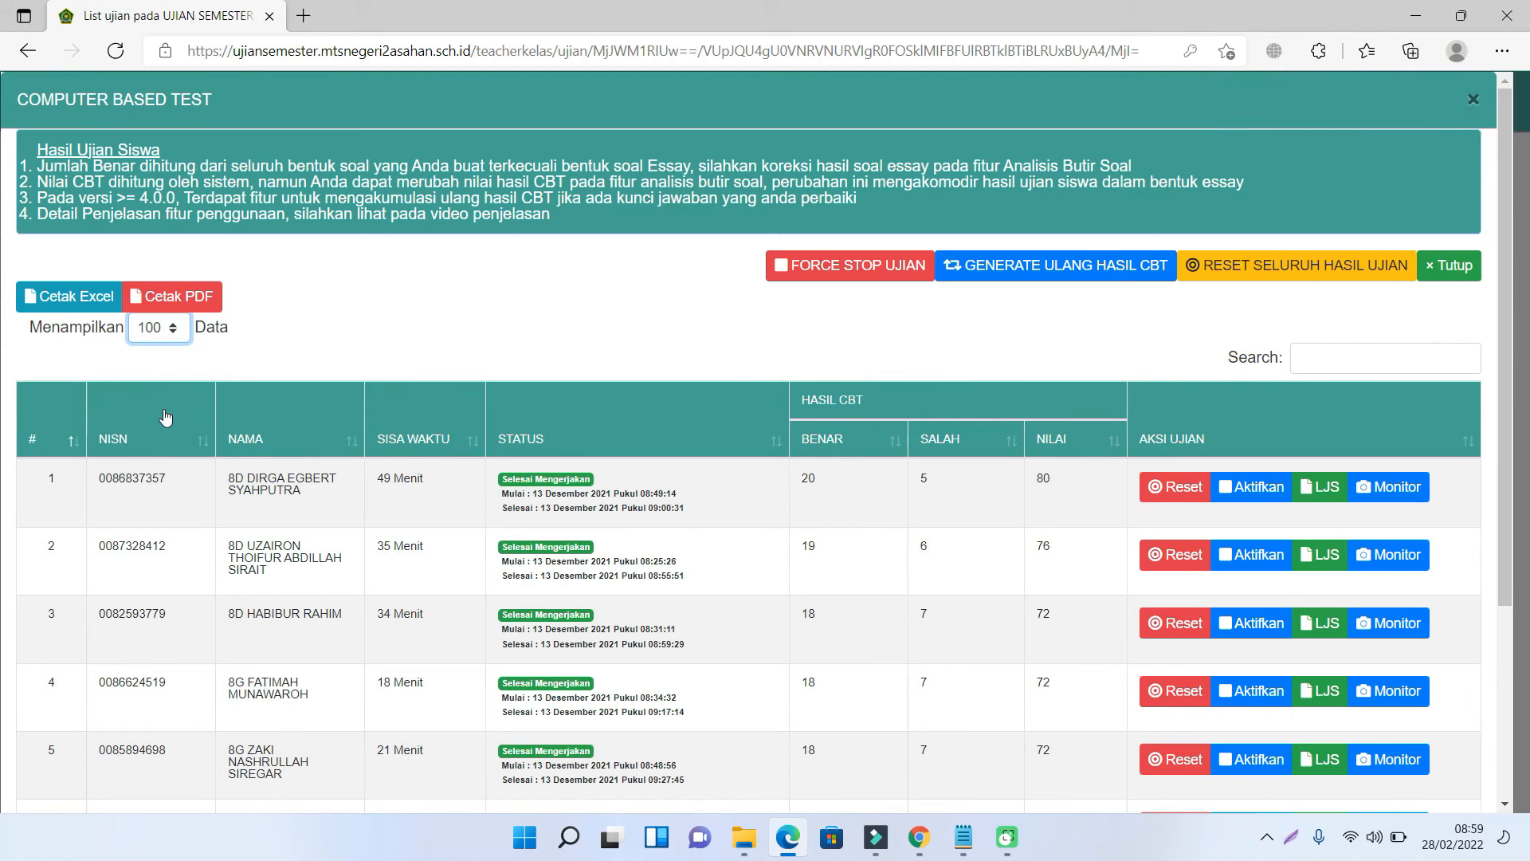
left_click(65, 310)
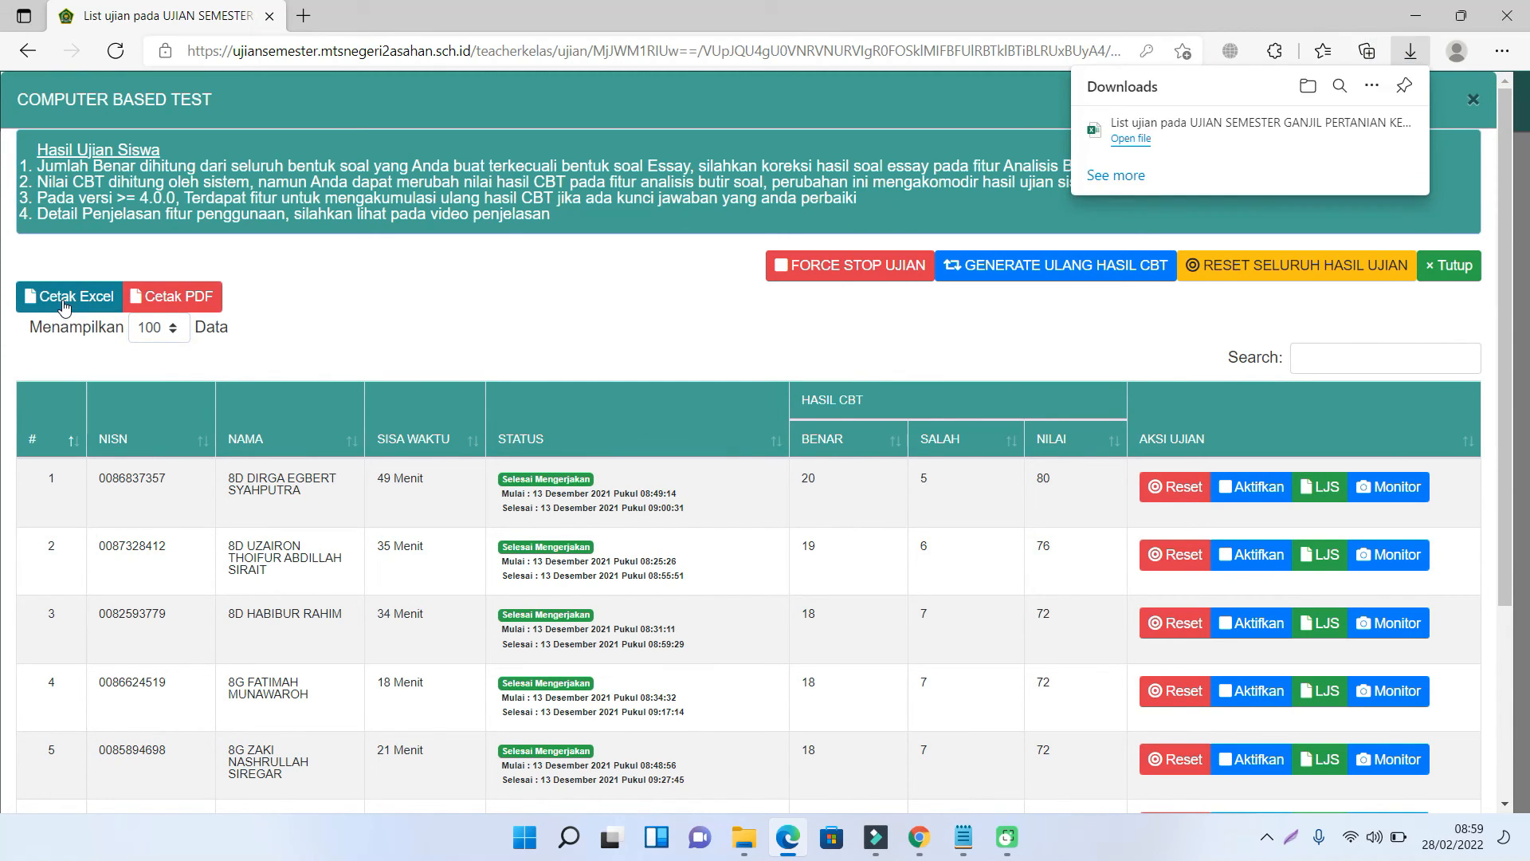
left_click(1132, 140)
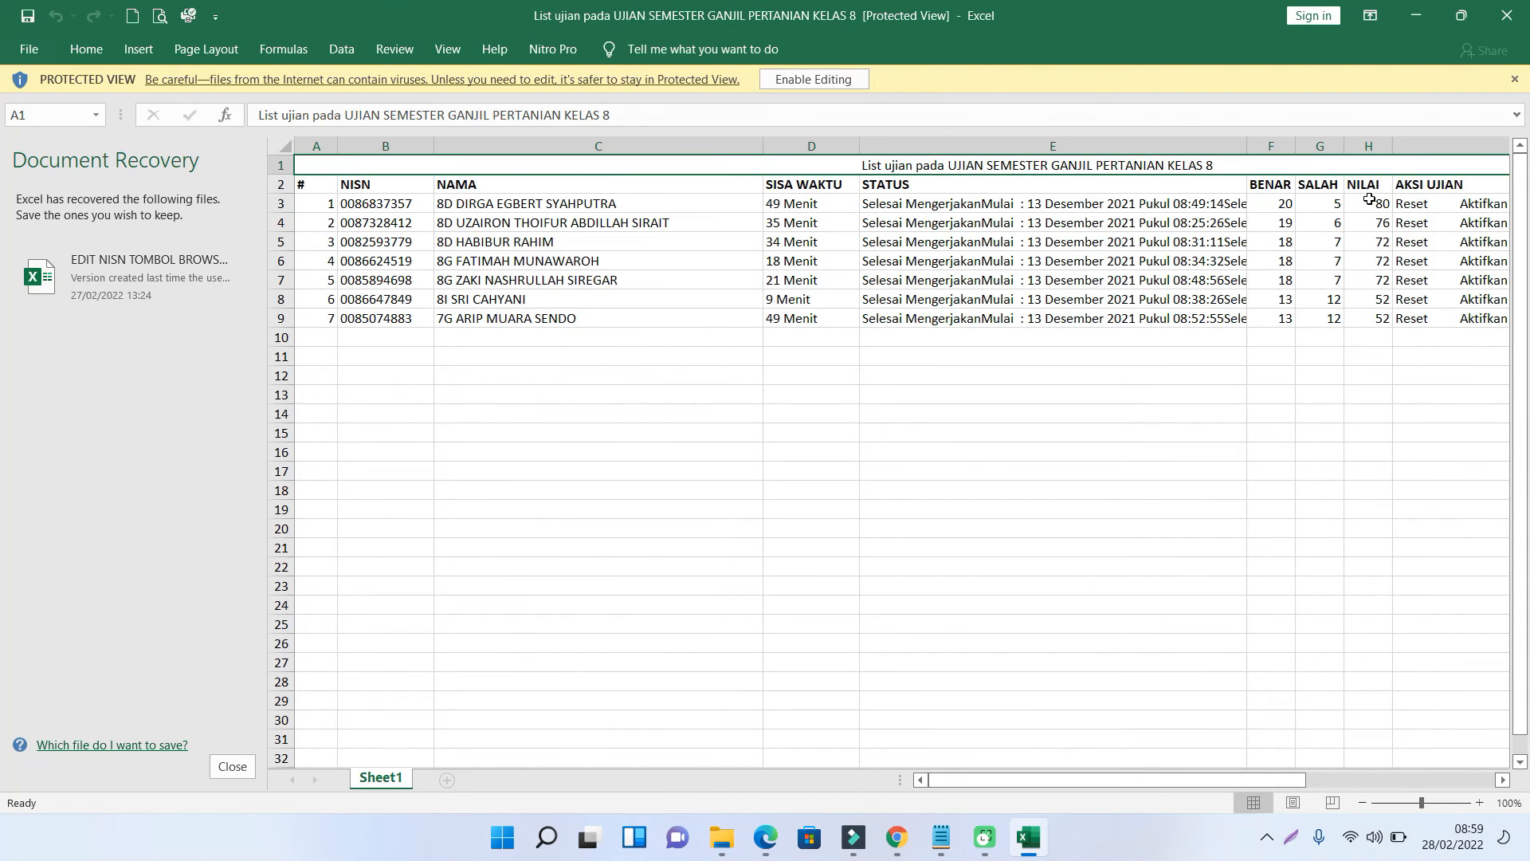
- Read the average NILAI of all seven scores (H3:H9) and the top five (H3:H7), then close Excel
left_click_drag(1364, 200, 1382, 316)
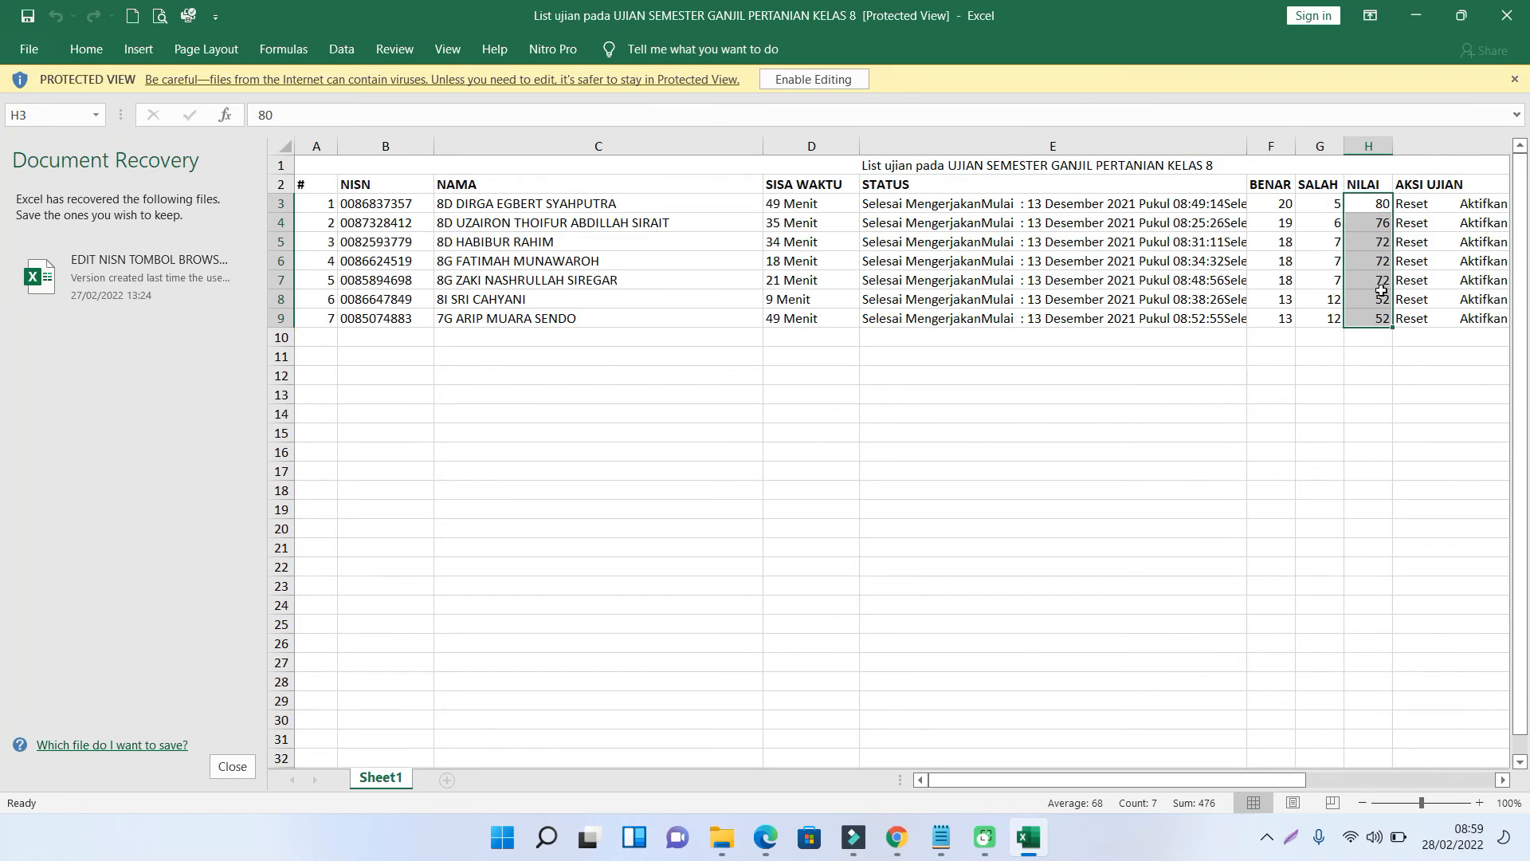
left_click(1369, 378)
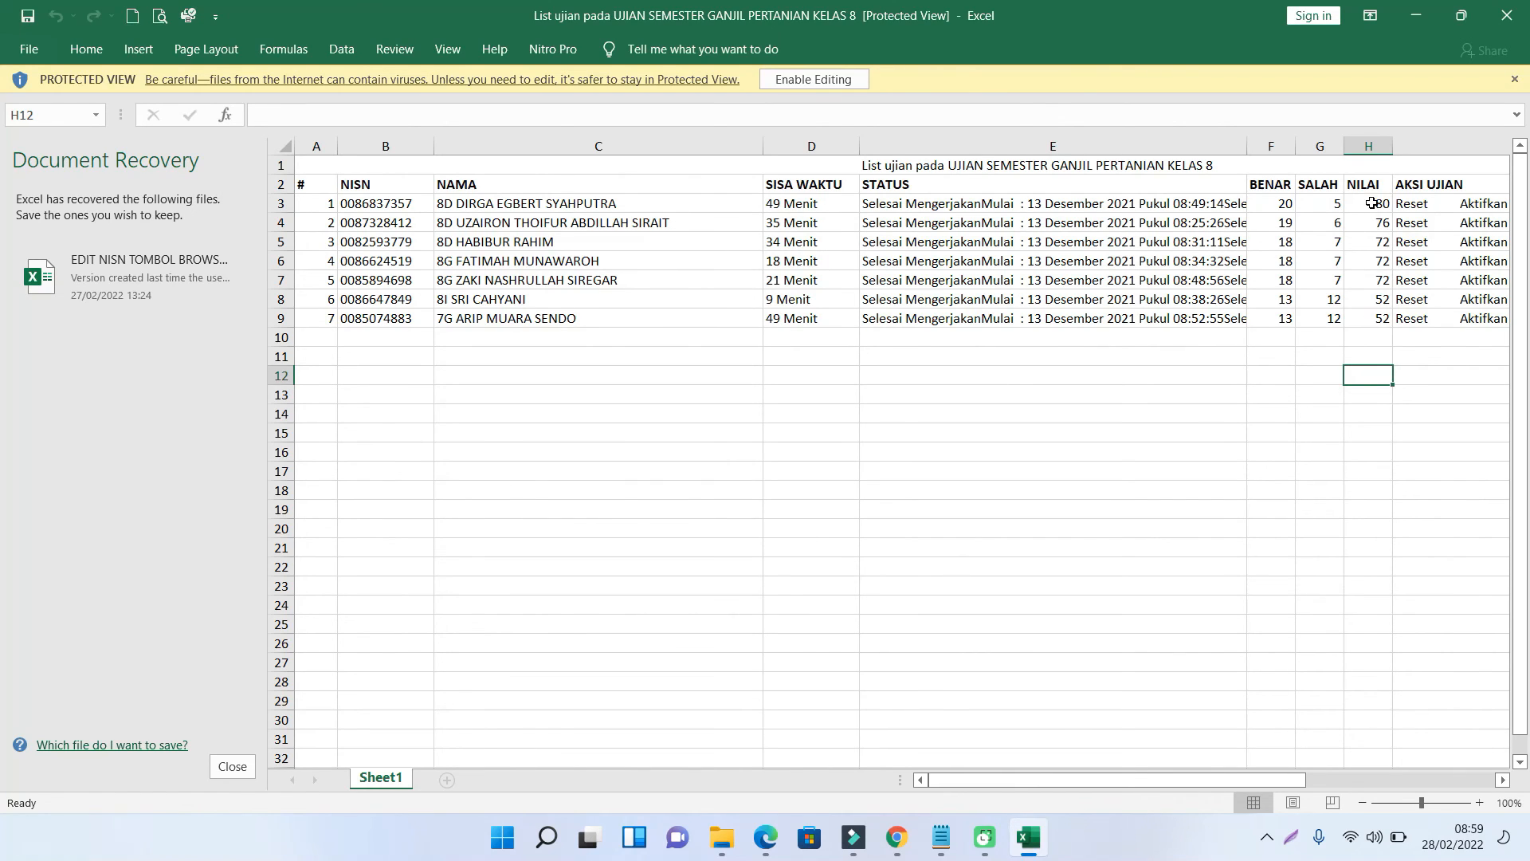
left_click_drag(1367, 204, 1383, 286)
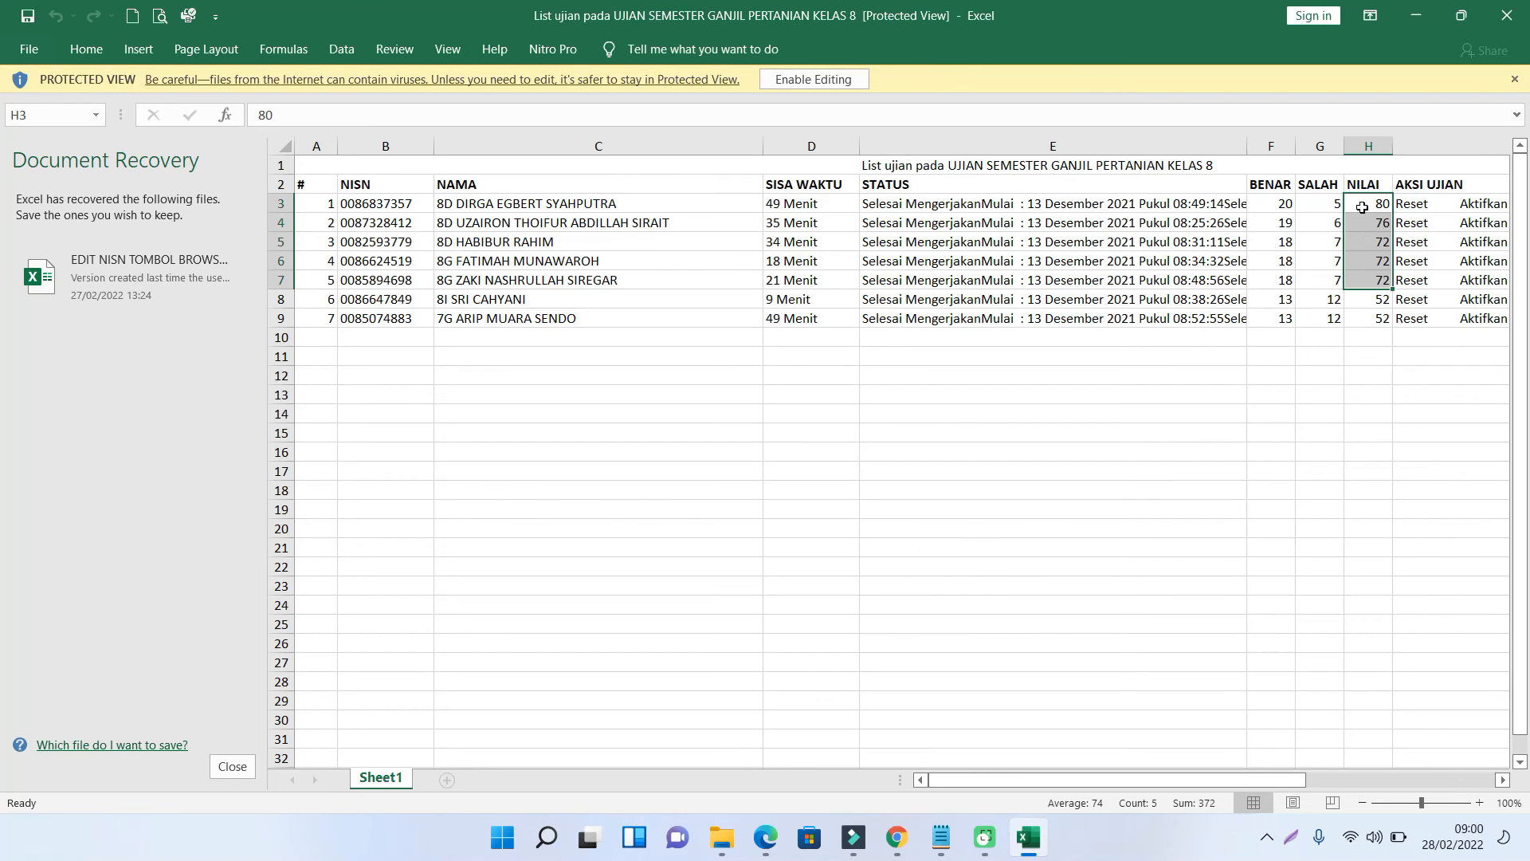
left_click(1326, 373)
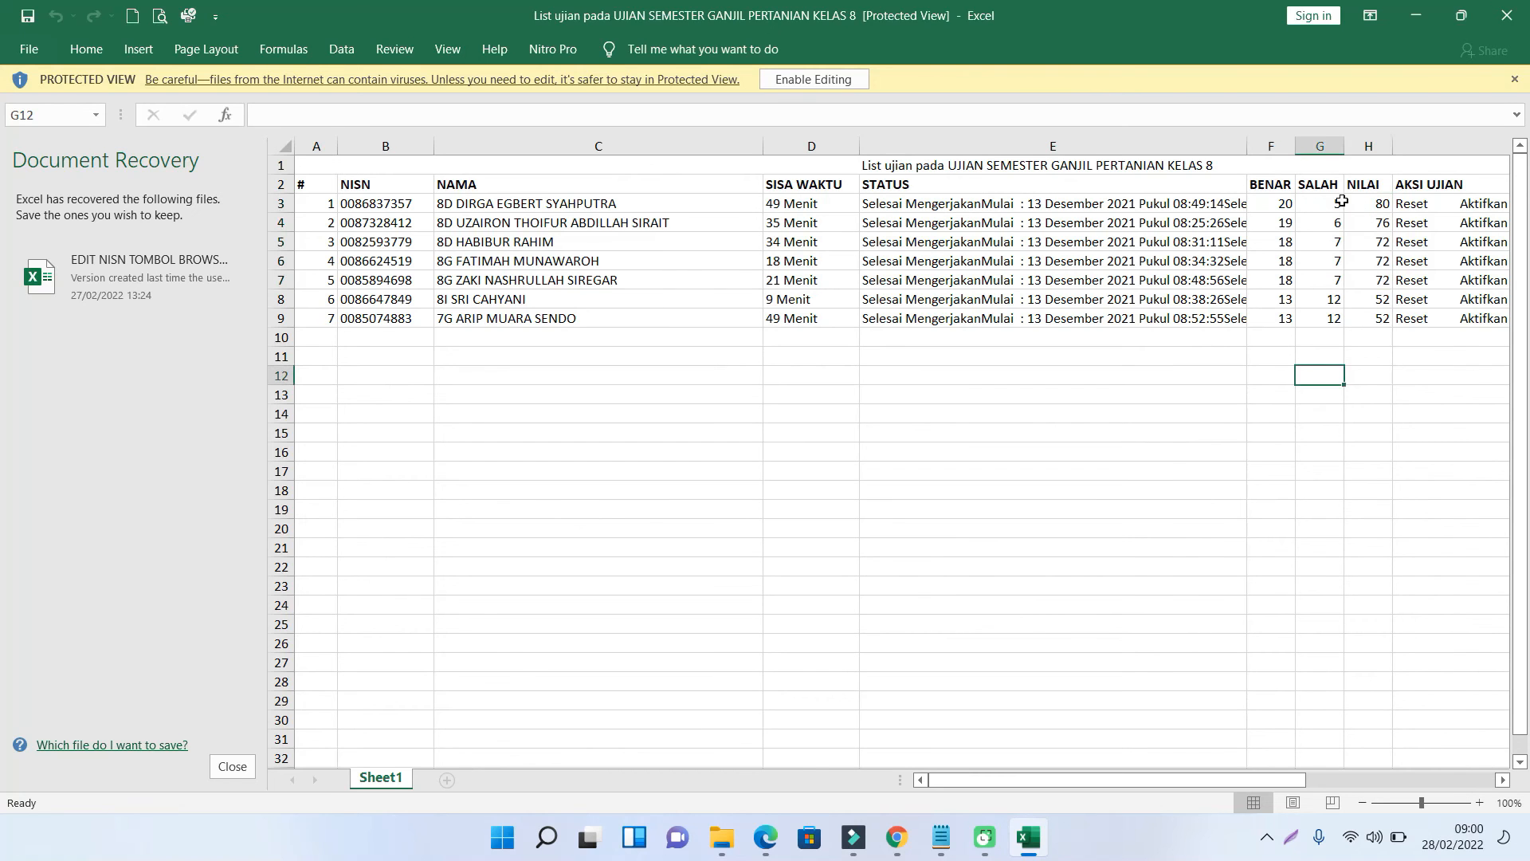
left_click(1507, 18)
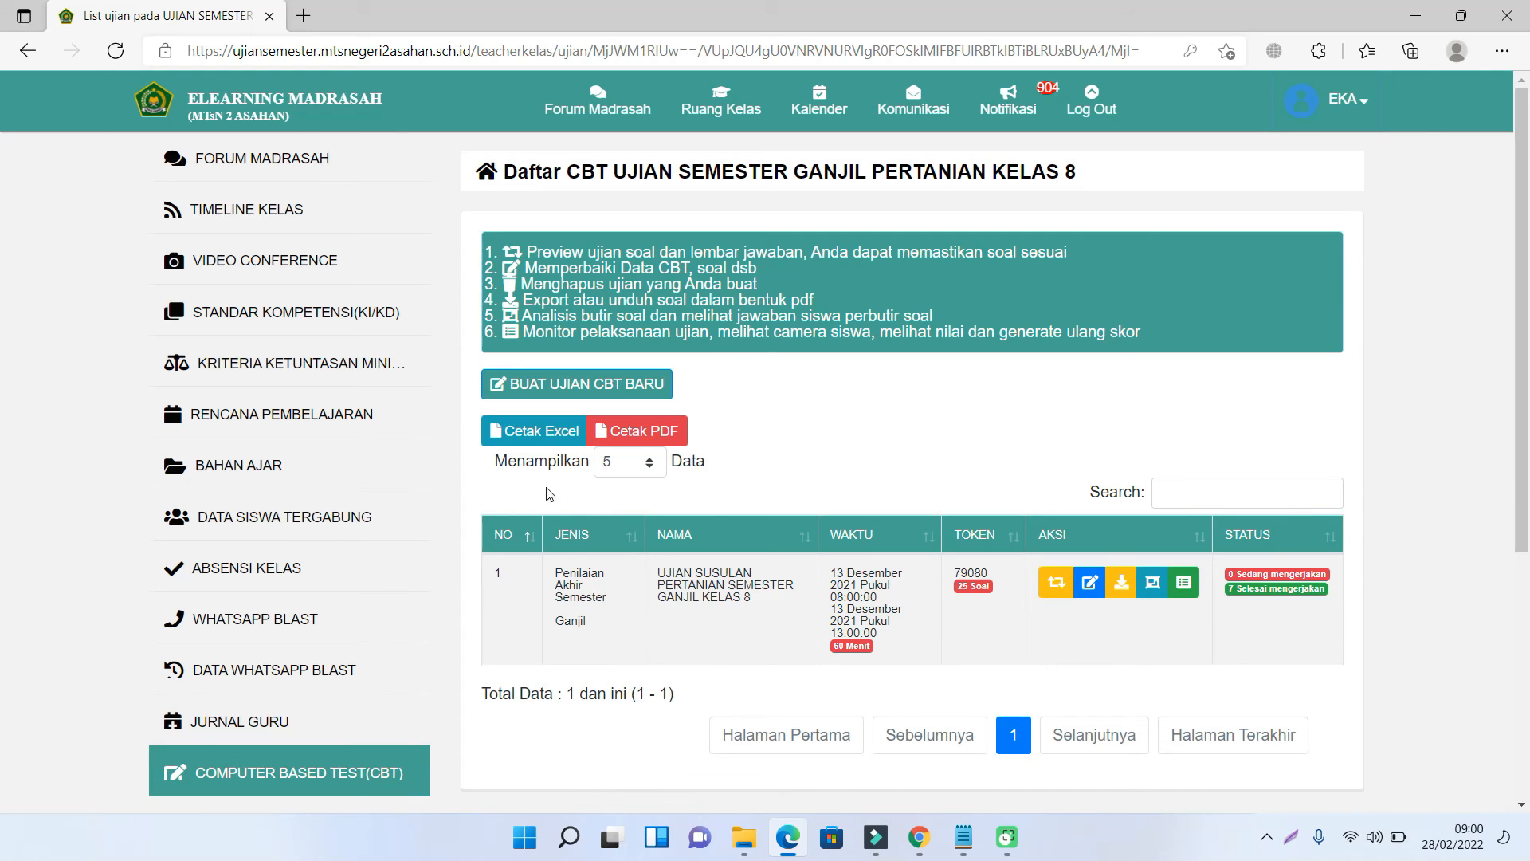
- Add all students to the class from the invite list shown 100 per page, confirming the join
left_click(302, 520)
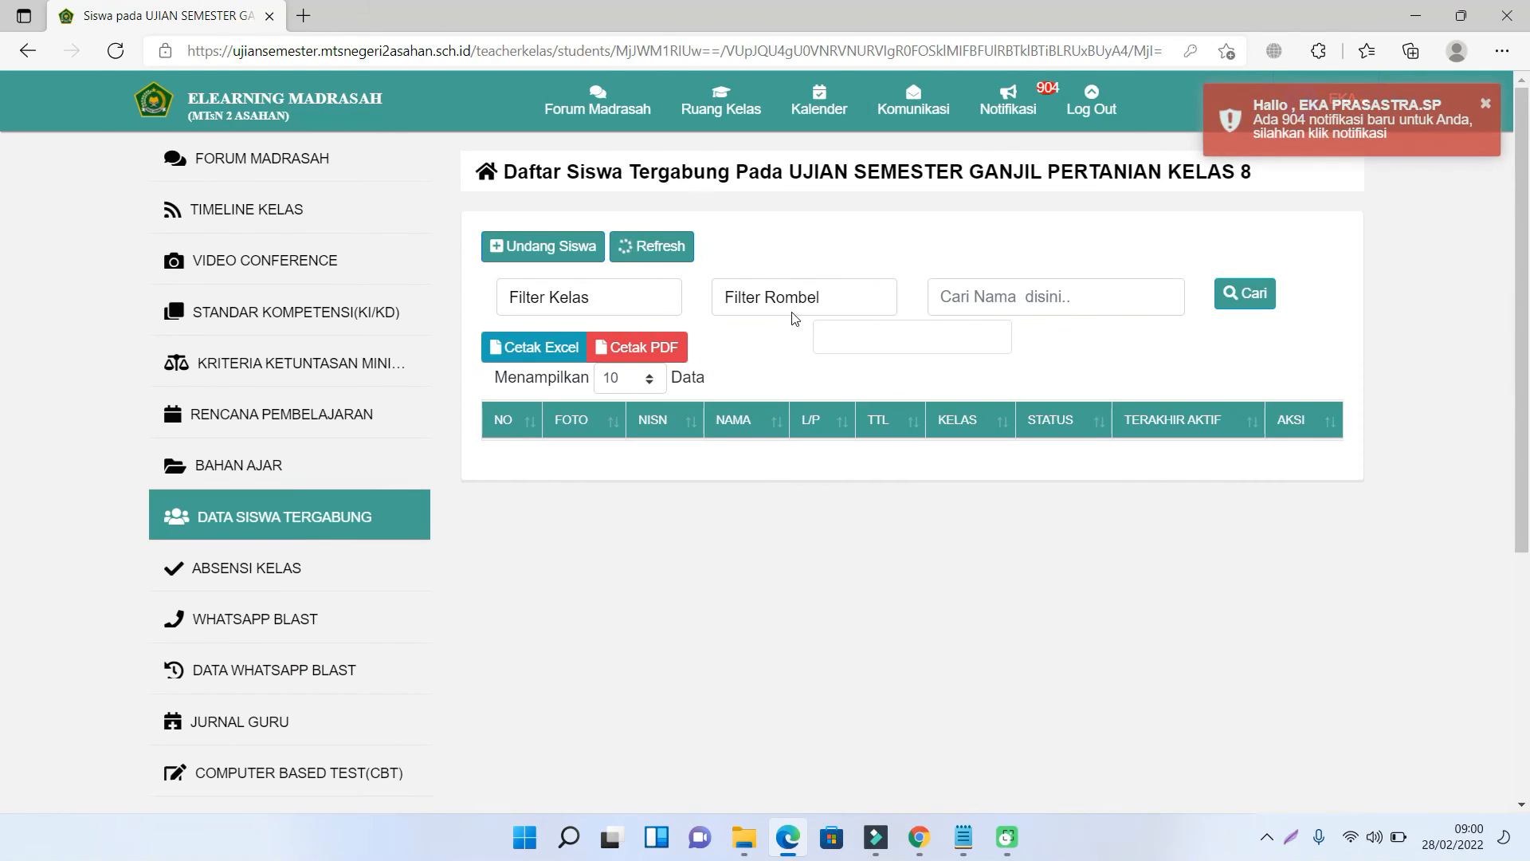
left_click(546, 247)
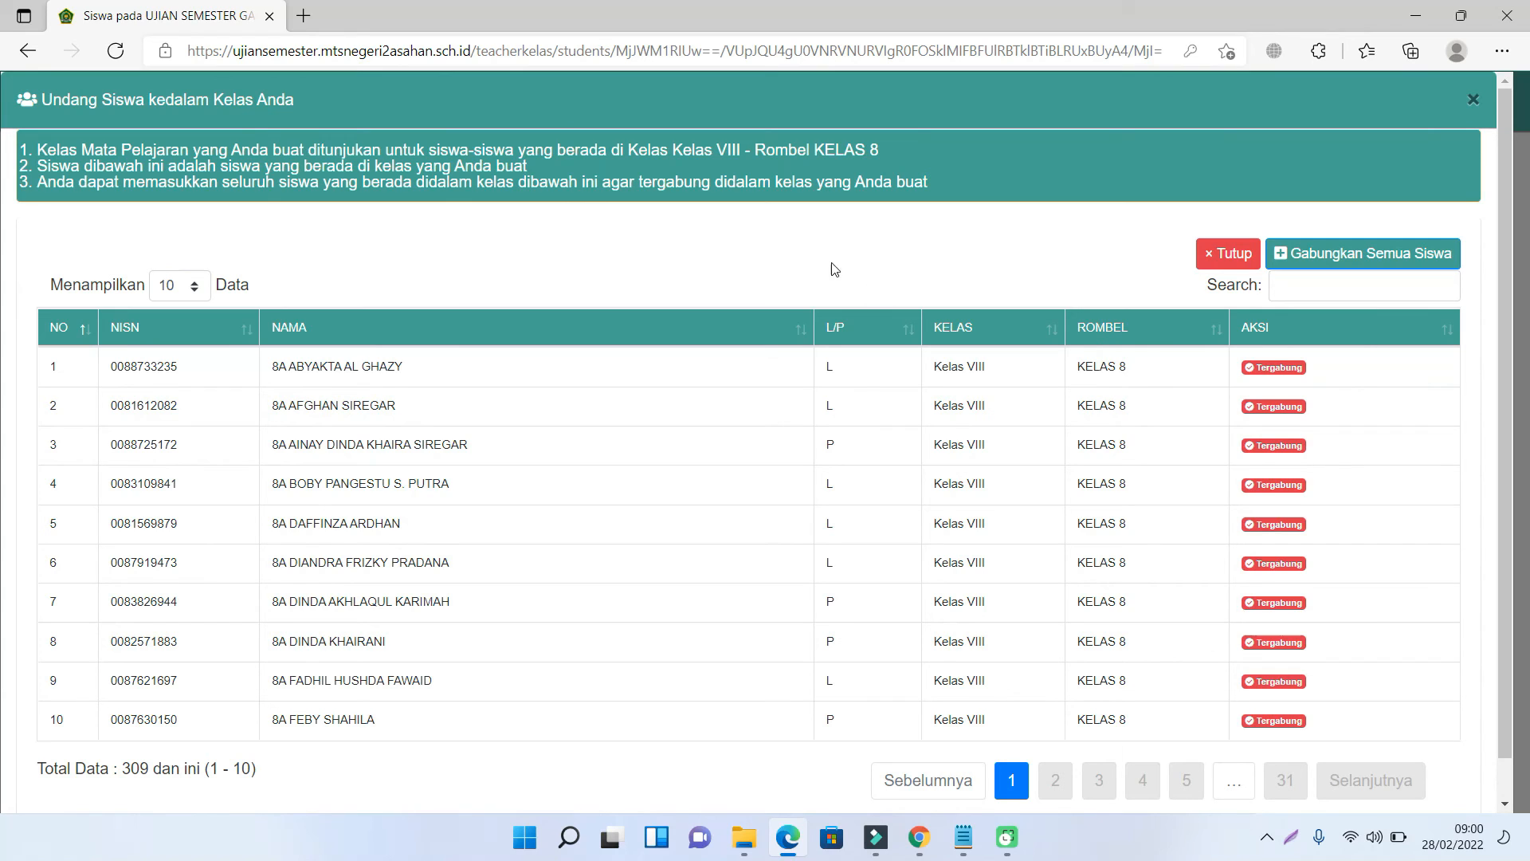
left_click(177, 294)
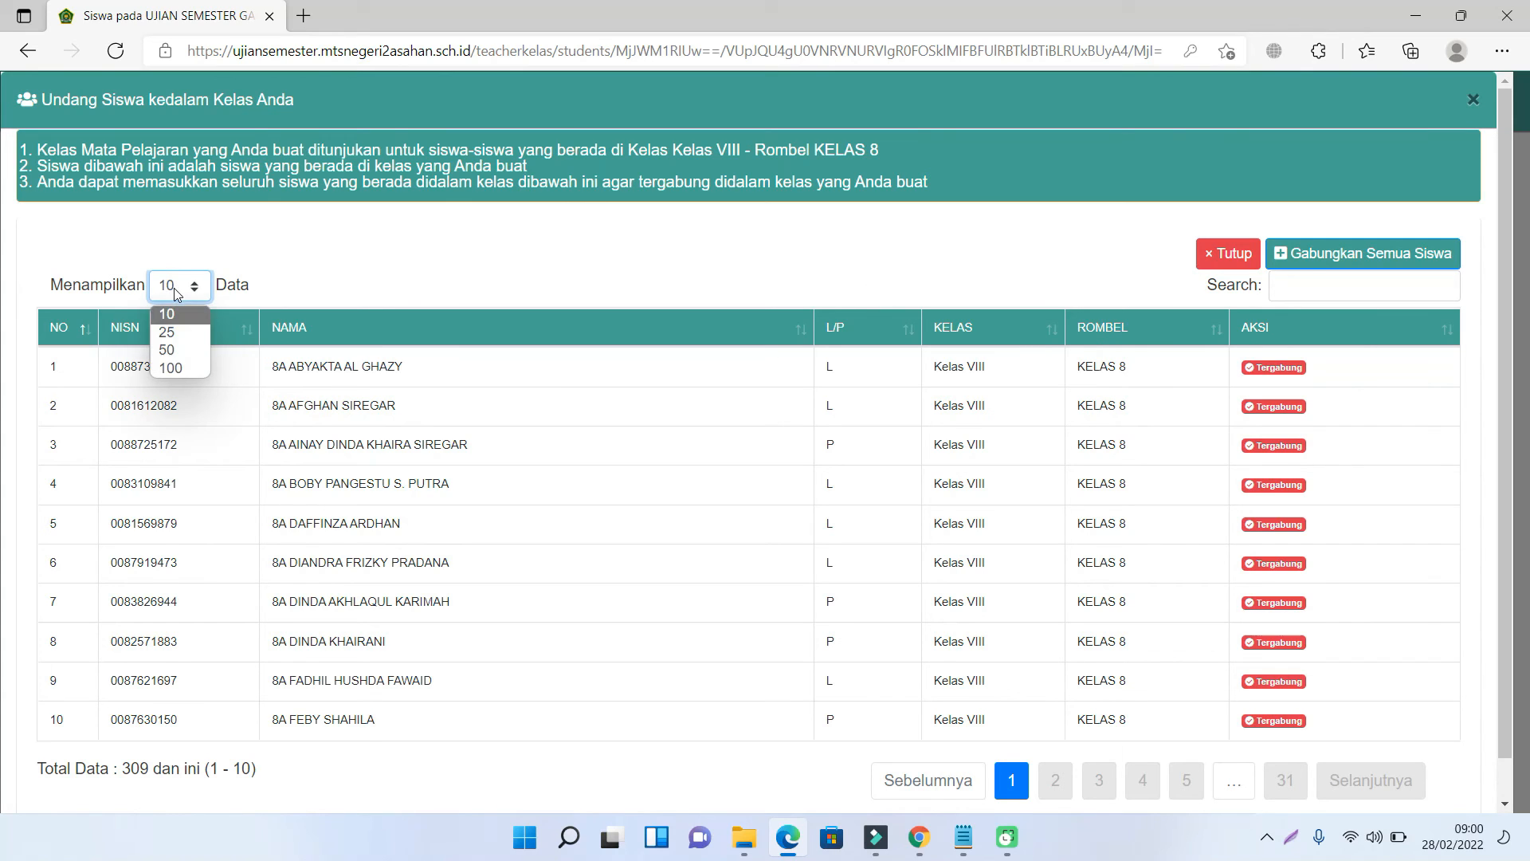
left_click(190, 370)
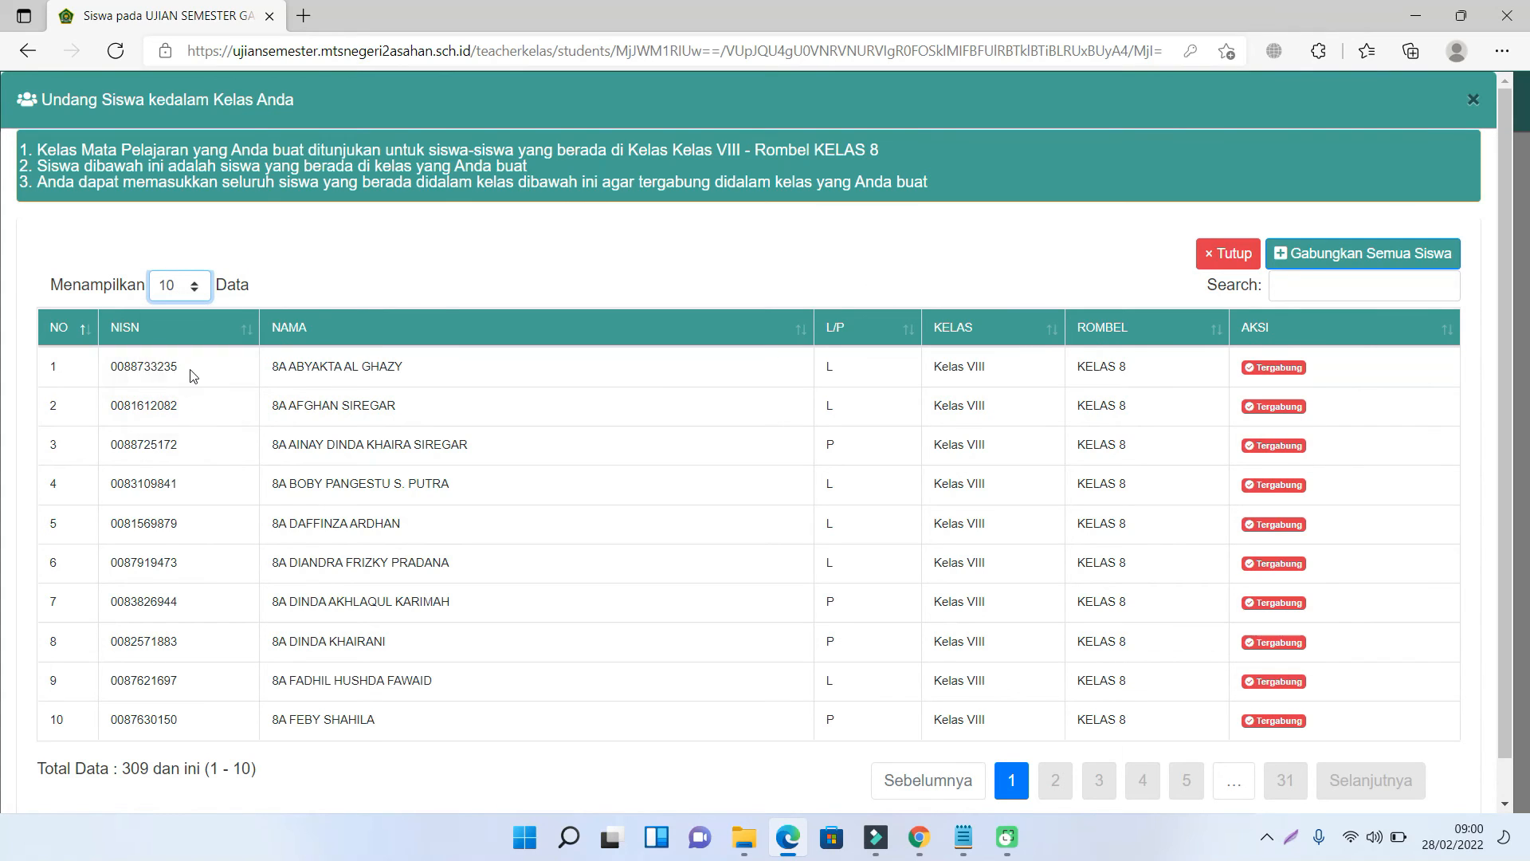
left_click(1374, 261)
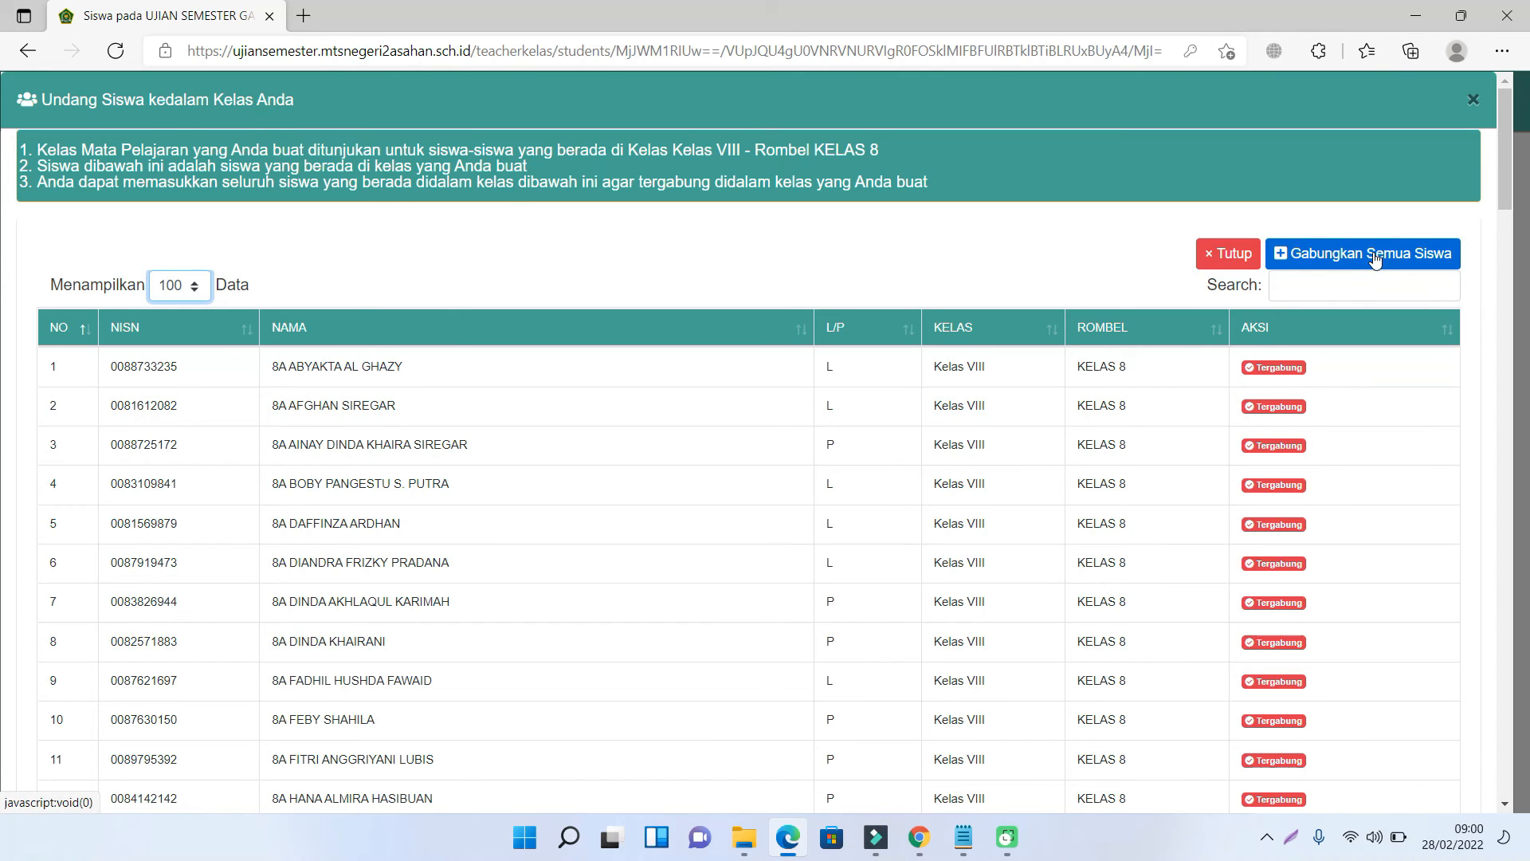
left_click(1375, 258)
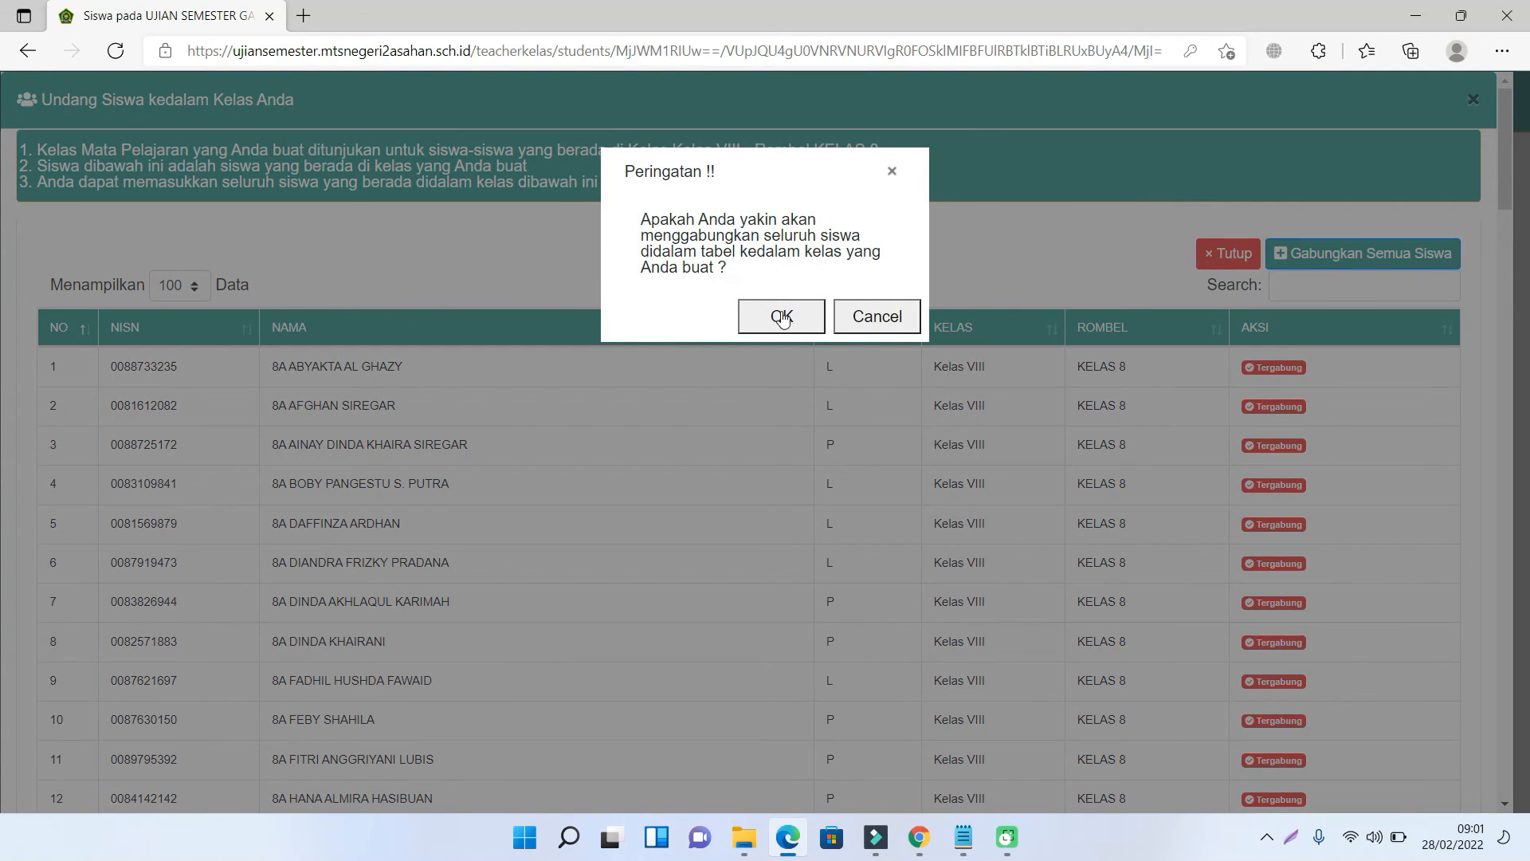
left_click(782, 317)
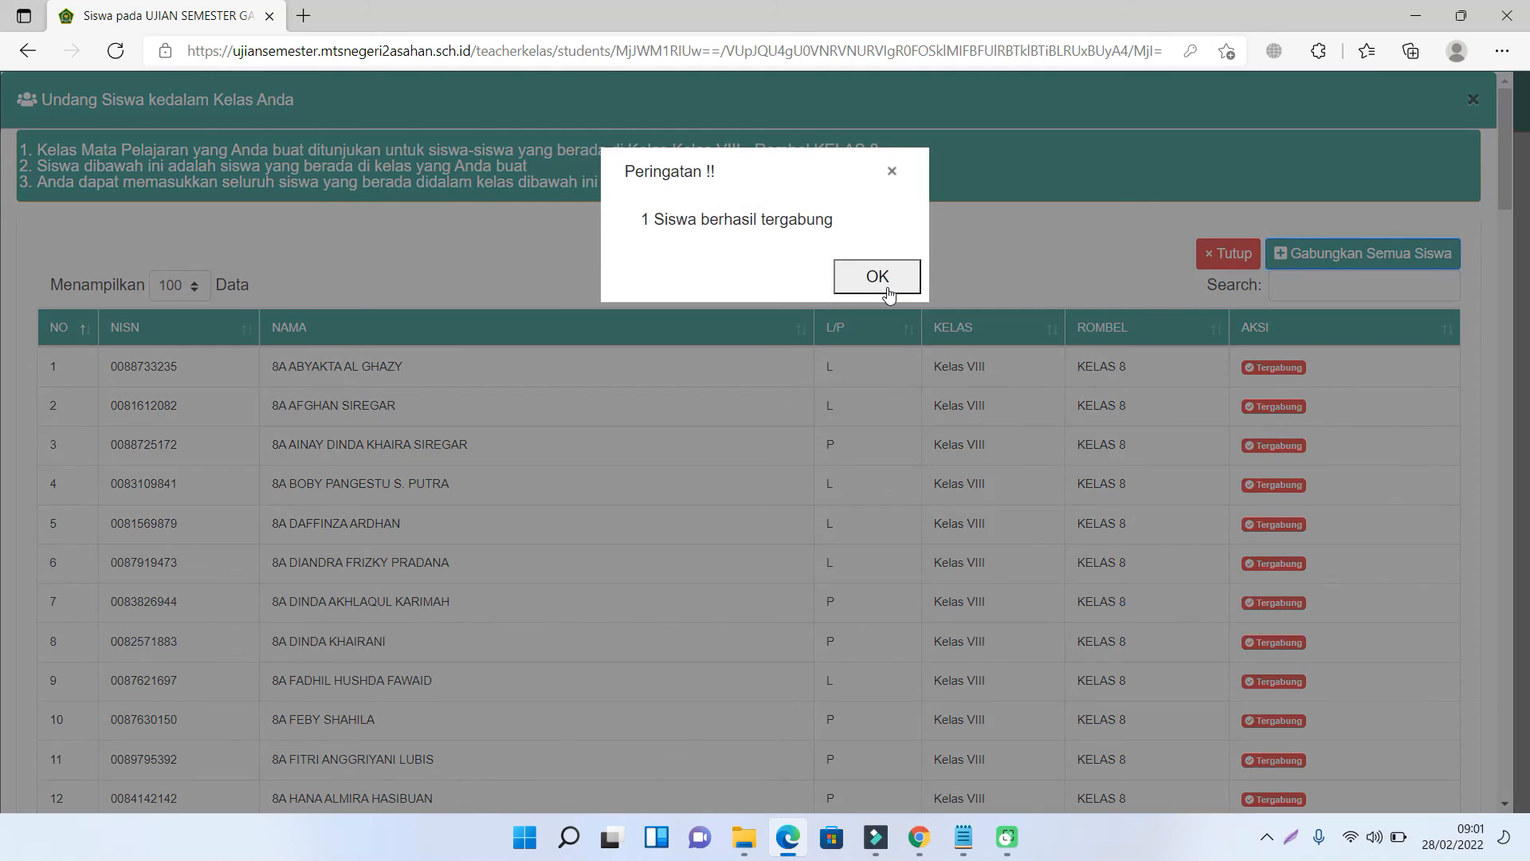
left_click(887, 292)
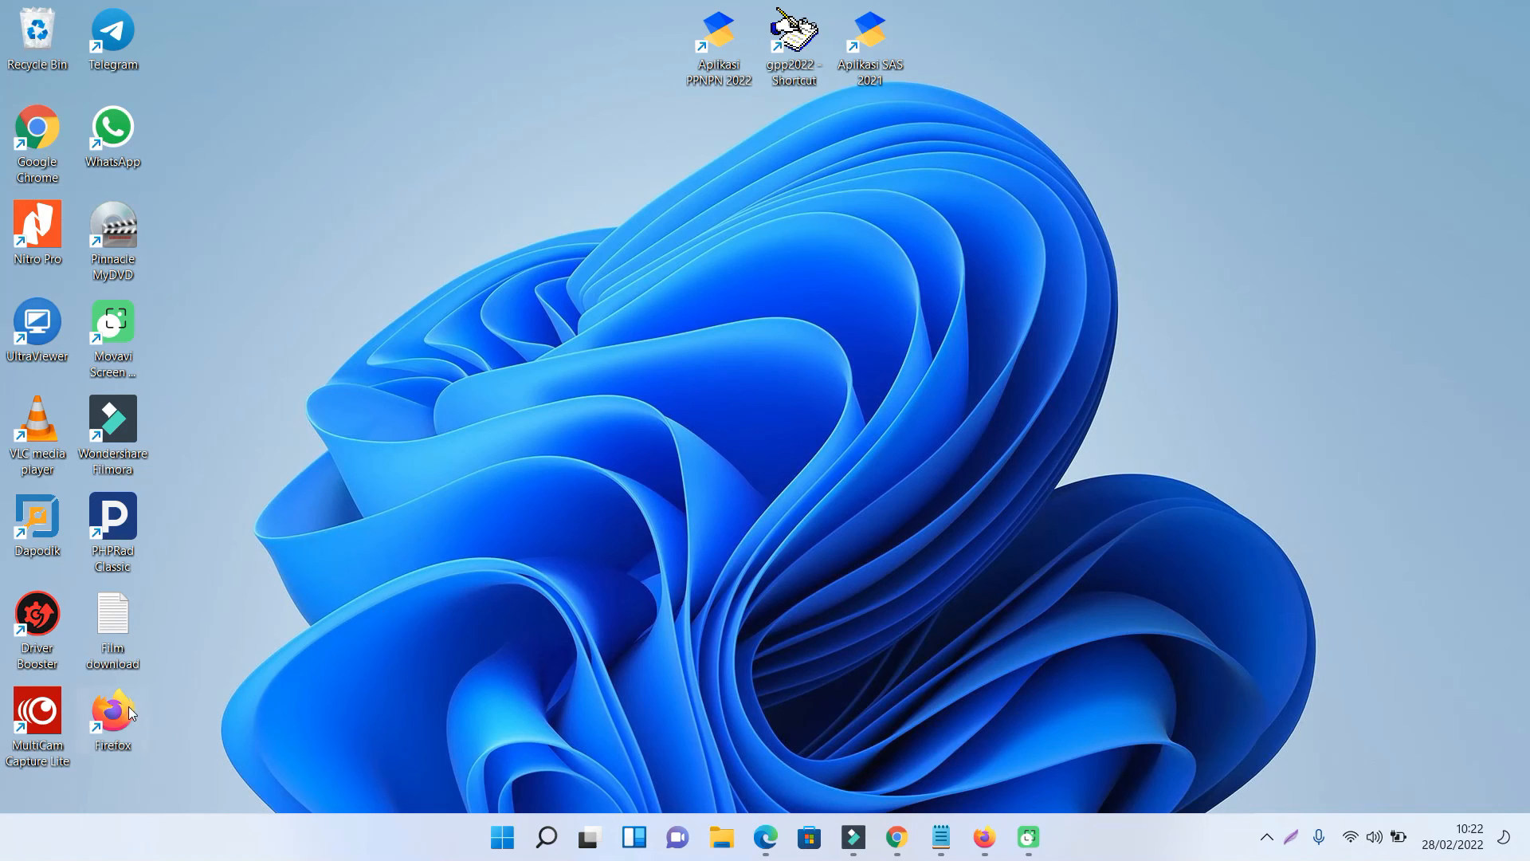
left_click(985, 845)
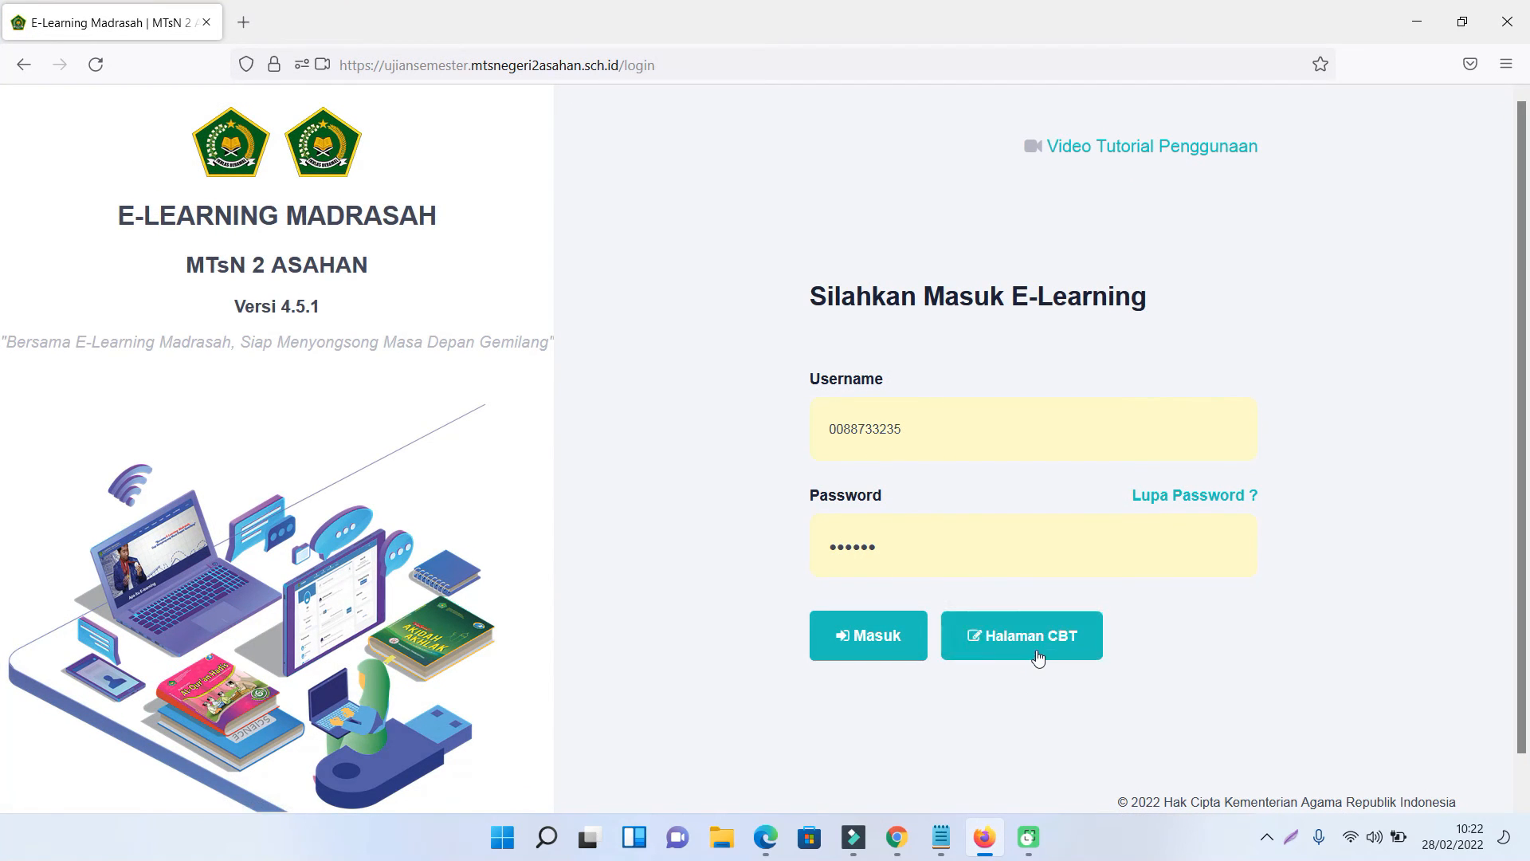
- Log in to the CBT page as the student by pasting the exam token from Notepad into Token Ujian
left_click(1037, 647)
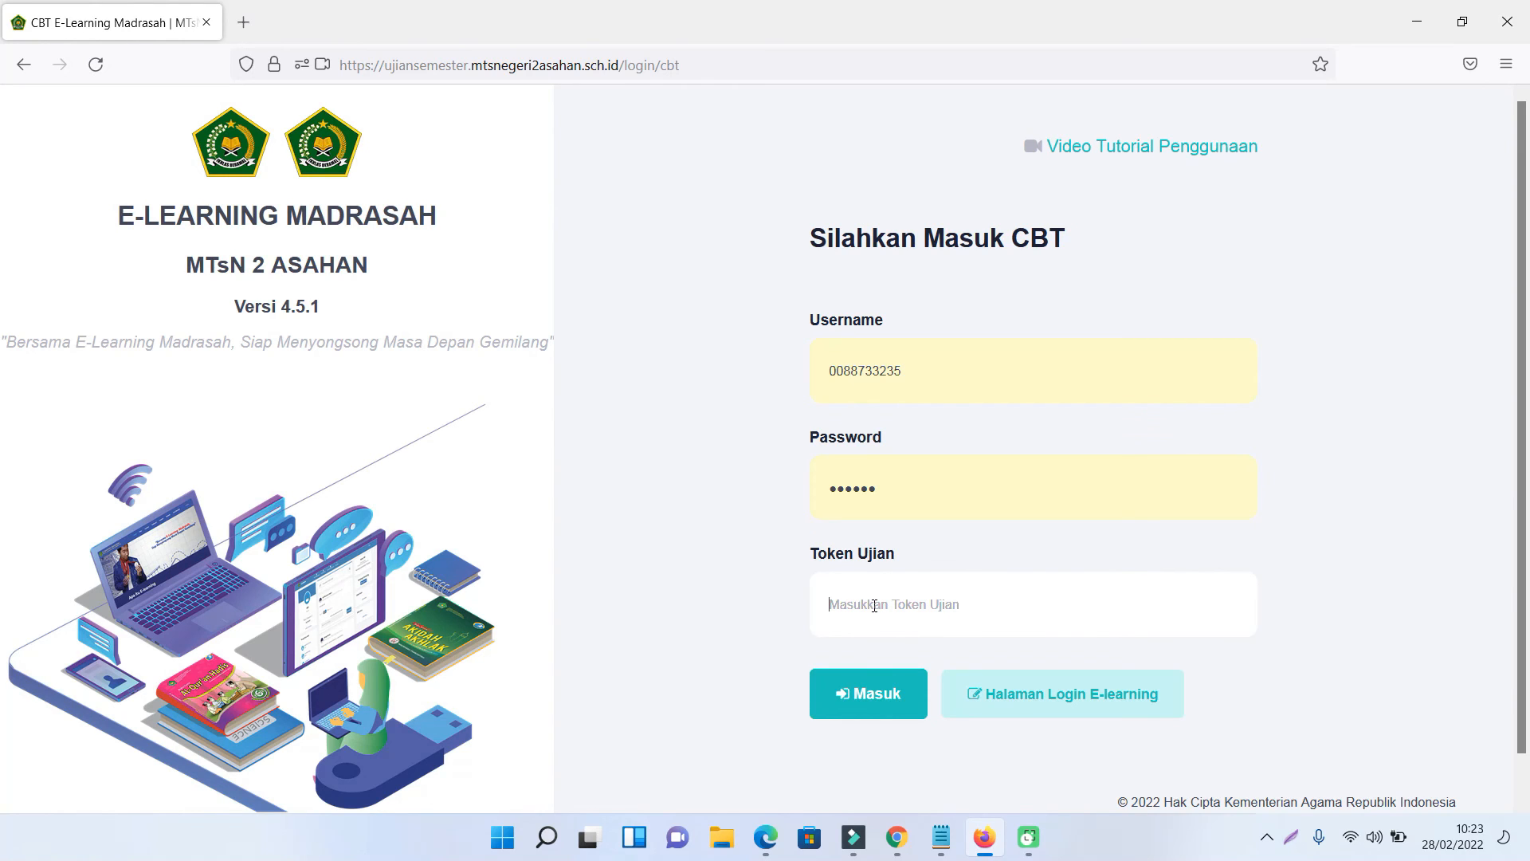
left_click(940, 837)
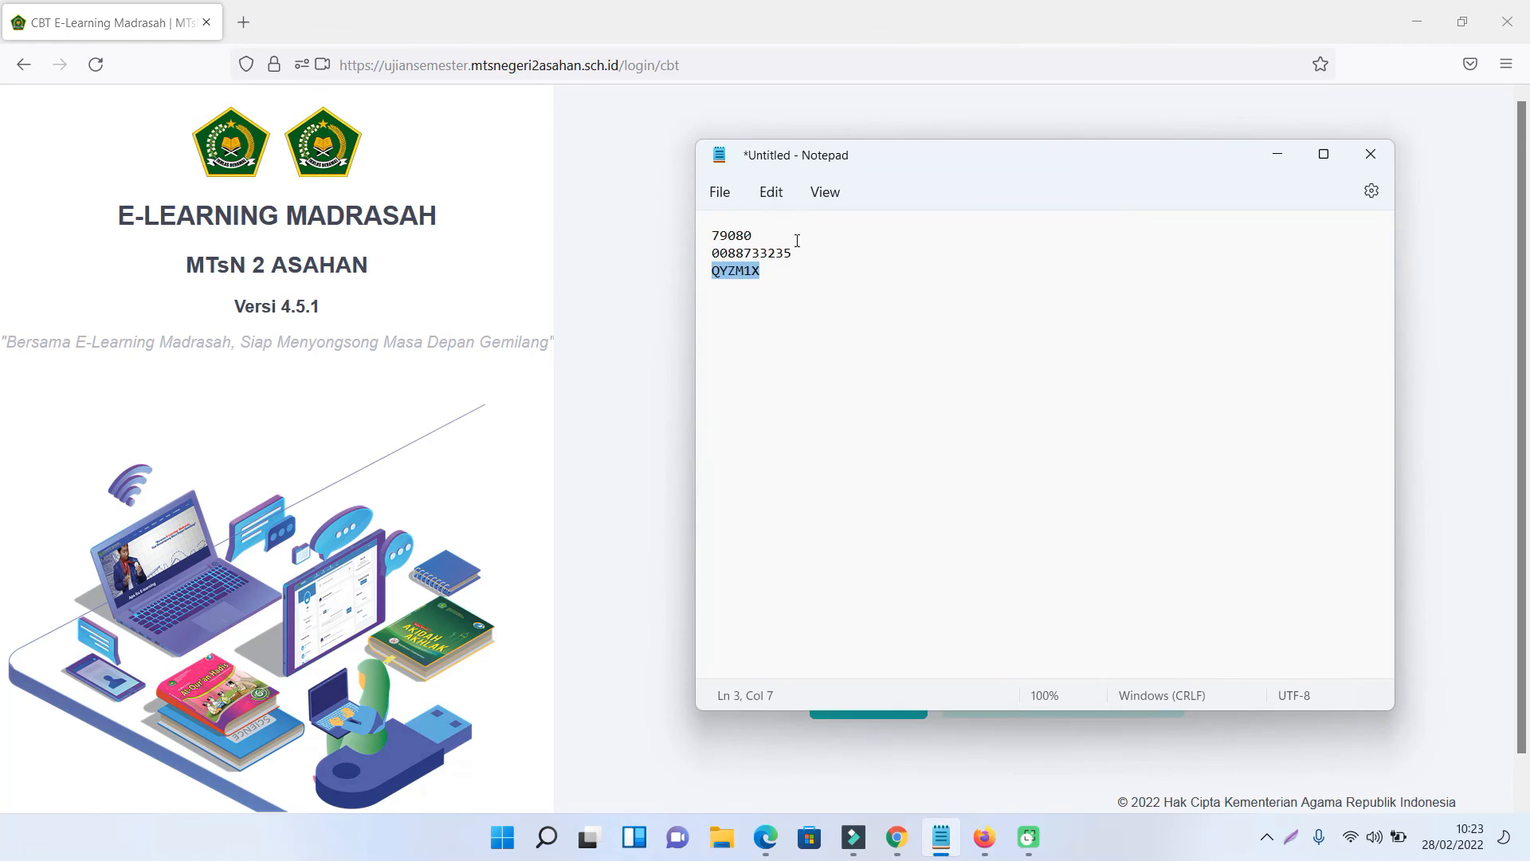
left_click_drag(771, 235, 681, 227)
key("ctrl+c")
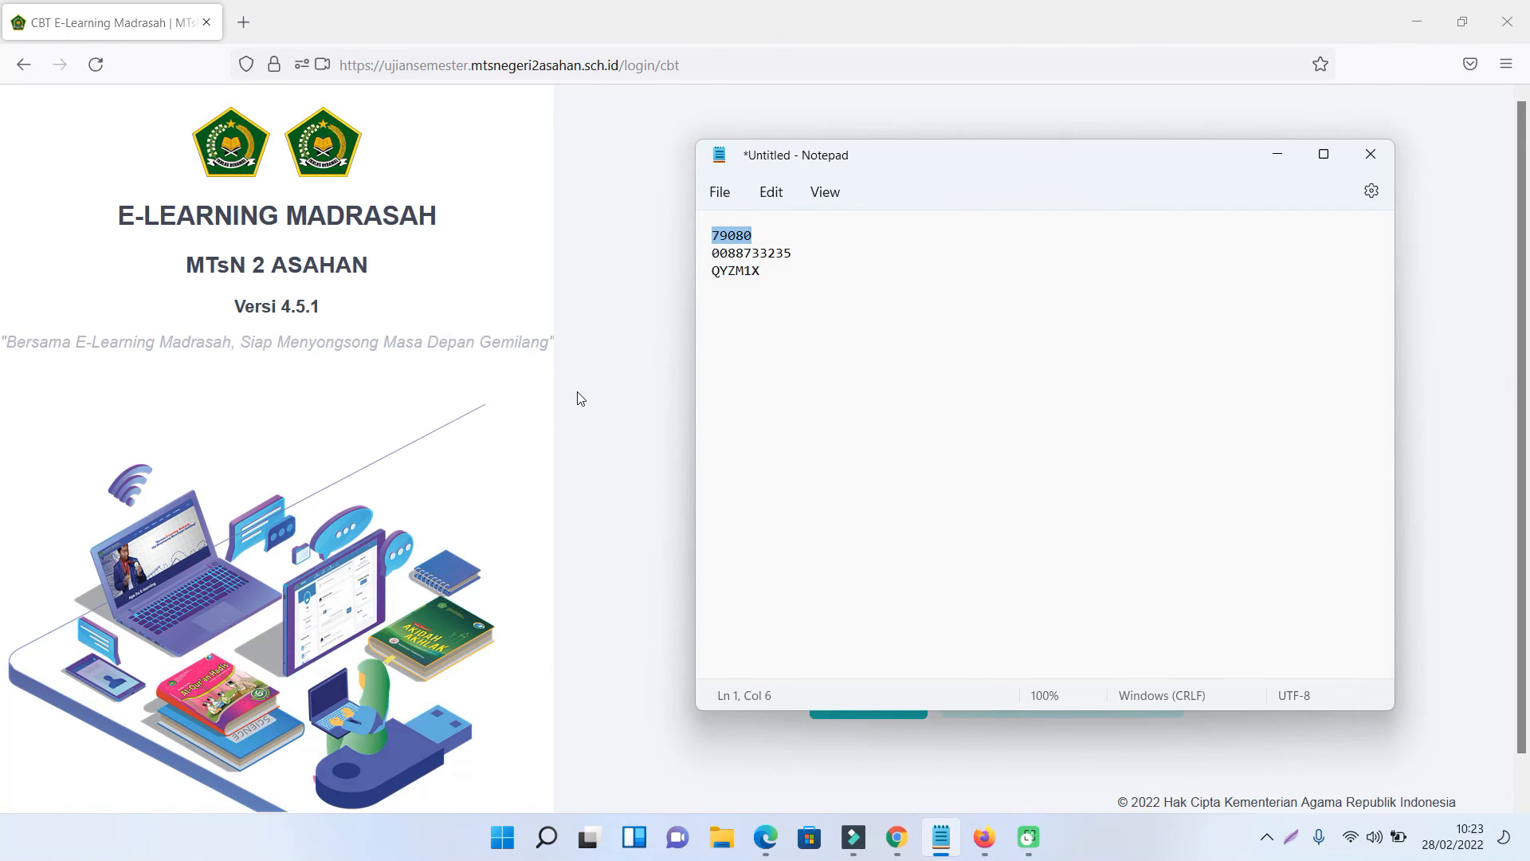
left_click(577, 391)
left_click(907, 606)
key("ctrl+v")
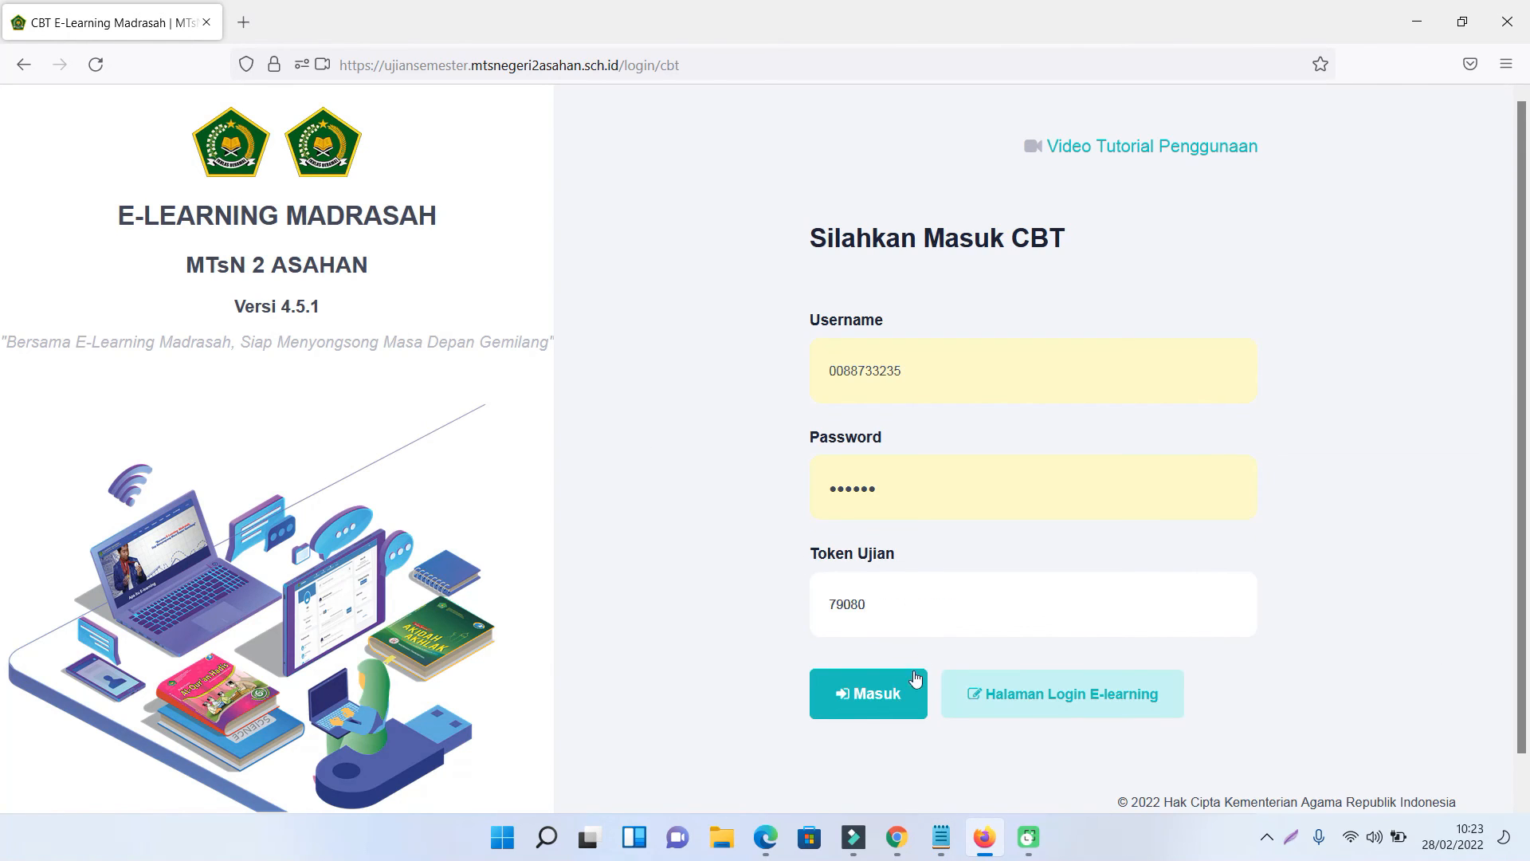
left_click(874, 698)
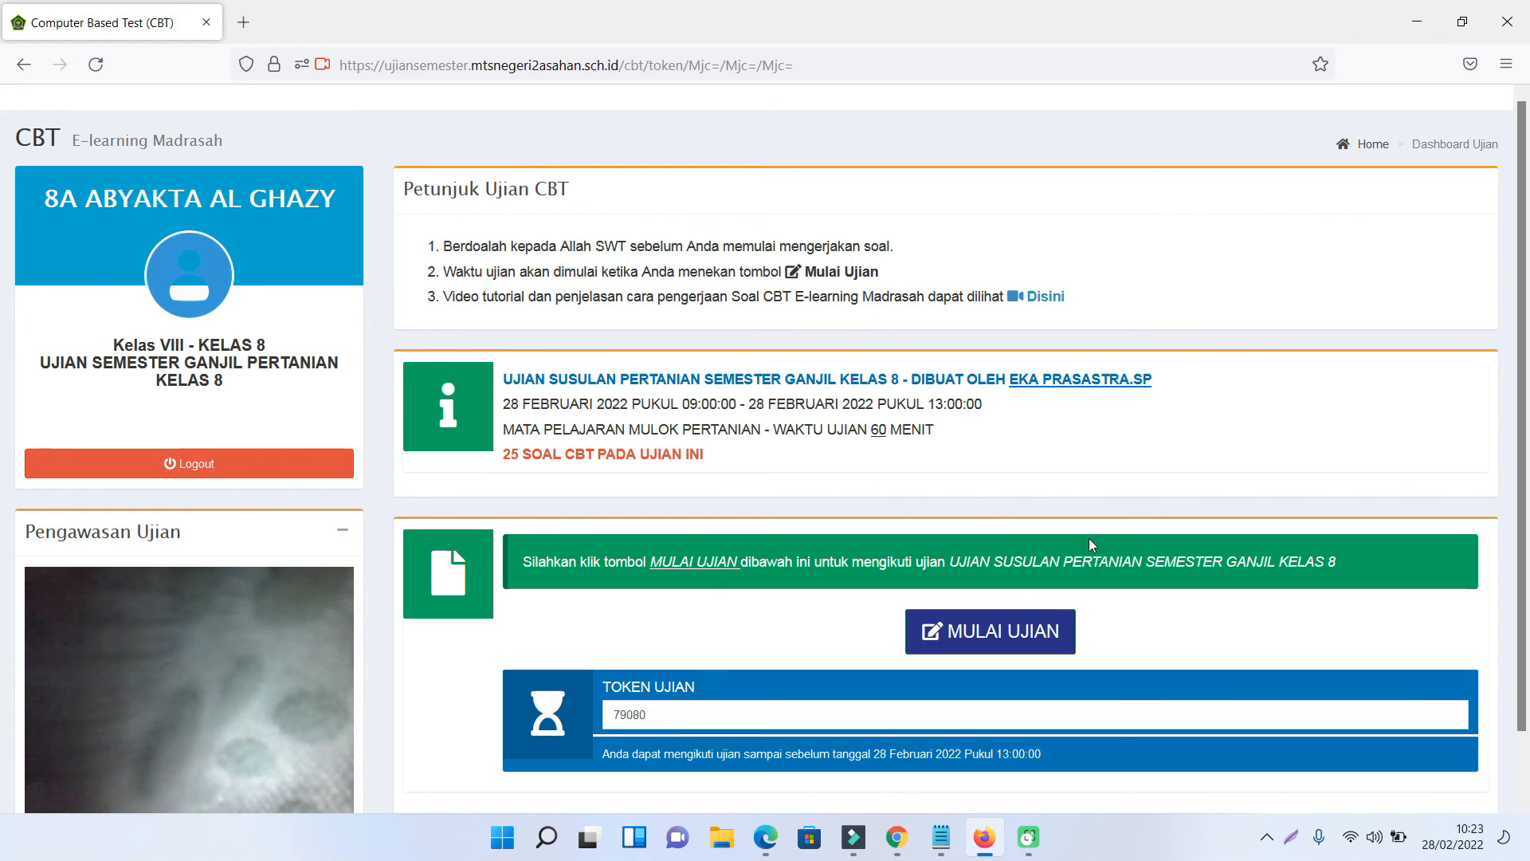
- Start the exam and answer question 1 with a (15), question 2 with b, question 3 with d
left_click(1032, 633)
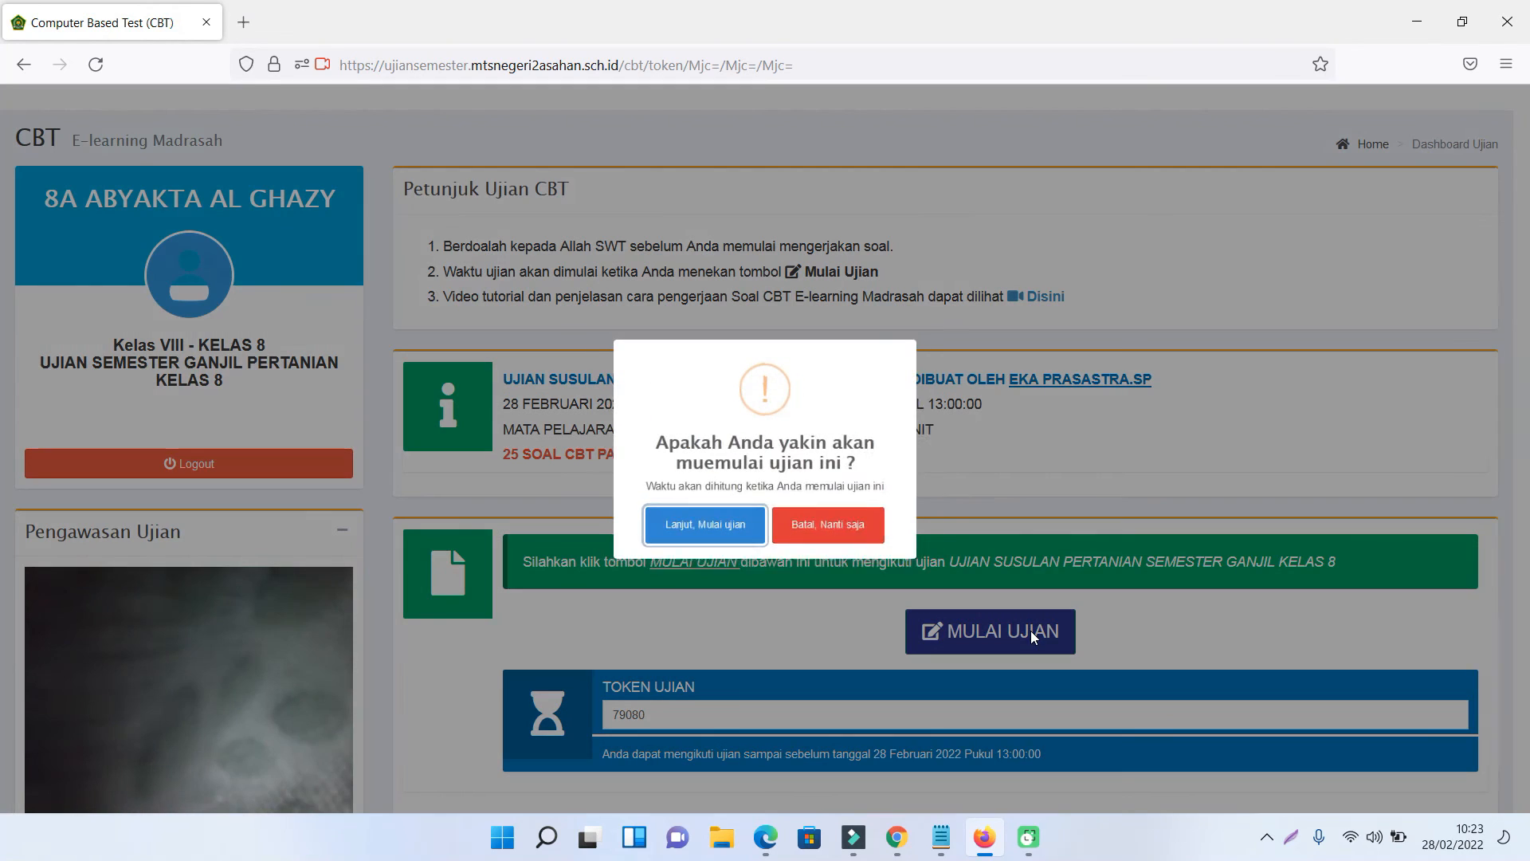
left_click(702, 540)
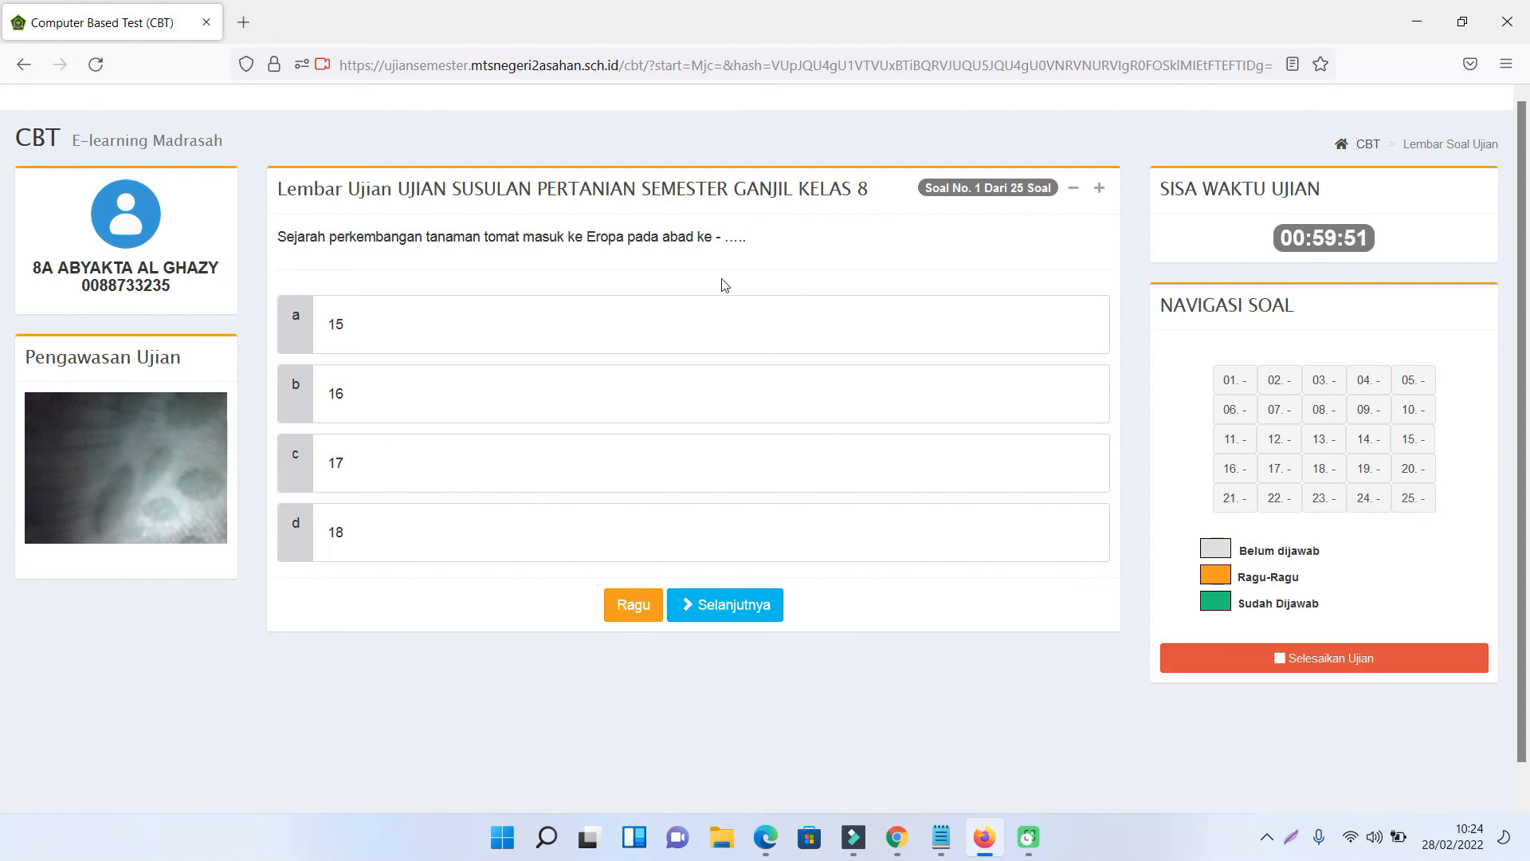
left_click(474, 342)
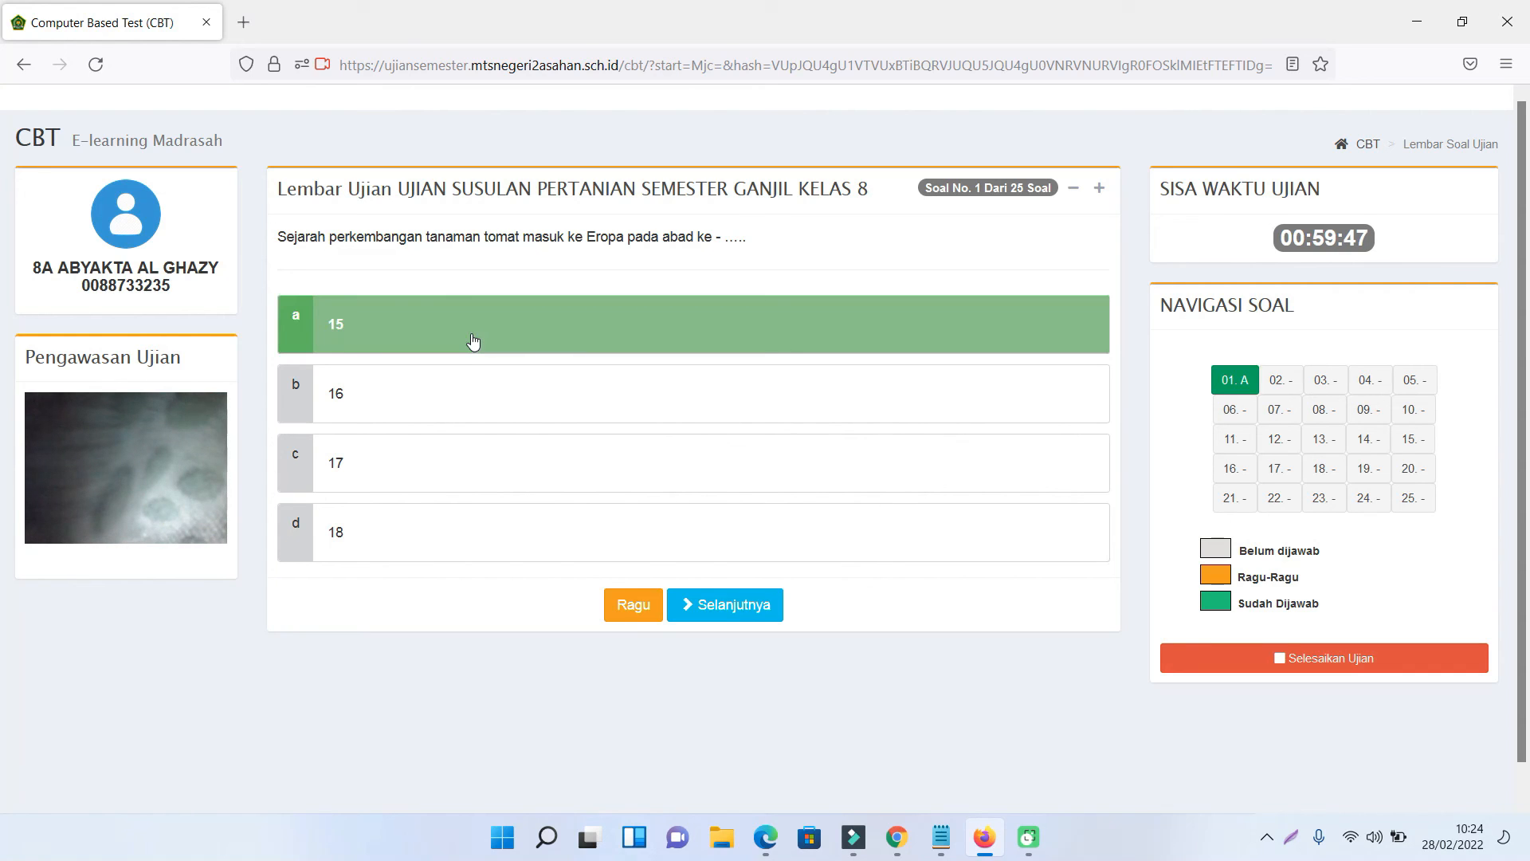
left_click(732, 612)
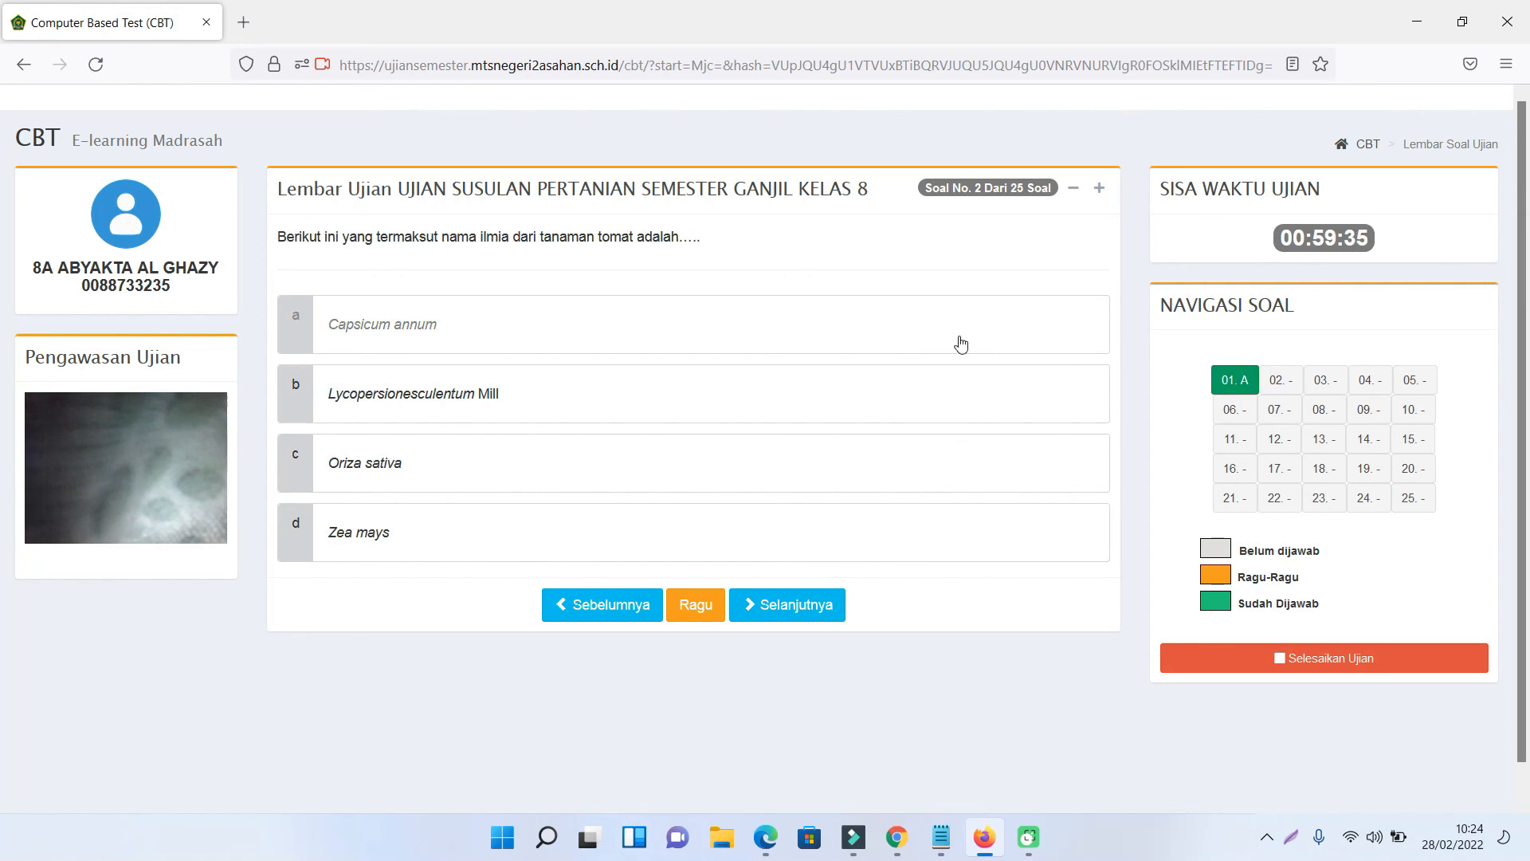
left_click(579, 414)
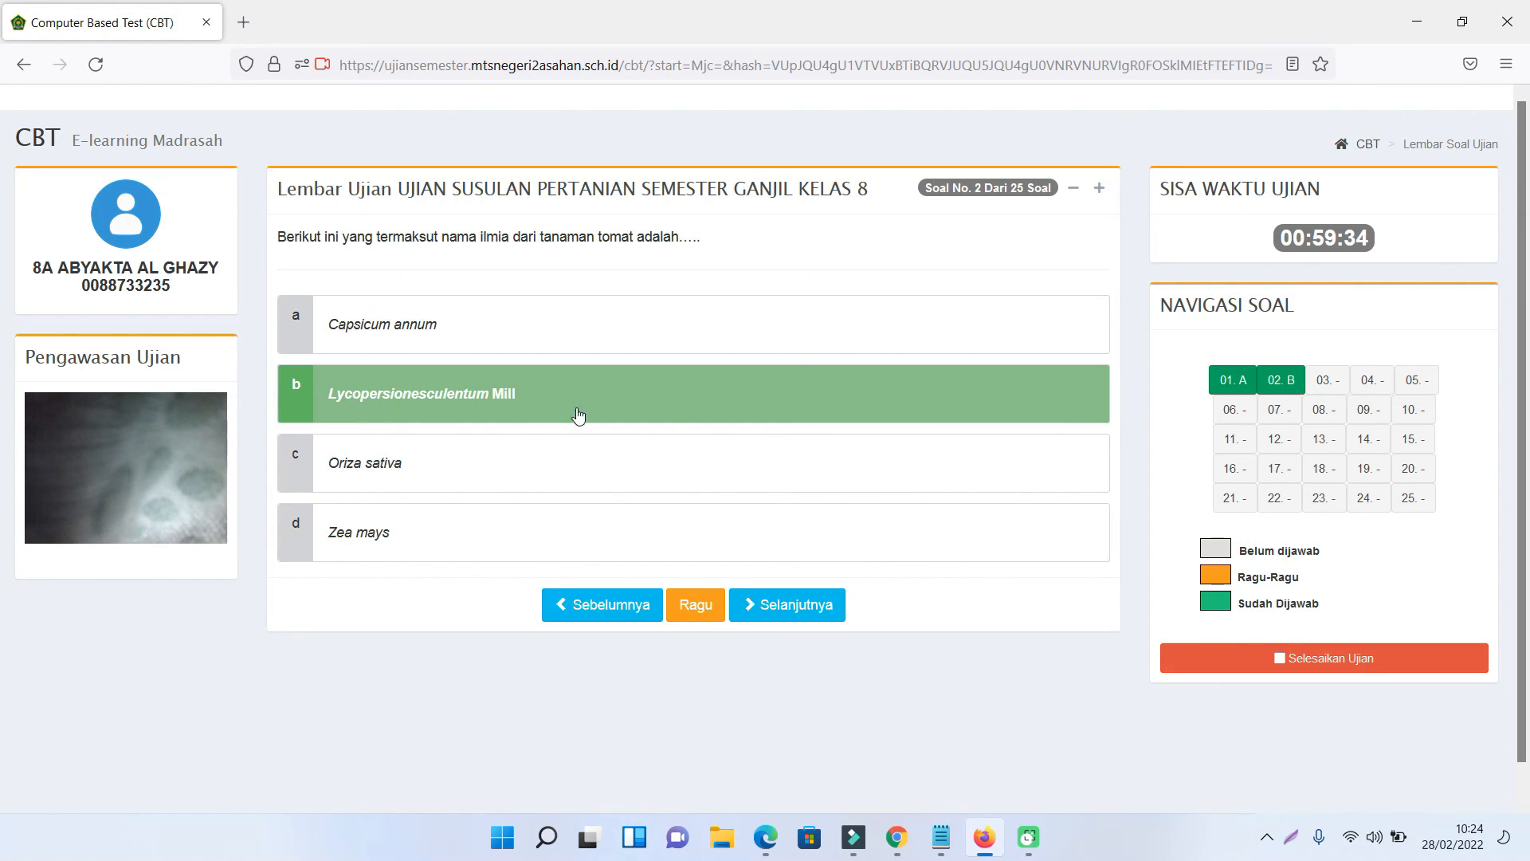
left_click(830, 604)
left_click(728, 558)
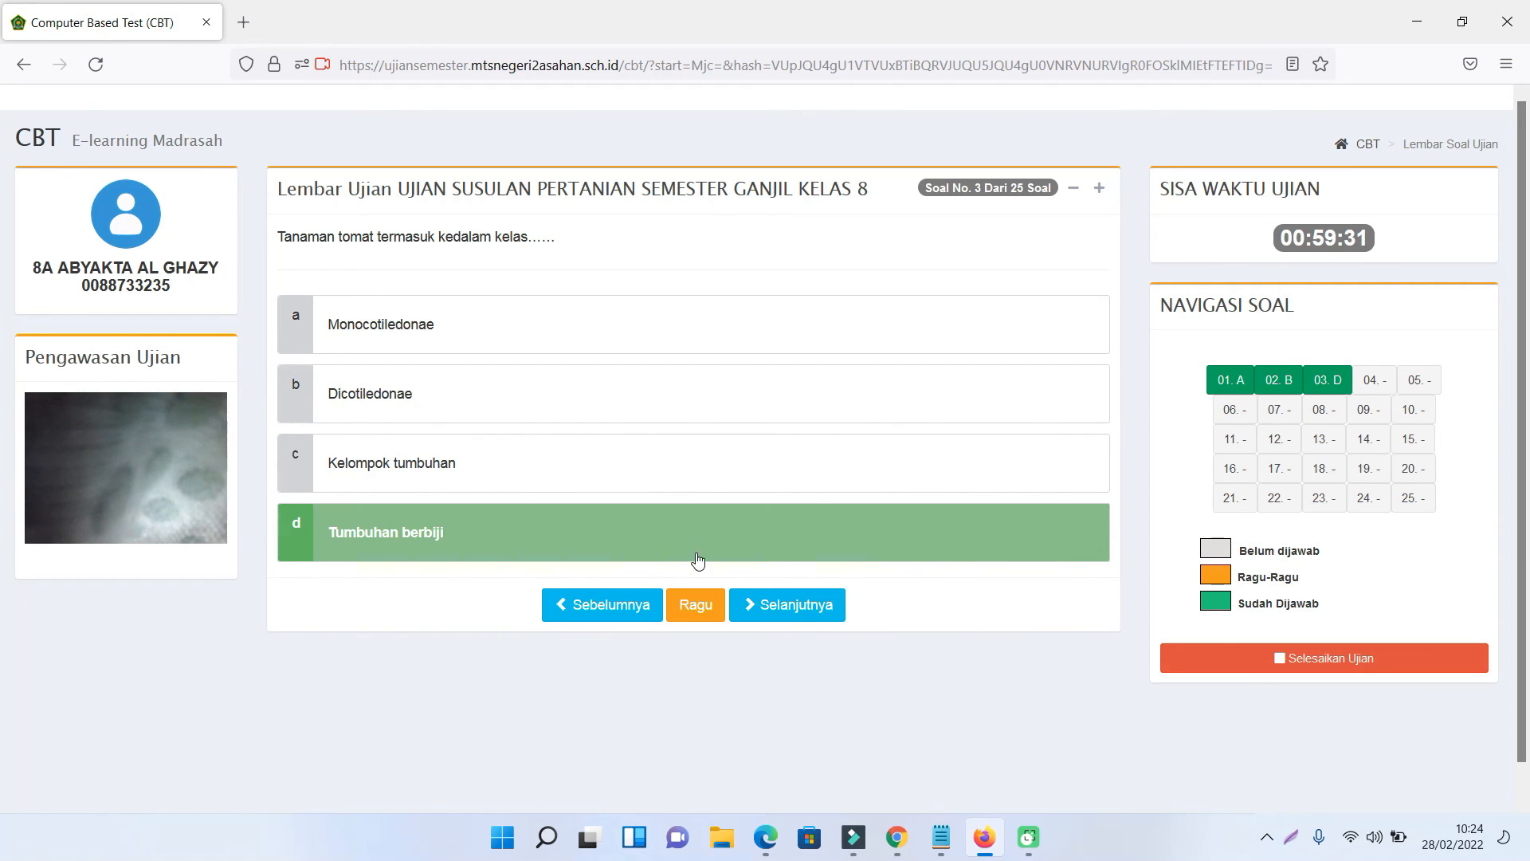
left_click(808, 615)
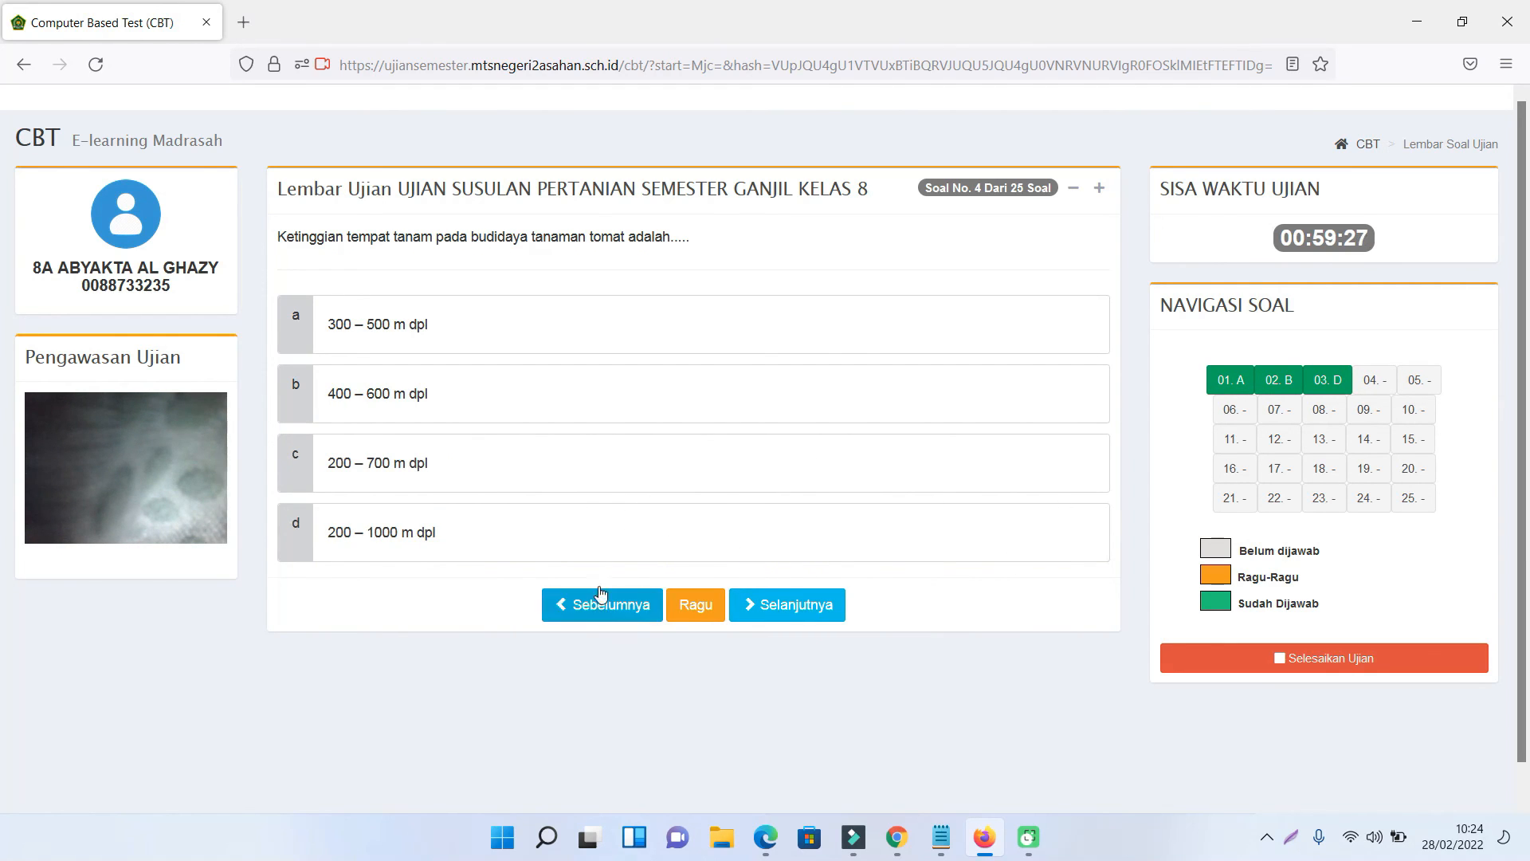
- Revisit questions 1 to 3 through the Navigasi Soal grid
left_click(1232, 391)
left_click(1281, 390)
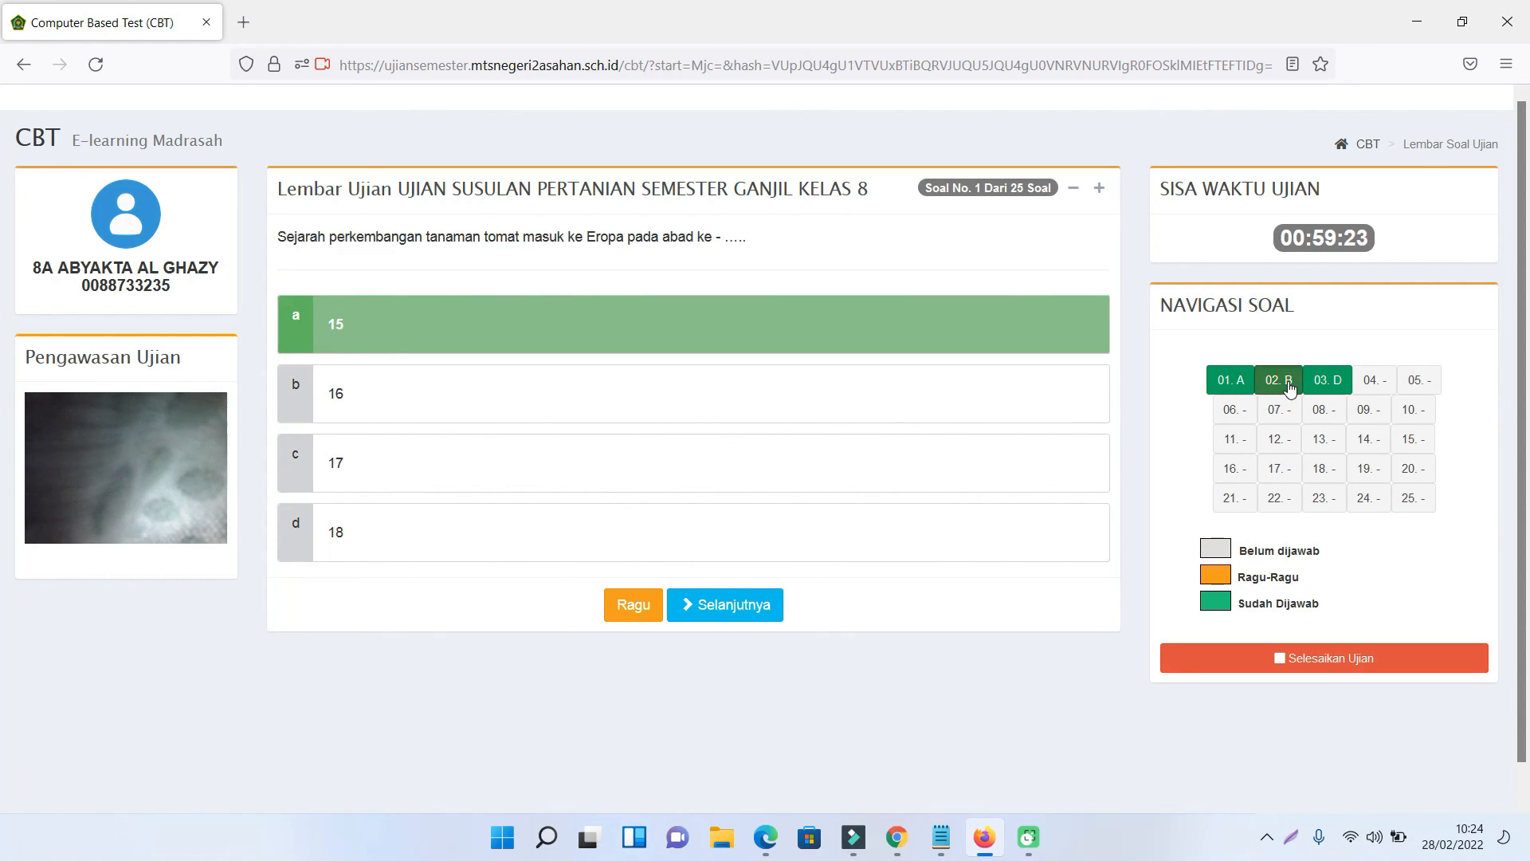
left_click(1334, 389)
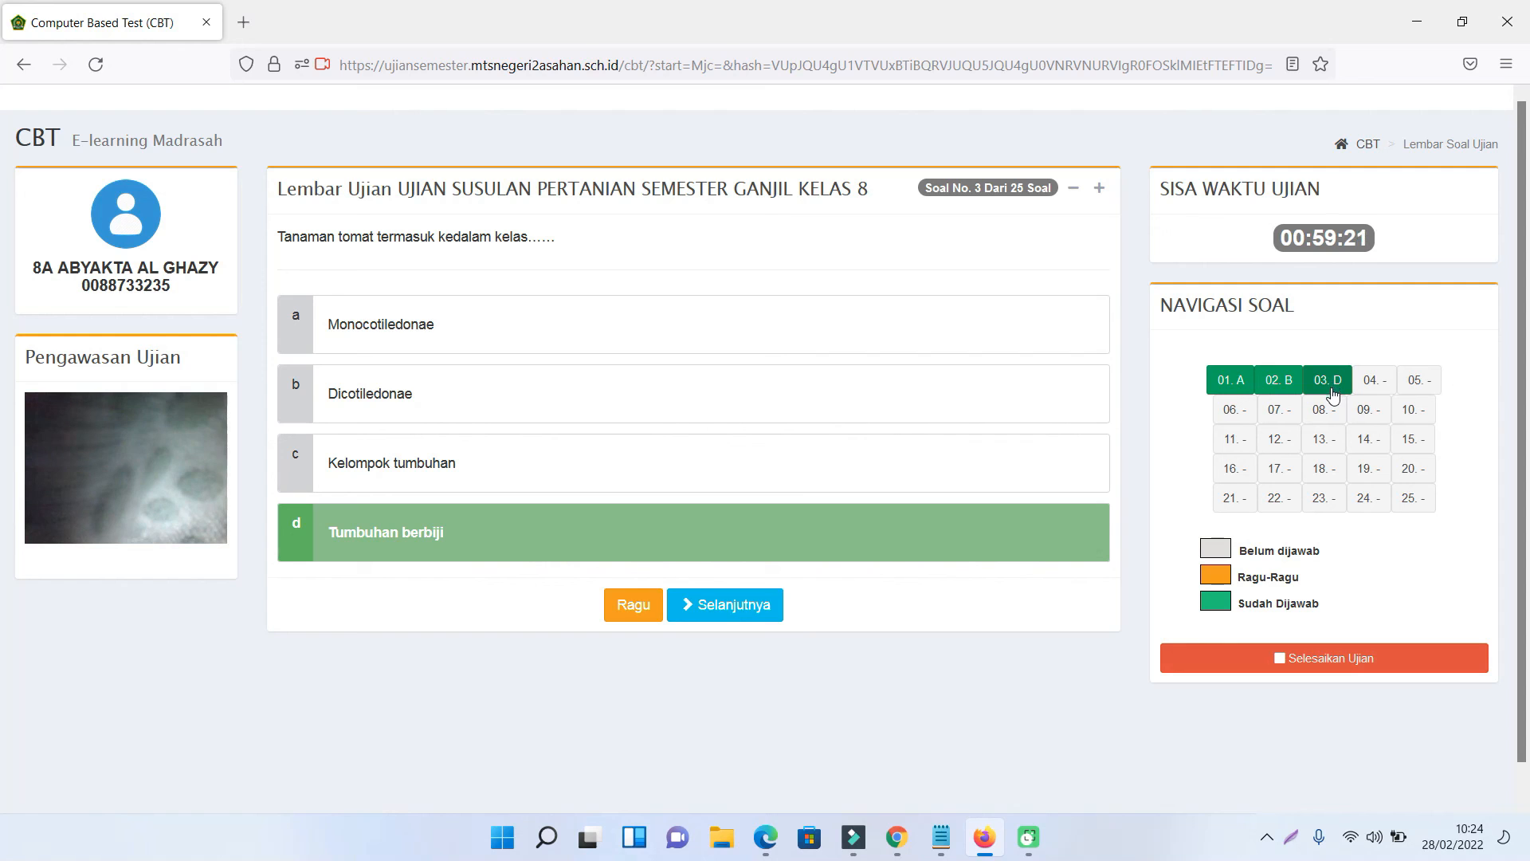
left_click(1279, 384)
left_click(1232, 385)
left_click(1326, 389)
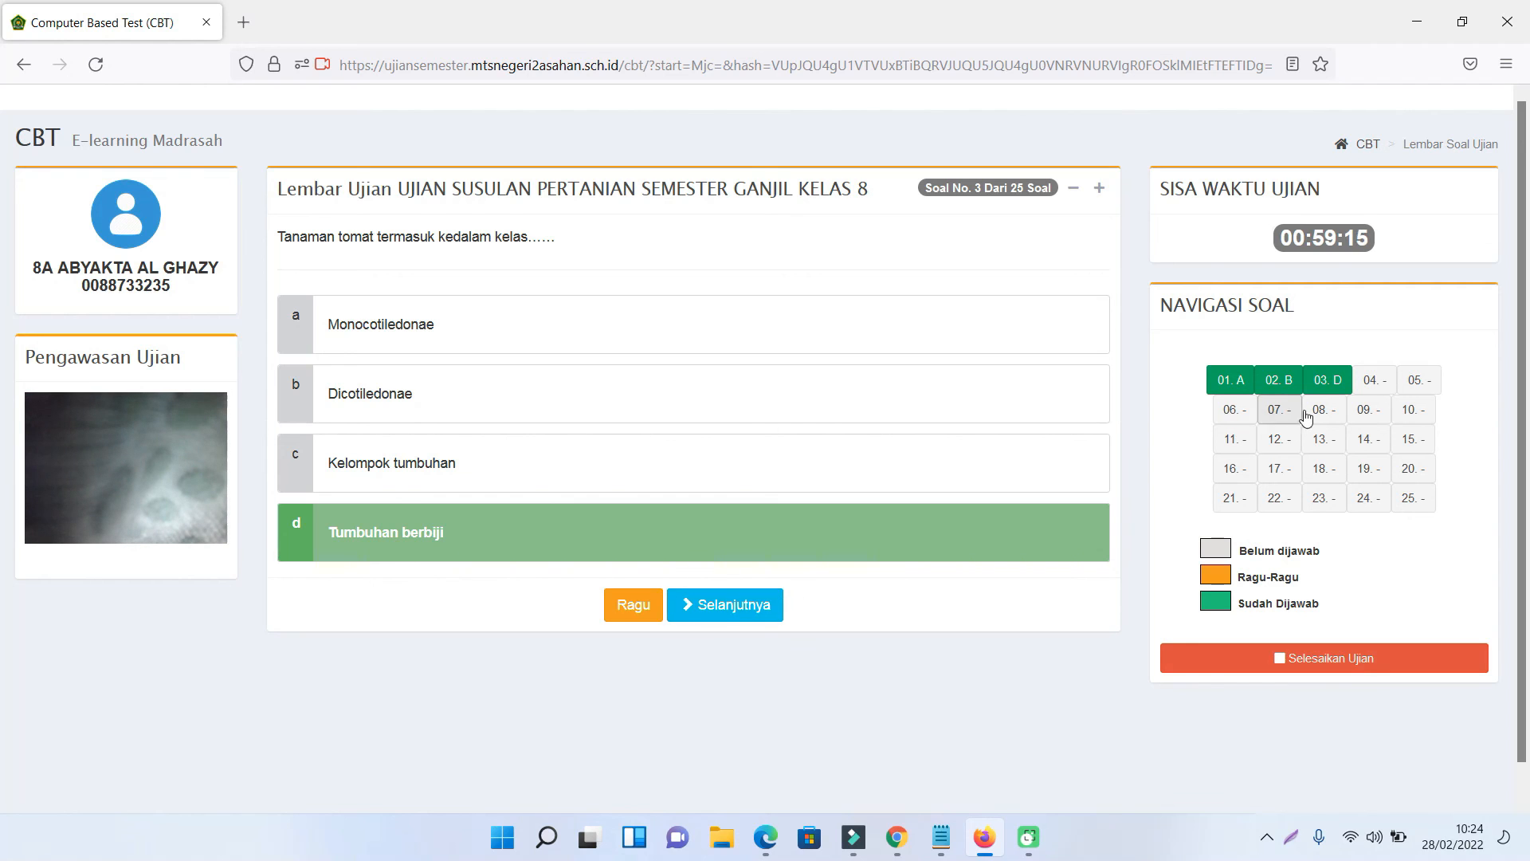
- Answer questions 4 through 23, with option a on question 4 and d on question 20
left_click(1369, 387)
left_click(606, 324)
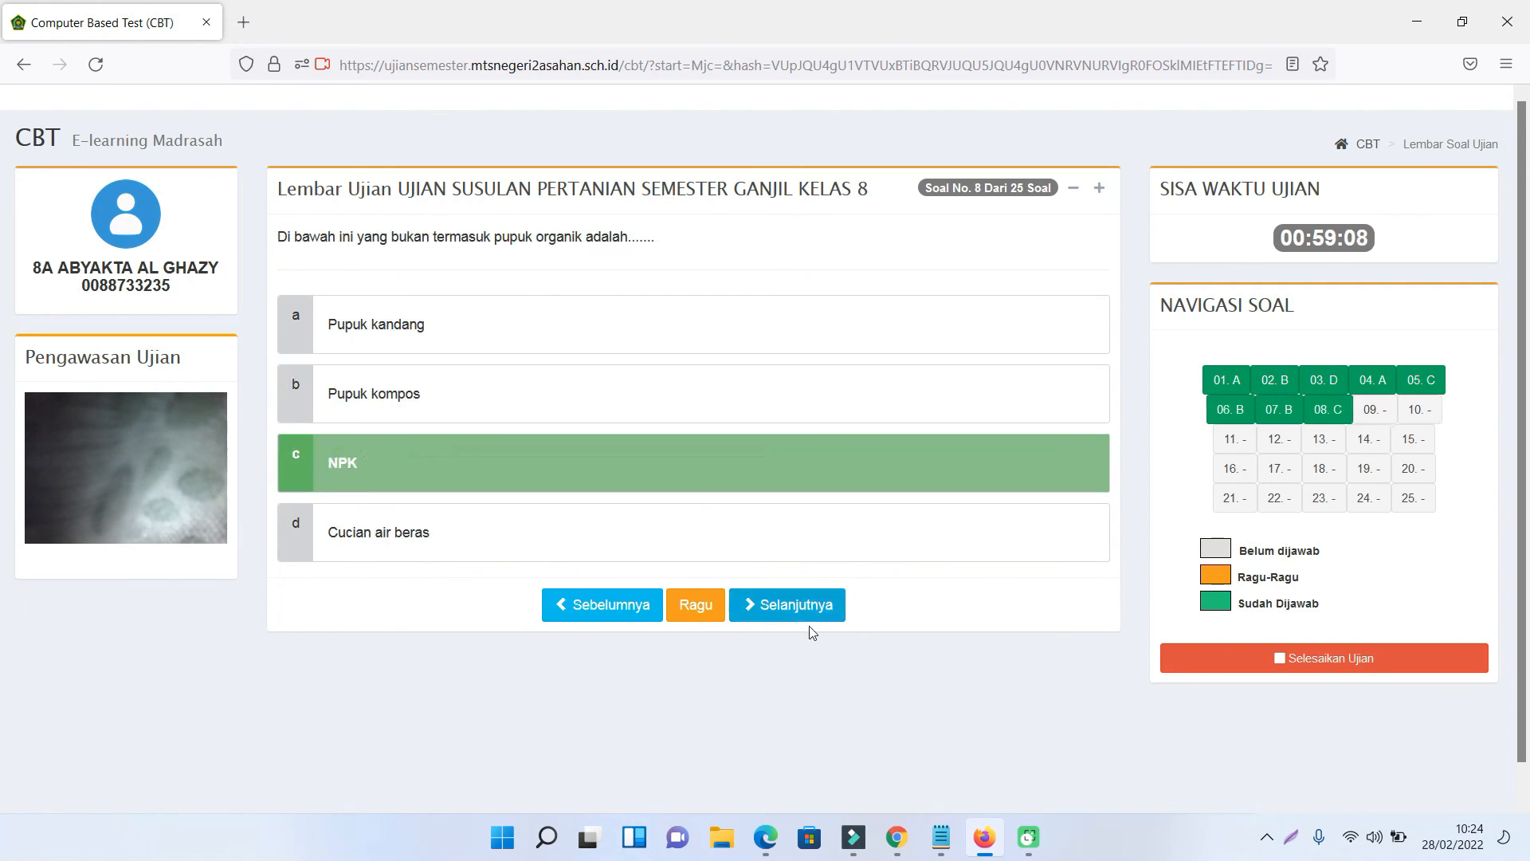
left_click(810, 609)
left_click(765, 464)
left_click(805, 608)
left_click(757, 395)
left_click(805, 607)
left_click(757, 464)
left_click(805, 610)
left_click(758, 464)
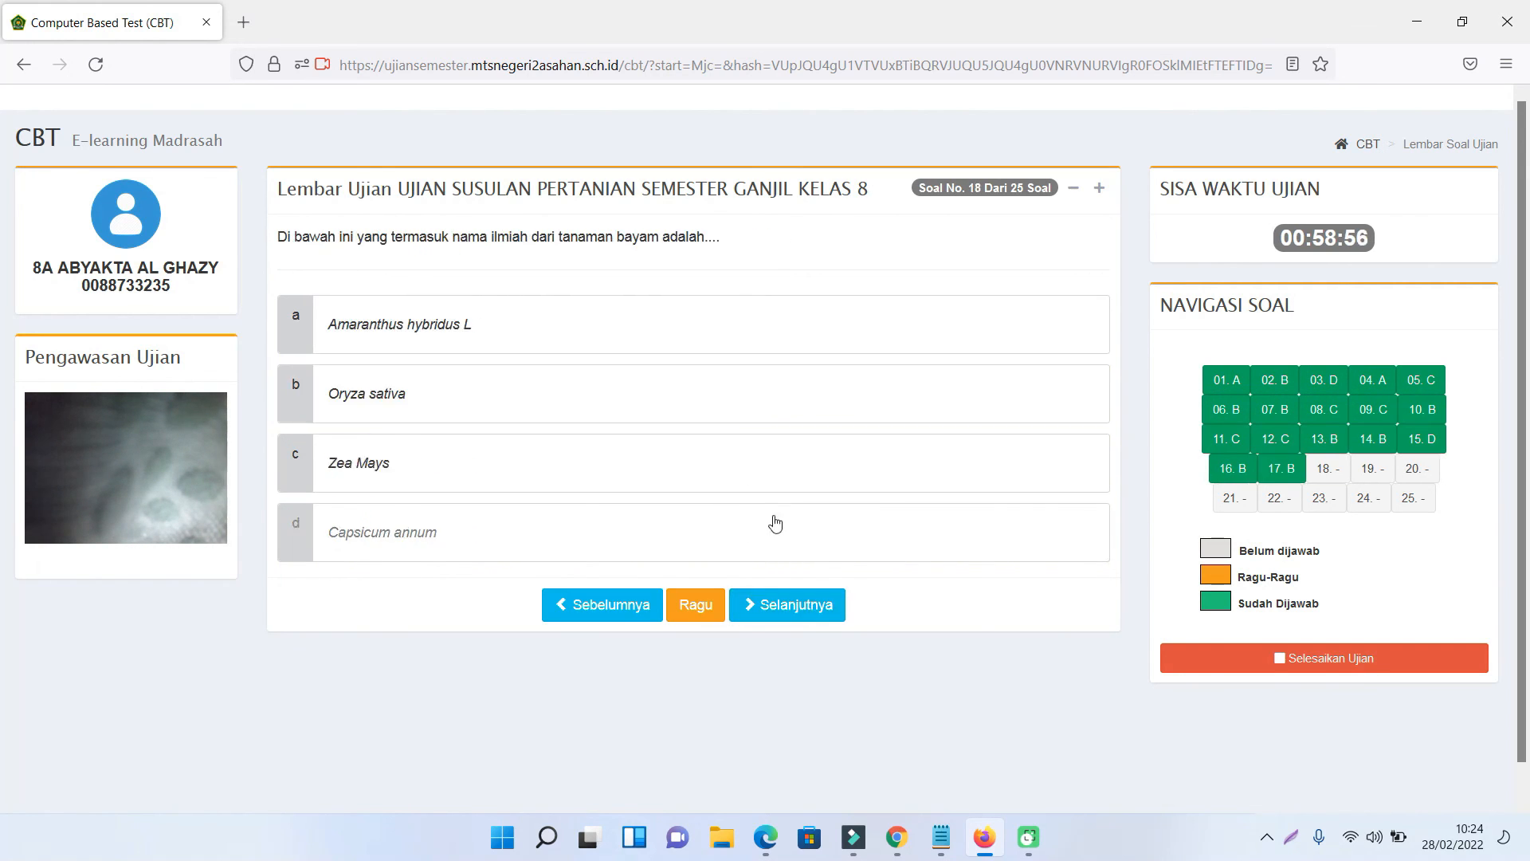
left_click(813, 606)
left_click(741, 398)
left_click(805, 606)
left_click(741, 399)
left_click(806, 605)
left_click(728, 402)
left_click(802, 605)
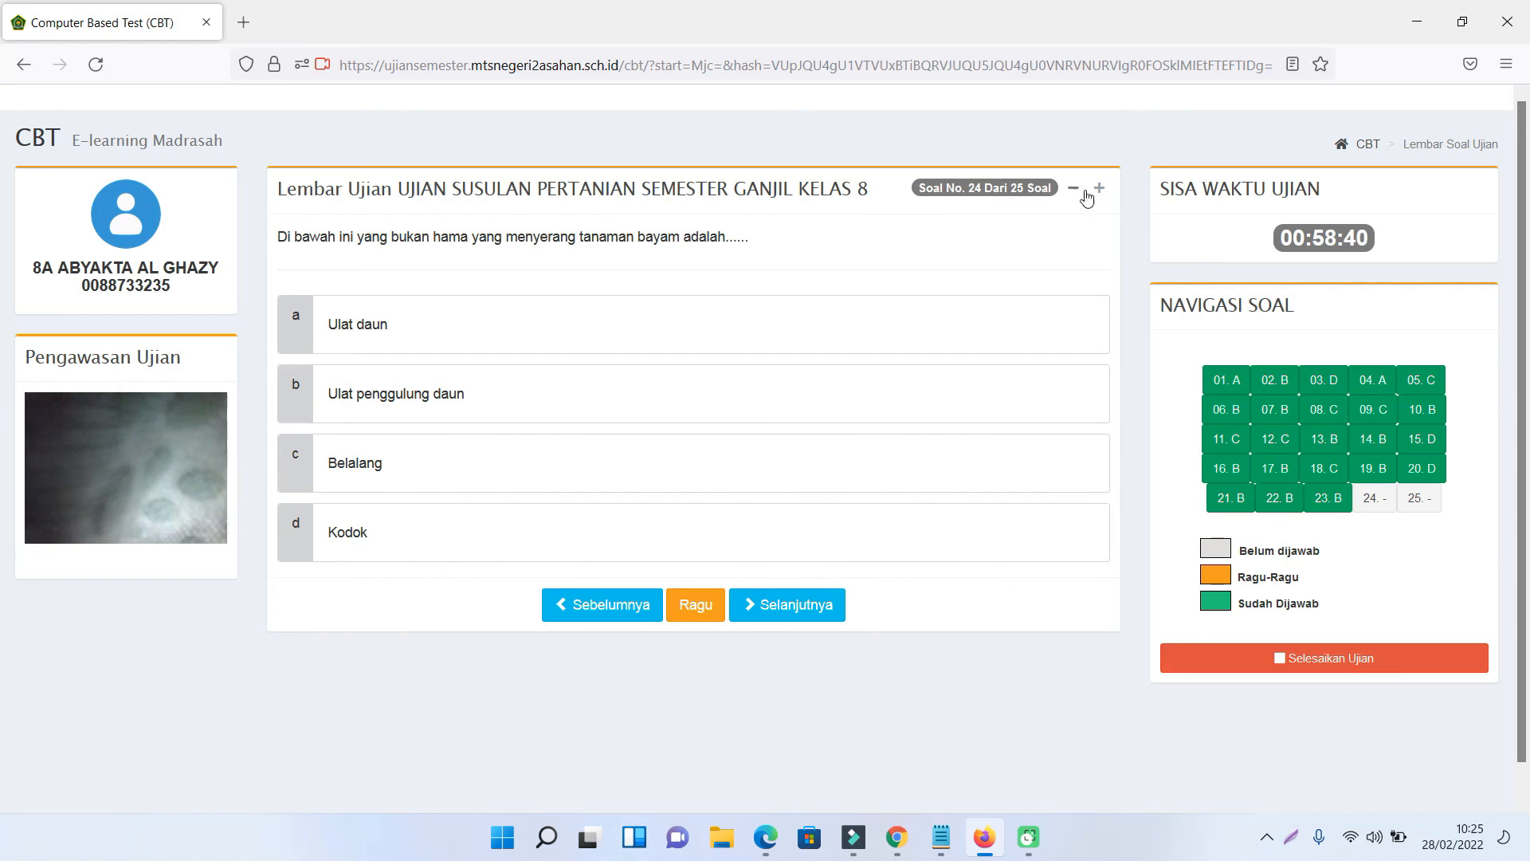
left_click(1100, 189)
left_click(1100, 189)
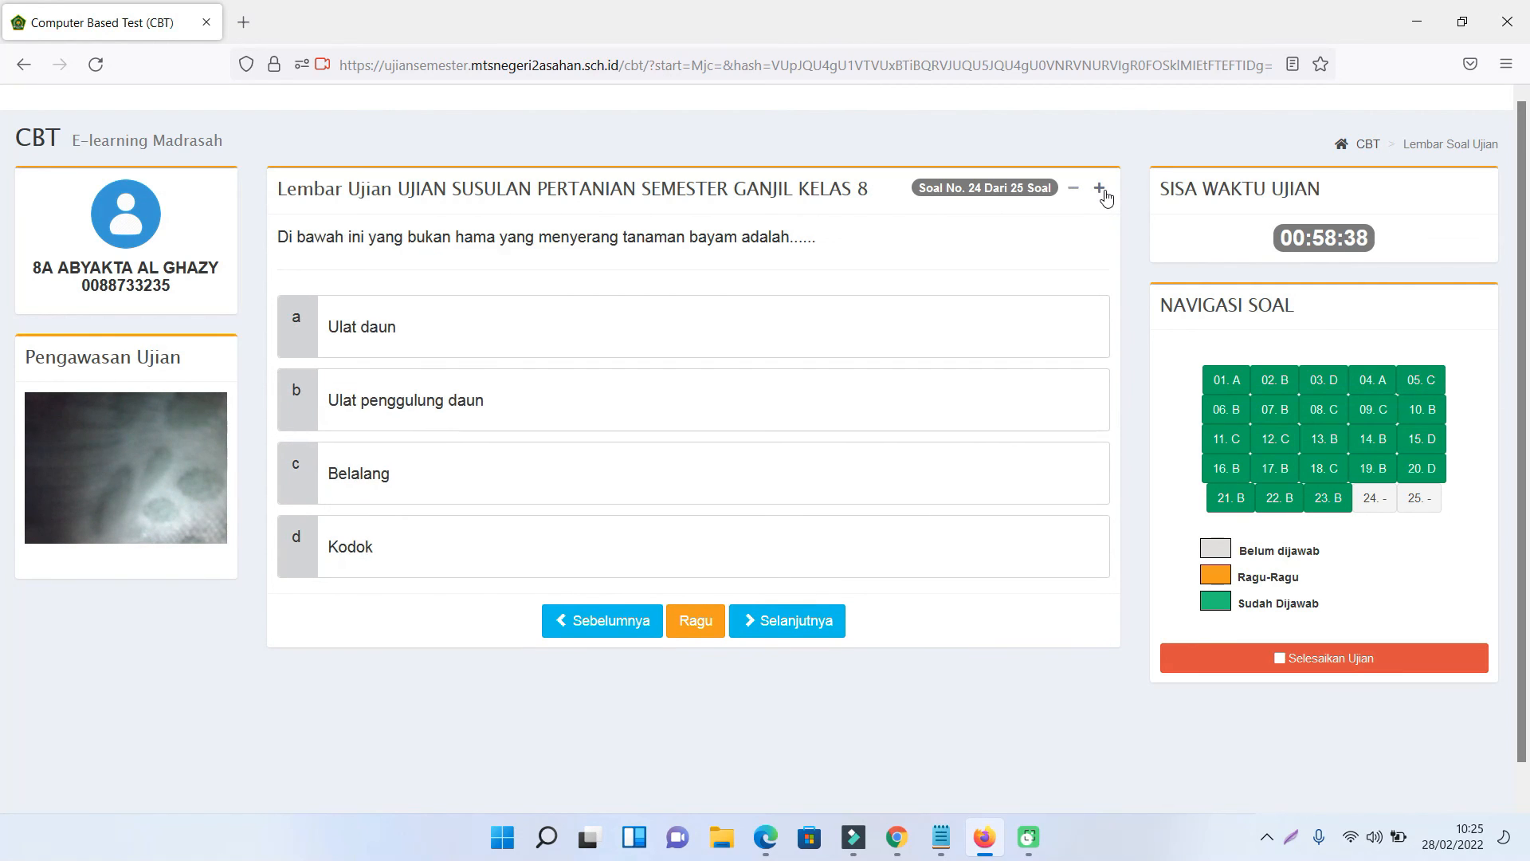
left_click(1100, 189)
left_click(1100, 189)
left_click(1104, 193)
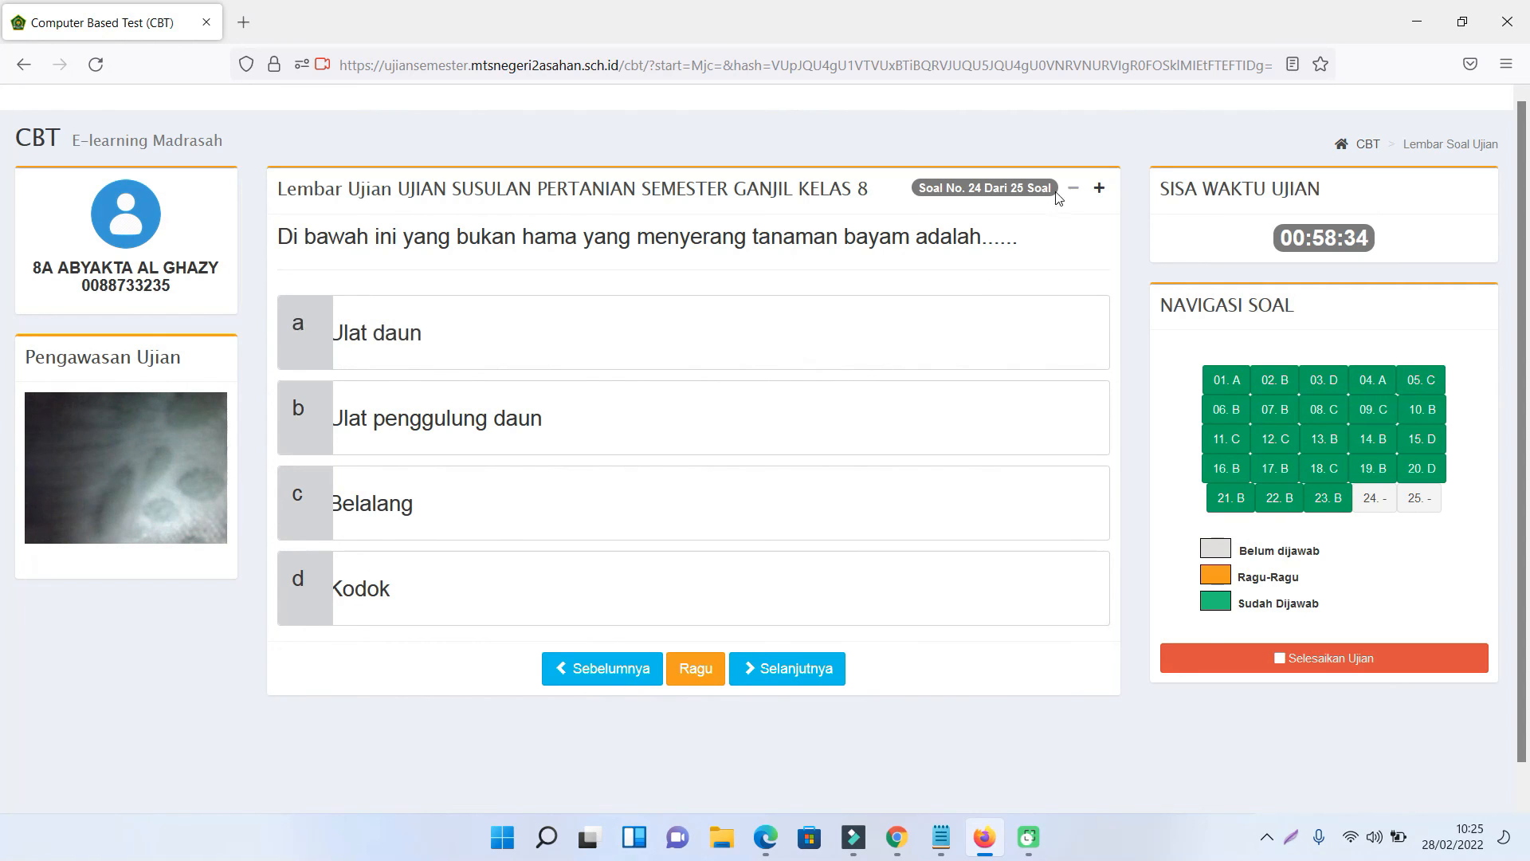
left_click(1074, 191)
left_click(1074, 192)
left_click(1074, 192)
left_click(1074, 191)
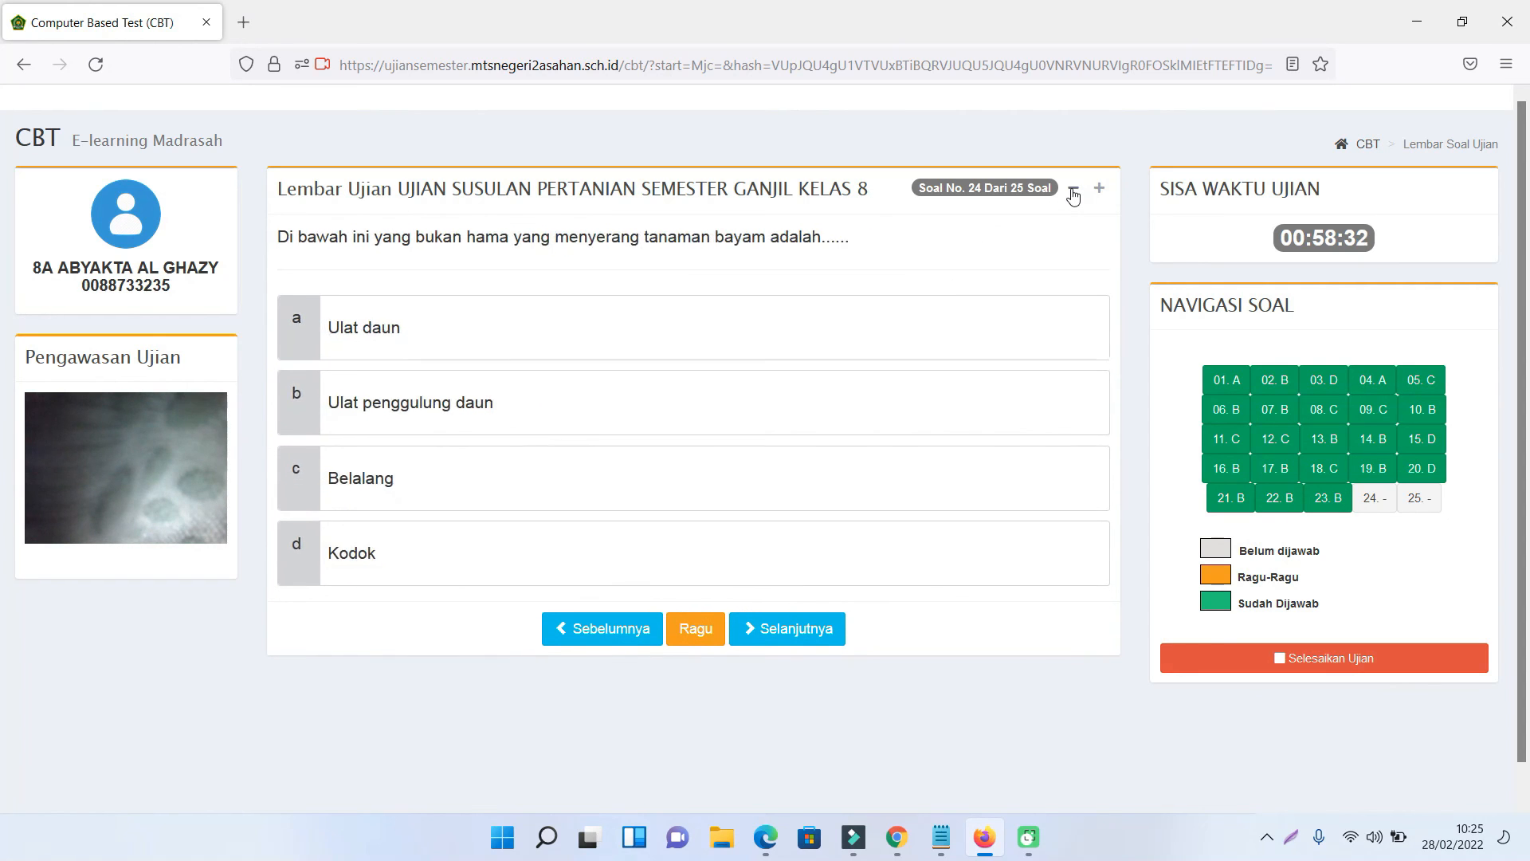
left_click(1073, 192)
left_click(1073, 191)
left_click(1074, 191)
left_click(1074, 192)
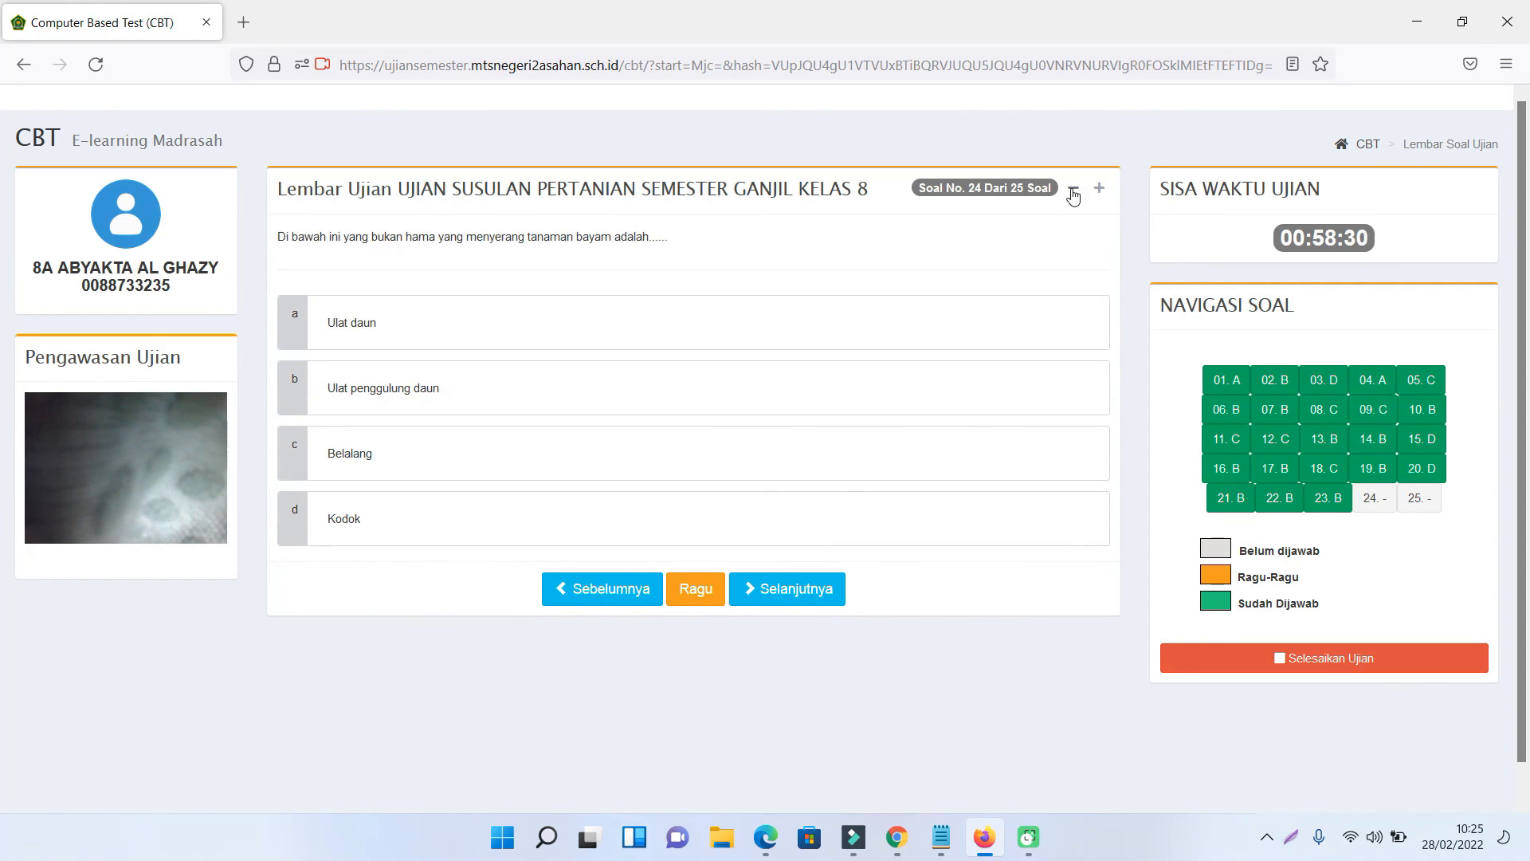
left_click(1099, 191)
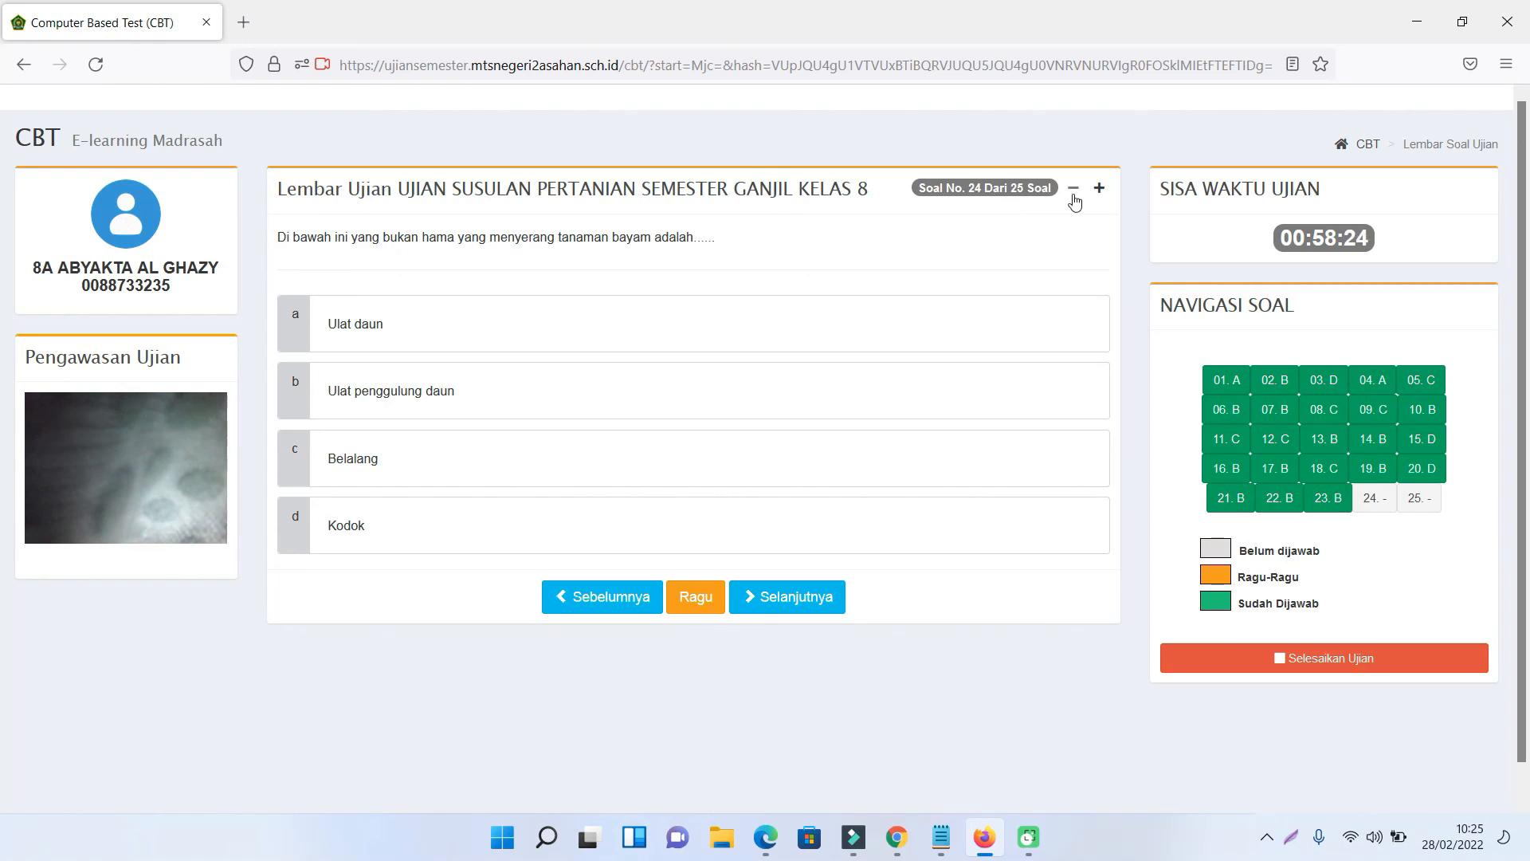
- Answer question 24 with Ulat daun and 25 with 50 hari, then end the exam for a score of 16
left_click(1375, 498)
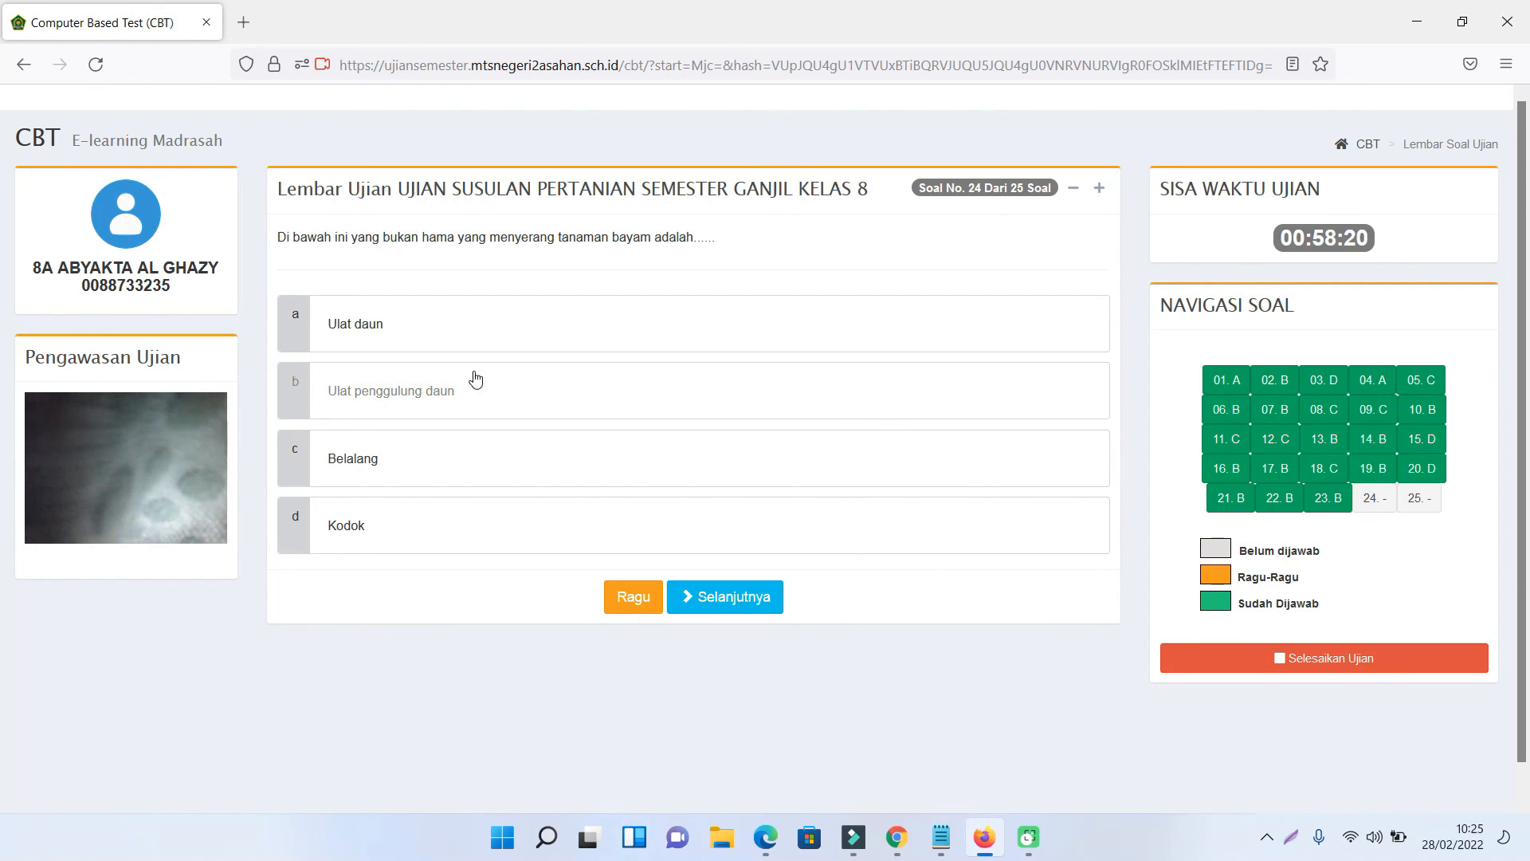
left_click(474, 339)
left_click(749, 604)
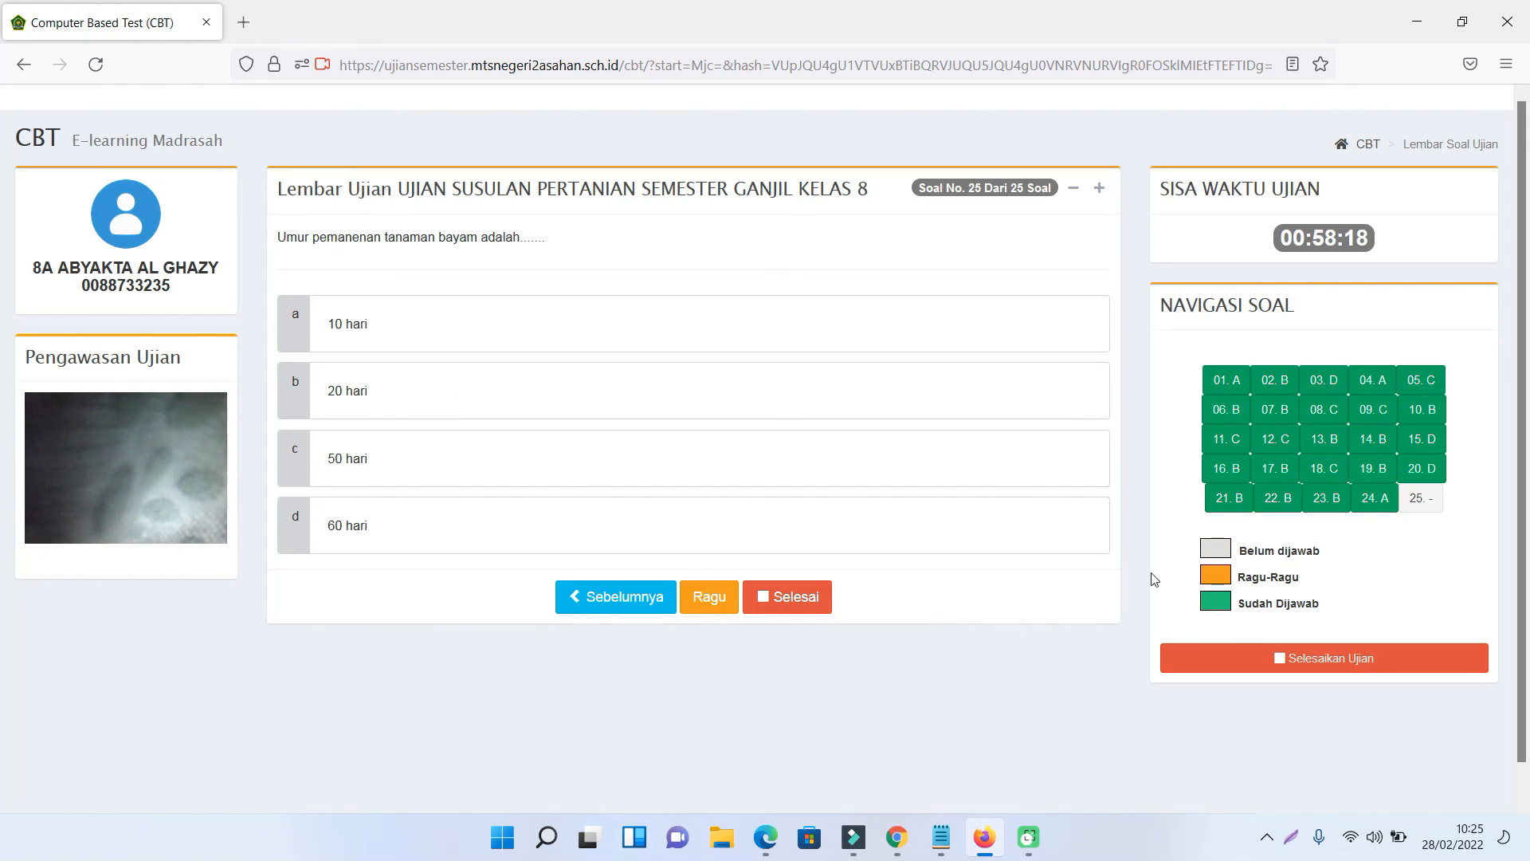
left_click(514, 462)
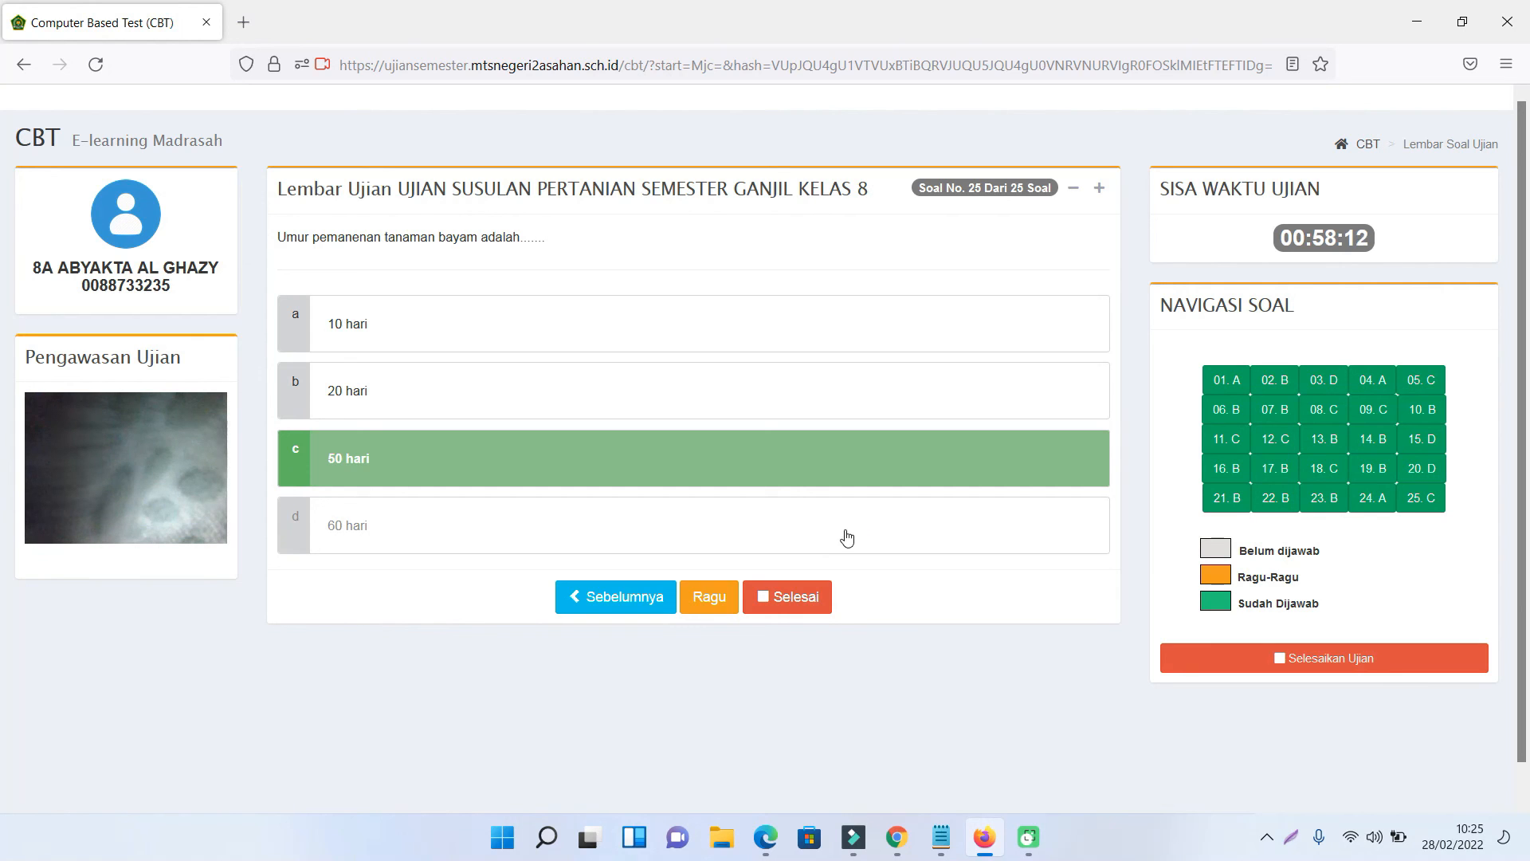
left_click(791, 614)
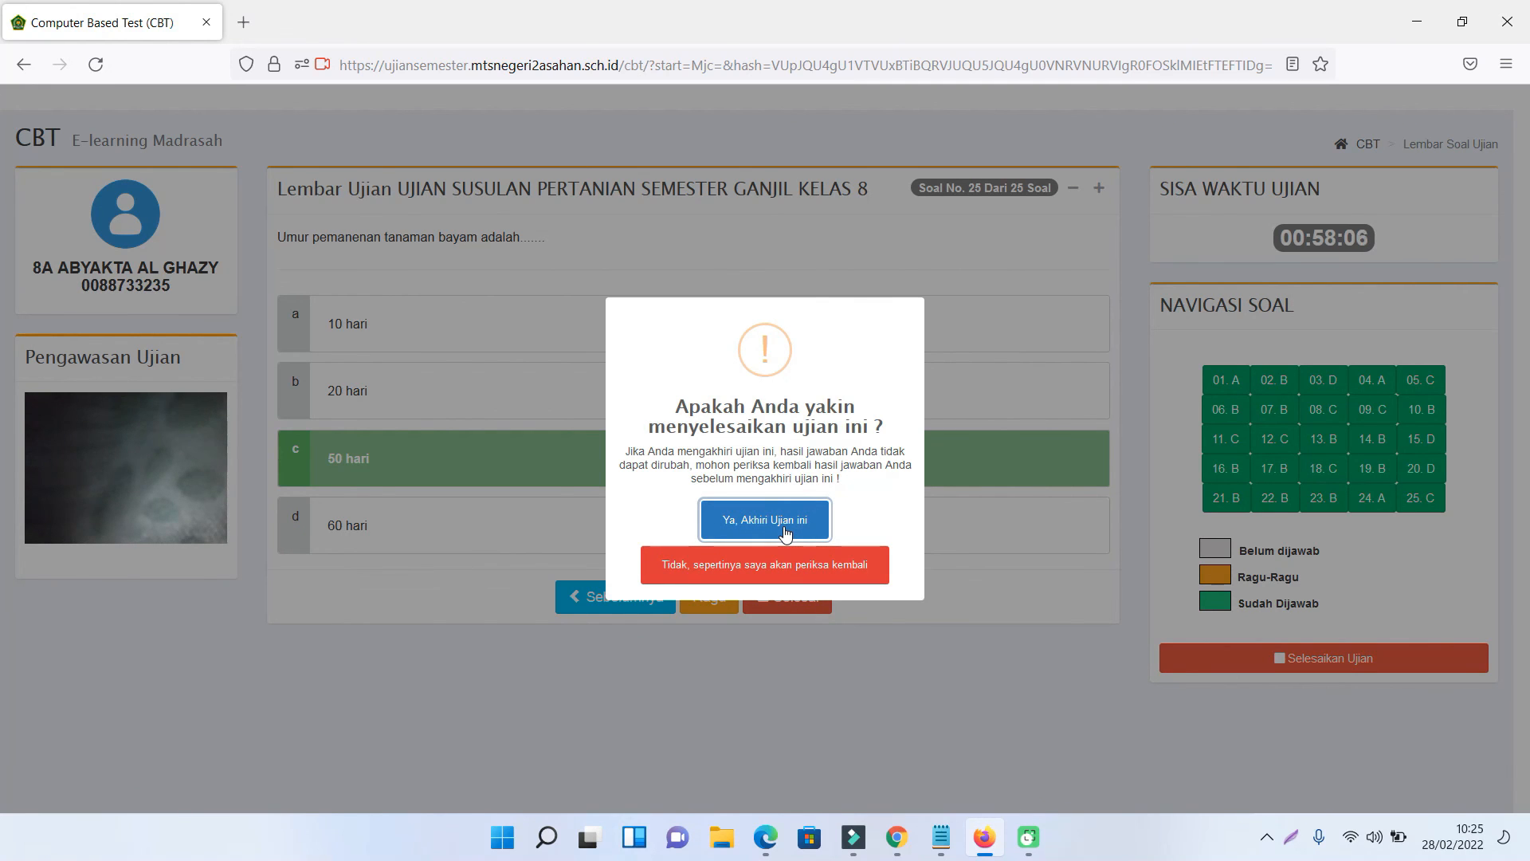
left_click(785, 532)
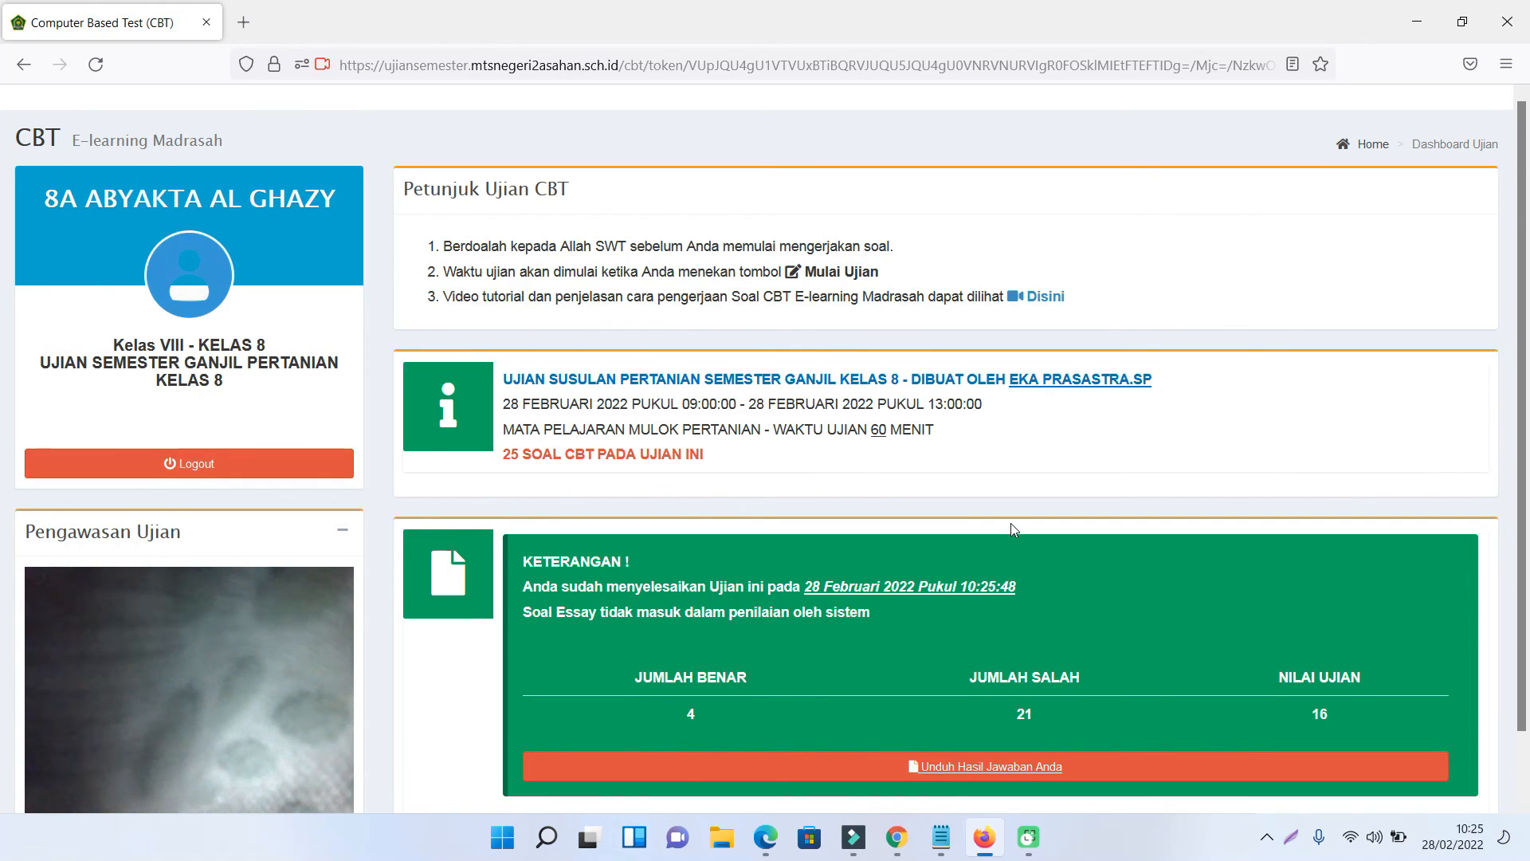
scroll(1011, 523, "down", 1)
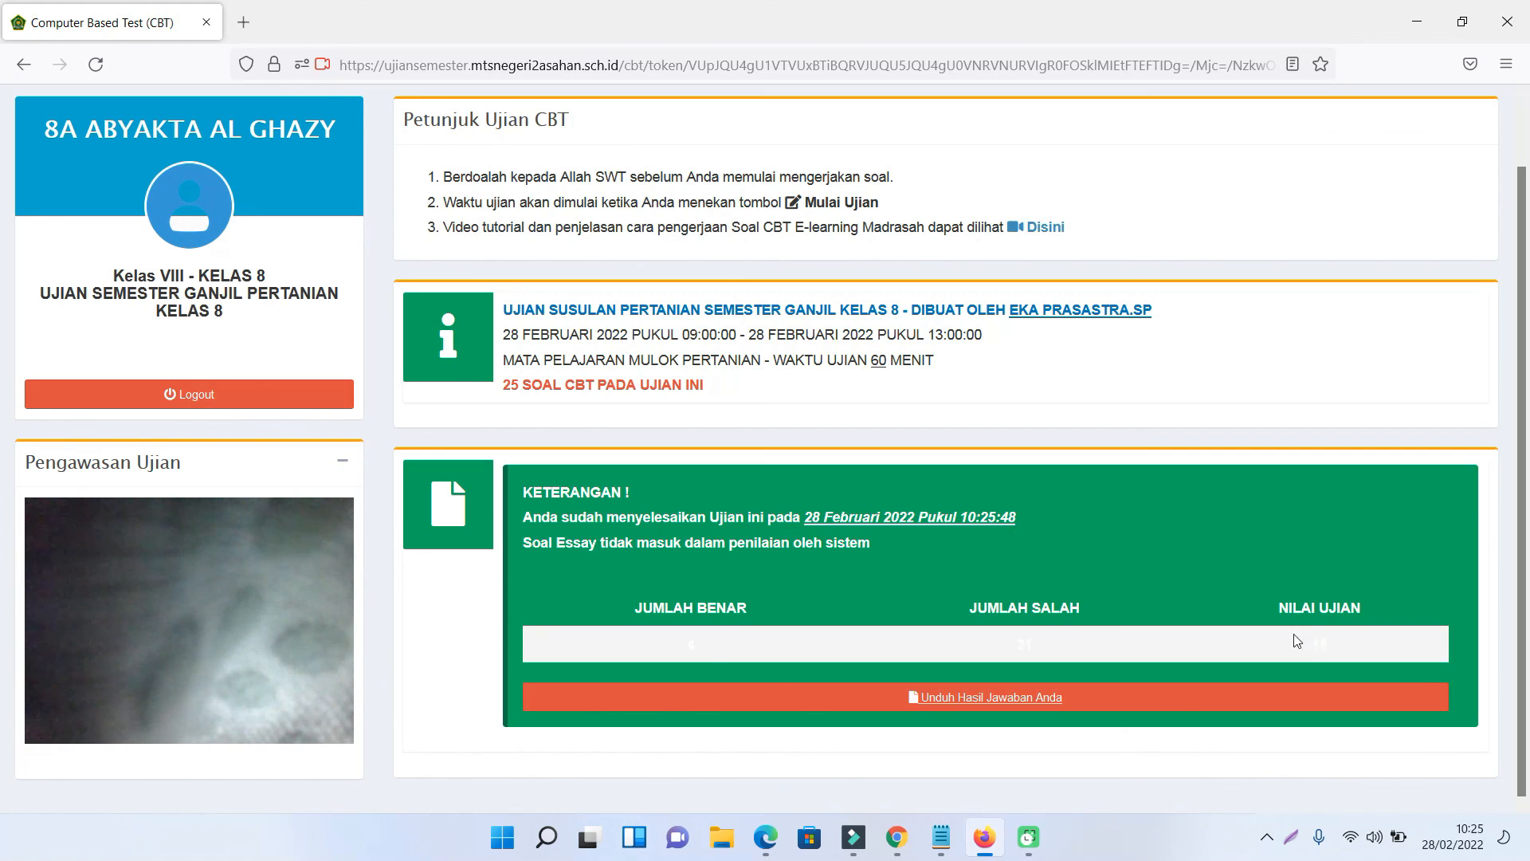
- Download the student's answer results and save them as a PDF file
left_click(992, 703)
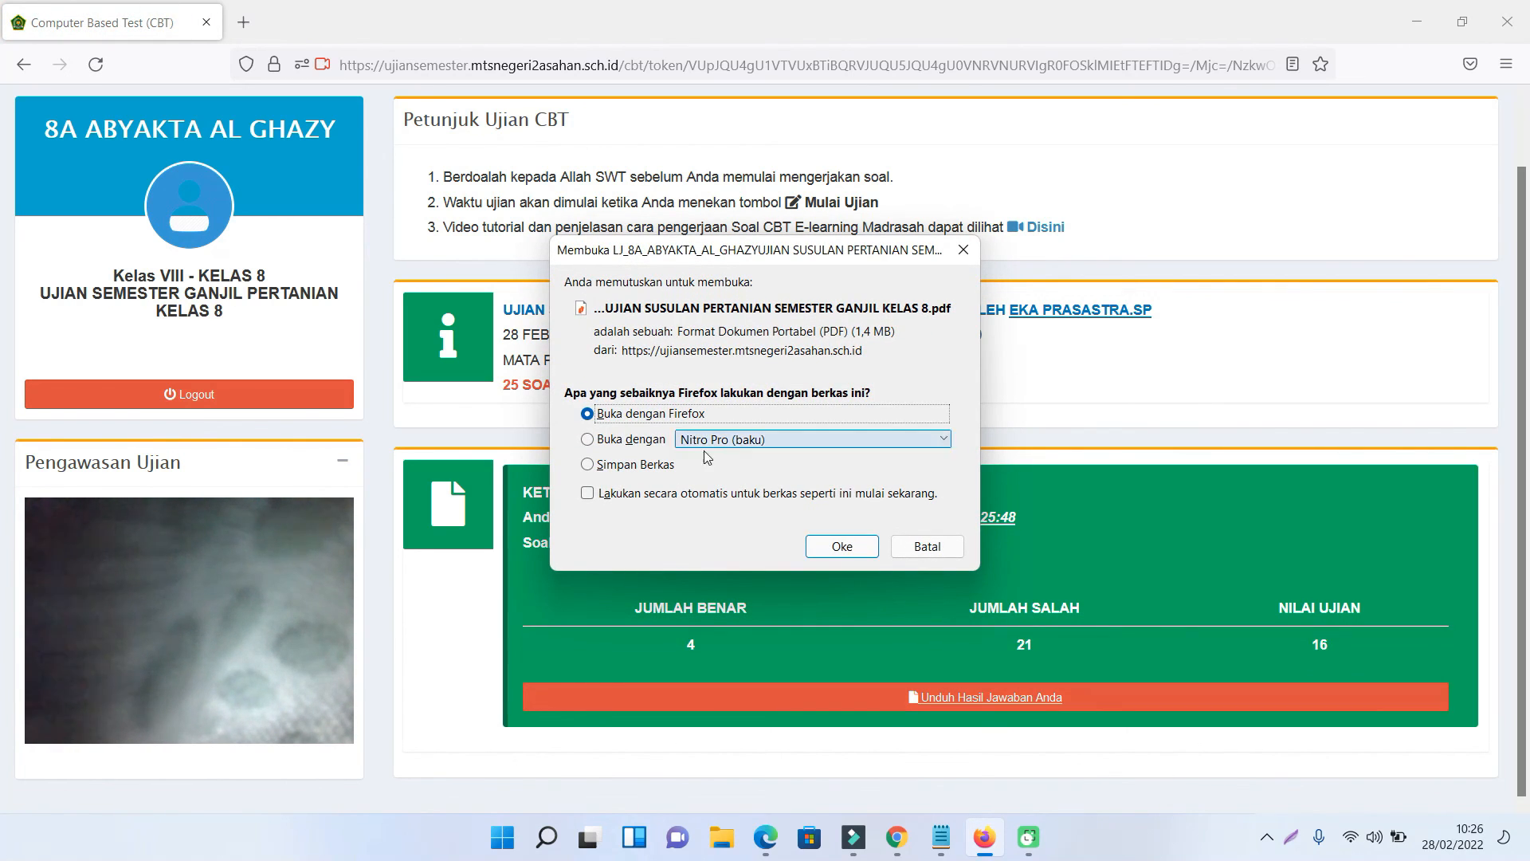
left_click(645, 470)
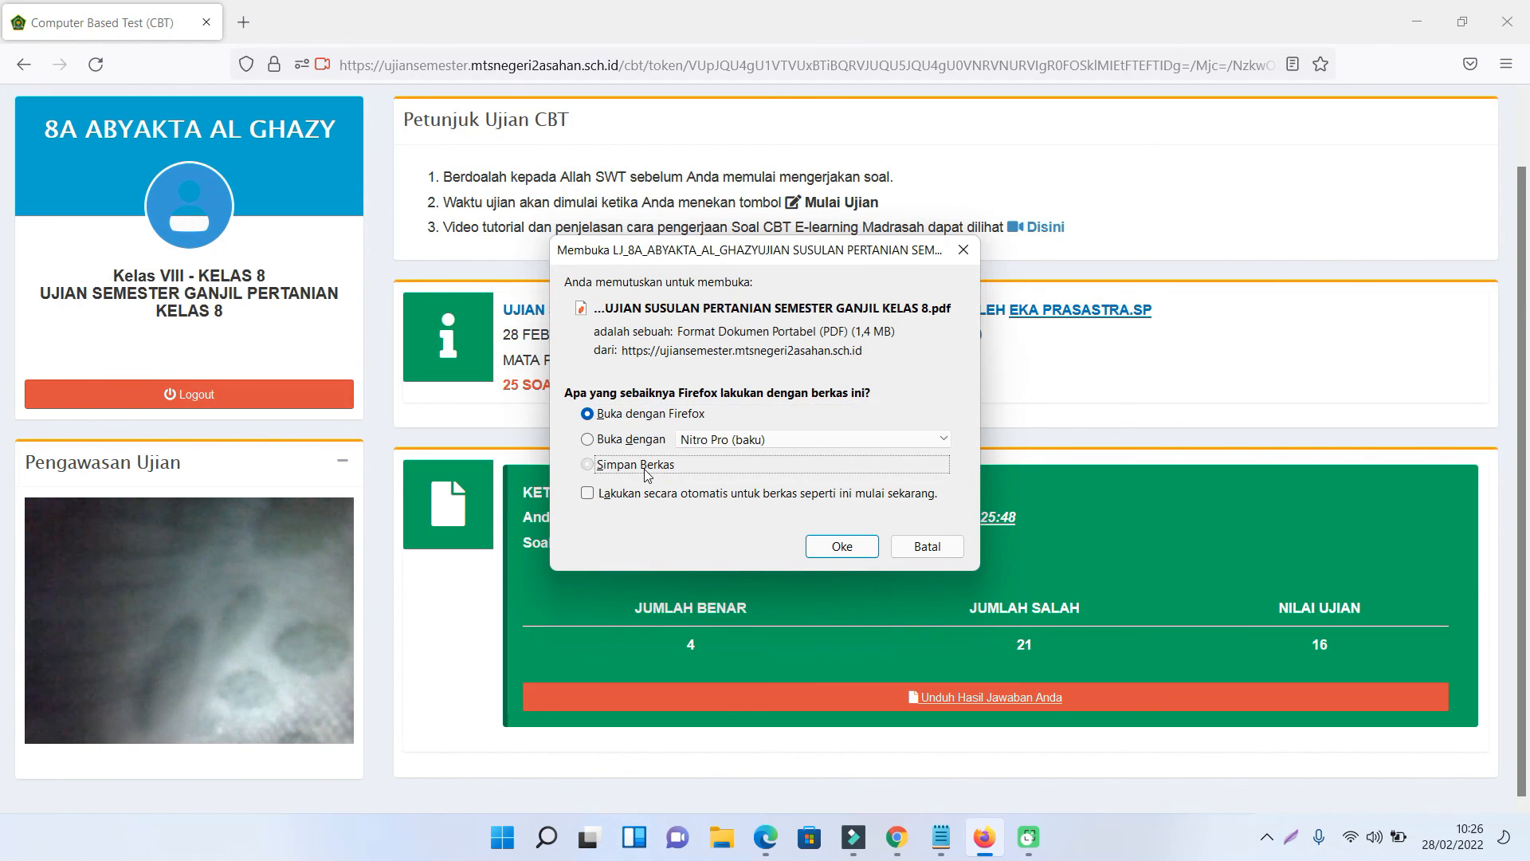
left_click(833, 548)
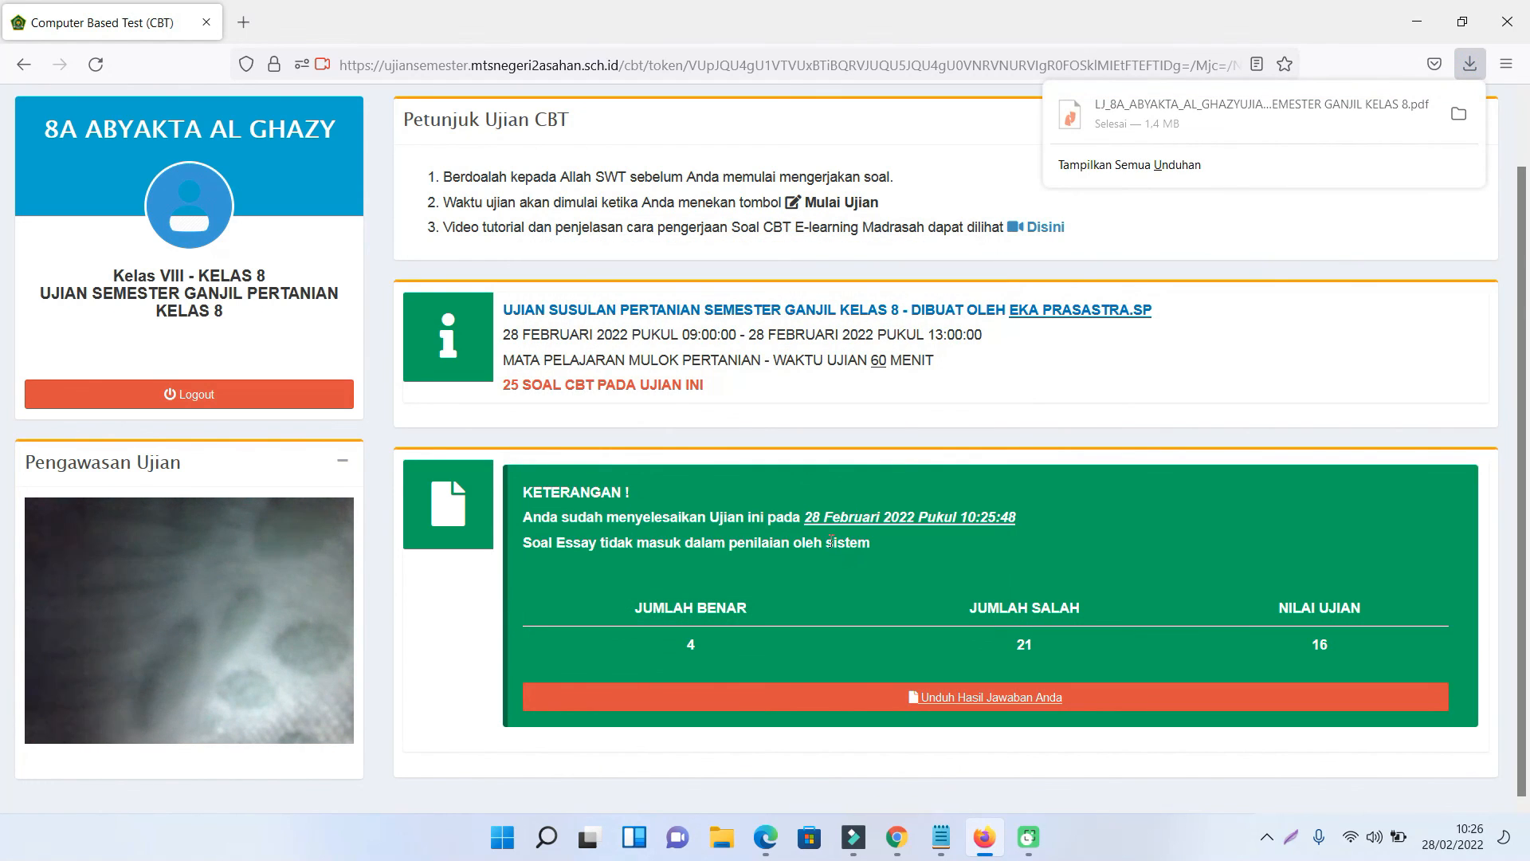
- Open the saved answer-sheet PDF from downloads, review its answers, then close it
left_click(1164, 174)
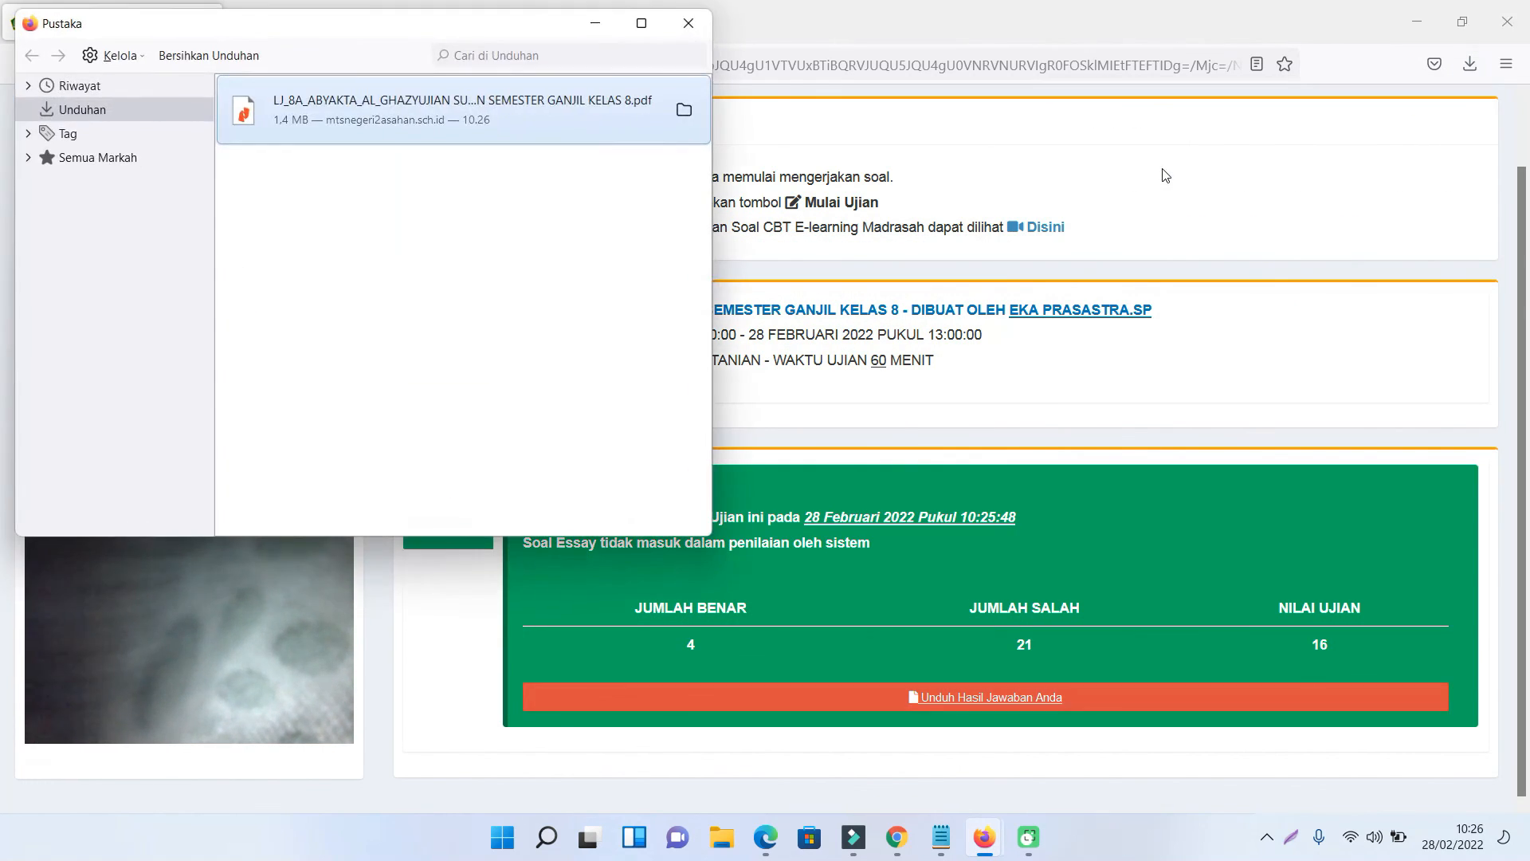
double_click(342, 118)
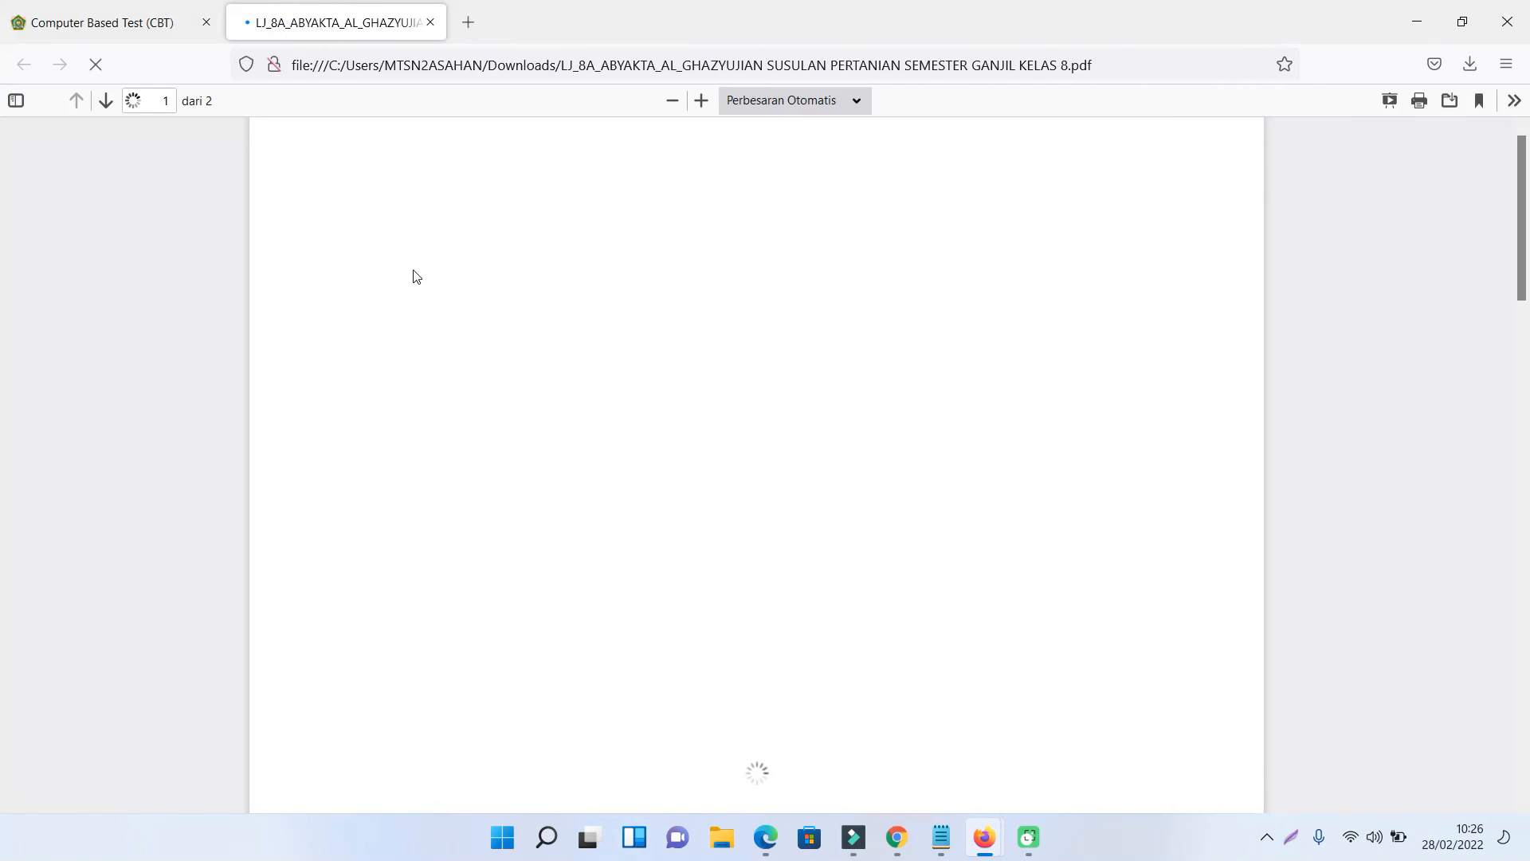
scroll(666, 443, "down", 20)
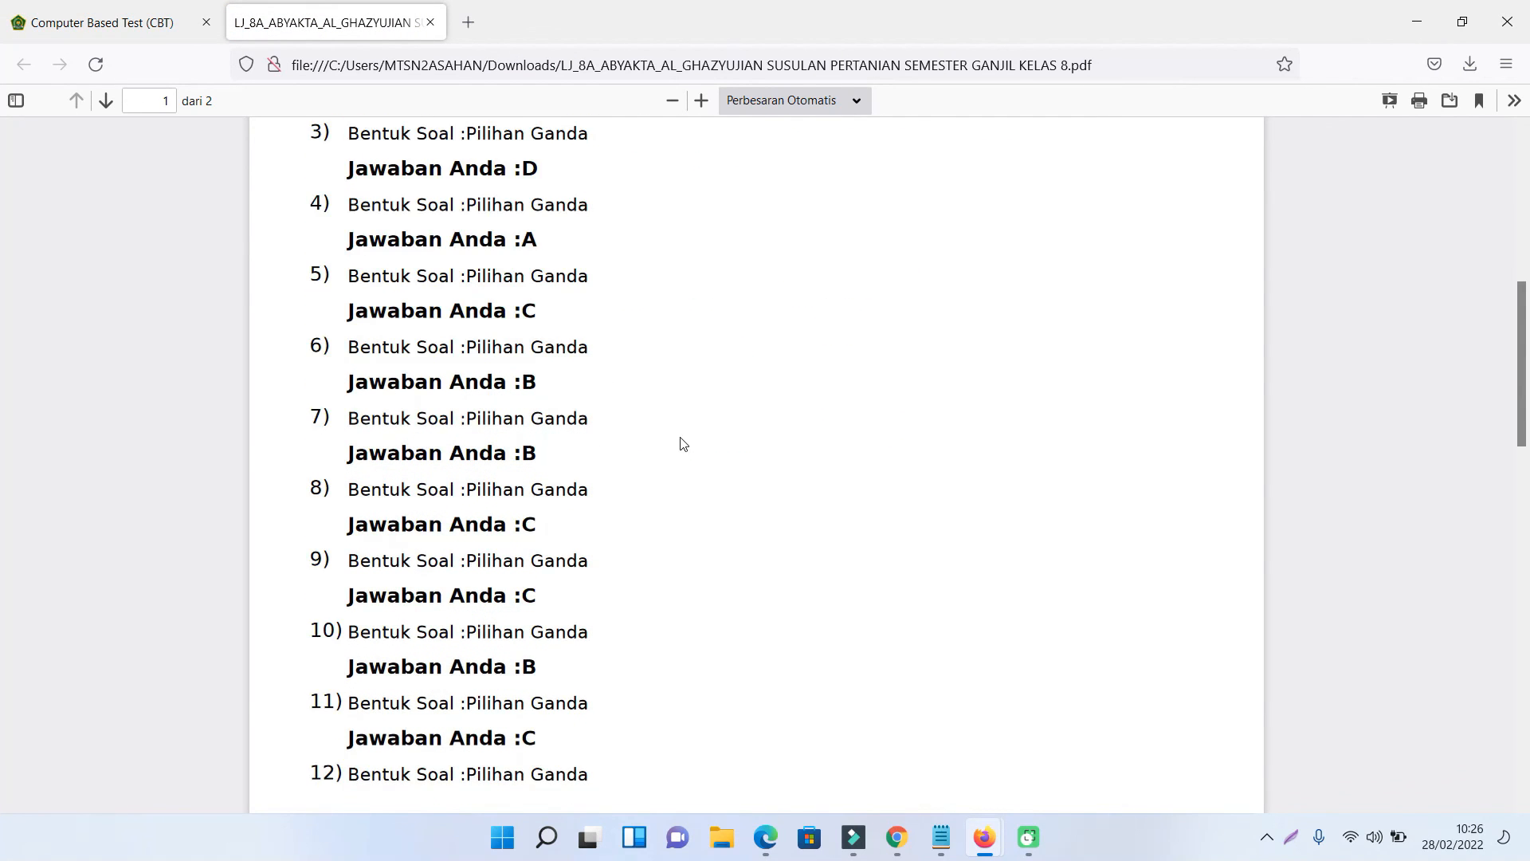
scroll(709, 438, "up", 20)
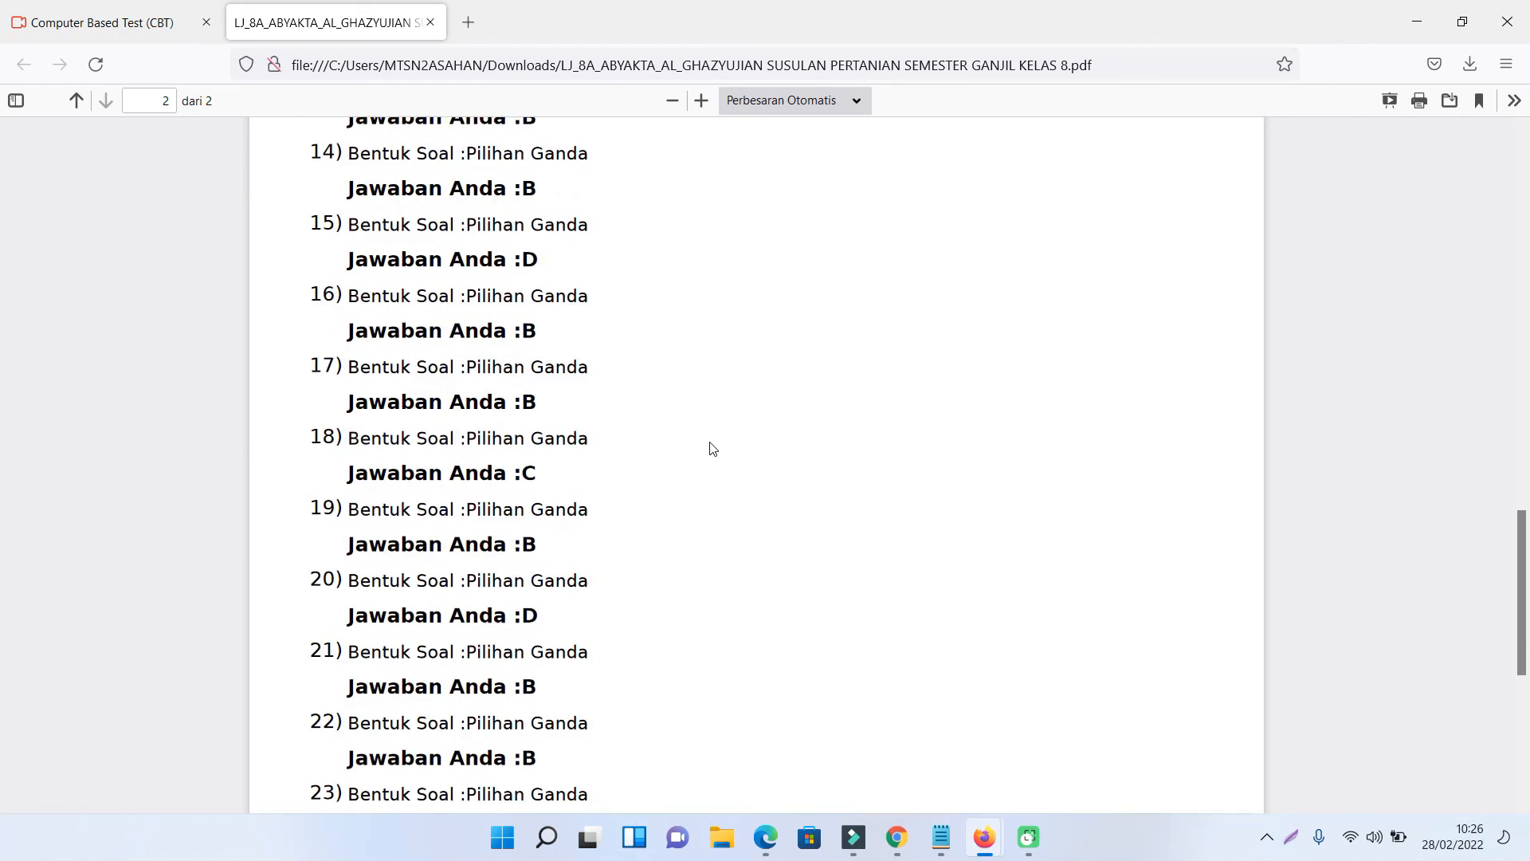
scroll(711, 448, "up", 2)
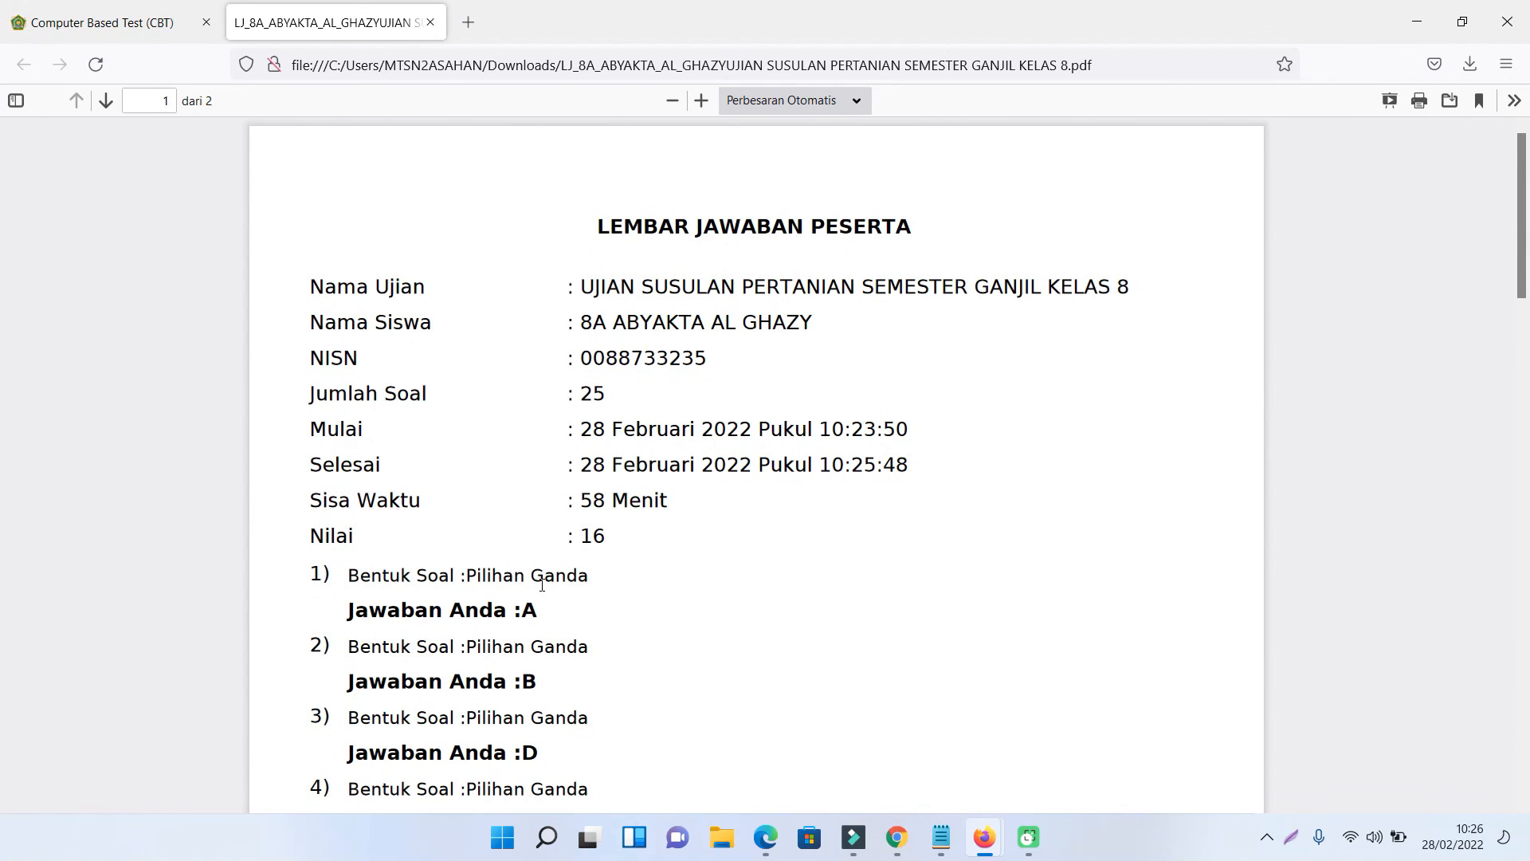
left_click(430, 23)
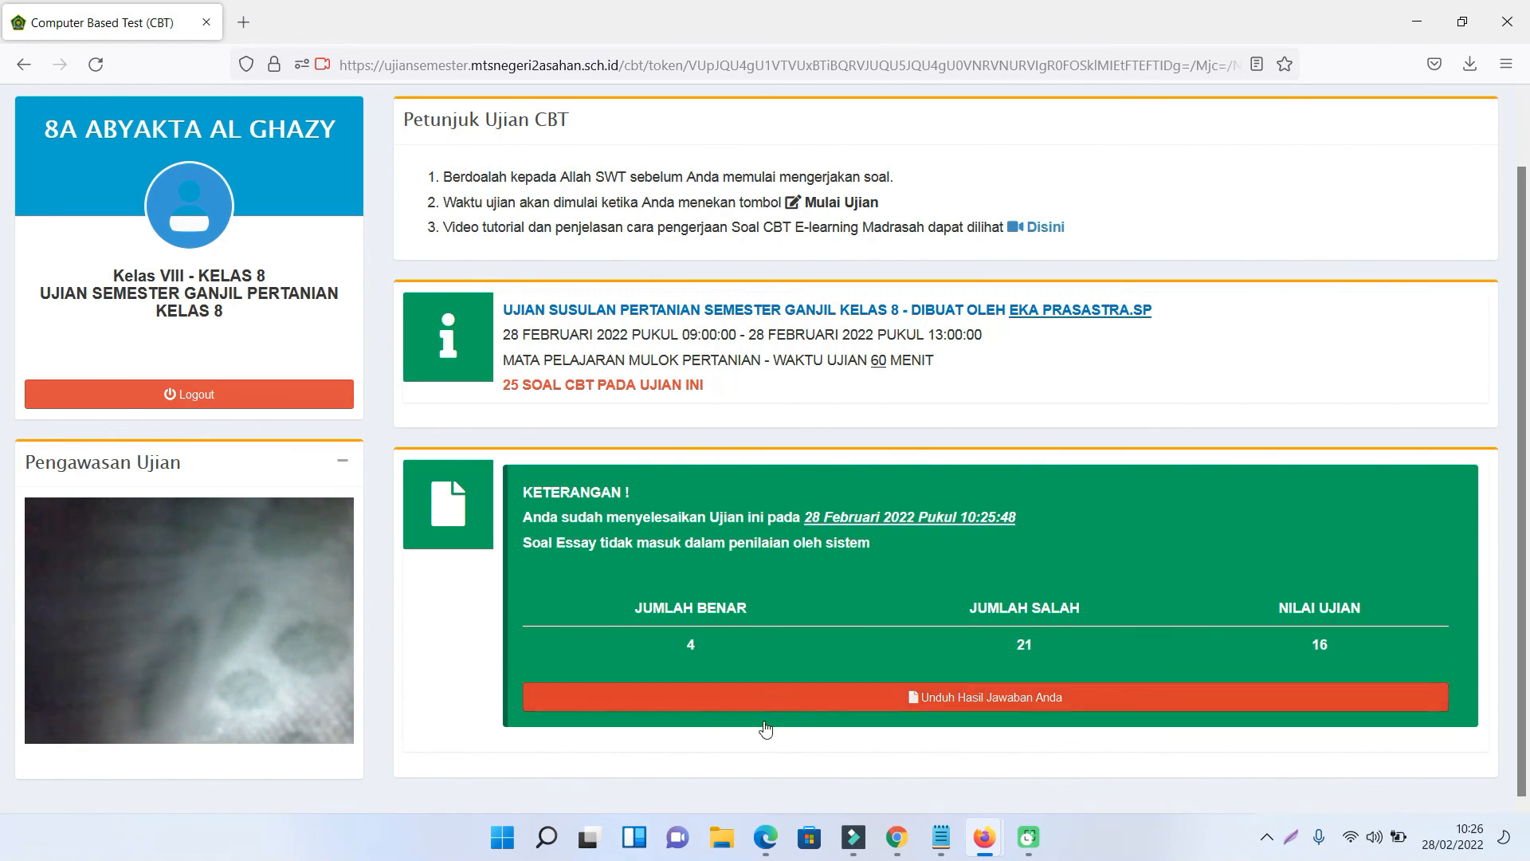
- Reload the teacher's Data CBT list in Edge and open the exam's student results
left_click(765, 837)
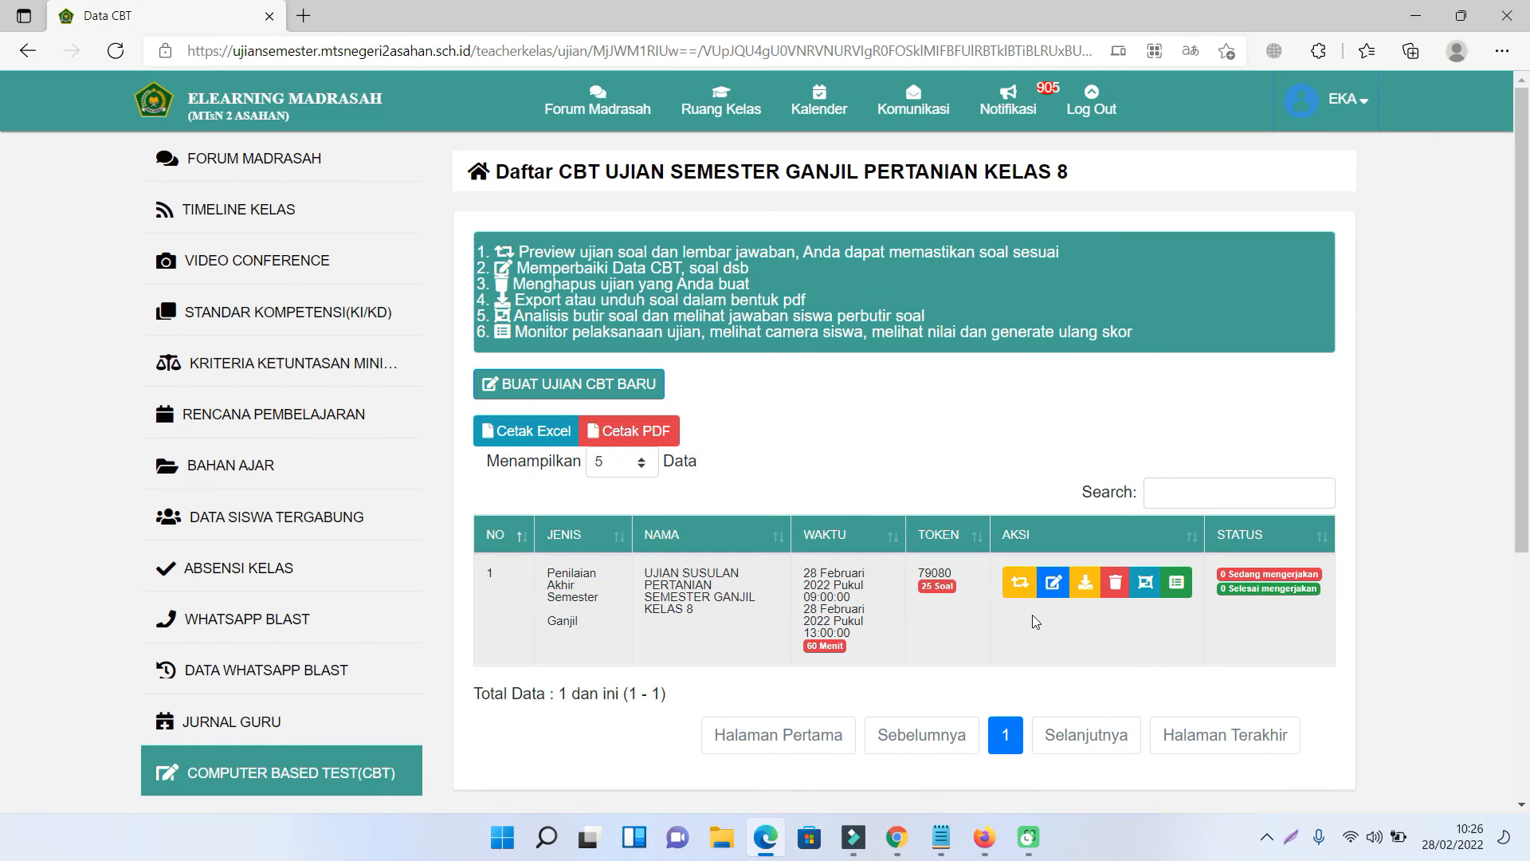
left_click(116, 51)
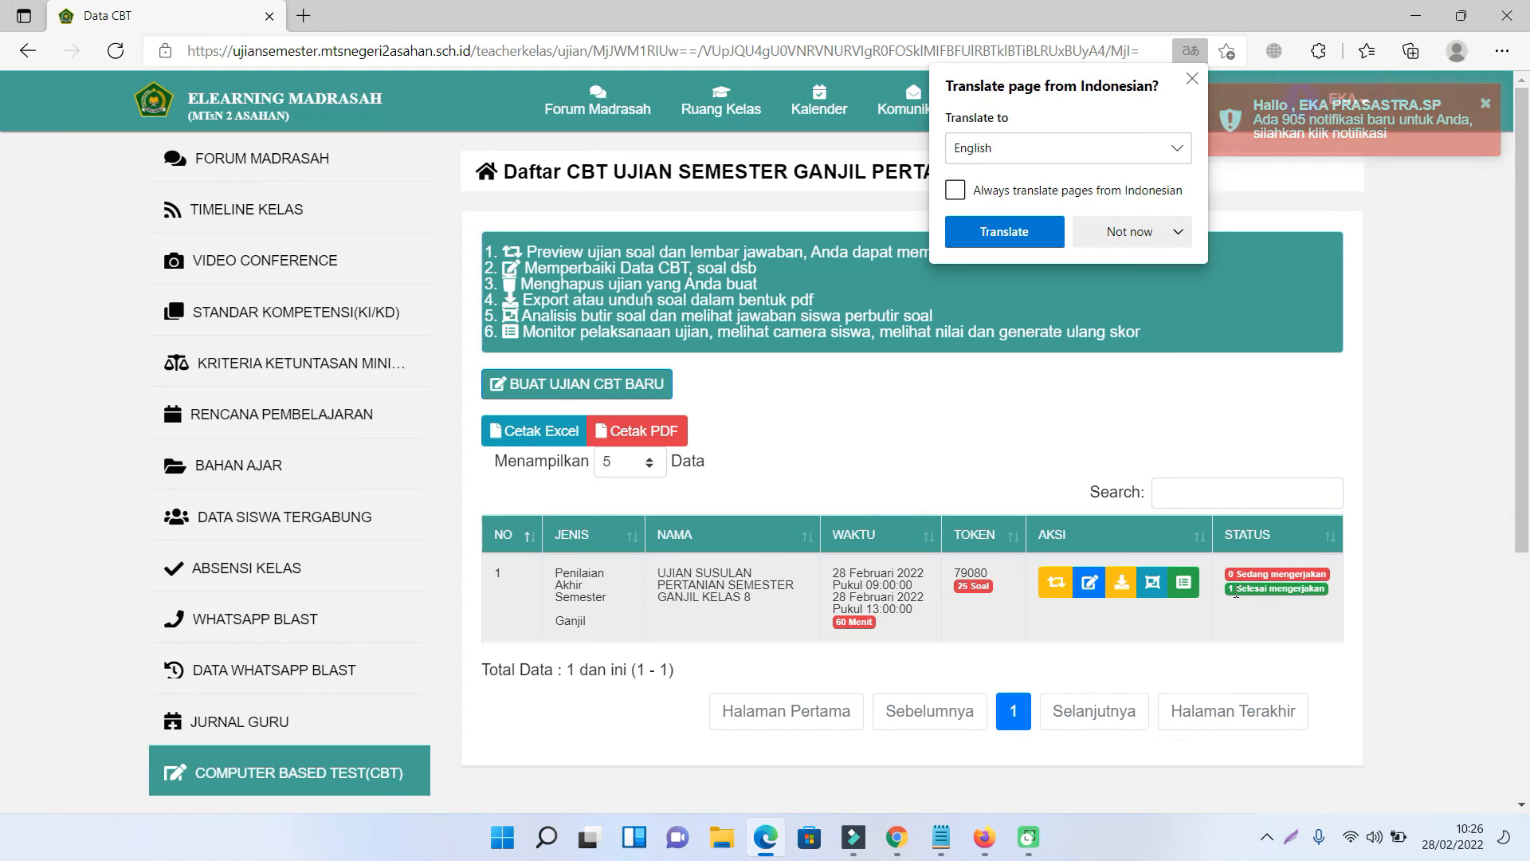
left_click(1188, 591)
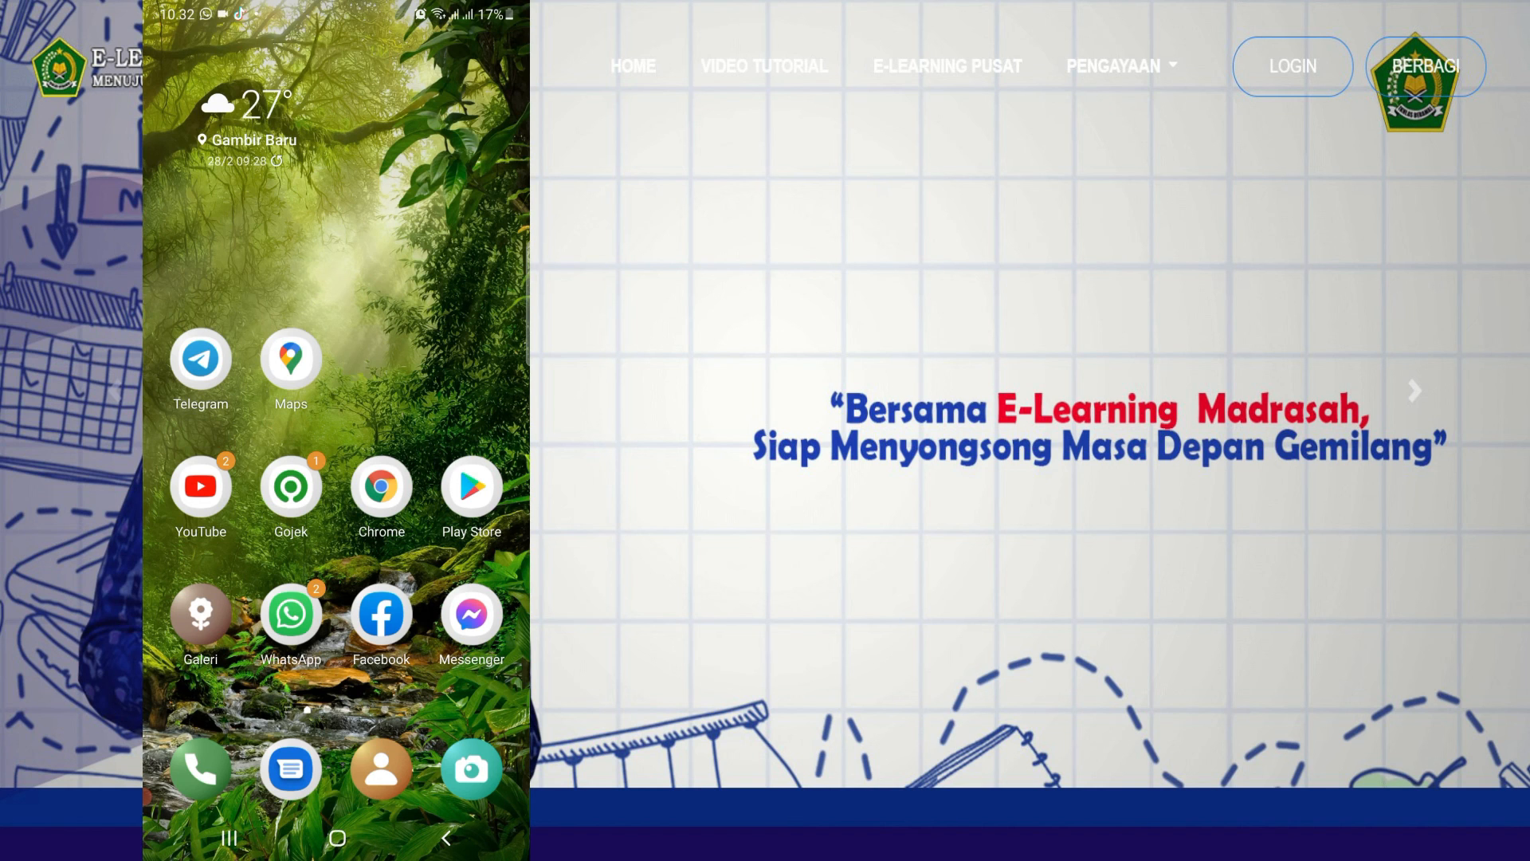
- In the phone's browser, log in to CBT with the student's username, password and exam token
left_click(381, 486)
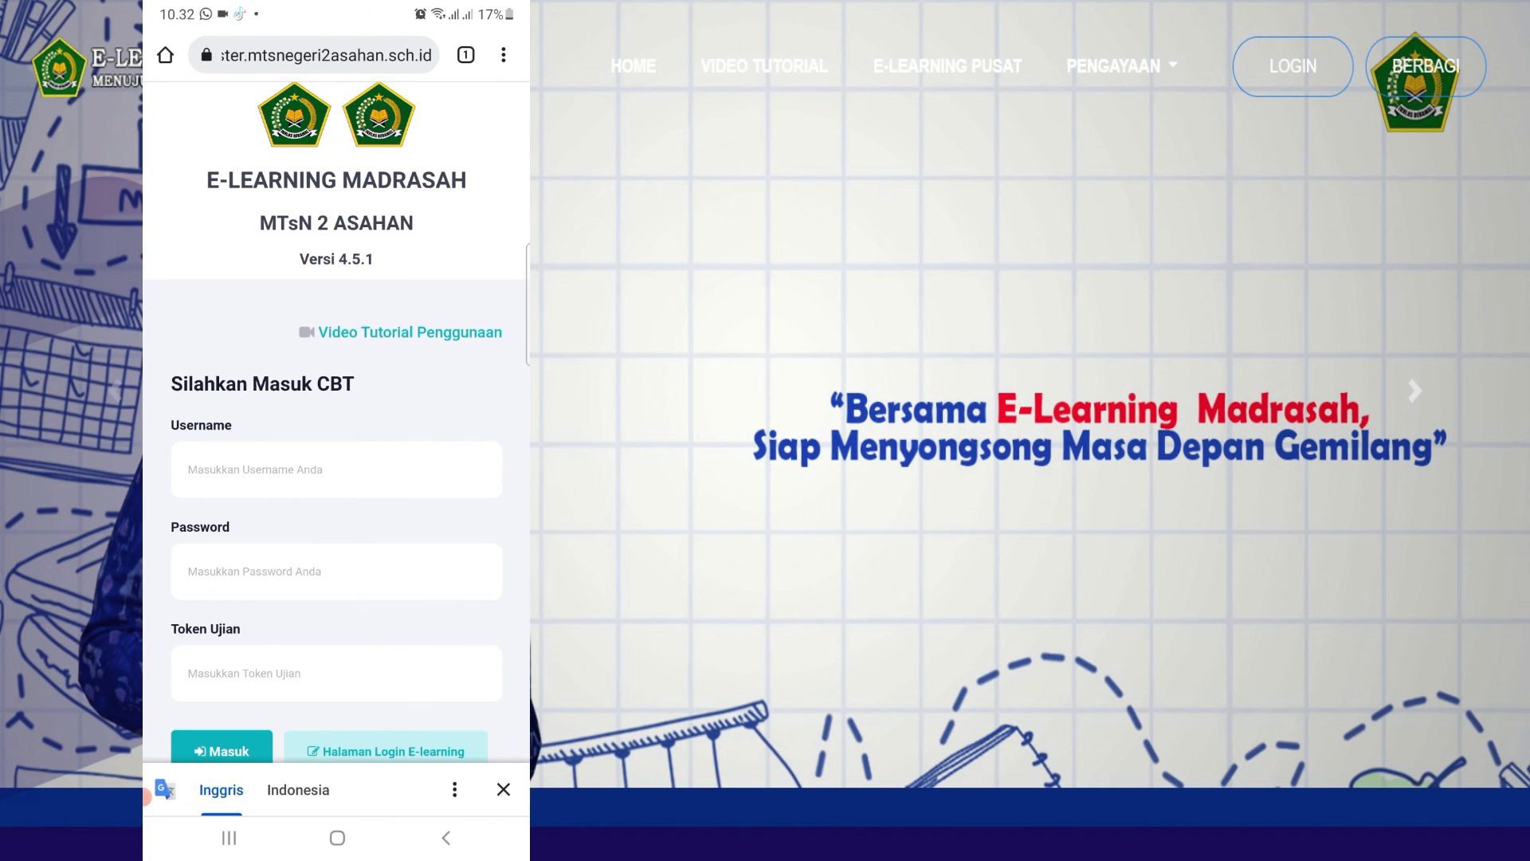
left_click(334, 469)
type("80")
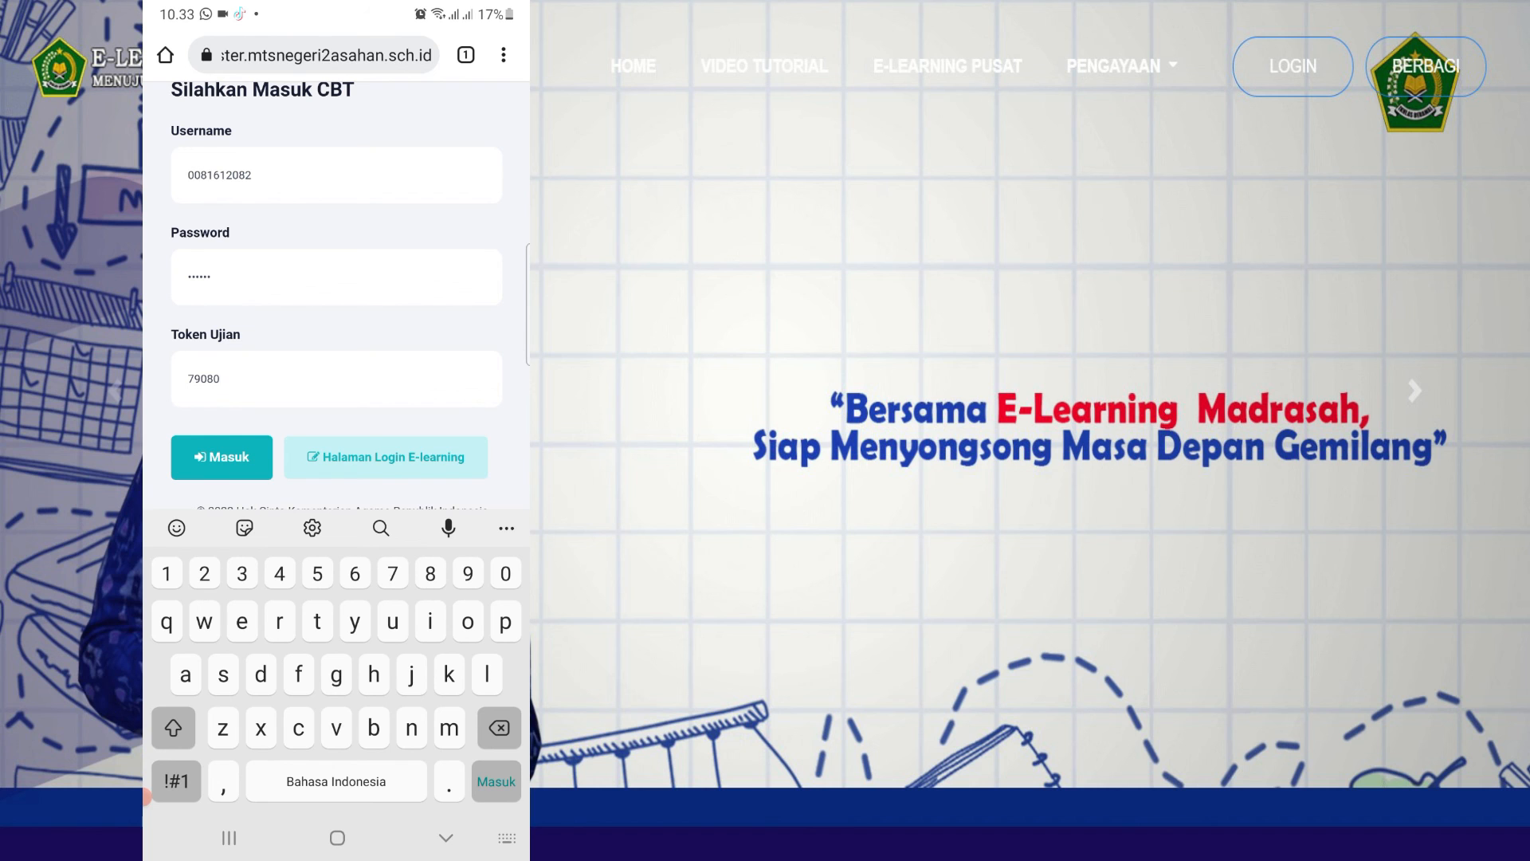
key("Return")
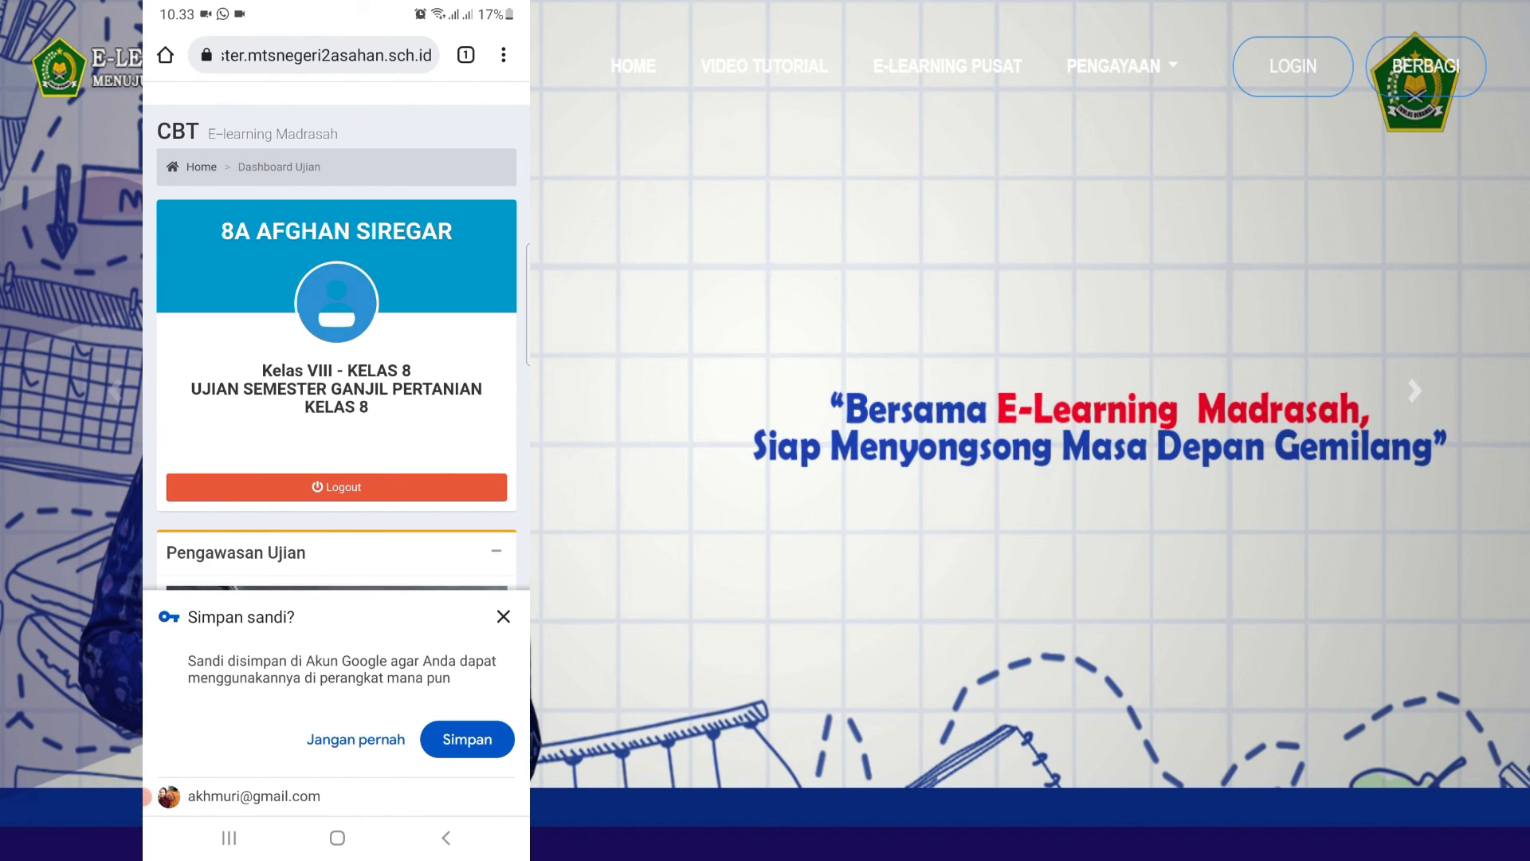
- Decline saving the password, then start the agriculture exam with MULAI UJIAN and confirm
left_click(503, 617)
scroll(336, 446, "down", 1)
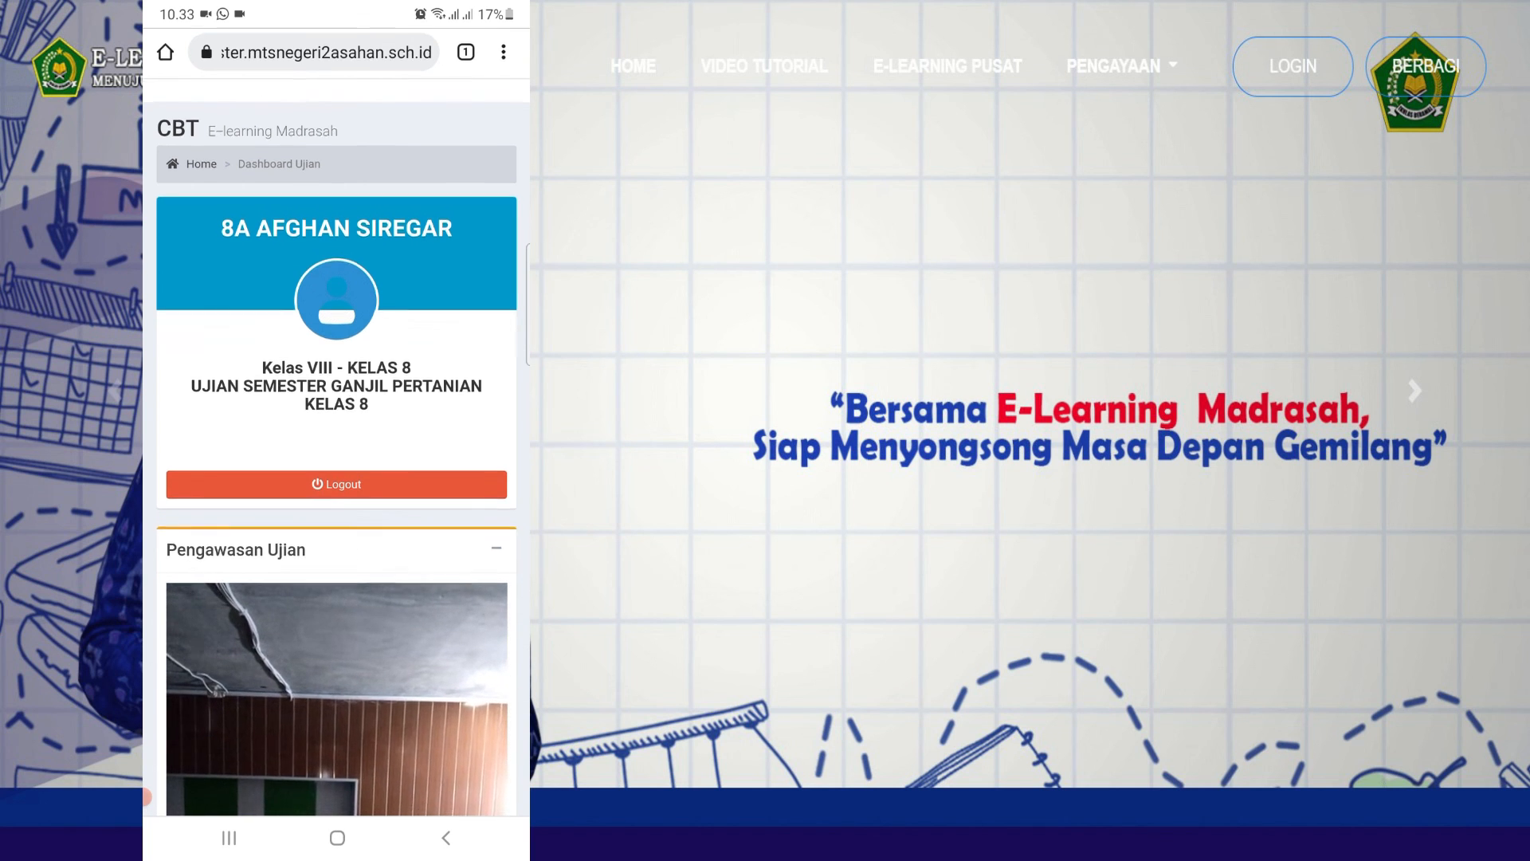
scroll(337, 422, "down", 3)
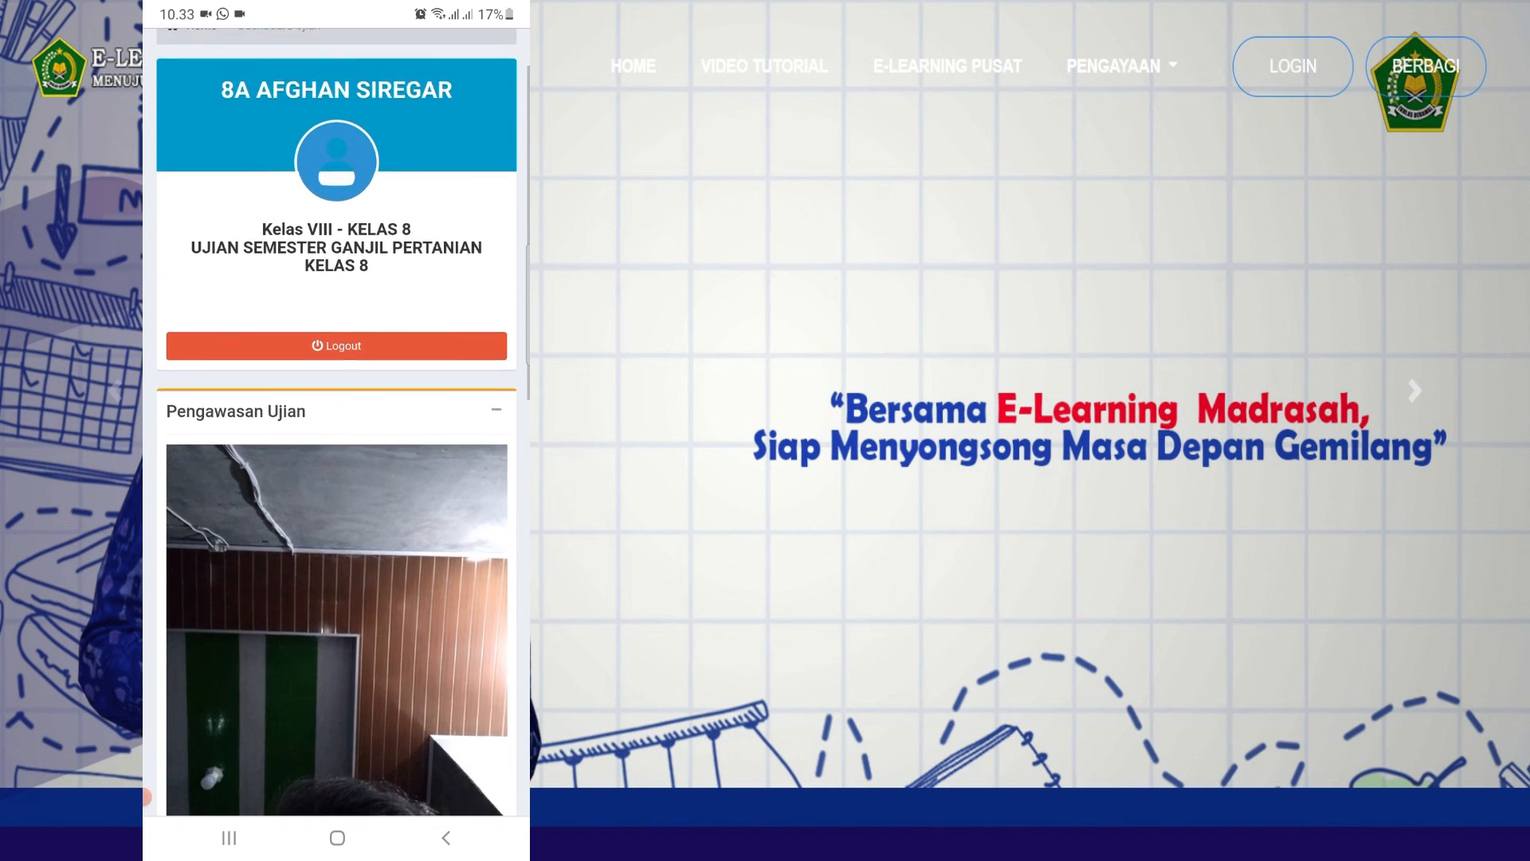
scroll(337, 423, "down", 6)
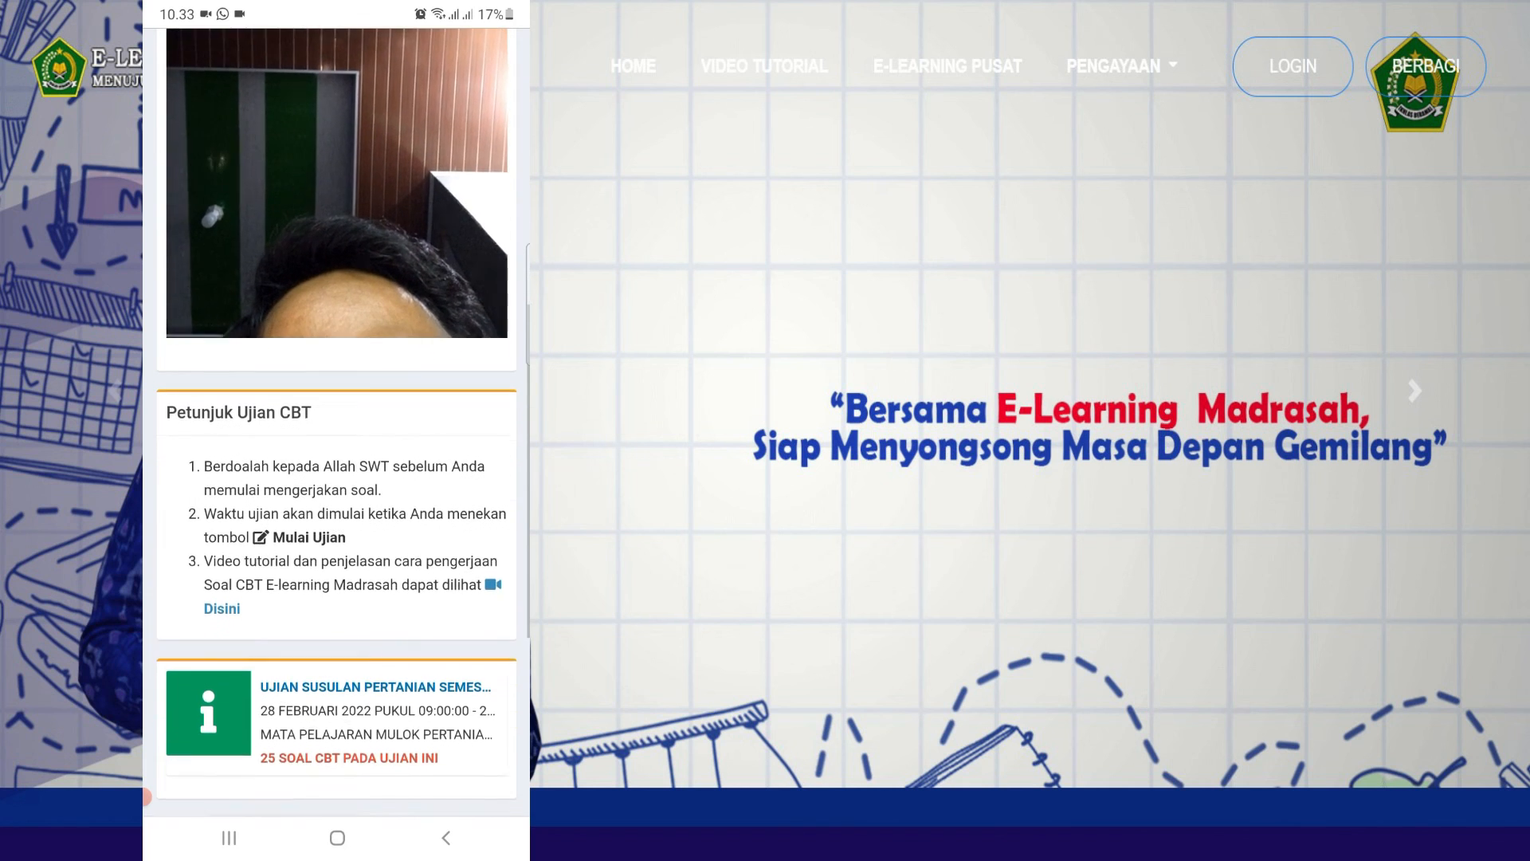
scroll(336, 422, "down", 5)
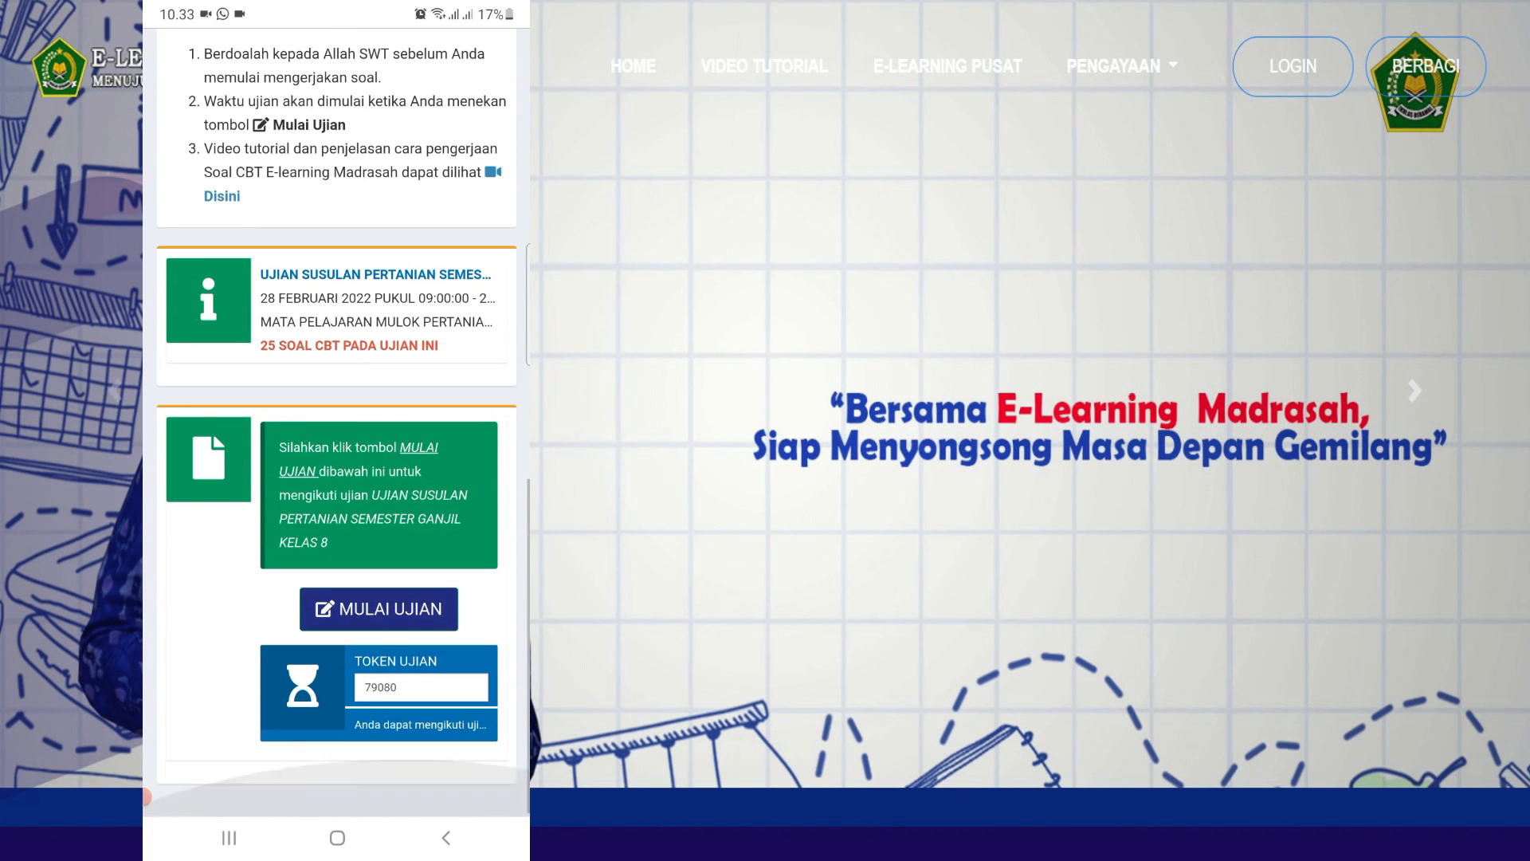
left_click(378, 608)
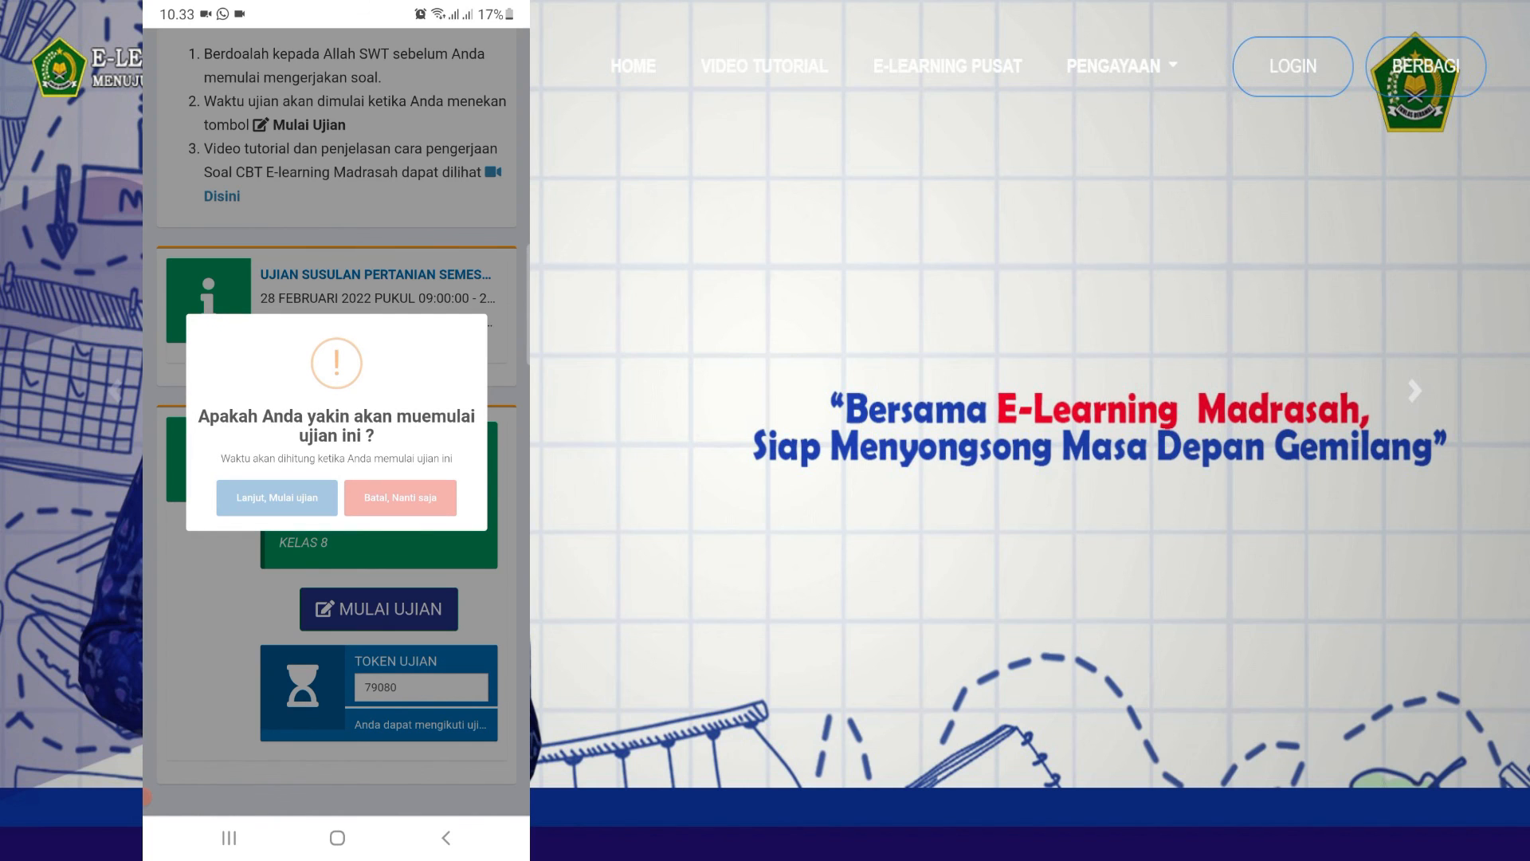
left_click(277, 497)
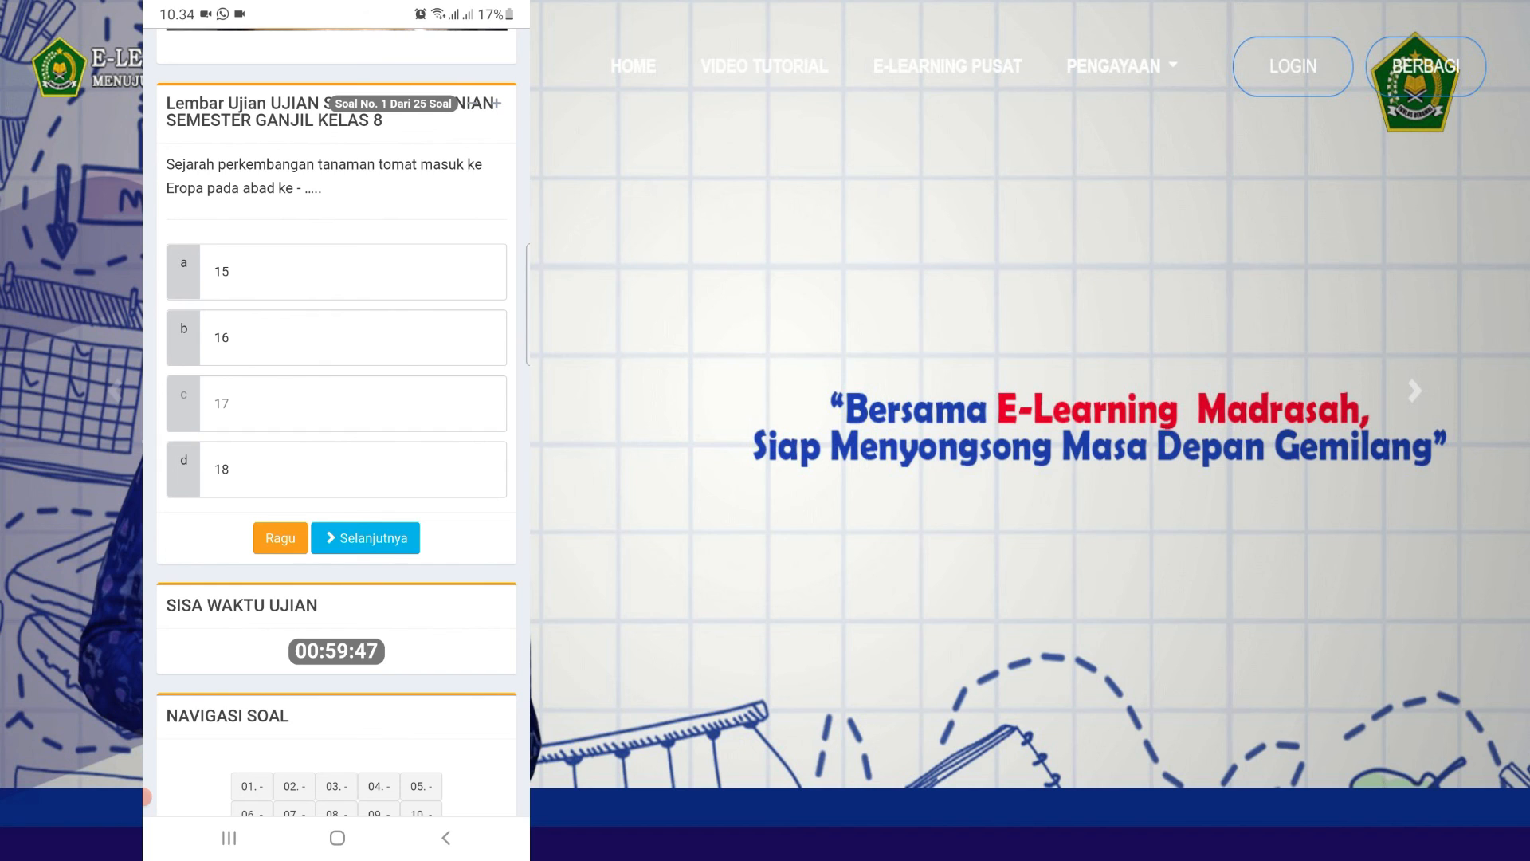
- Answer questions 1 through 7, then return to question 1 to check it
left_click(336, 272)
left_click(365, 538)
left_click(337, 404)
left_click(424, 538)
left_click(337, 314)
left_click(424, 514)
left_click(337, 380)
left_click(423, 514)
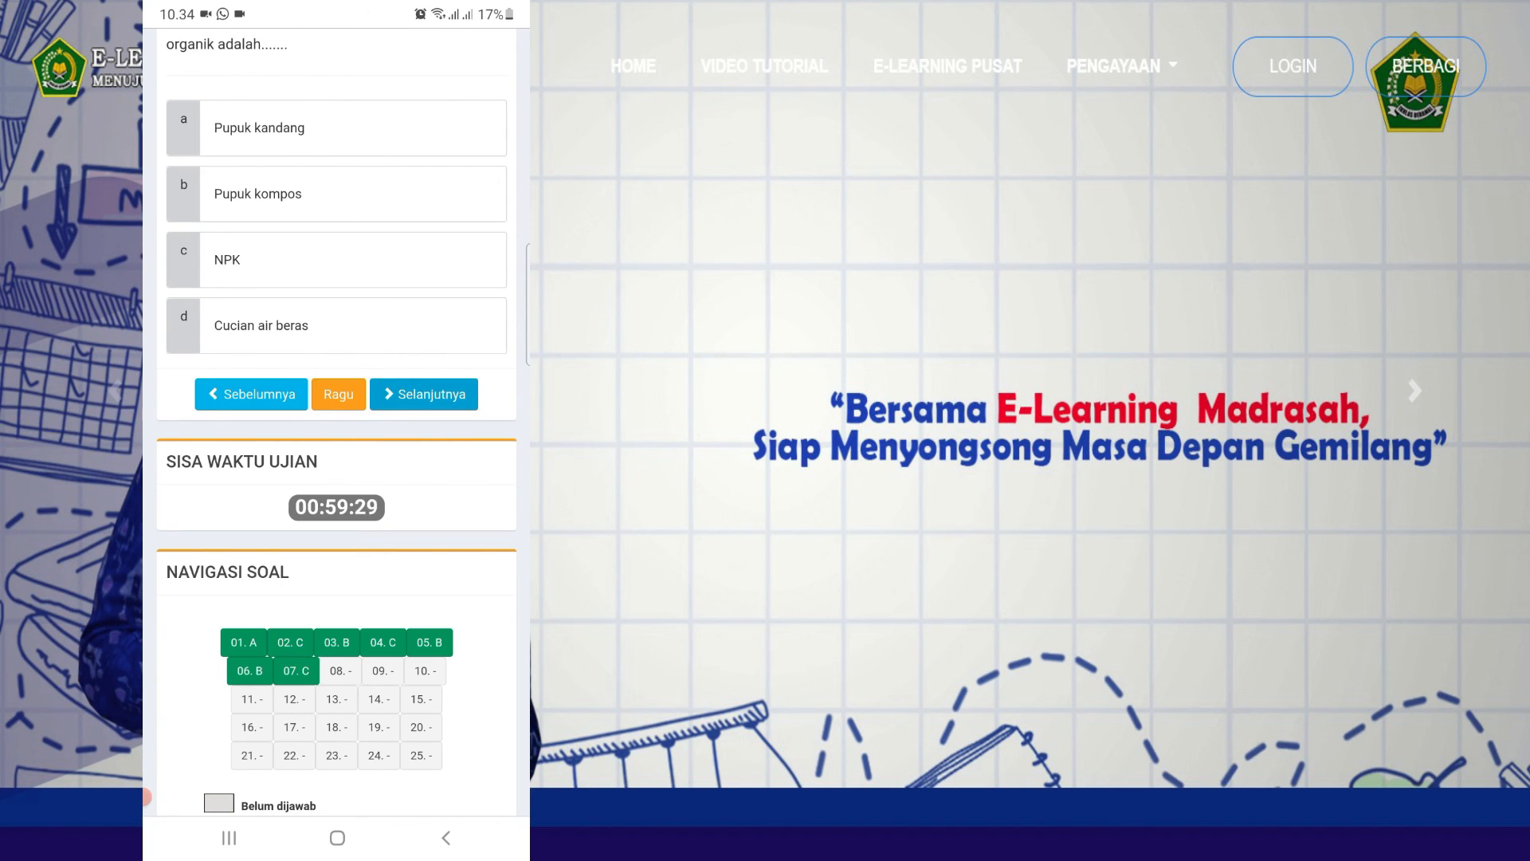
left_click(244, 643)
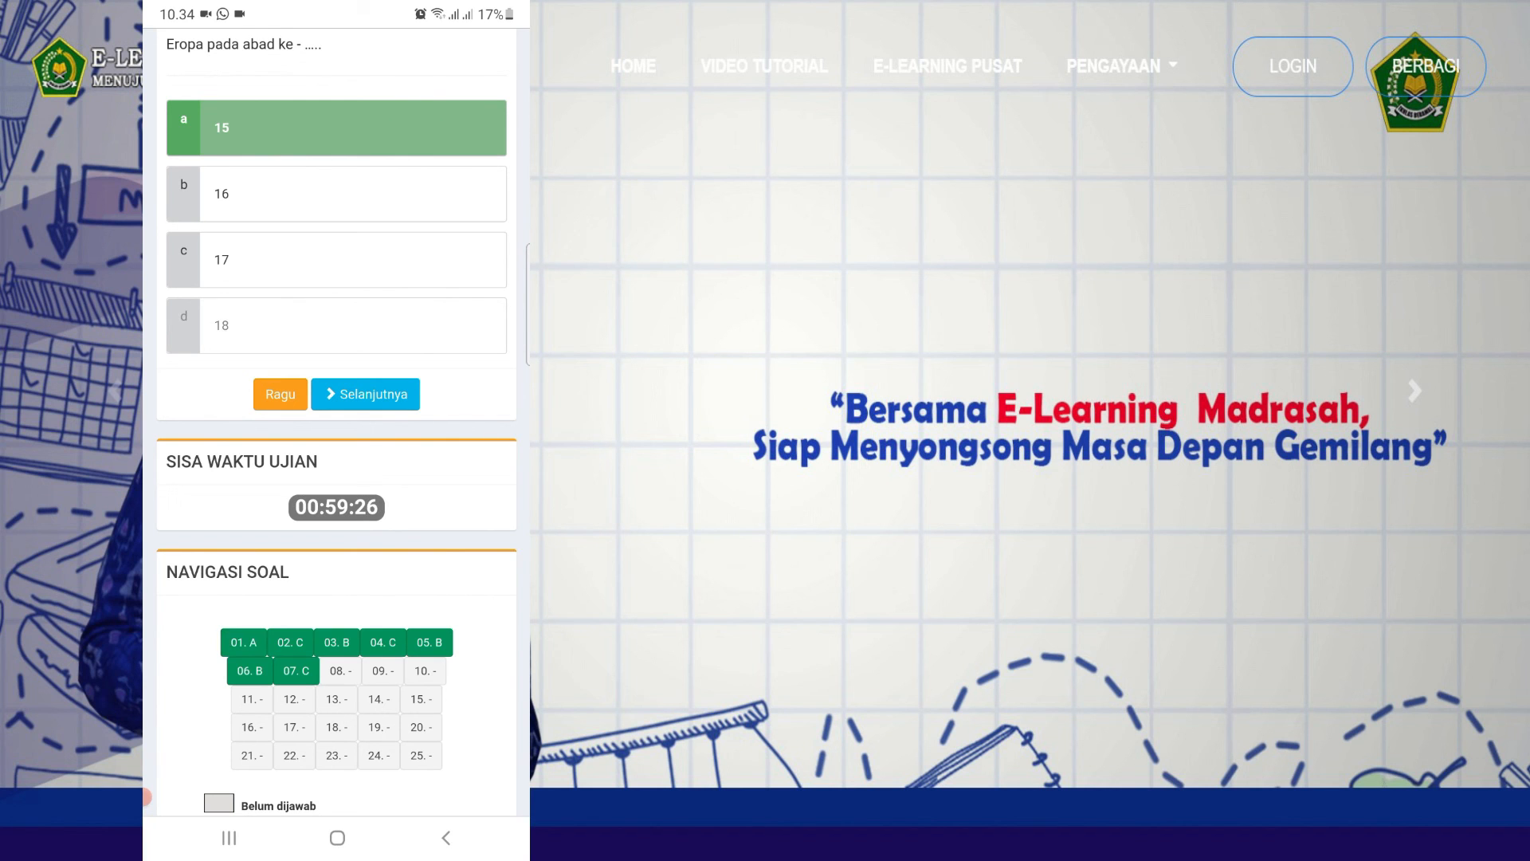
scroll(336, 325, "up", 1)
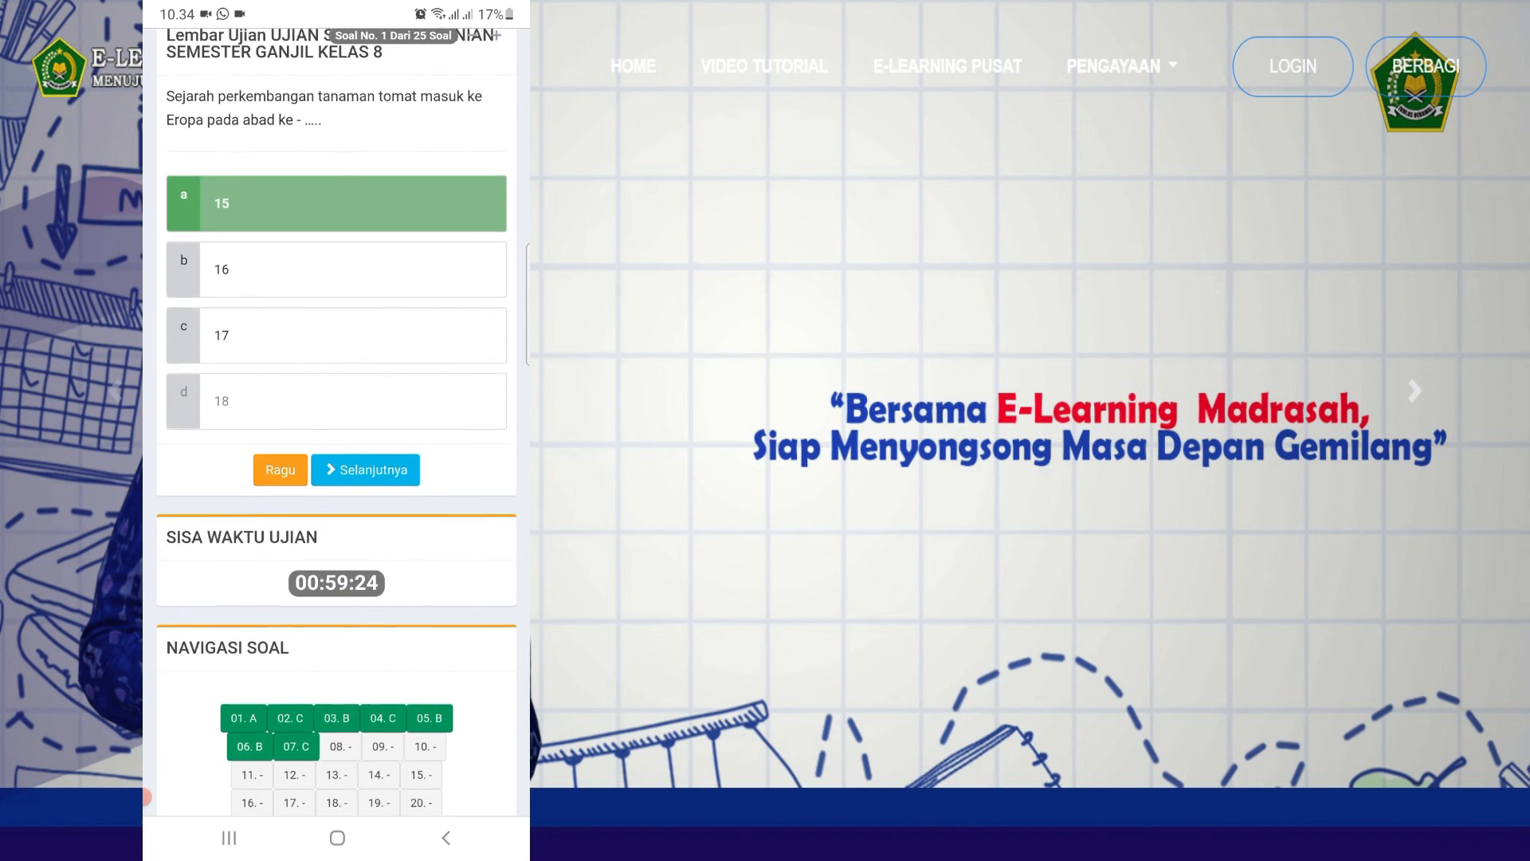
- Answer question 8 with option c and questions 9–25, then tap Selesai
left_click(340, 761)
left_click(343, 308)
left_click(365, 444)
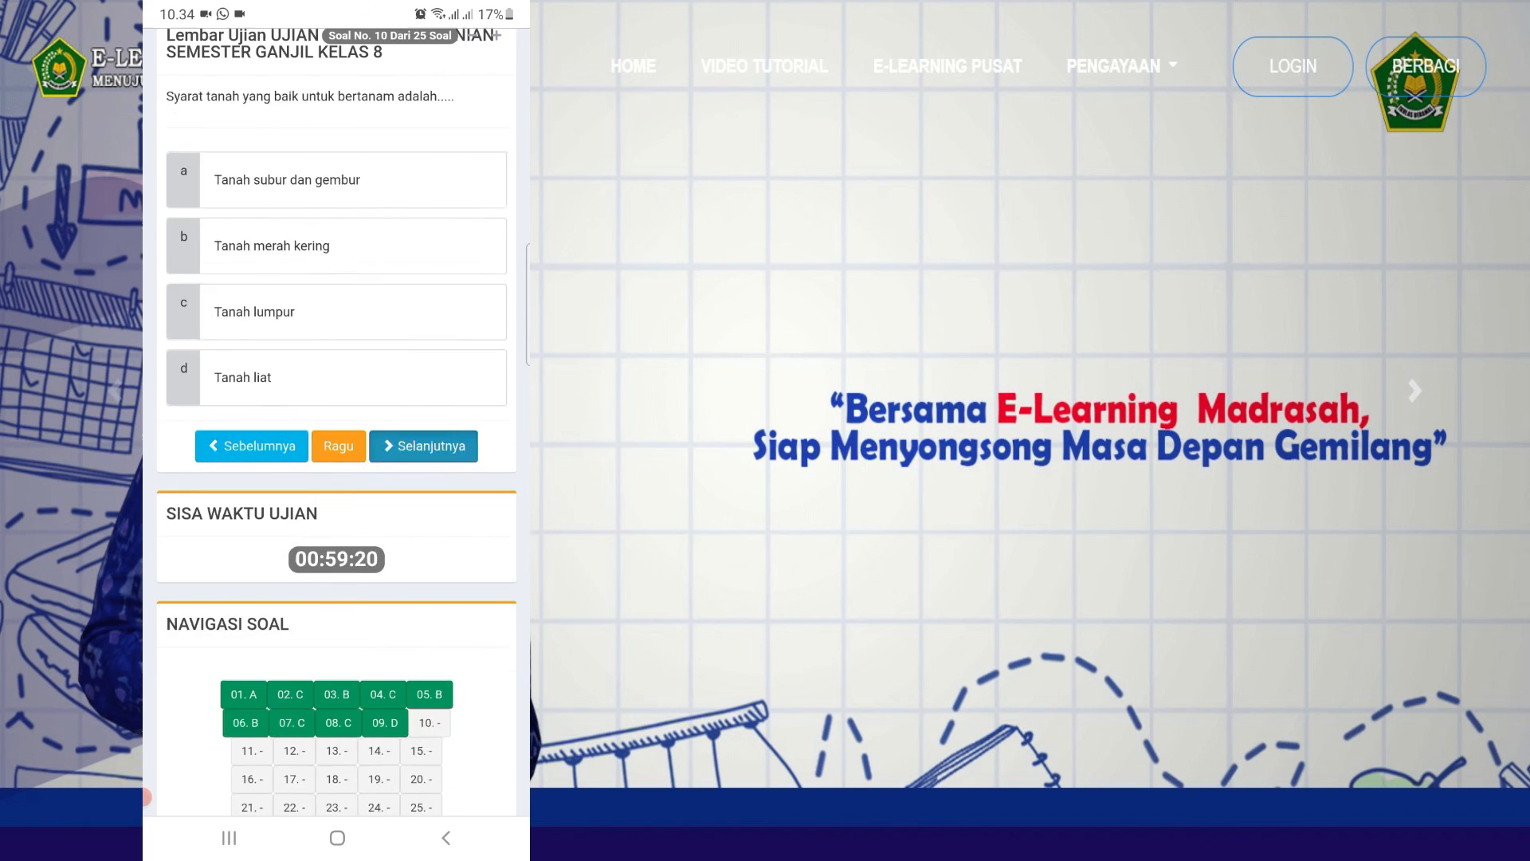
left_click(336, 312)
left_click(423, 447)
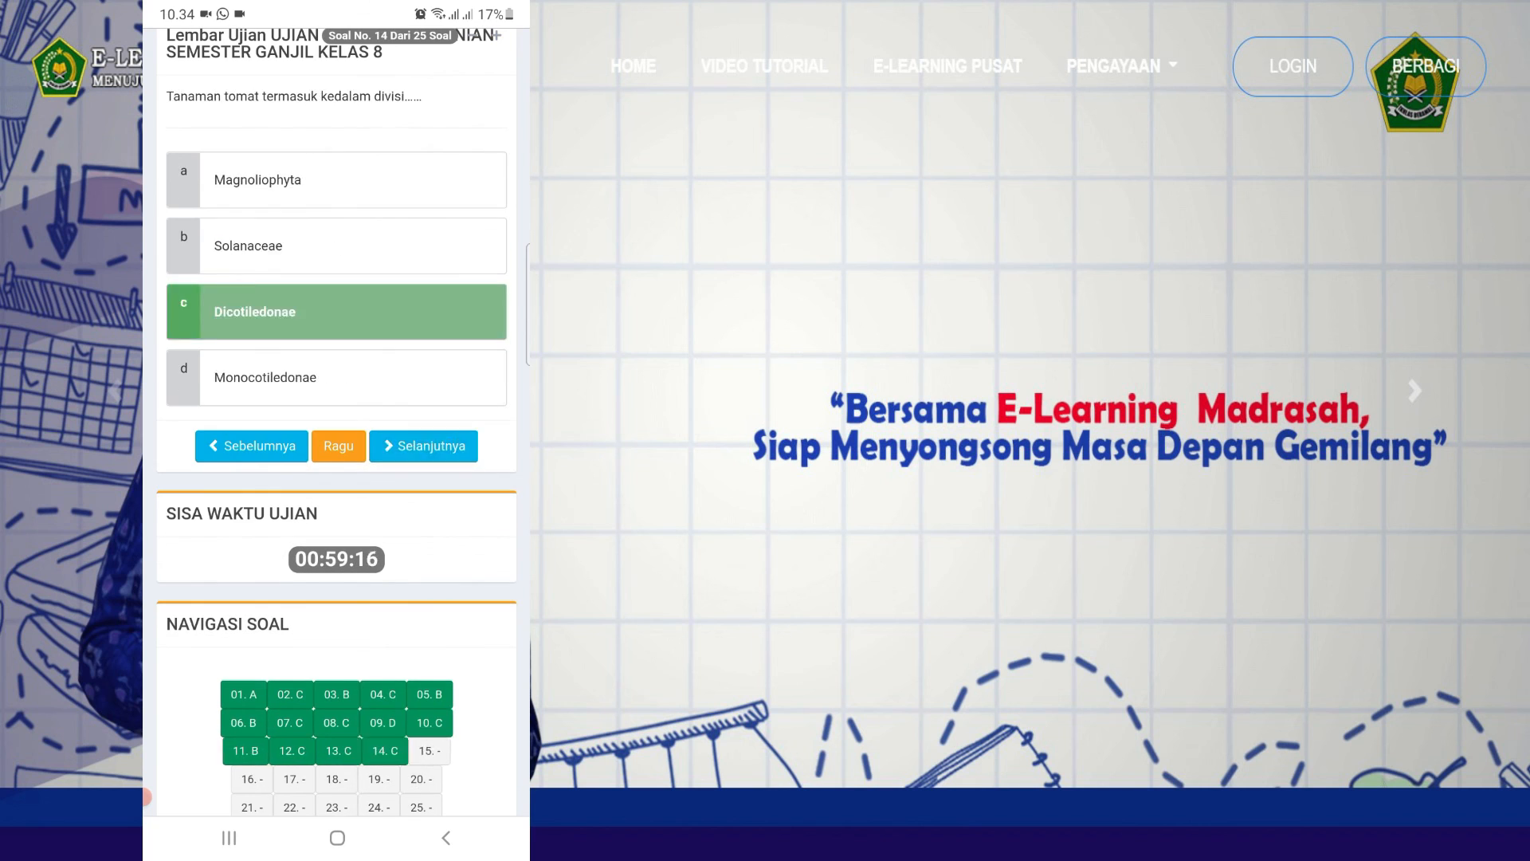
left_click(423, 446)
left_click(336, 331)
scroll(337, 478, "down", 1)
left_click(337, 264)
left_click(423, 335)
left_click(336, 178)
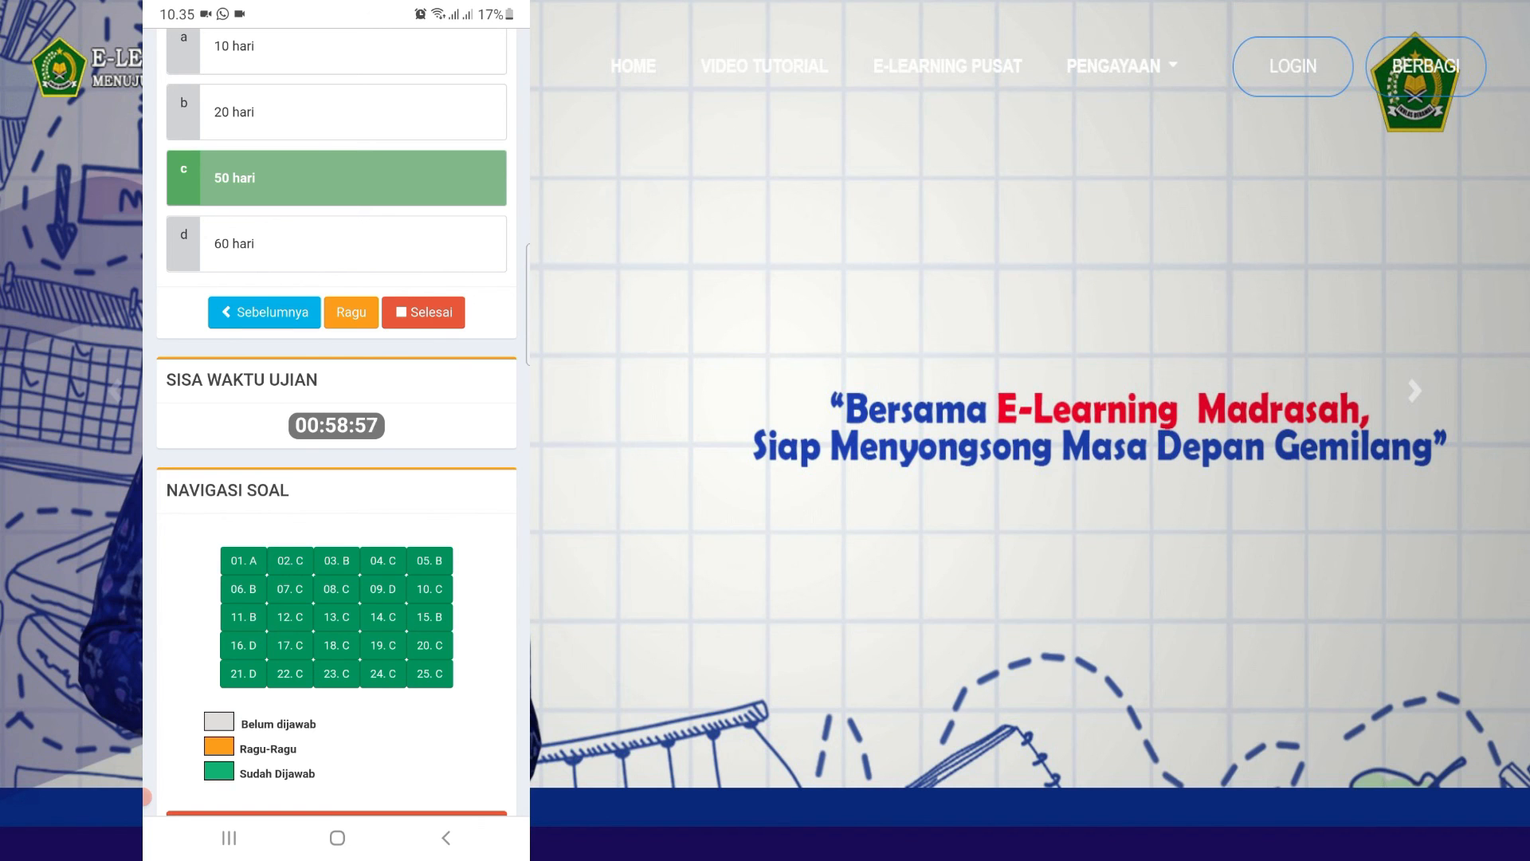
left_click(423, 312)
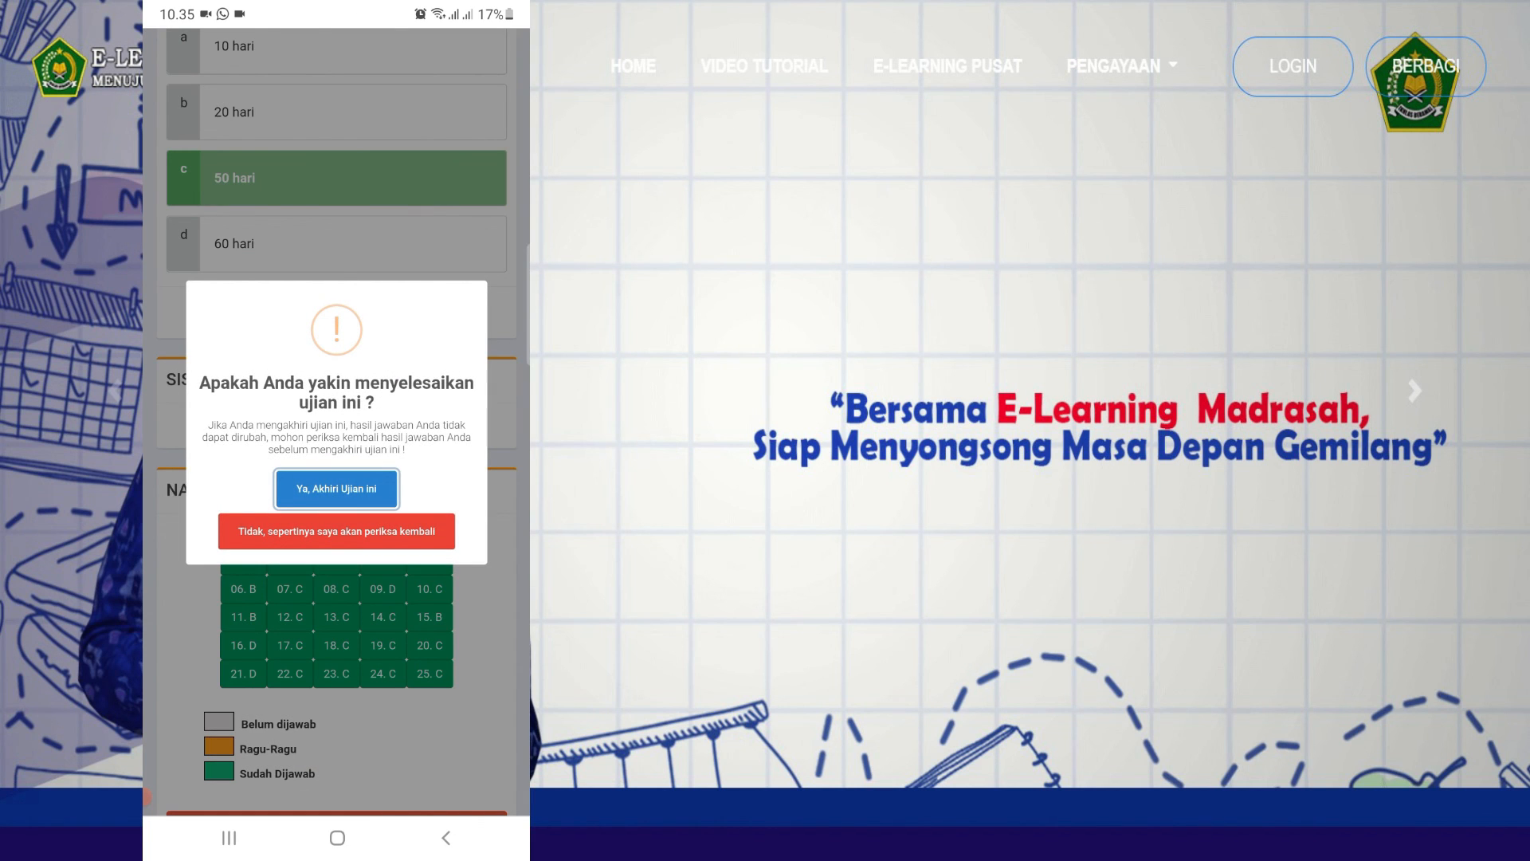
- Submit the exam, review its 7 correct and 18 wrong result, log out, and raise the volume to 100
left_click(336, 488)
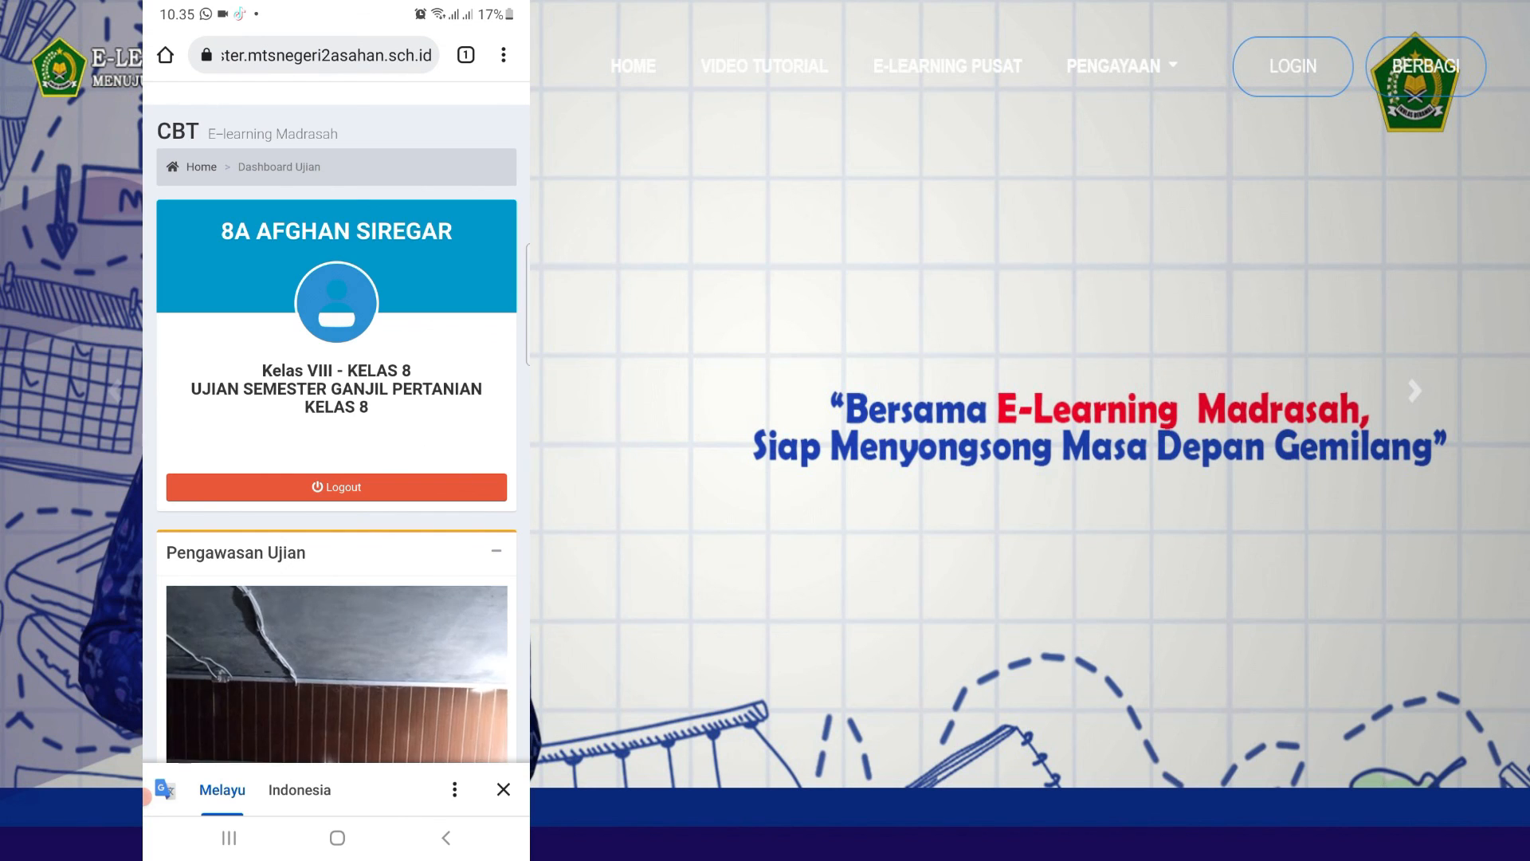
scroll(337, 447, "down", 5)
scroll(336, 447, "down", 10)
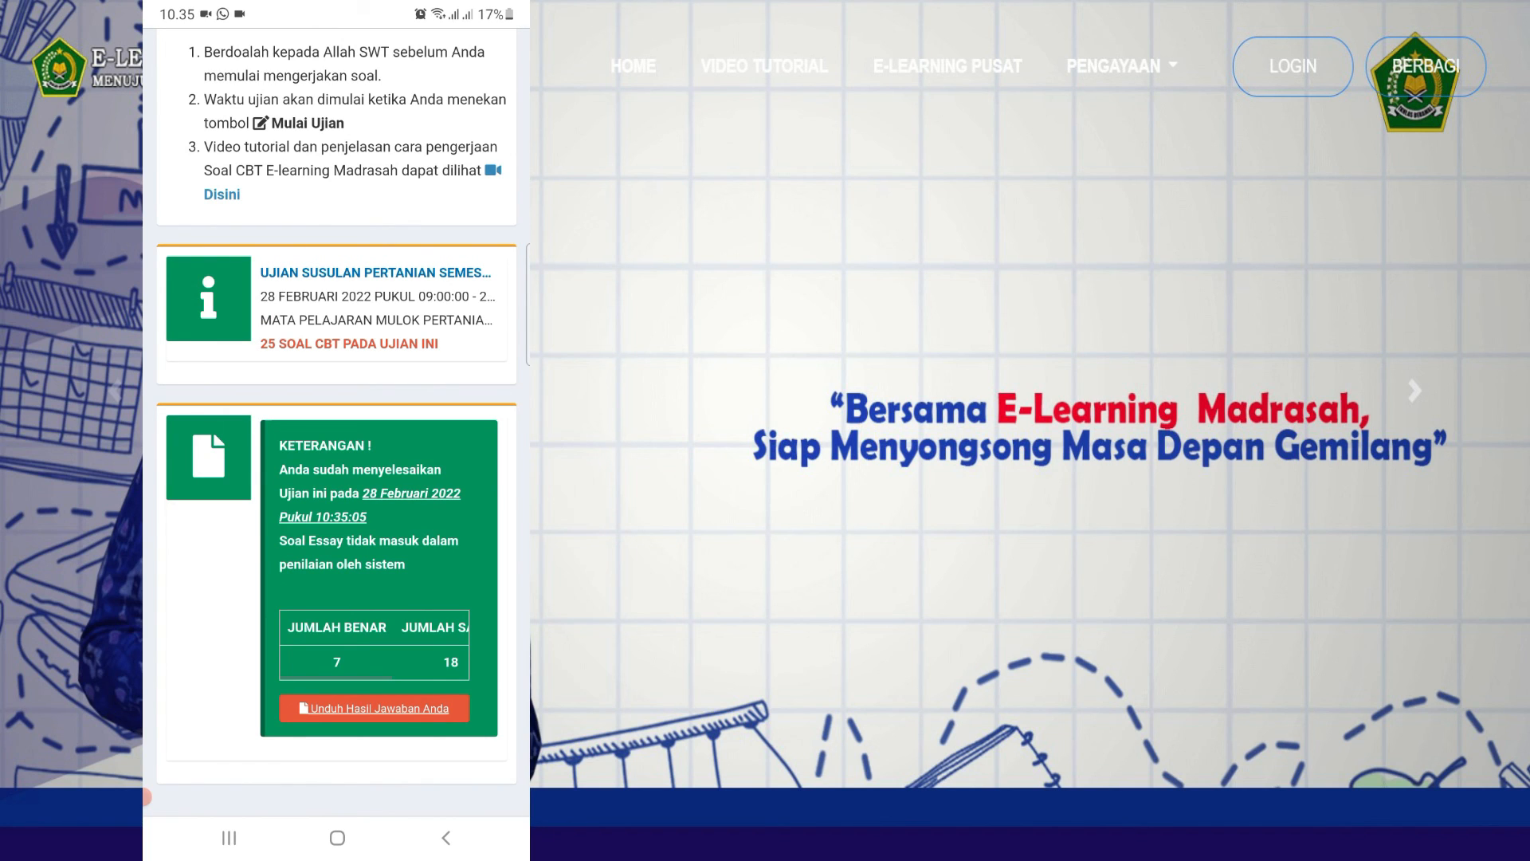
scroll(336, 447, "up", 15)
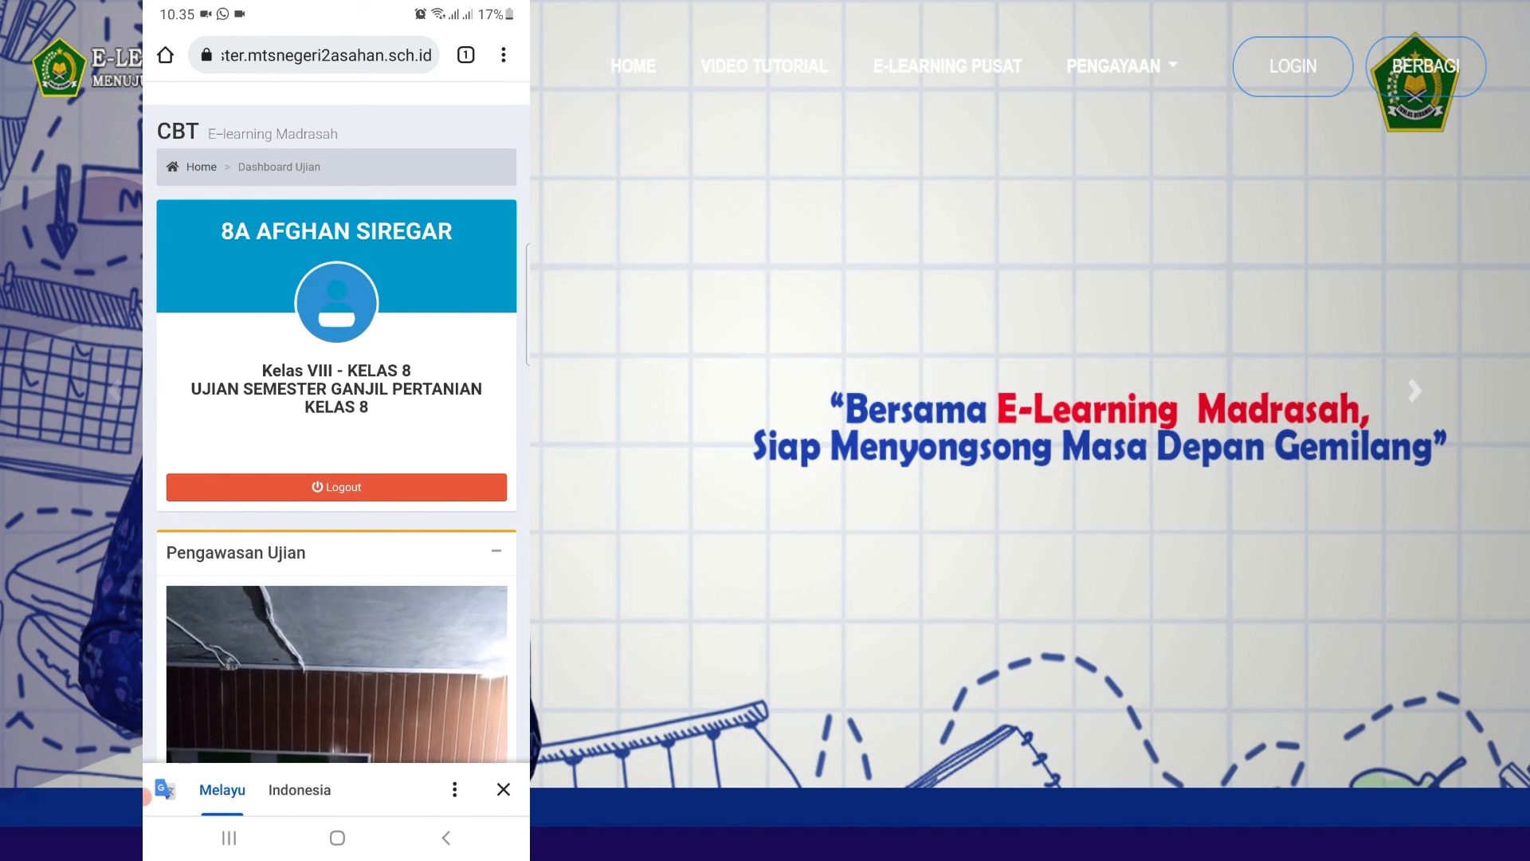
left_click(336, 487)
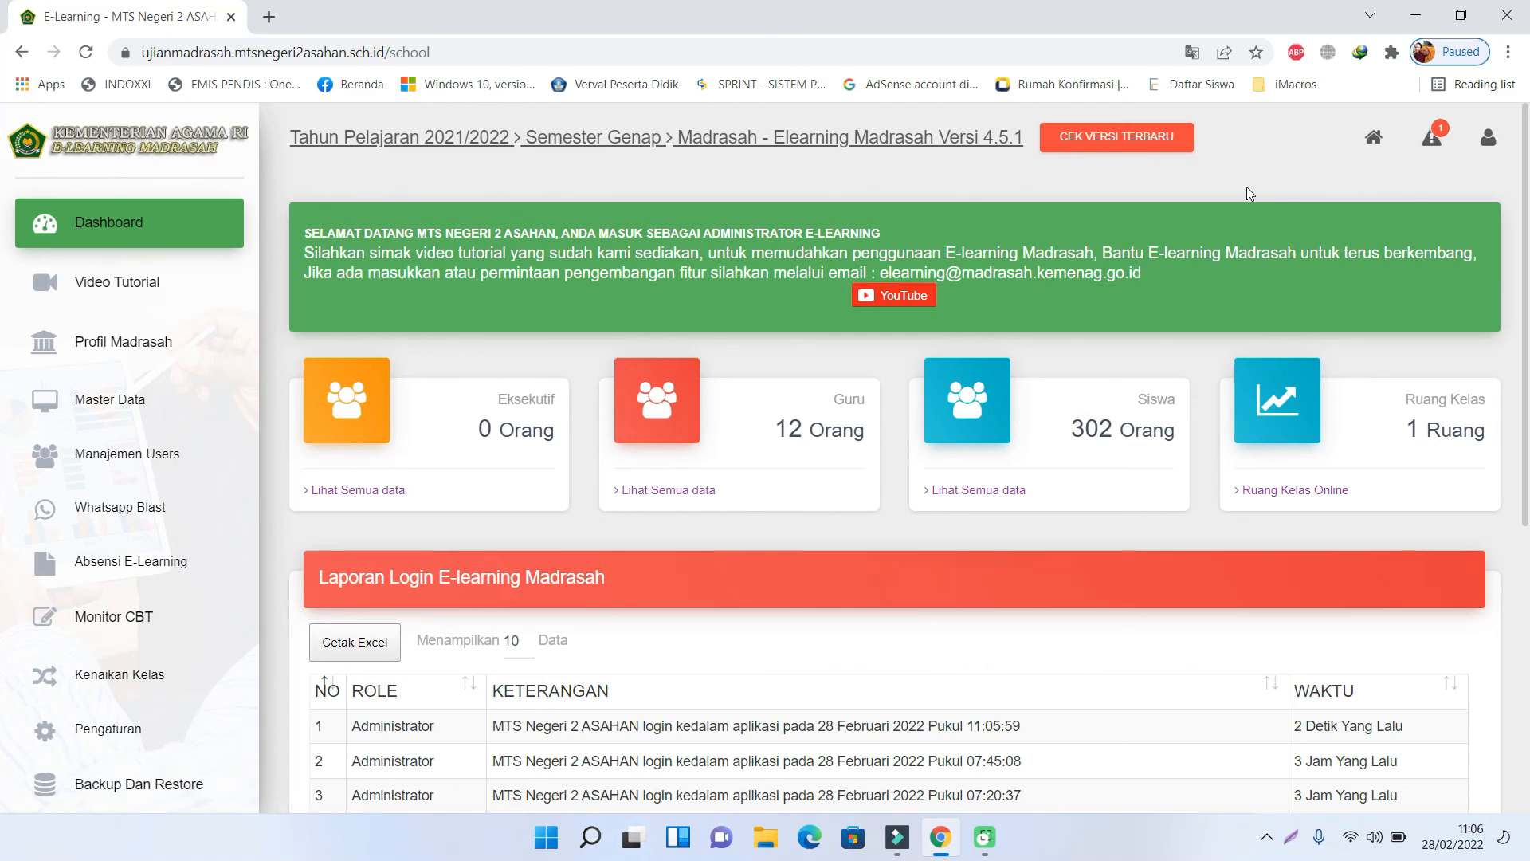
key("XF86AudioRaiseVolume")
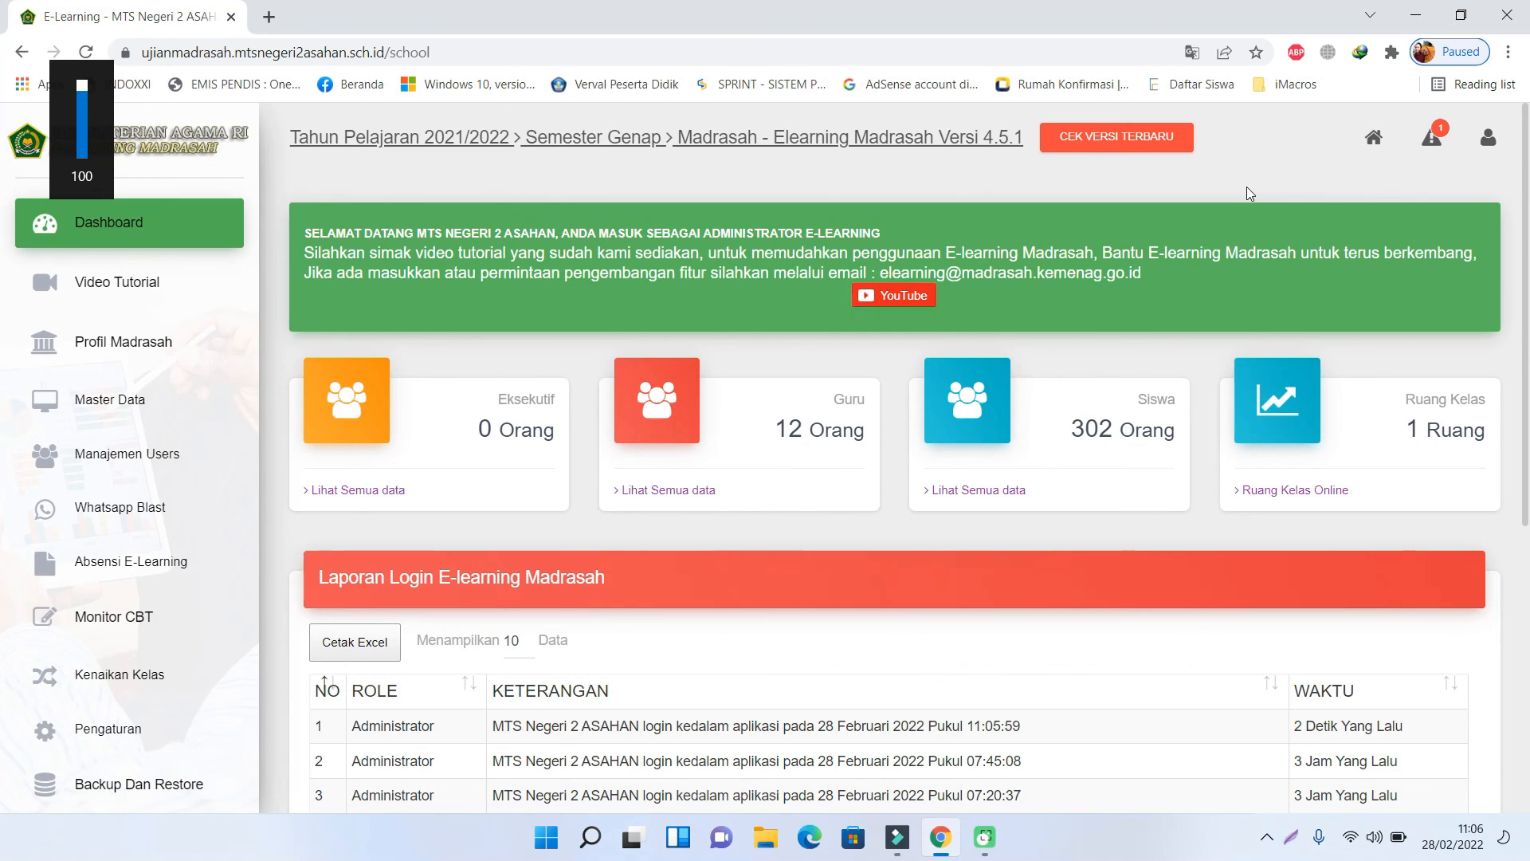